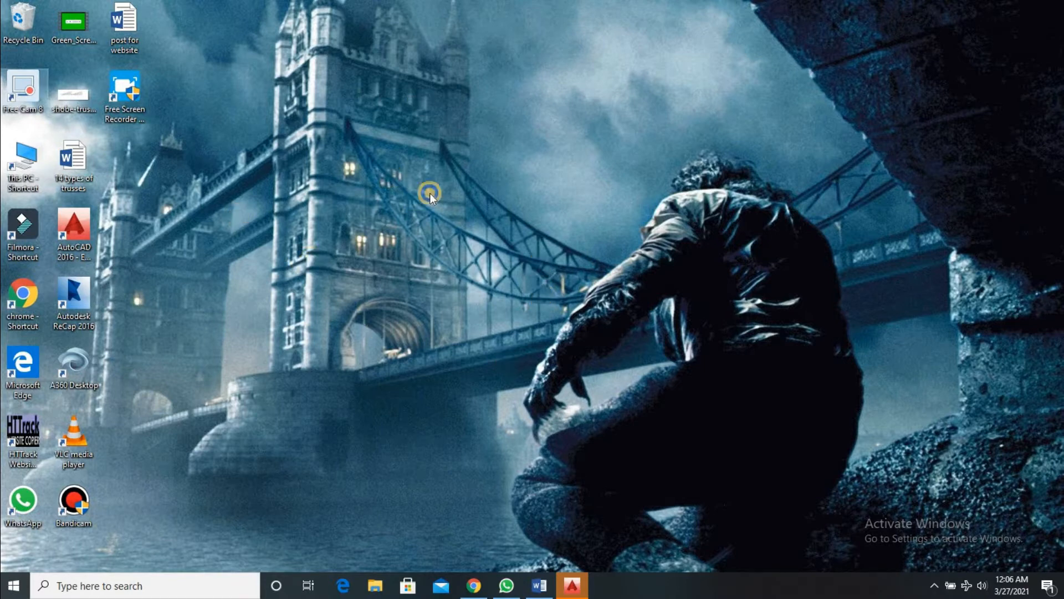
right_click(392, 174)
left_click(438, 216)
right_click(497, 189)
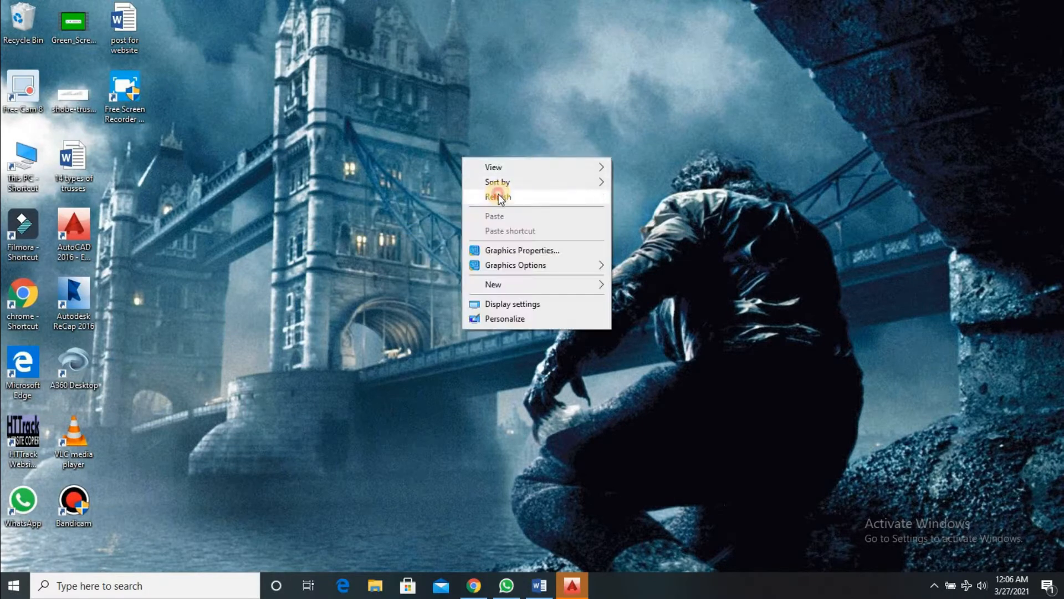
left_click(498, 192)
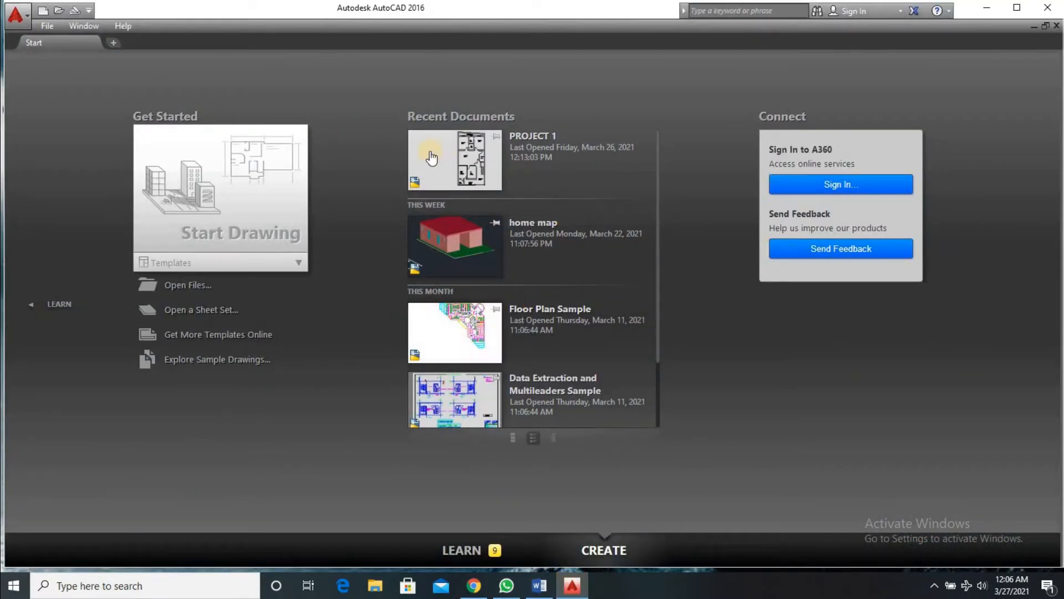
- Start a new blank drawing and turn off its grid display
left_click(227, 199)
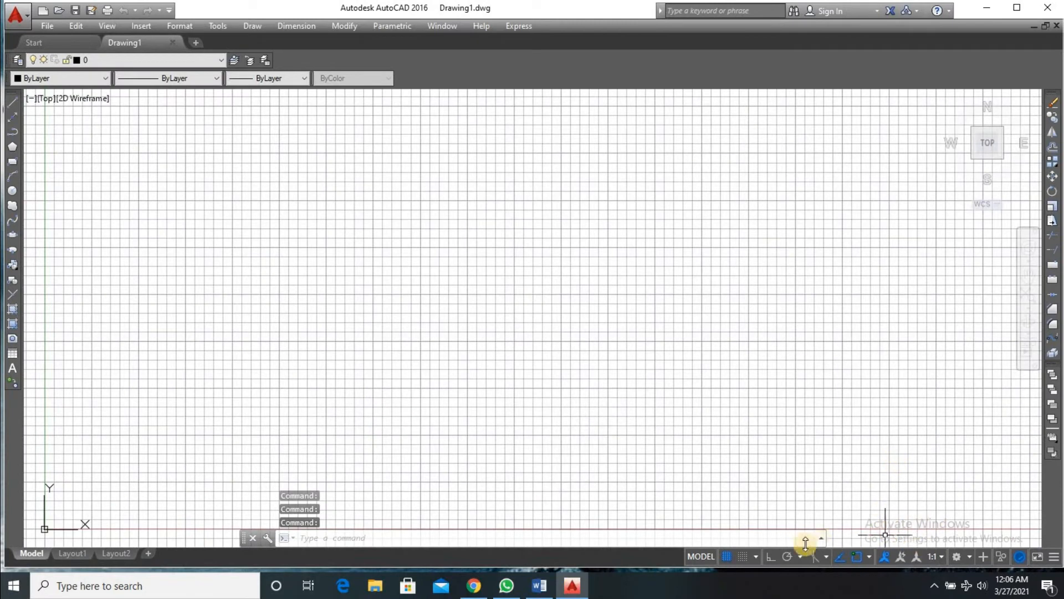
left_click(727, 556)
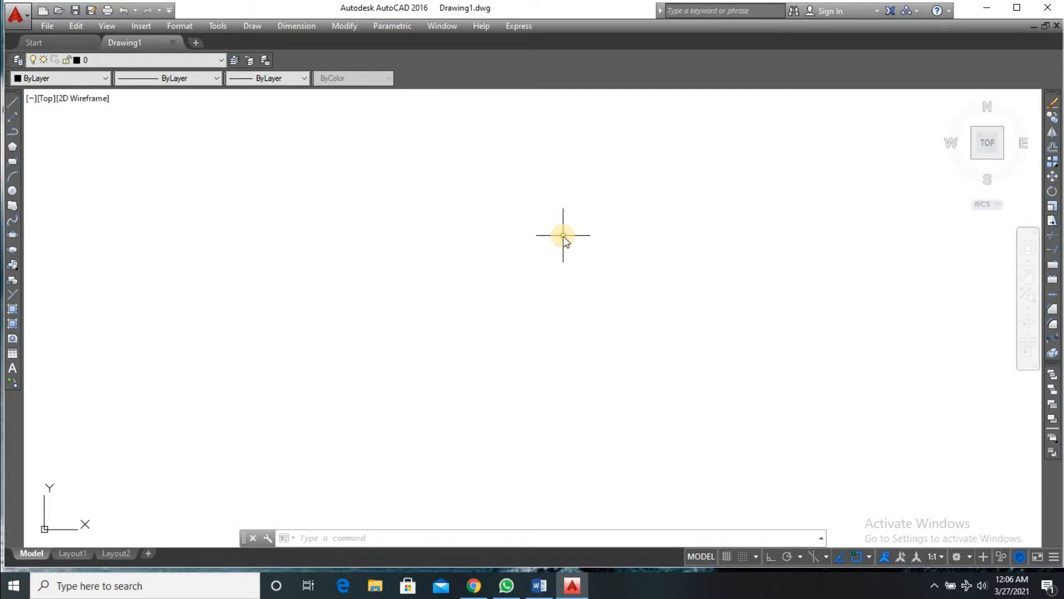
- Set the drawing's length units to Engineering with a precision of 0'-0.0"
type("UN")
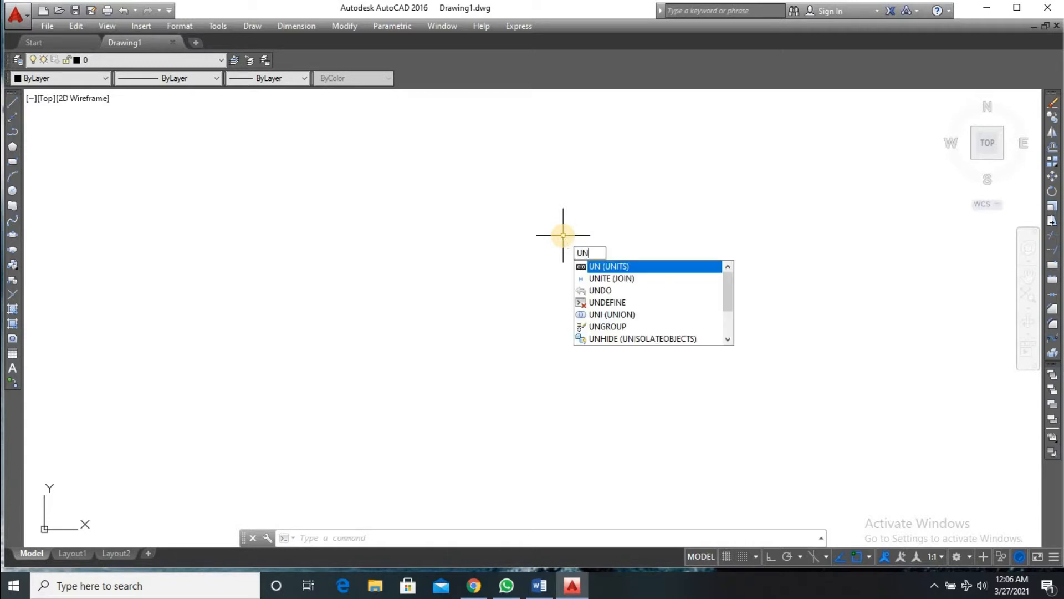
key("Return")
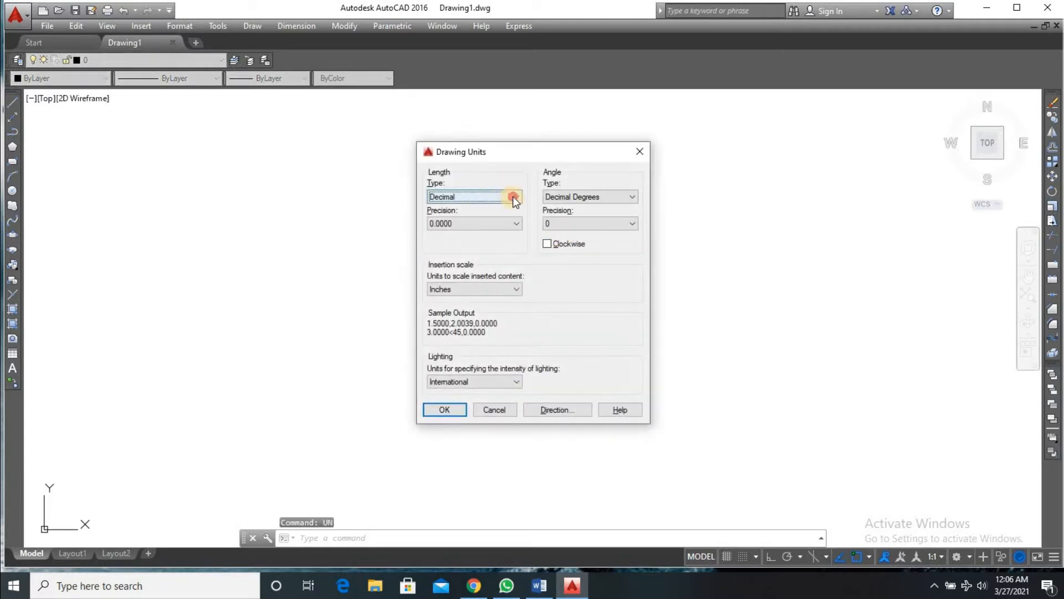
left_click(512, 197)
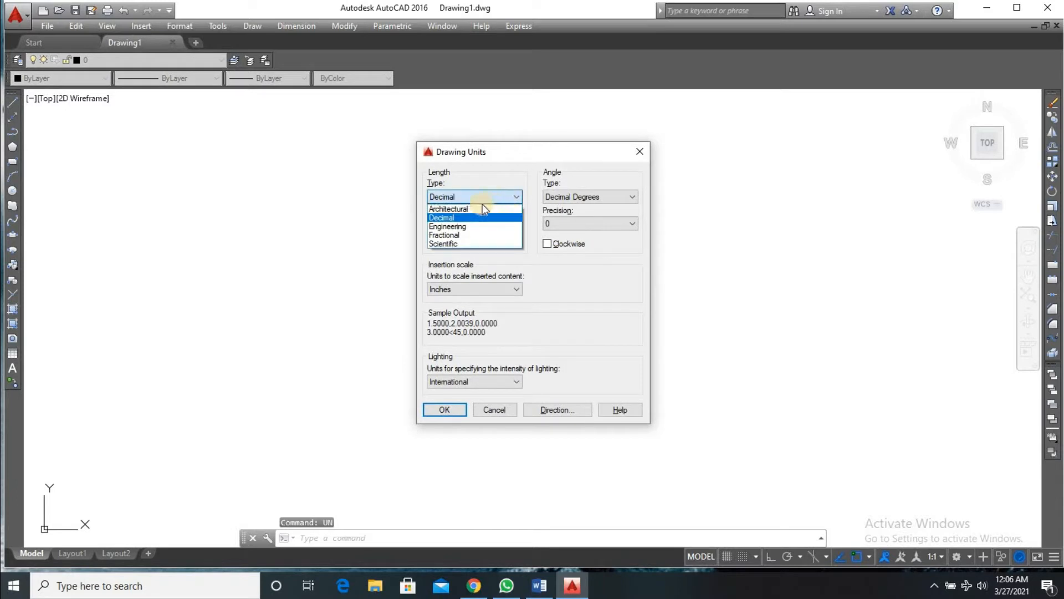
left_click(457, 225)
left_click(505, 222)
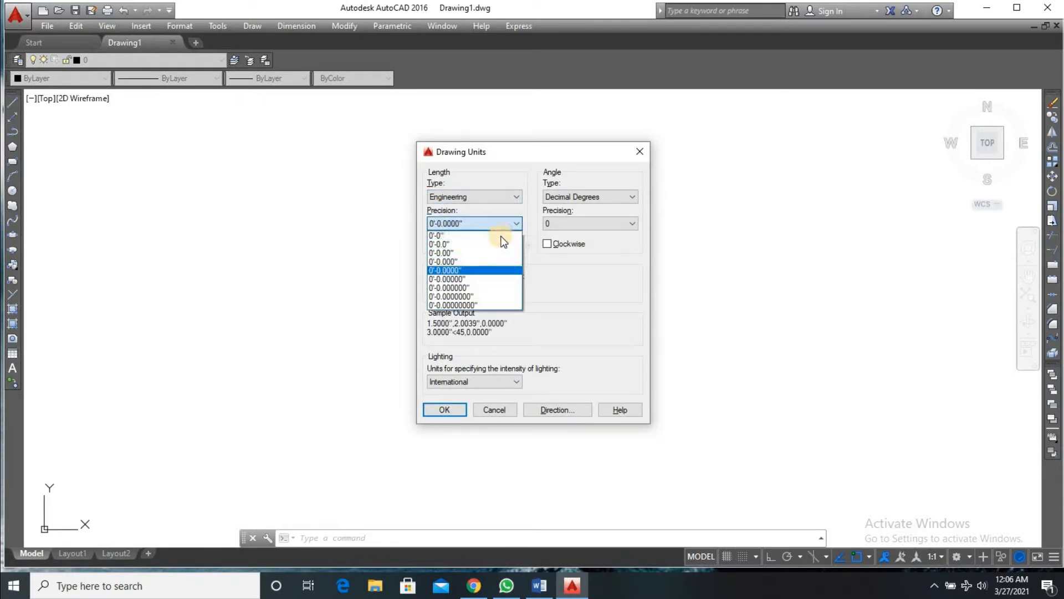
left_click(468, 244)
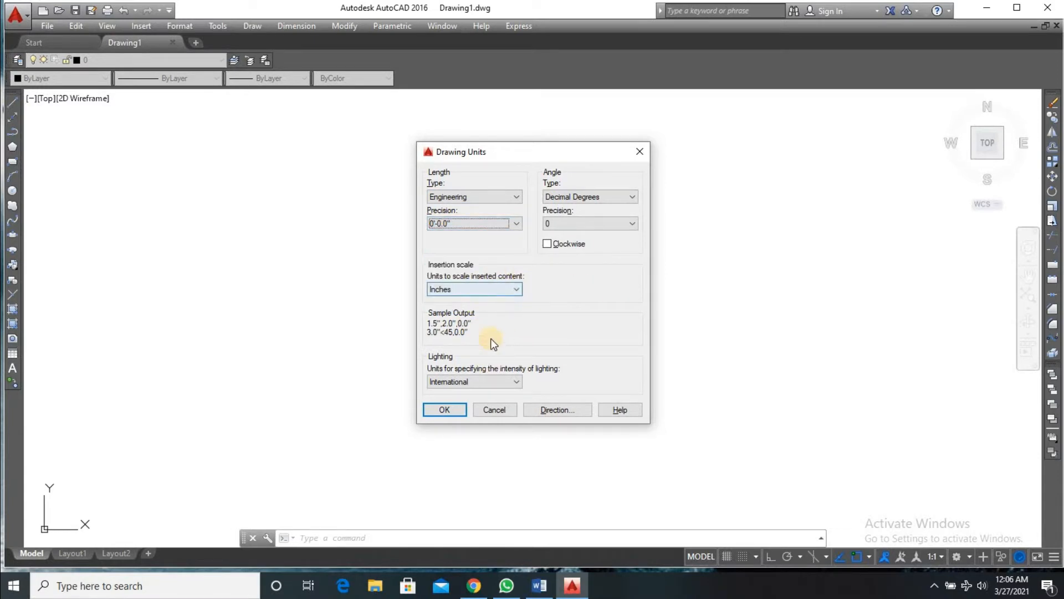
left_click(452, 411)
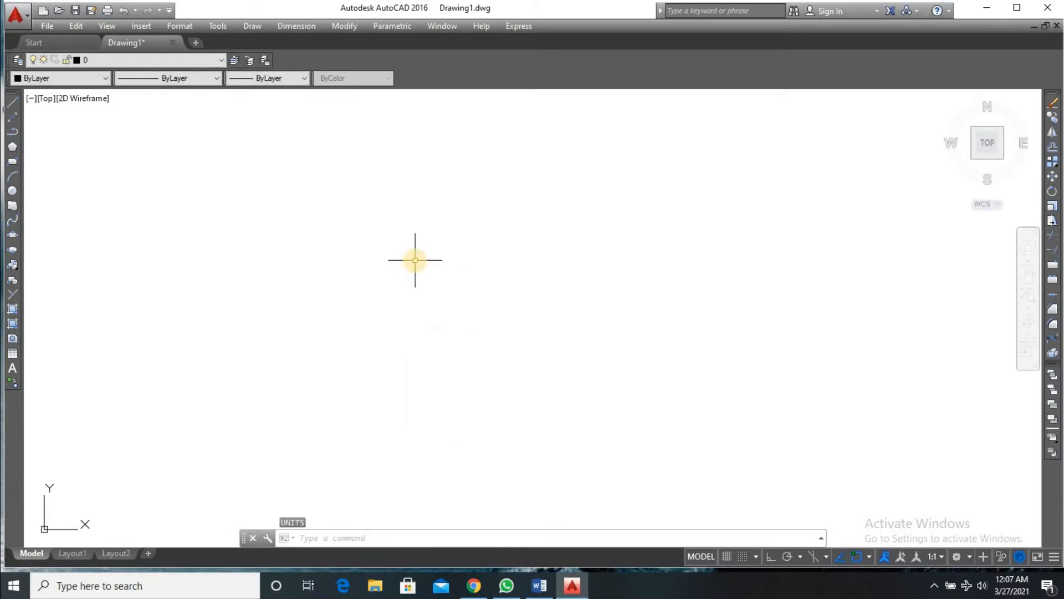
- Modify the Standard dimension style to use a text height of 8 and red text
type("D")
key("Return")
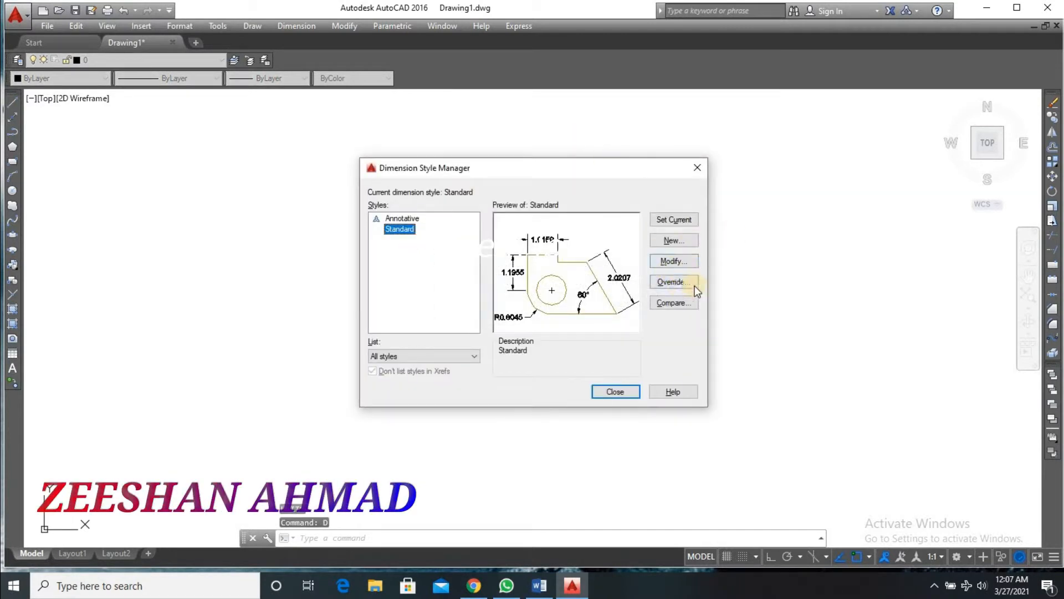
left_click(675, 261)
left_click(459, 142)
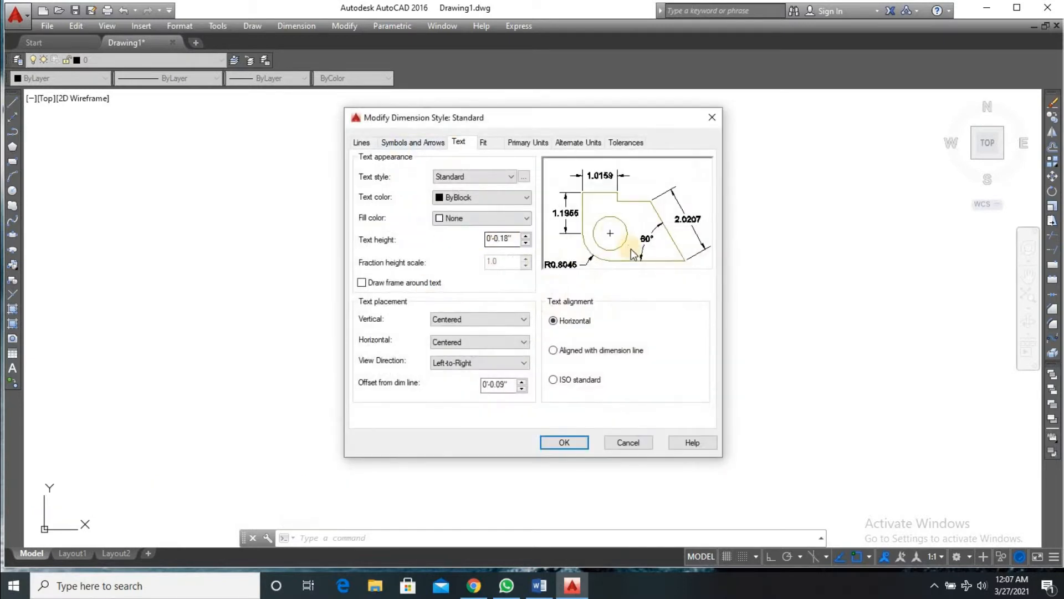
double_click(500, 238)
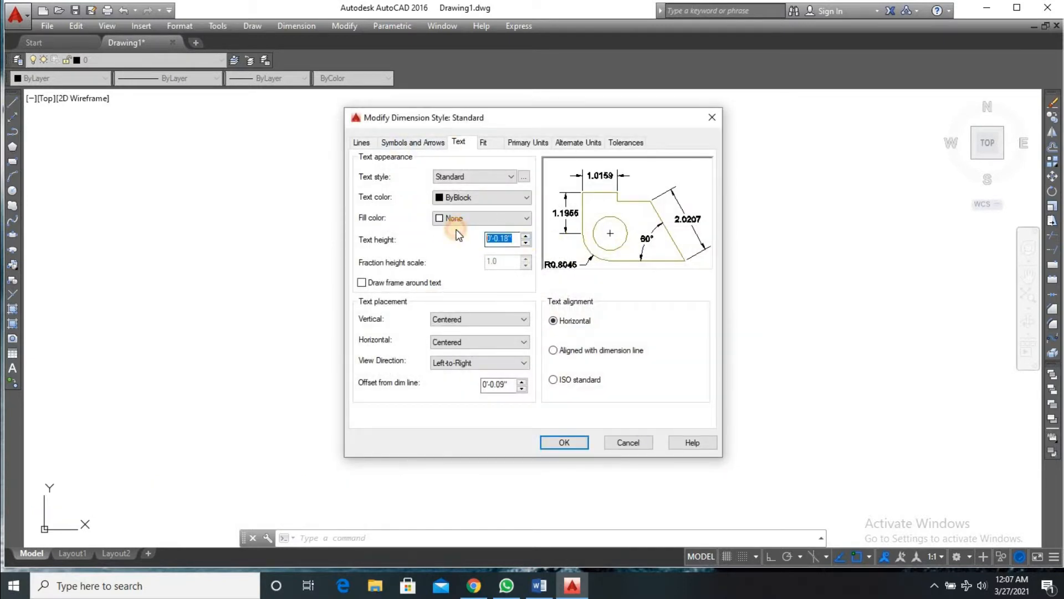
key("BackSpace")
type("8")
left_click(523, 198)
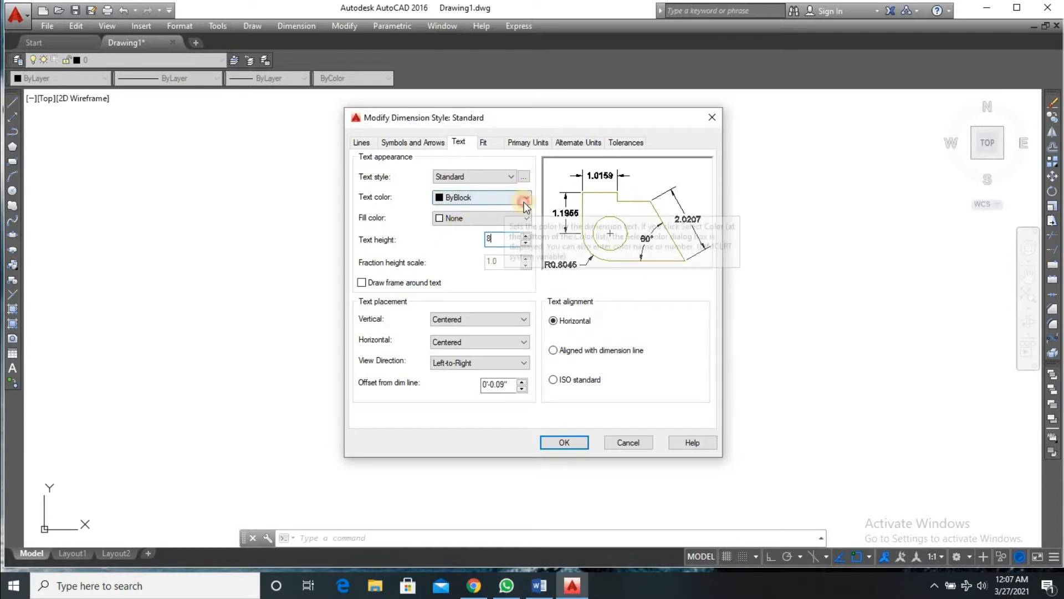
left_click(447, 233)
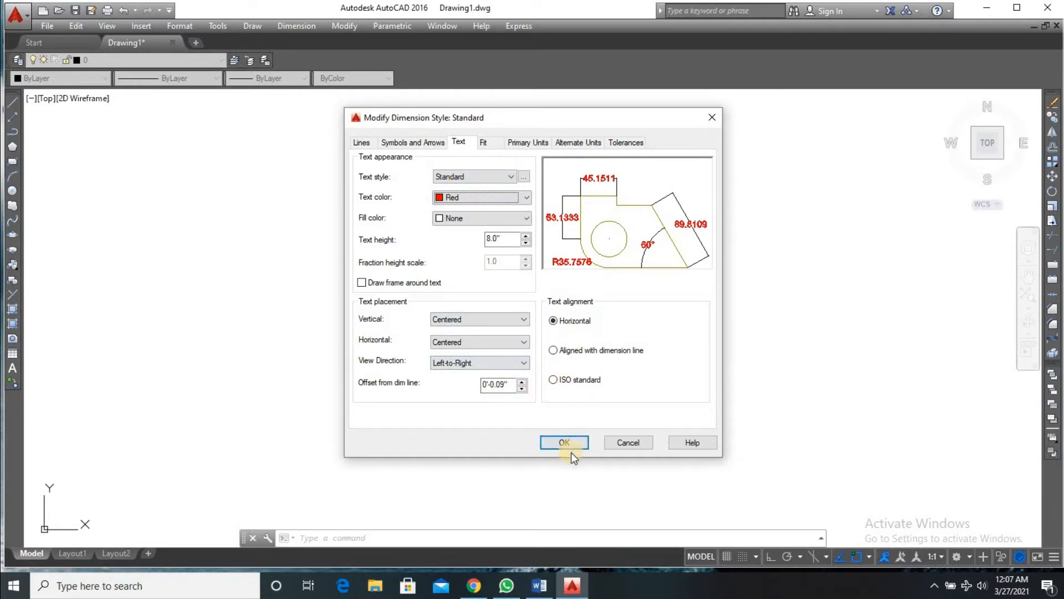
- Preview dimension text aligned with the dimension line, return the alignment to Horizontal, and apply the Standard style changes
left_click(554, 350)
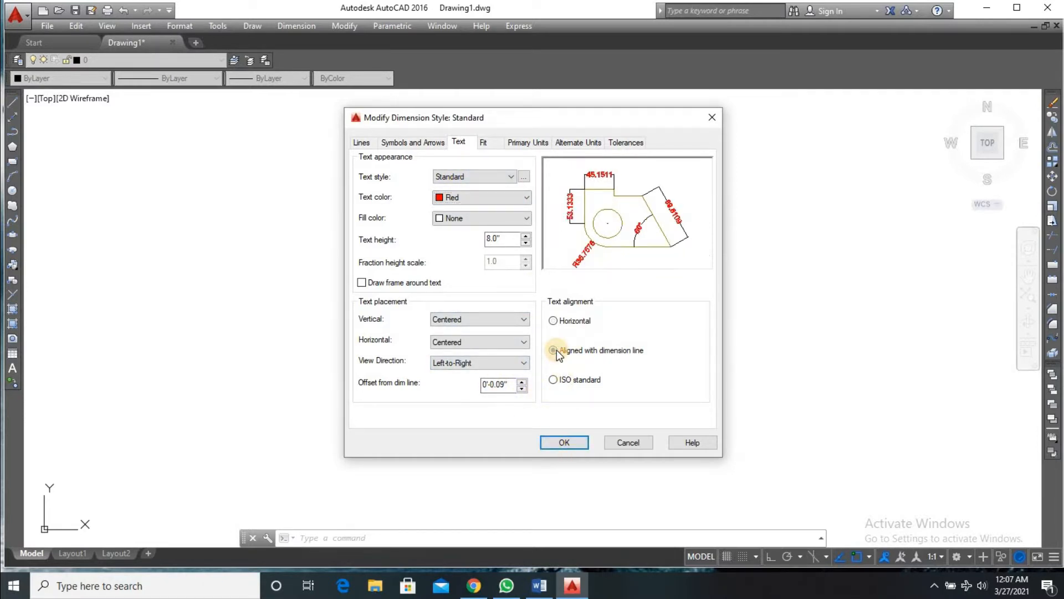
left_click(559, 324)
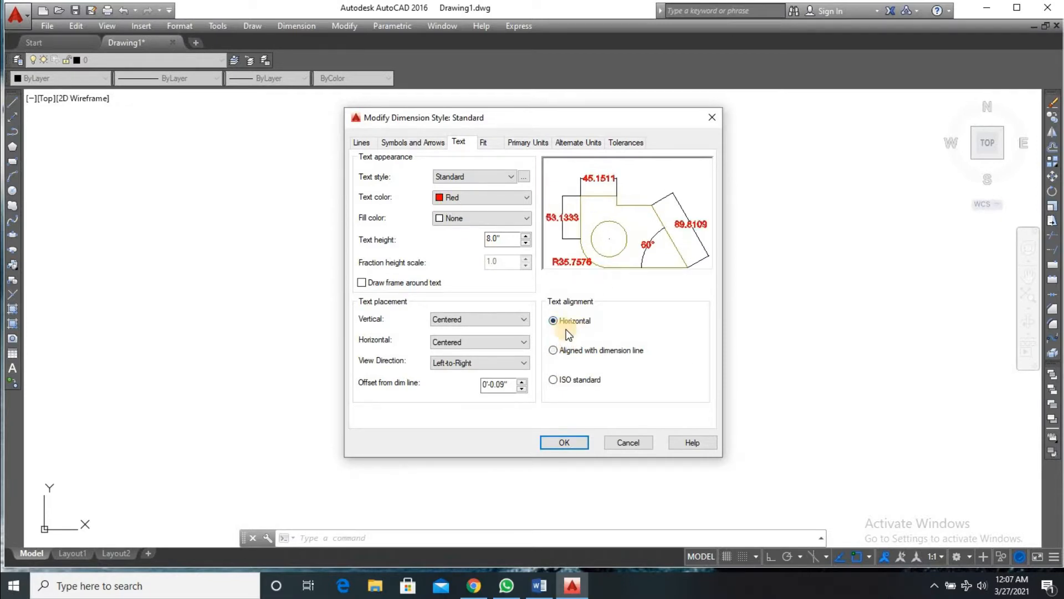
left_click(565, 440)
left_click(617, 391)
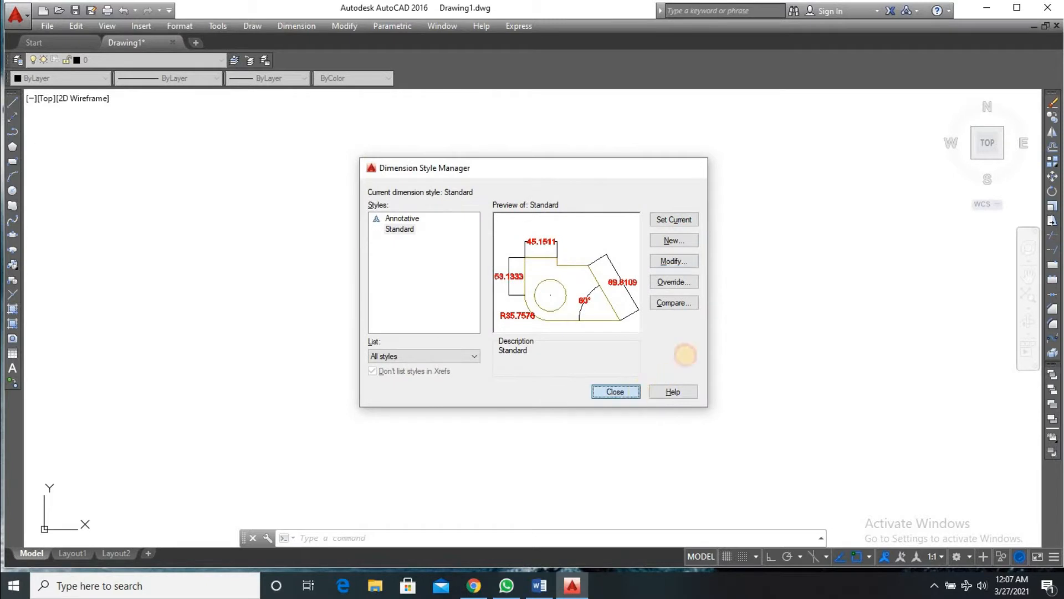
- Review which object snap modes are enabled in the drafting settings
left_click(869, 556)
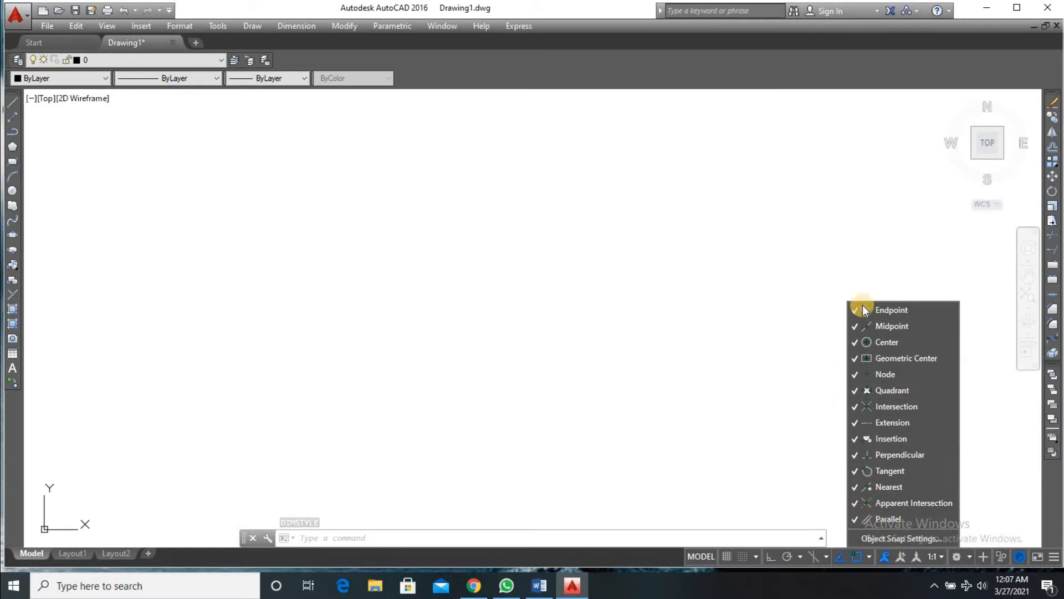
left_click(893, 538)
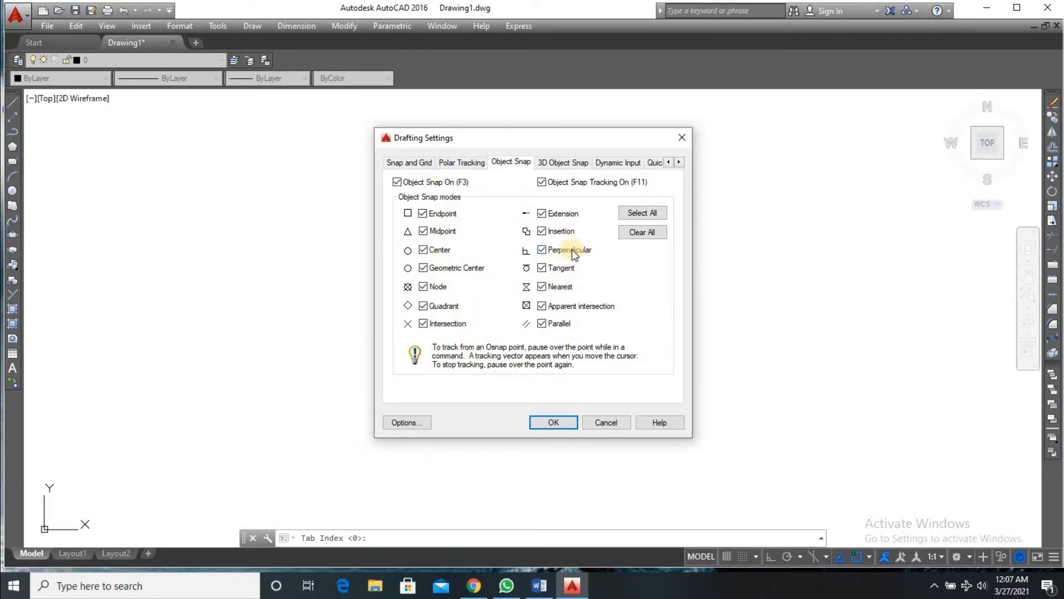
left_click(553, 422)
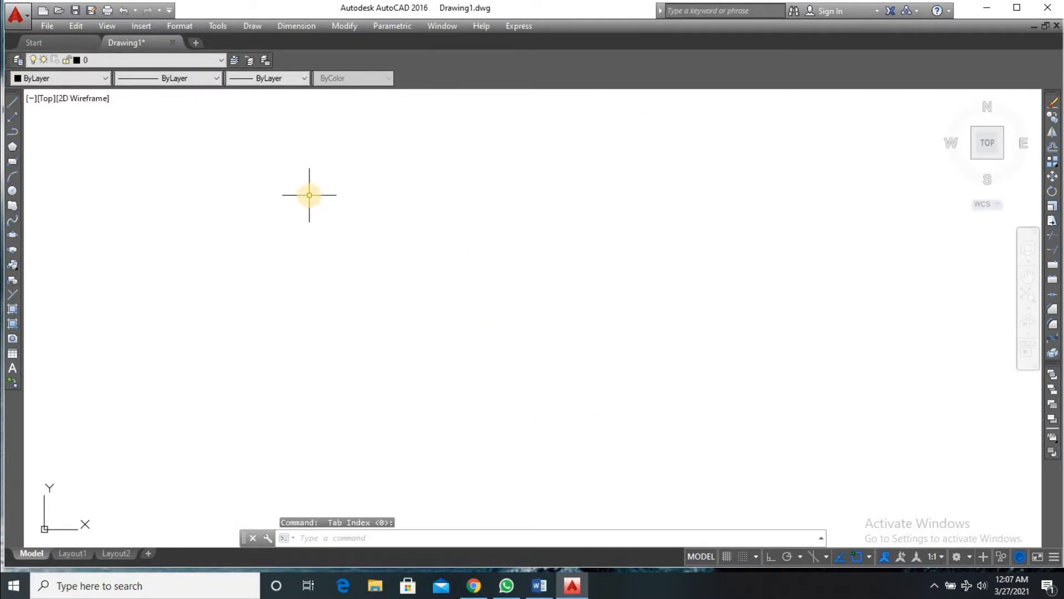
- Draw a rectangle 35' wide and 48' high for the outer boundary of the plan
type("REC")
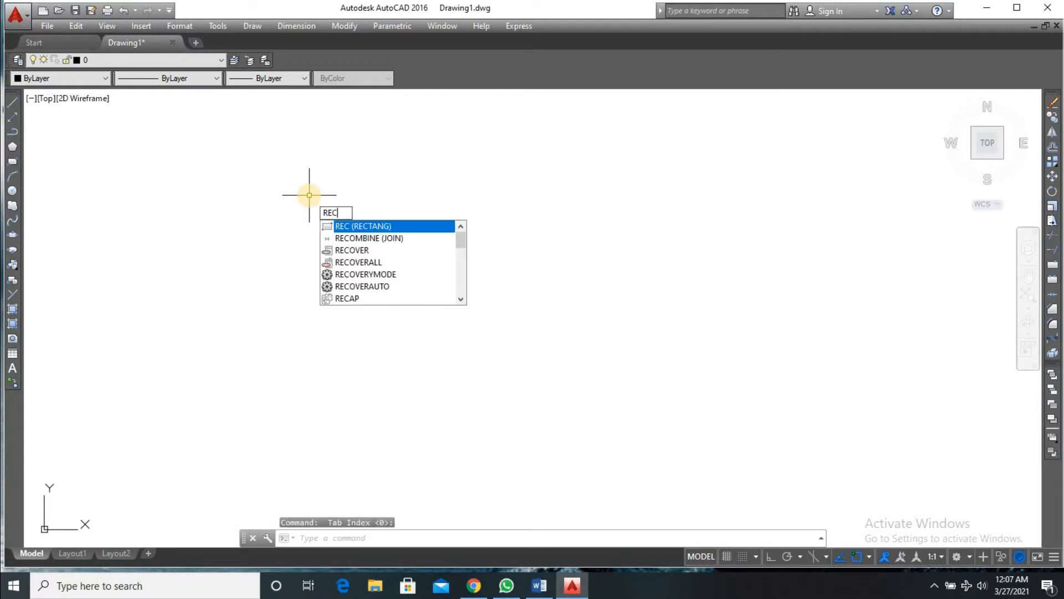
key("Return")
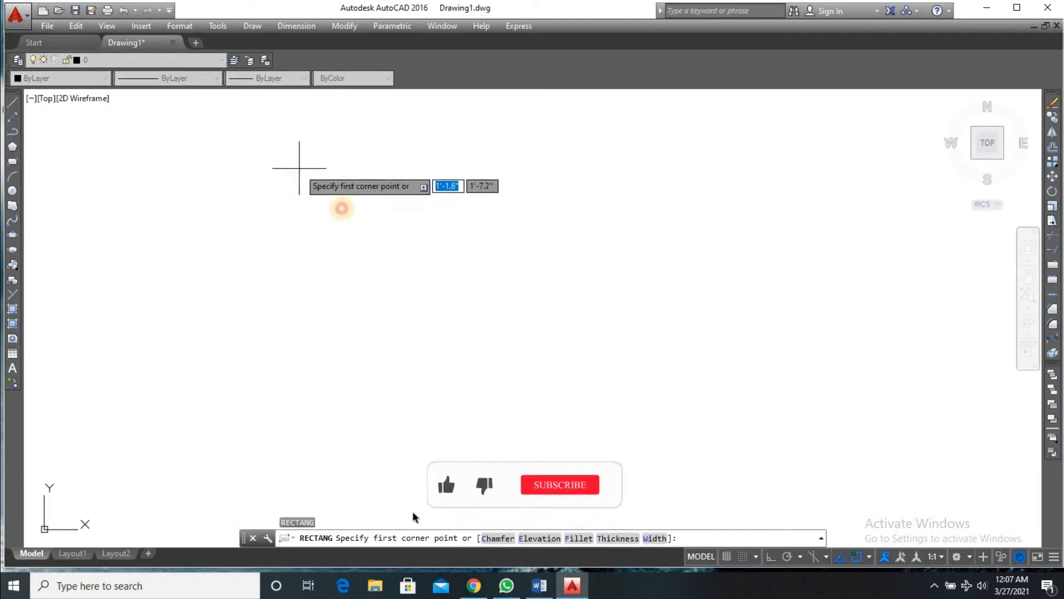
left_click(299, 168)
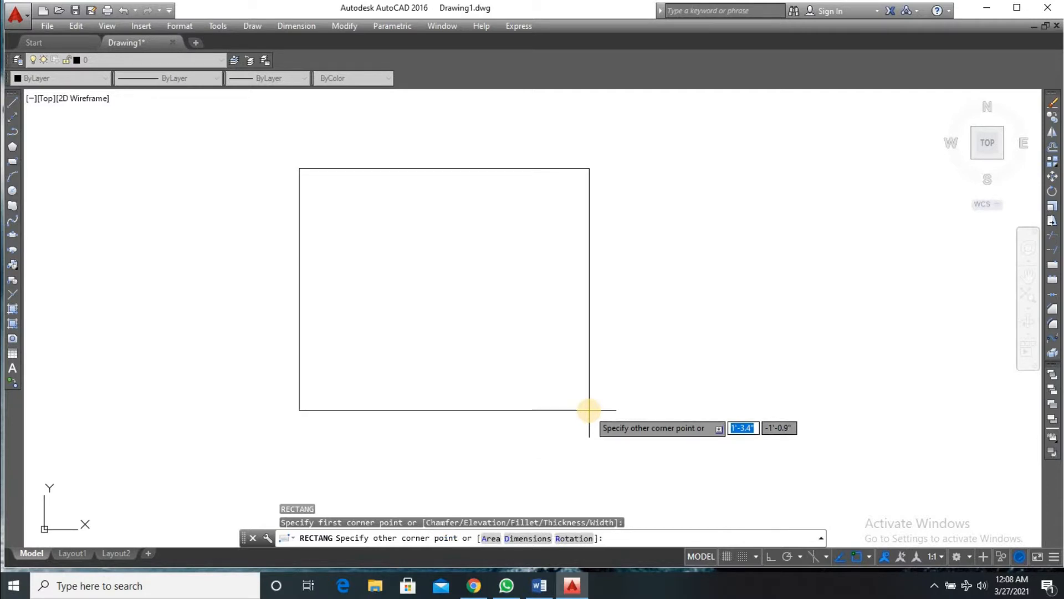
type("35")
key("Tab")
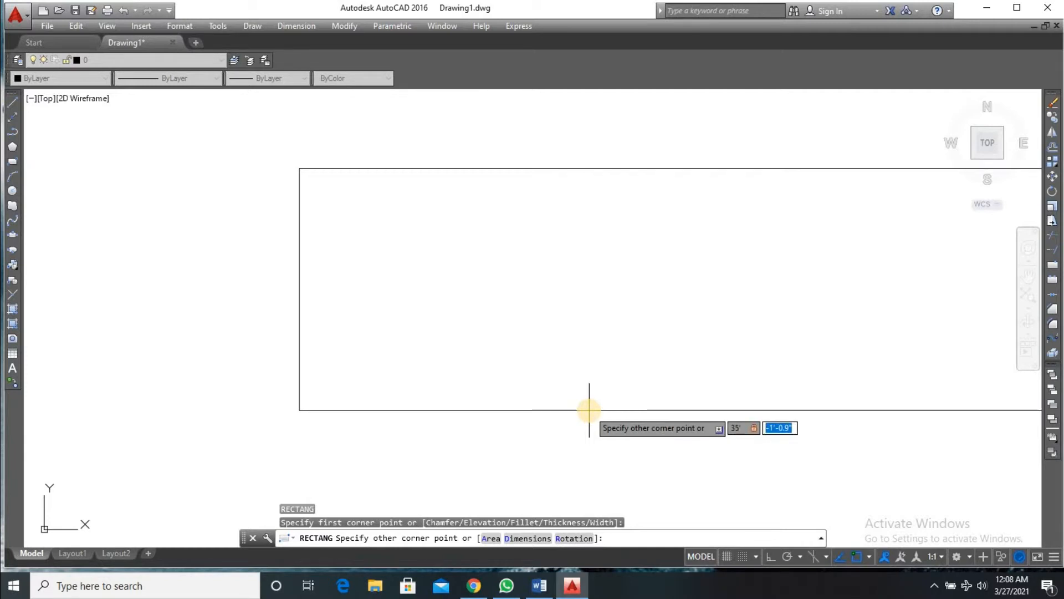
type("4")
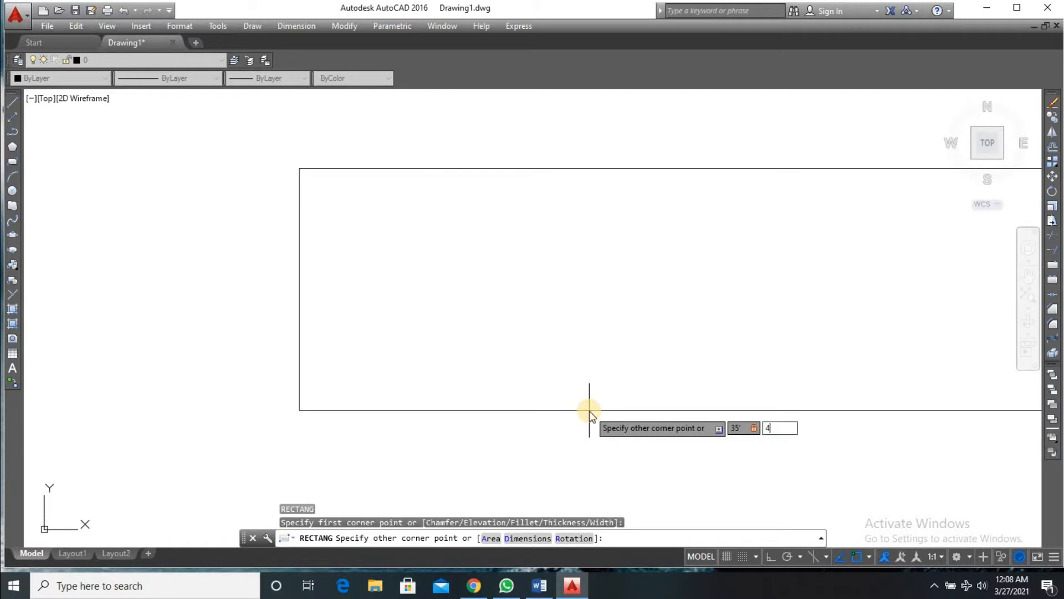
type("8'")
key("Return")
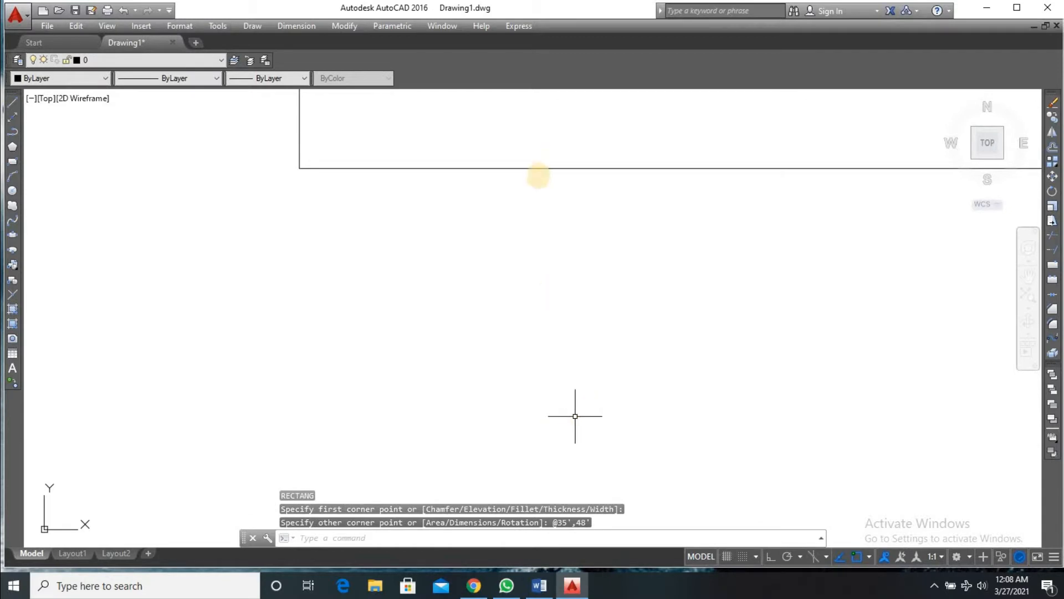
- Move the UCS origin clear of the rectangle, below and to the left of it
scroll(576, 280, "down", 4)
scroll(588, 288, "down", 5)
scroll(646, 200, "up", 4)
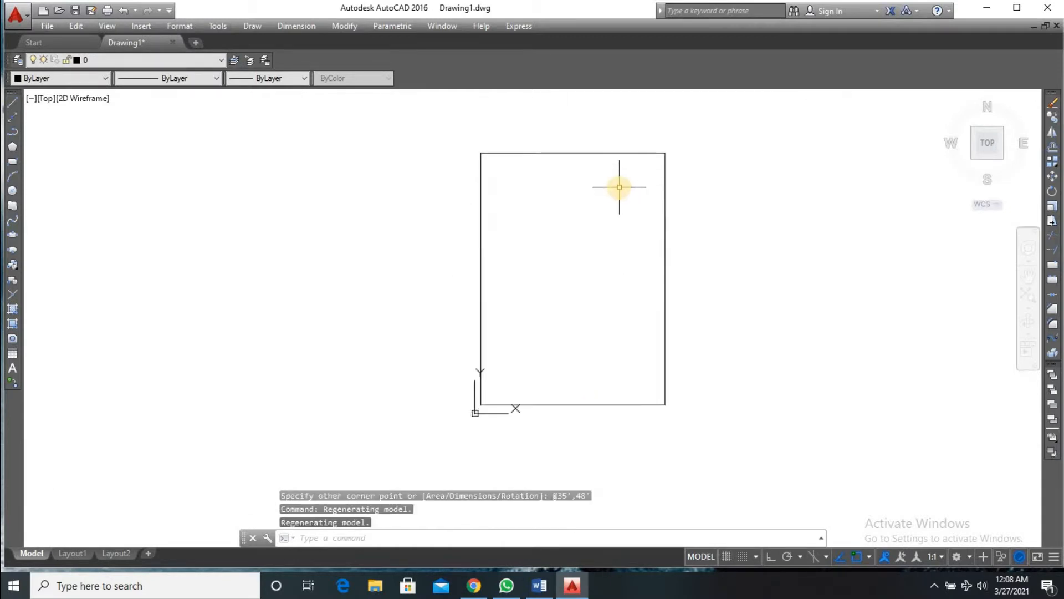
scroll(616, 194, "down", 2)
scroll(656, 234, "up", 2)
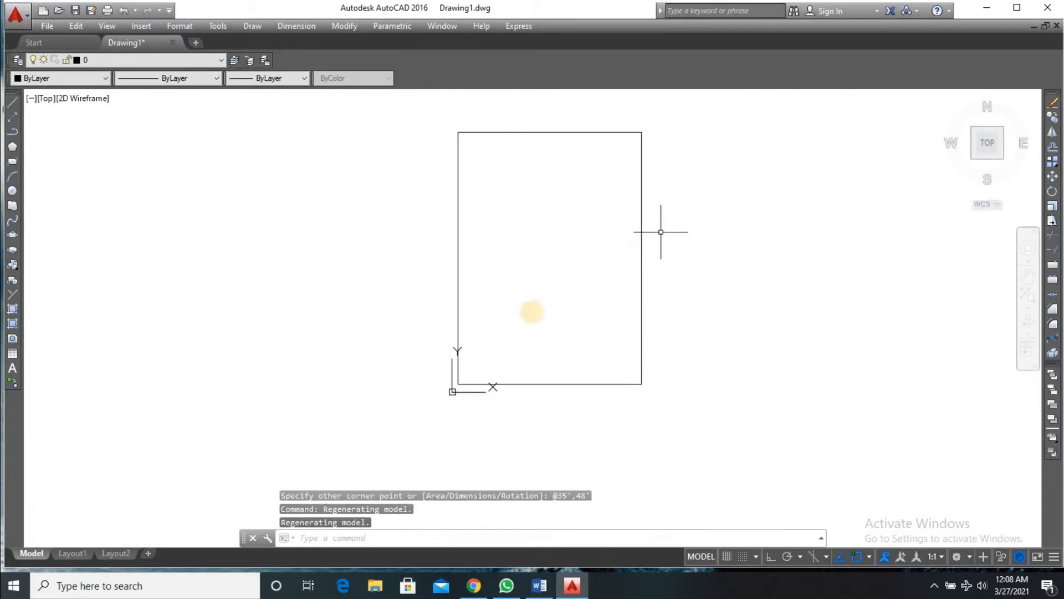
left_click(452, 392)
left_click(452, 392)
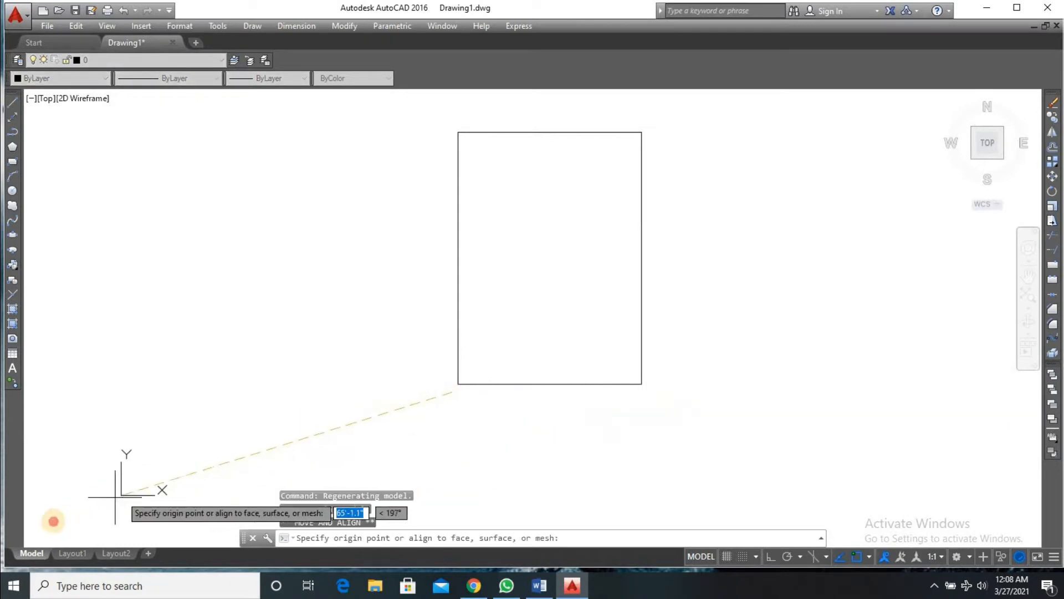
- Offset the outer boundary rectangle 9" inward to form the outer wall thickness
scroll(597, 299, "down", 2)
scroll(654, 233, "up", 2)
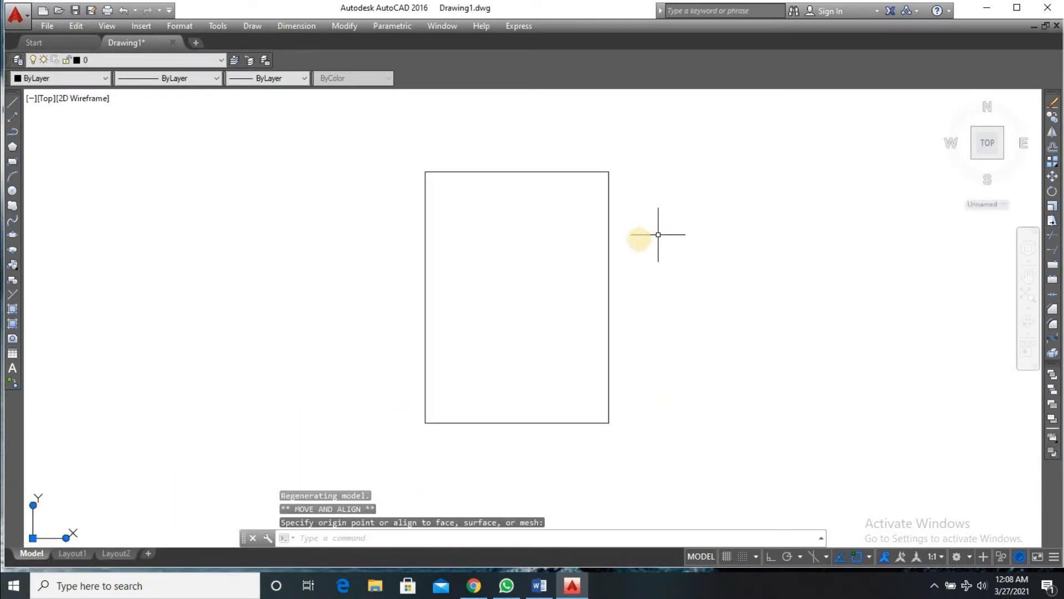
scroll(600, 249, "down", 2)
scroll(586, 279, "up", 2)
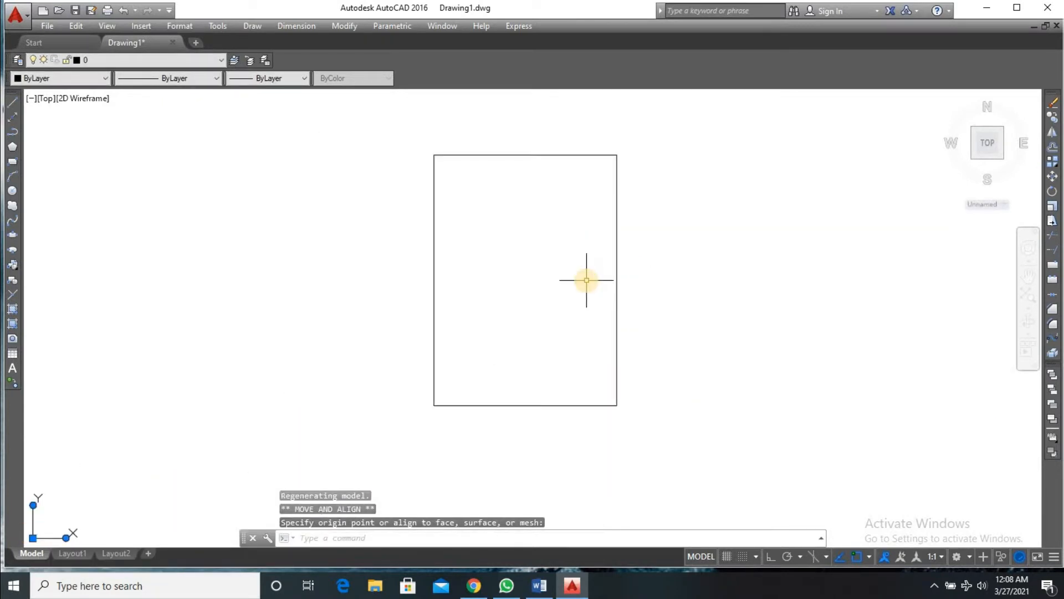
type("0")
key("Return")
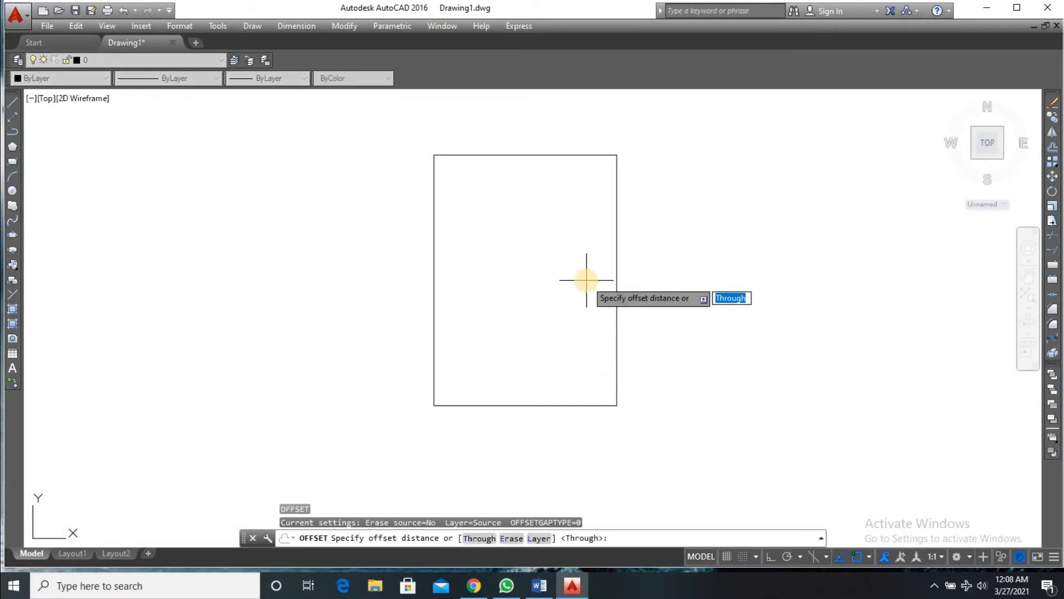
type("9")
key("Return")
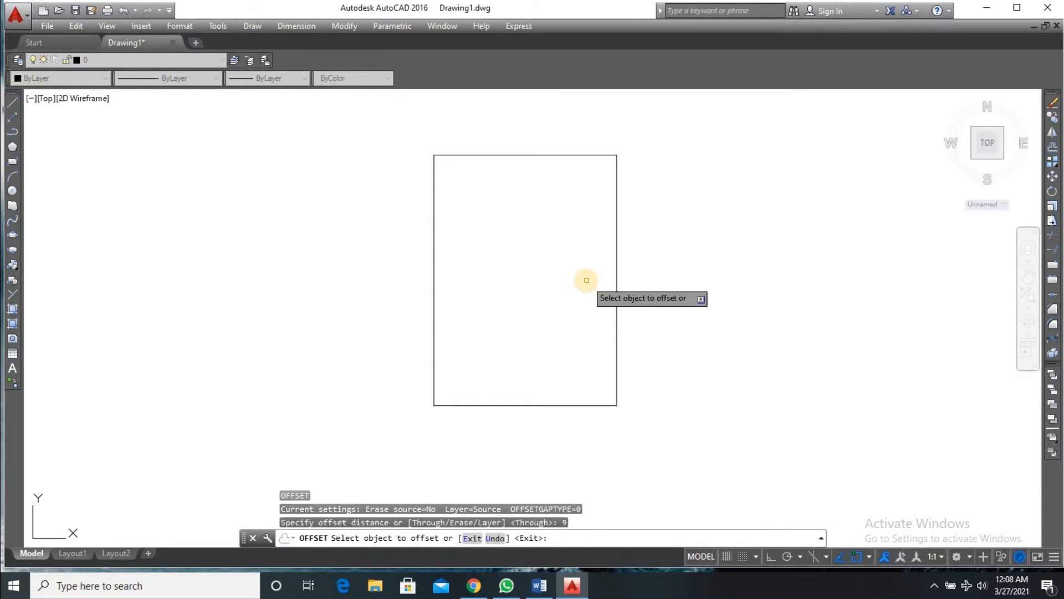
left_click(615, 262)
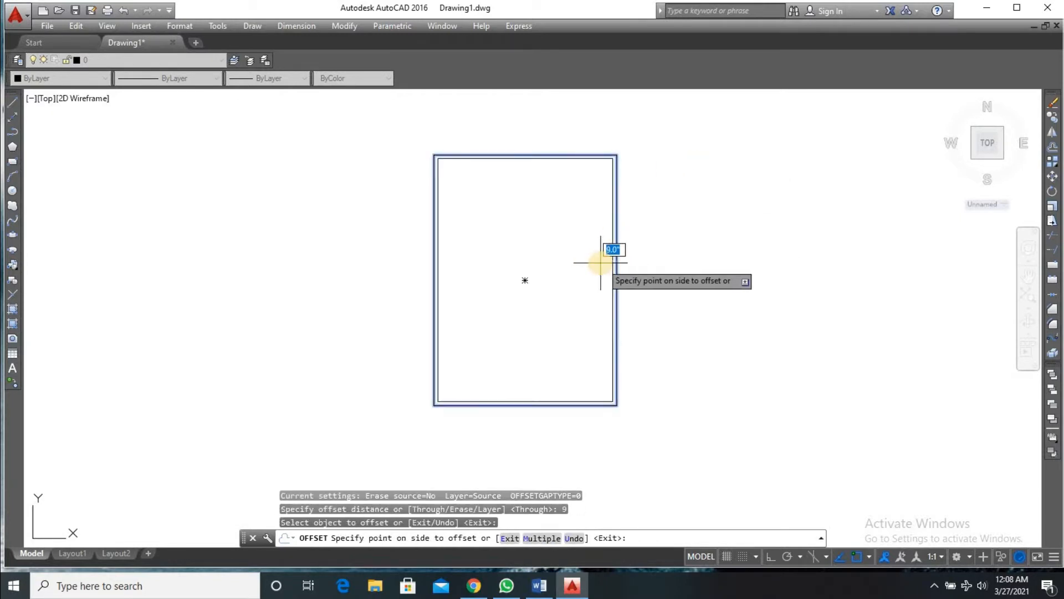
left_click(601, 261)
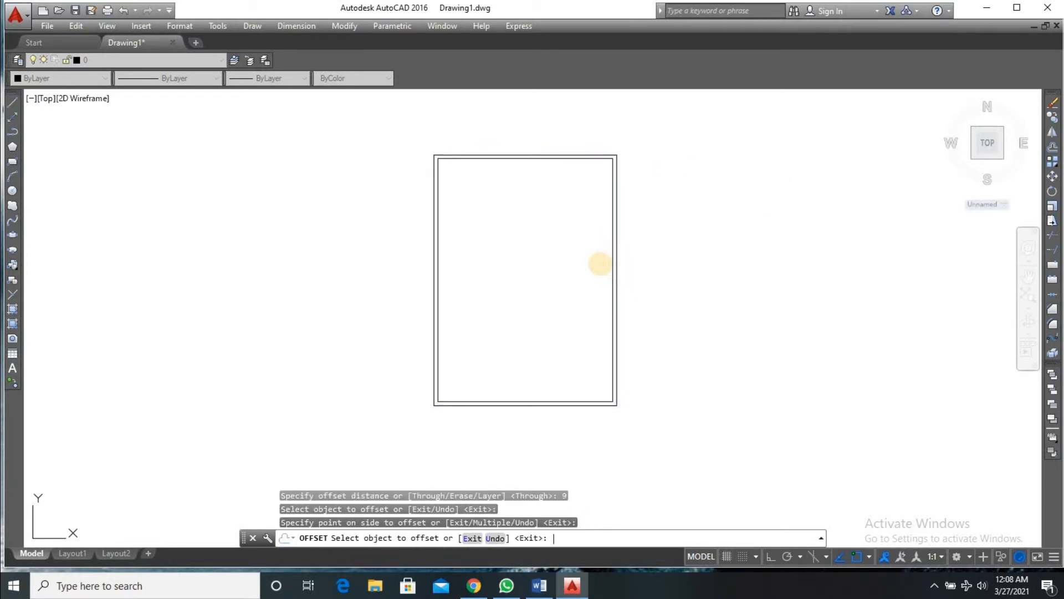
key("Return")
- Explode the outer and inner wall rectangles into separate lines
scroll(573, 160, "up", 4)
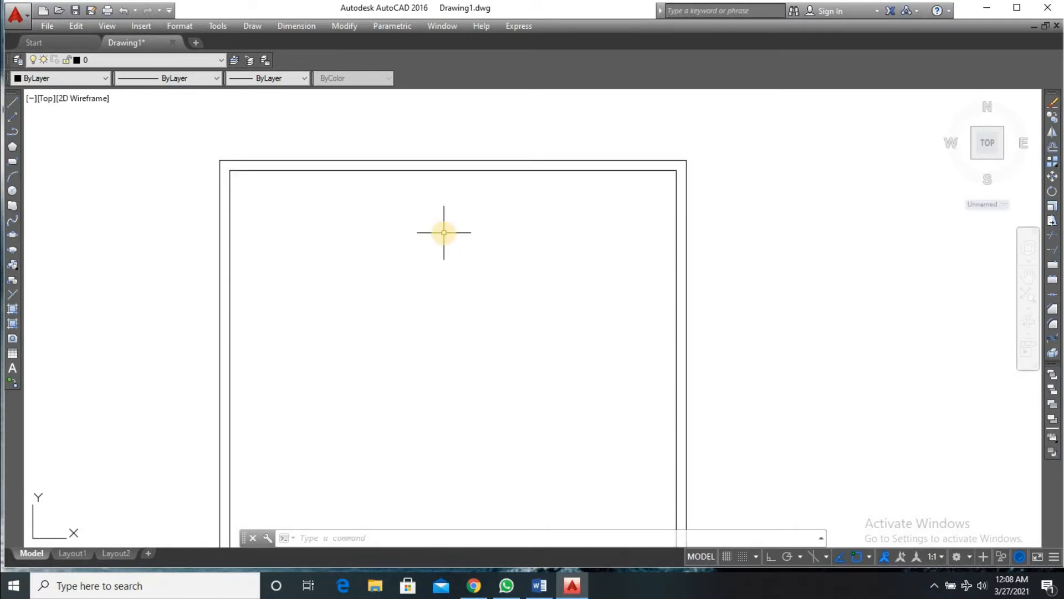
type("EX")
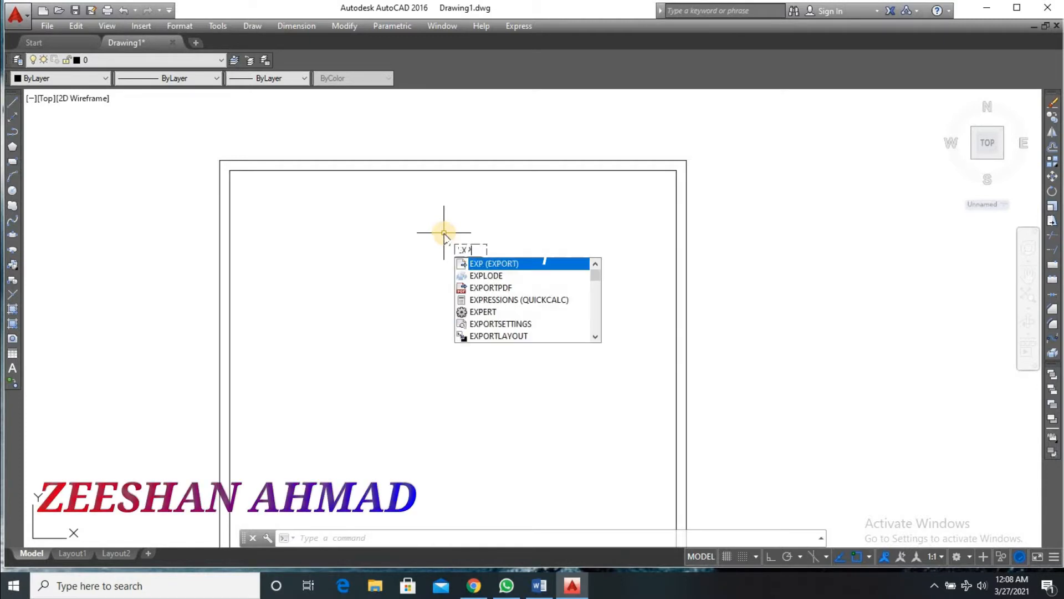
key("Down")
key("Return")
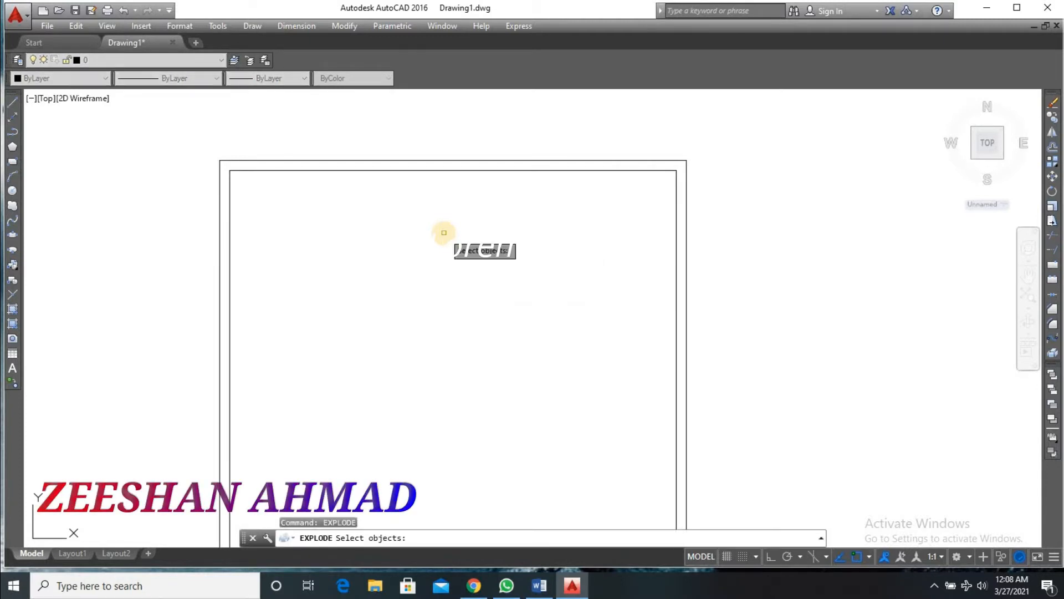
left_click(610, 108)
left_click(480, 212)
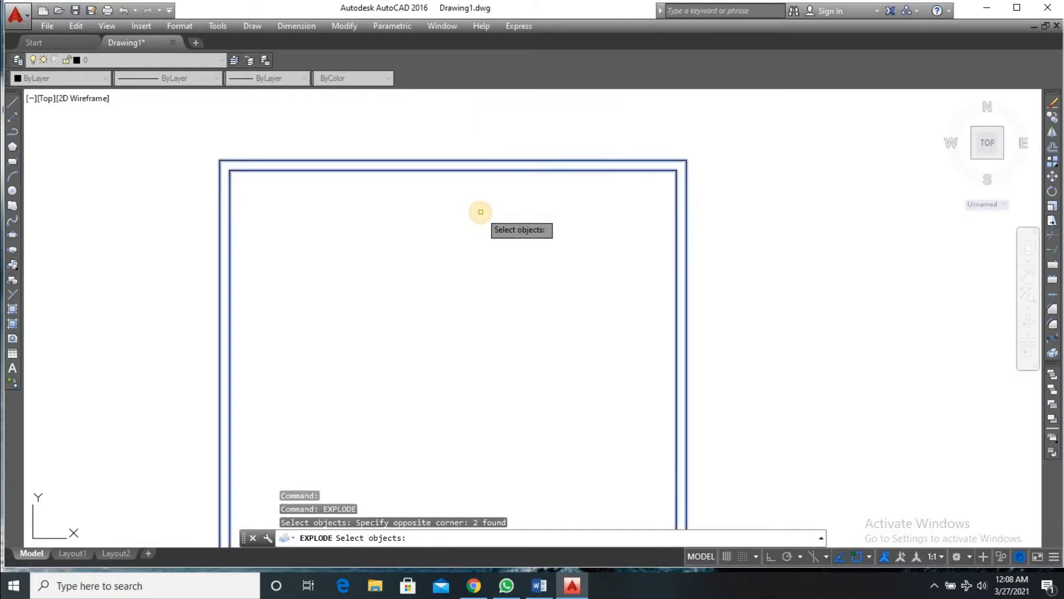
key("Return")
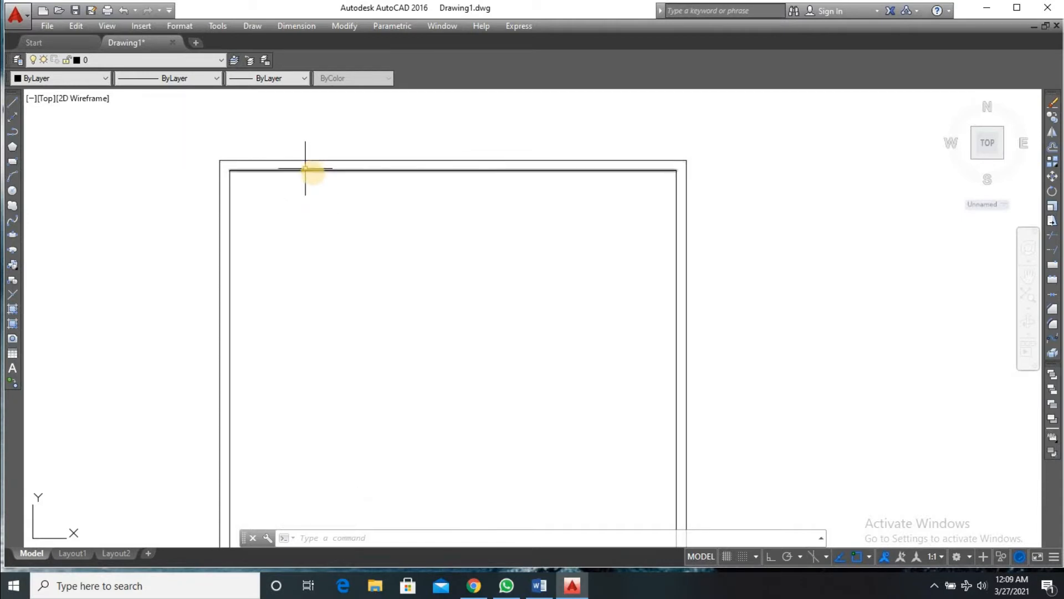
- Offset the top wall's inner line 2' downward, and offset the resulting line a further 9" down as a wall
type("o")
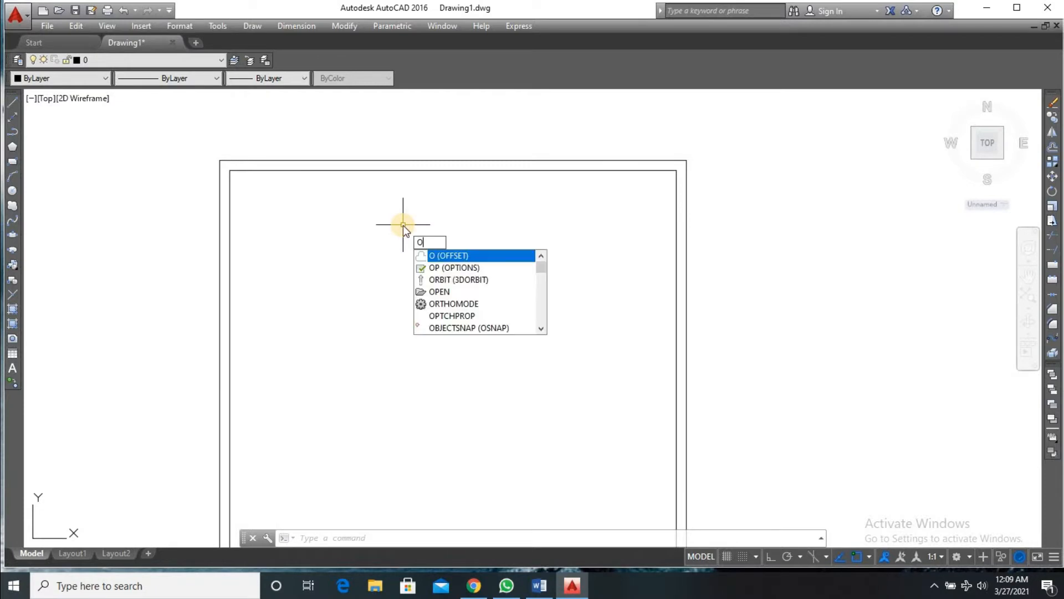
key("Return")
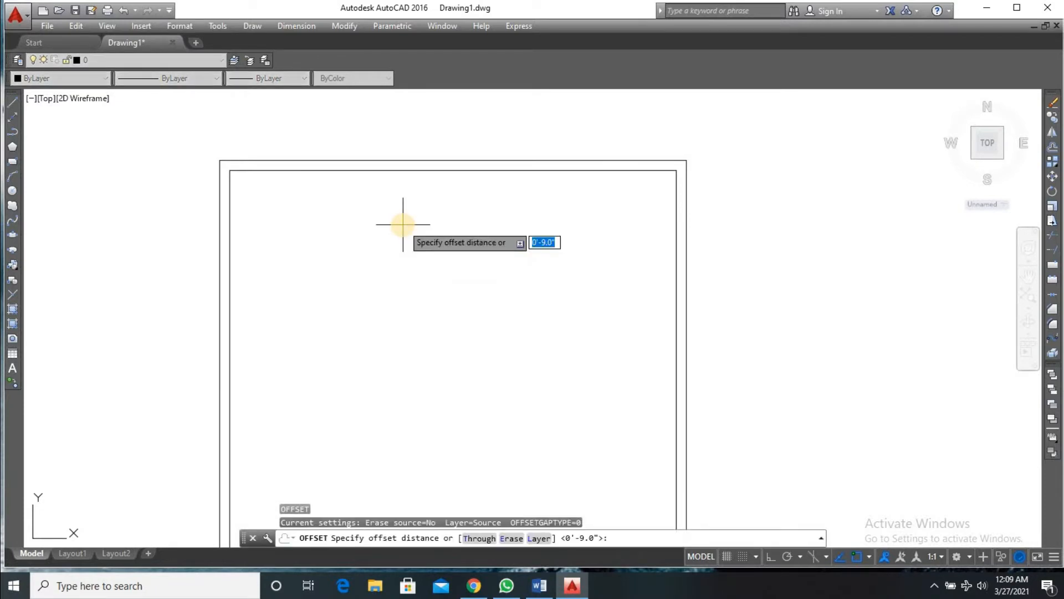
type("2")
key("Return")
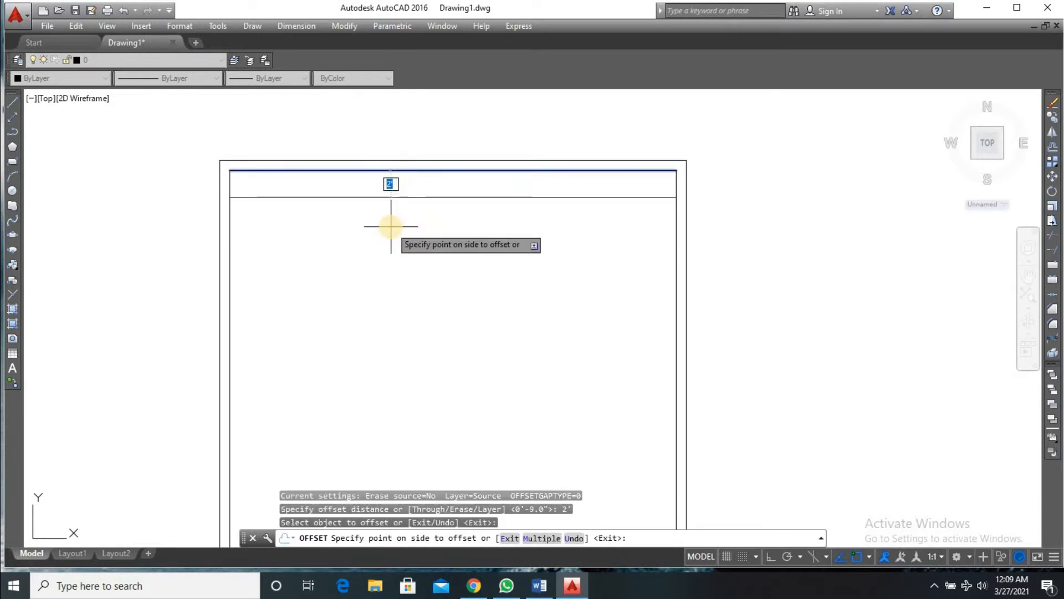
left_click(391, 226)
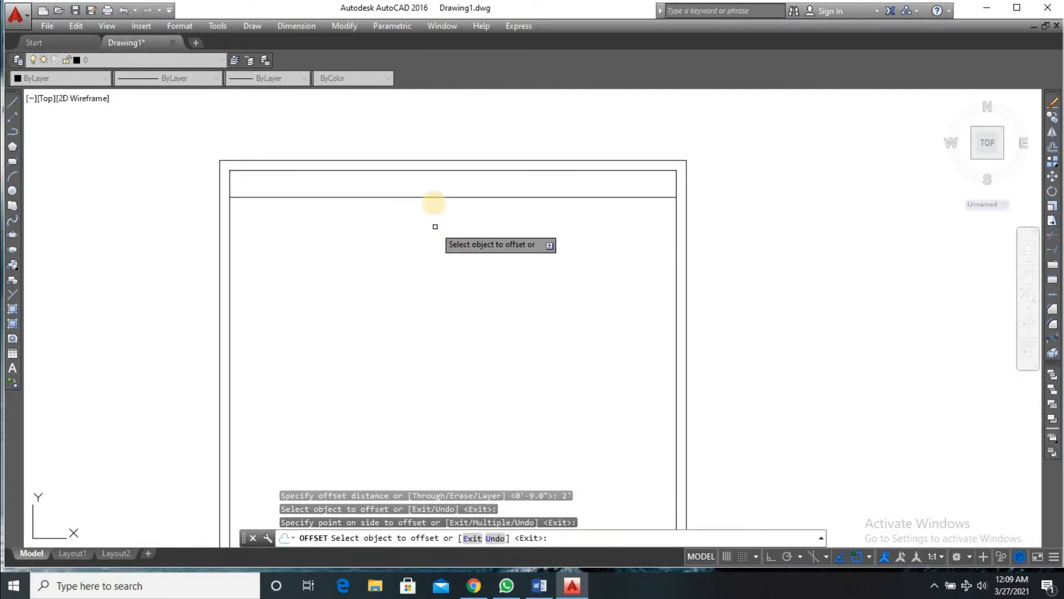
left_click(430, 197)
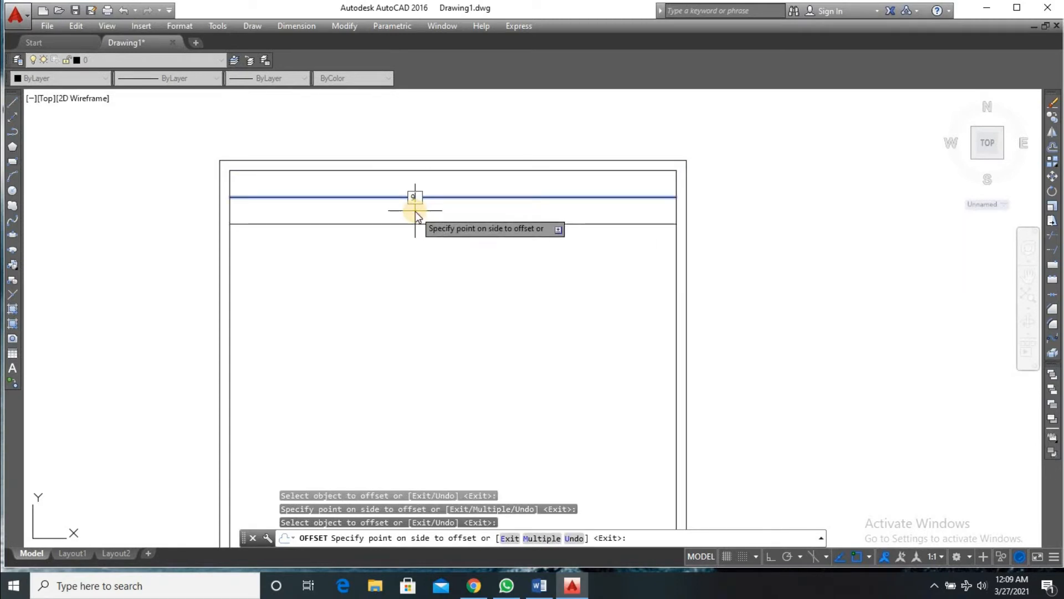
left_click(415, 212)
key("Return")
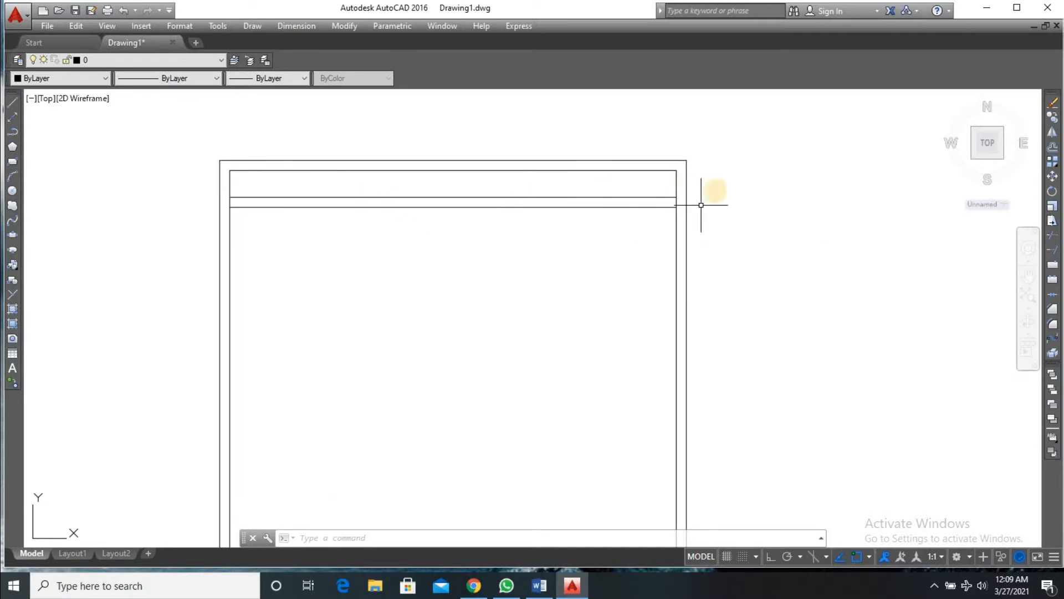
- Draw a short horizontal line across the right wall from the top-right inner corner to the outer wall line
scroll(720, 189, "up", 2)
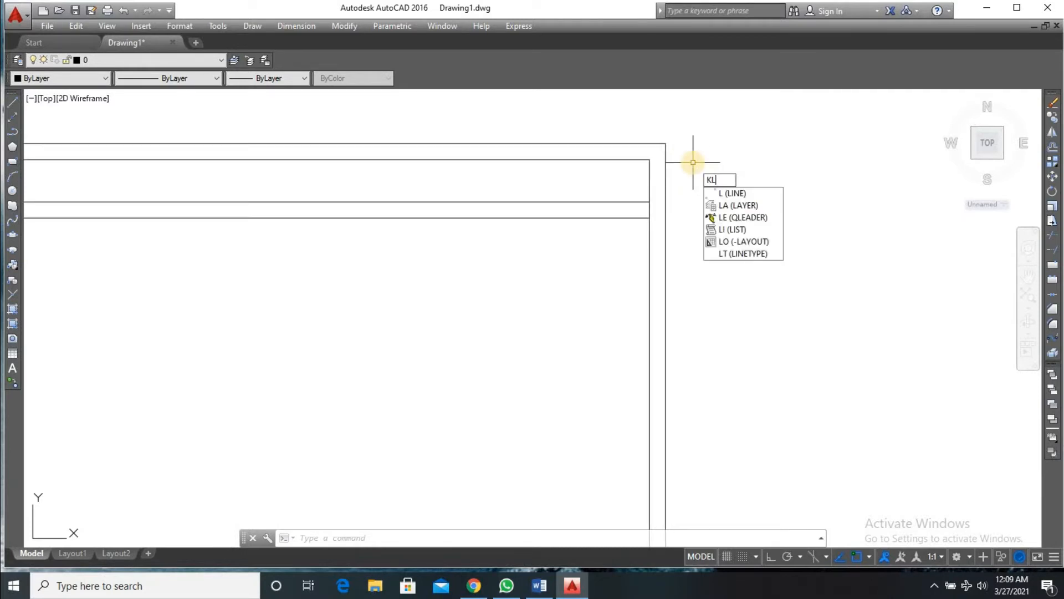
key("Return")
key("Escape")
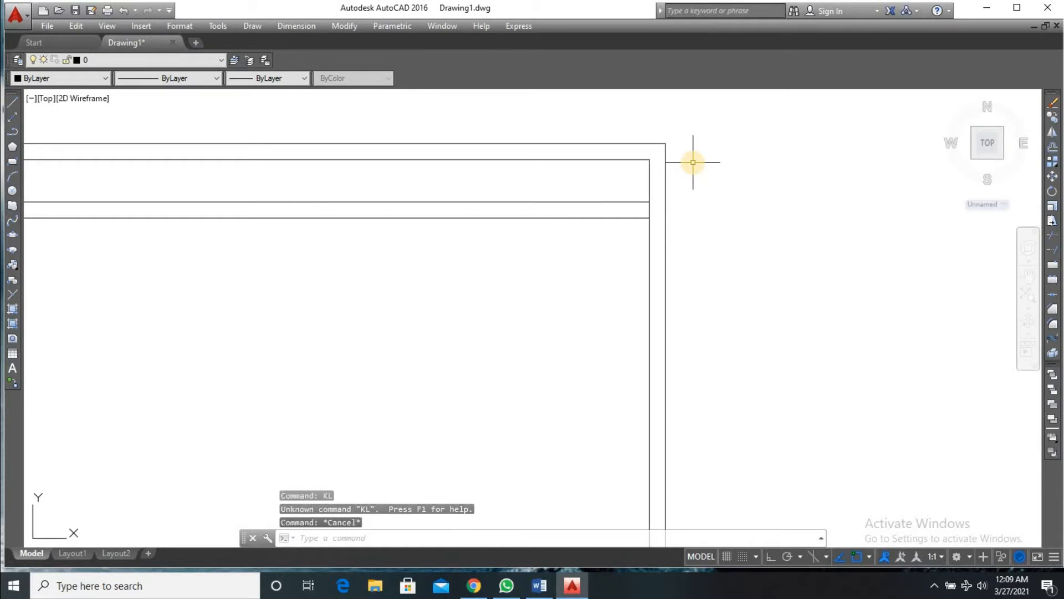
type("l")
key("Return")
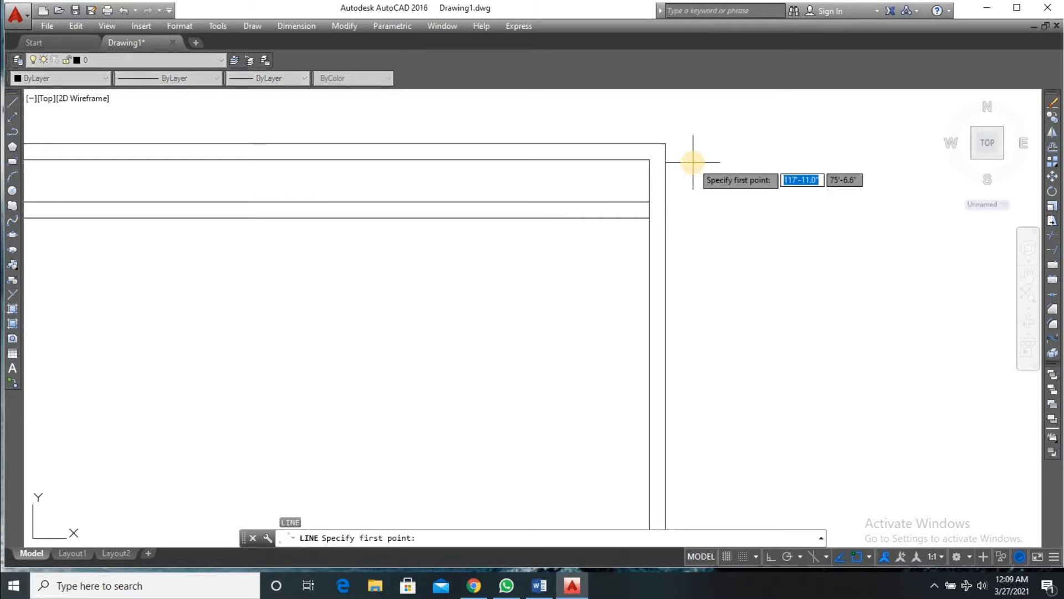
left_click(647, 159)
left_click(665, 159)
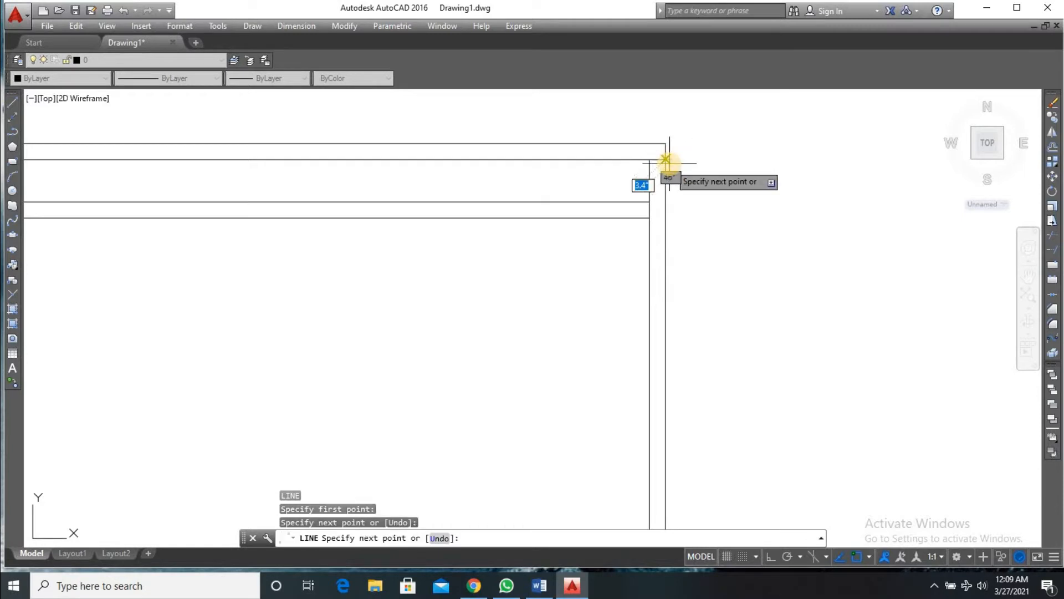
key("Return")
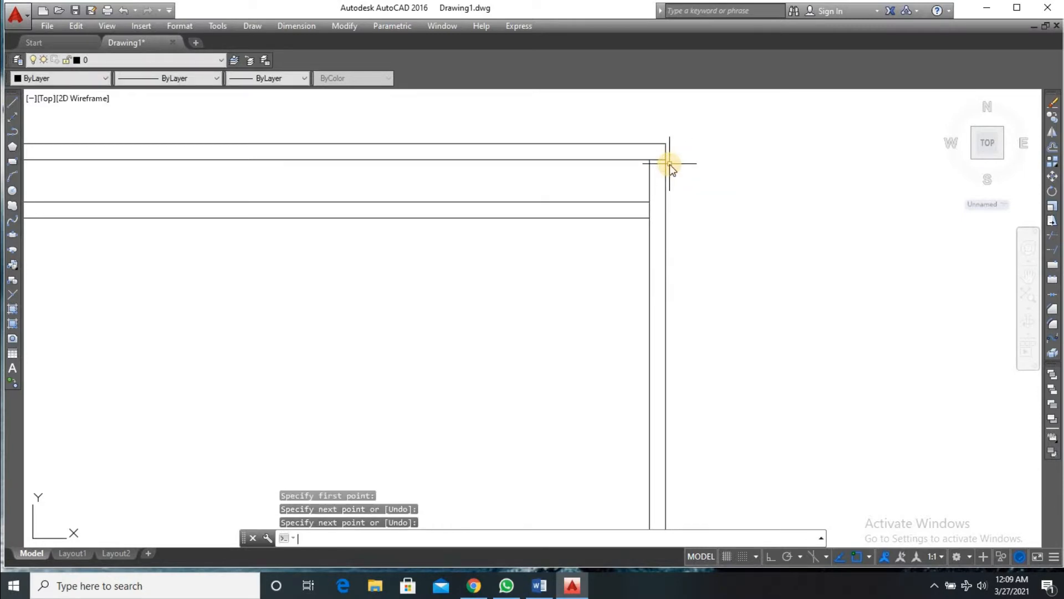
- Offset the short line across the right wall 12" downward and delete the original short line
type("O")
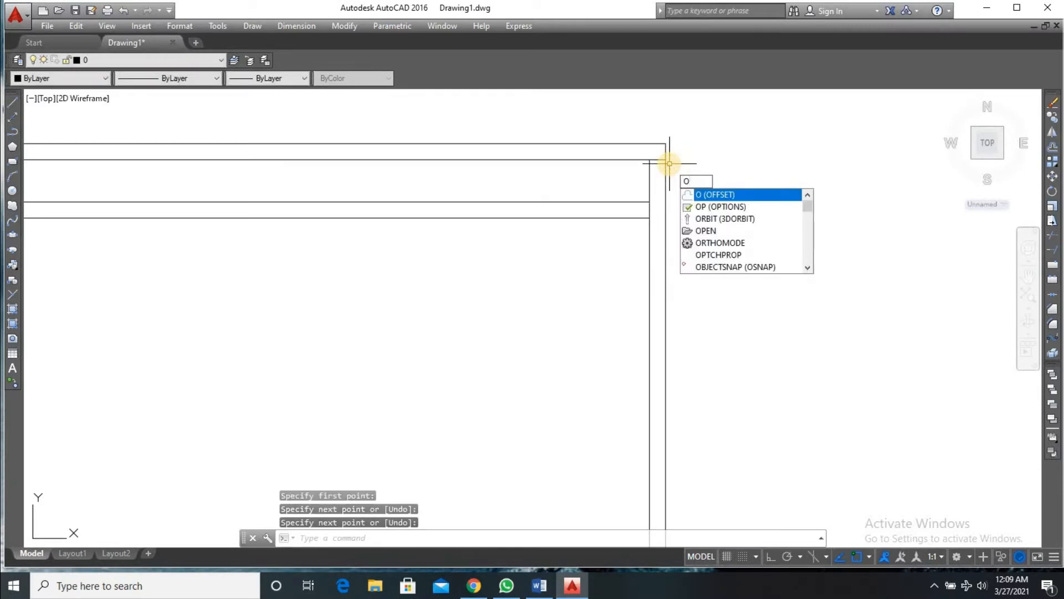
key("Return")
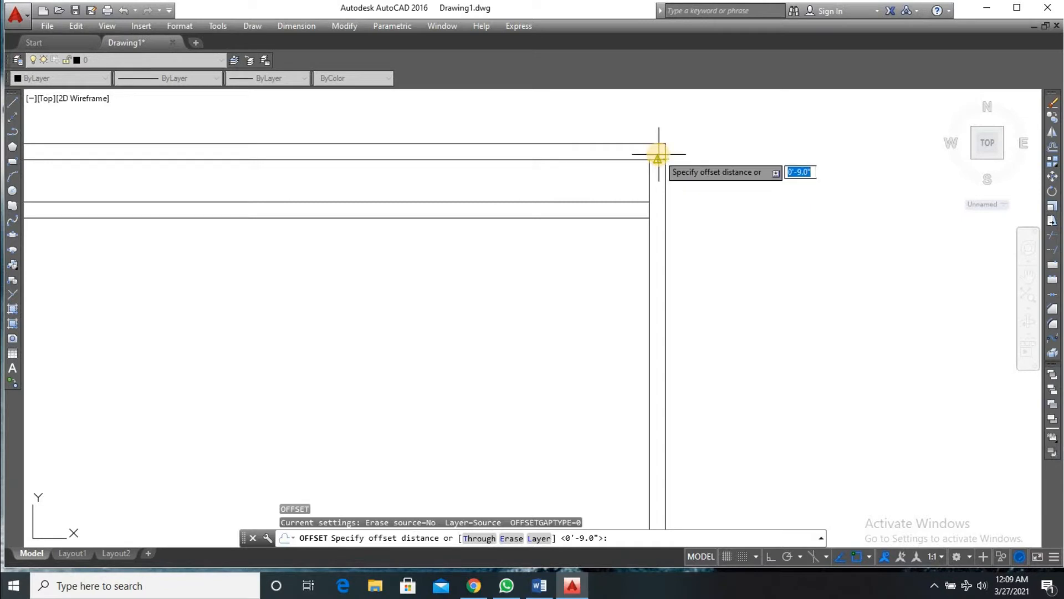
type("12")
key("Return")
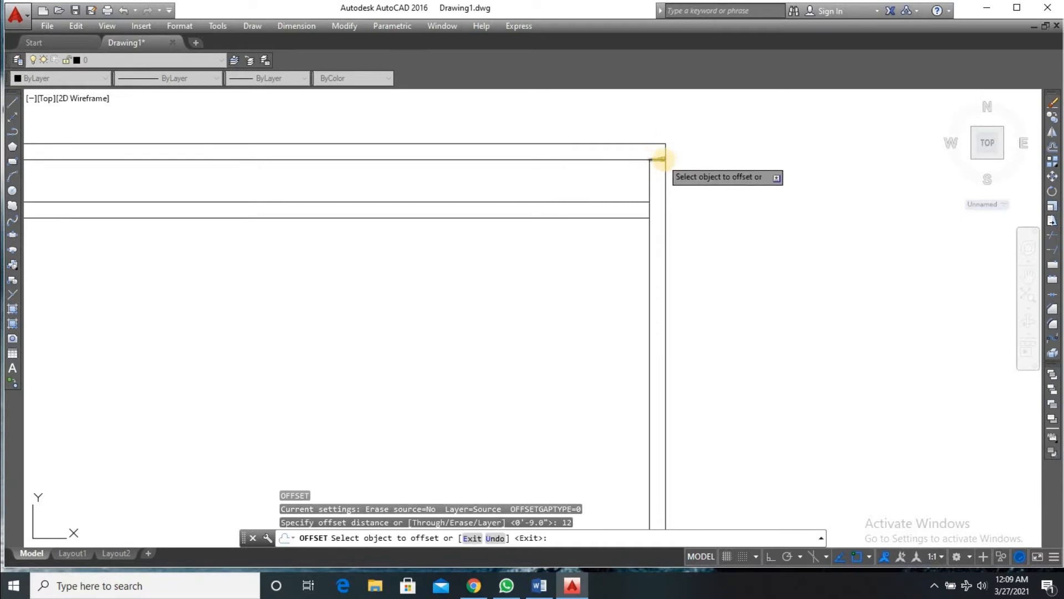
left_click(662, 160)
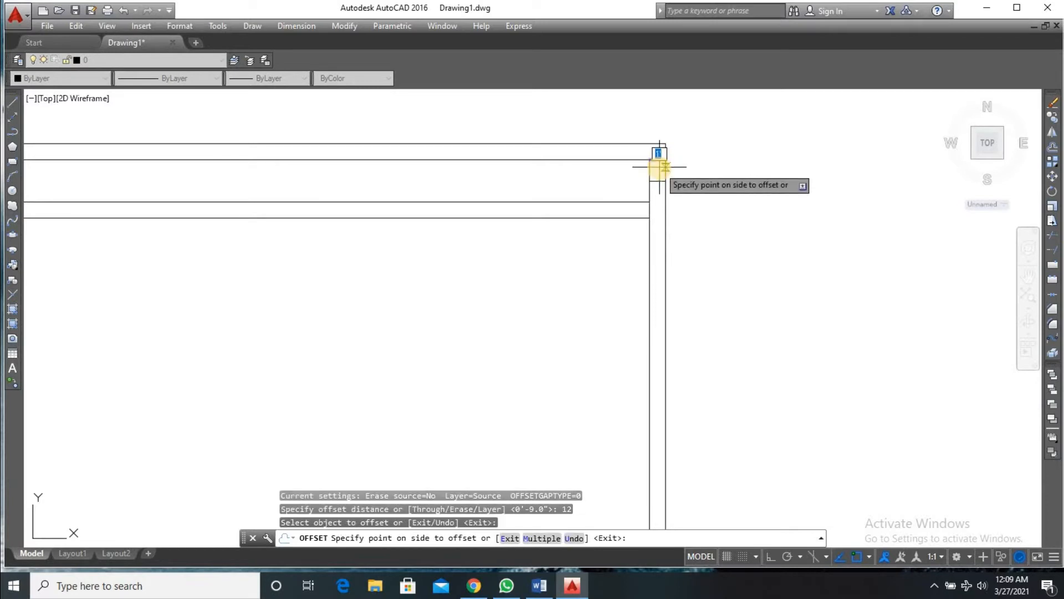
left_click(660, 168)
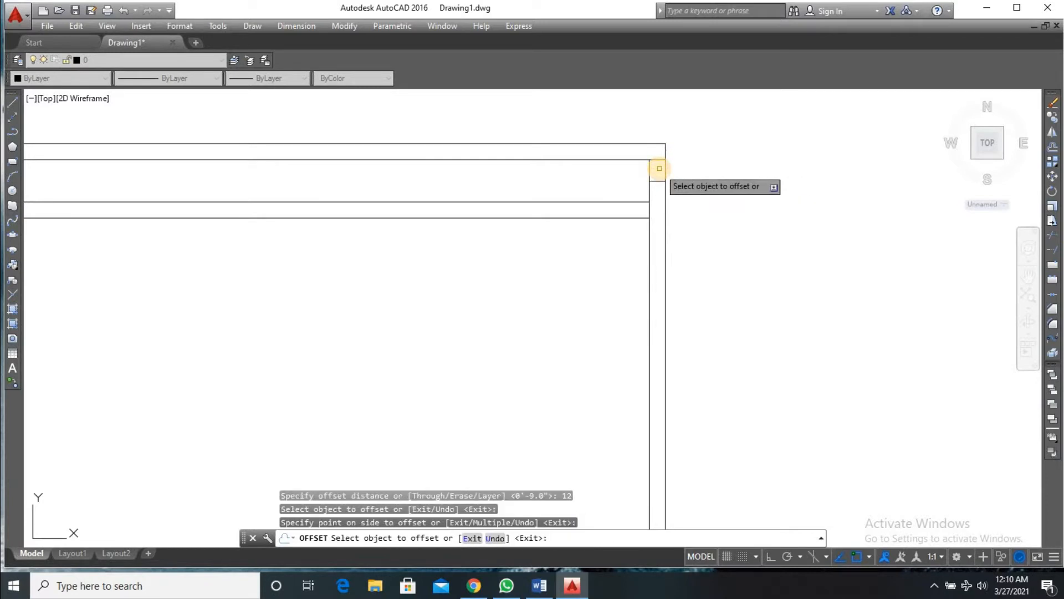
key("Return")
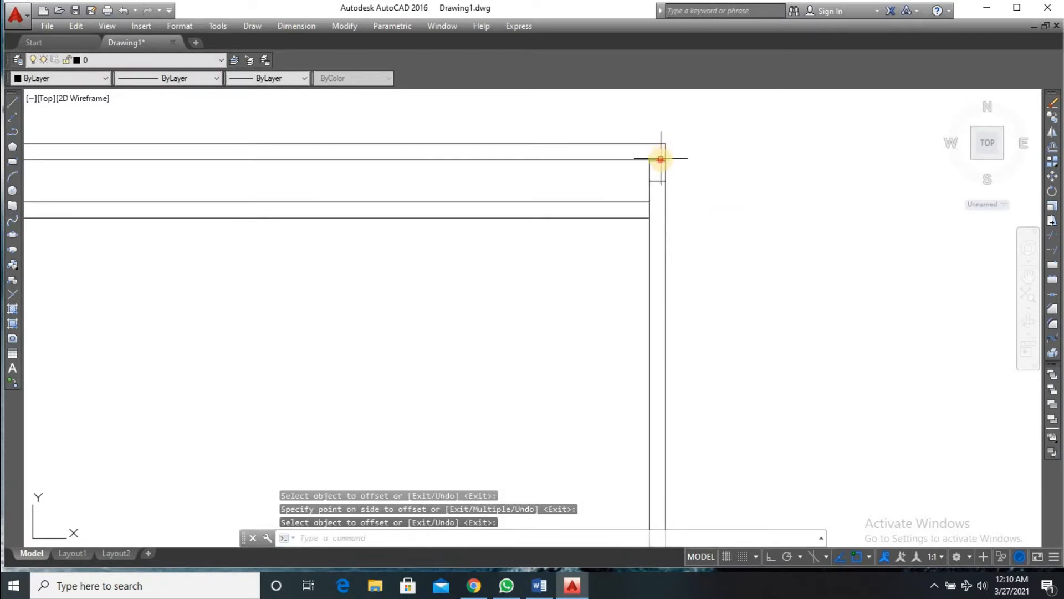
left_click(659, 160)
key("Delete")
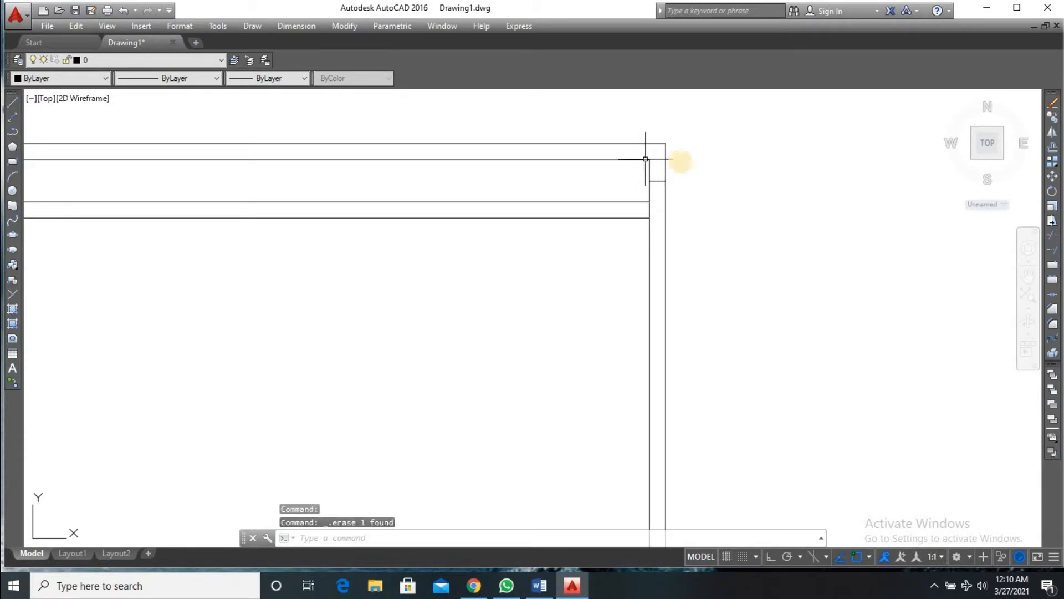
- Draw a sloping line from the plan's top-left outer corner to the inner end of the short line across the right wall
scroll(645, 160, "down", 5)
scroll(649, 131, "up", 3)
scroll(791, 122, "up", 2)
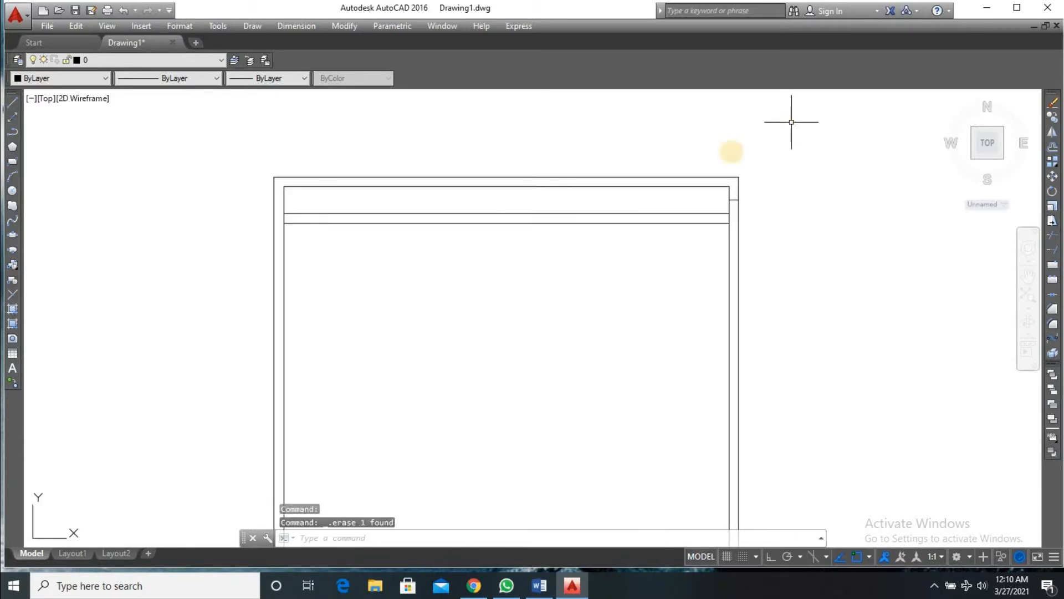
type("l")
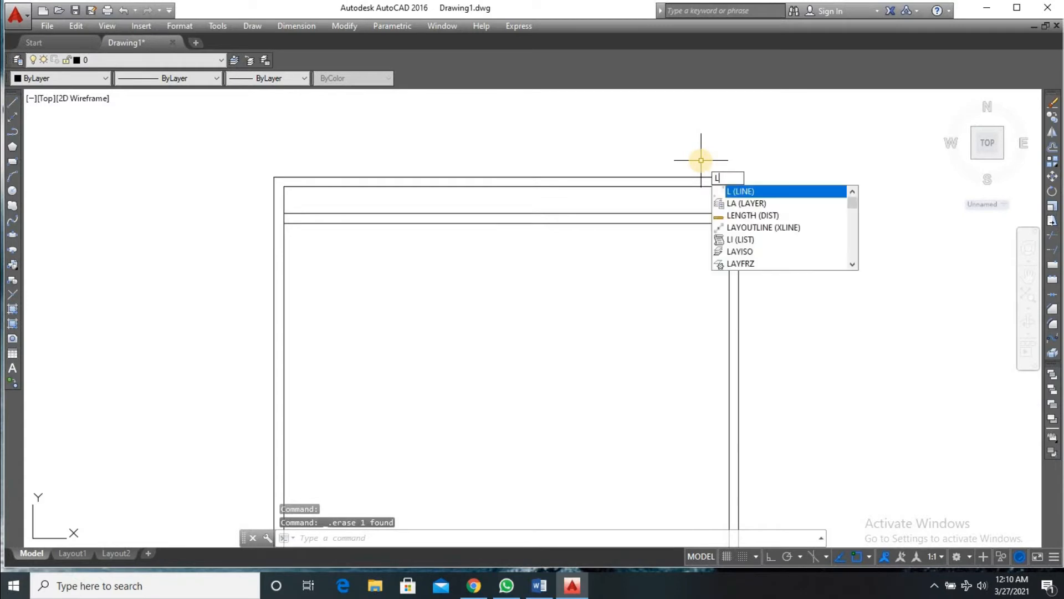
key("Return")
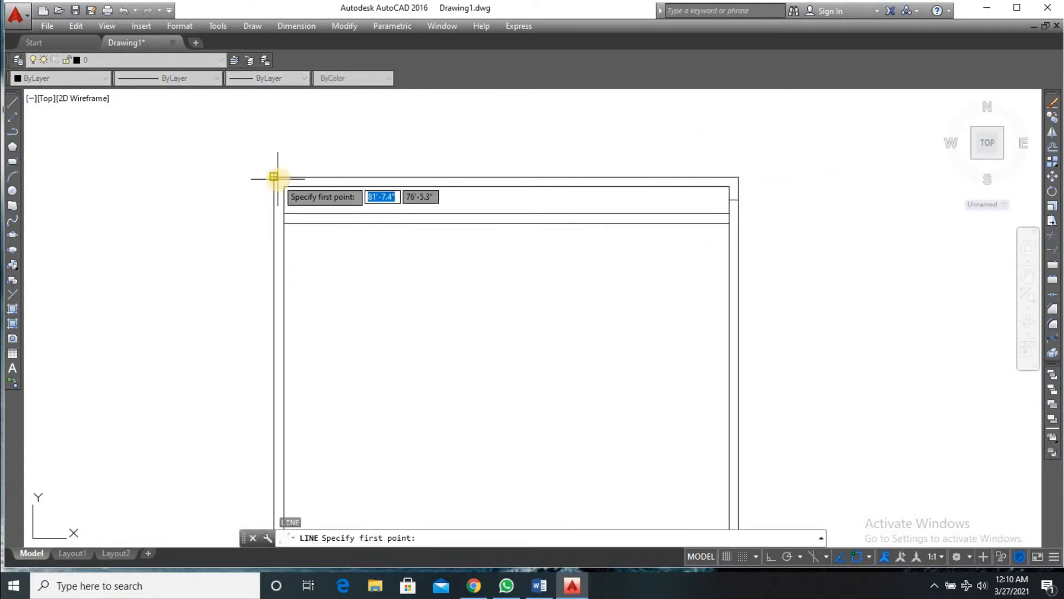
left_click(274, 177)
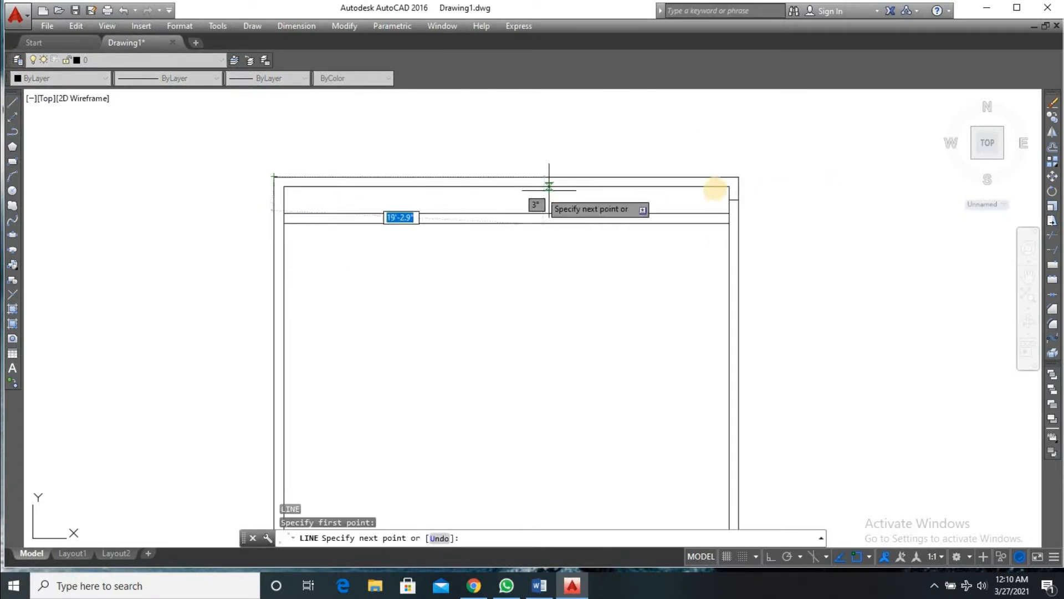
scroll(732, 199, "up", 2)
scroll(733, 200, "up", 2)
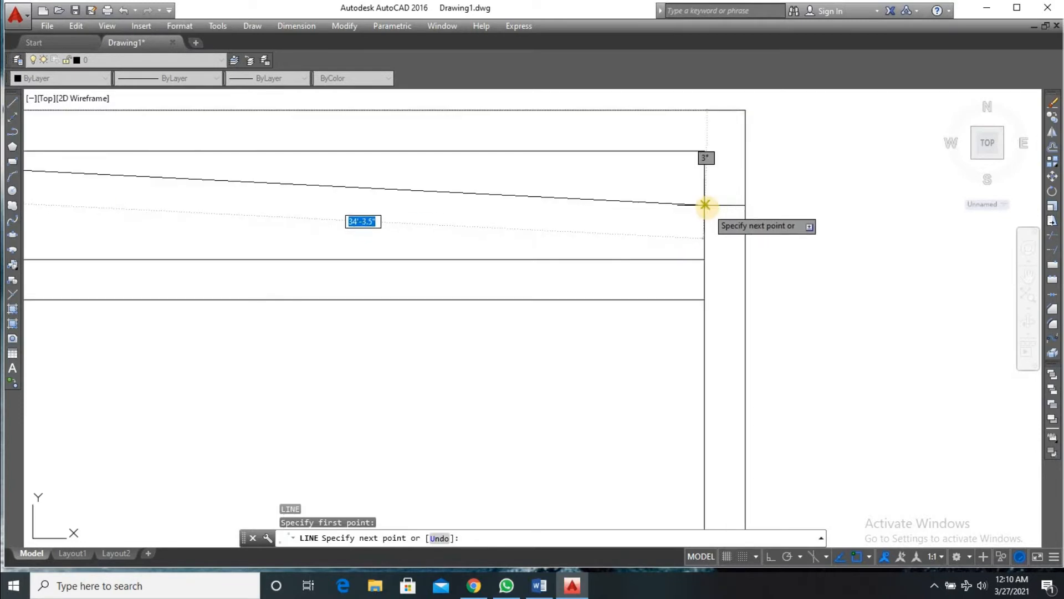
left_click(705, 205)
key("Return")
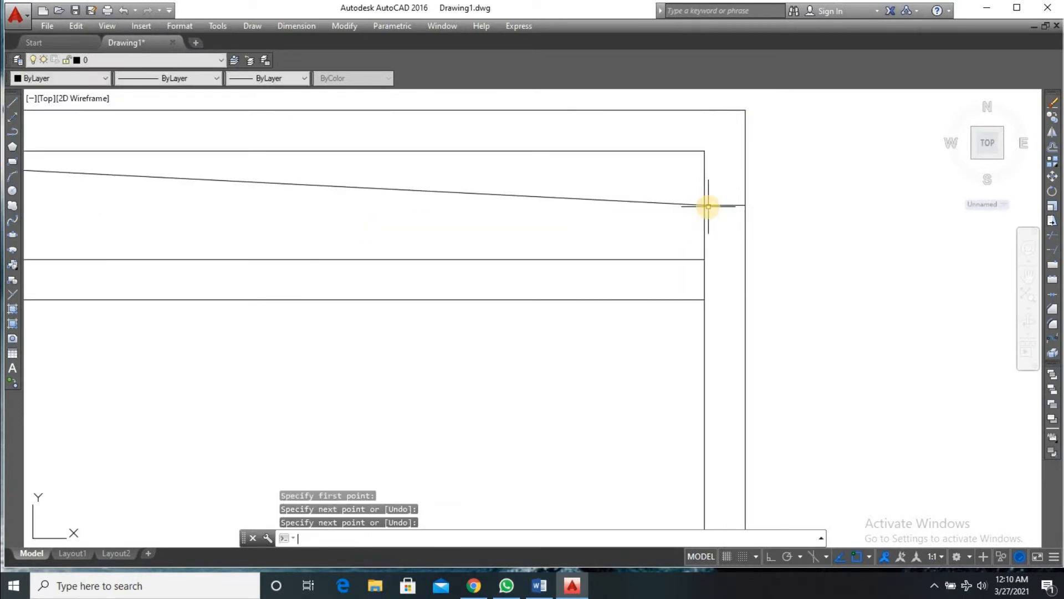
- Offset the sloping line 9" upward and delete the short horizontal line across the right wall
type("o")
key("Return")
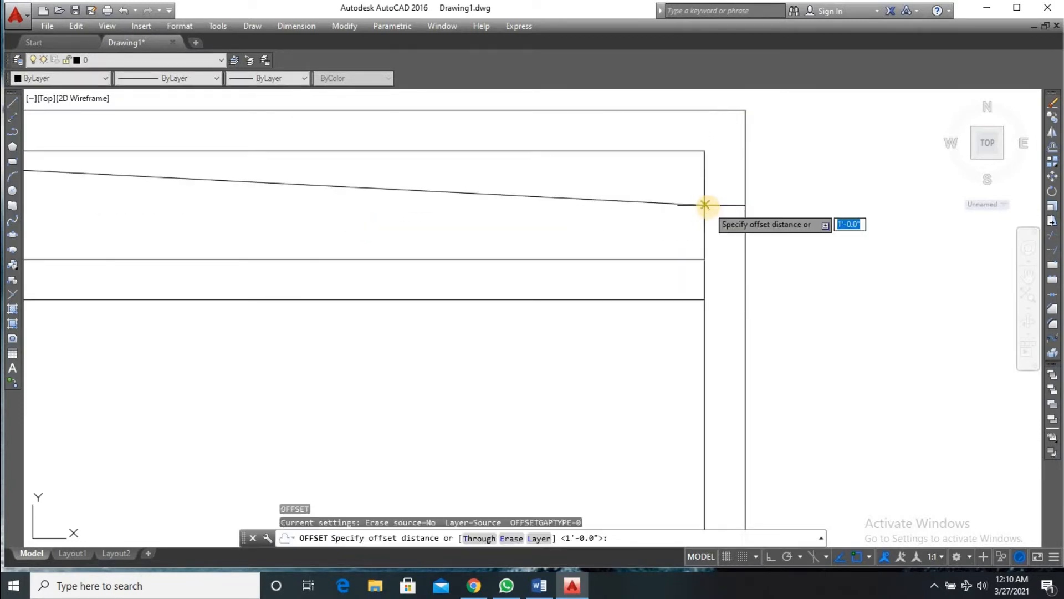
type("9")
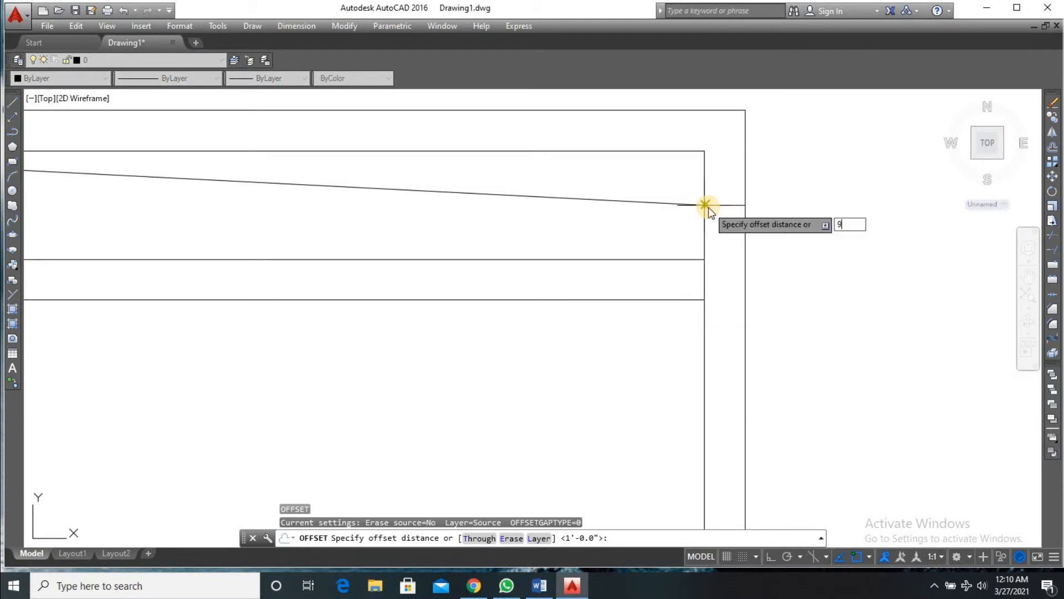
key("BackSpace")
type("6")
key("Return")
left_click(680, 204)
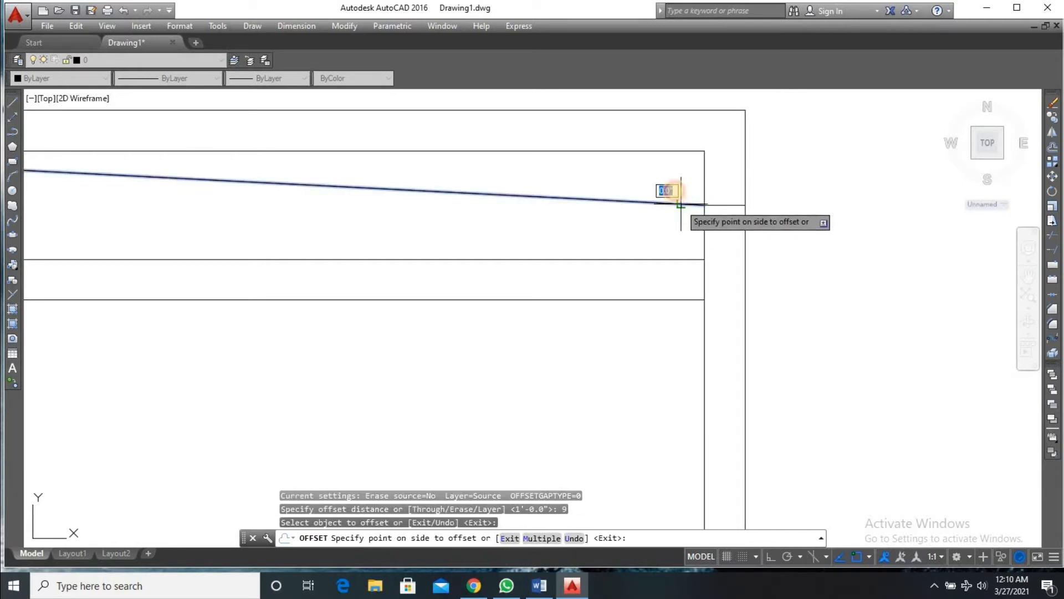
left_click(674, 187)
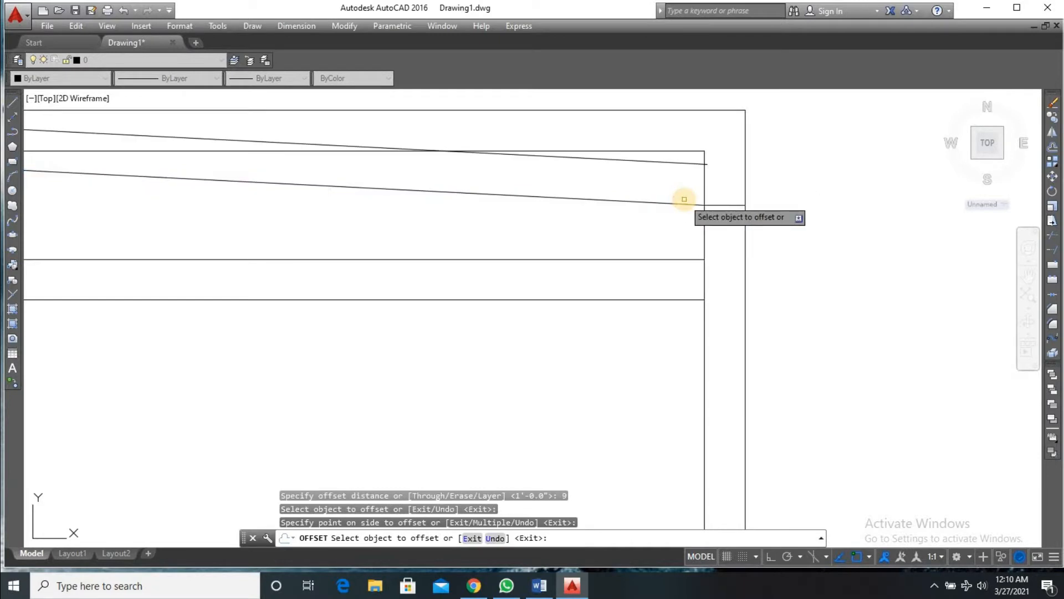
key("Return")
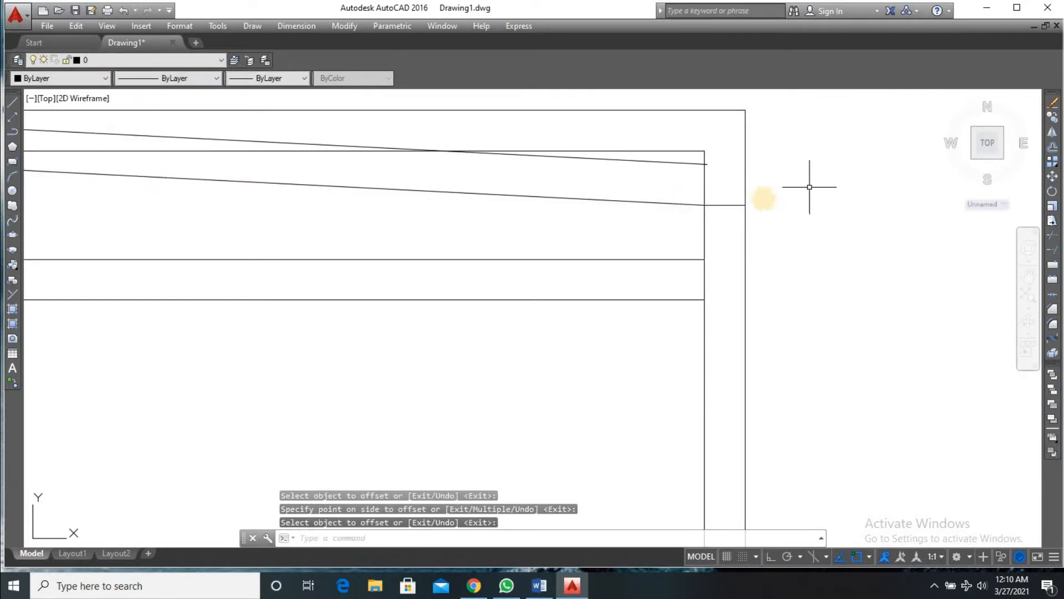
left_click(725, 205)
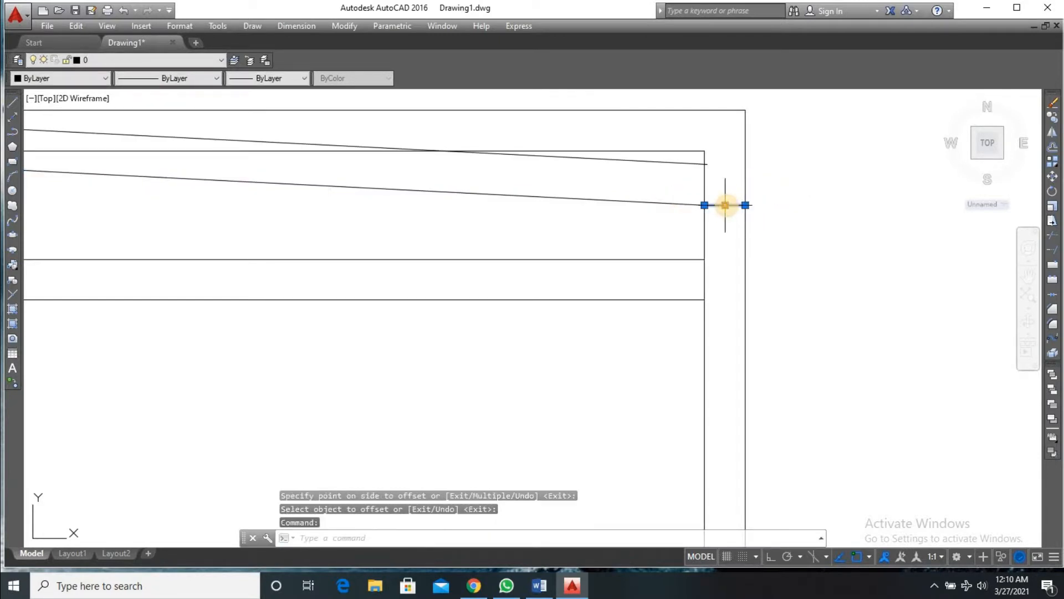
key("Delete")
- Trim away the left portions of the top wall's outer and inner lines up to where they meet the upper sloping line
scroll(673, 208, "down", 4)
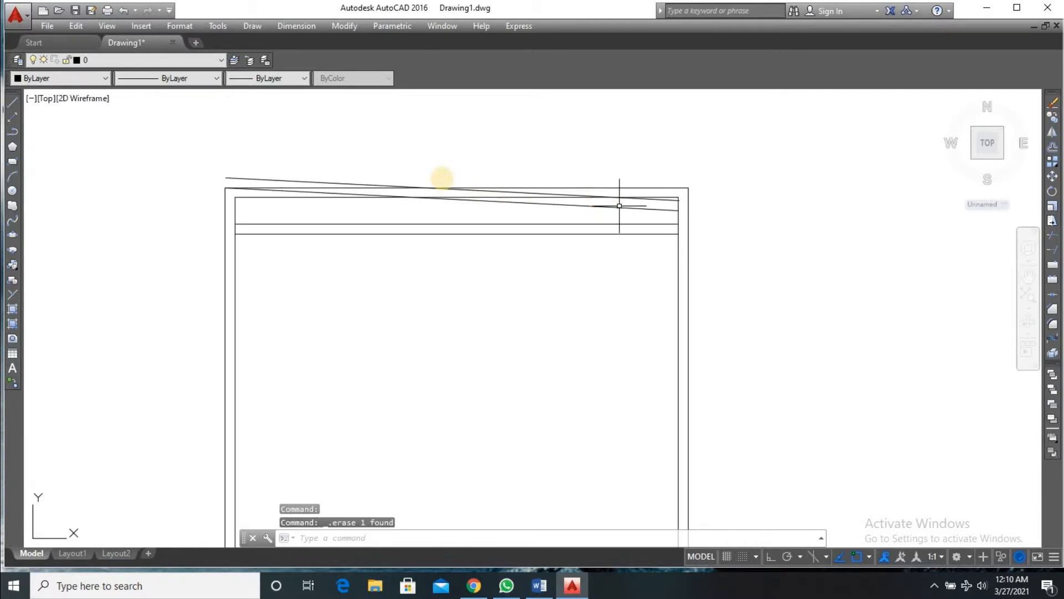
scroll(349, 169, "up", 3)
scroll(349, 169, "down", 2)
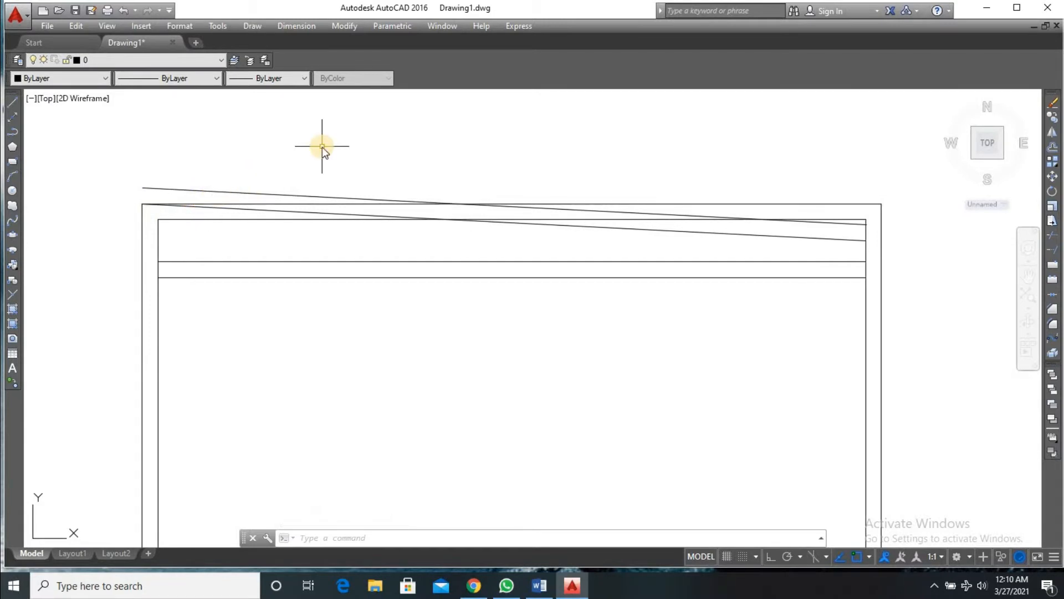
type("RT")
key("BackSpace")
key("BackSpace")
key("BackSpace")
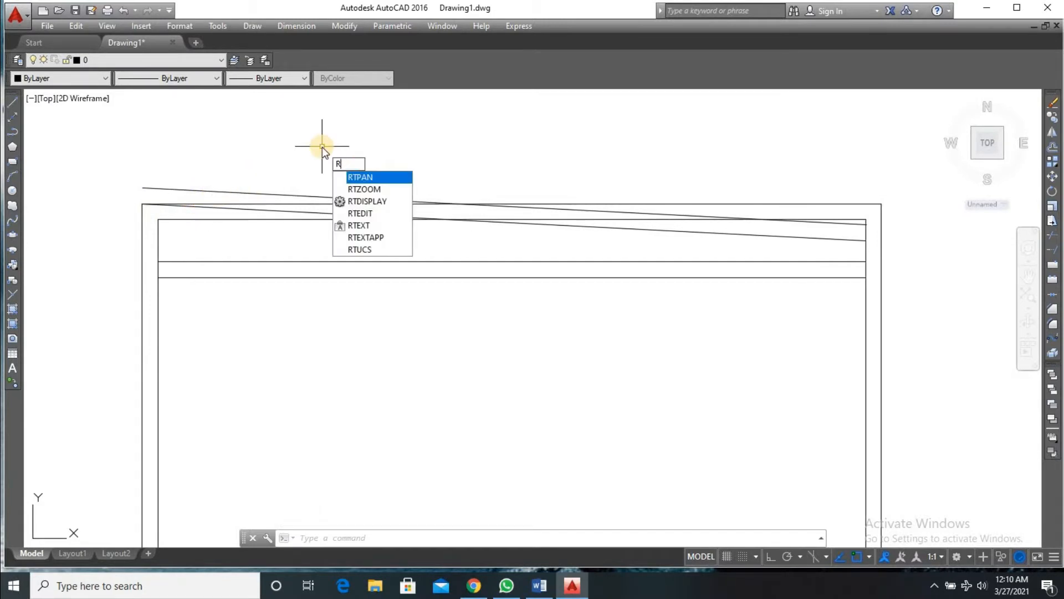
type("tr")
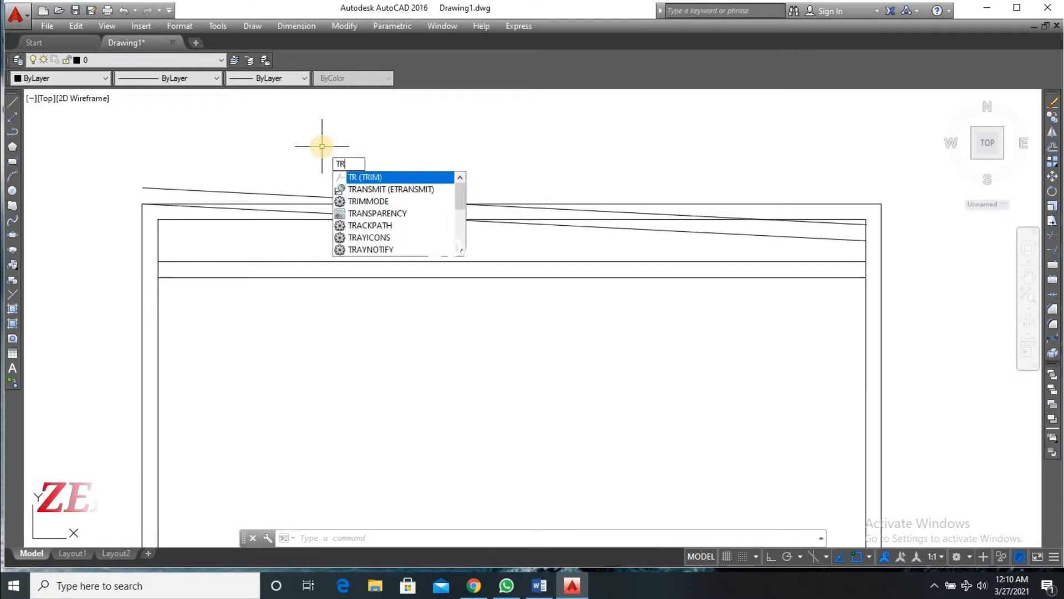
key("Return")
key("Return")
scroll(297, 207, "up", 2)
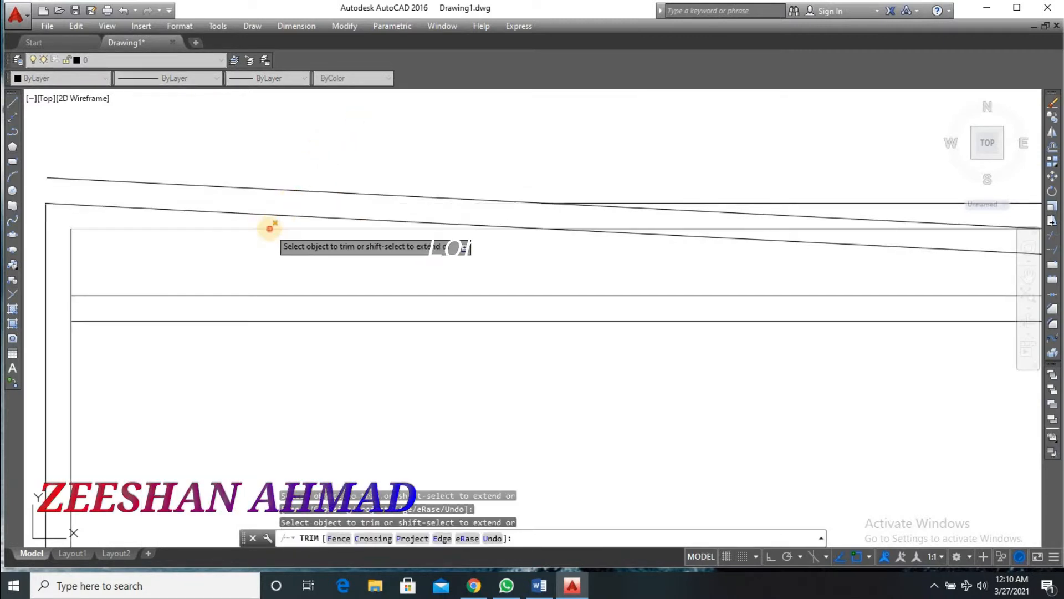
scroll(354, 256, "down", 2)
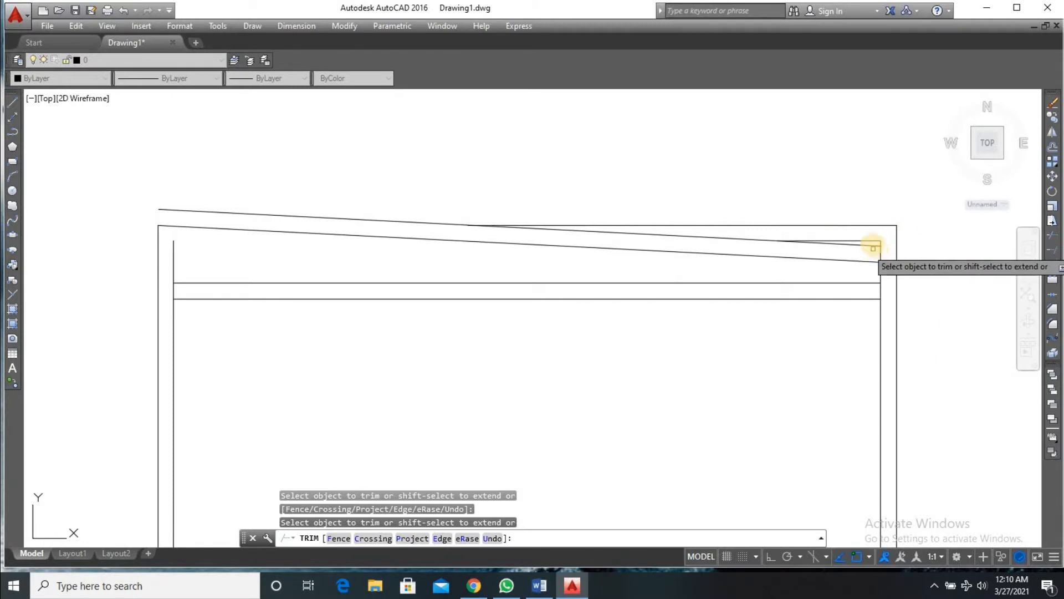
- Trim the right wall's inner line above the lower sloping line
scroll(876, 238, "up", 4)
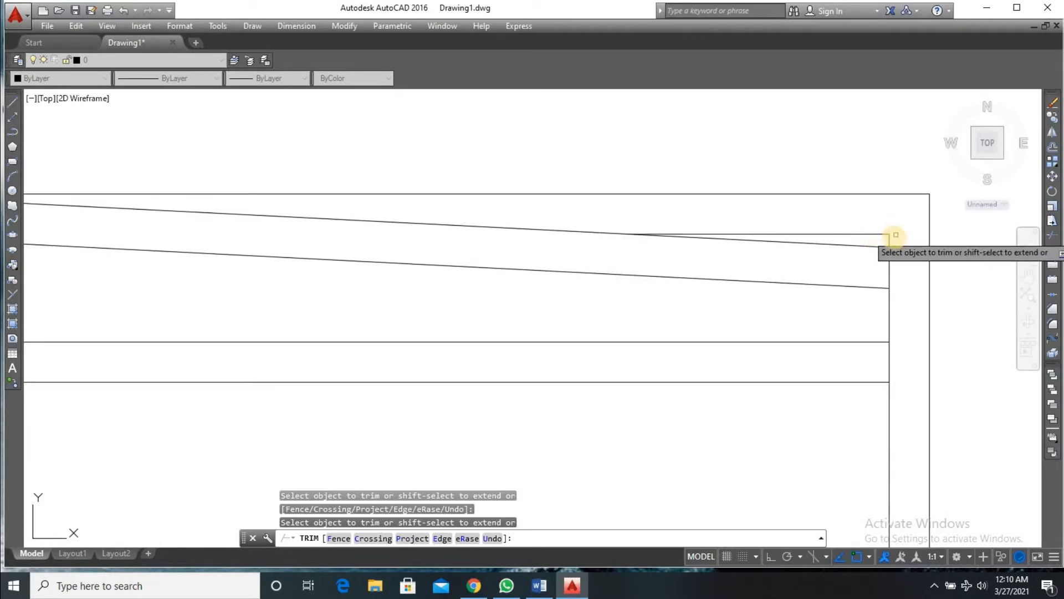
left_click(890, 240)
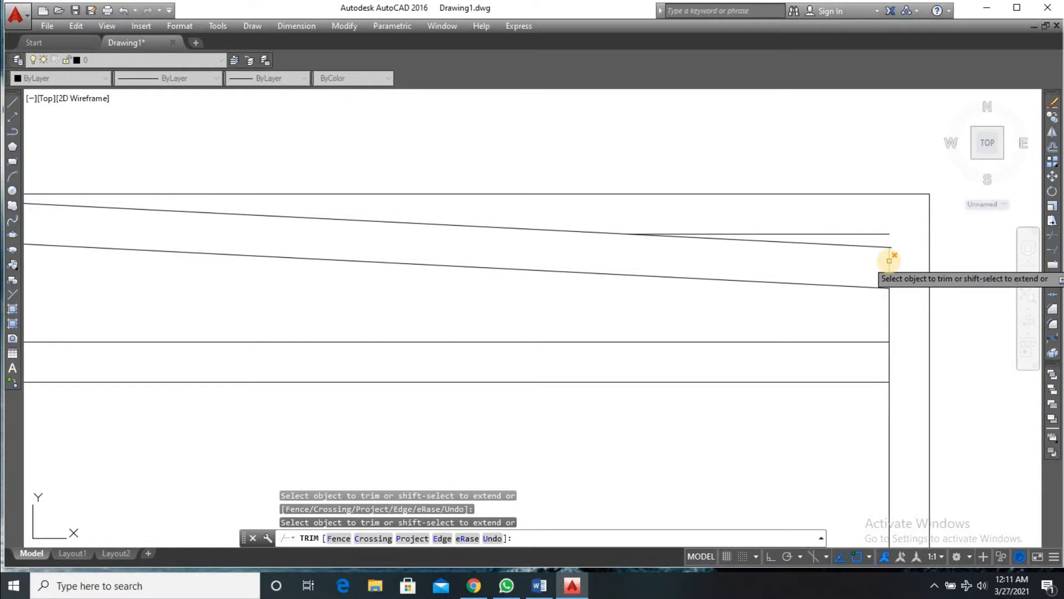
scroll(575, 257, "down", 4)
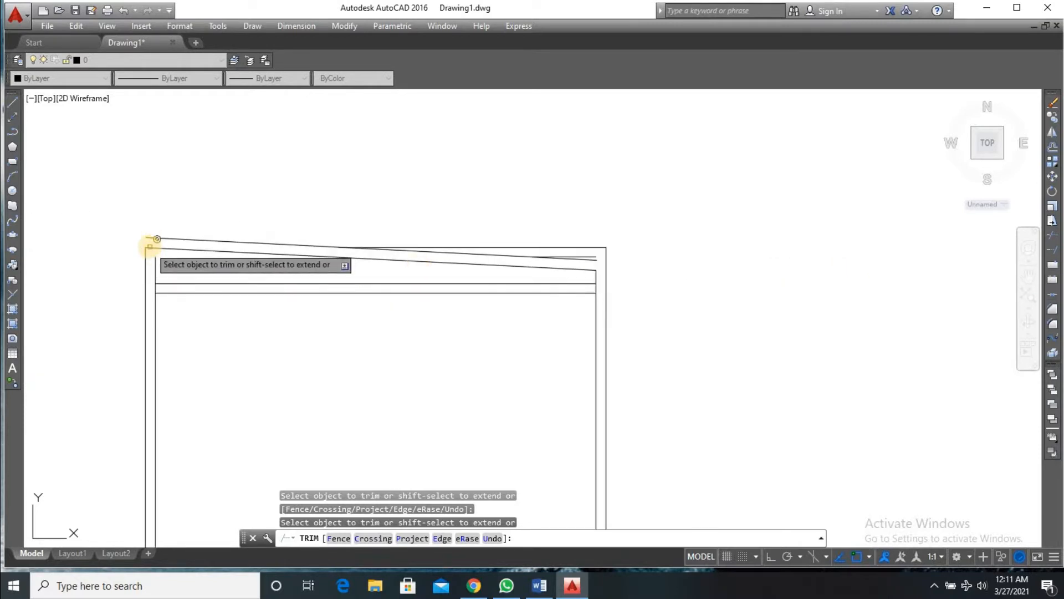
scroll(150, 250, "up", 2)
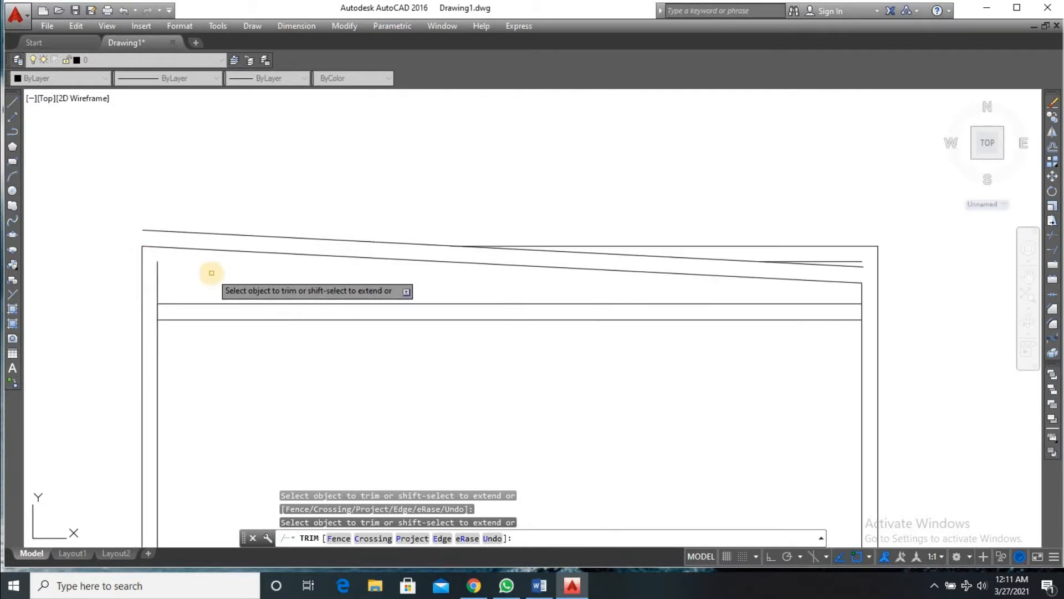
key("Return")
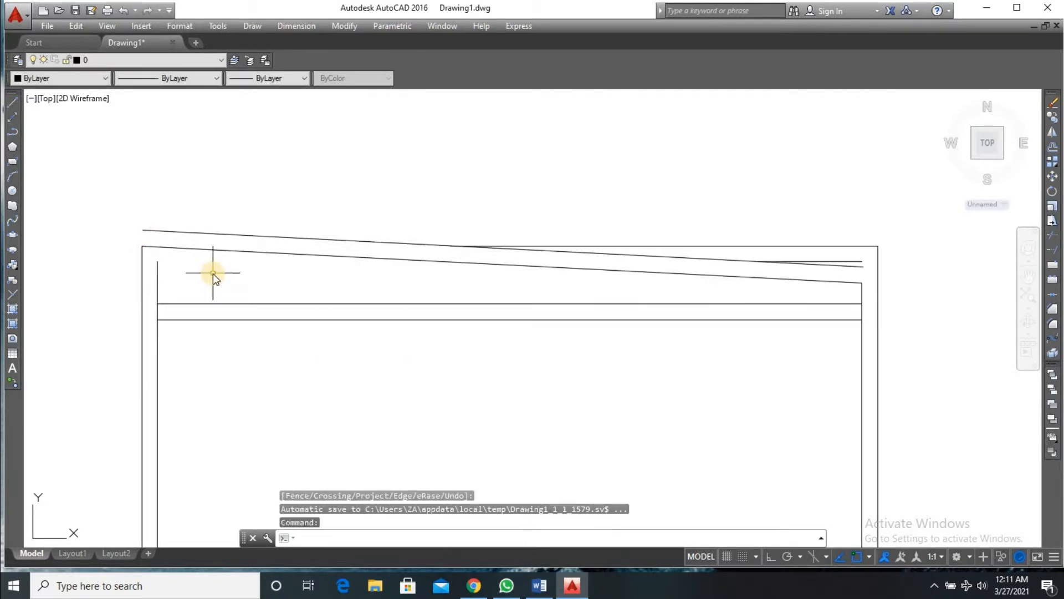
- Turn ortho on and draw a vertical line about 11.7" long upward from the plan's top-left outer corner
type("l")
key("Return")
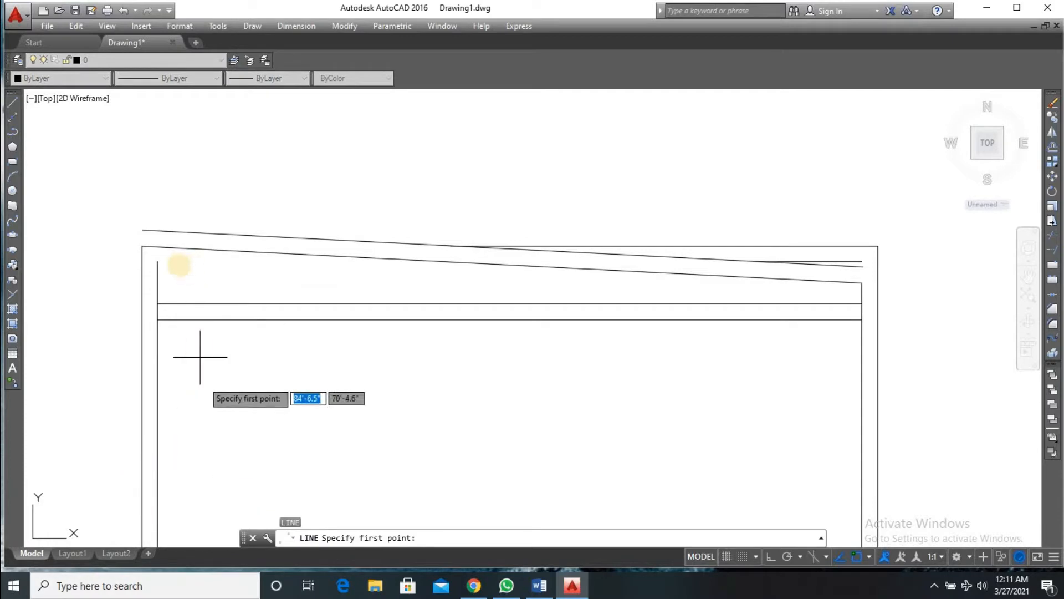
scroll(139, 244, "up", 3)
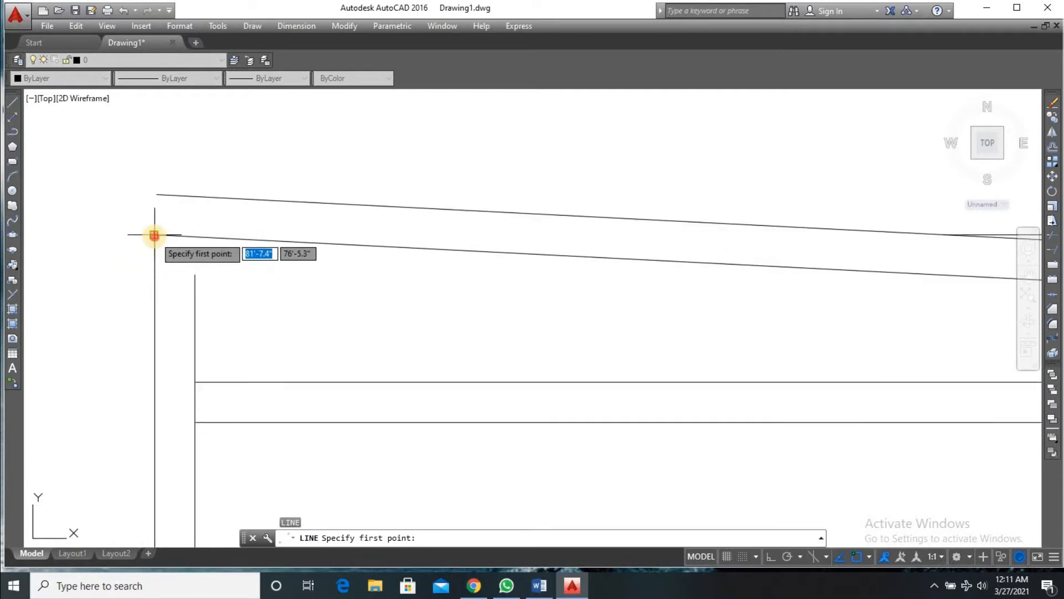
left_click(154, 235)
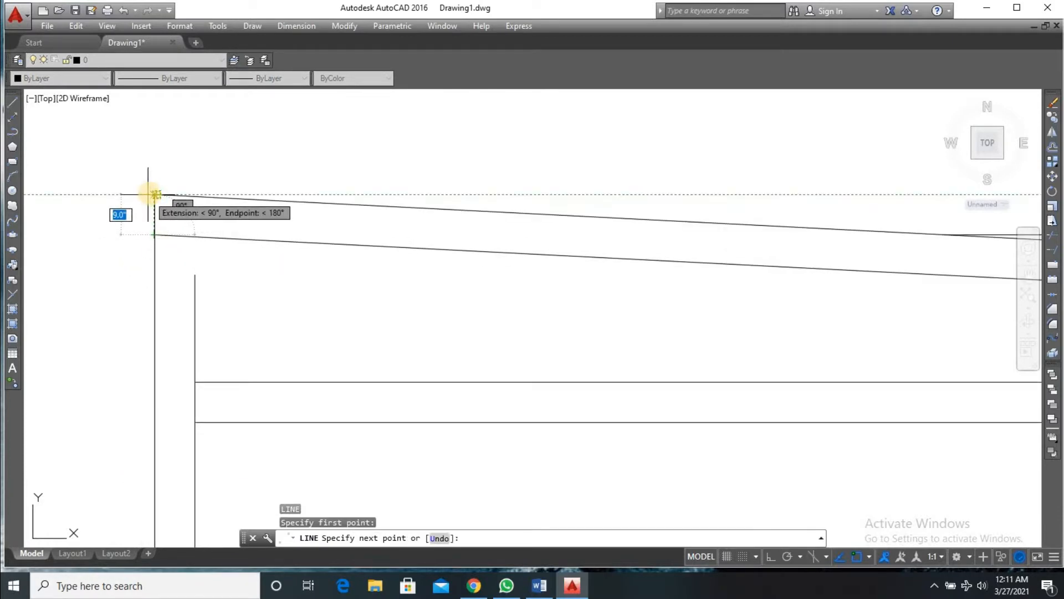
scroll(155, 195, "up", 5)
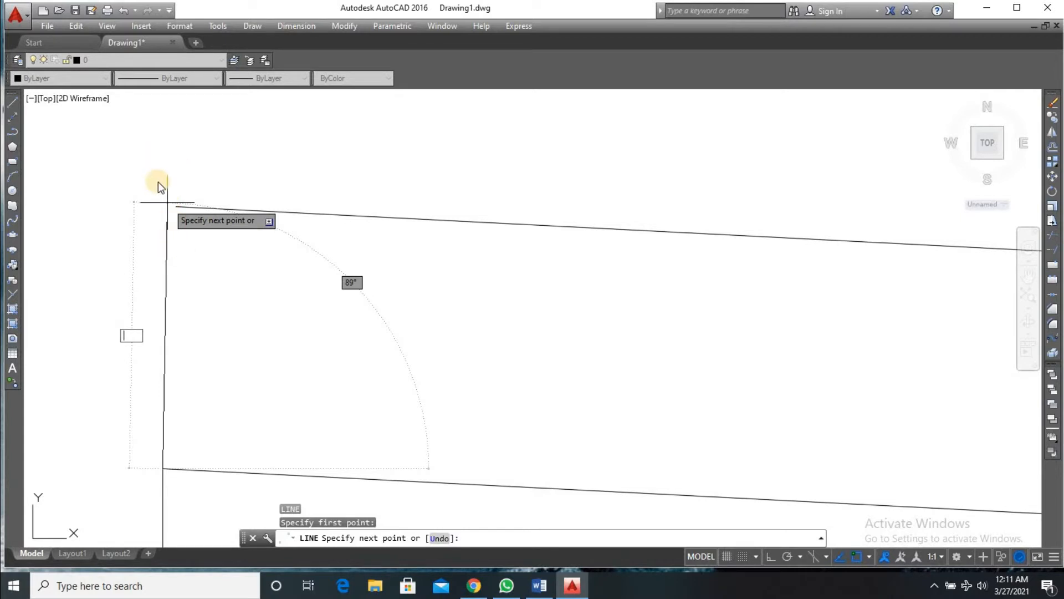
key("Escape")
key("Return")
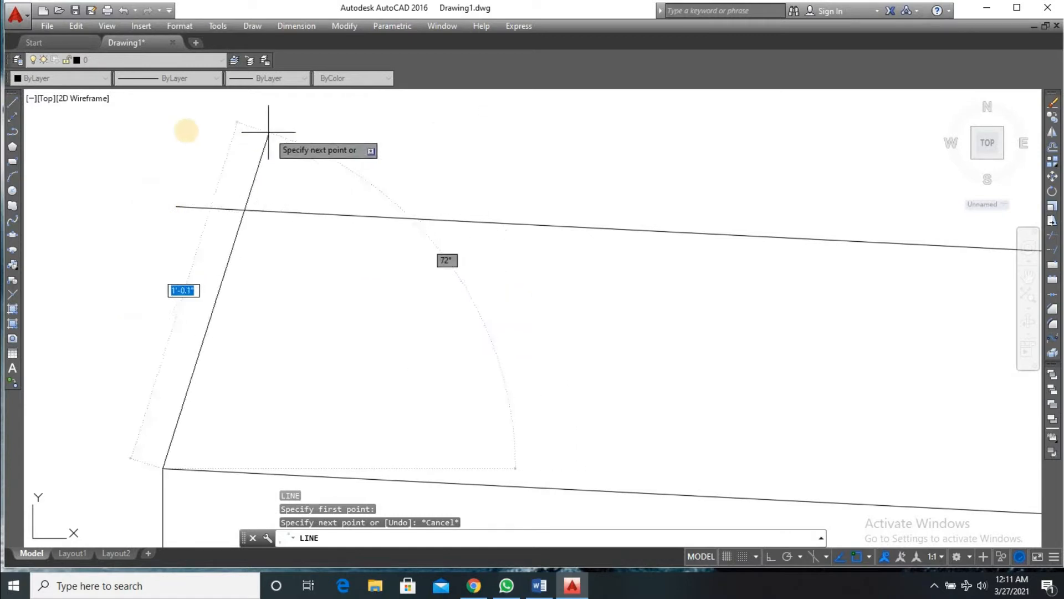
key("F8")
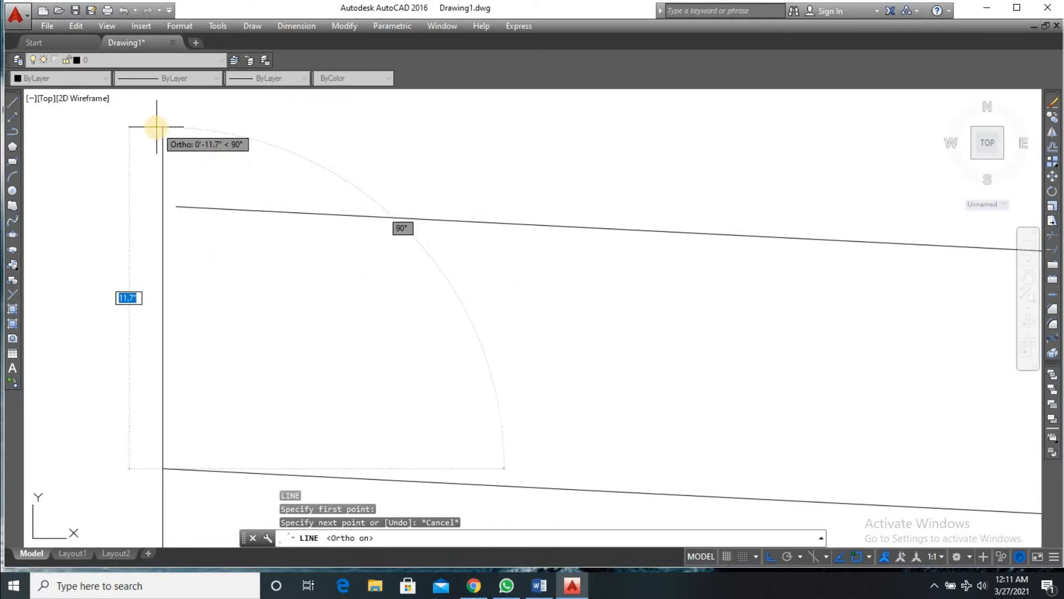
left_click(158, 126)
key("Return")
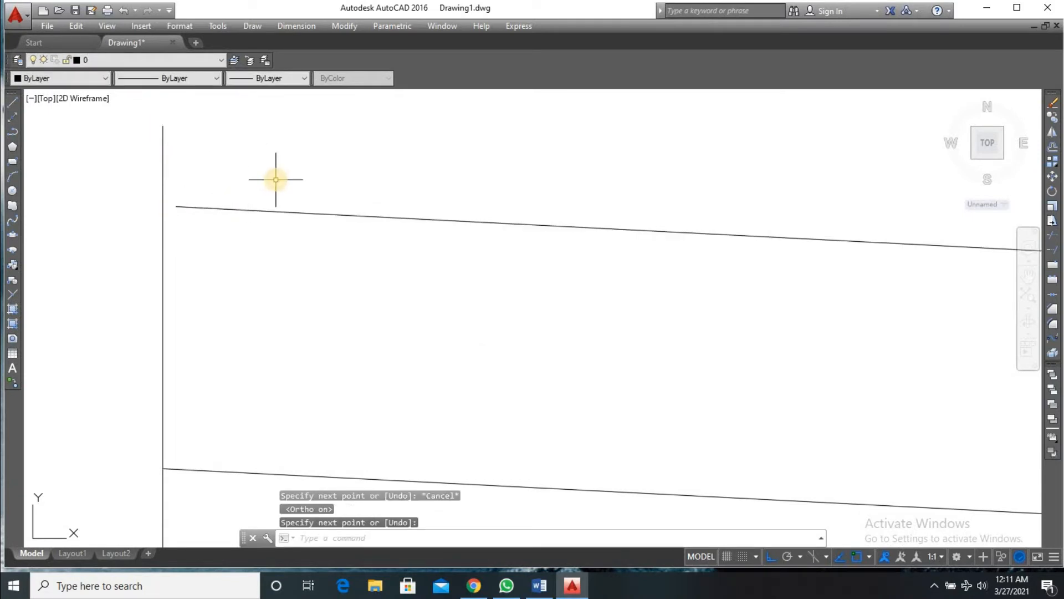
- Try to extend the left end of the upper sloping line to the new vertical line
type("EX")
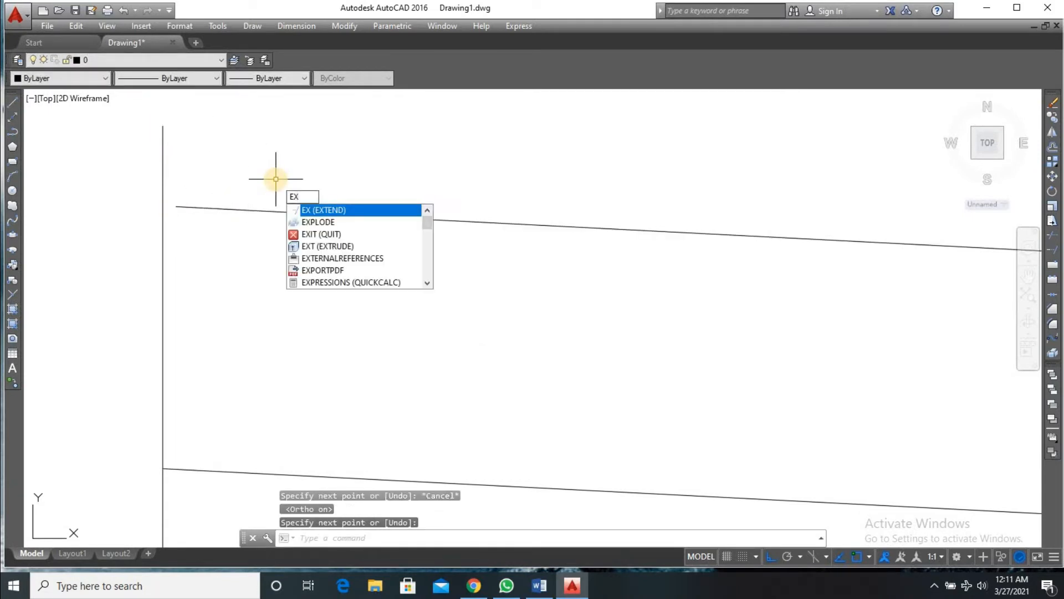
key("Return")
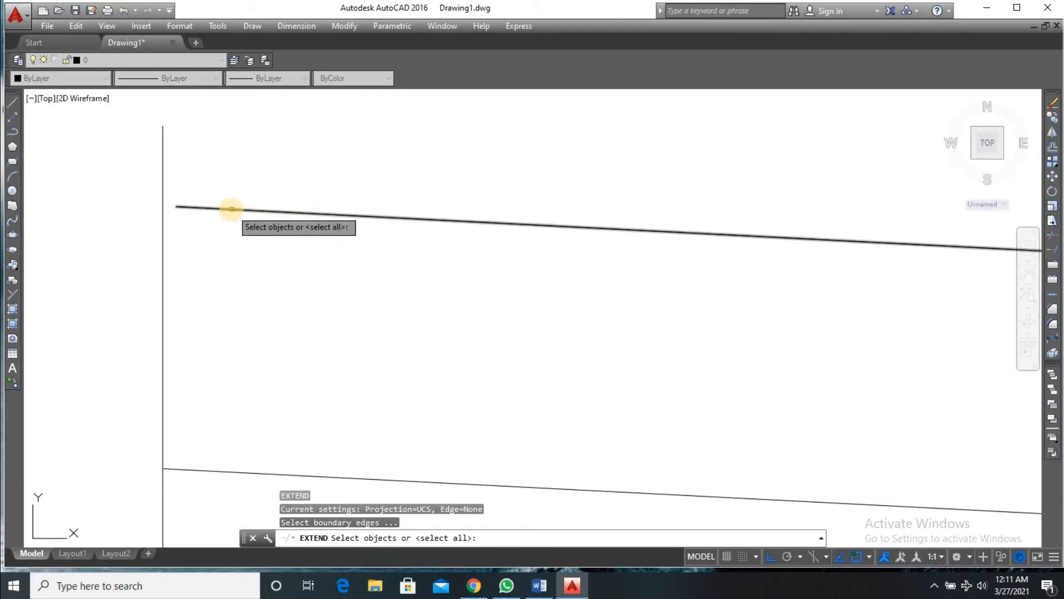
left_click(232, 209)
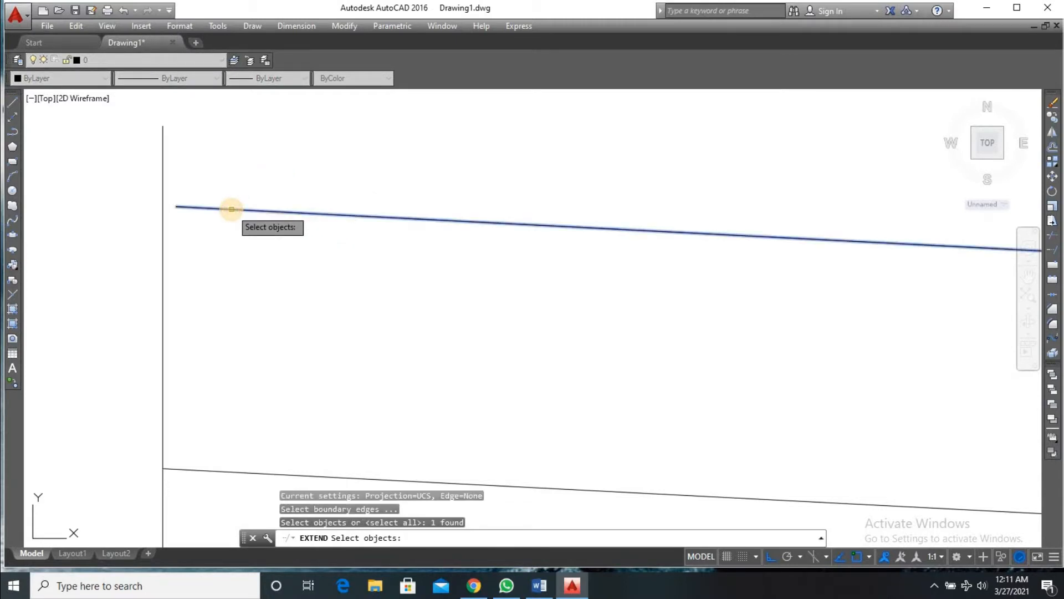
left_click(163, 208)
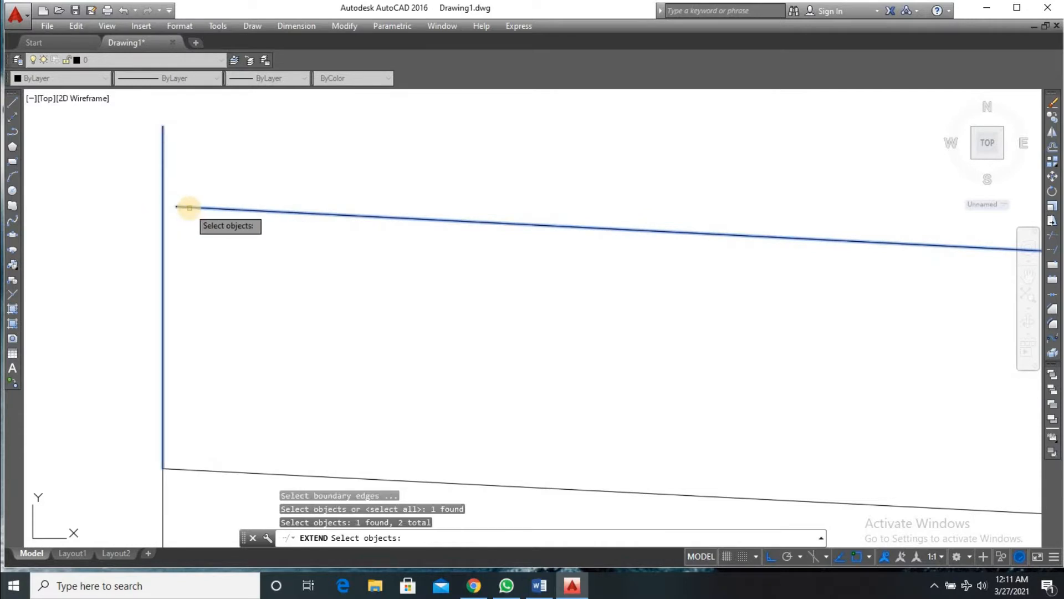
key("Return")
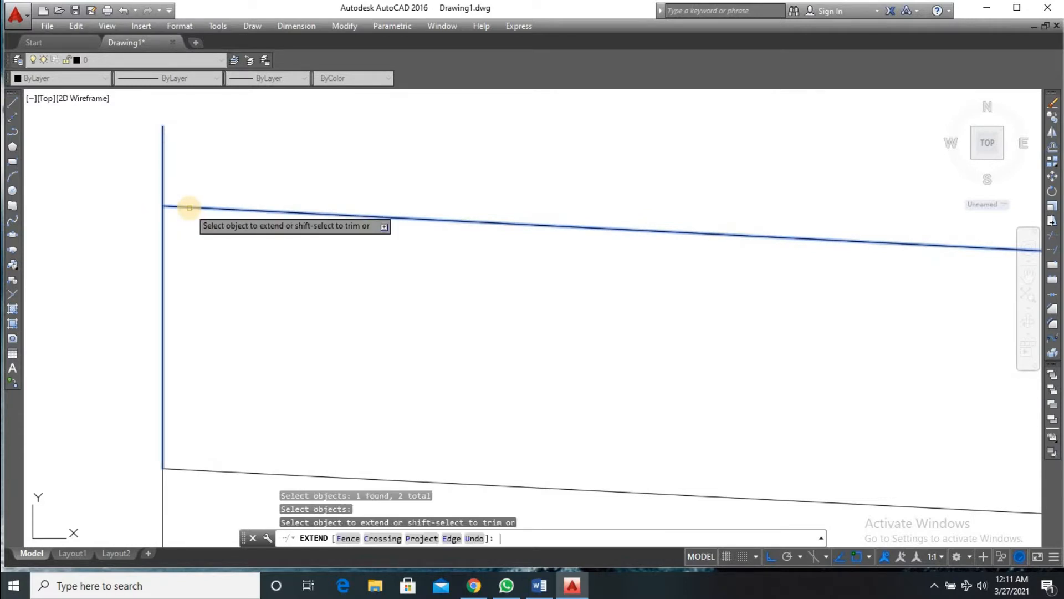
key("Return")
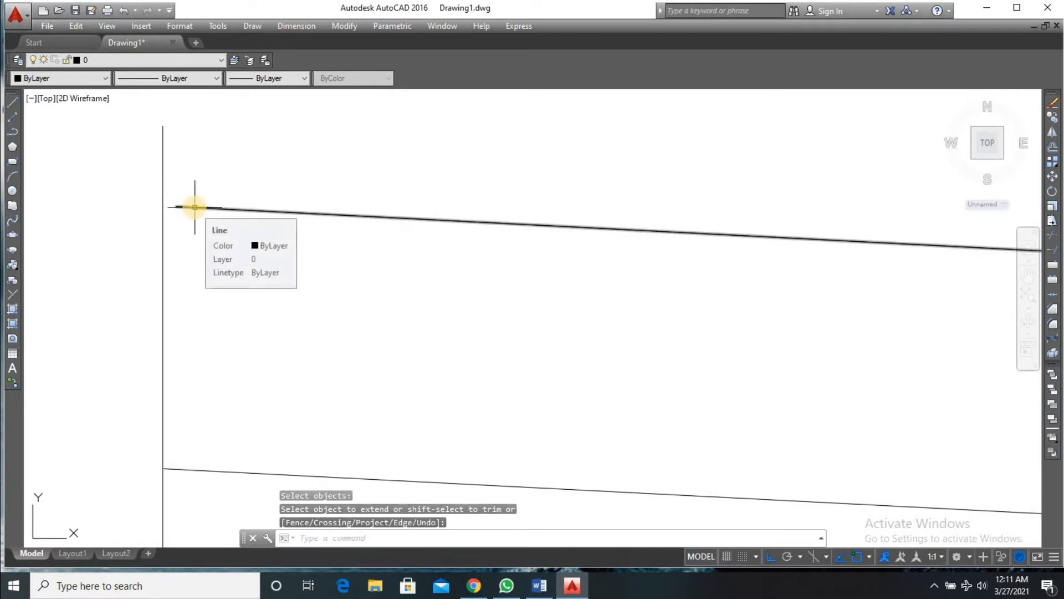
- Retry the Extend on the upper sloping line, using it and the vertical corner line as boundary edges
type("EX")
key("Return")
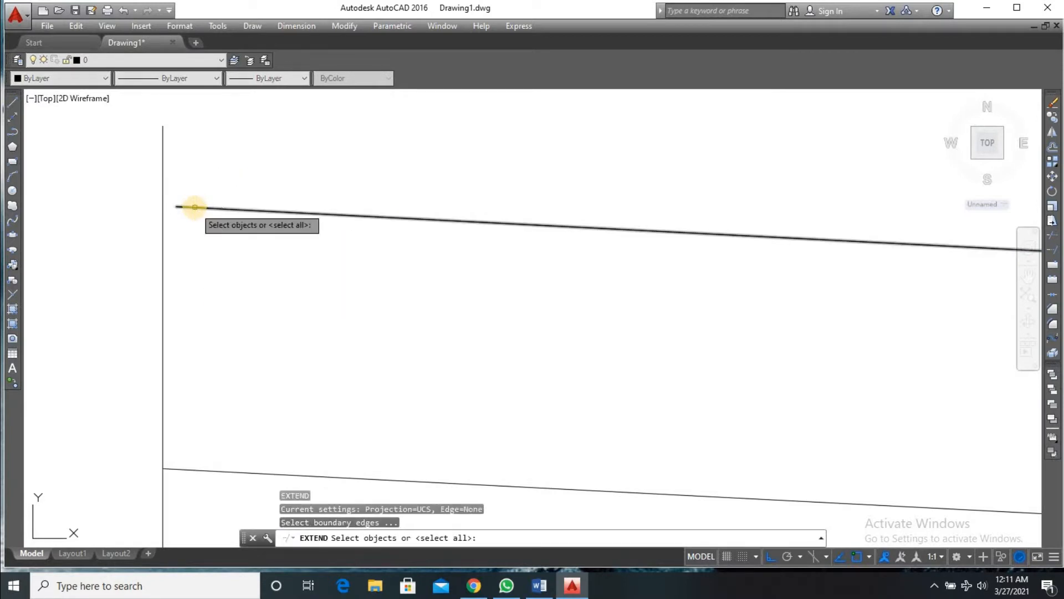
left_click(199, 206)
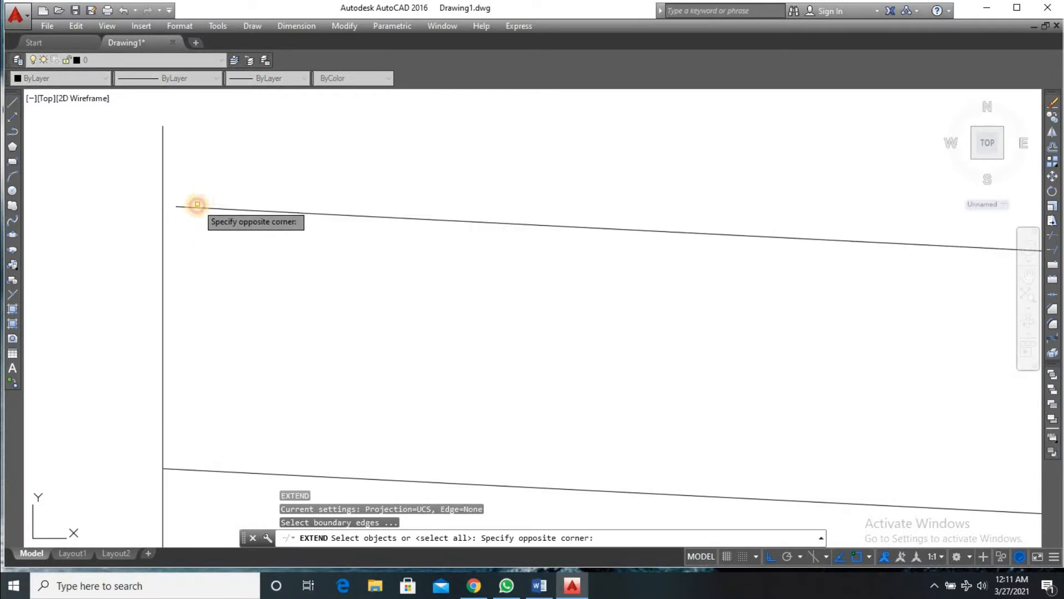
left_click(198, 209)
left_click(202, 209)
left_click(166, 217)
left_click(163, 219)
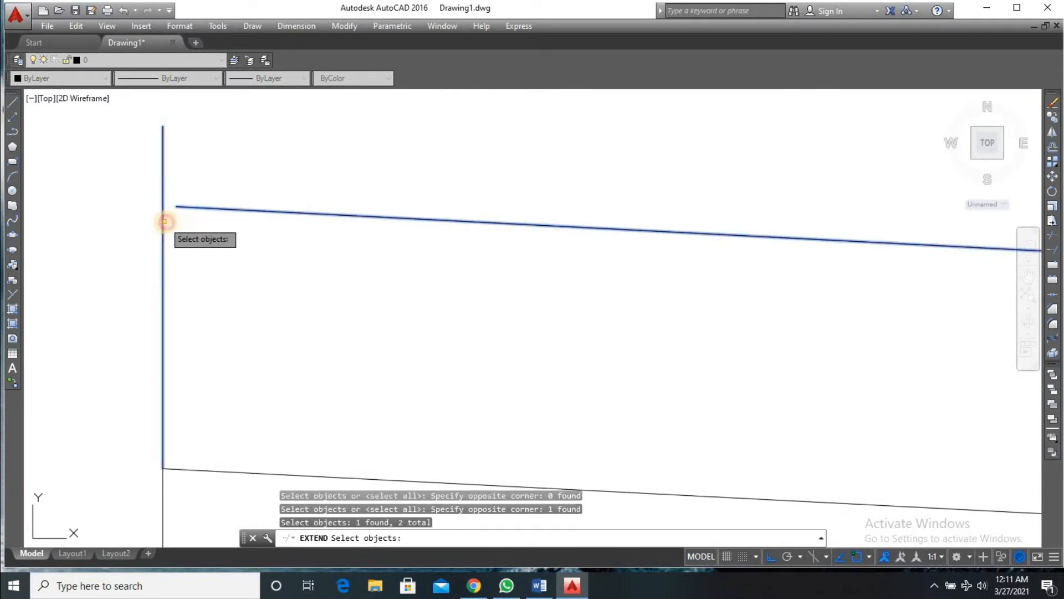
key("Return")
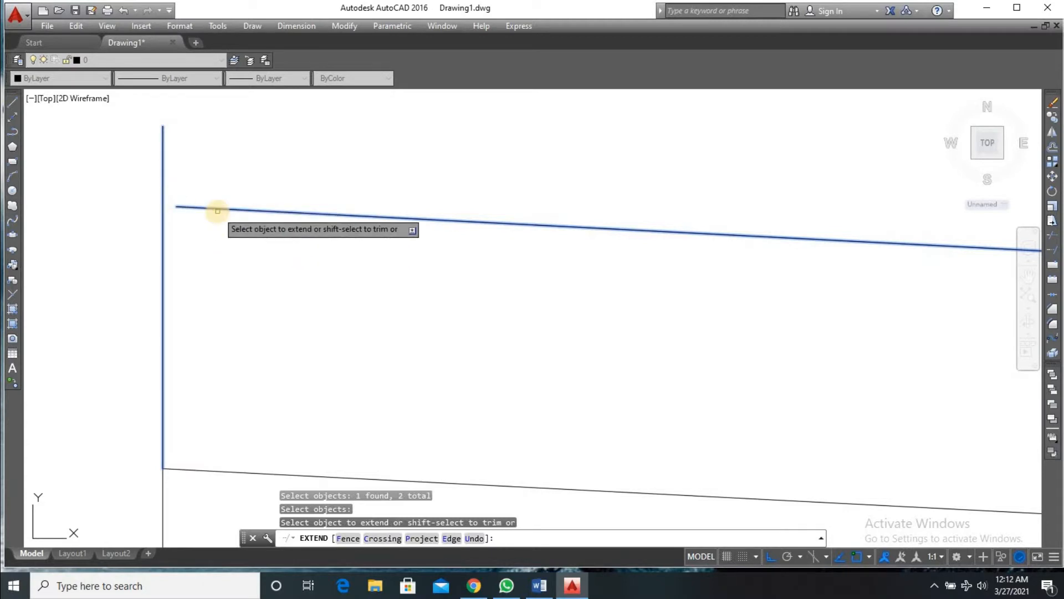
key("Return")
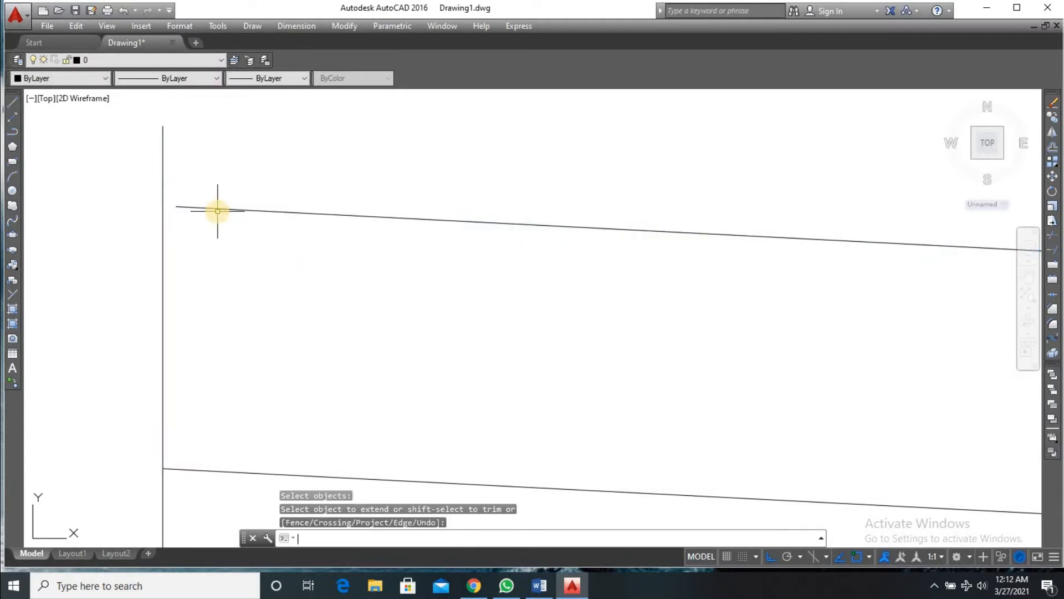
- Try extending the upper sloping line's left end to the vertical corner line, with only the sloping line chosen as boundary edge
key("Return")
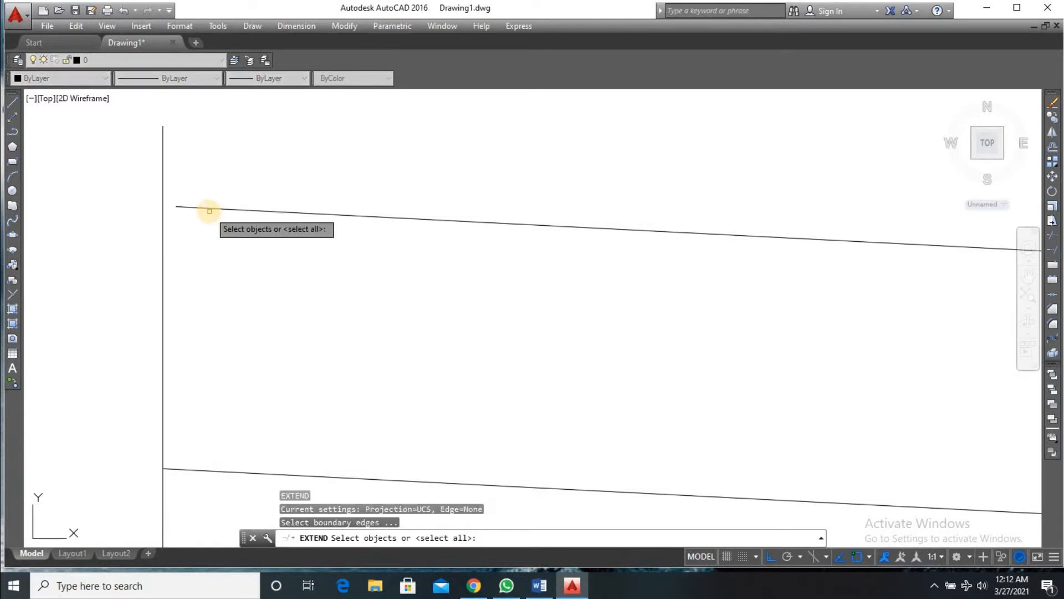
left_click(221, 208)
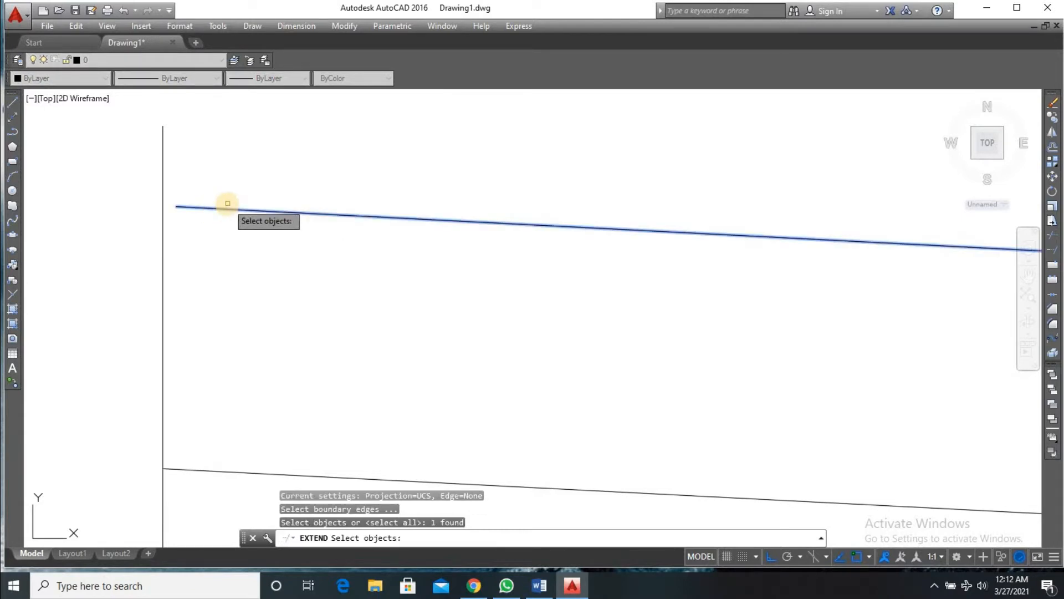
key("Return")
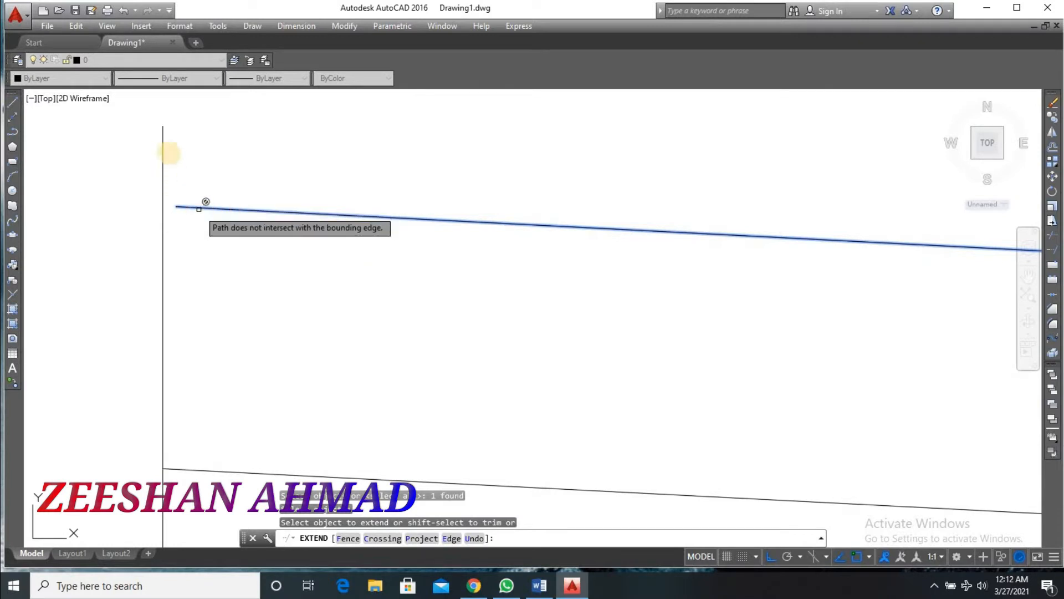
left_click(163, 136)
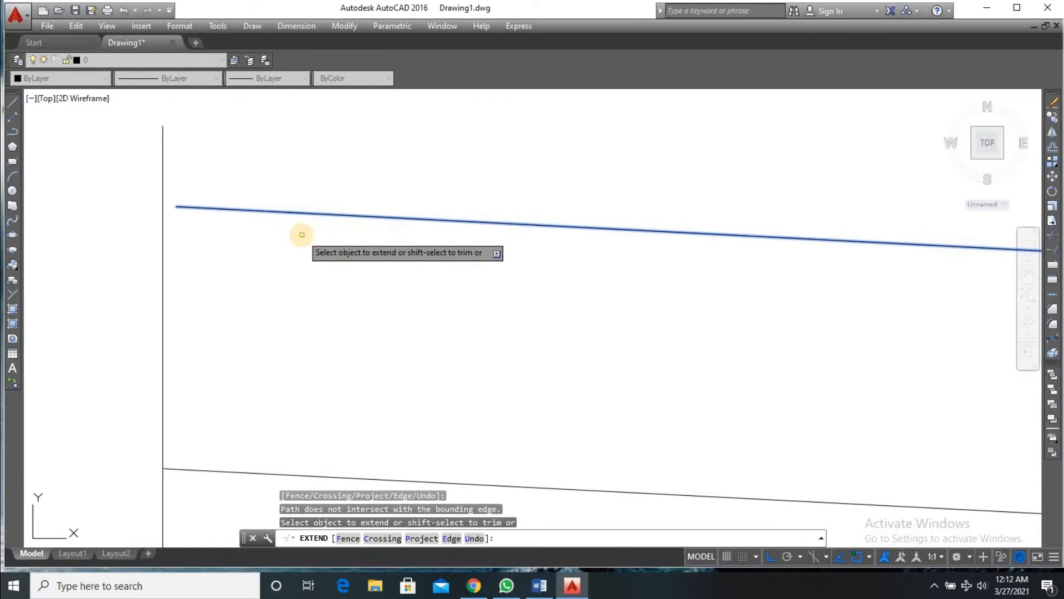
key("Return")
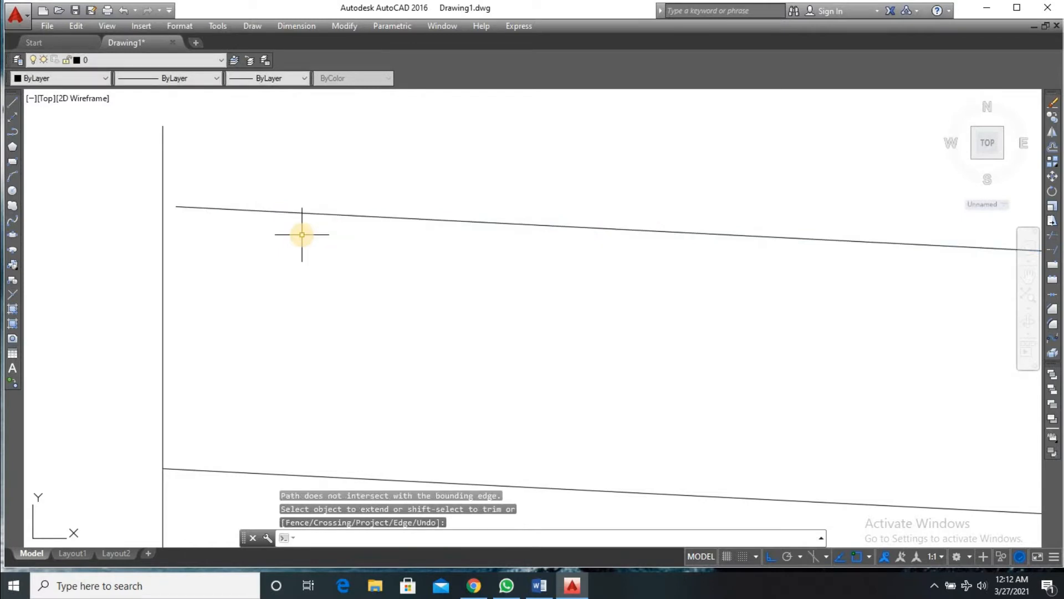
- Try the Extend again with both the upper sloping line and the vertical corner line as boundary edges
type("ex")
key("Return")
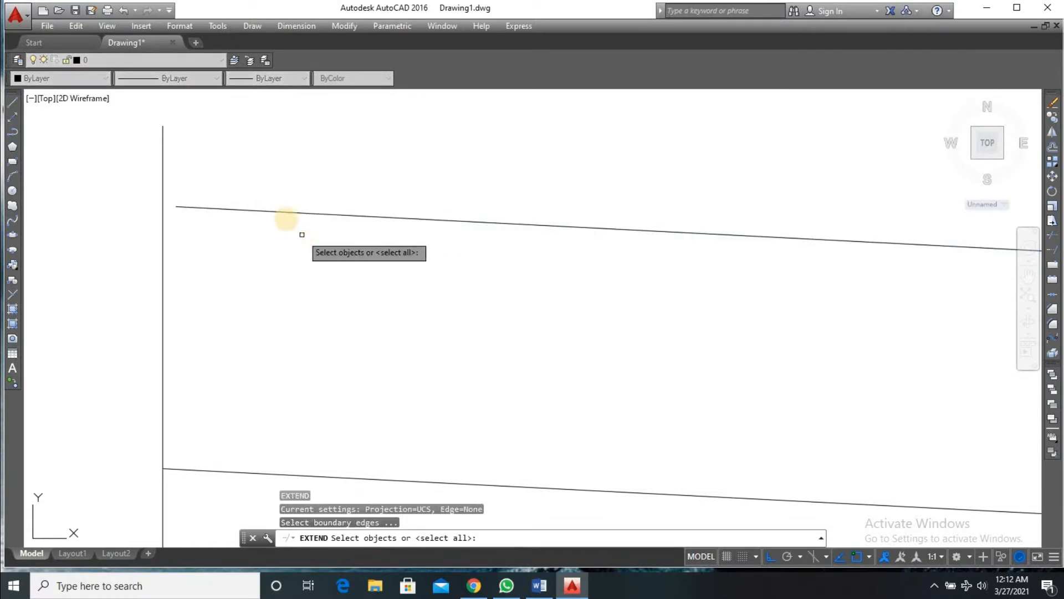
left_click(281, 211)
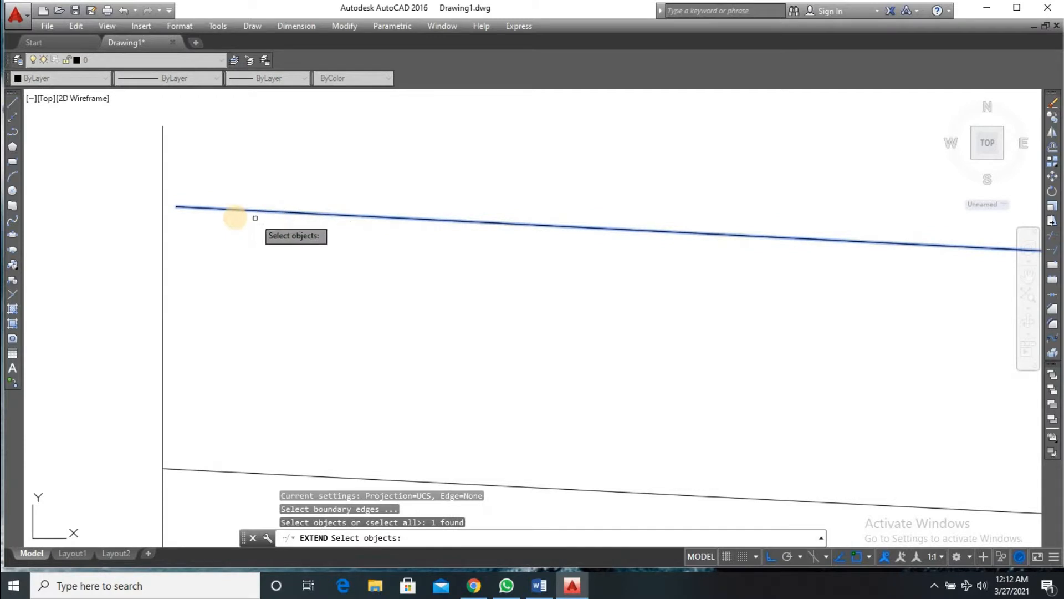
left_click(164, 213)
key("Return")
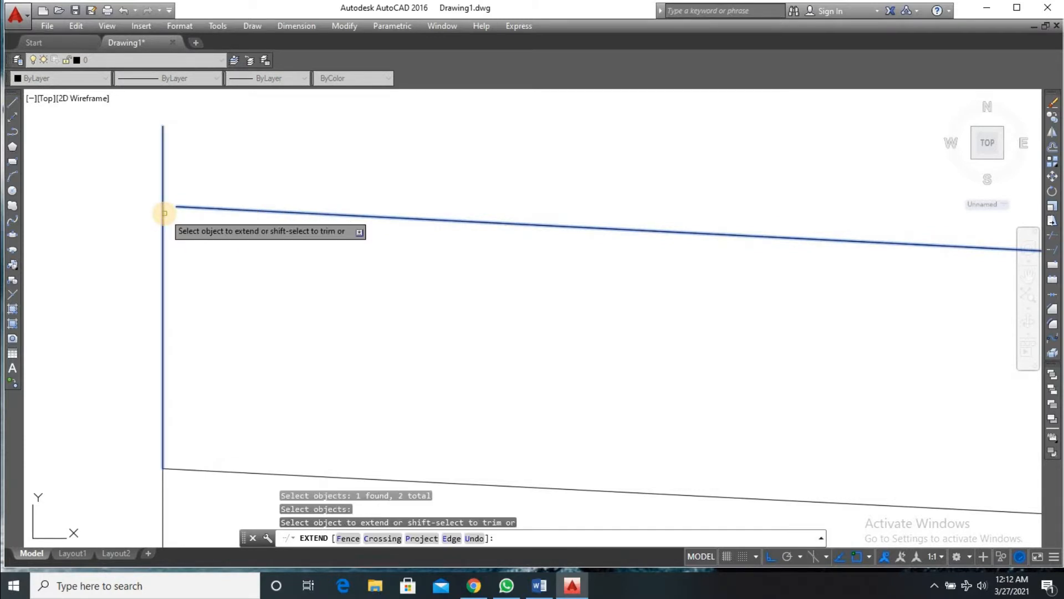
key("Return")
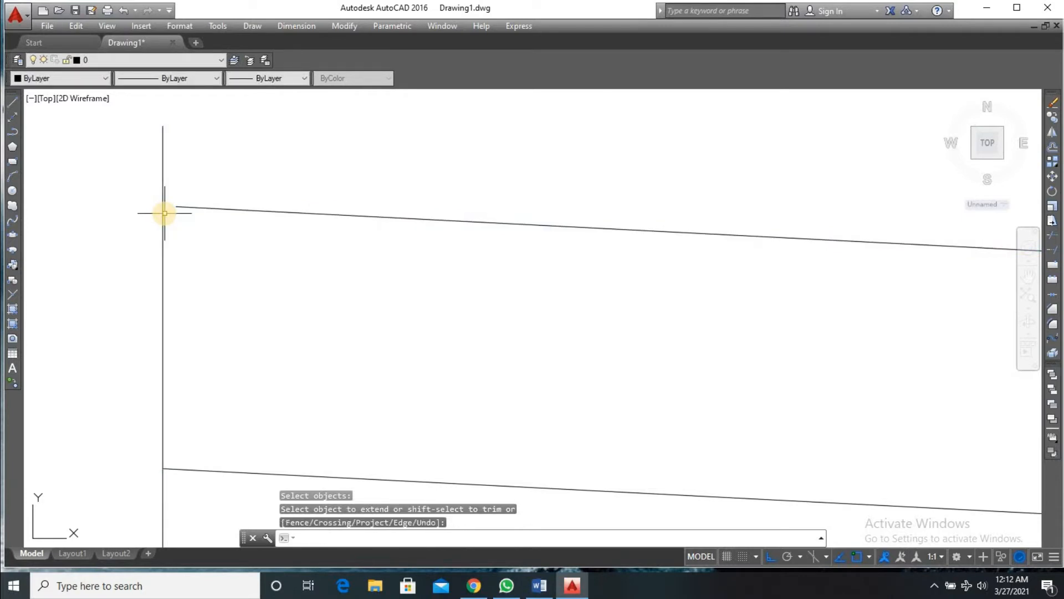
- Turn ortho off and draw a short line from the upper sloping line's left end, continuing its slope past the vertical corner line
type("l")
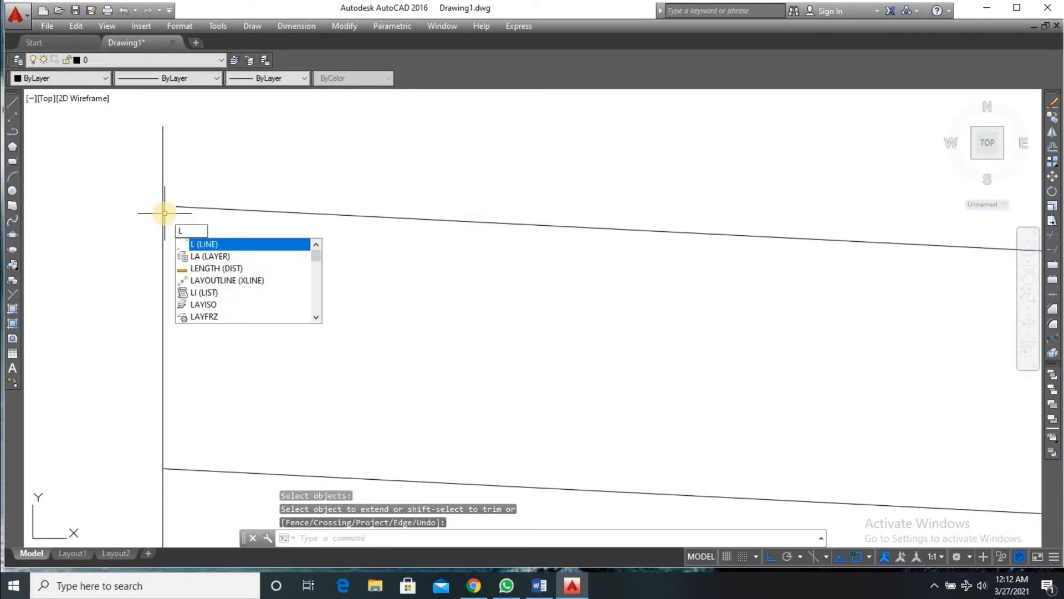
key("Return")
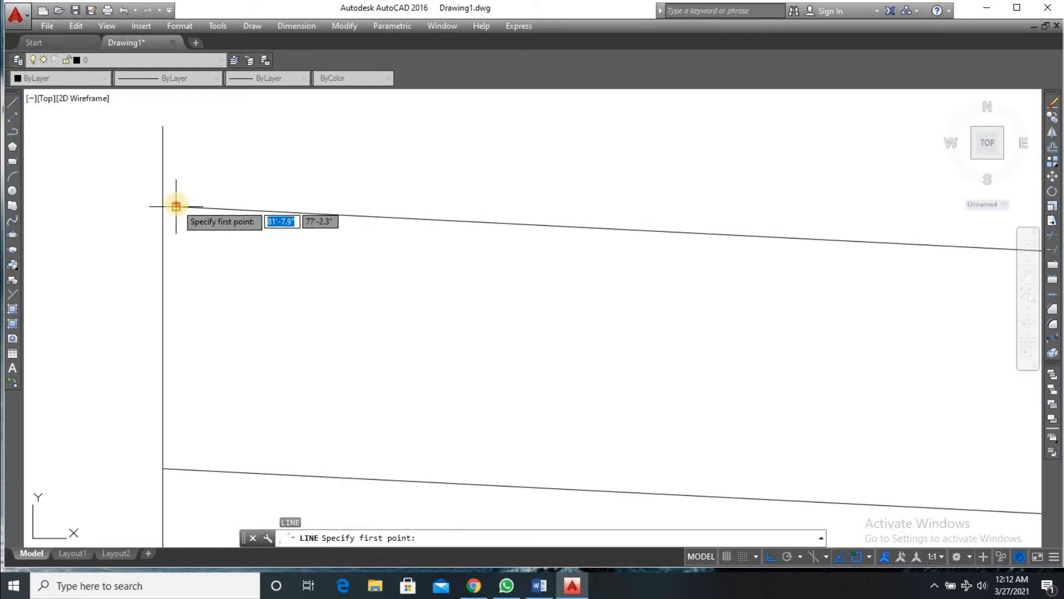
left_click(176, 207)
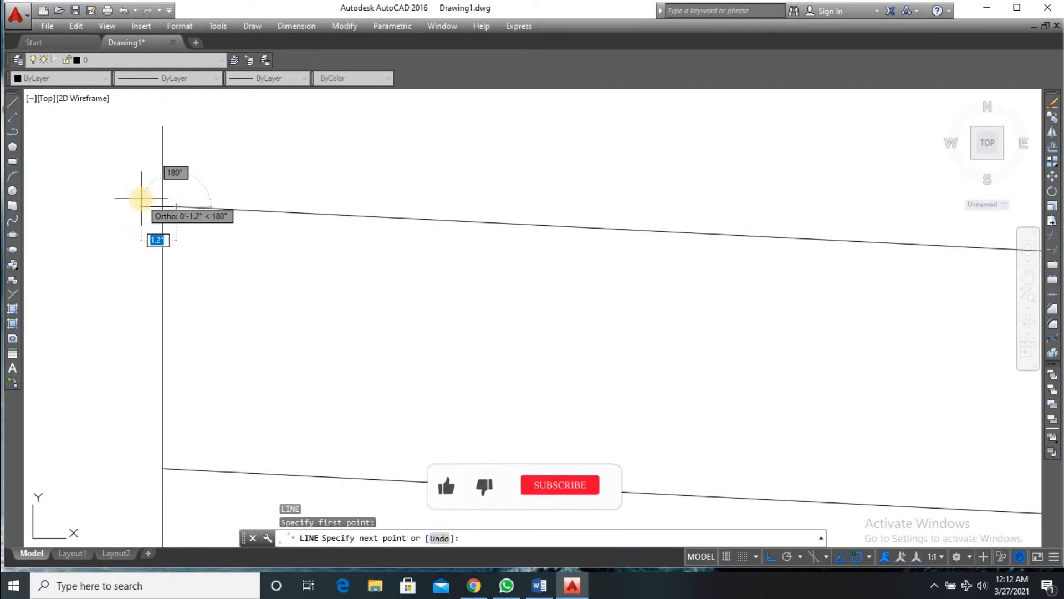
key("F8")
scroll(142, 205, "up", 3)
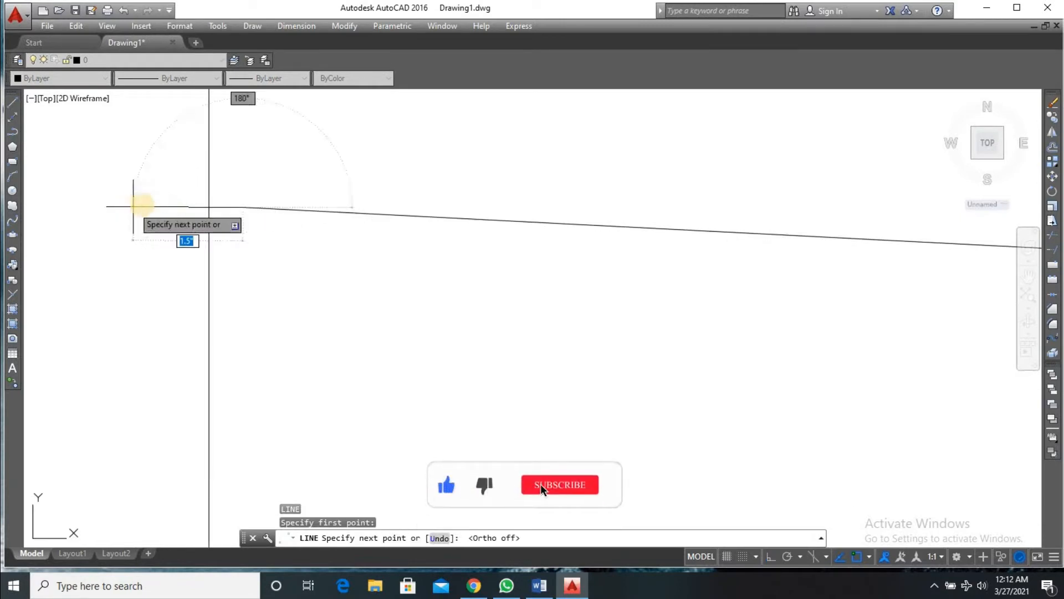
left_click(200, 202)
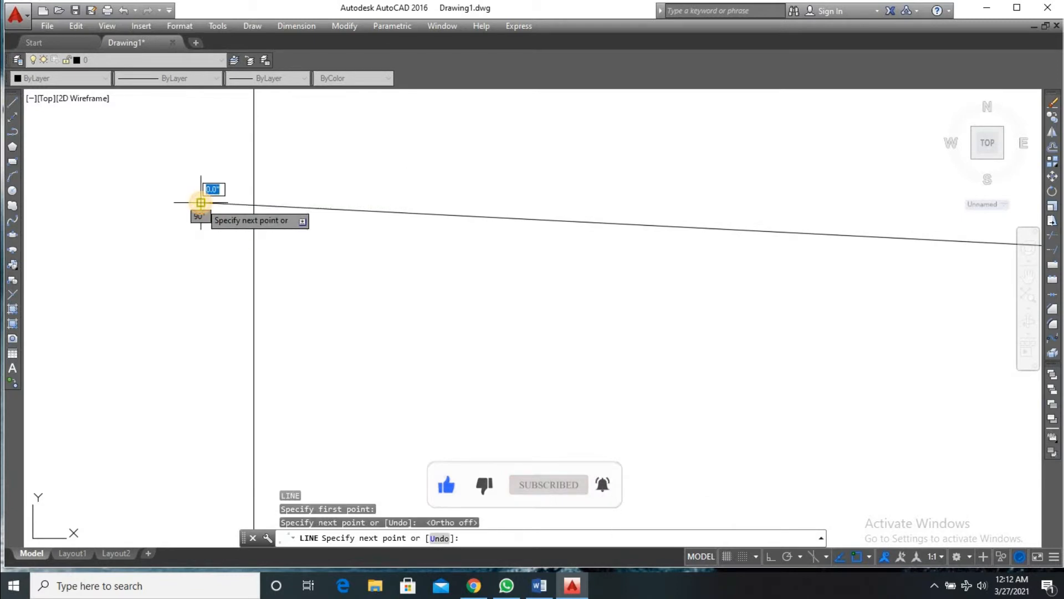
key("Return")
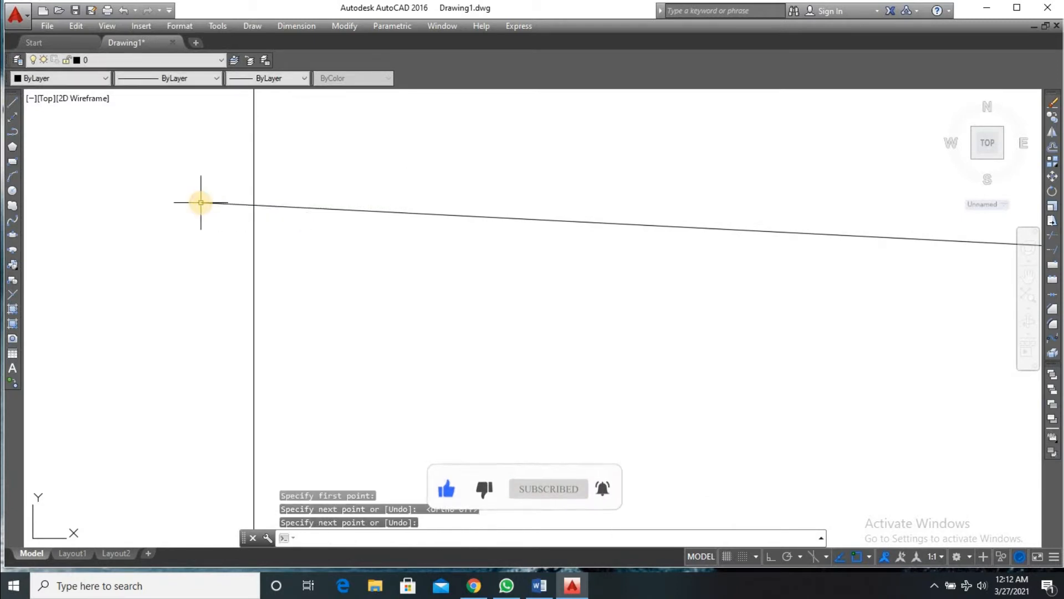
- Trim the sloping overhang left of the vertical corner line and the vertical line's part above the upper sloping line
type("tr")
key("Return")
key("Return")
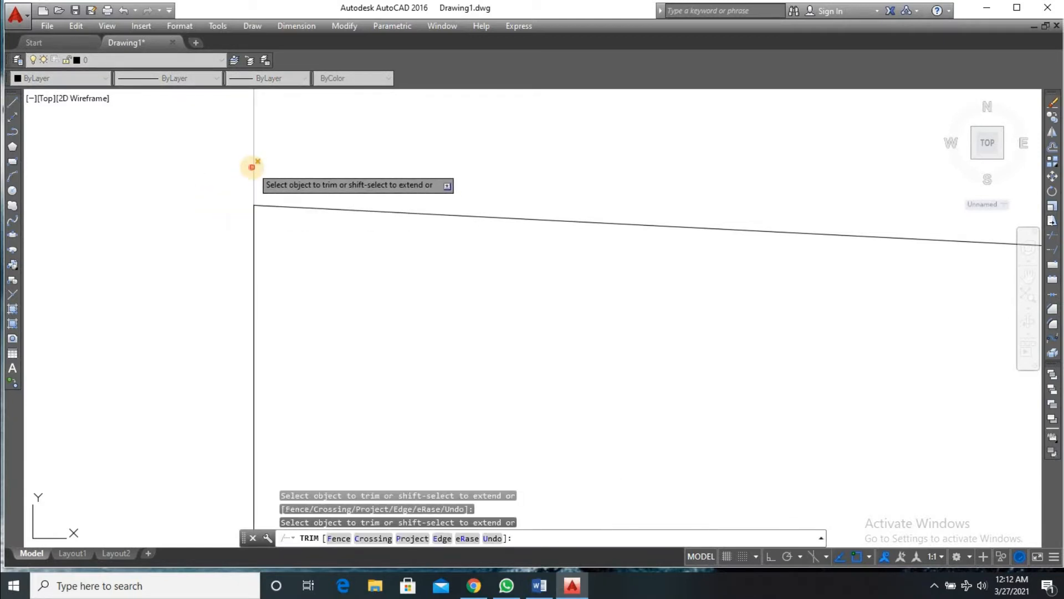
scroll(430, 247, "down", 4)
scroll(446, 270, "up", 4)
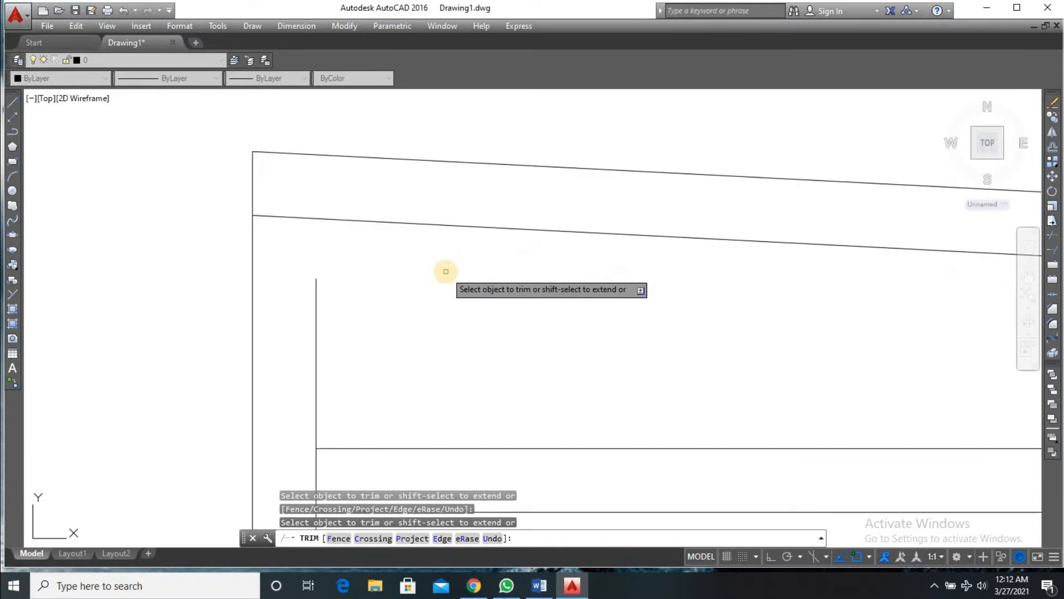
key("Return")
- With ortho on, draw a vertical line about 1'-10.1" long upward from the top end of the left wall's inner line
type("L")
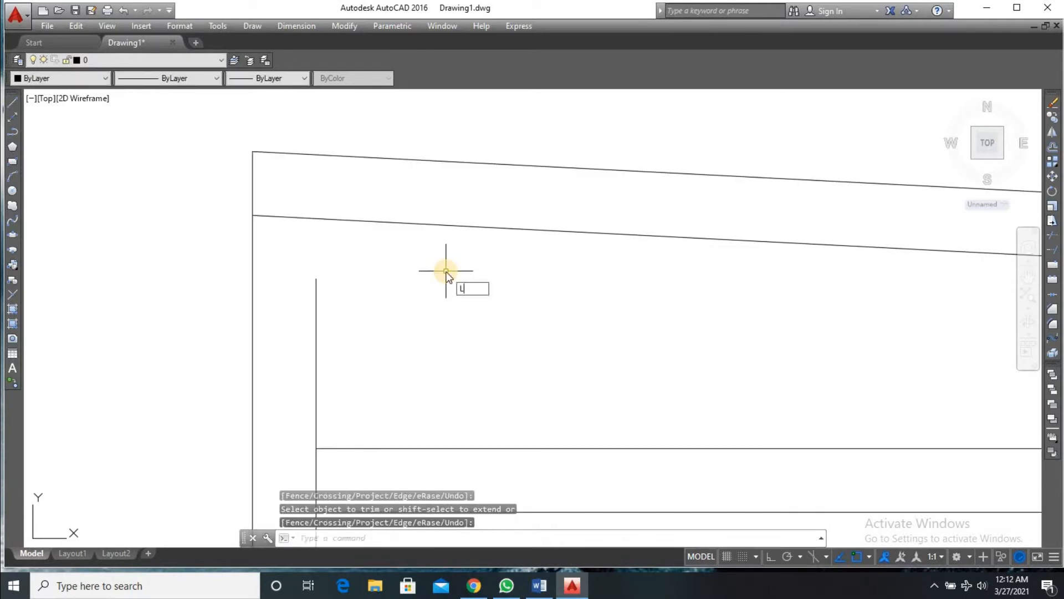
key("Return")
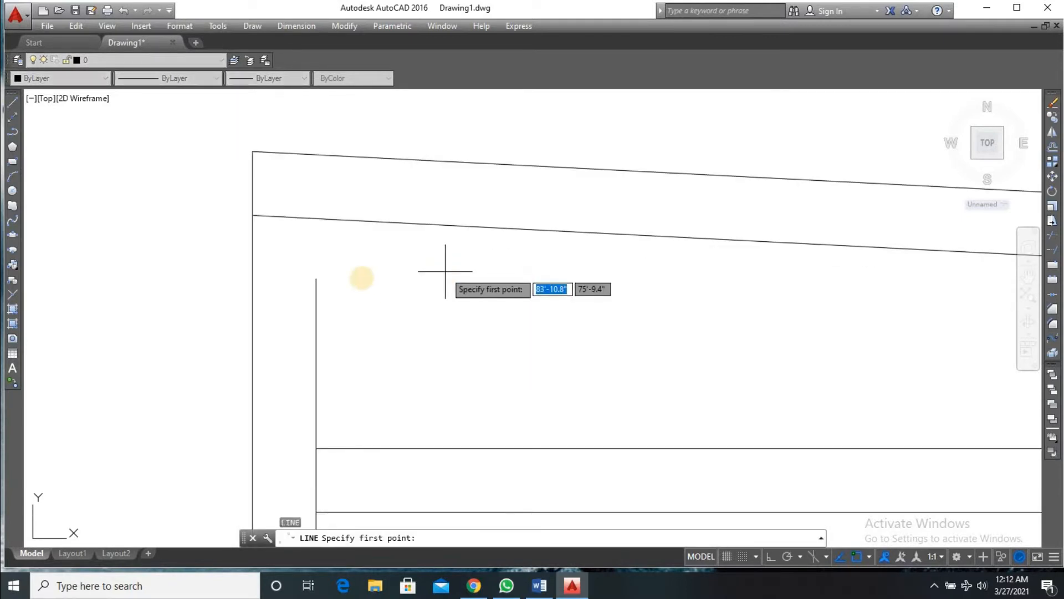
left_click(315, 279)
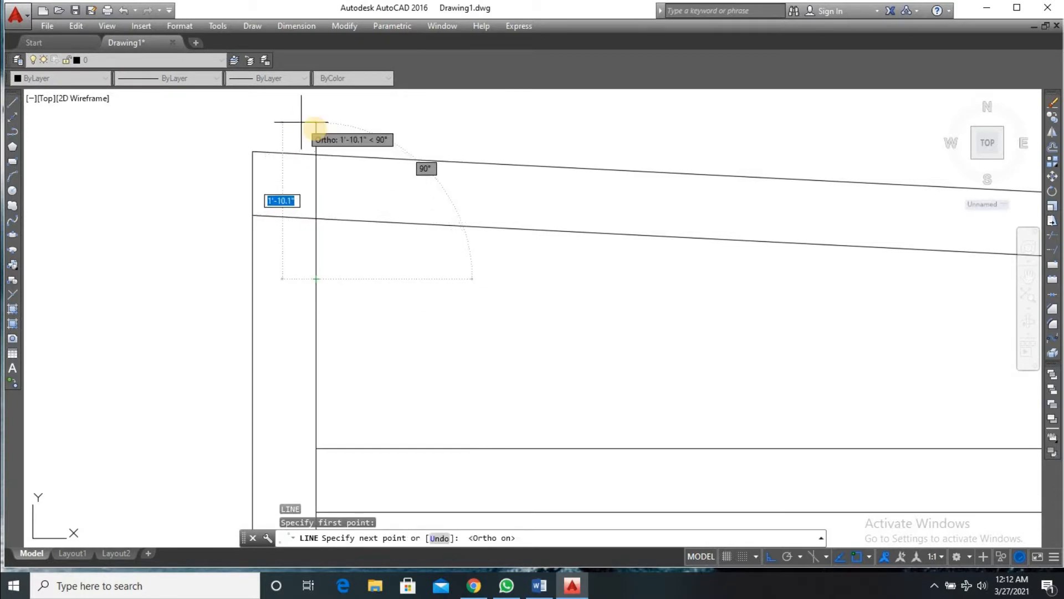
left_click(316, 123)
key("Return")
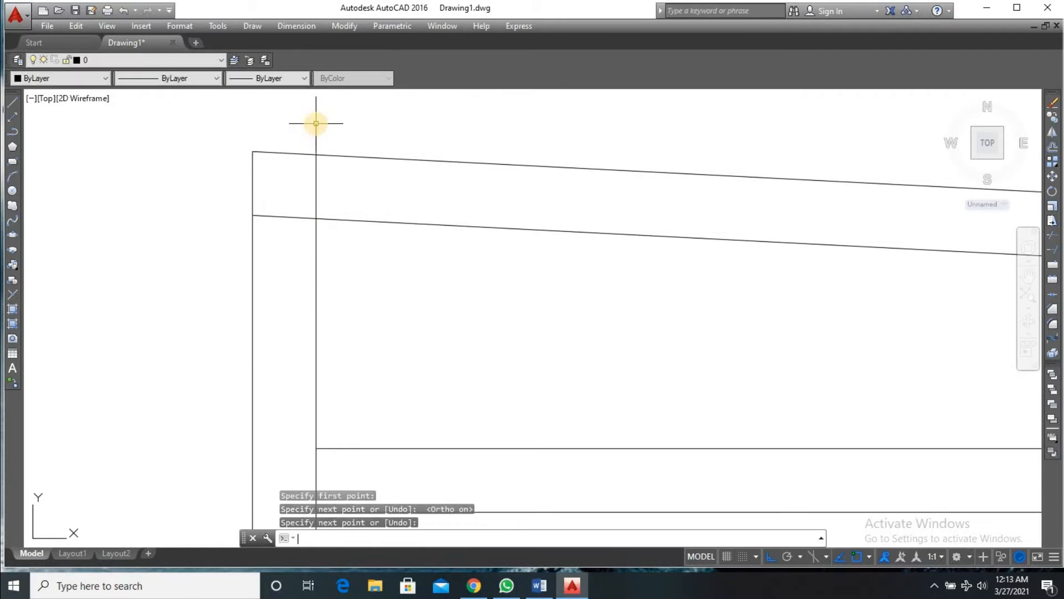
- Trim the new vertical line above the lower sloping line and the lower sloping line's stub inside the left wall
type("Y")
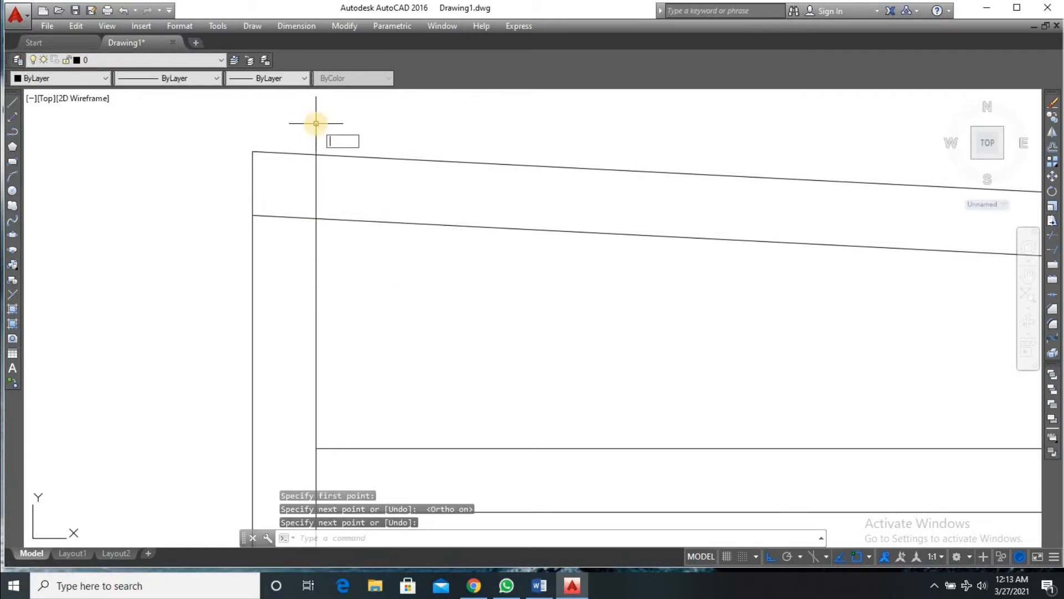
key("Return")
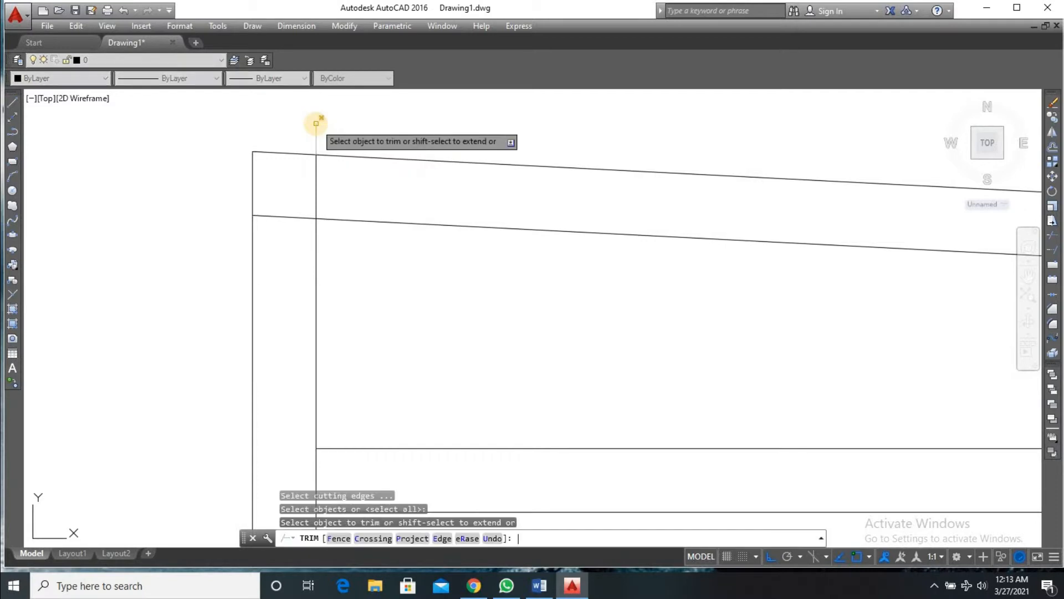
left_click(316, 123)
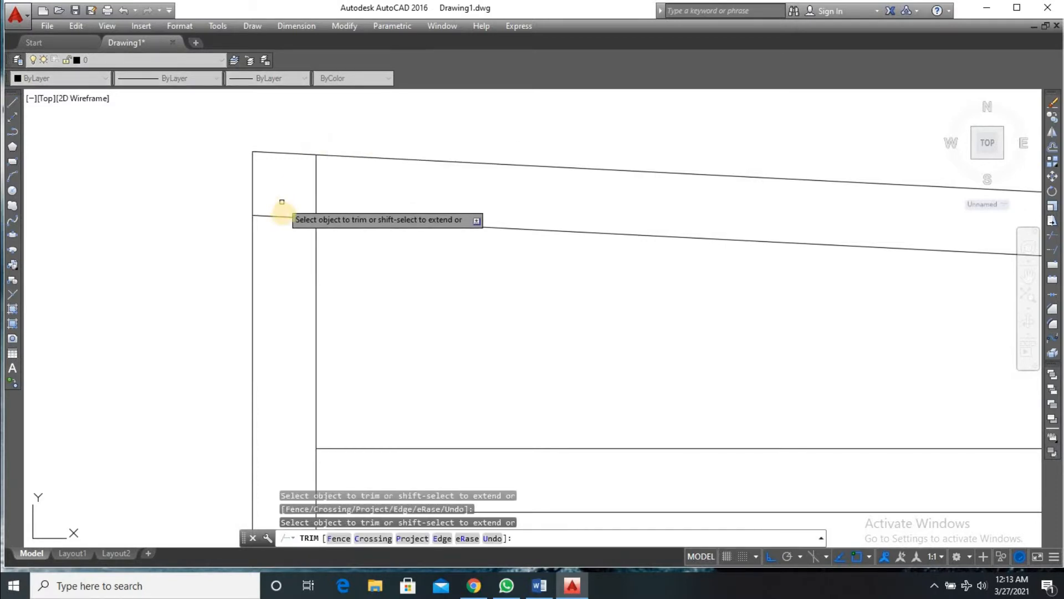
scroll(314, 185, "down", 5)
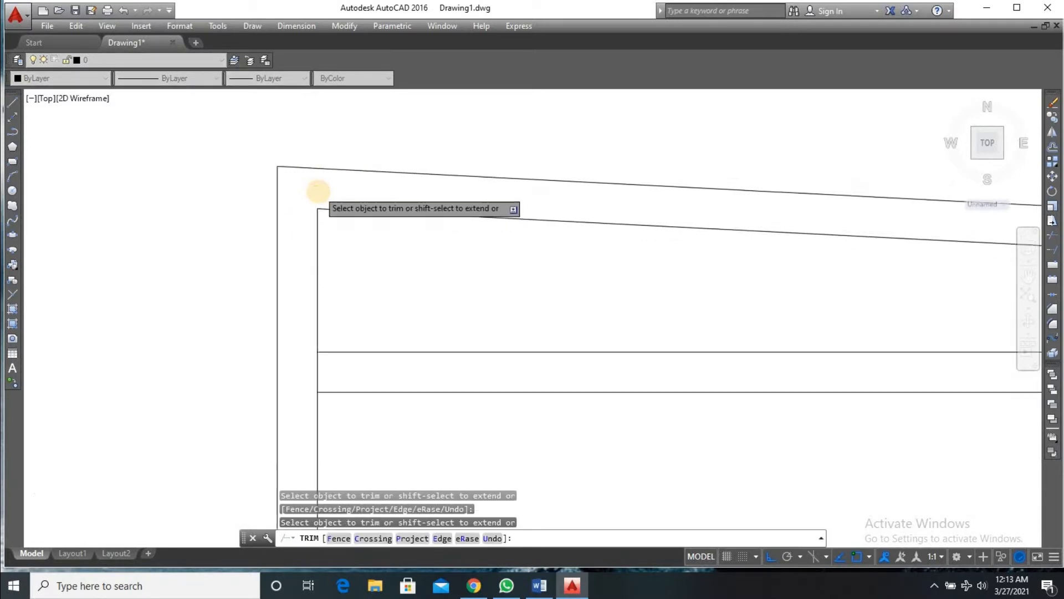
scroll(325, 226, "up", 5)
scroll(418, 214, "down", 5)
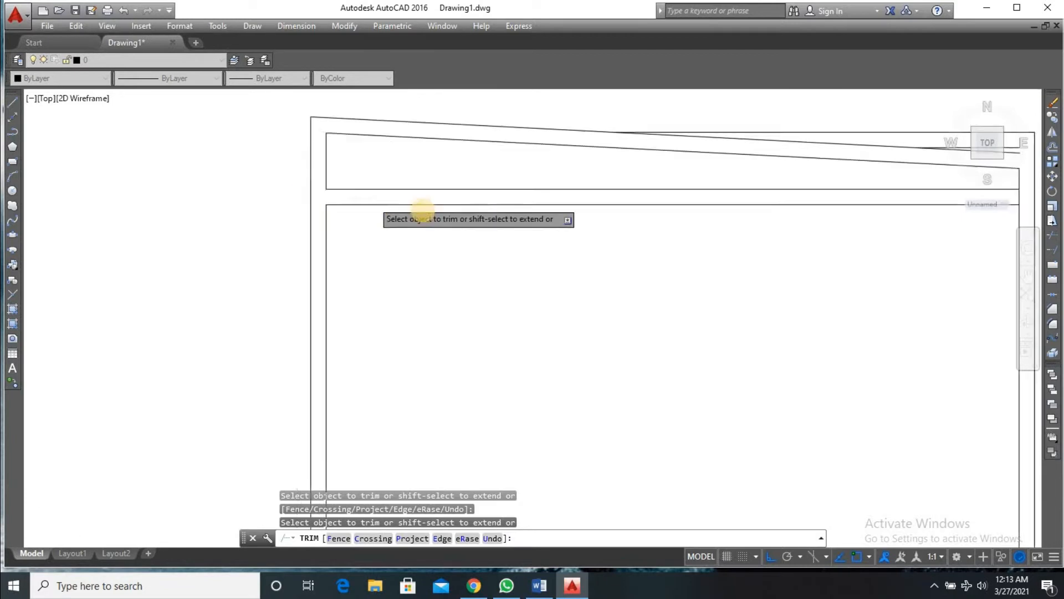
scroll(616, 191, "up", 3)
scroll(535, 178, "down", 2)
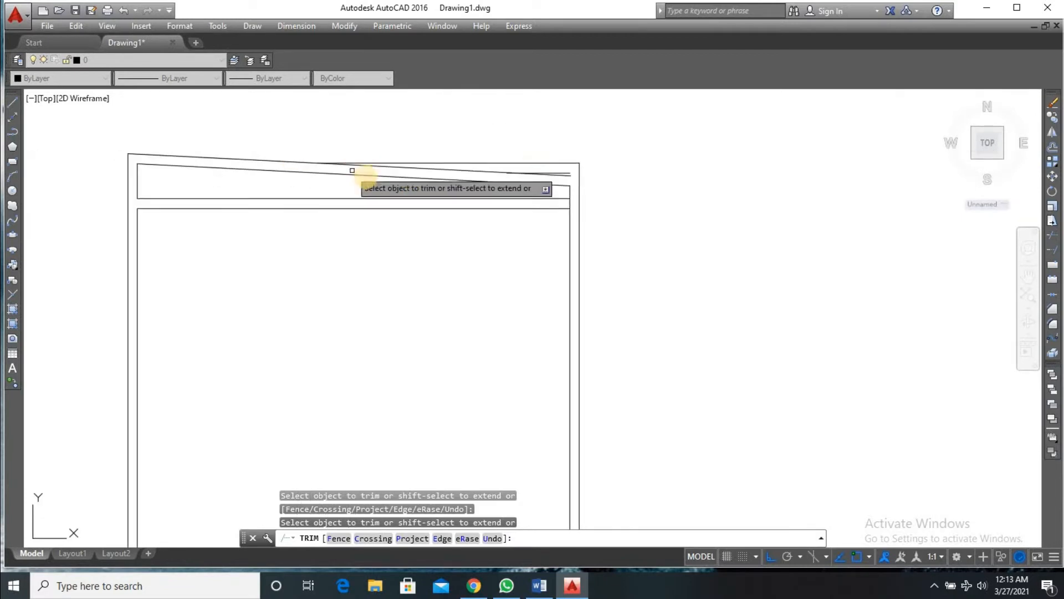
scroll(442, 158, "up", 2)
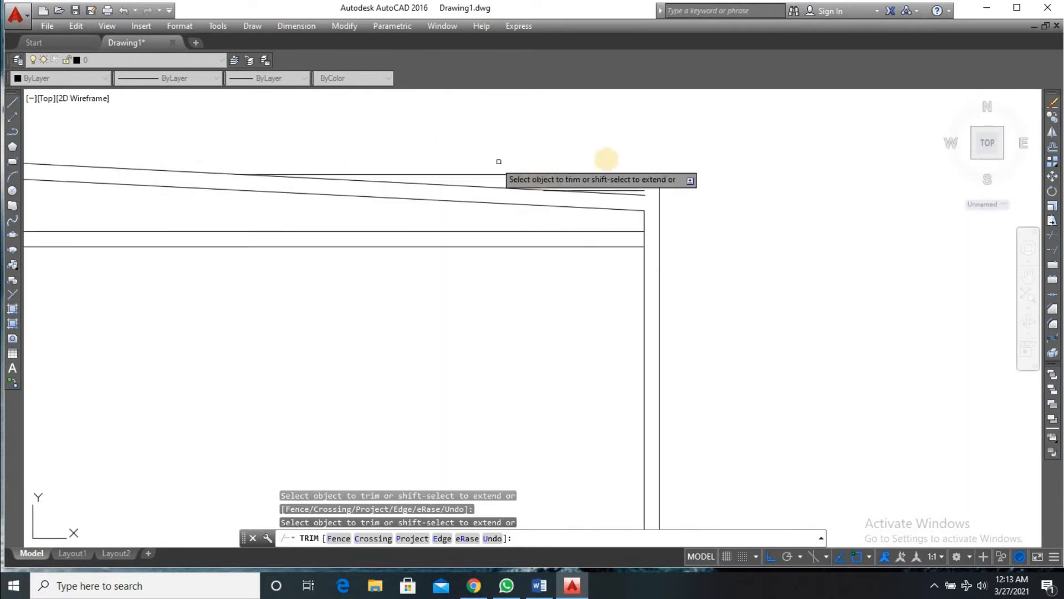
key("Return")
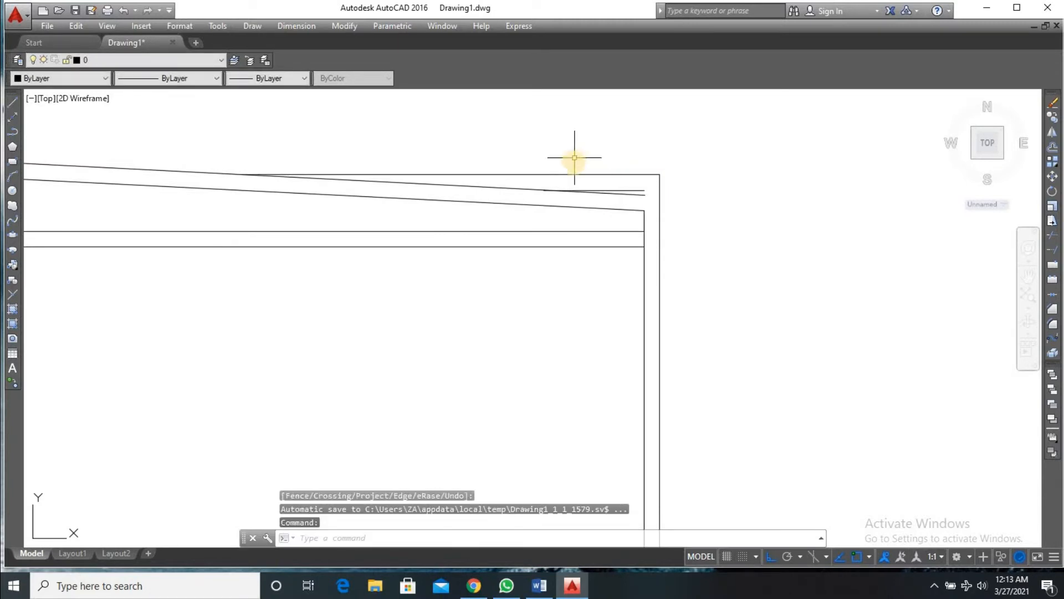
- Delete the two leftover horizontal lines of the original top wall near the plan's top-right corner
left_click(584, 174)
key("Delete")
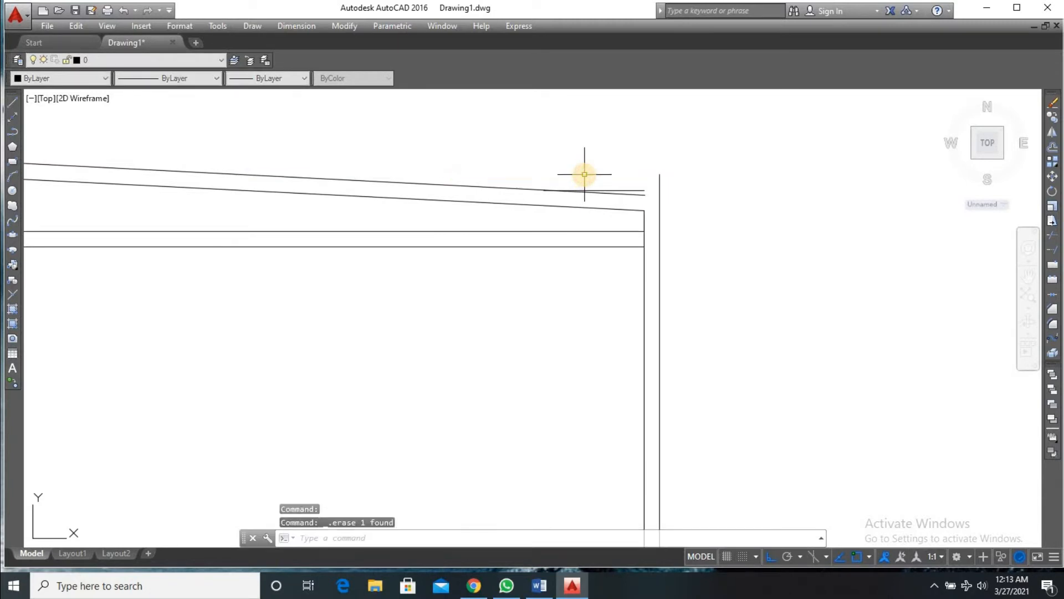
scroll(651, 215, "up", 2)
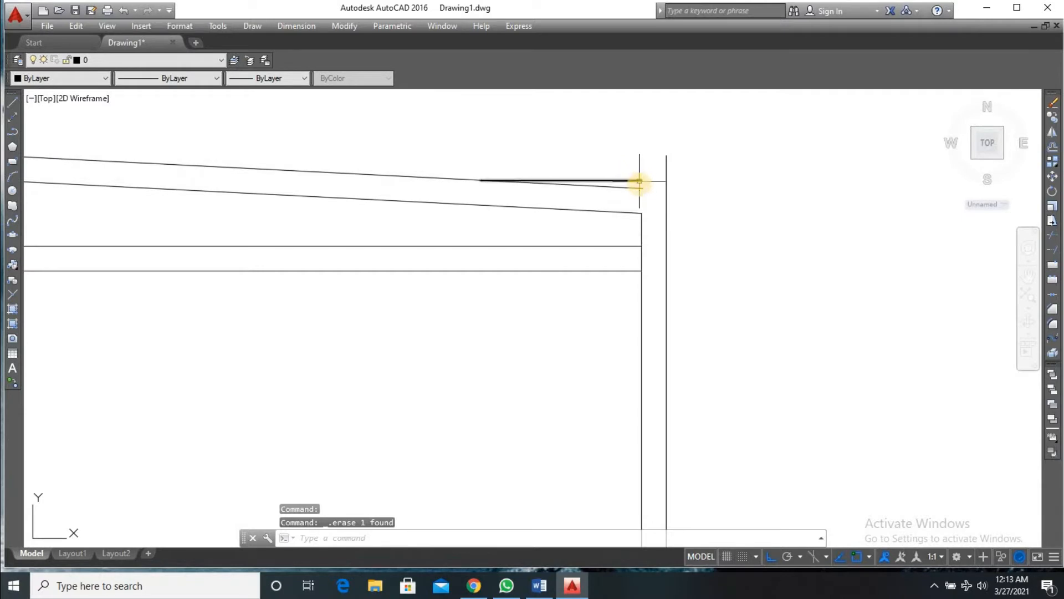
left_click(641, 181)
mouse_move(641, 181)
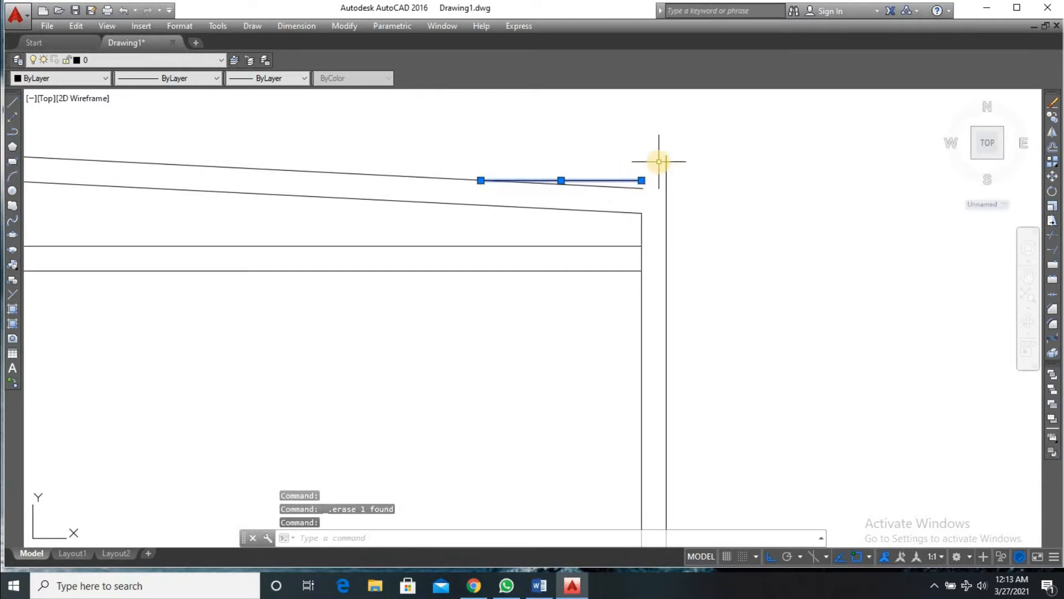
key("Delete")
scroll(654, 169, "up", 3)
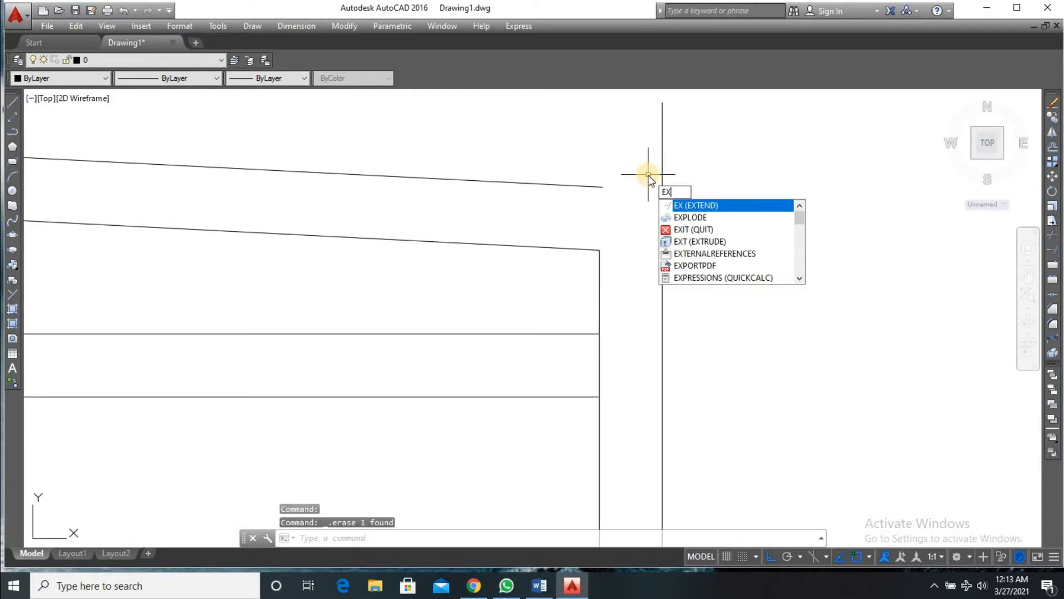
key("Return")
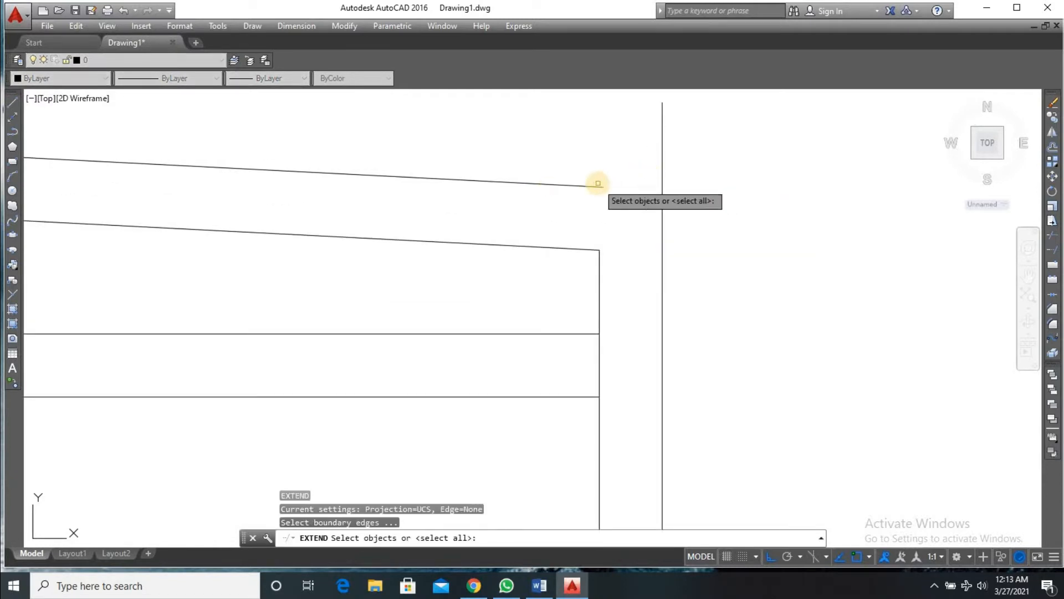
left_click(610, 191)
left_click(593, 183)
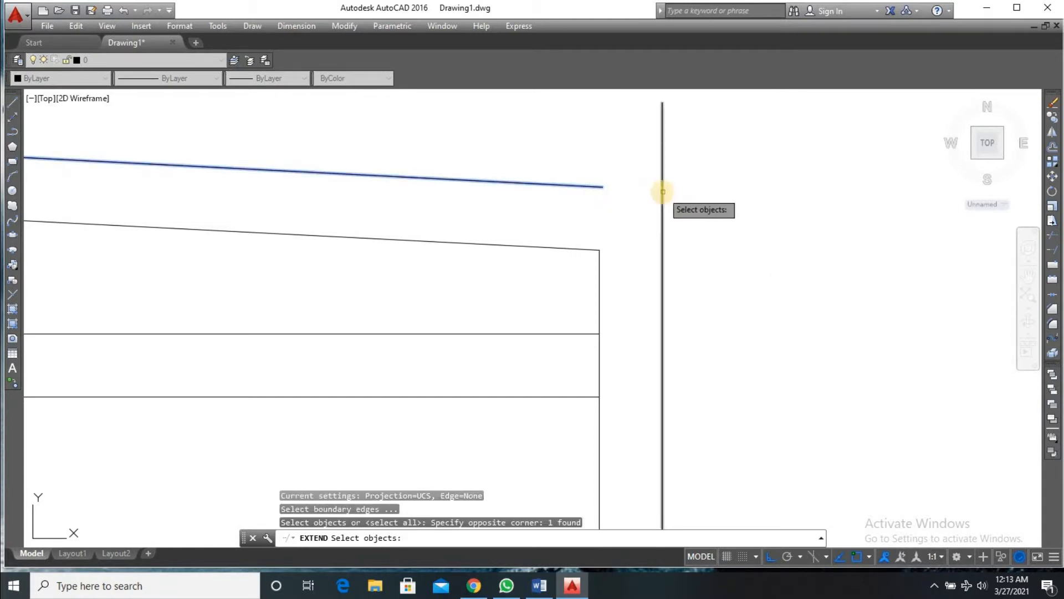
left_click(663, 192)
key("Return")
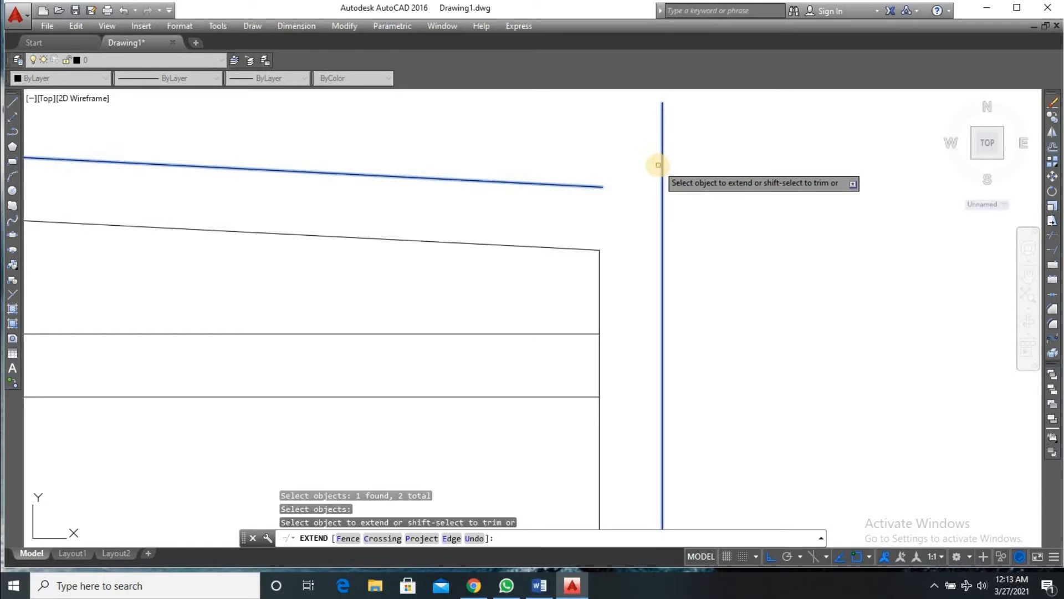
key("Return")
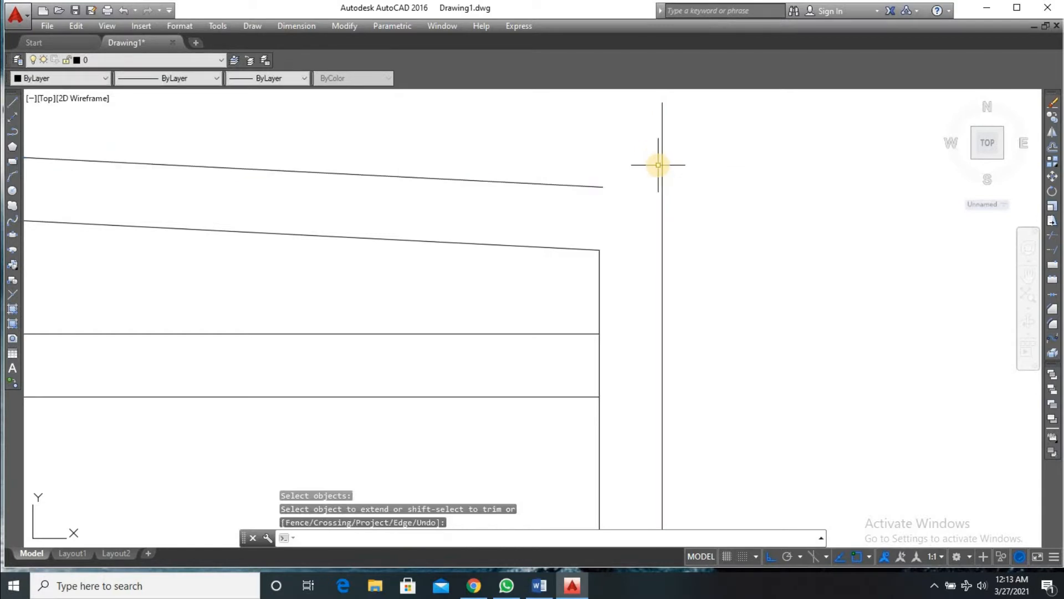
type("EX")
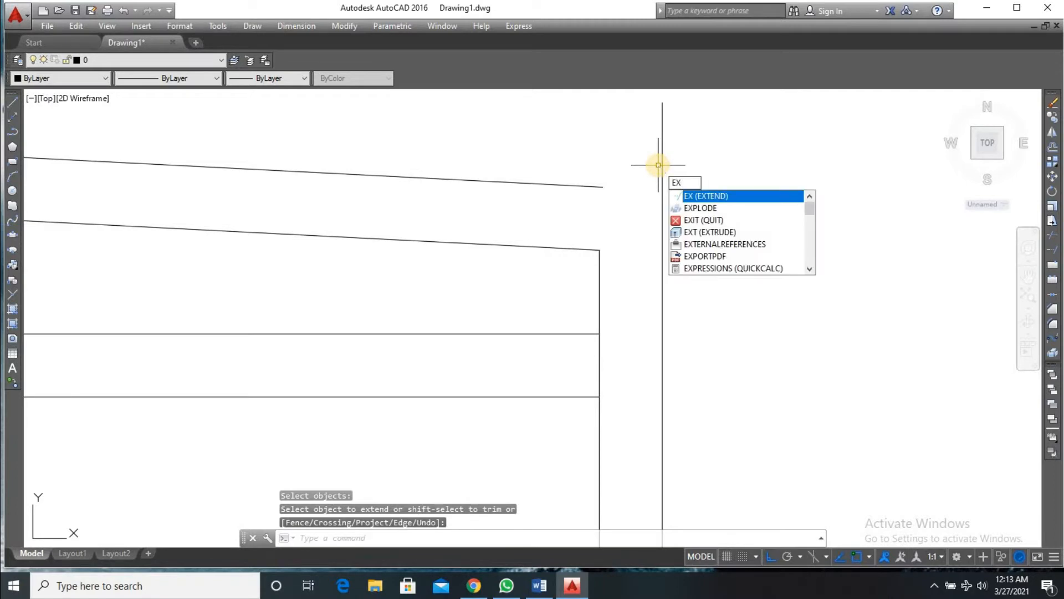
key("Return")
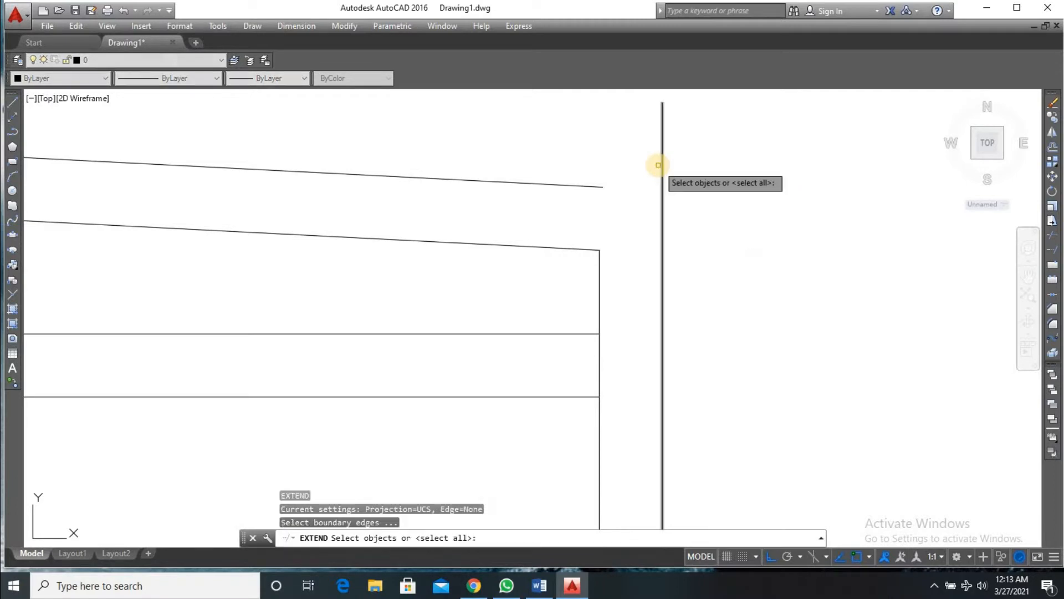
left_click(594, 186)
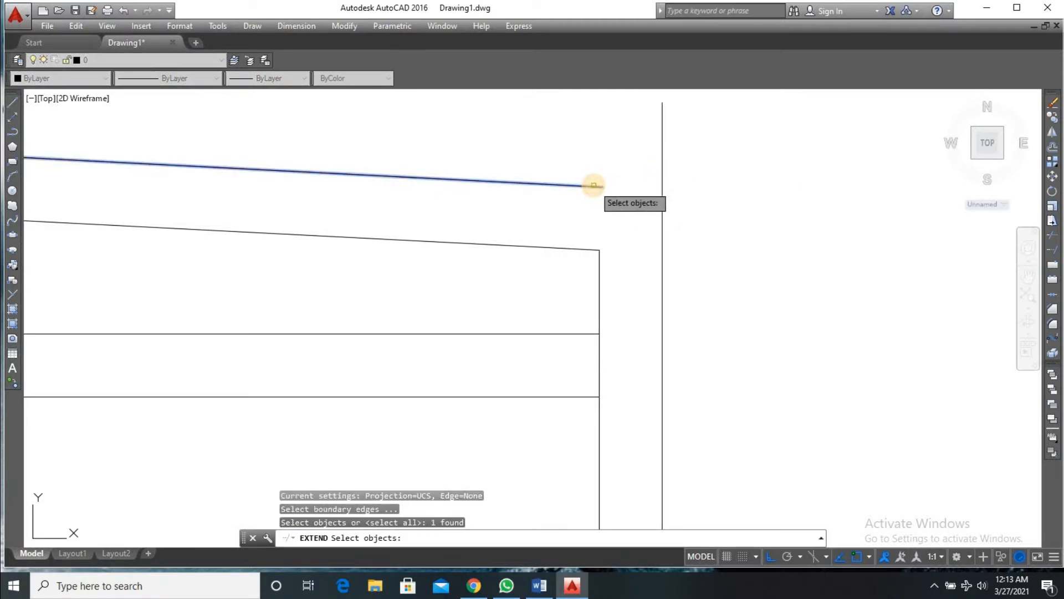
left_click(661, 188)
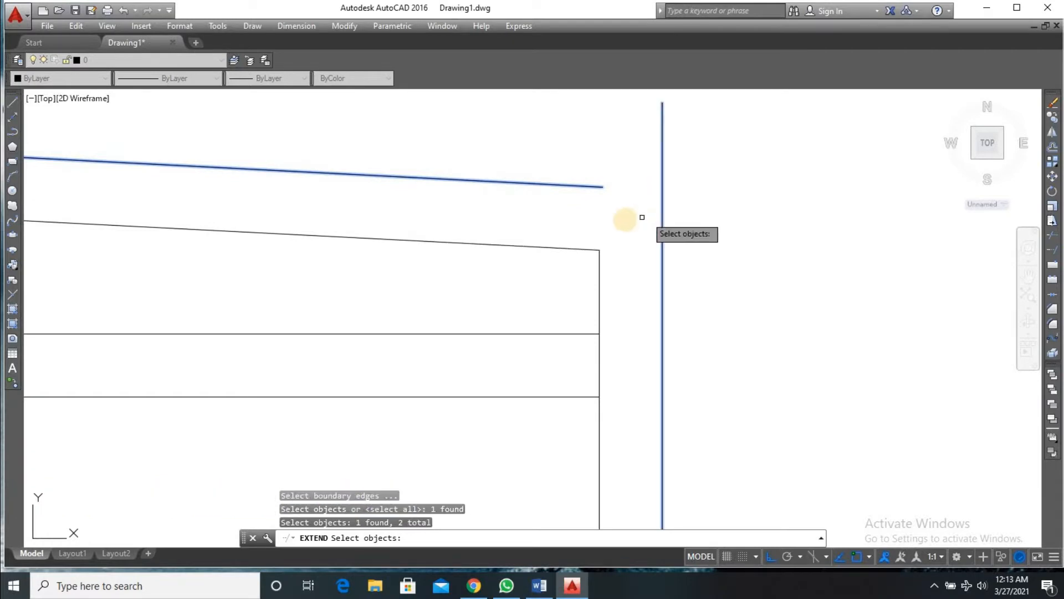
key("Escape")
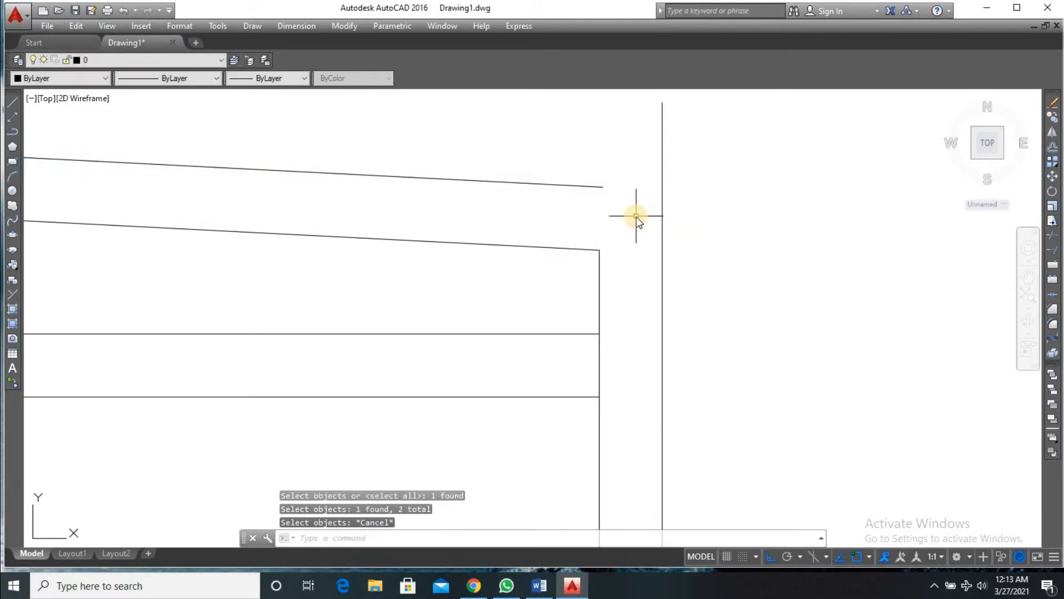
key("Return")
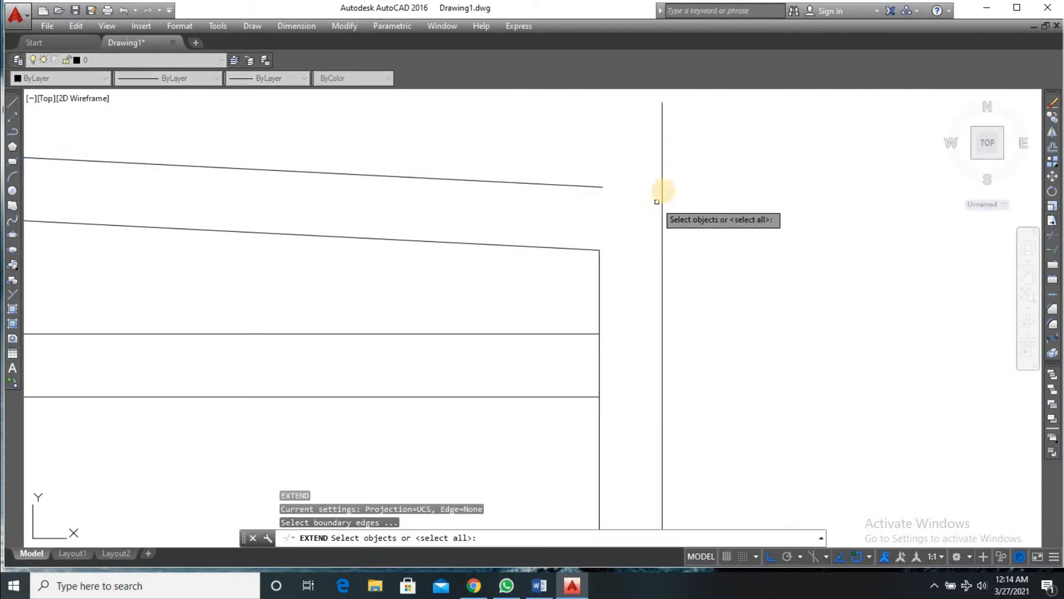
left_click(661, 192)
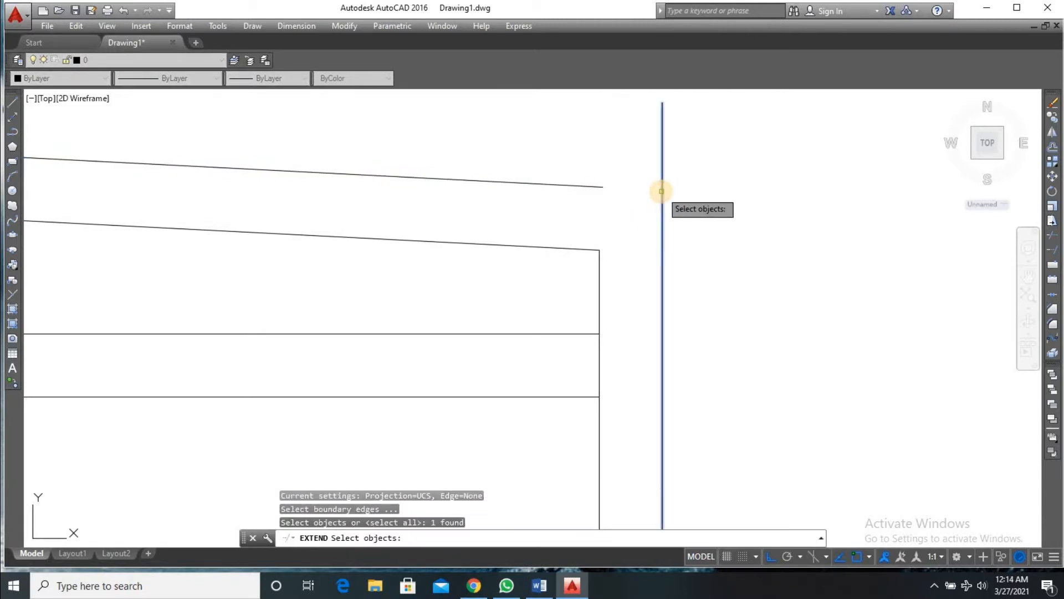
left_click(593, 185)
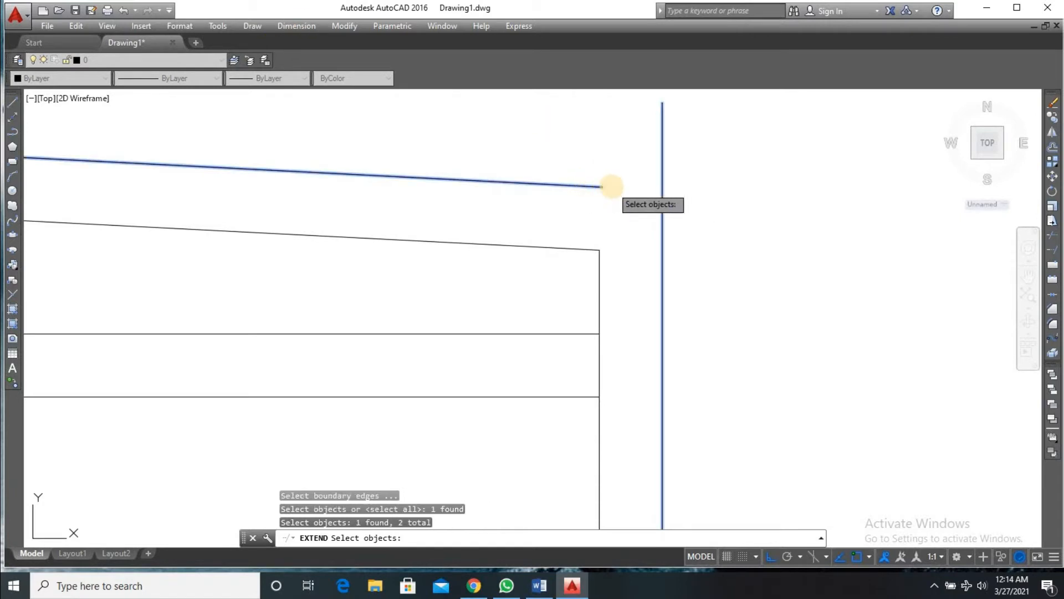
key("Return")
key("Escape")
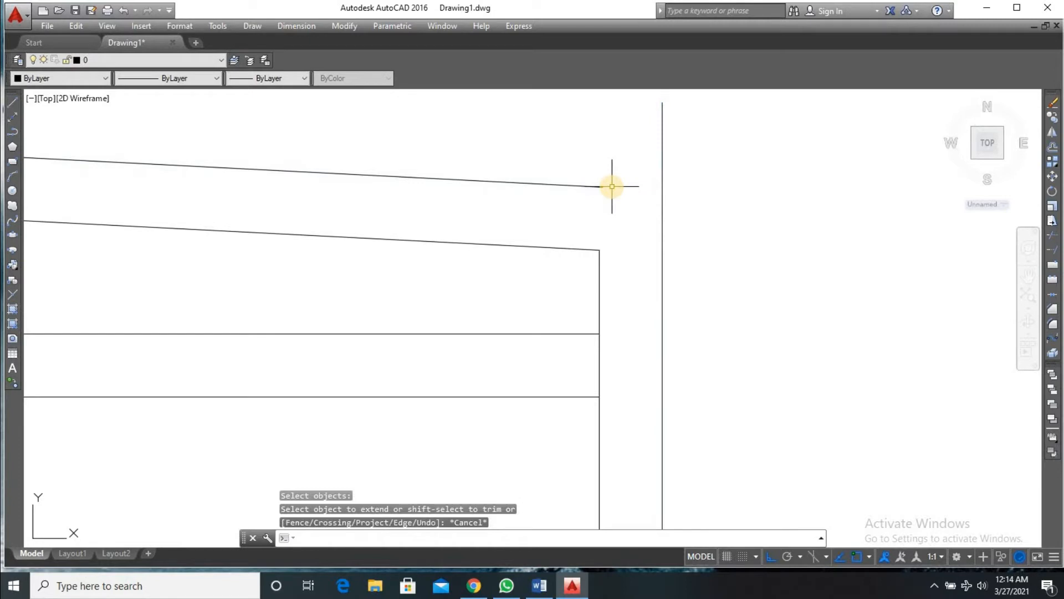
- Extend the upper sloping line at the plan's top-right corner to the right wall's outer vertical line
type("EX")
key("Return")
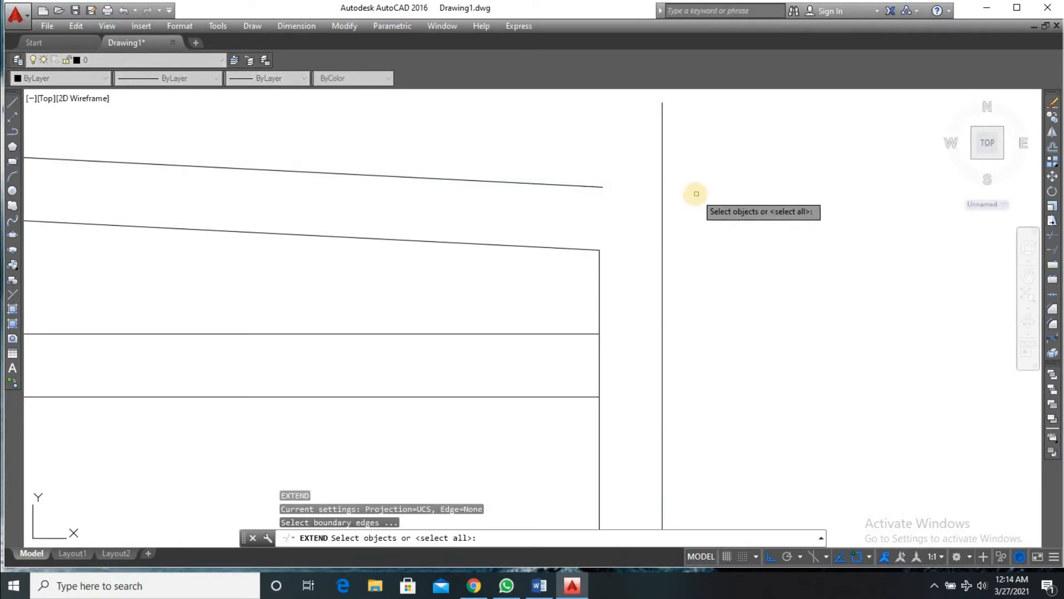
left_click(663, 177)
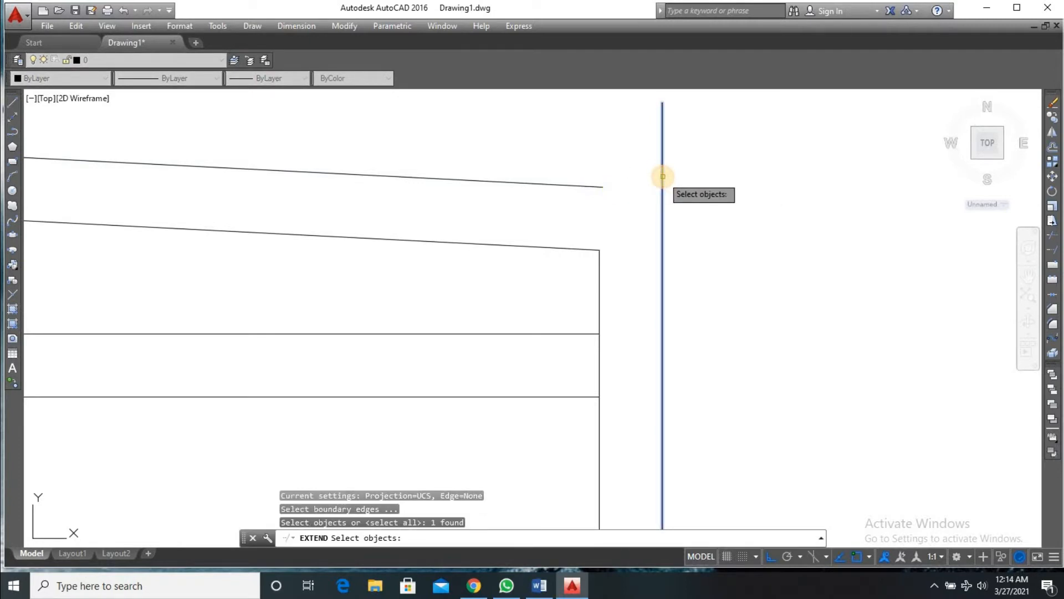
key("Return")
left_click(575, 186)
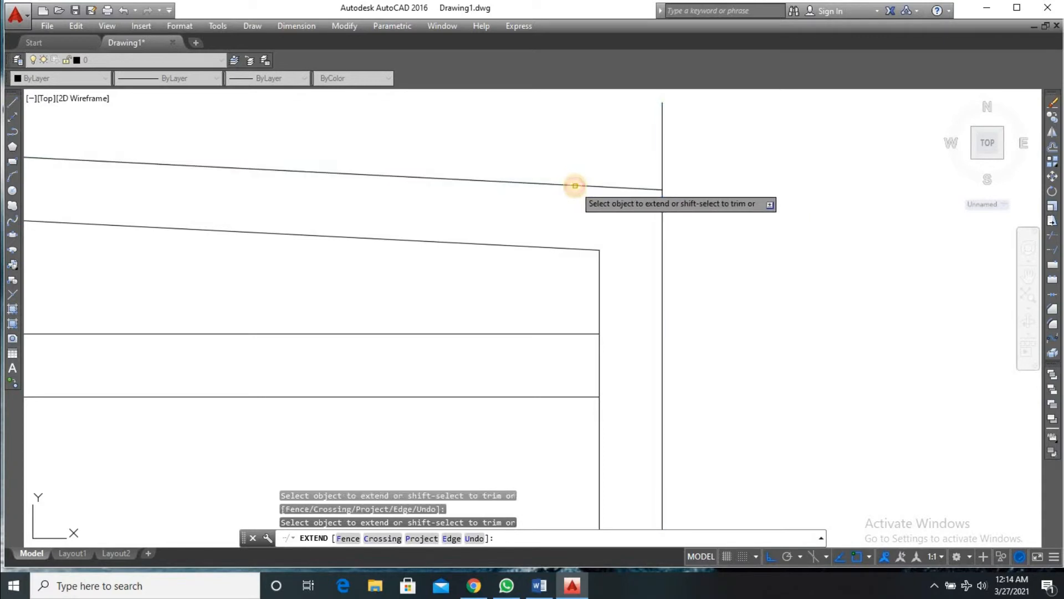
key("Return")
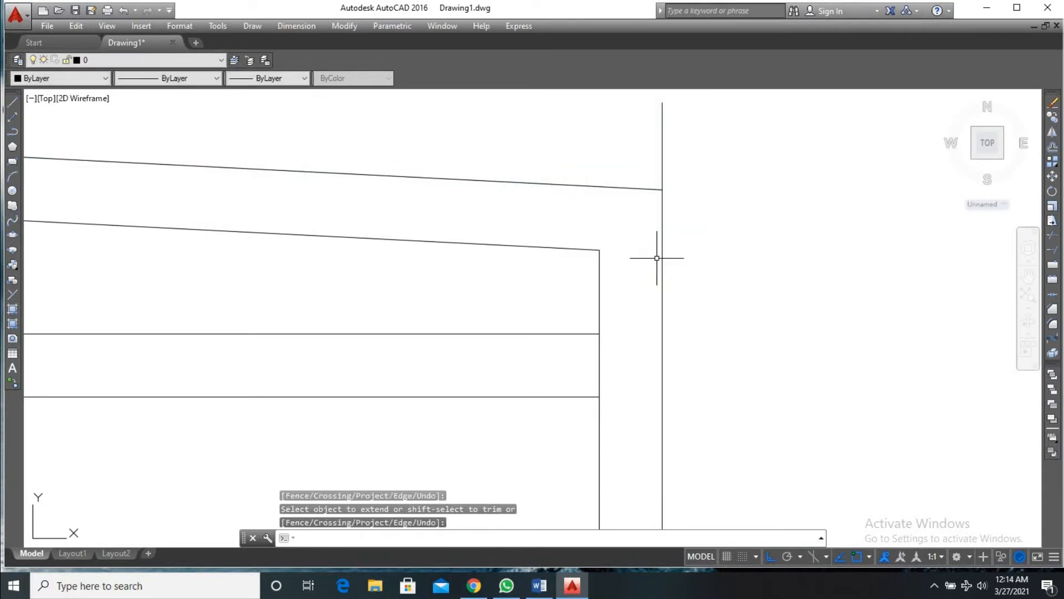
- Trim the part of the right wall's outer vertical line that rises above the upper sloping line
scroll(833, 142, "down", 2)
scroll(747, 124, "up", 2)
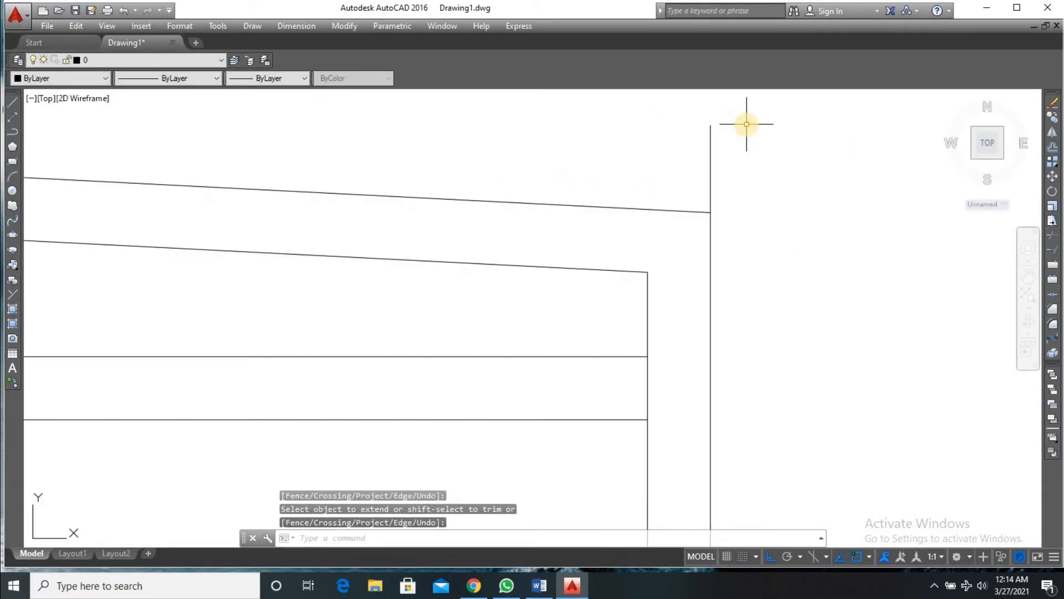
type("r")
key("BackSpace")
type("tr")
key("Return")
key("Return")
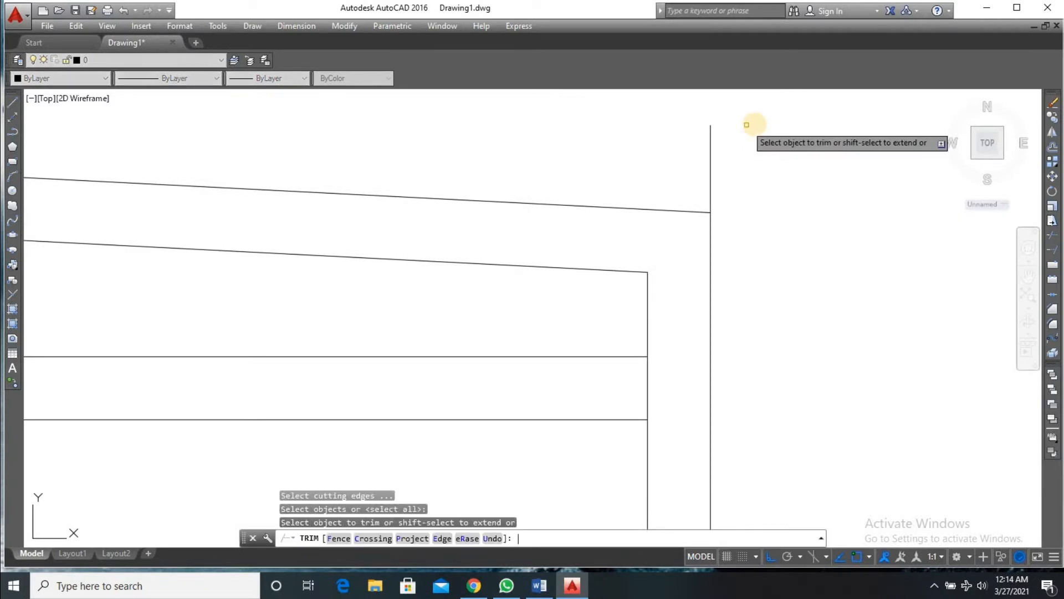
left_click(751, 118)
left_click(707, 134)
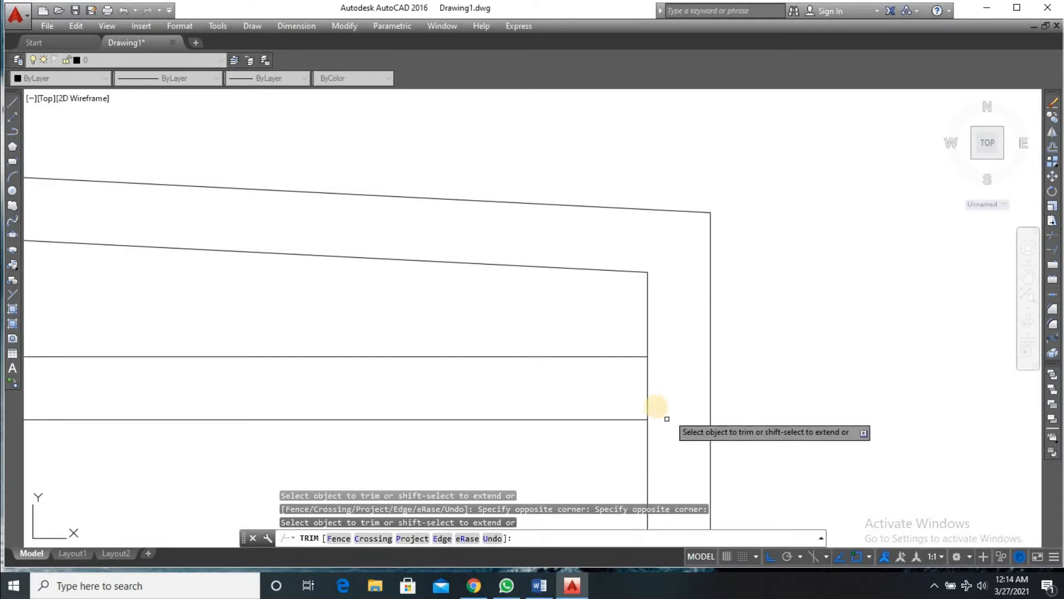
scroll(630, 389, "down", 5)
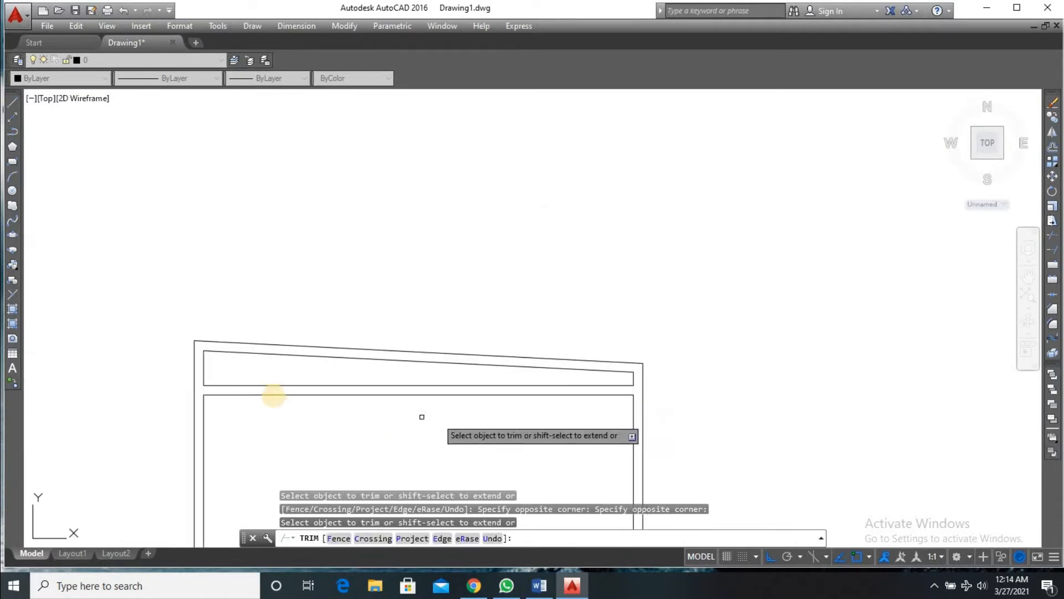
scroll(138, 388, "down", 3)
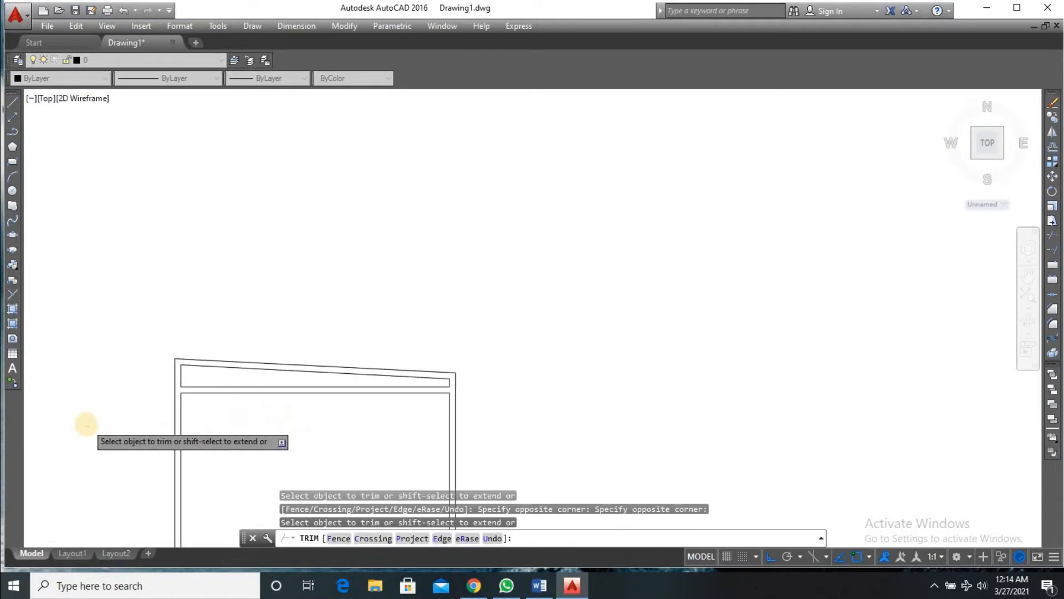
scroll(83, 428, "up", 5)
scroll(472, 426, "down", 5)
scroll(475, 468, "up", 4)
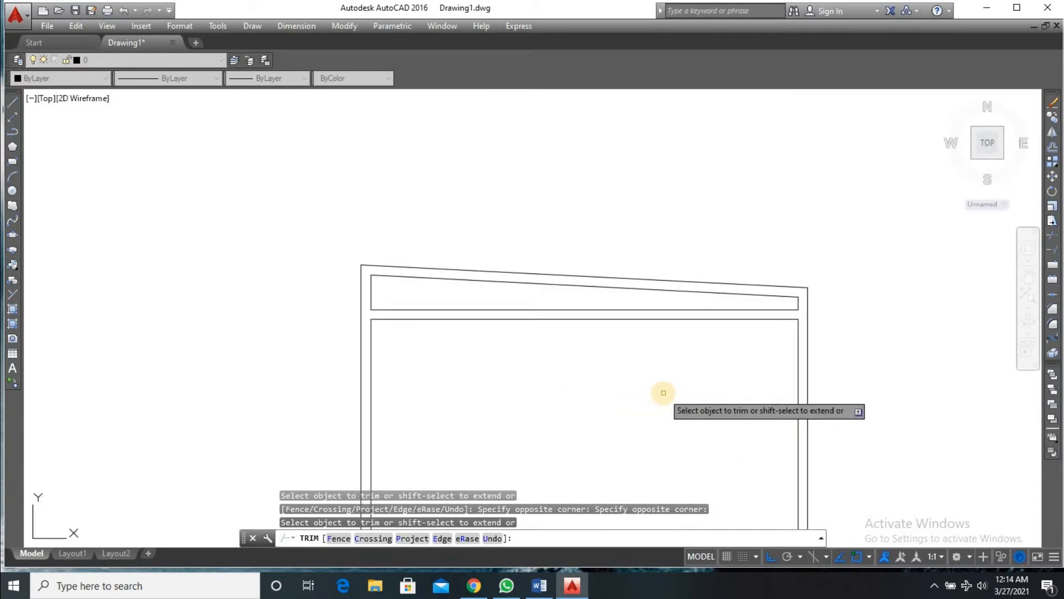
key("Return")
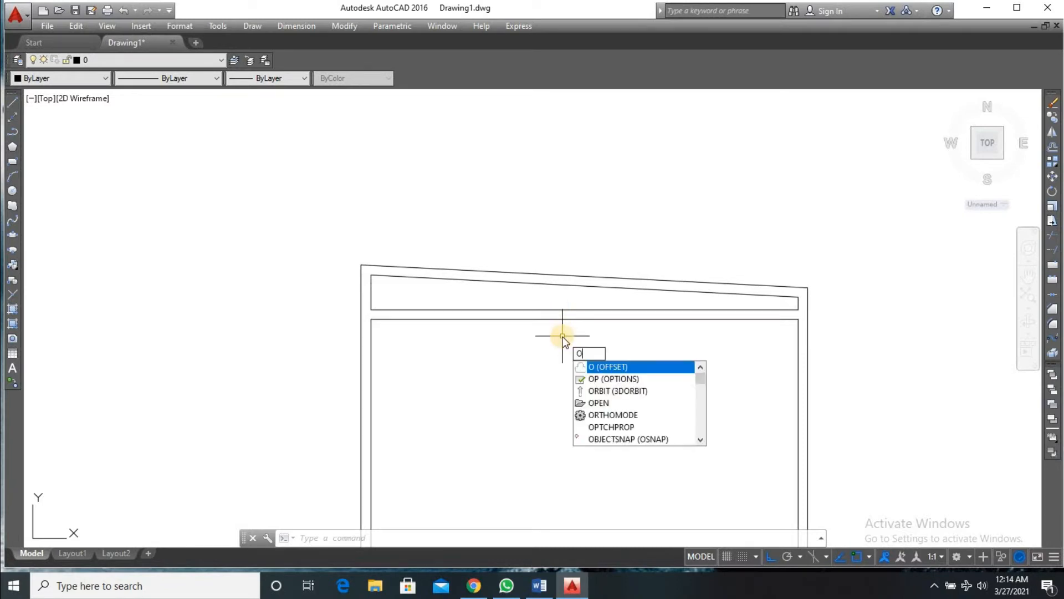
- Offset the lower line of the horizontal wall below the sloping wall 12' downward, and offset the resulting line 9" further down
key("Return")
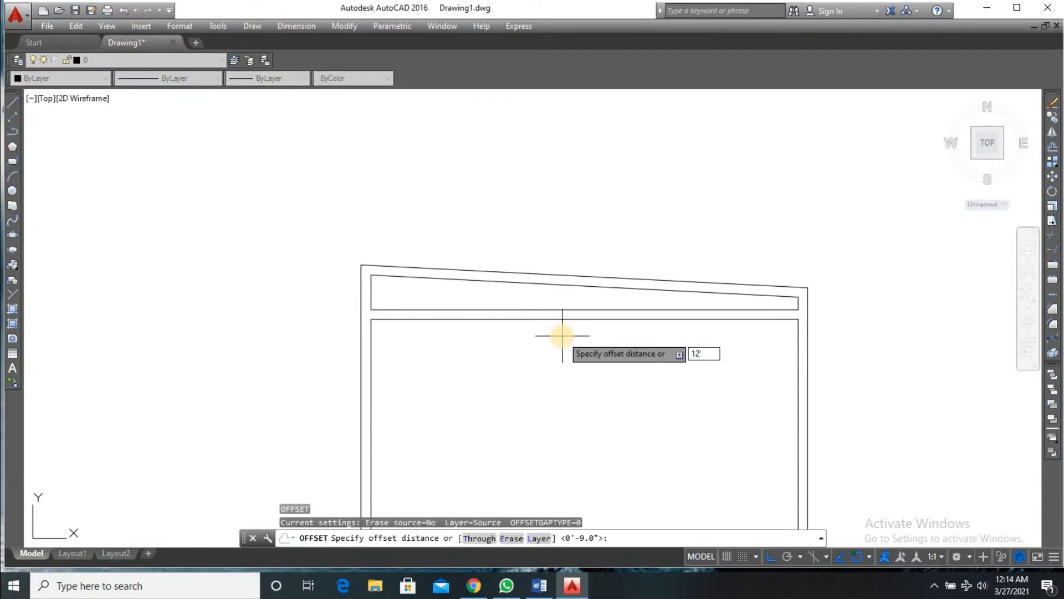
key("Return")
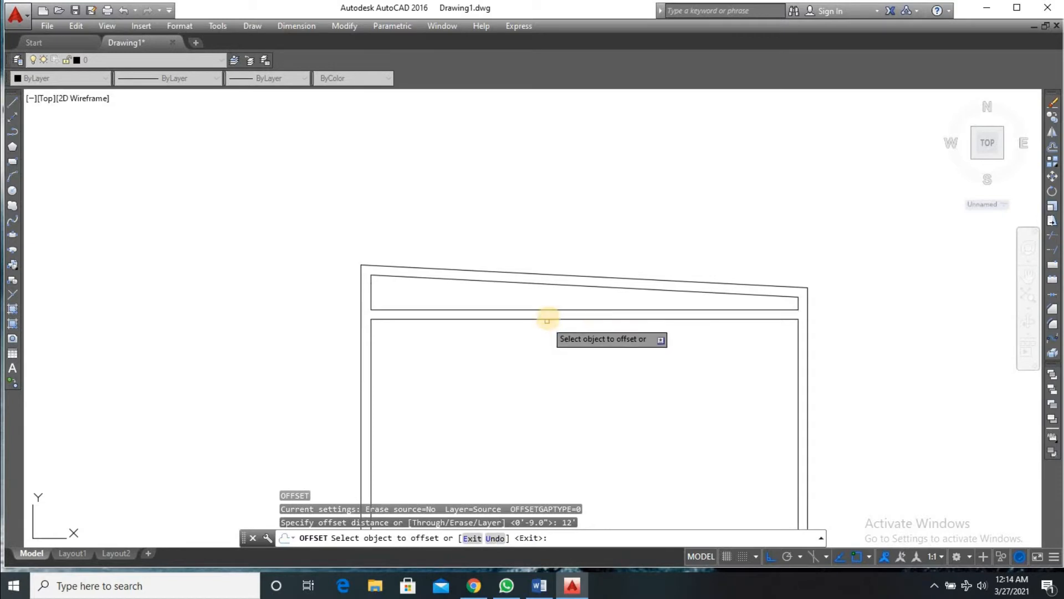
left_click(547, 319)
left_click(546, 377)
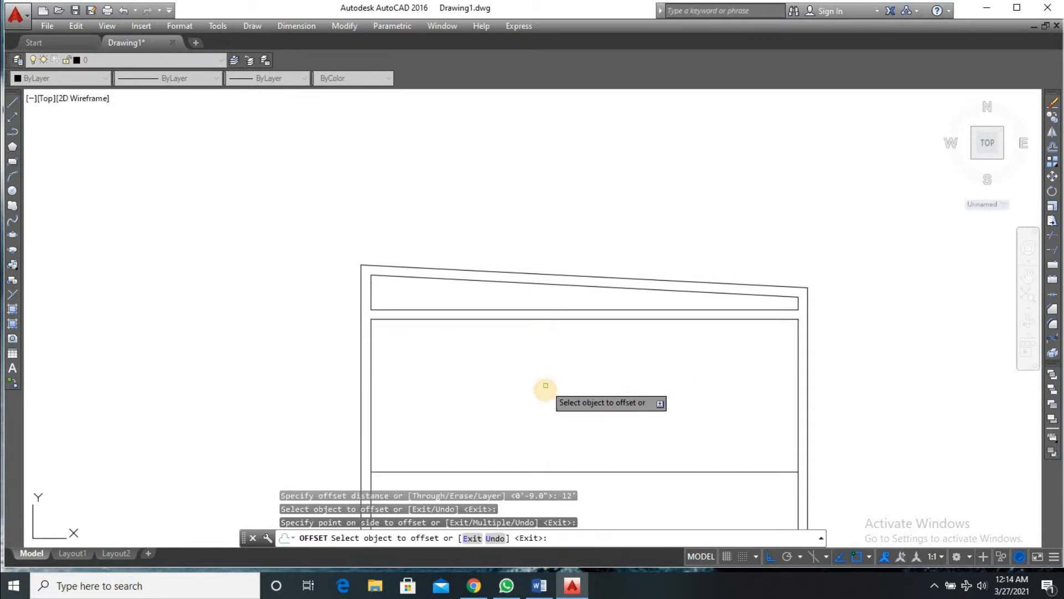
scroll(545, 391, "down", 2)
left_click(574, 442)
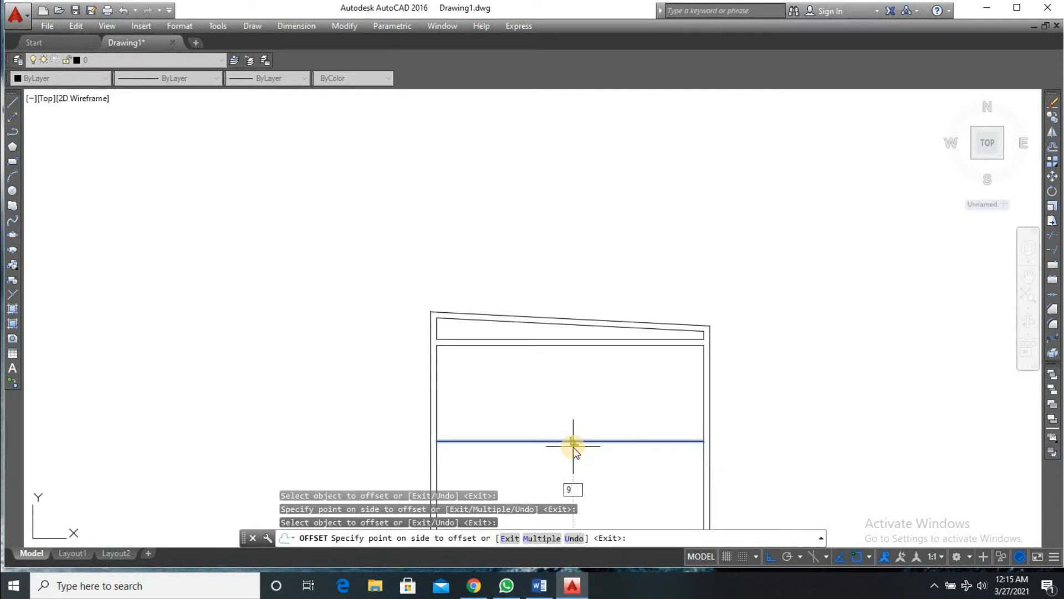
type("9")
key("Return")
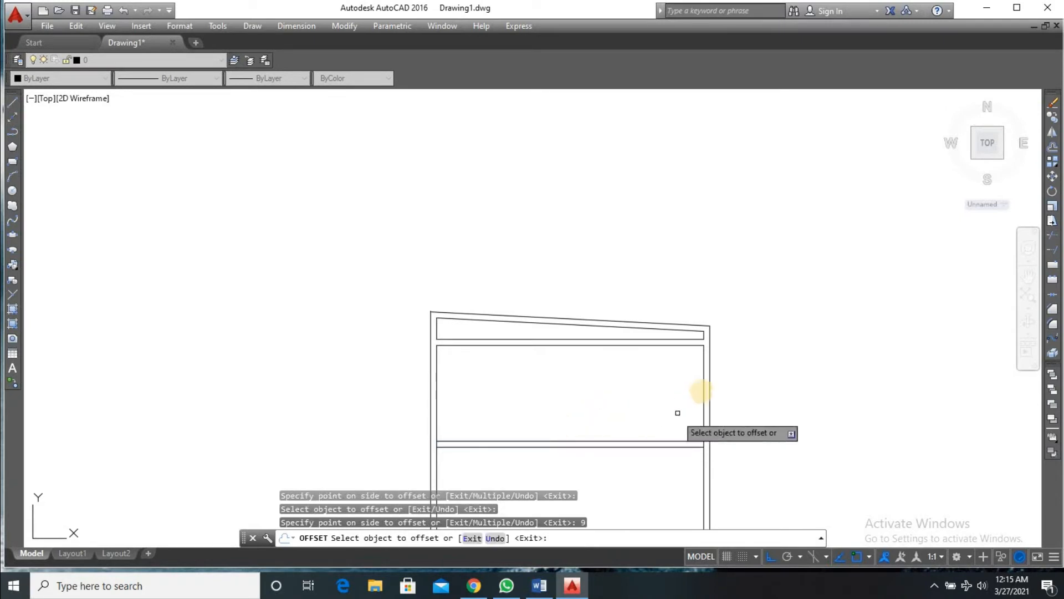
- Offset the inner vertical lines of the right and left walls 13' toward the inside of the plan
left_click(705, 388)
left_click(705, 387)
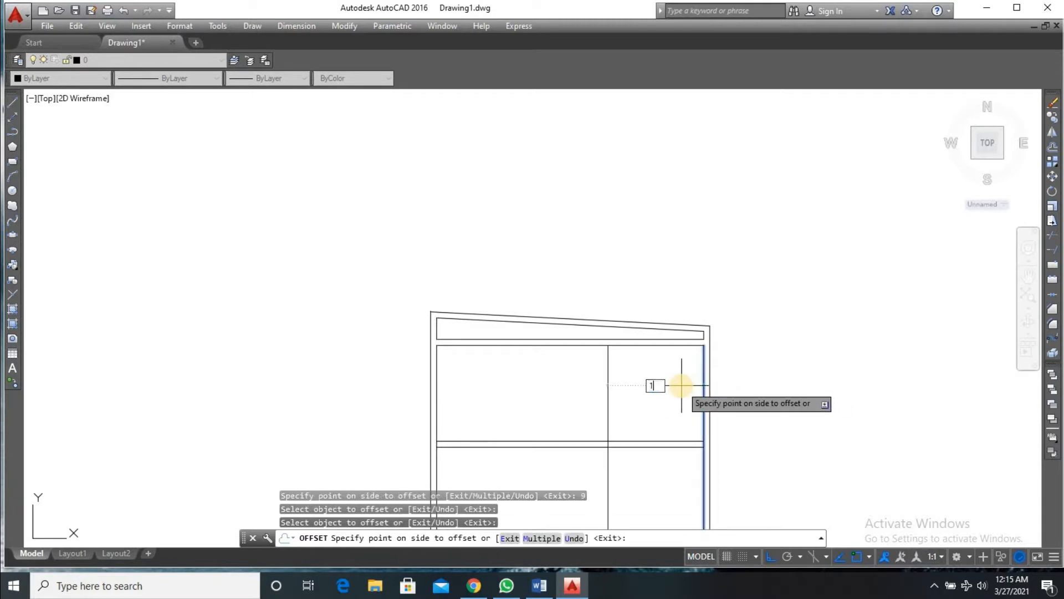
type("13'")
key("Return")
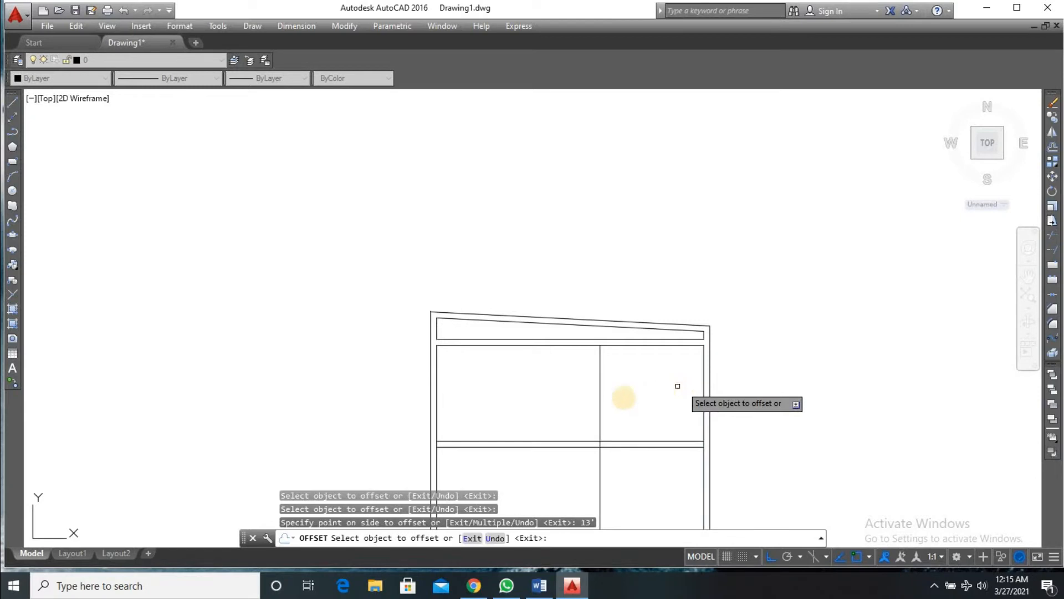
left_click(437, 391)
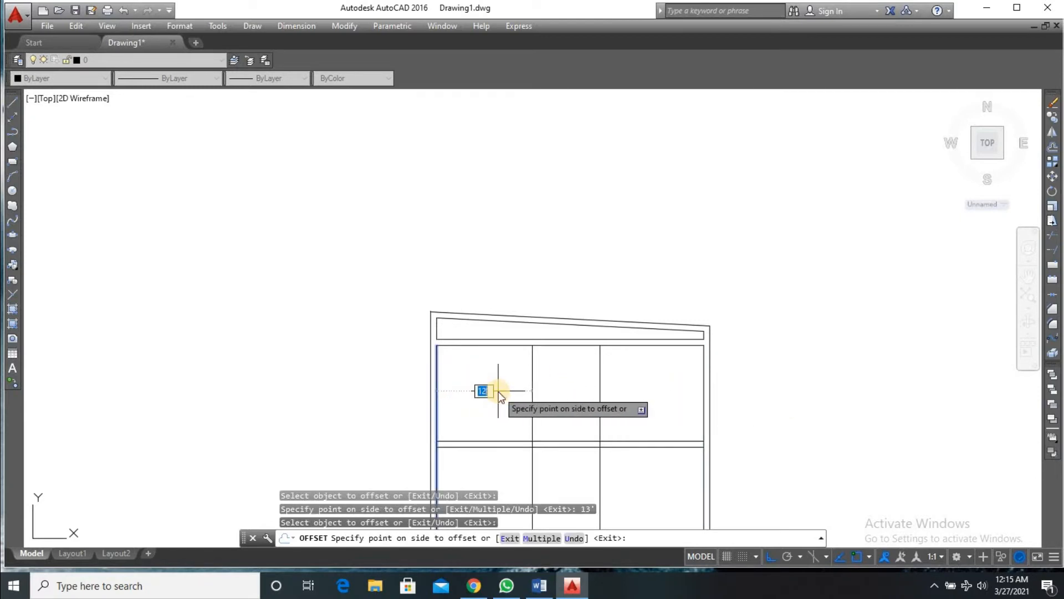
type("13'")
key("Return")
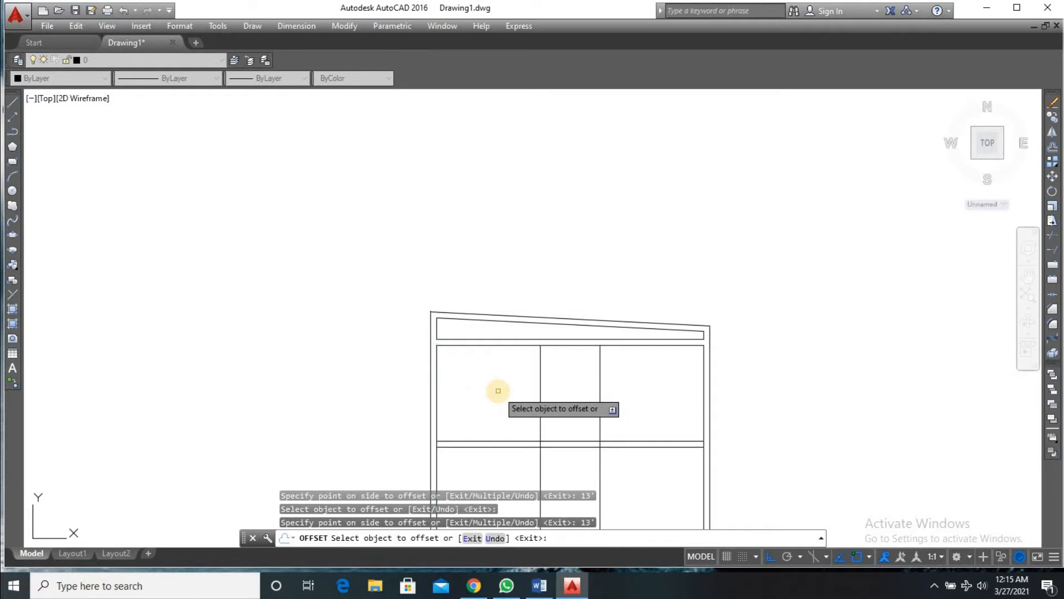
- Offset the two vertical partition lines 9" toward the middle of the plan to give both partitions their wall thickness
left_click(540, 366)
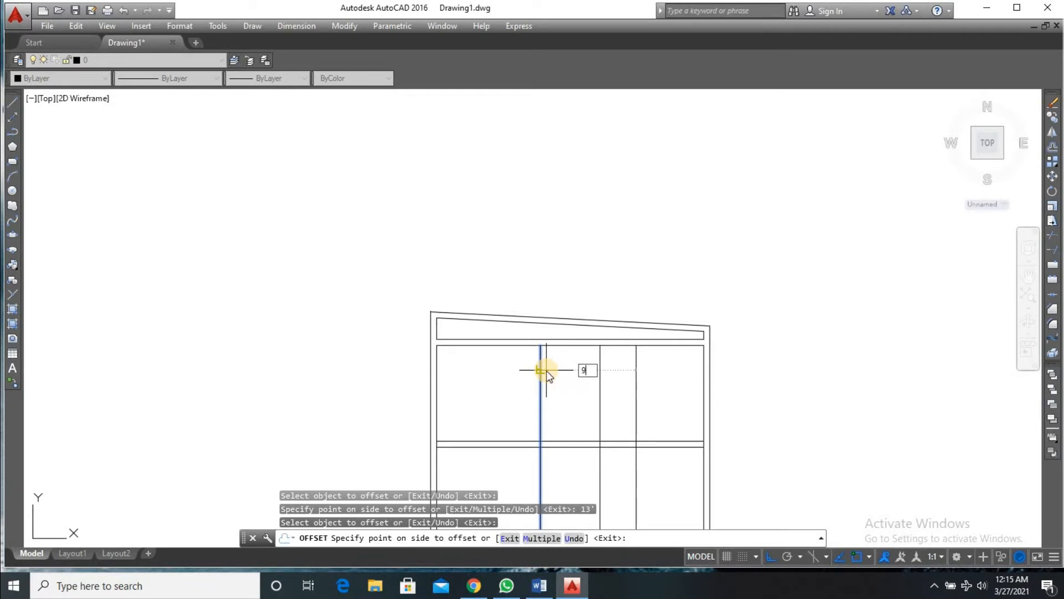
type("9")
key("Return")
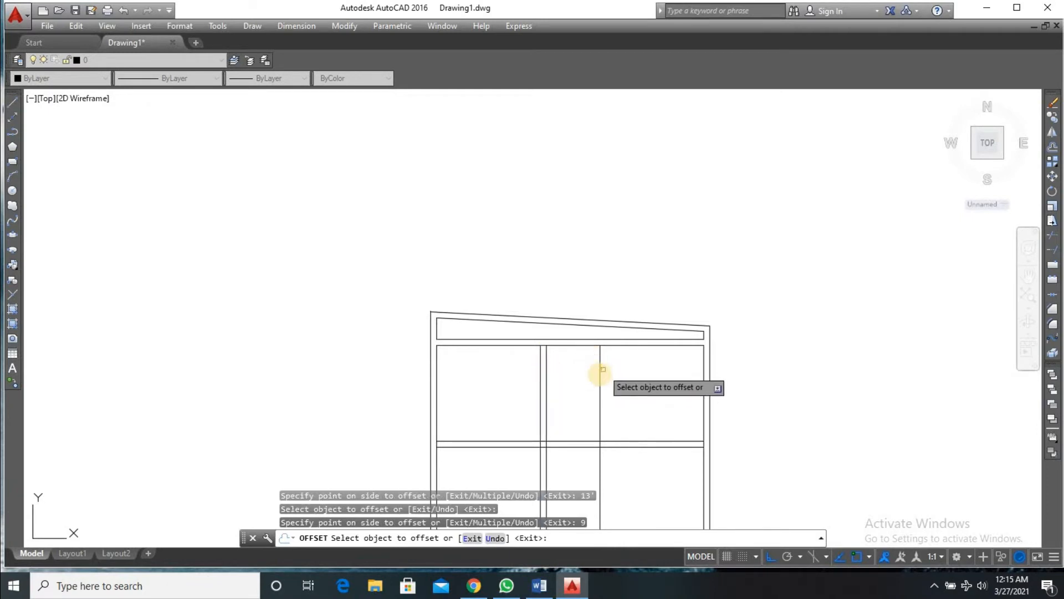
left_click(599, 376)
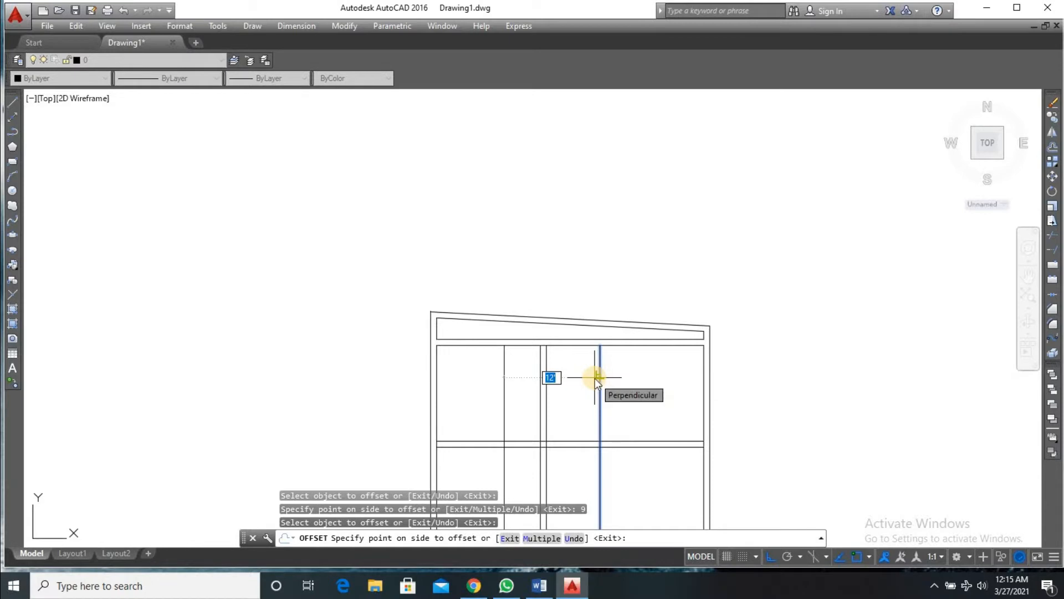
type("9")
key("Return")
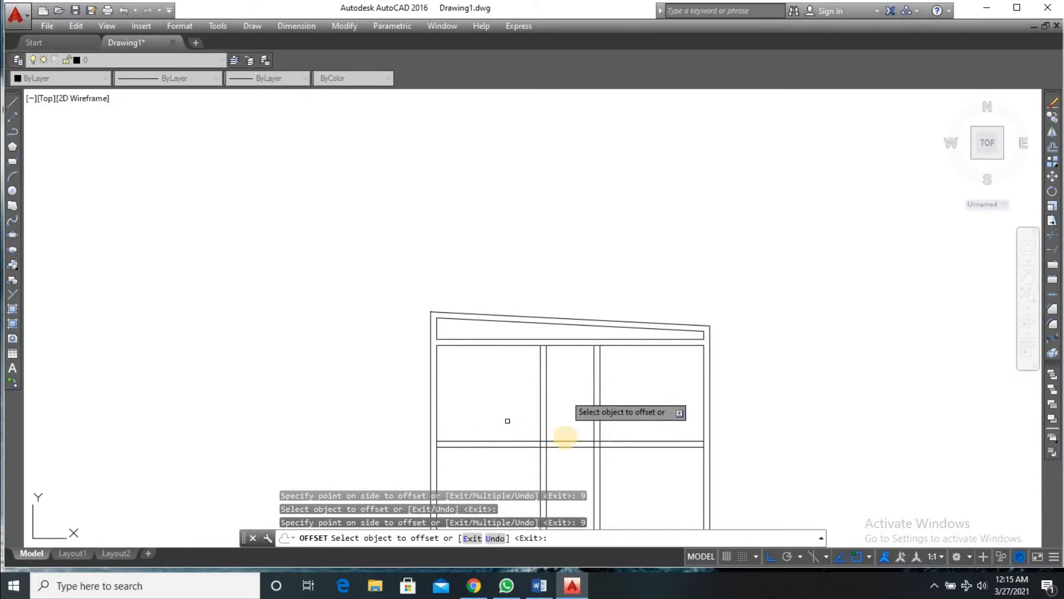
scroll(581, 467, "up", 2)
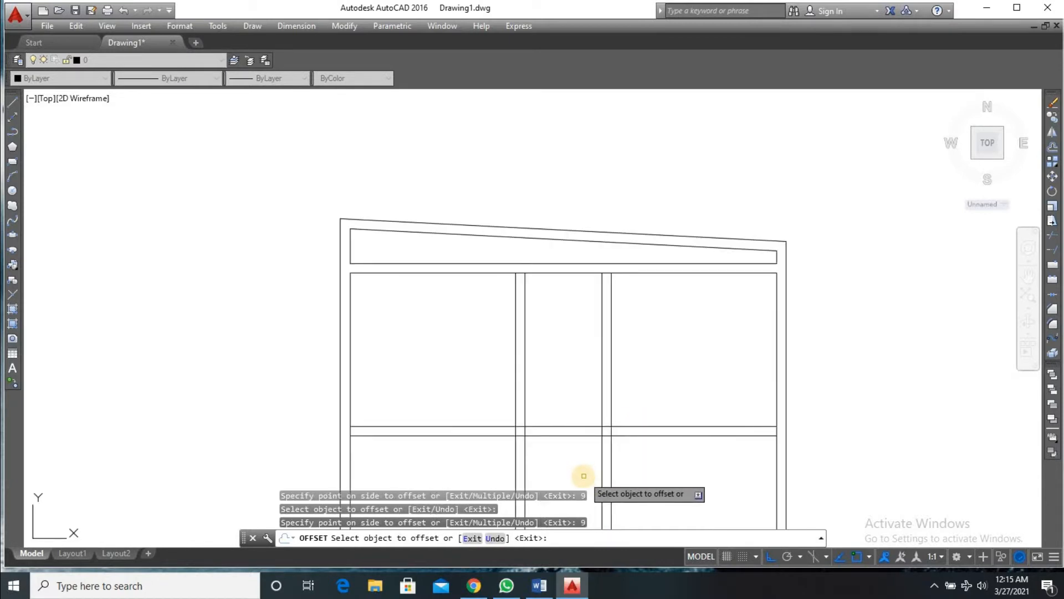
key("Return")
- Trim the four vertical partition lines where they run below the lower horizontal wall
scroll(576, 496, "up", 4)
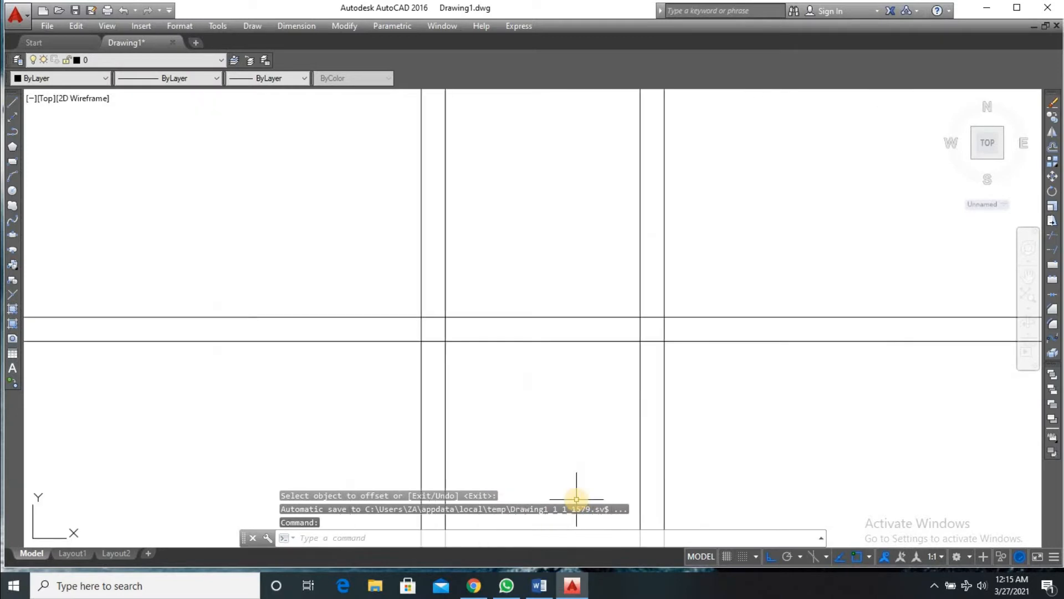
scroll(577, 499, "down", 2)
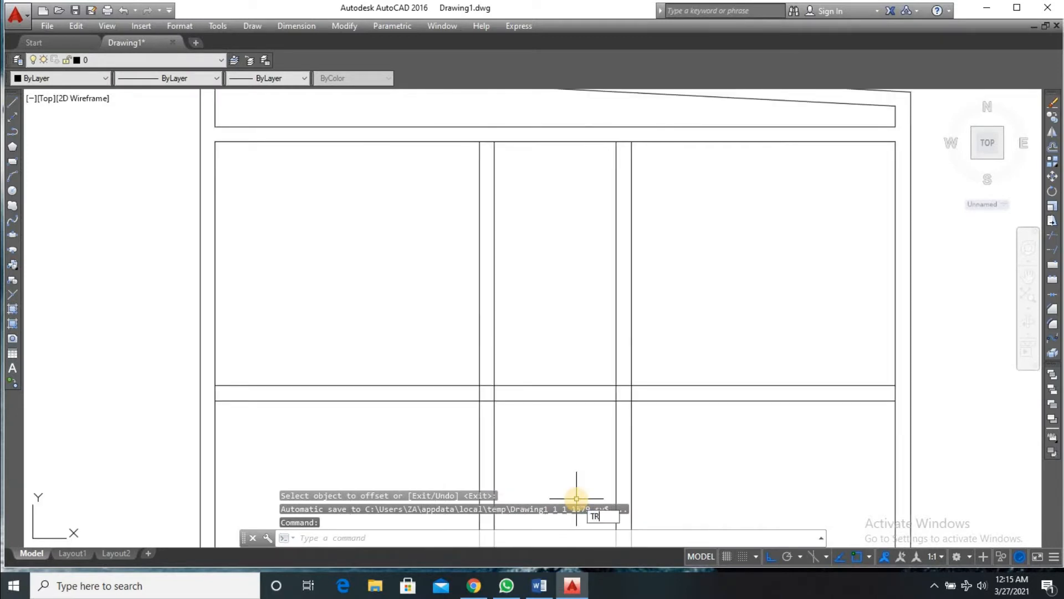
key("Return")
key("Return")
left_click(677, 454)
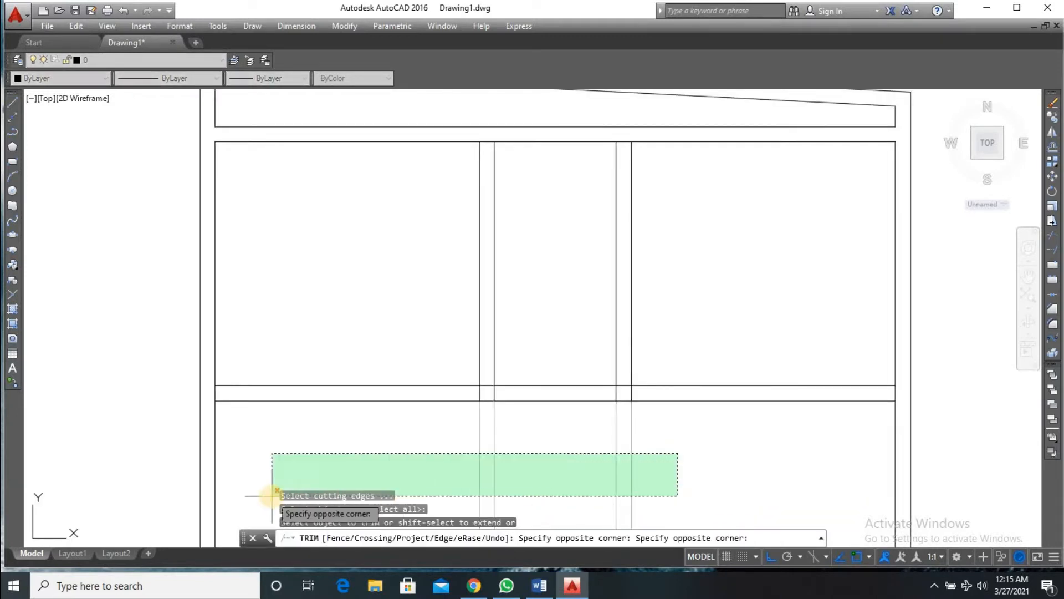
left_click(355, 468)
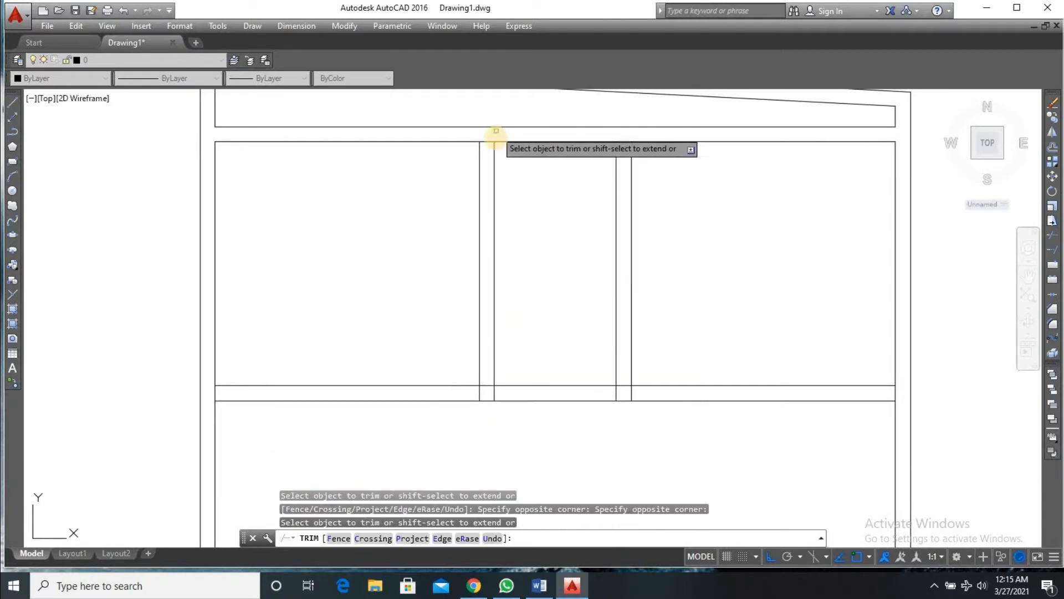
- Trim the leftover line segments where the two vertical partitions meet the upper and lower horizontal walls, opening the wall junctions
left_click(487, 142)
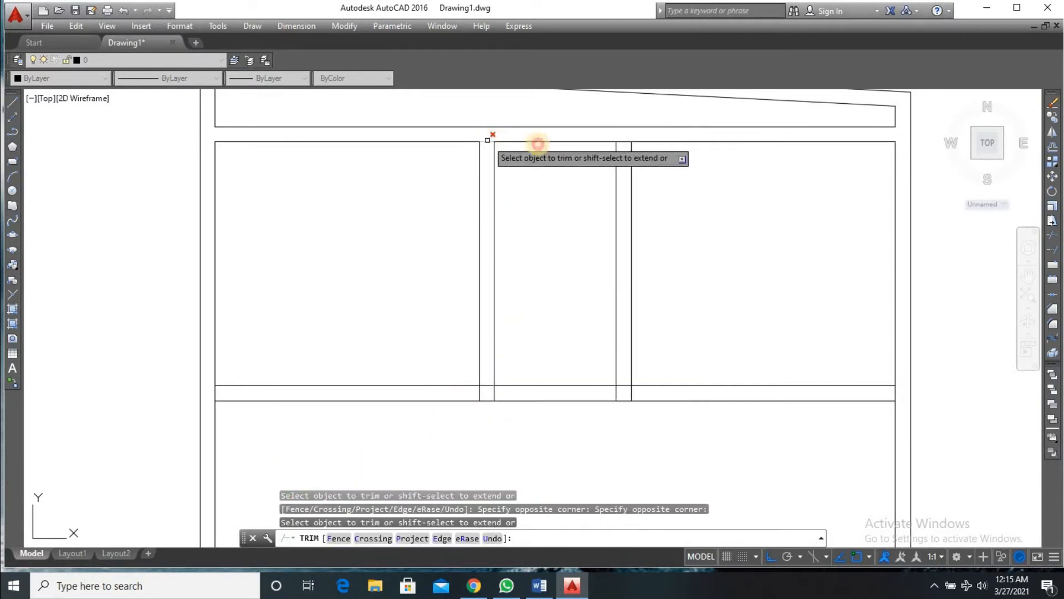
left_click(625, 142)
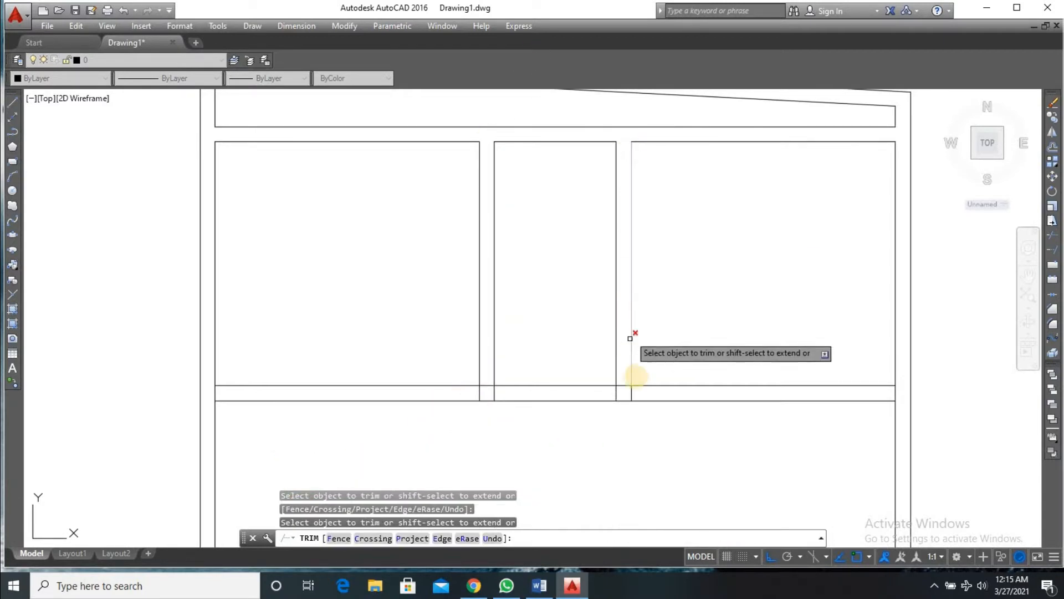
left_click(624, 385)
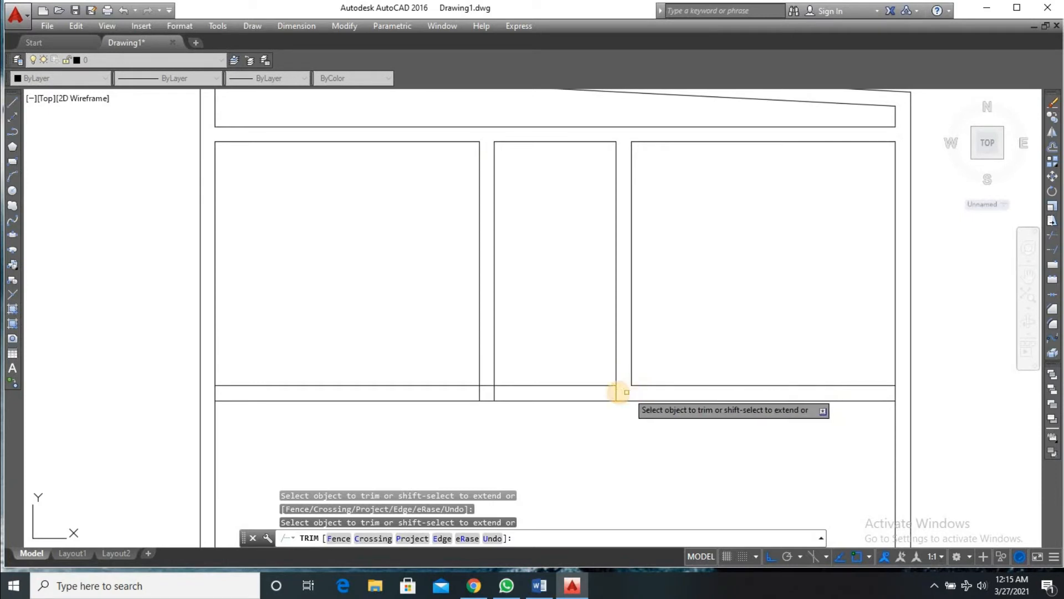
left_click(617, 393)
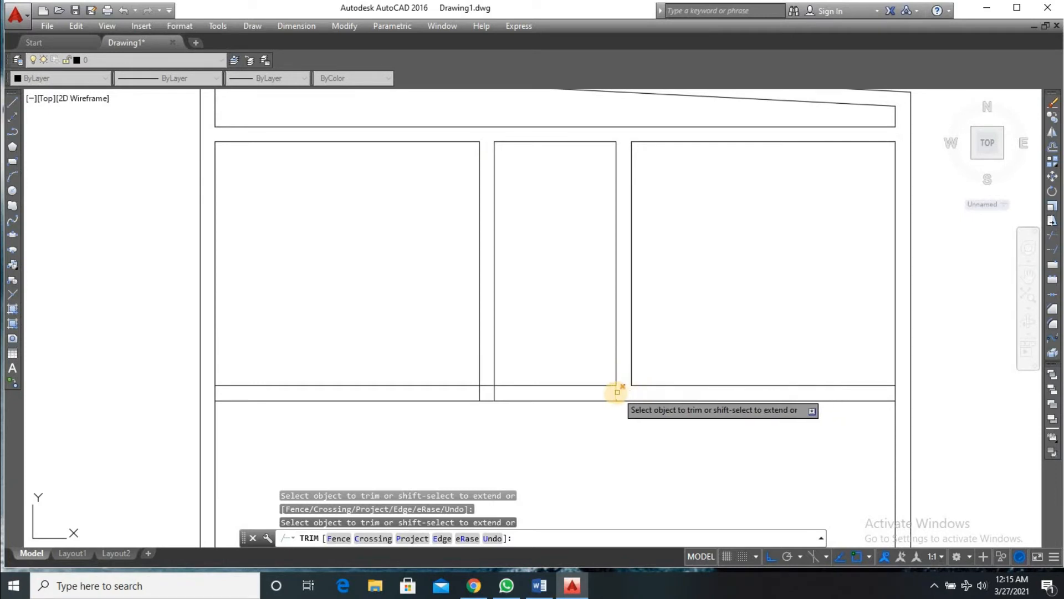
left_click(480, 393)
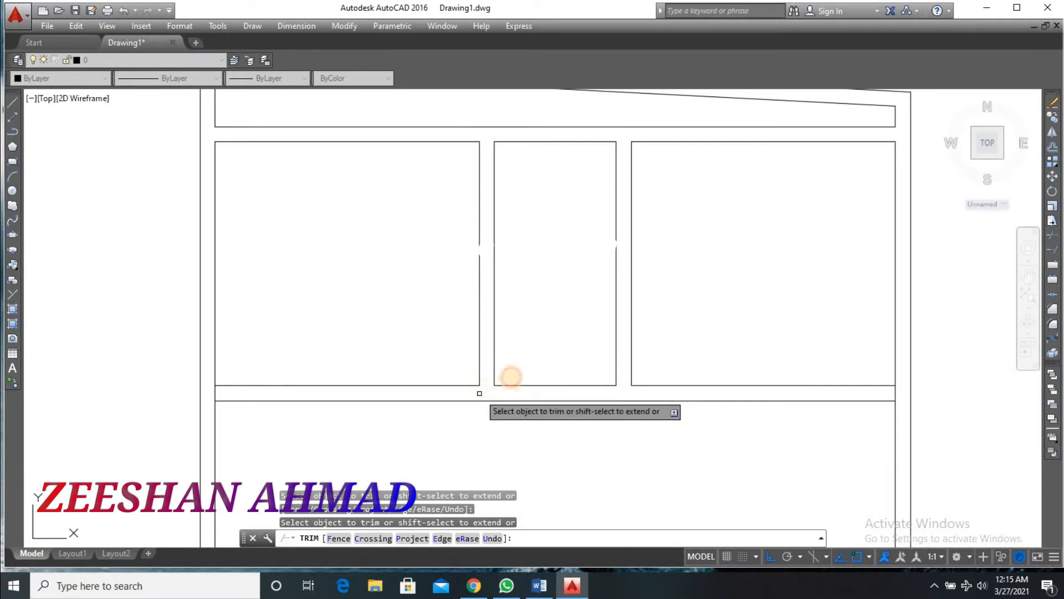
scroll(495, 374, "down", 4)
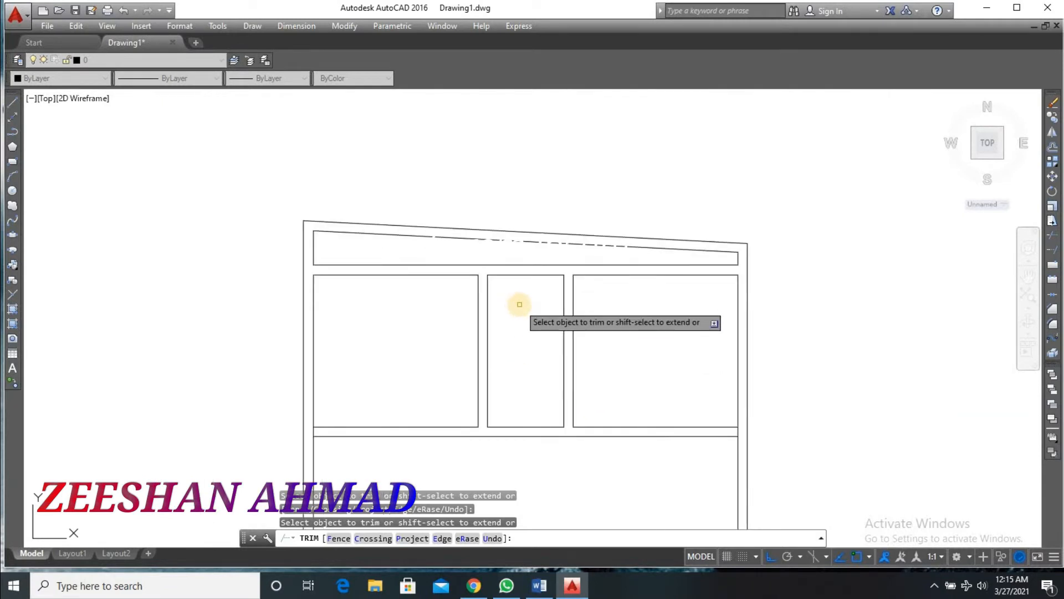
key("Return")
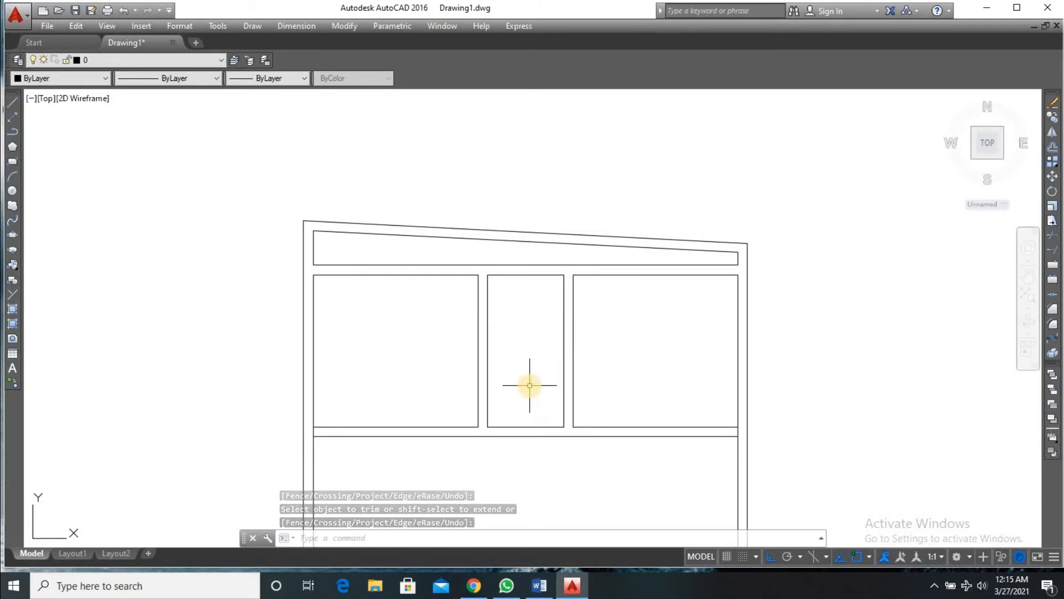
type("o")
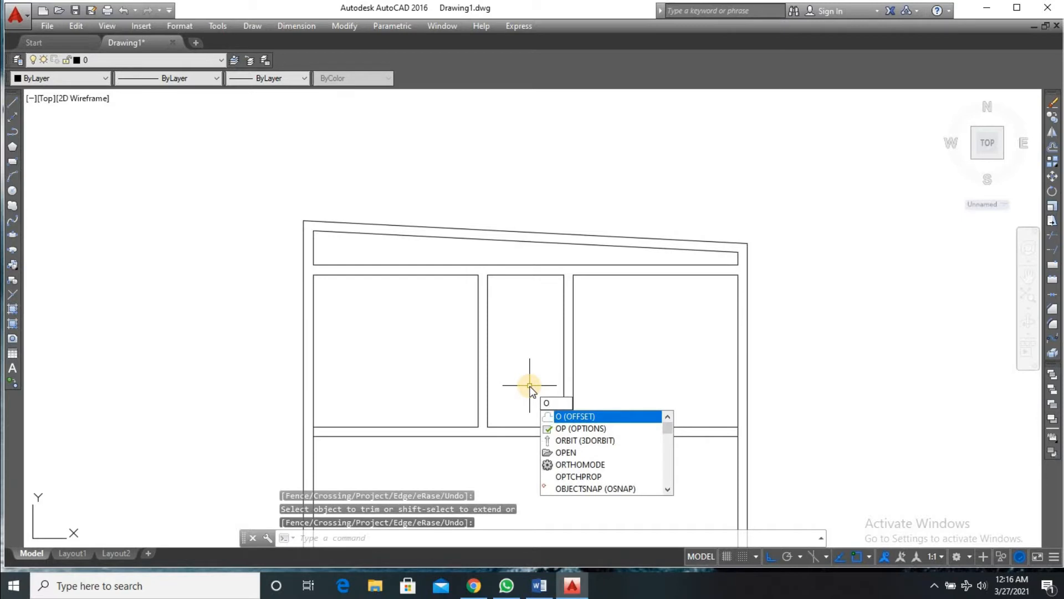
key("Return")
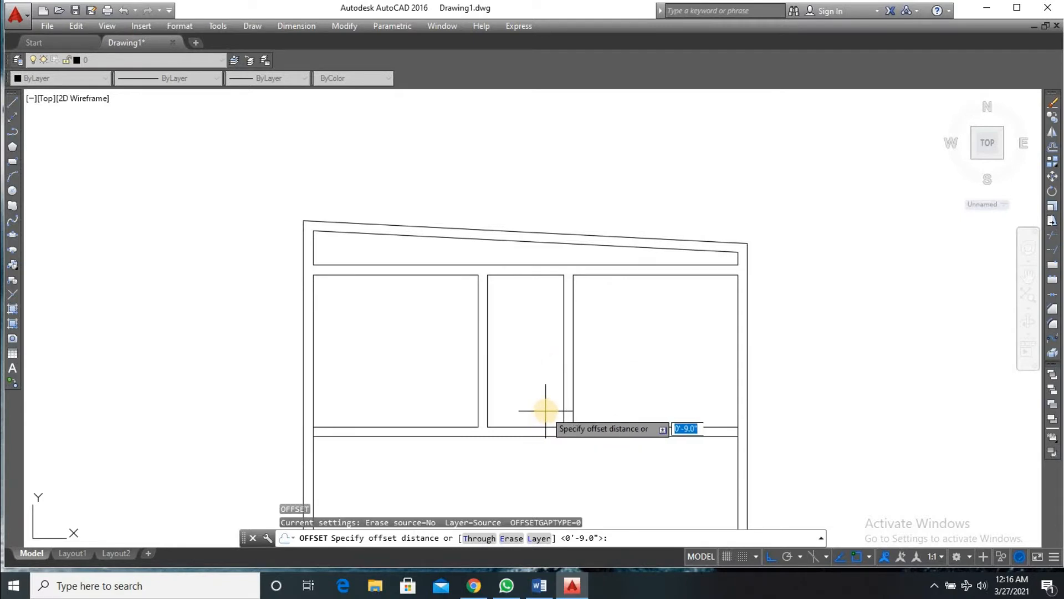
key("Escape")
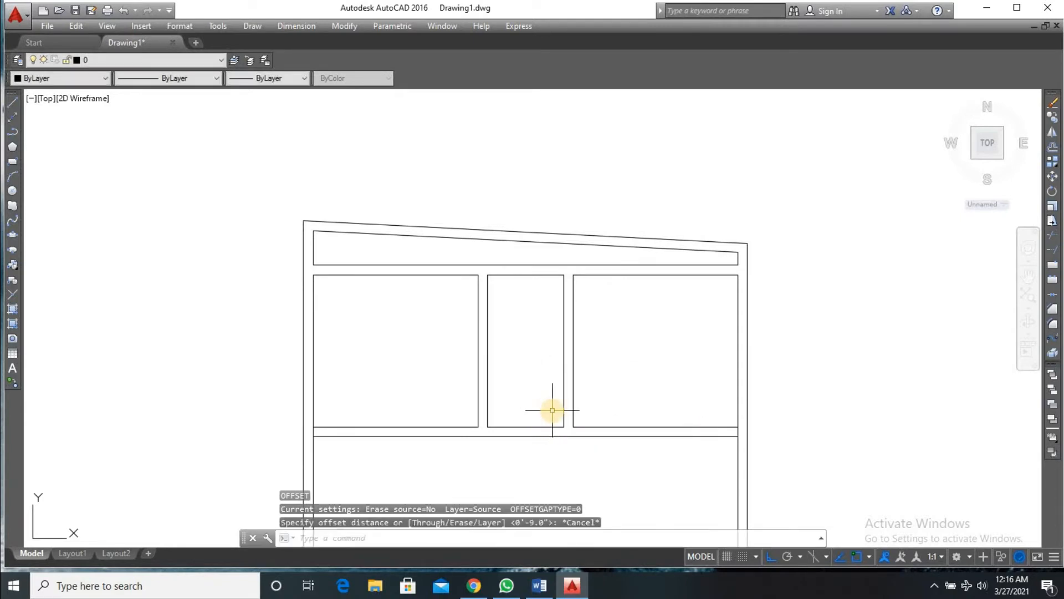
- Copy the bottom line of the narrow middle room from its right endpoint up to the midpoint of the room's right side
type("ct ")
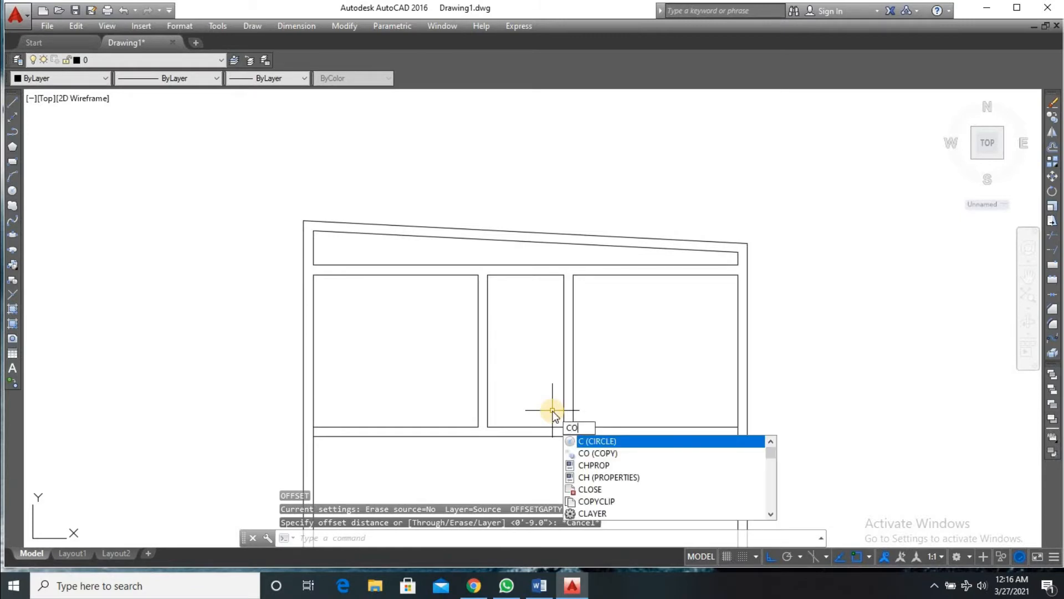
type("o")
key("Return")
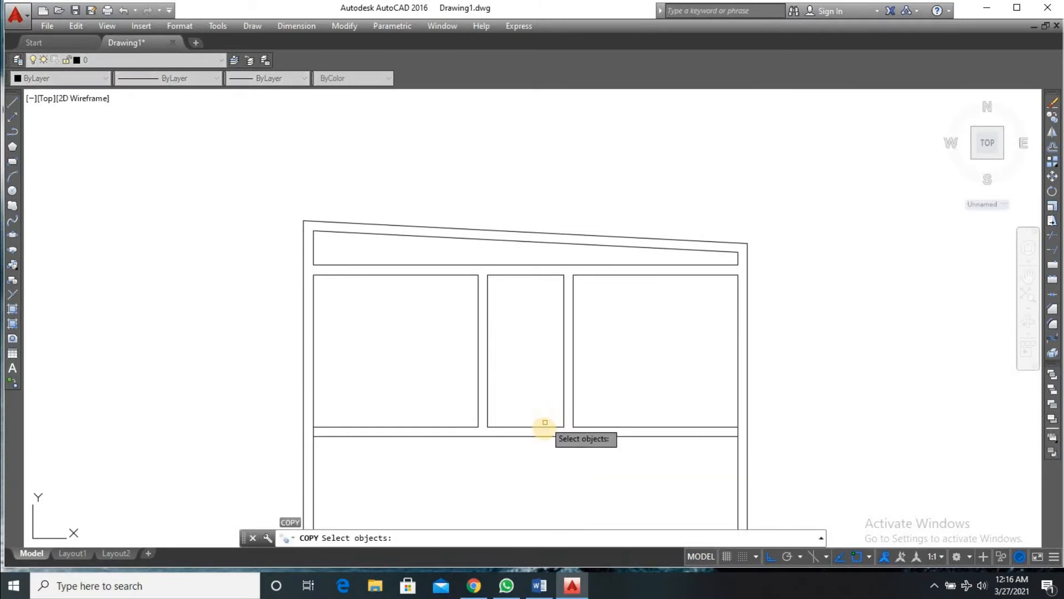
left_click(545, 426)
key("Return")
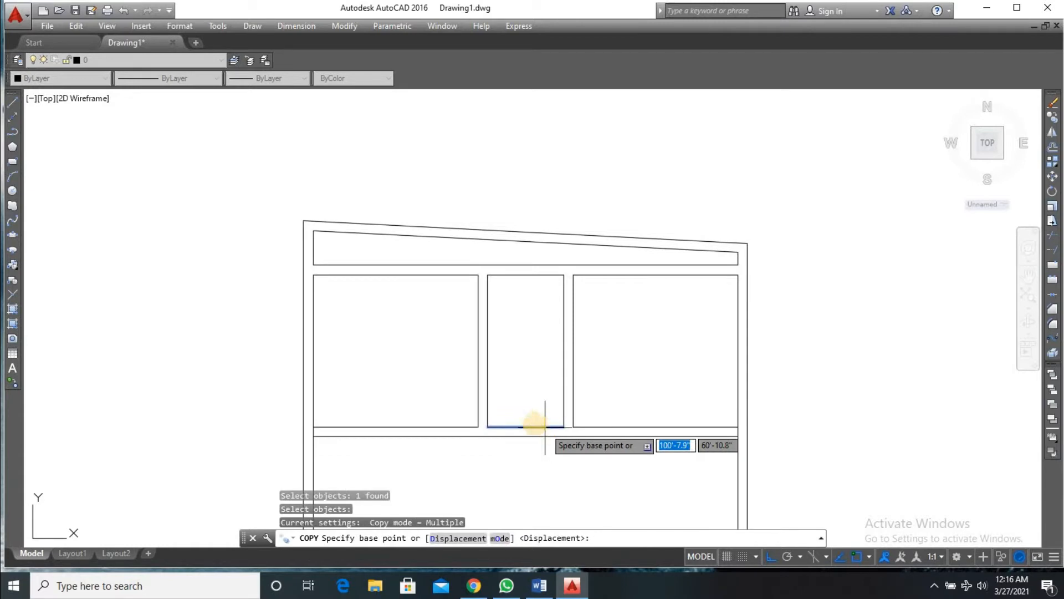
left_click(564, 427)
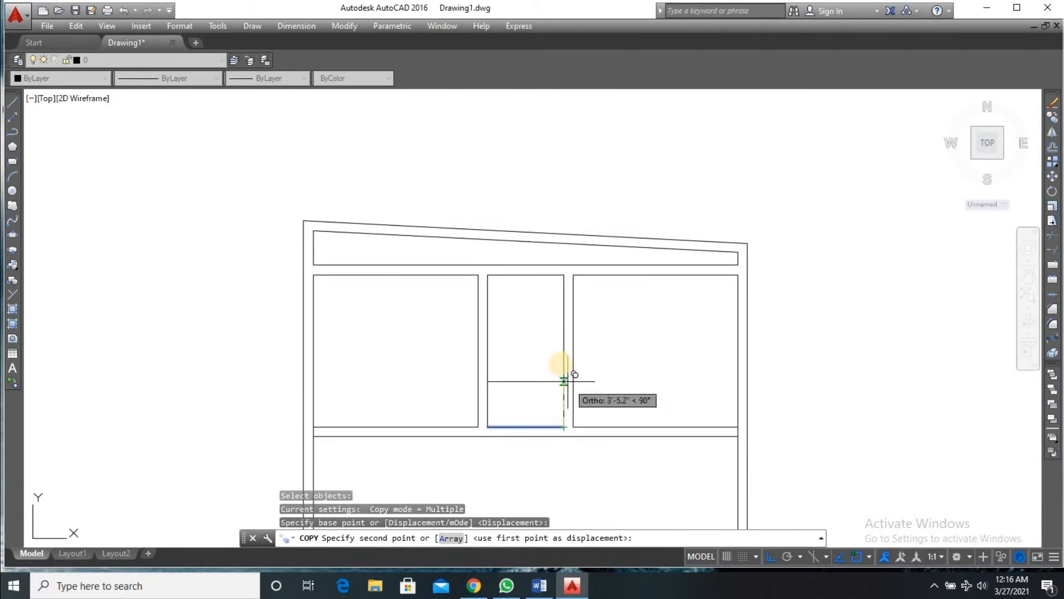
left_click(564, 350)
key("Return")
- Offset the copied line across the middle room 4.5" upward and 4.5" downward
type("o")
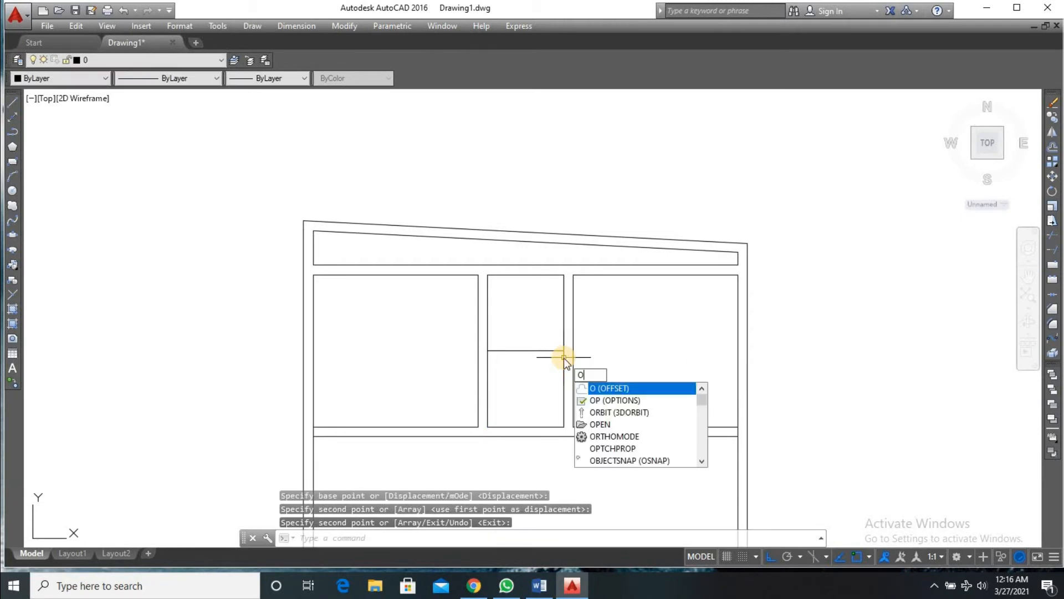
key("Return")
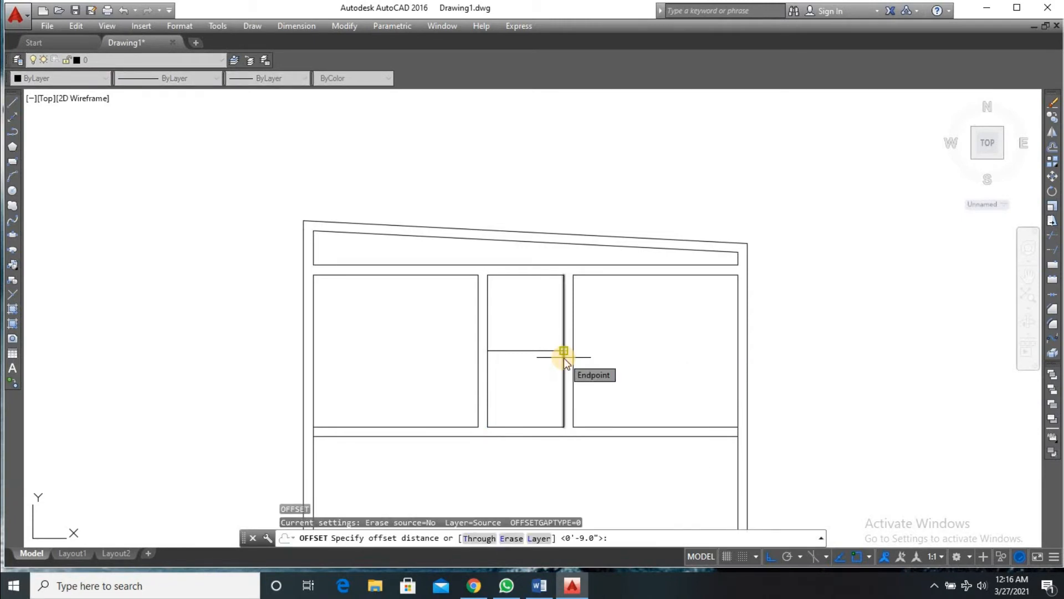
type("4")
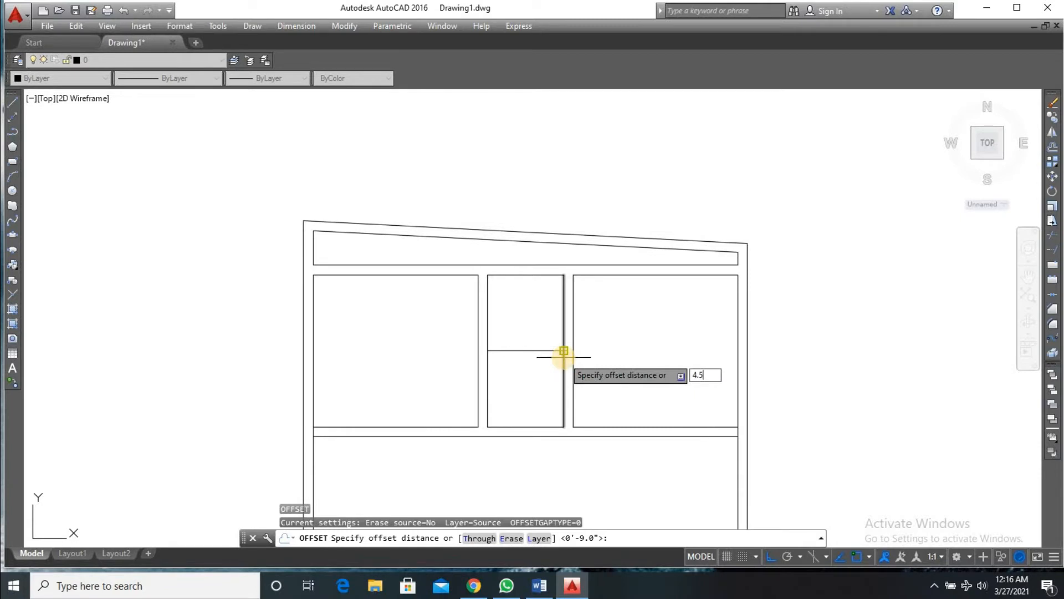
type(".5")
key("Return")
left_click(545, 350)
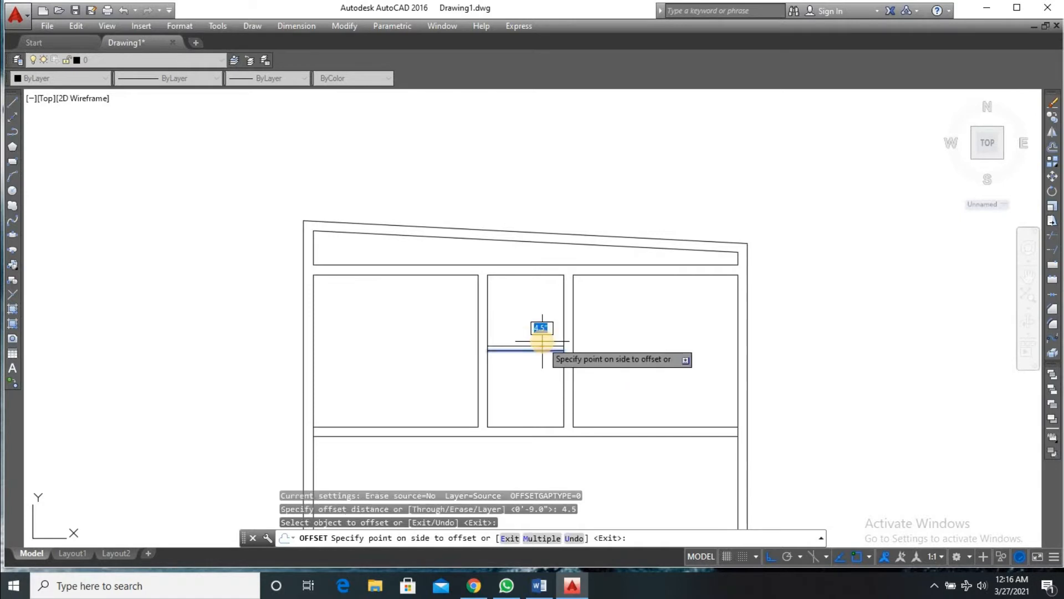
left_click(542, 342)
left_click(535, 349)
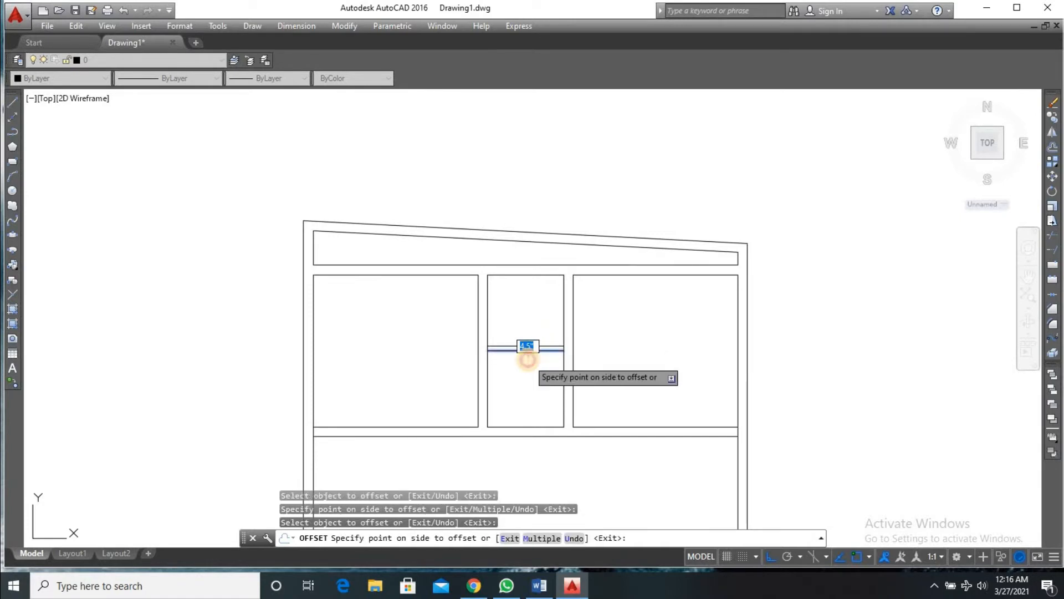
left_click(527, 359)
key("Return")
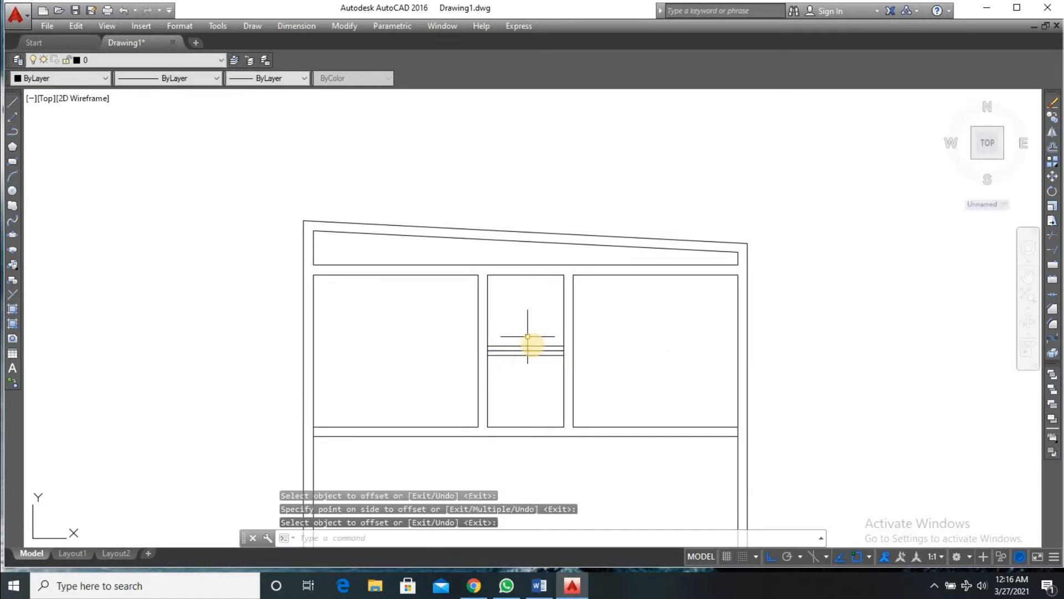
- Delete the centre line between the two offset lines in the middle room
scroll(527, 357, "up", 4)
left_click(527, 364)
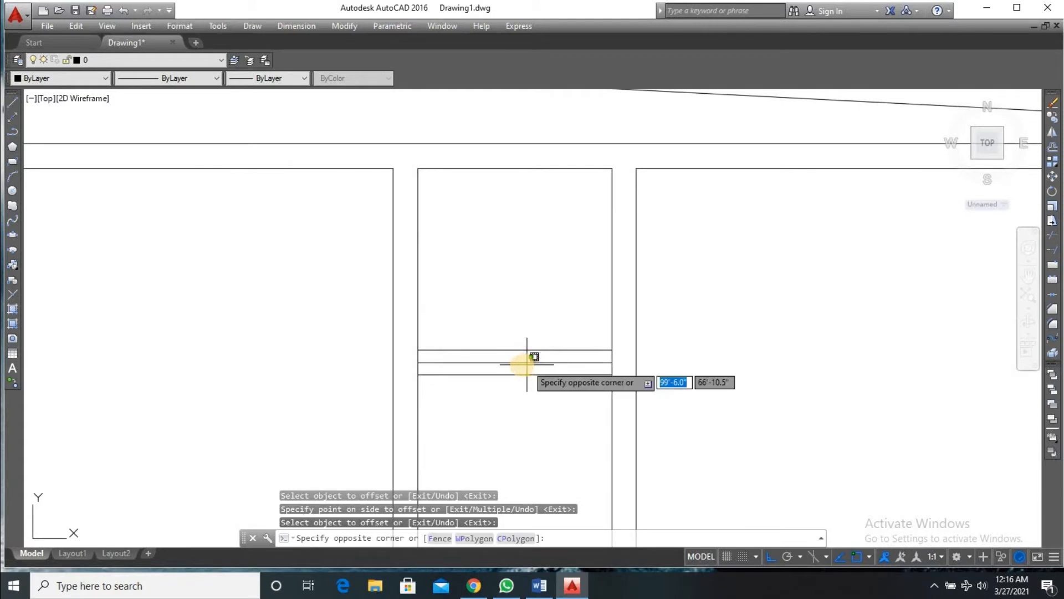
left_click(509, 361)
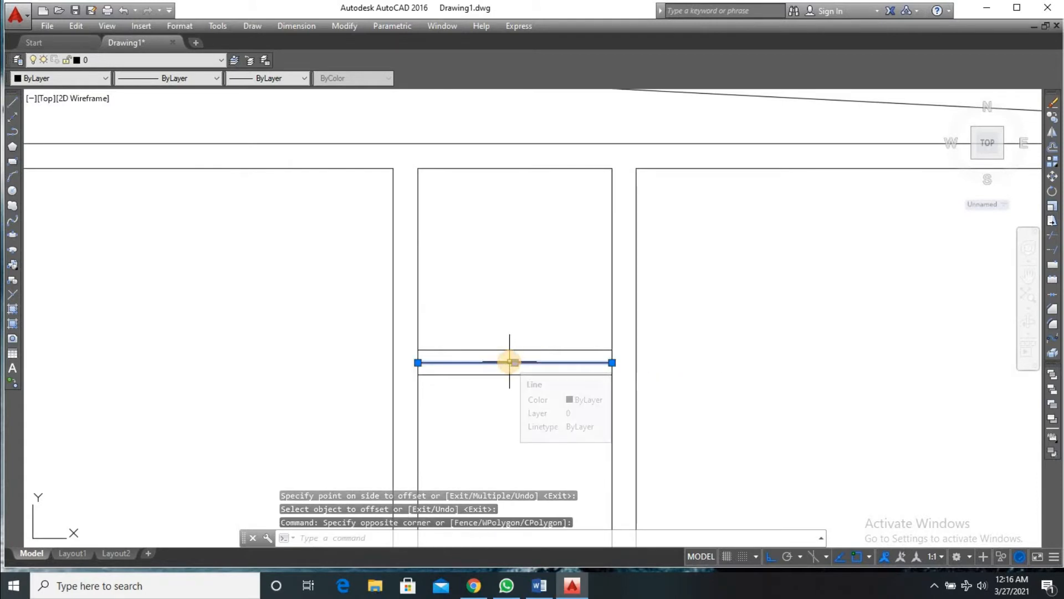
key("Delete")
scroll(509, 361, "down", 2)
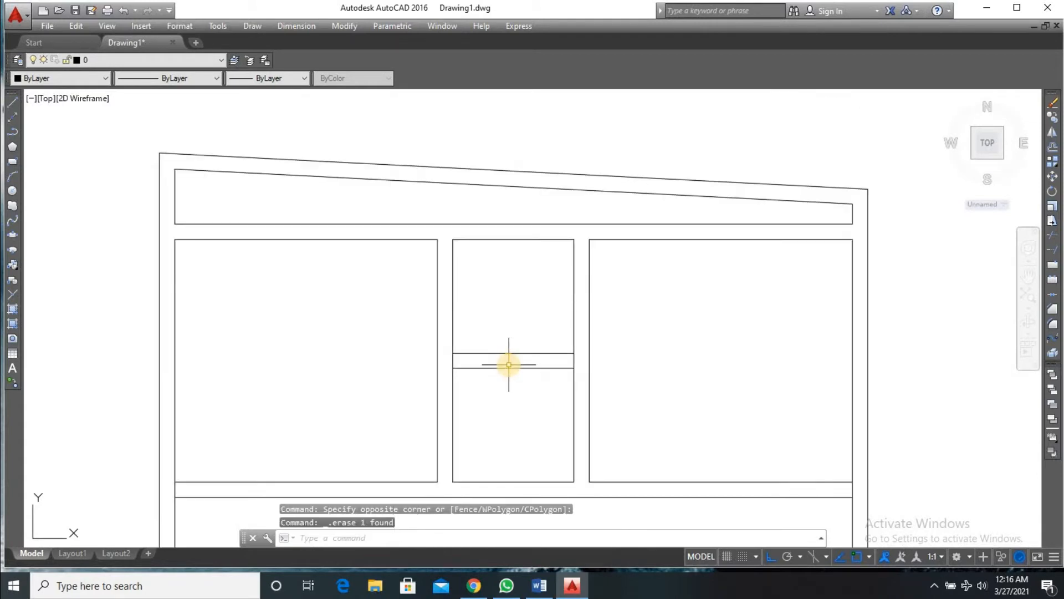
- Trim the middle room's side lines between the two lines of the new cross wall to join it to both partitions
key("Return")
key("Return")
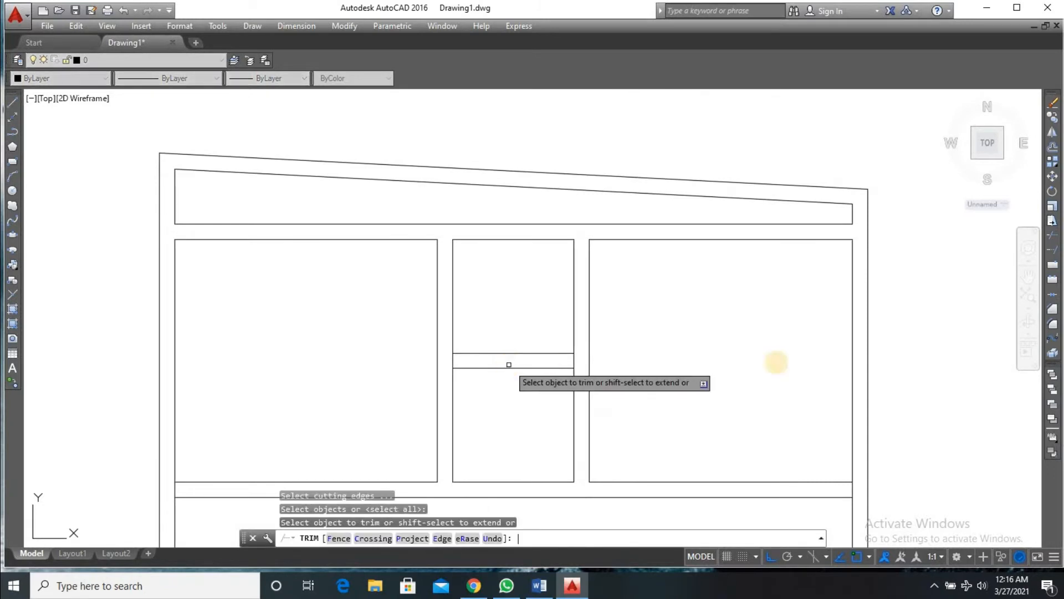
scroll(467, 350, "up", 3)
left_click(420, 334)
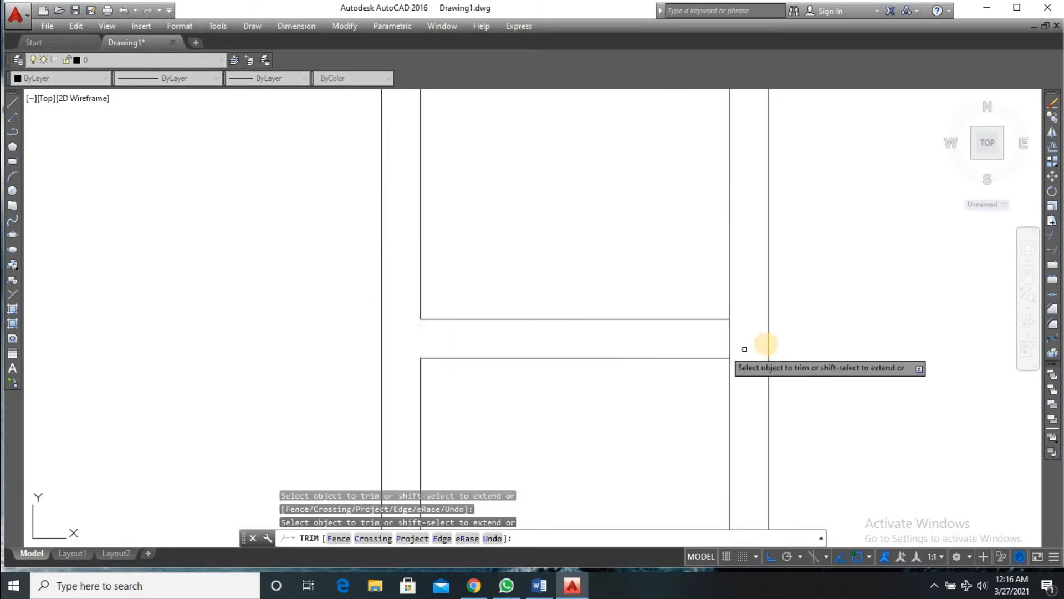
scroll(729, 337, "down", 5)
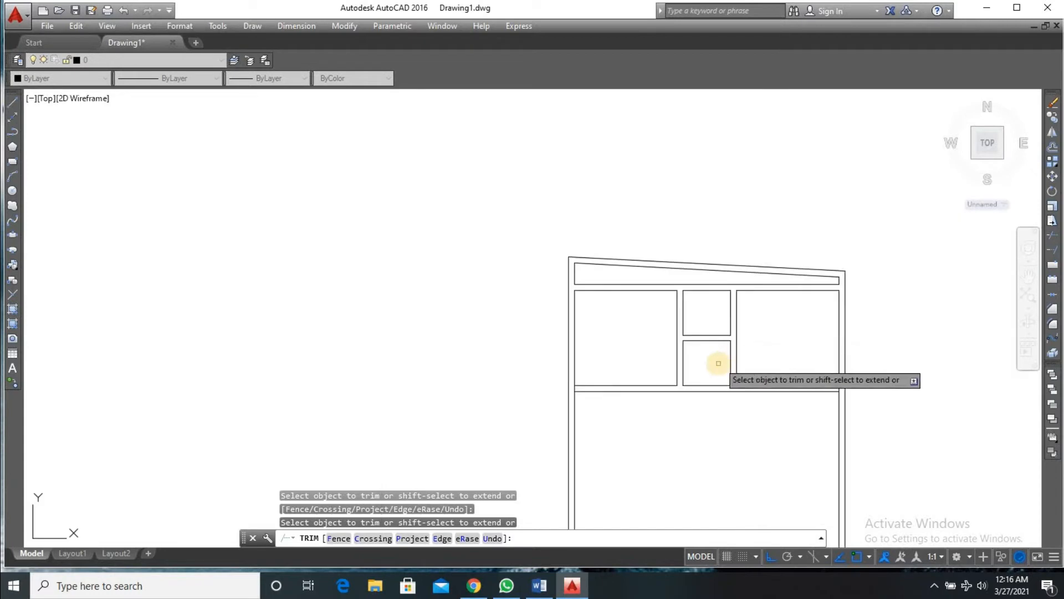
- Draw a line across the right partition wall from the right room's top-left corner to the upper middle room's top-right corner
scroll(715, 358, "up", 3)
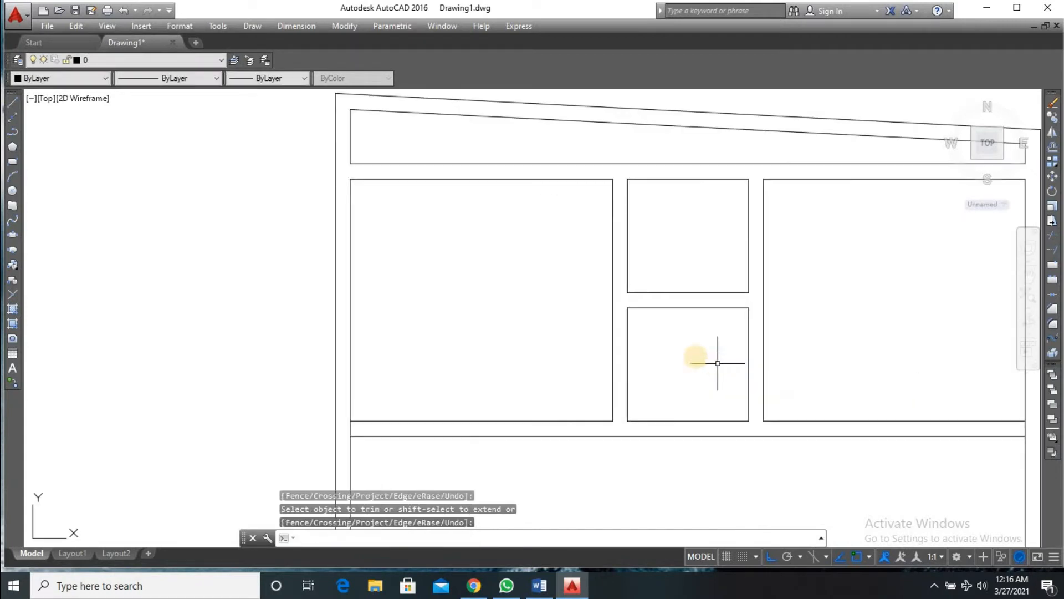
key("Return")
scroll(787, 301, "down", 2)
scroll(748, 308, "up", 2)
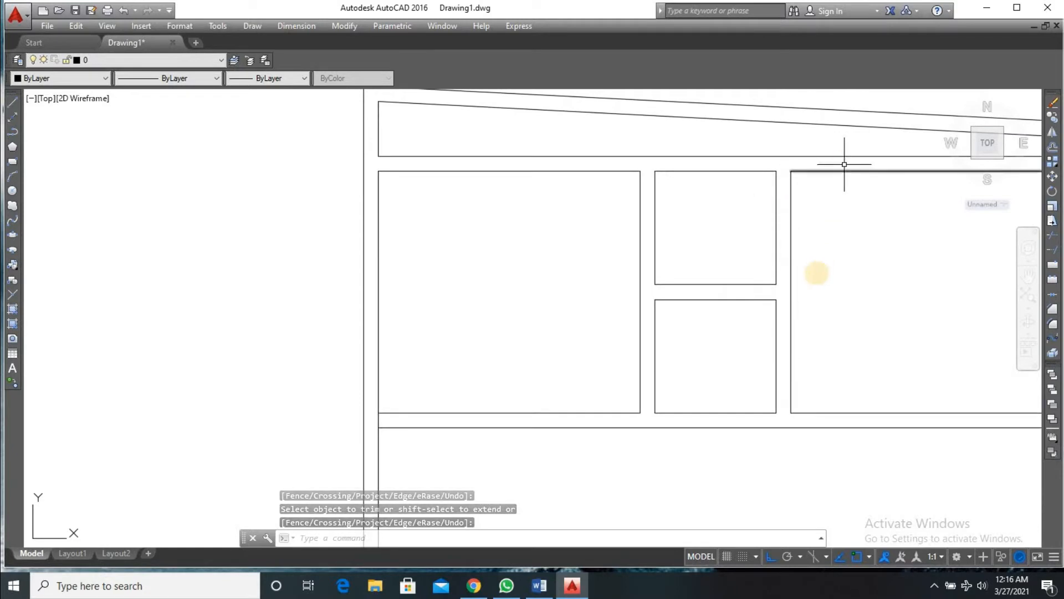
scroll(878, 280, "down", 2)
scroll(997, 267, "up", 2)
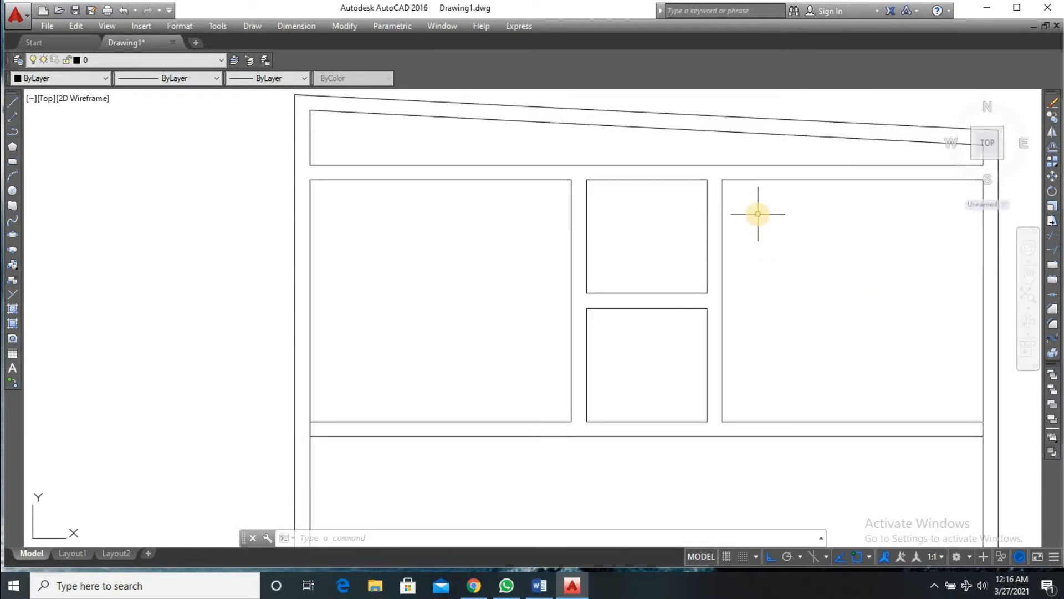
key("Return")
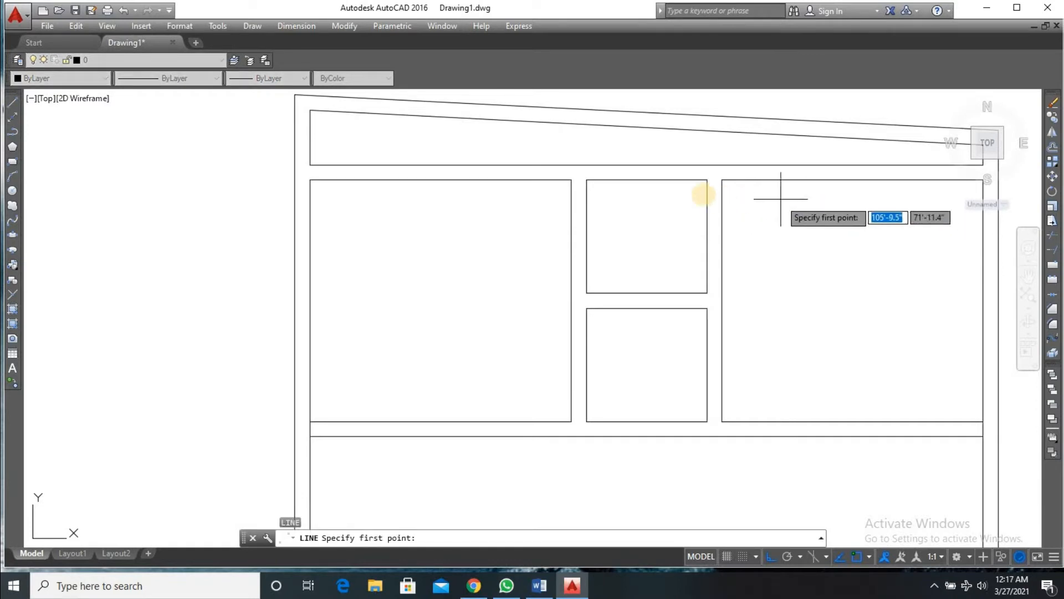
left_click(721, 180)
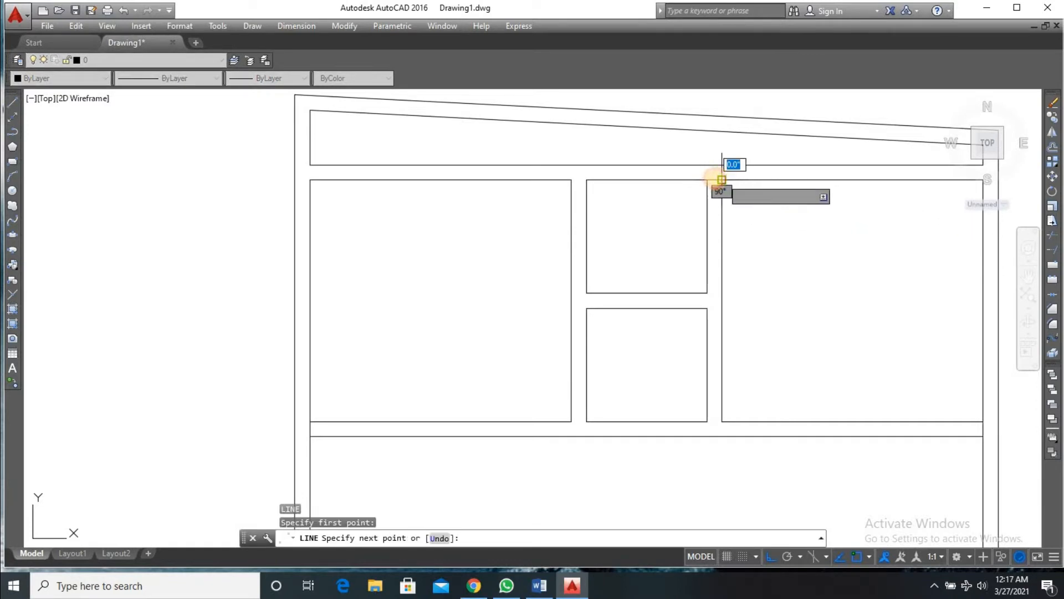
left_click(707, 179)
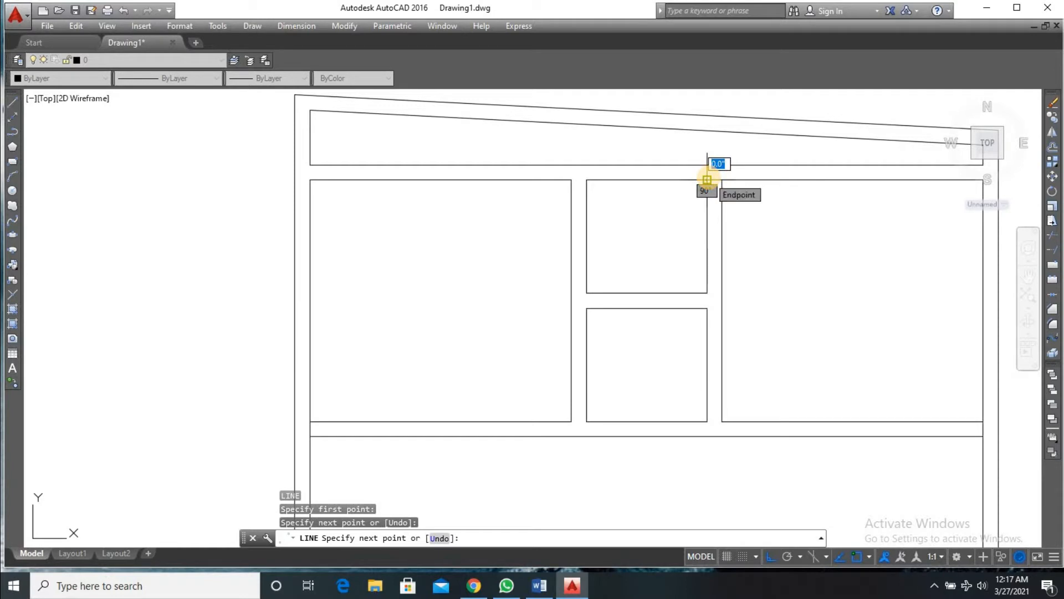
key("Return")
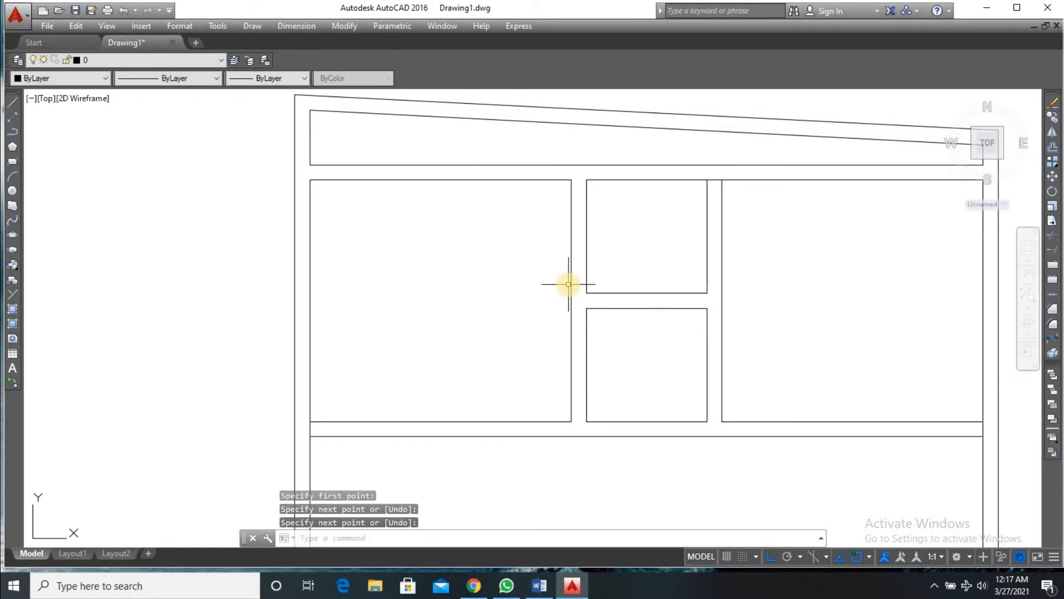
- Draw a line across the left partition wall from the left room's side to the lower middle room's top-left corner
key("Return")
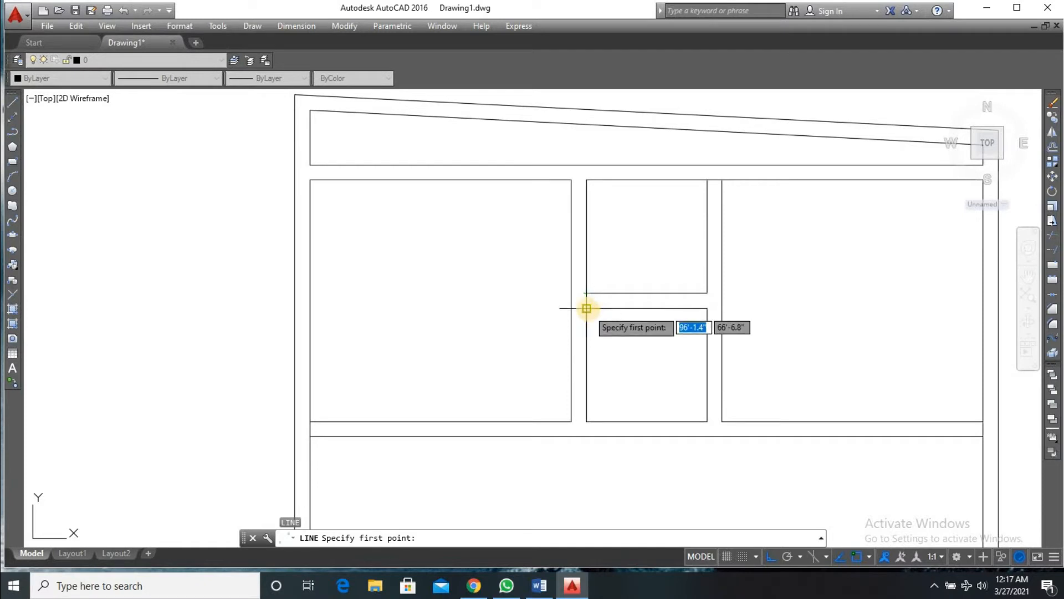
left_click(572, 308)
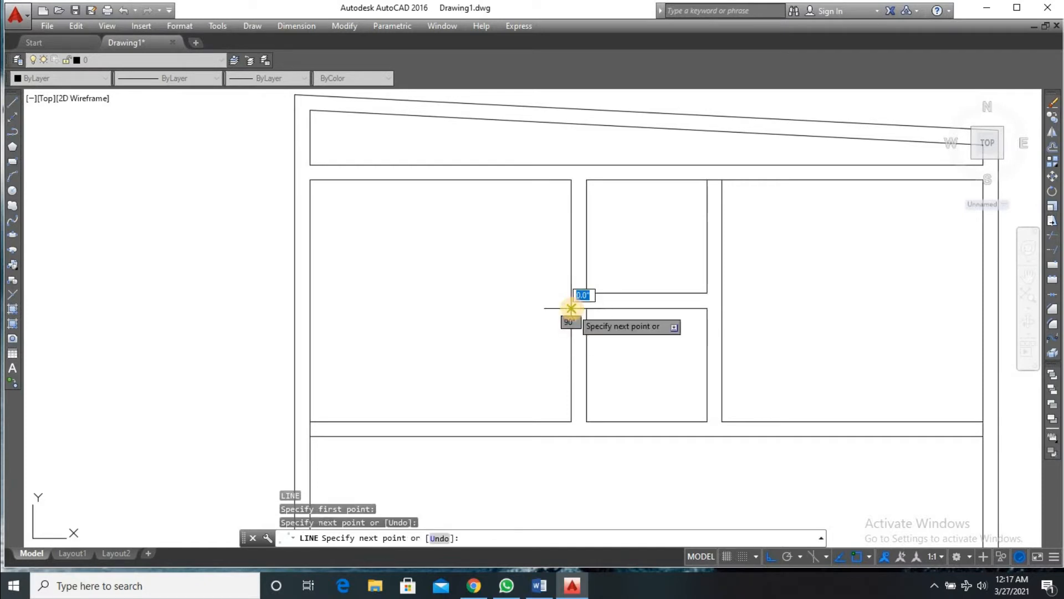
left_click(586, 308)
key("Return")
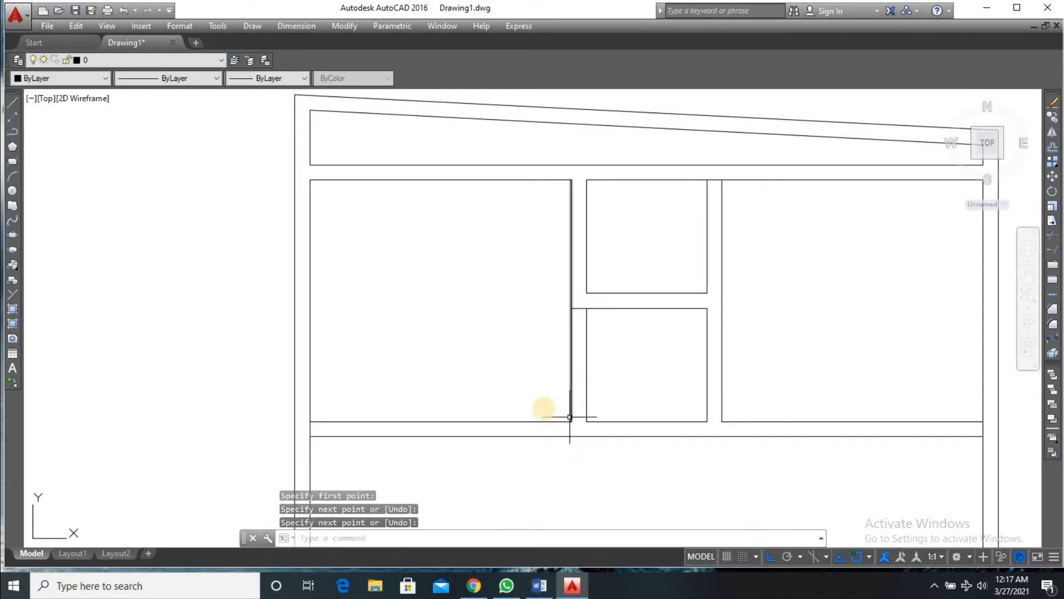
- Draw a vertical line across the horizontal wall below, starting at the left room's bottom-right corner
key("Return")
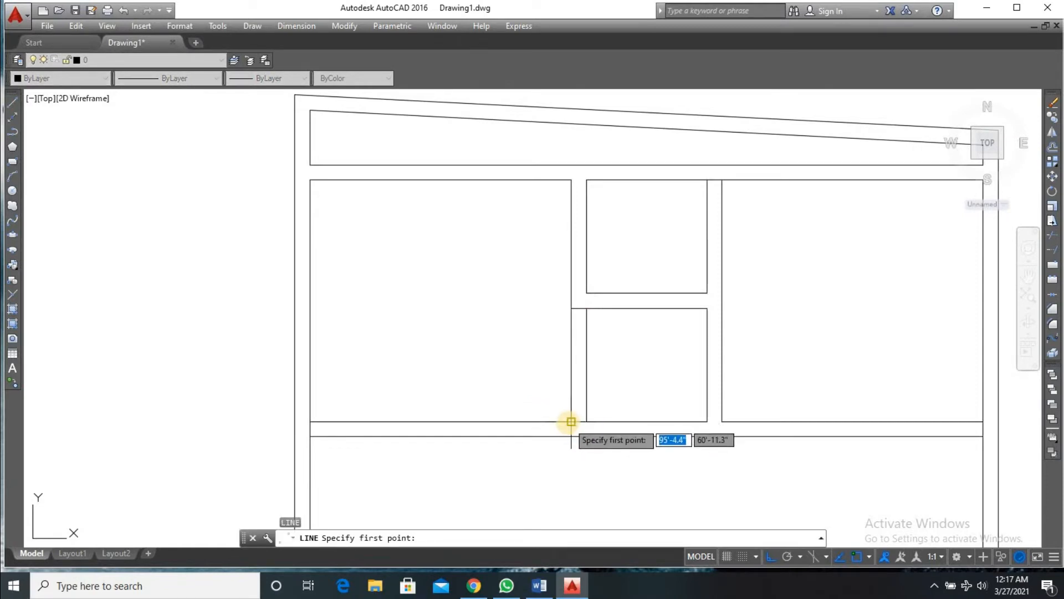
left_click(571, 421)
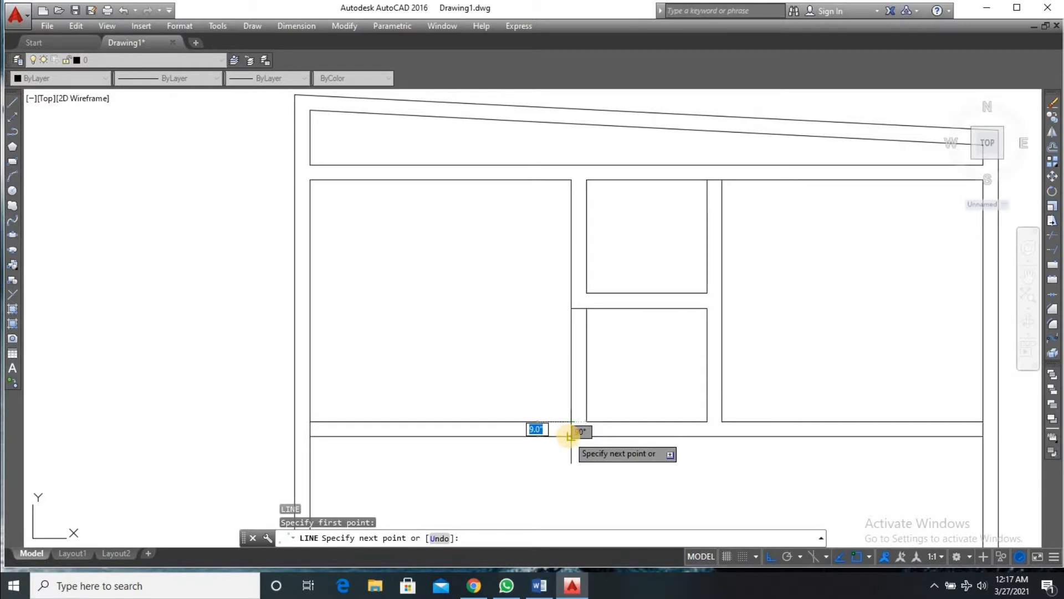
left_click(570, 436)
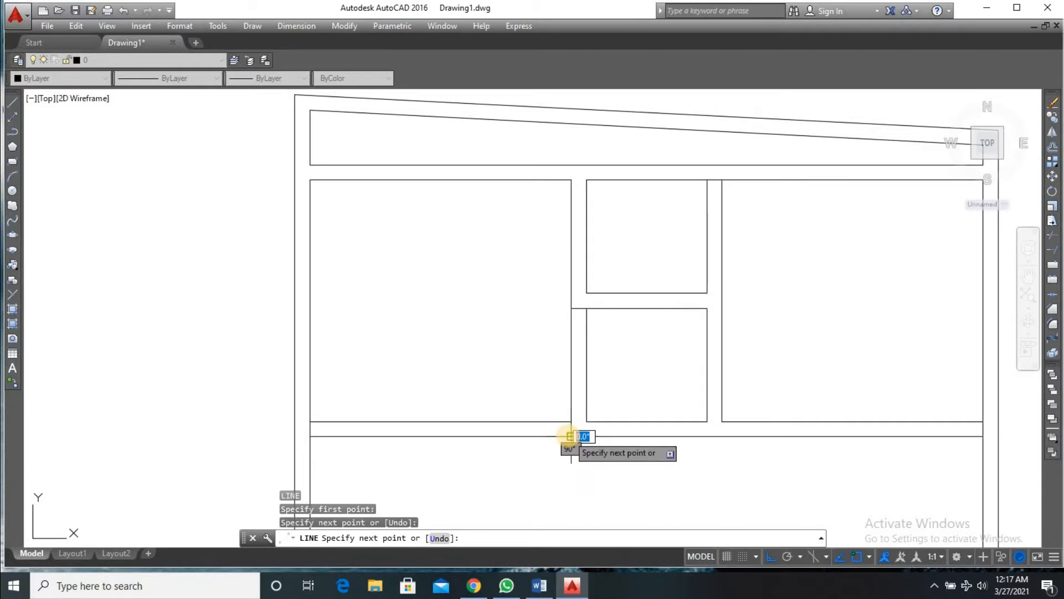
key("Return")
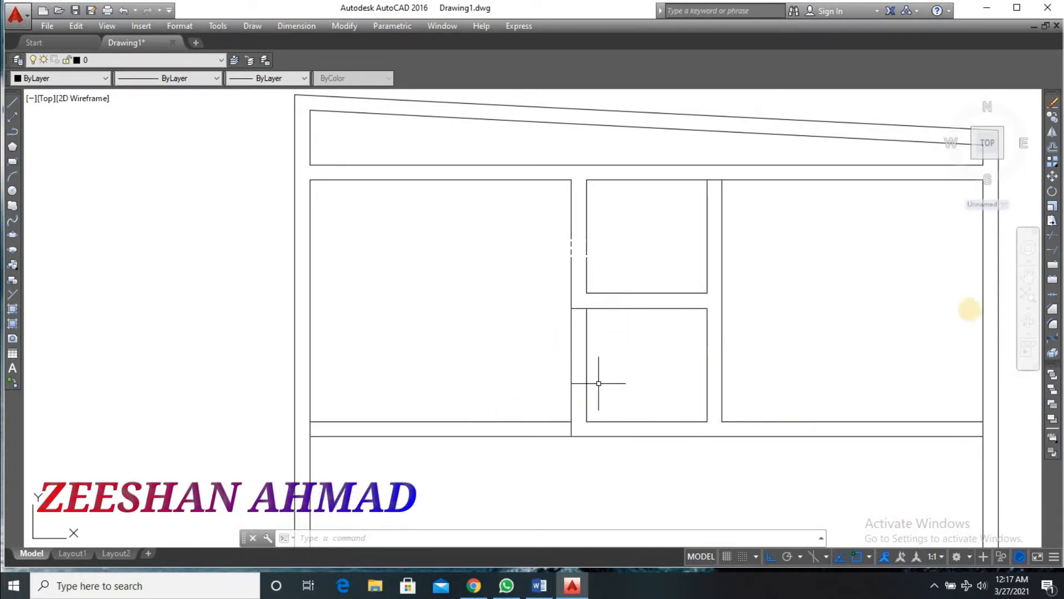
- Offset the short line across the left room's bottom wall 6" to the left, and offset that copy 3' further left
scroll(570, 431, "up", 2)
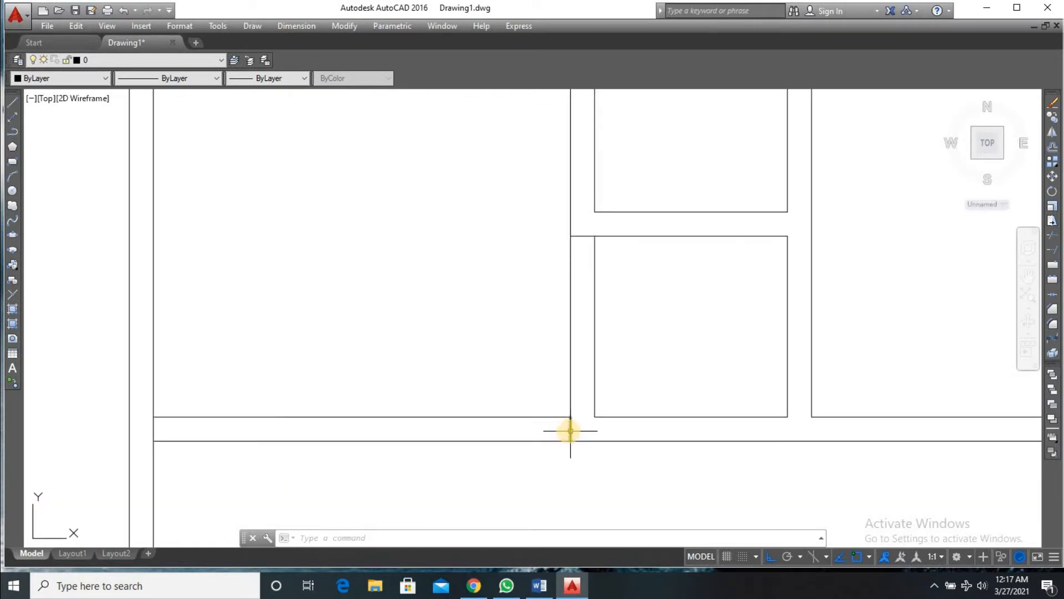
scroll(567, 427, "up", 2)
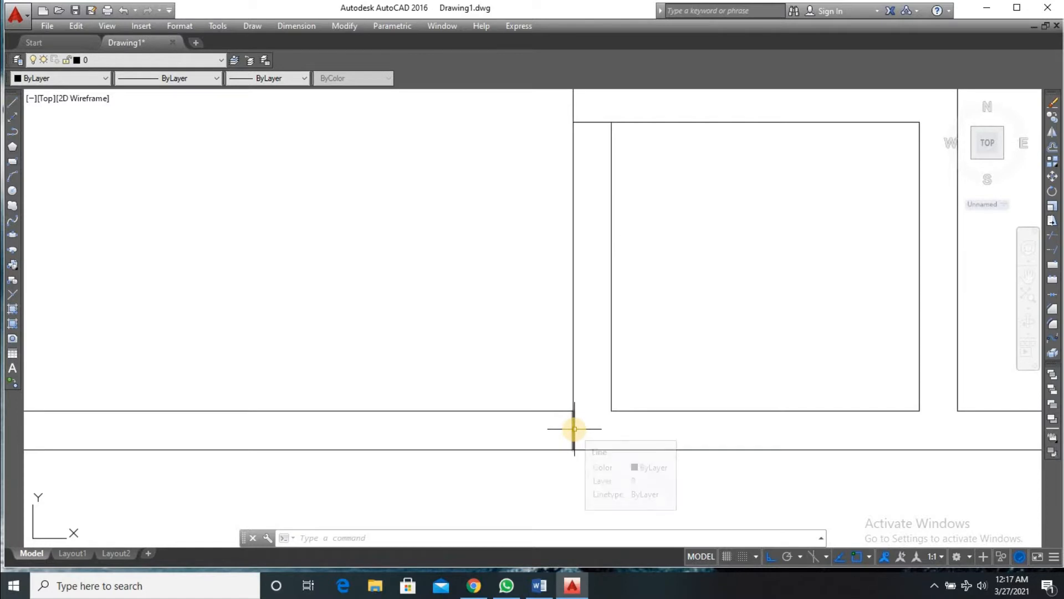
type("o")
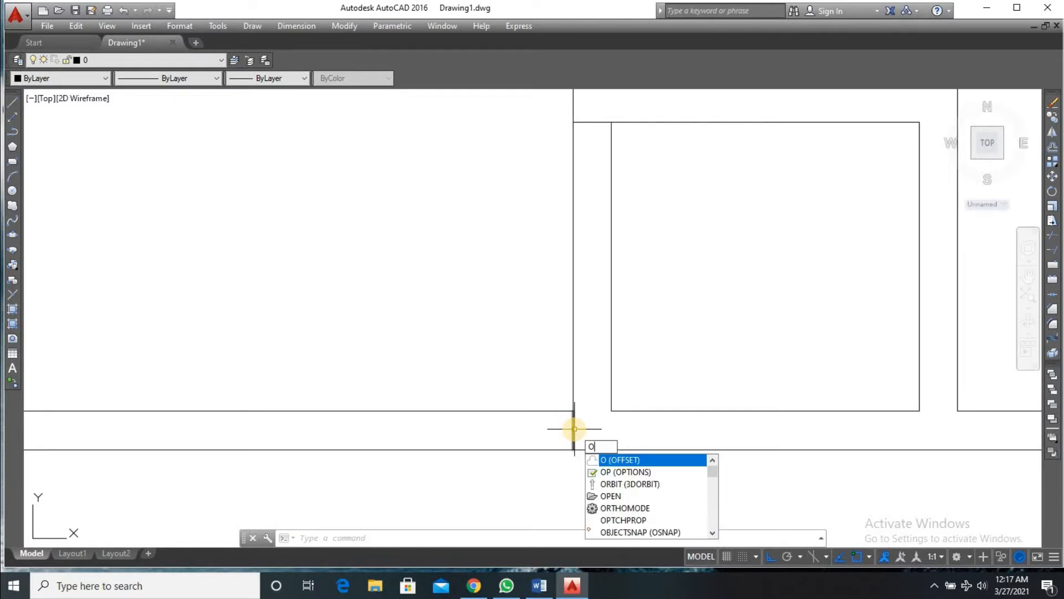
key("Return")
type("6")
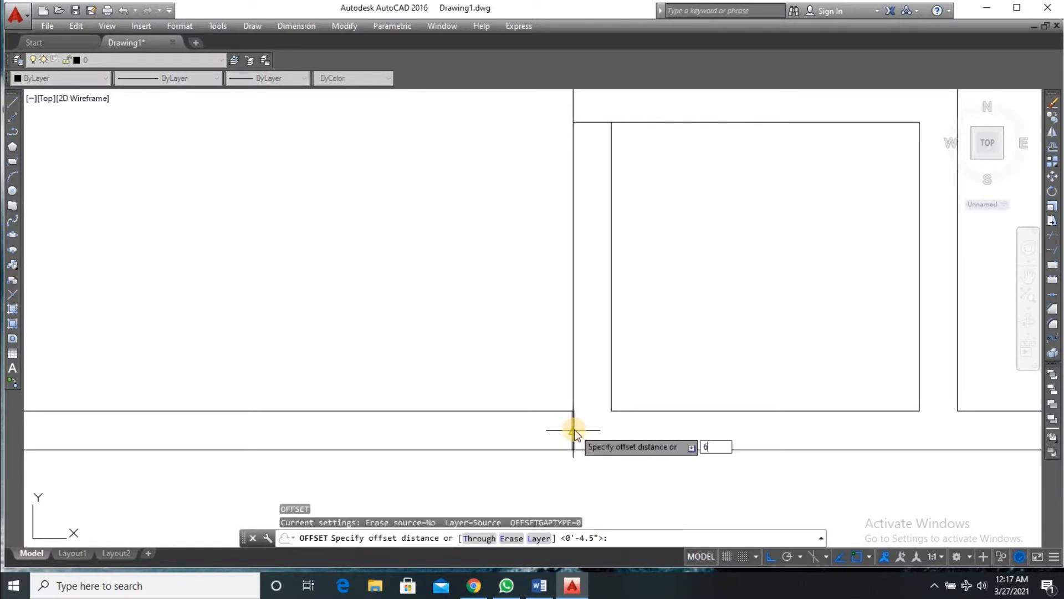
key("Return")
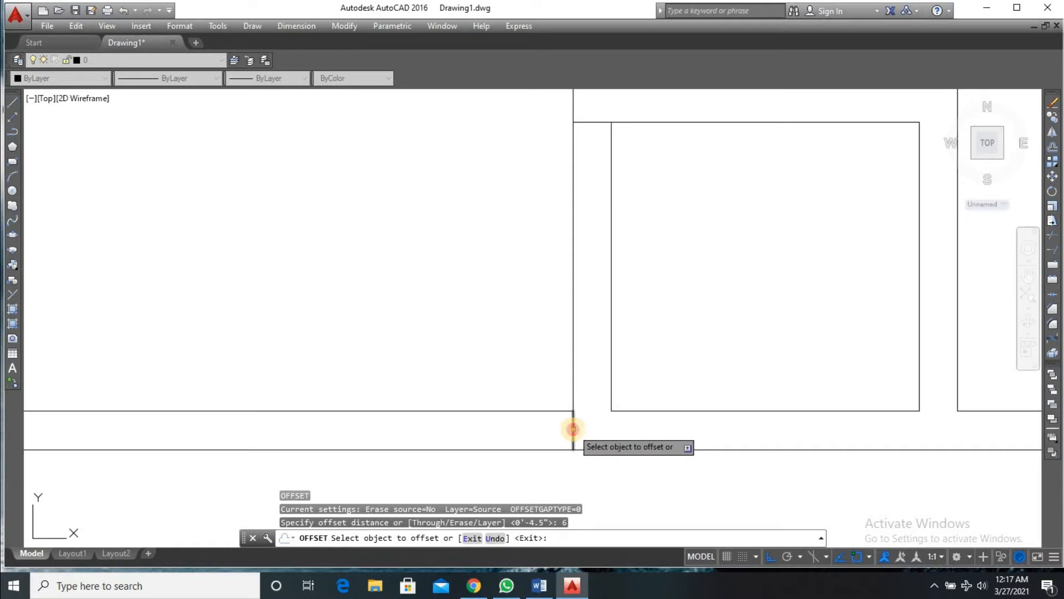
left_click(573, 428)
left_click(537, 432)
left_click(547, 432)
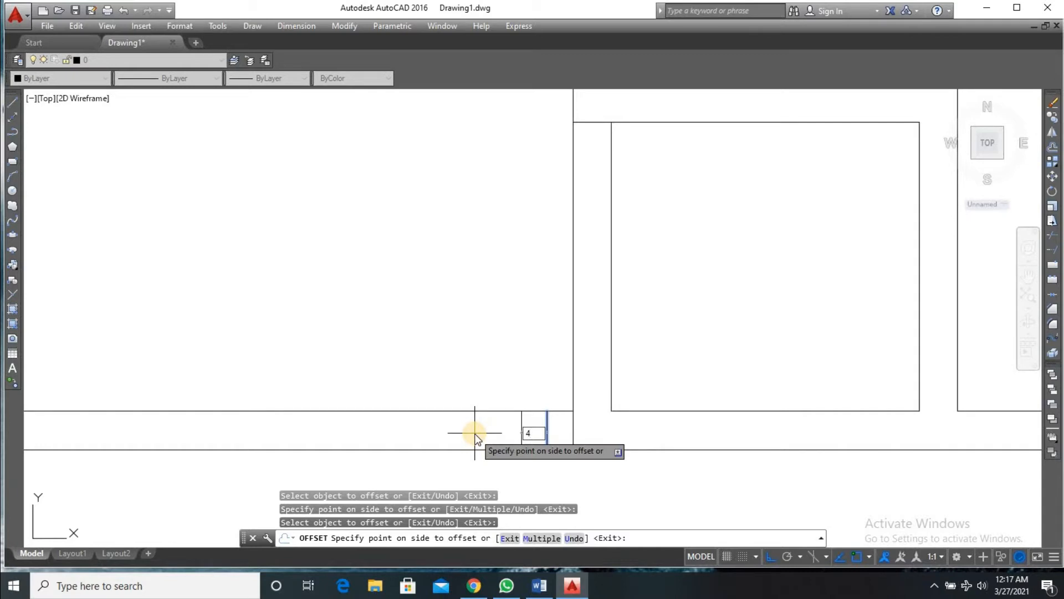
type("3'")
key("Return")
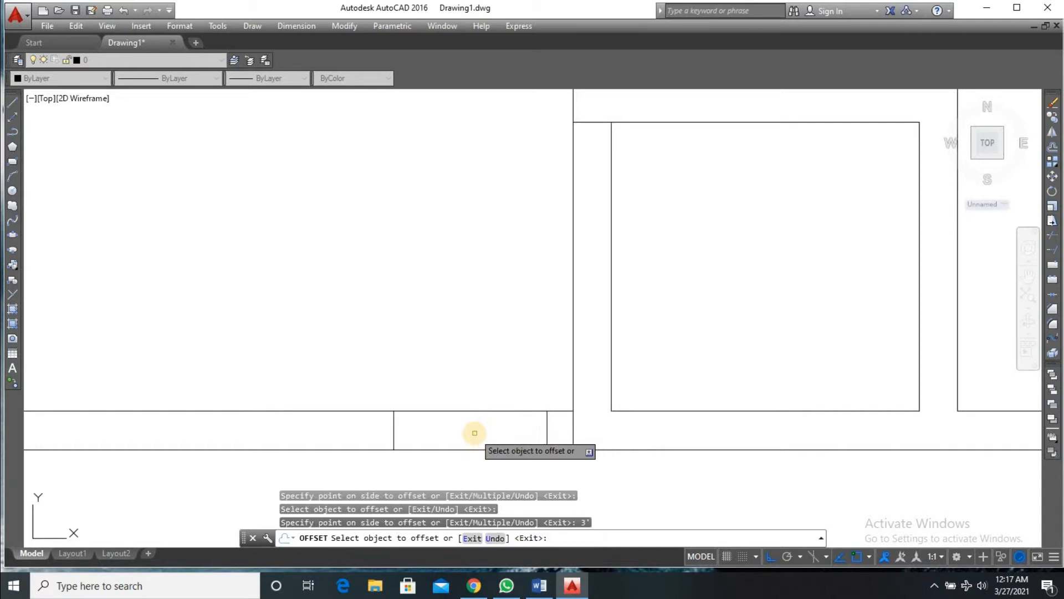
left_click(547, 424)
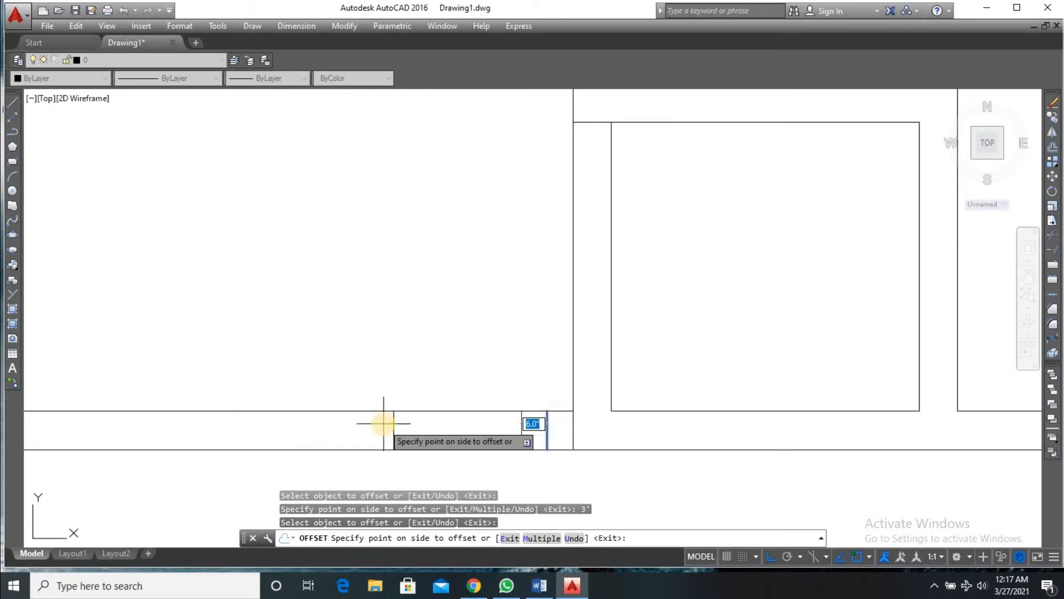
scroll(416, 423, "down", 3)
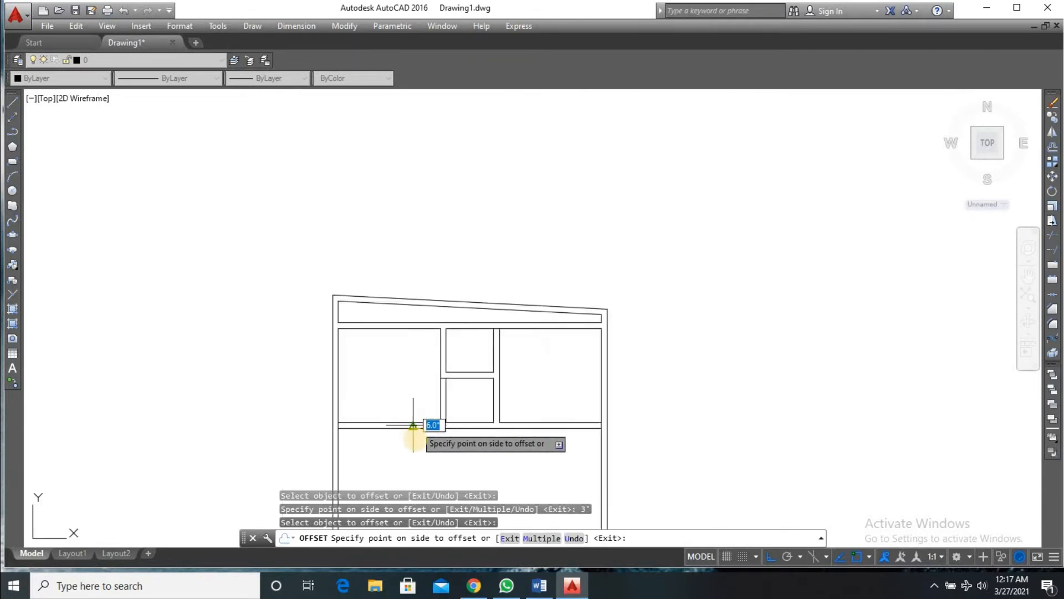
scroll(412, 443, "up", 2)
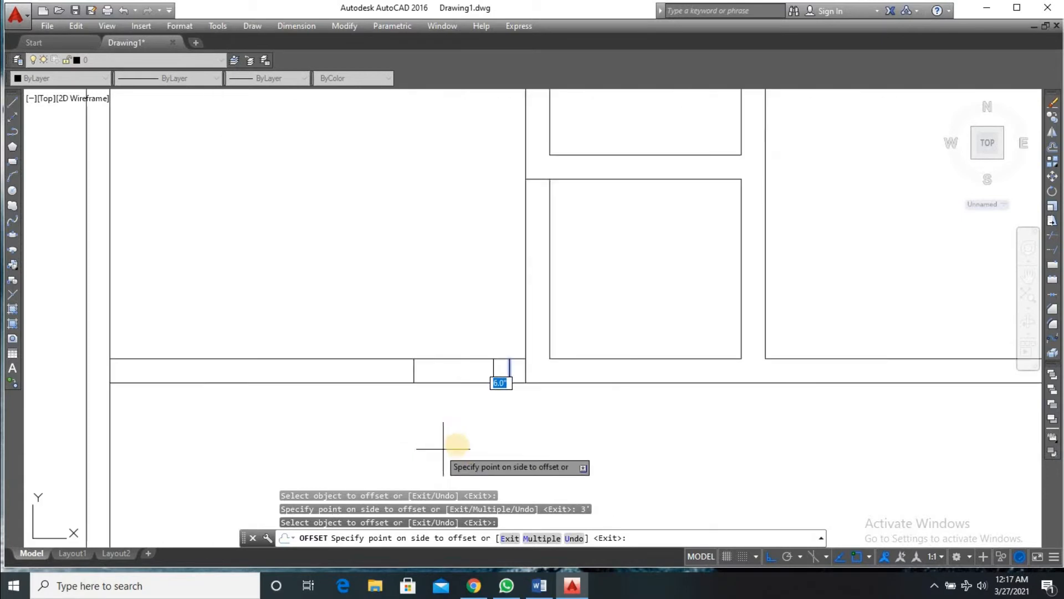
left_click(470, 435)
key("Return")
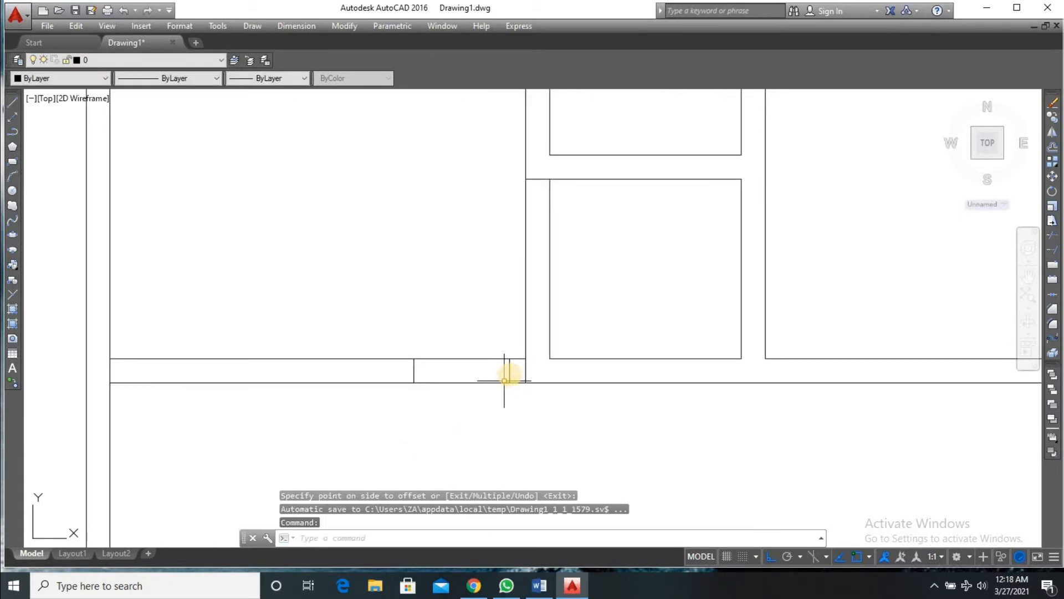
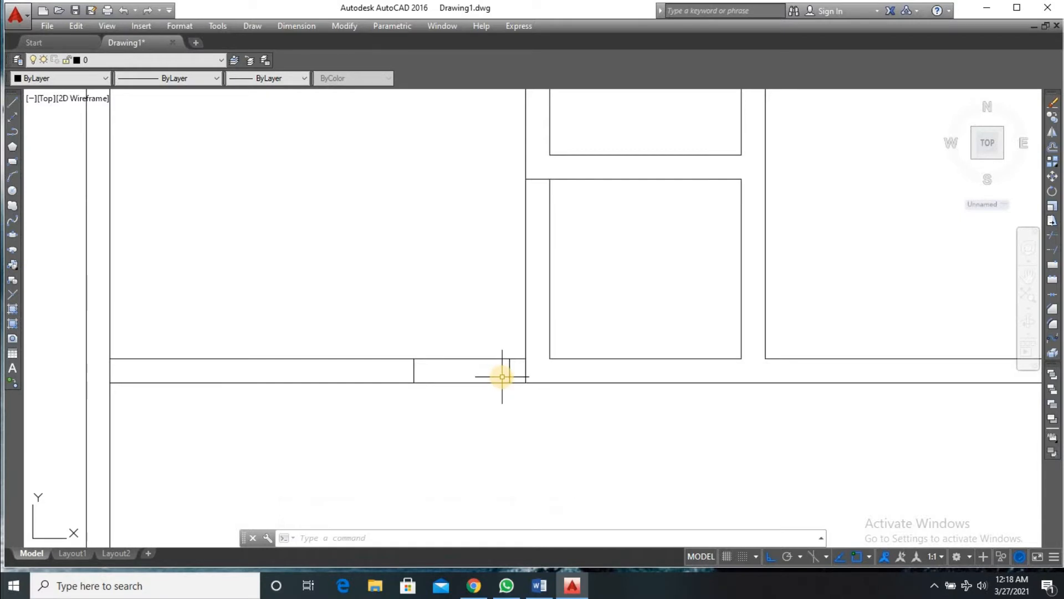
- Draw a horizontal line about 1.1" long leftward from the midpoint of the door opening's right jamb line
scroll(509, 374, "up", 2)
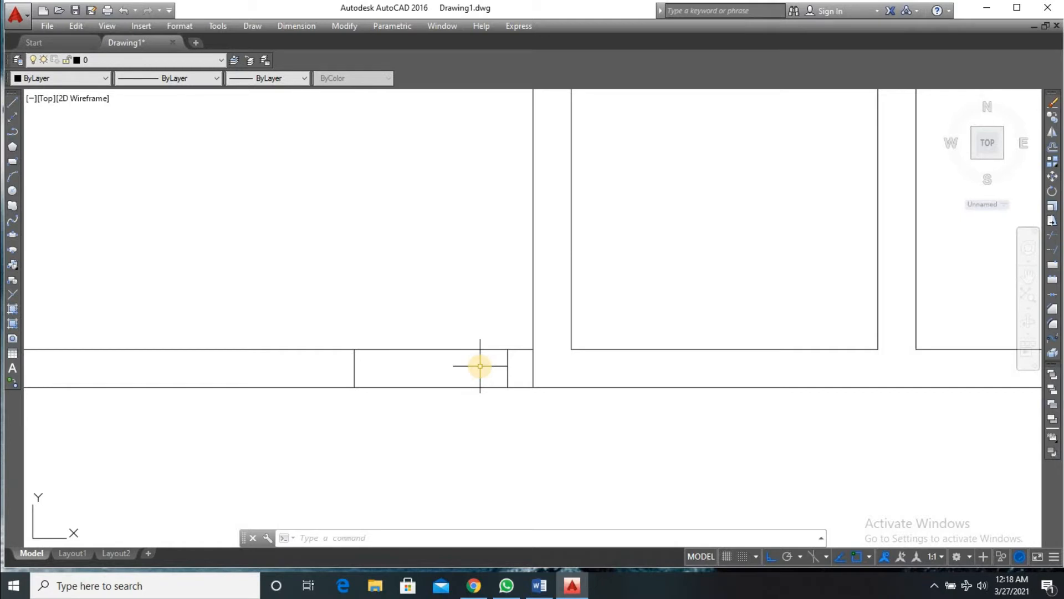
key("Return")
scroll(518, 357, "up", 4)
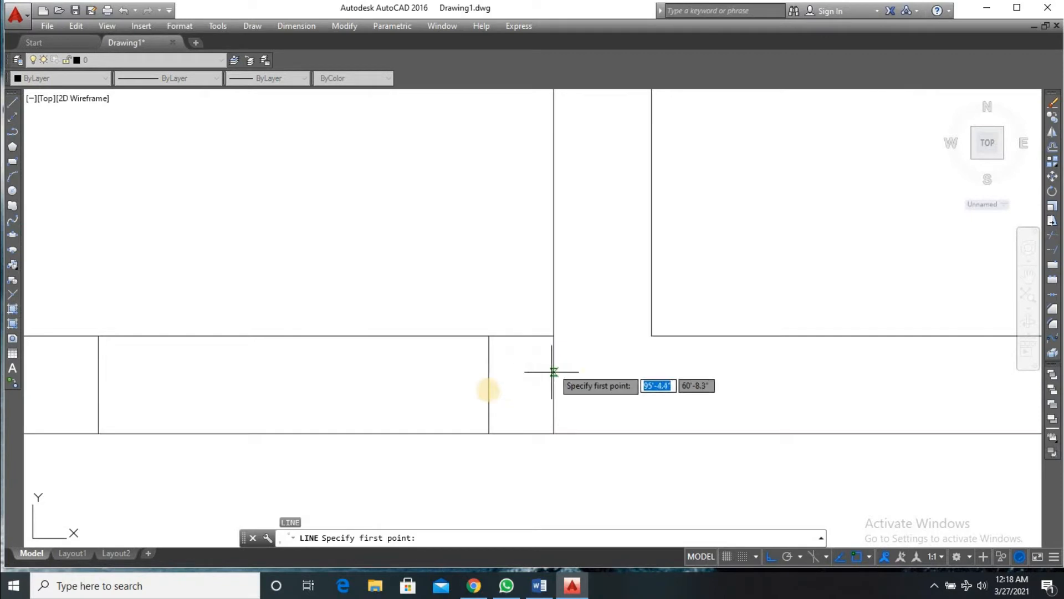
left_click(488, 385)
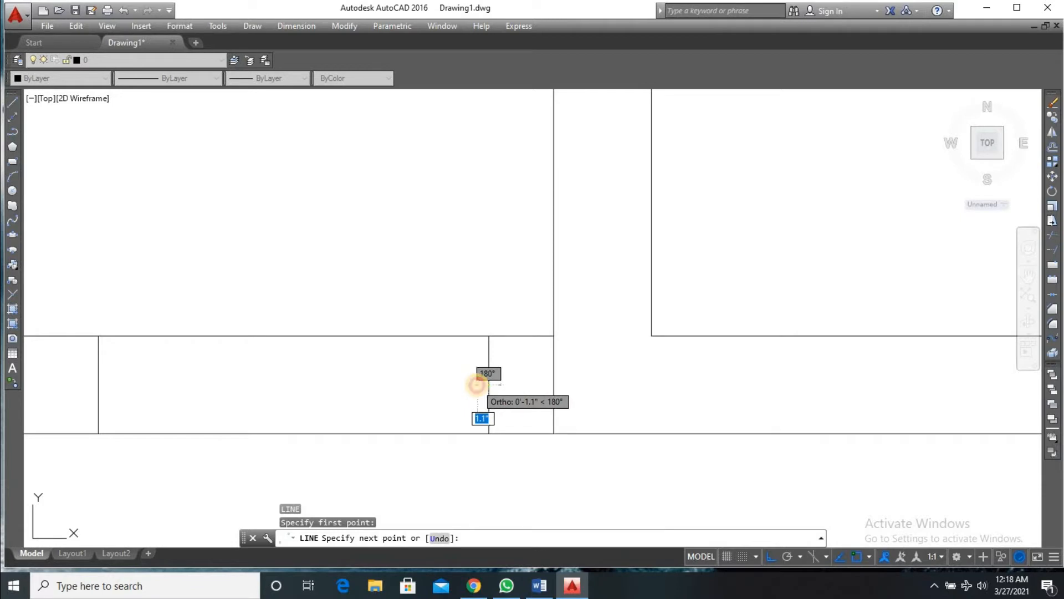
left_click(477, 385)
key("Return")
- Offset the short horizontal line at the right jamb 1" above and 1" below, and delete the original between the copies
type("o")
key("Return")
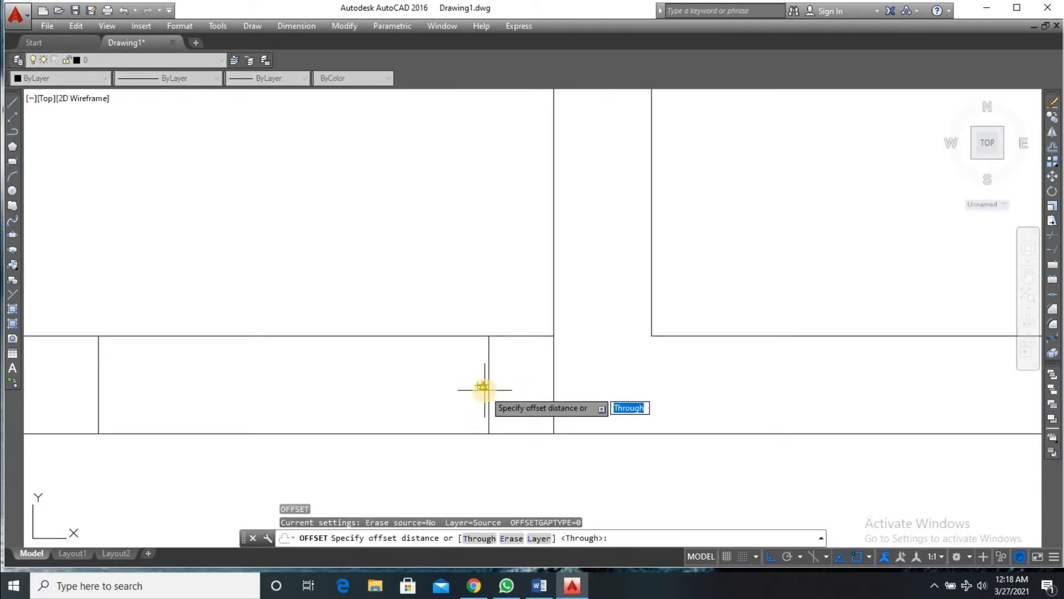
type("1")
key("Return")
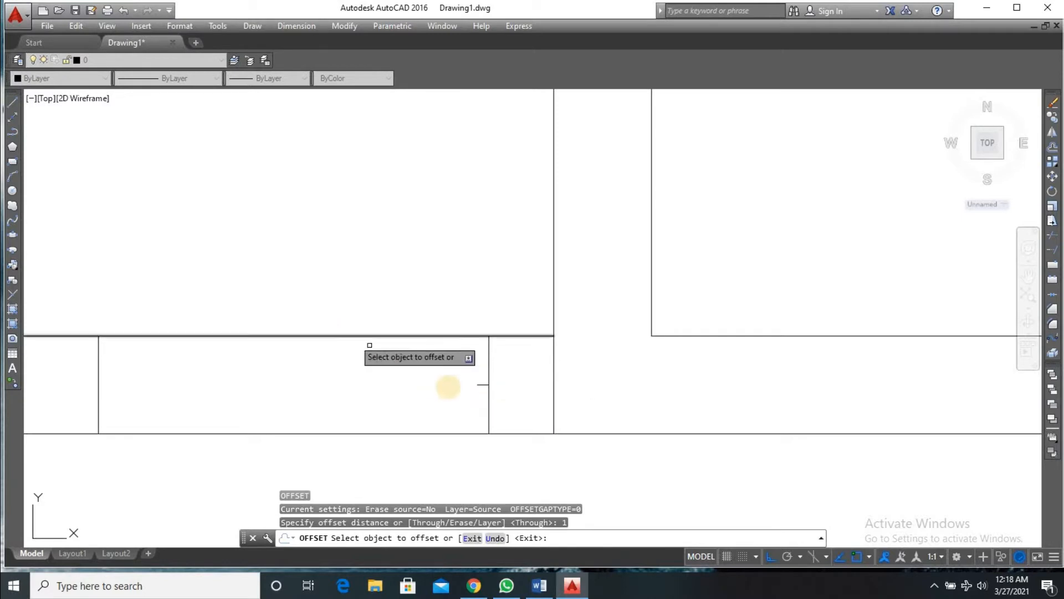
scroll(449, 384, "up", 5)
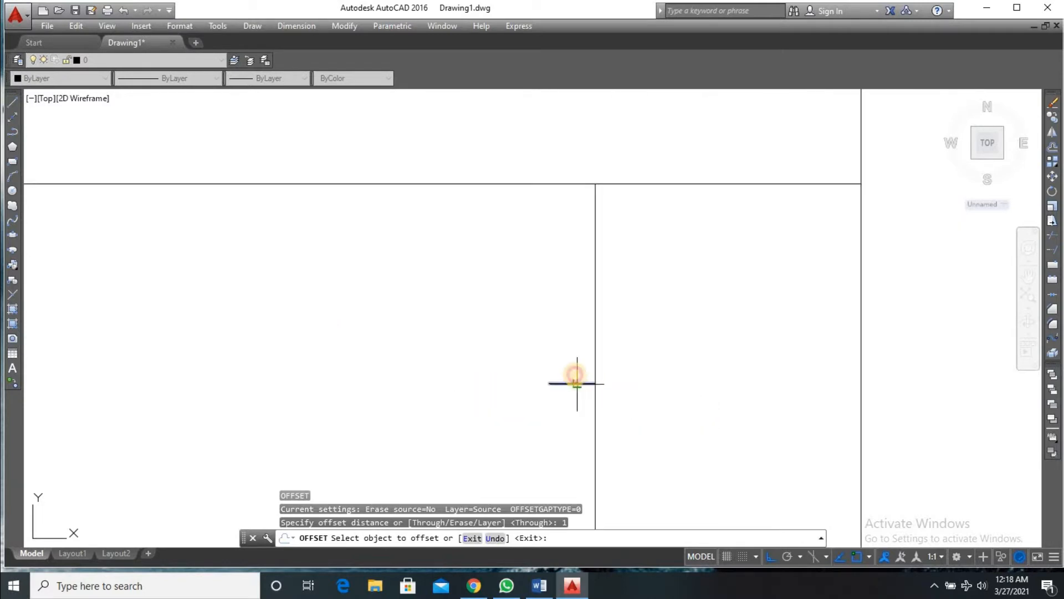
left_click(571, 383)
left_click(572, 361)
left_click(571, 383)
left_click(570, 403)
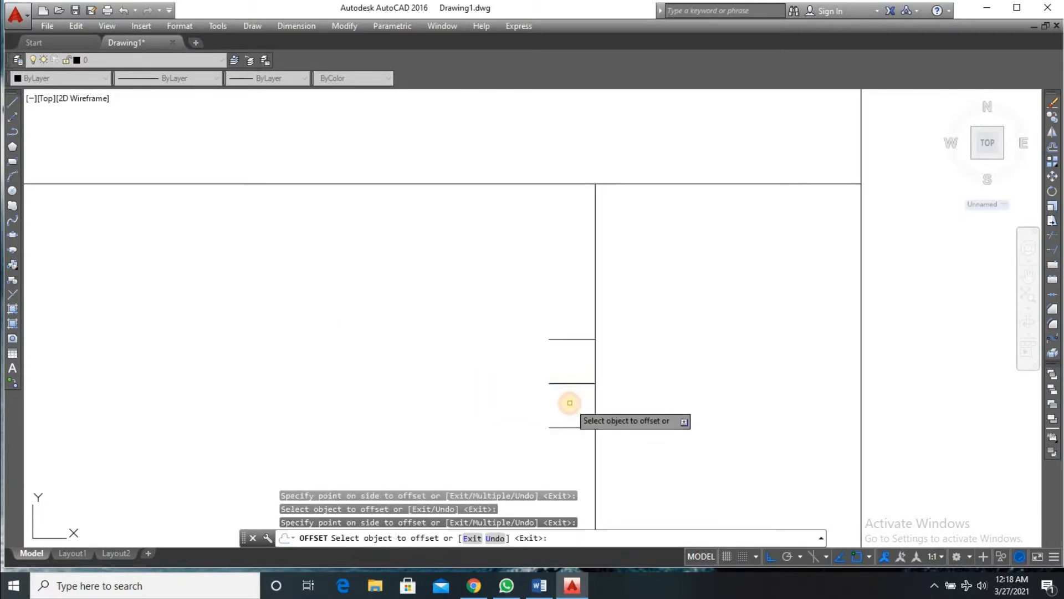
key("Return")
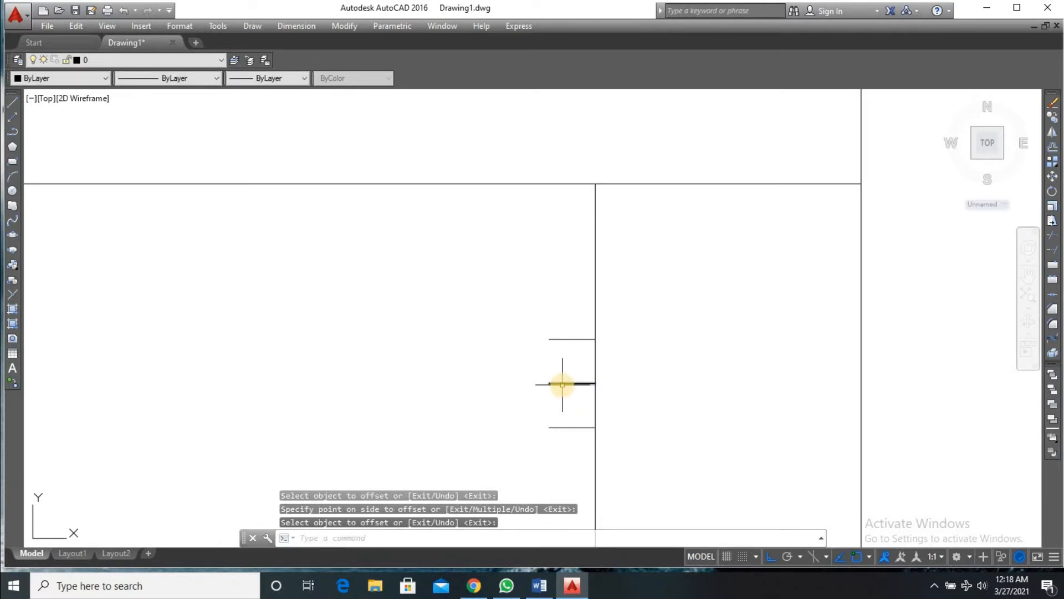
left_click(563, 383)
key("Delete")
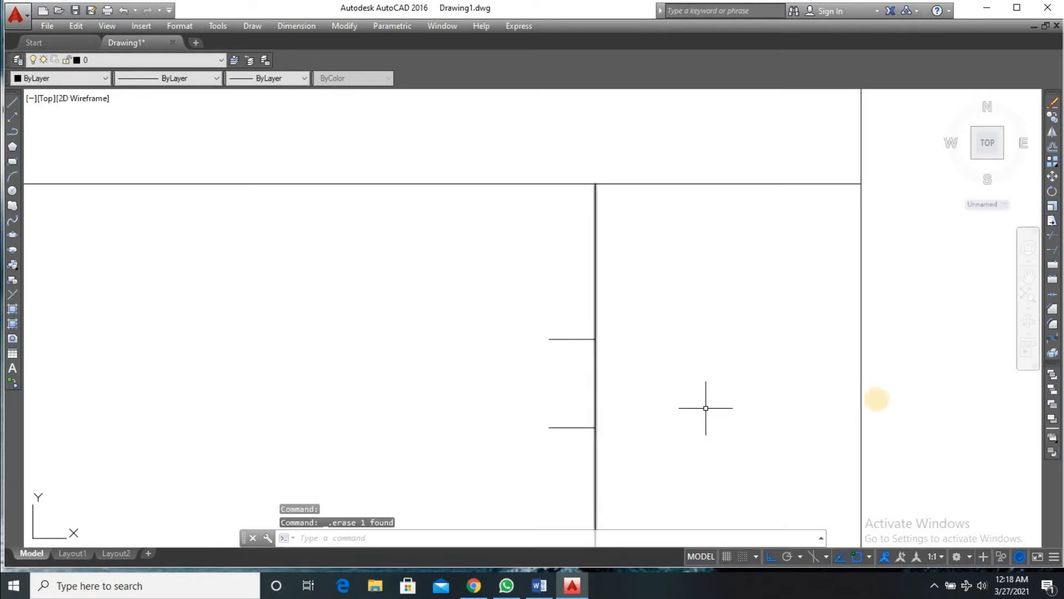
- Delete the guide line across the wall at the left room's corner and trim both wall lines between the door jambs
left_click(862, 389)
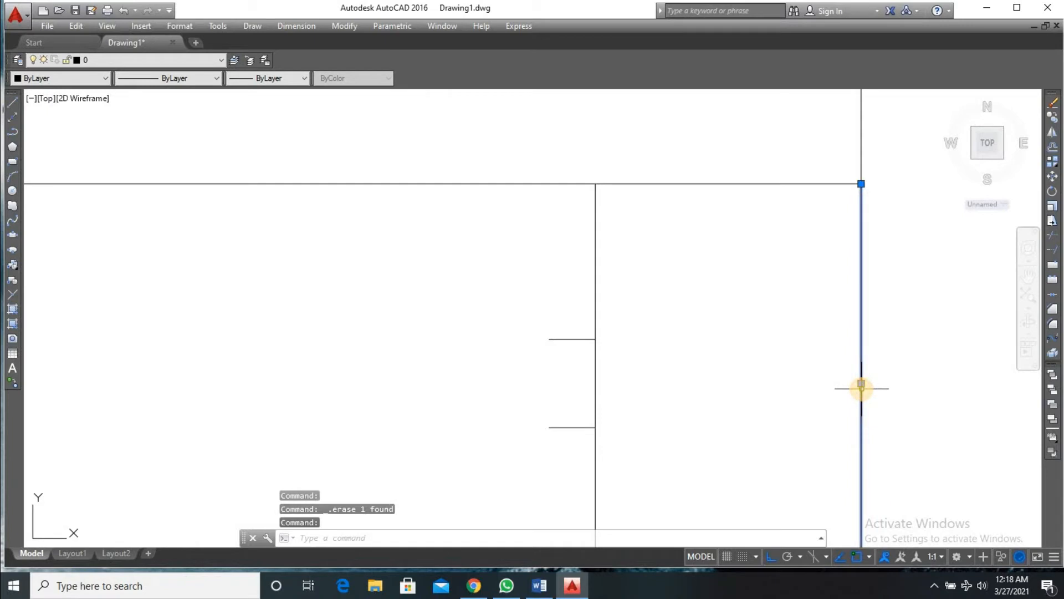
key("Delete")
scroll(658, 391, "down", 5)
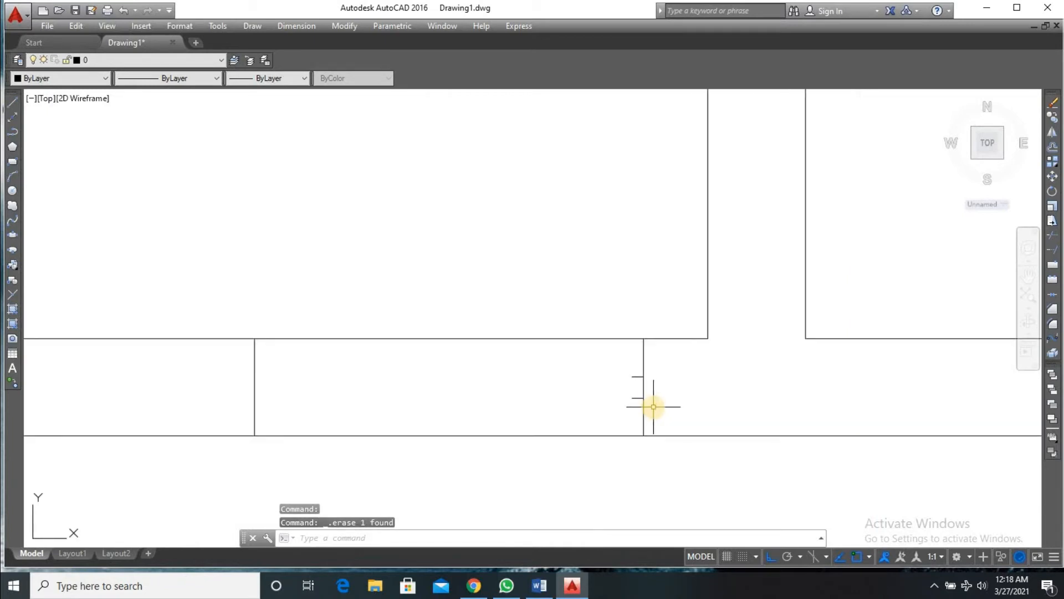
key("Return")
key("Return")
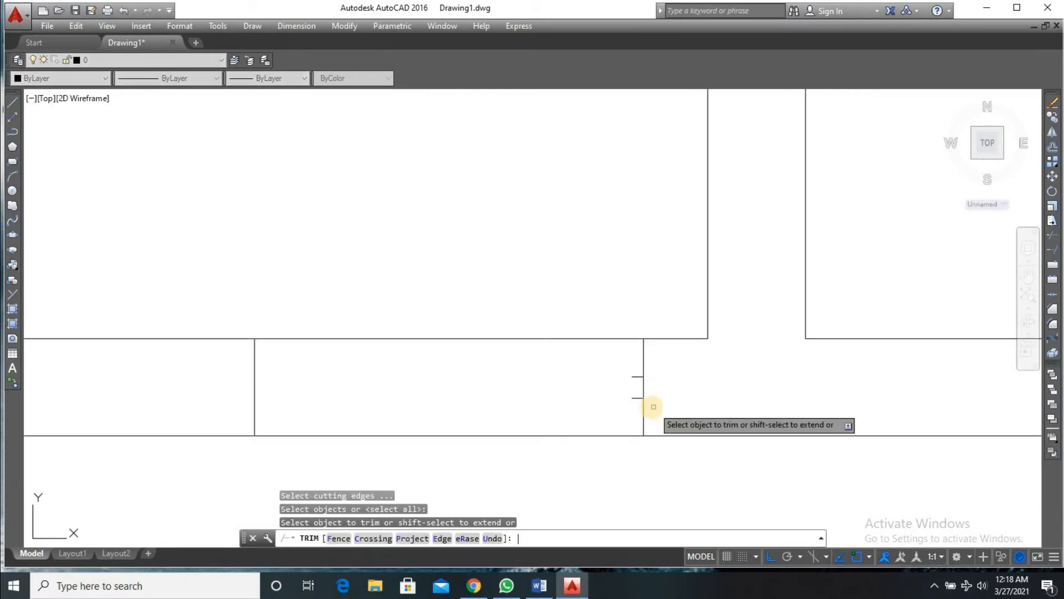
left_click(532, 299)
left_click(435, 477)
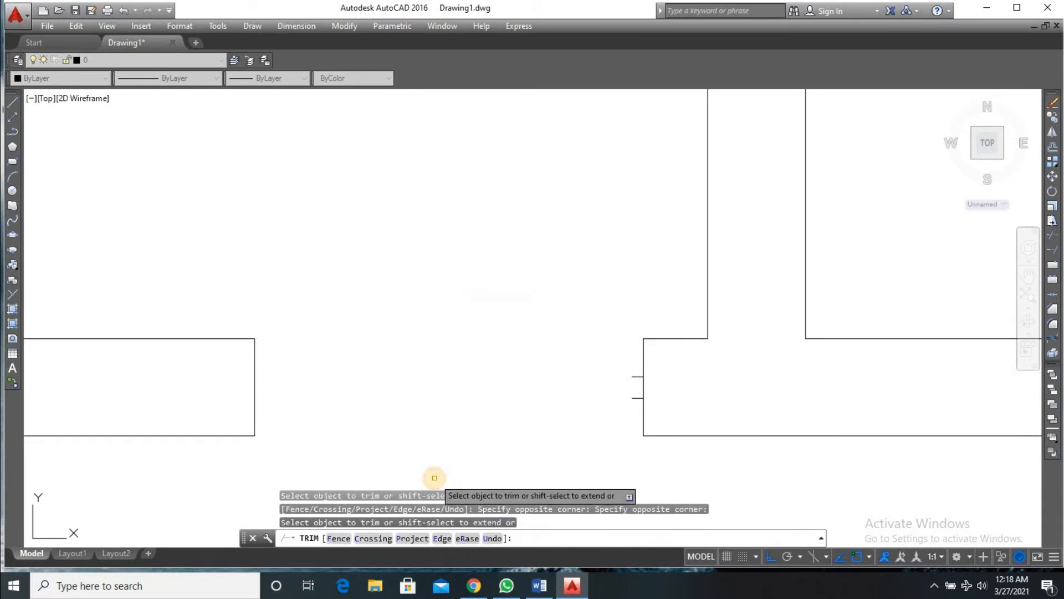
key("Escape")
- Draw the door leaf as a vertical line up into the left room from the lower short line's free end, nearly as long as the opening's width
type("L")
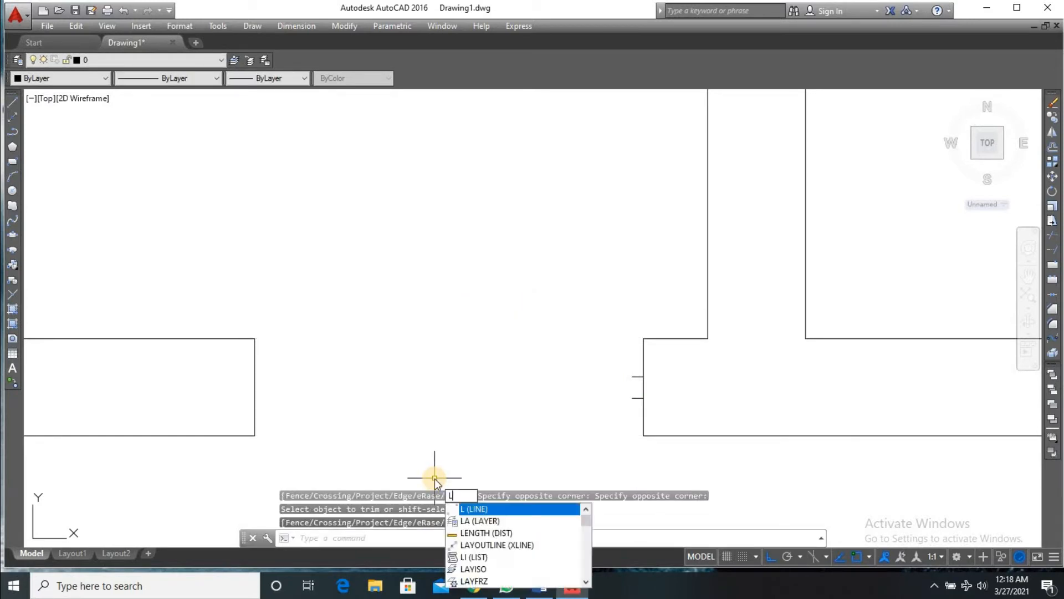
key("Return")
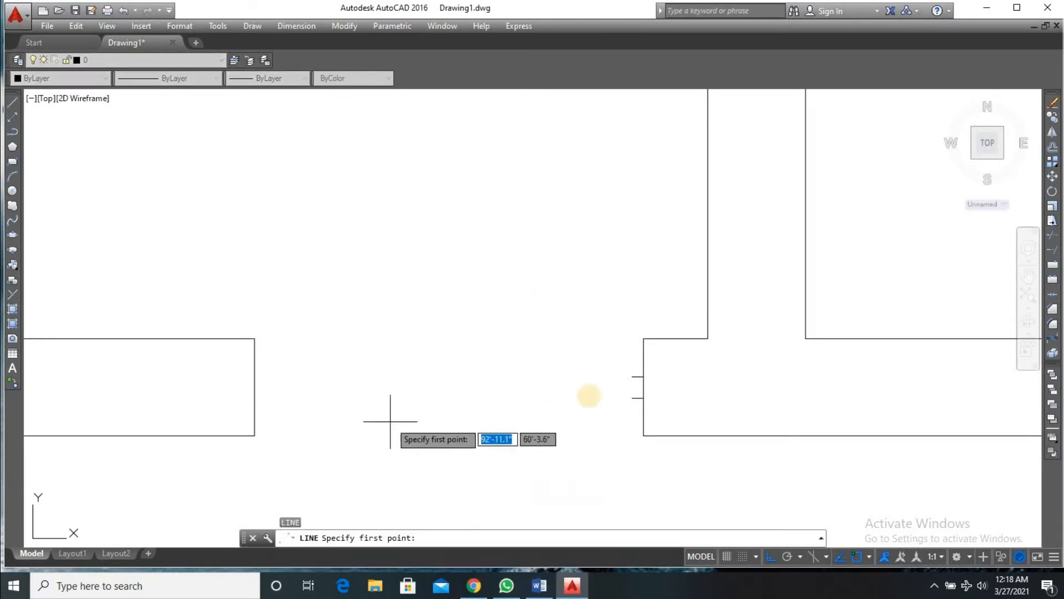
left_click(633, 398)
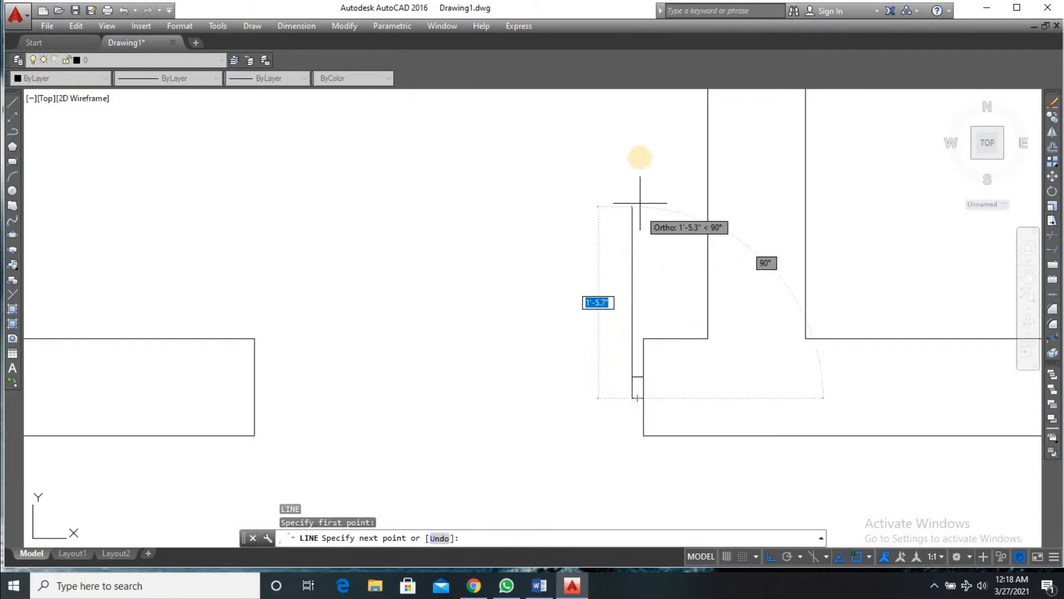
scroll(635, 128, "down", 2)
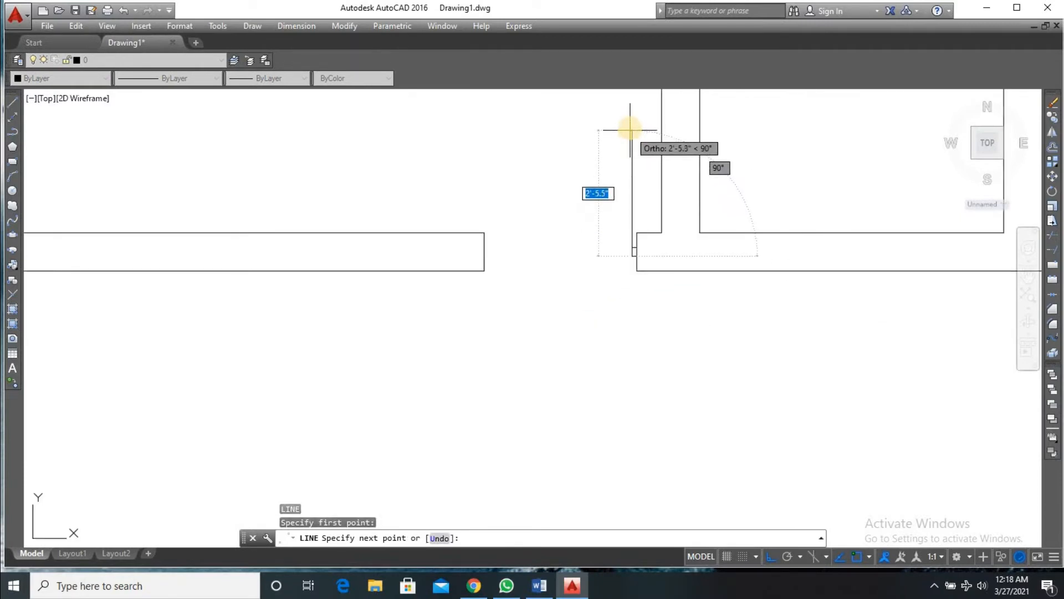
left_click(632, 108)
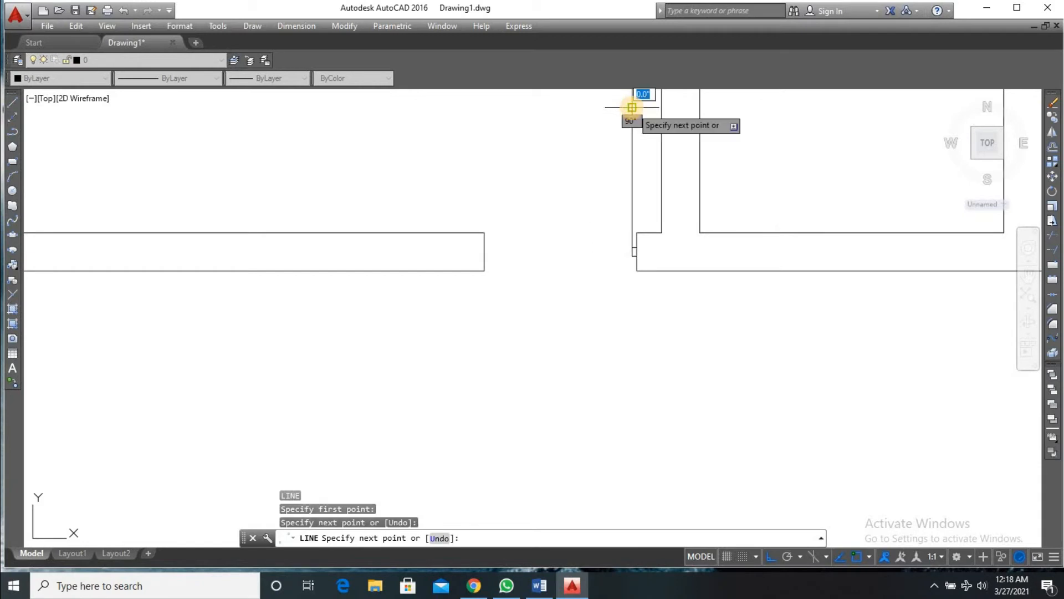
key("Return")
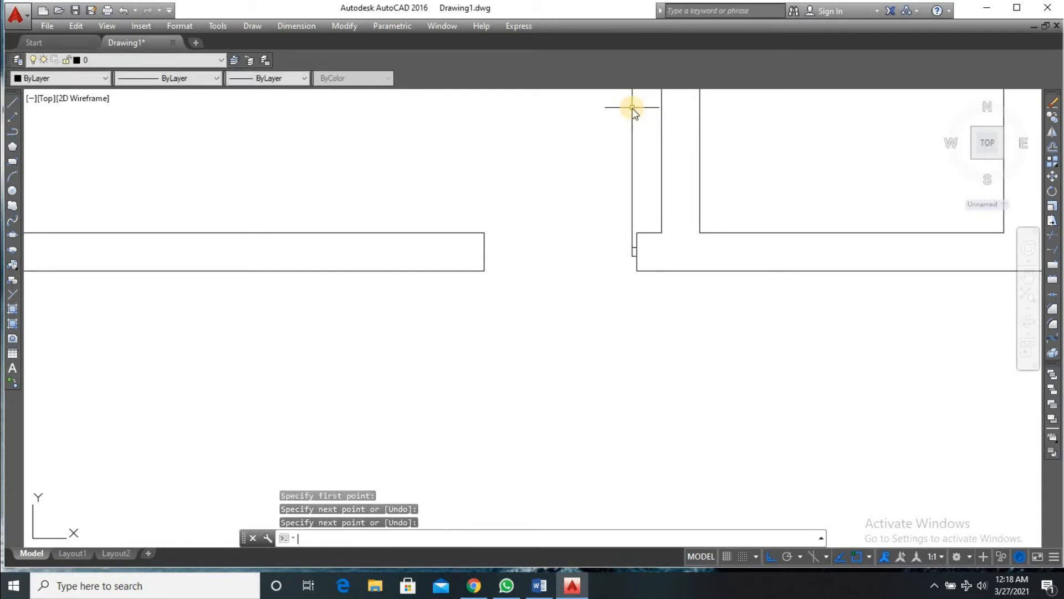
- With ortho off, draw a three-point door swing arc from the leaf's top end to the upper corner of the left jamb
type("arc")
key("Return")
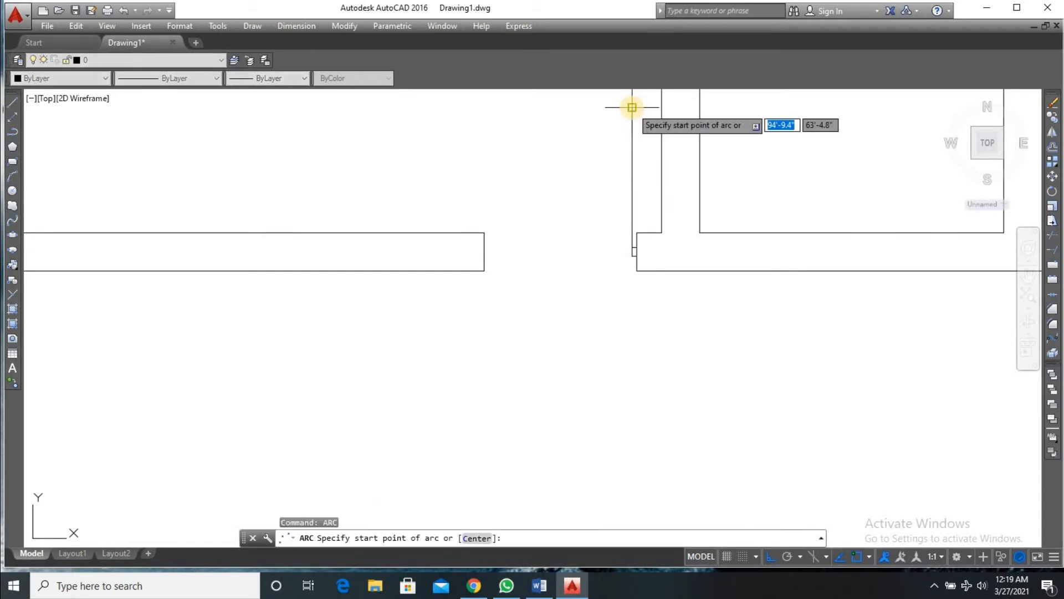
left_click(631, 107)
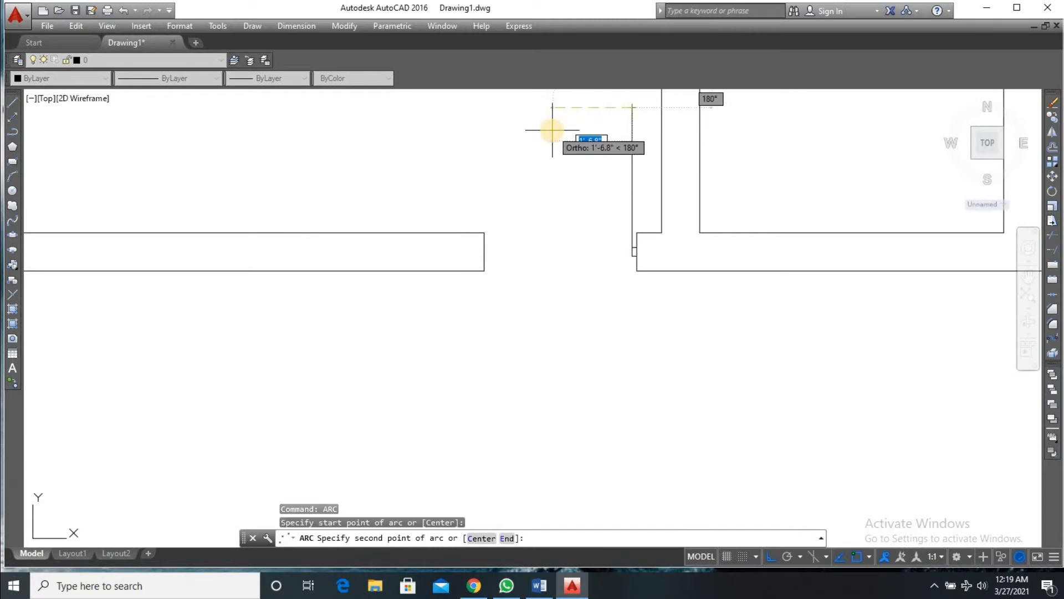
key("F8")
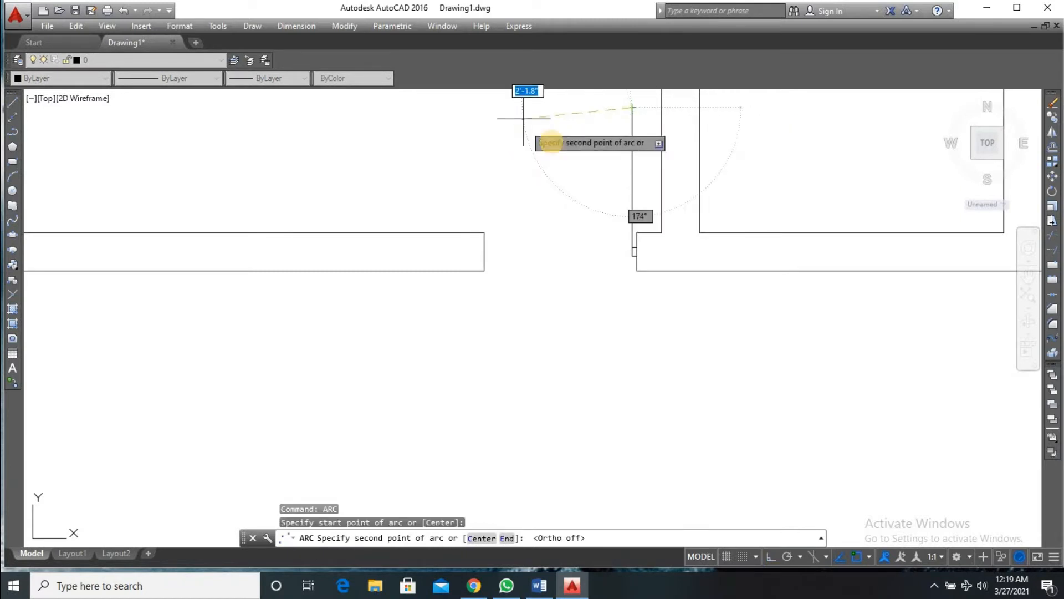
left_click(533, 123)
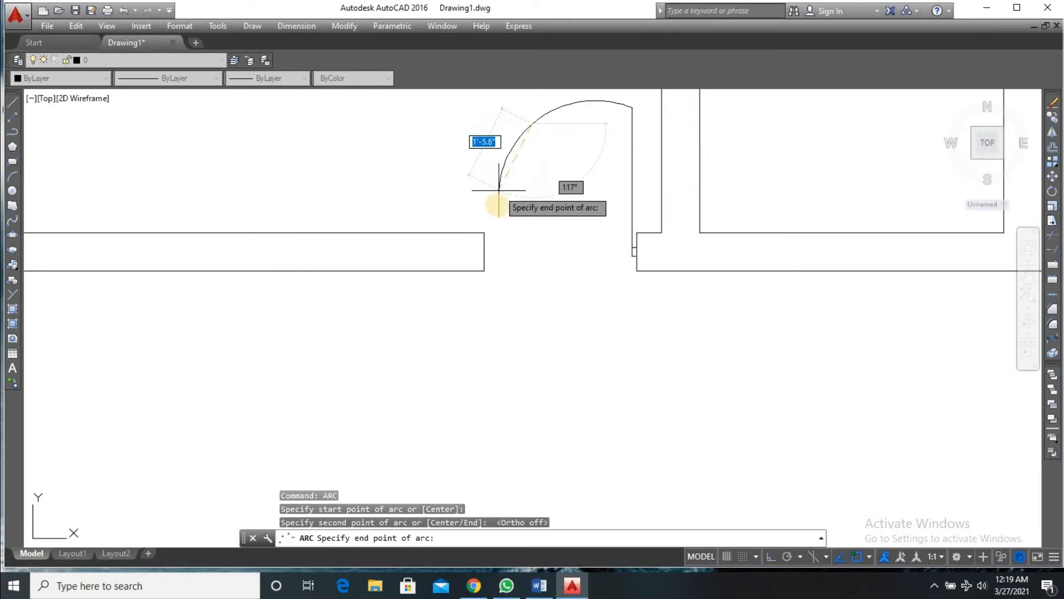
left_click(484, 233)
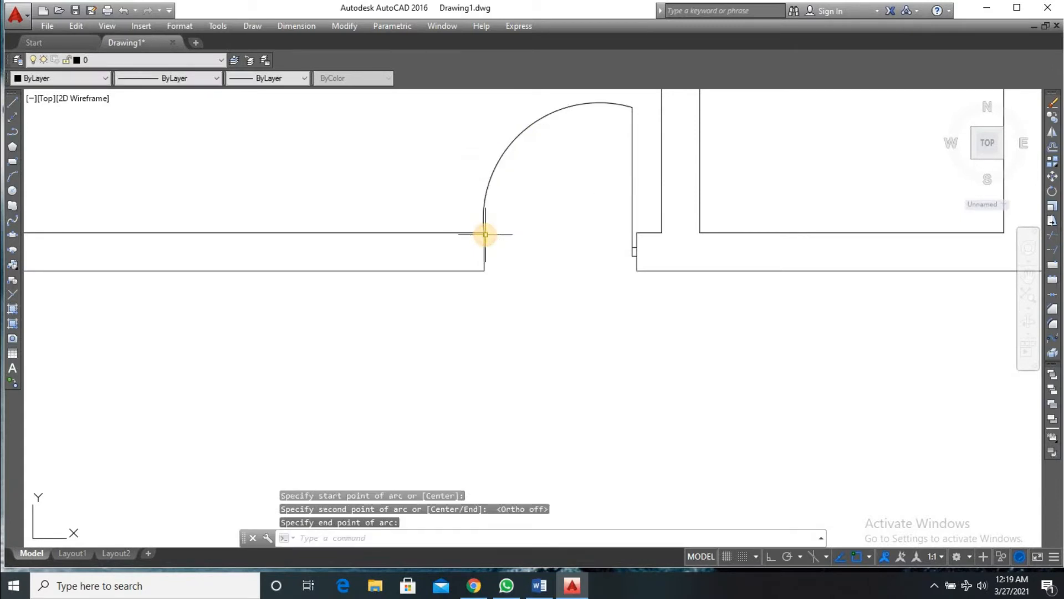
scroll(707, 238, "down", 5)
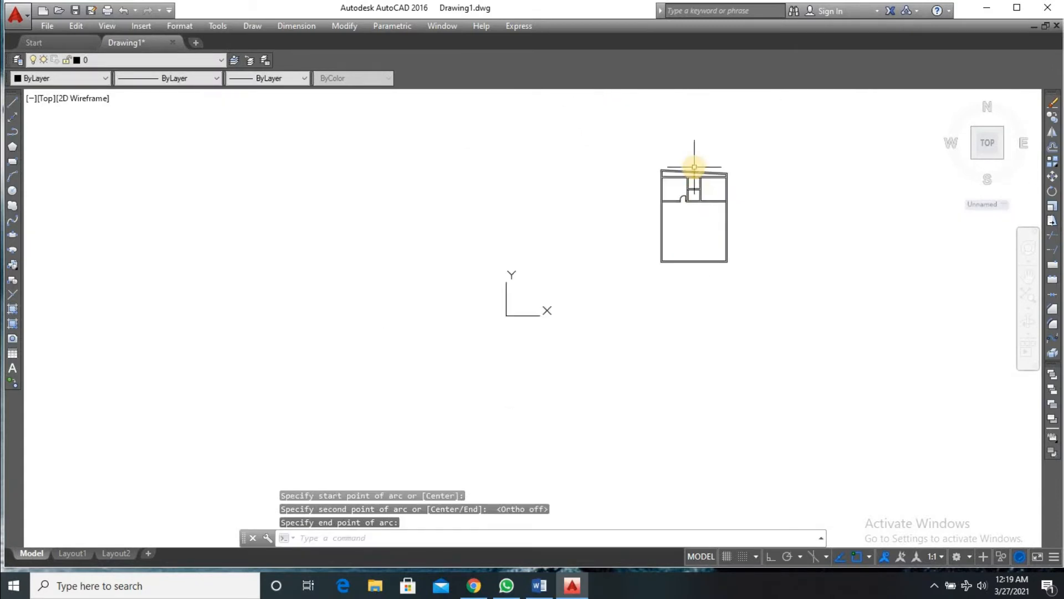
scroll(731, 243, "up", 3)
scroll(748, 306, "up", 2)
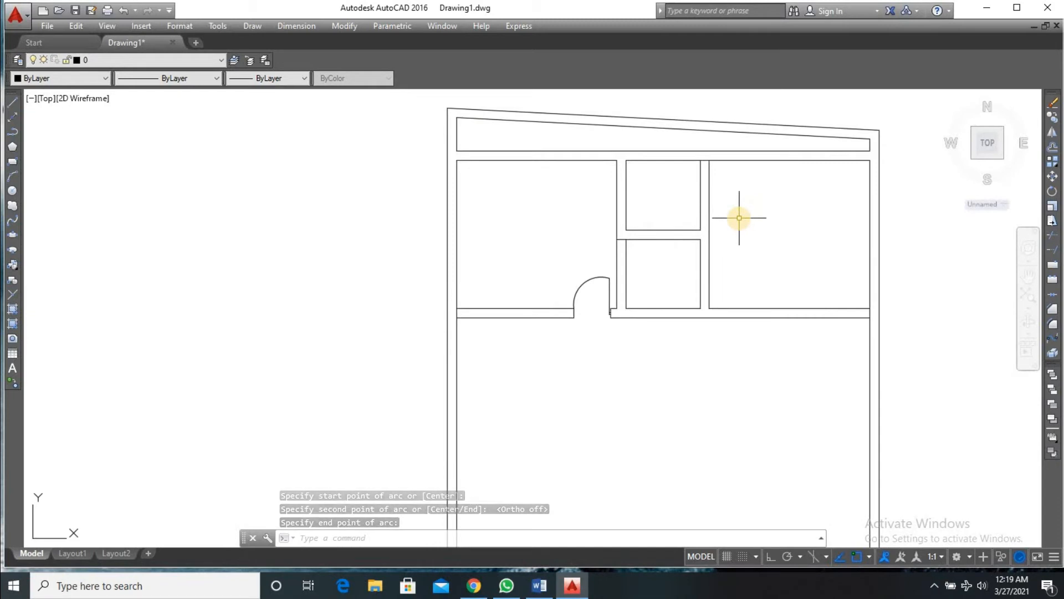
type("MI")
key("Return")
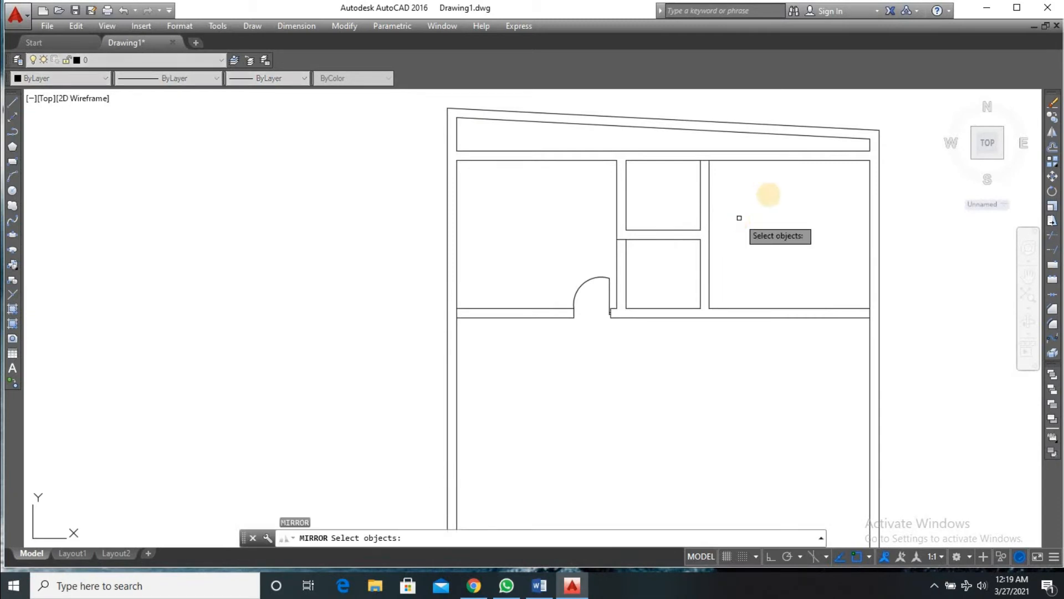
scroll(614, 243, "up", 4)
left_click(616, 226)
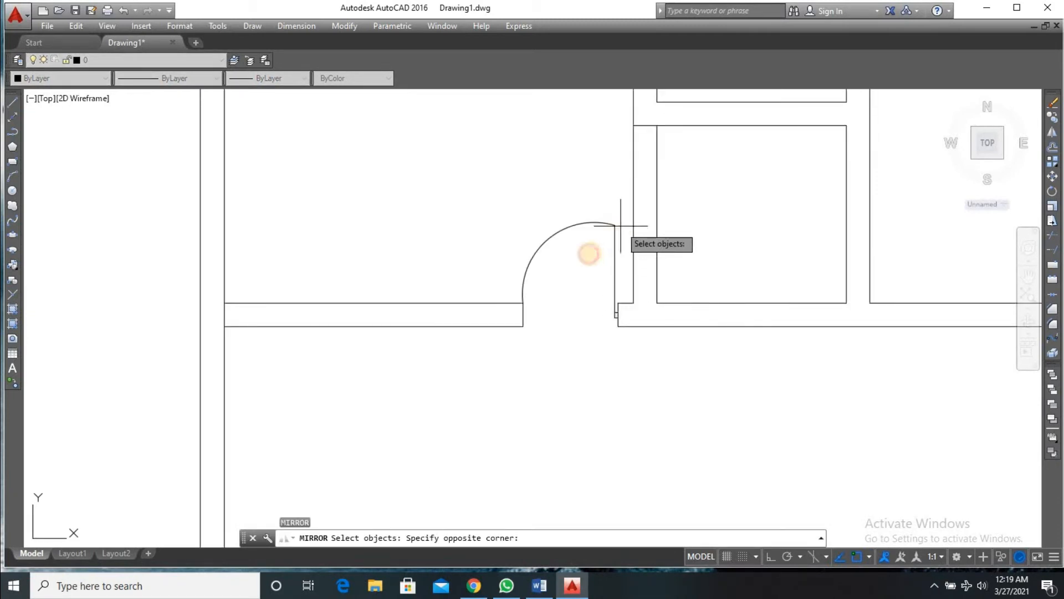
left_click(523, 305)
scroll(604, 332, "up", 4)
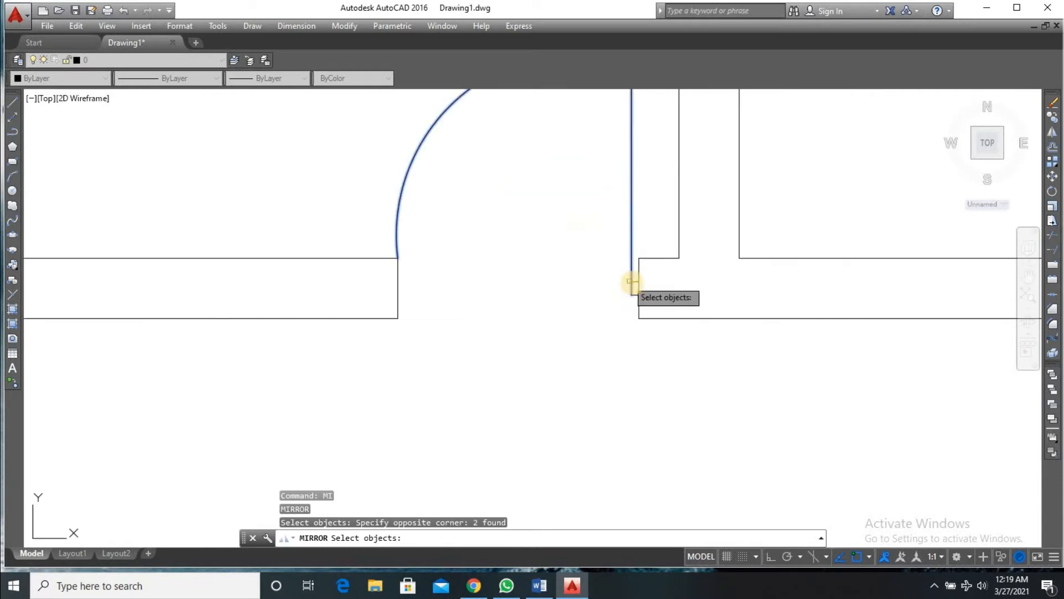
left_click(635, 283)
left_click(635, 297)
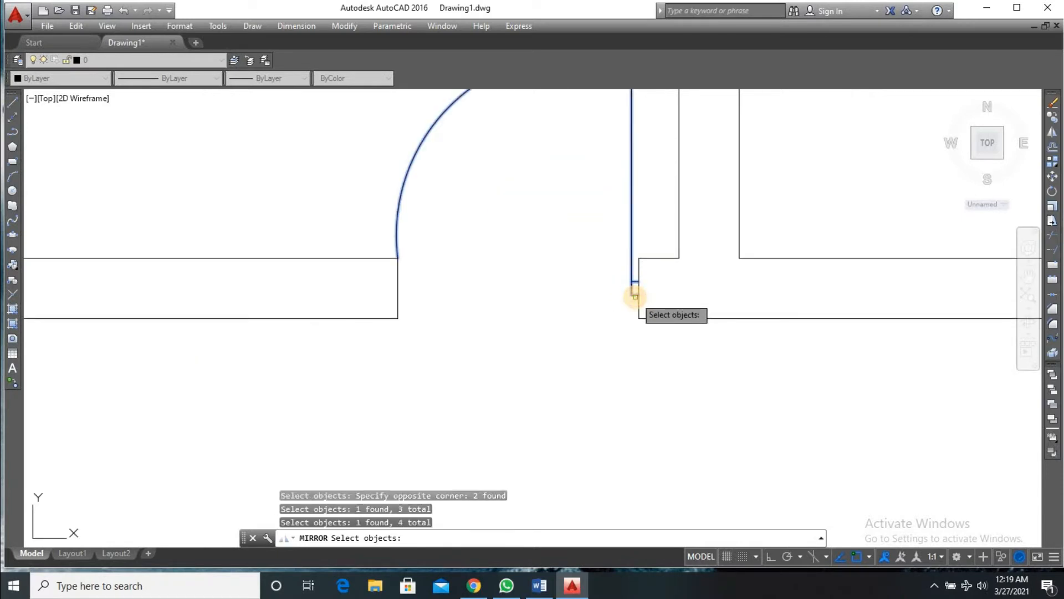
key("Return")
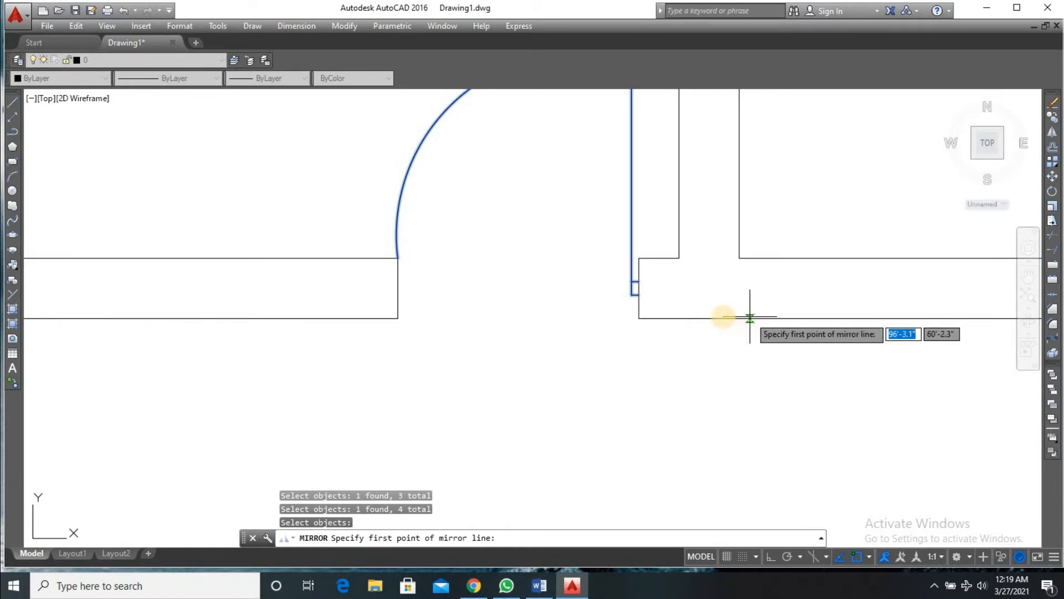
scroll(720, 319, "down", 5)
scroll(723, 320, "down", 2)
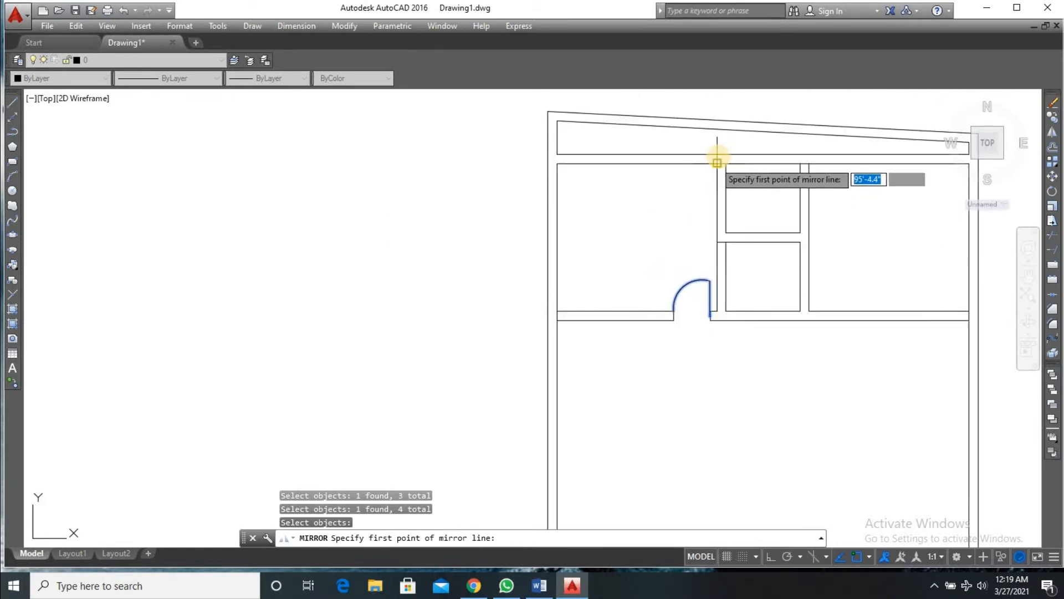
left_click(763, 154)
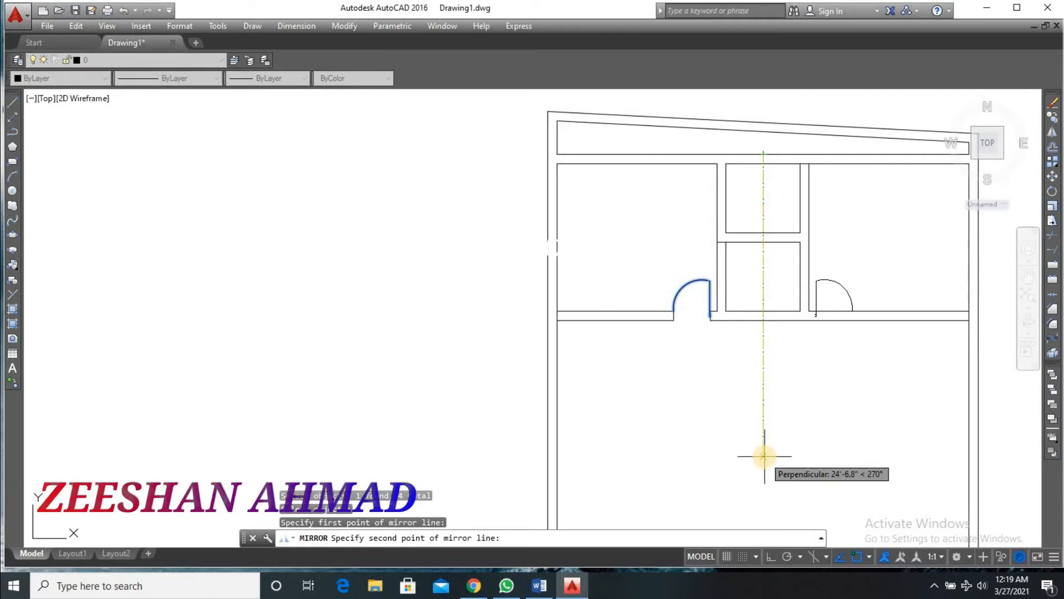
key("Escape")
- Mirror the door arc, leaf, both short lines and right jamb line about a vertical axis through the upper horizontal wall line's midpoint, keeping the originals
scroll(729, 339, "up", 6)
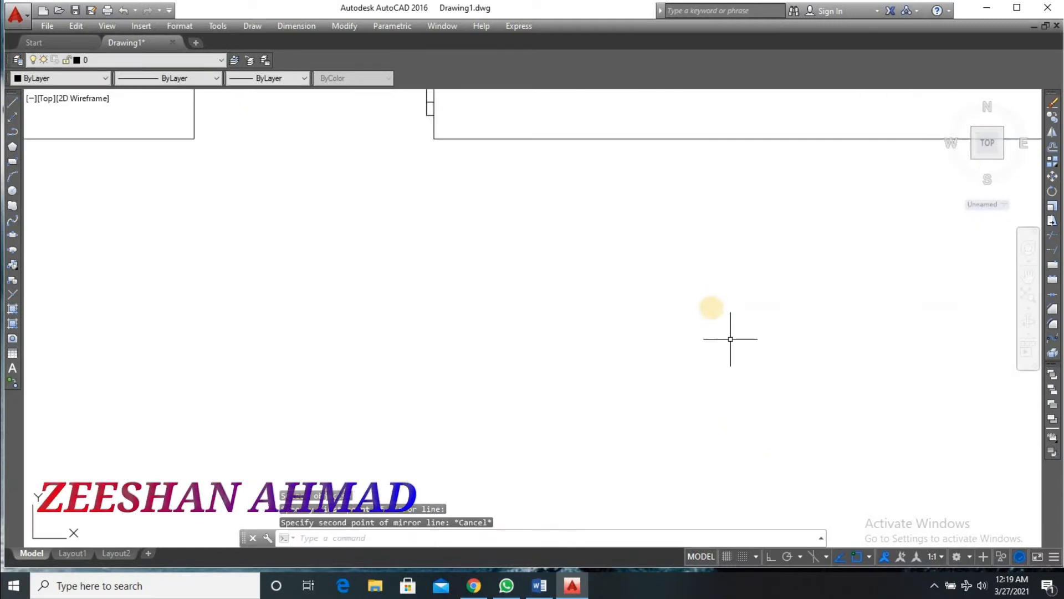
left_click(558, 251)
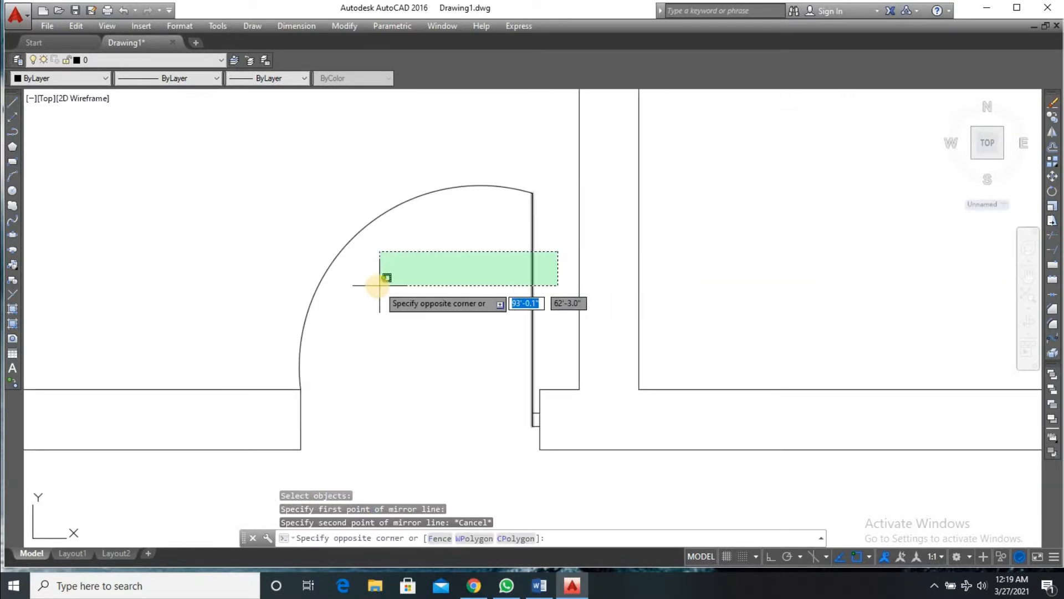
left_click(274, 280)
scroll(554, 435, "up", 2)
left_click(554, 400)
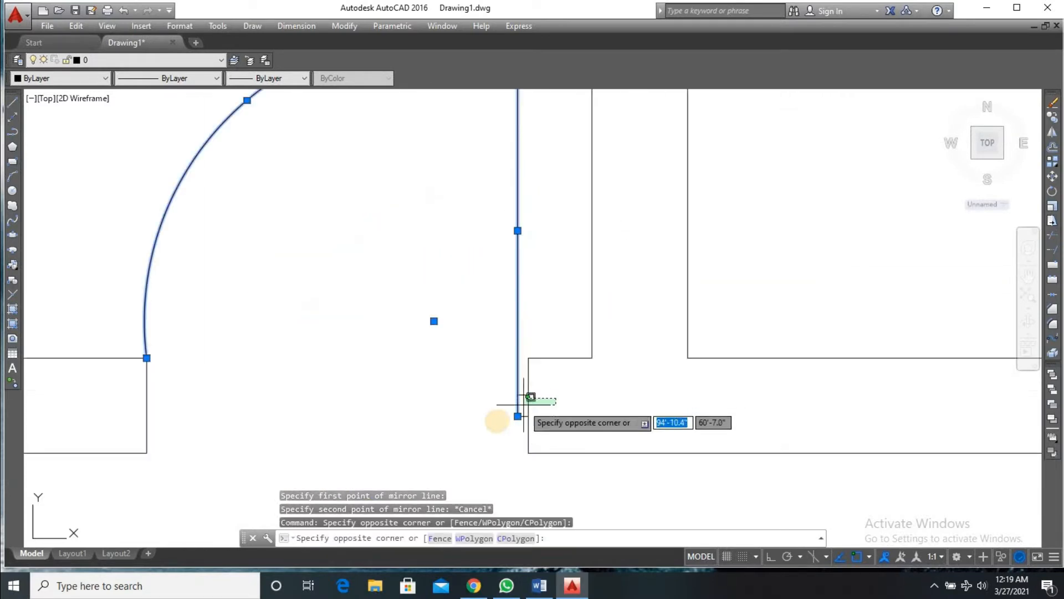
left_click(497, 422)
left_click(553, 379)
left_click(506, 411)
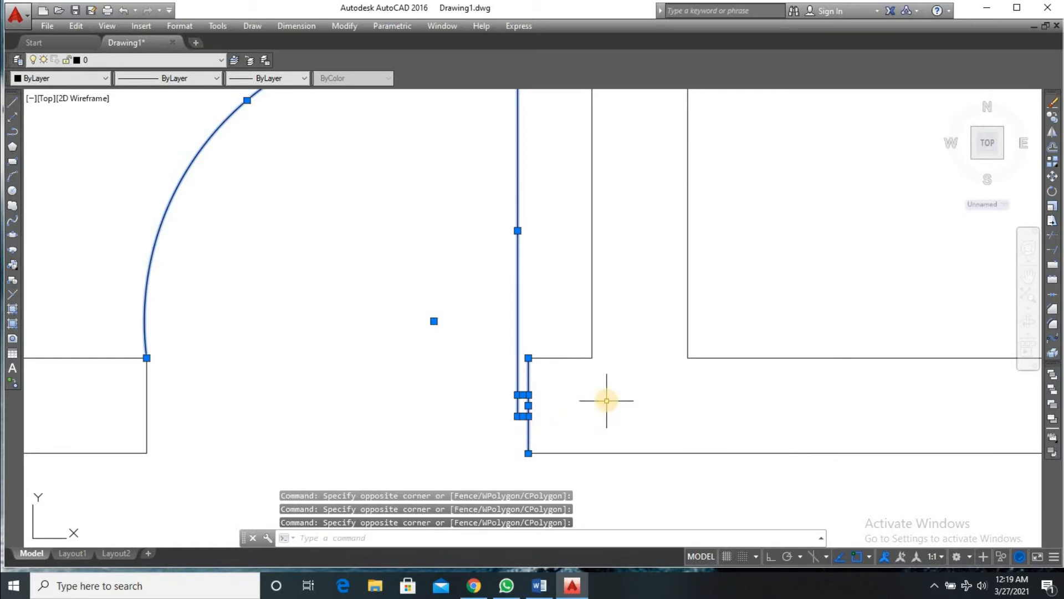
type("MI")
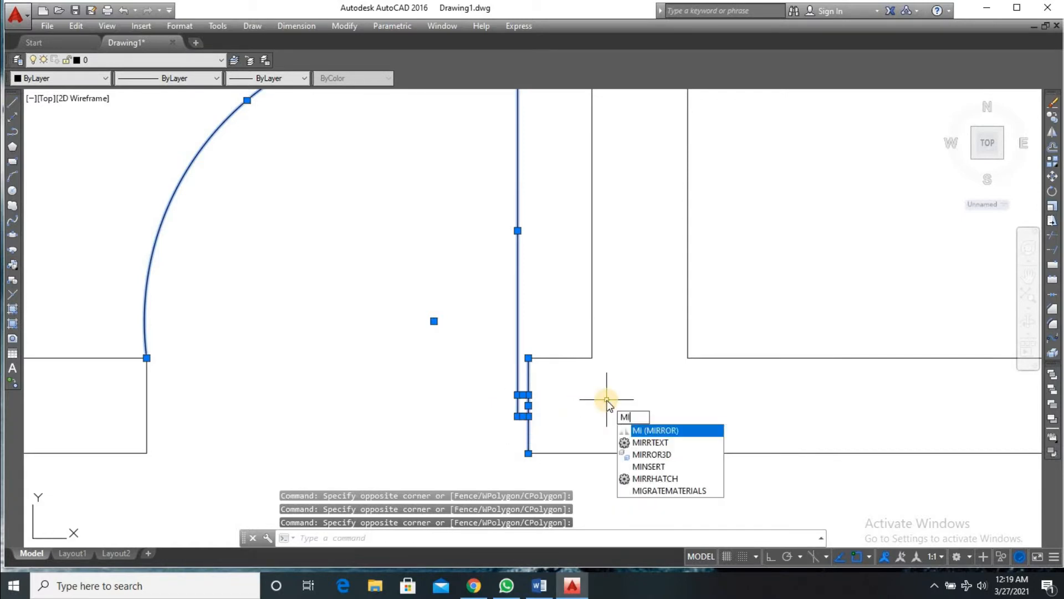
key("Return")
scroll(607, 399, "down", 8)
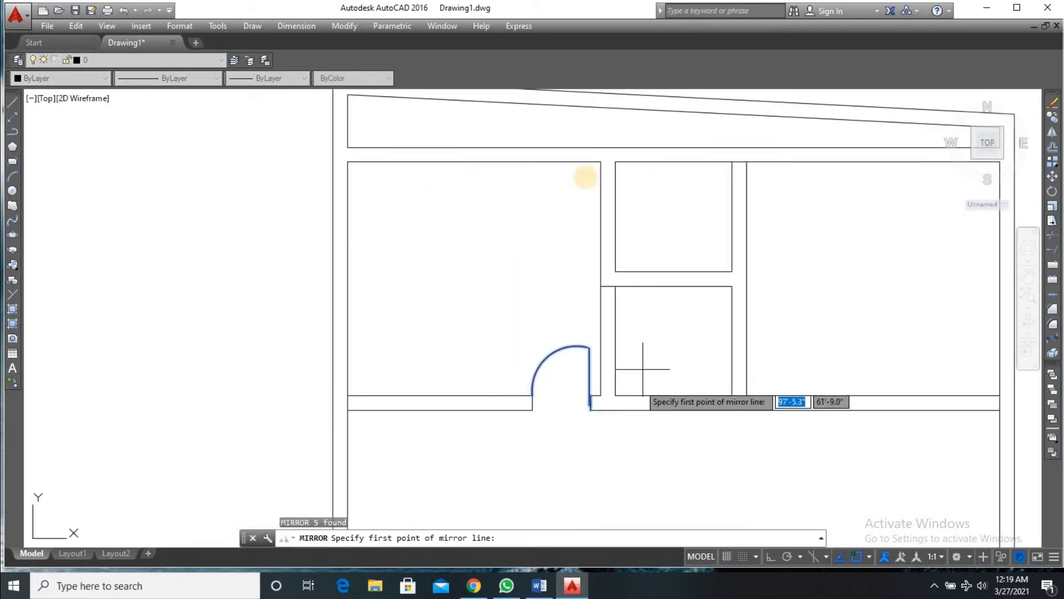
left_click(672, 147)
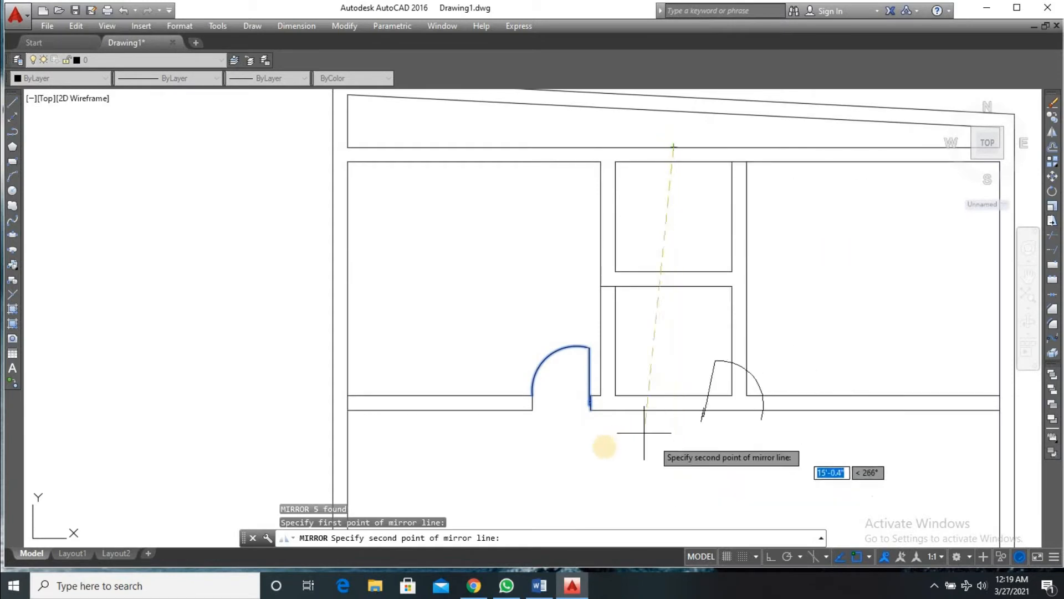
key("F8")
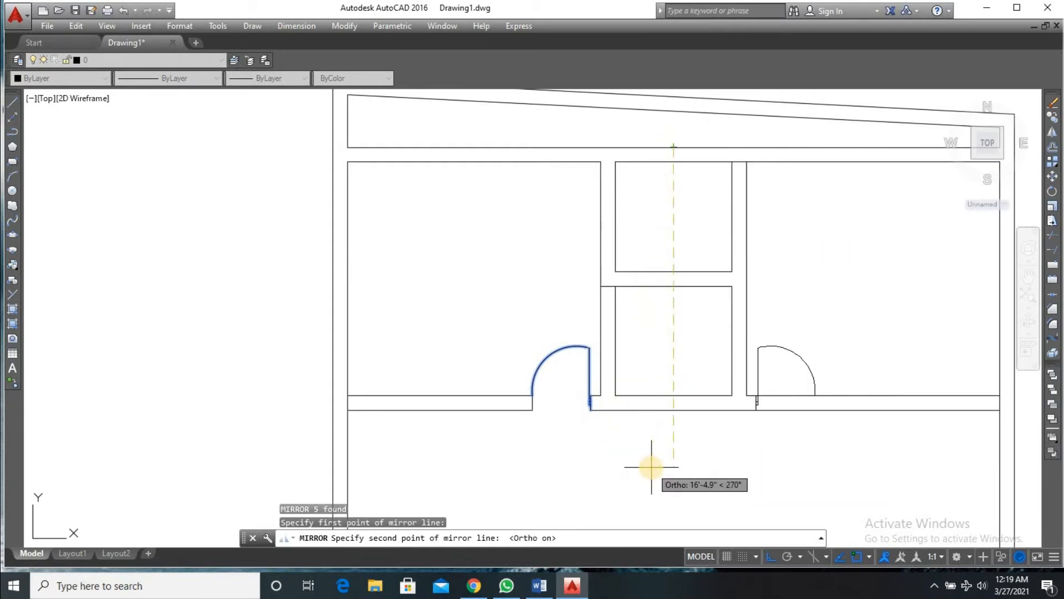
left_click(673, 490)
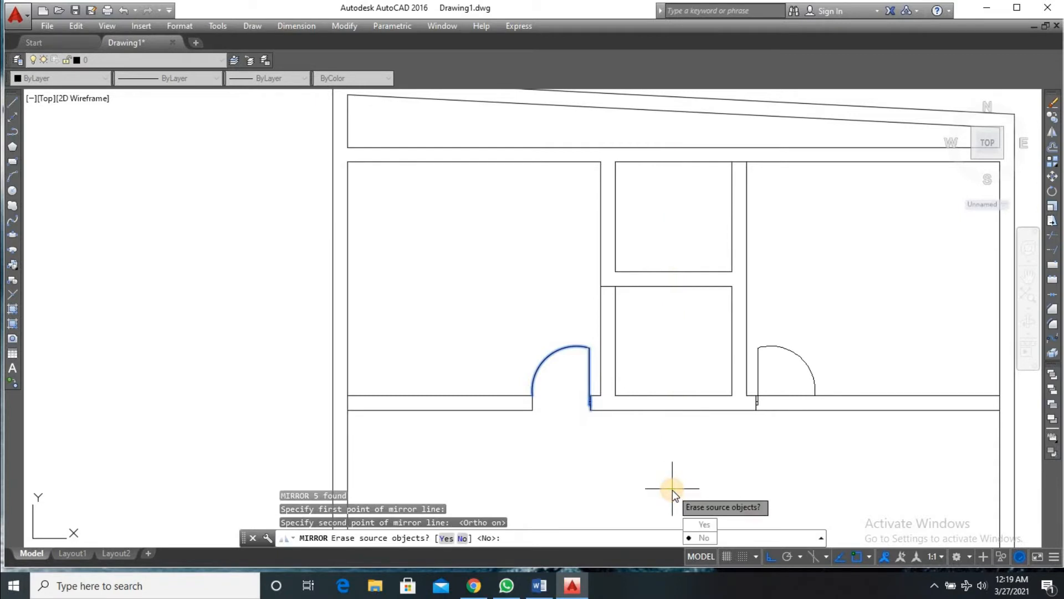
scroll(842, 409, "up", 2)
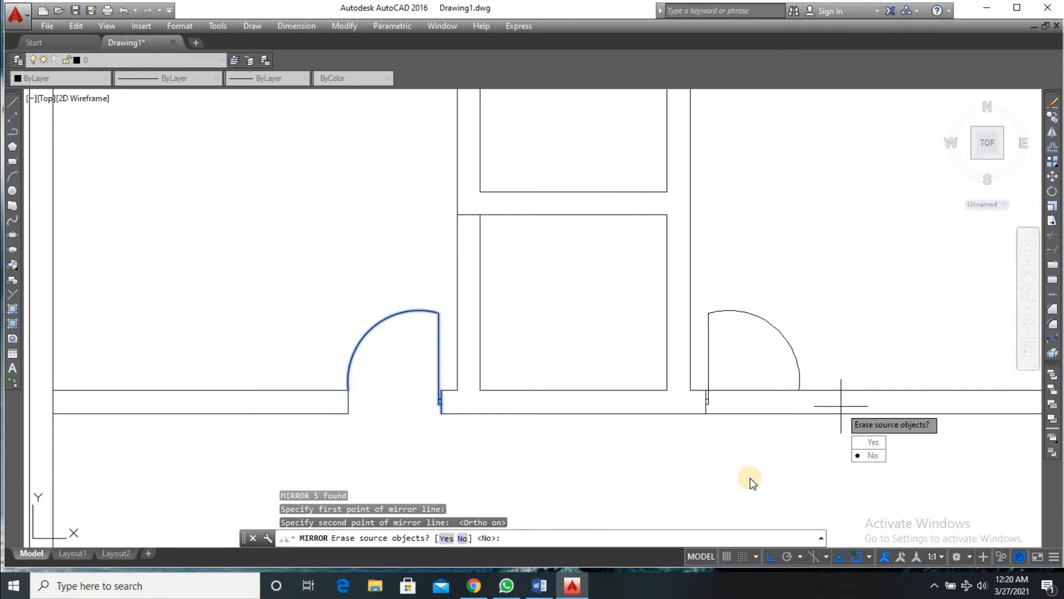
key("Return")
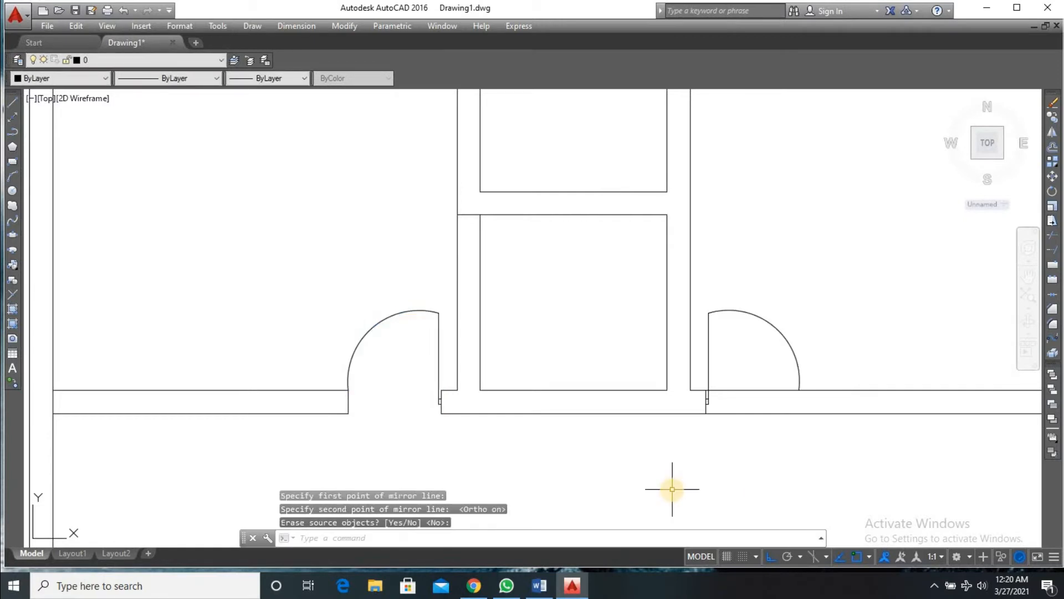
- Draw a 9" jamb line across the wall from the mirrored door arc's lower end to the lower wall line
type("l")
key("Return")
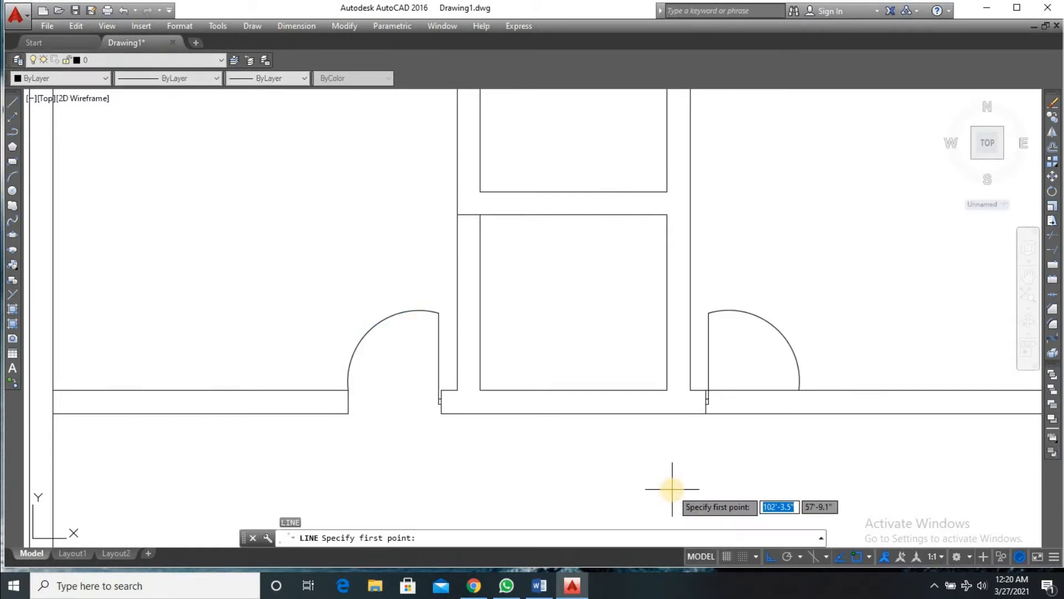
scroll(801, 403, "up", 3)
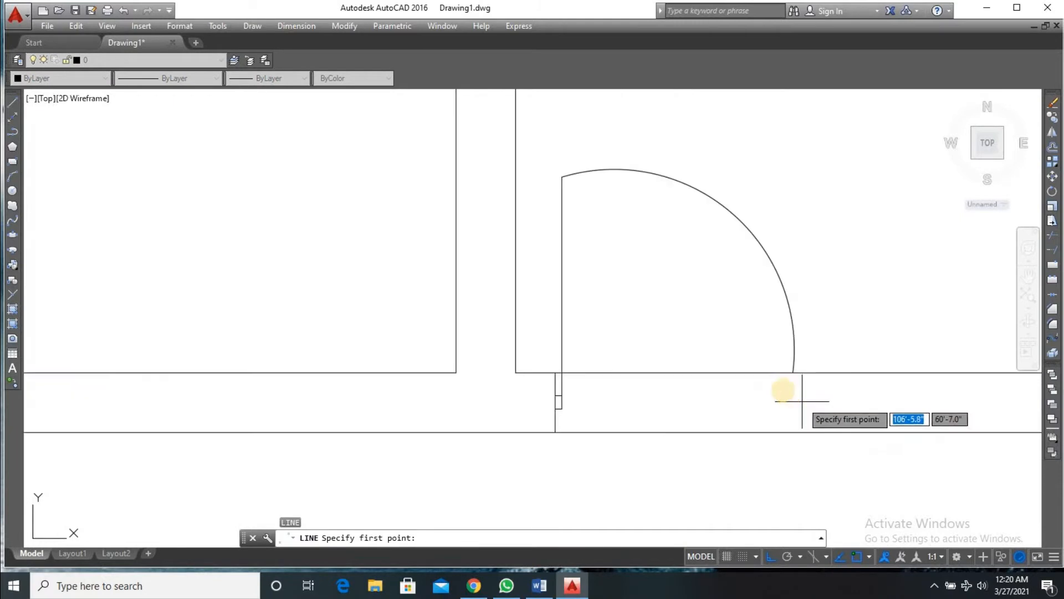
left_click(794, 373)
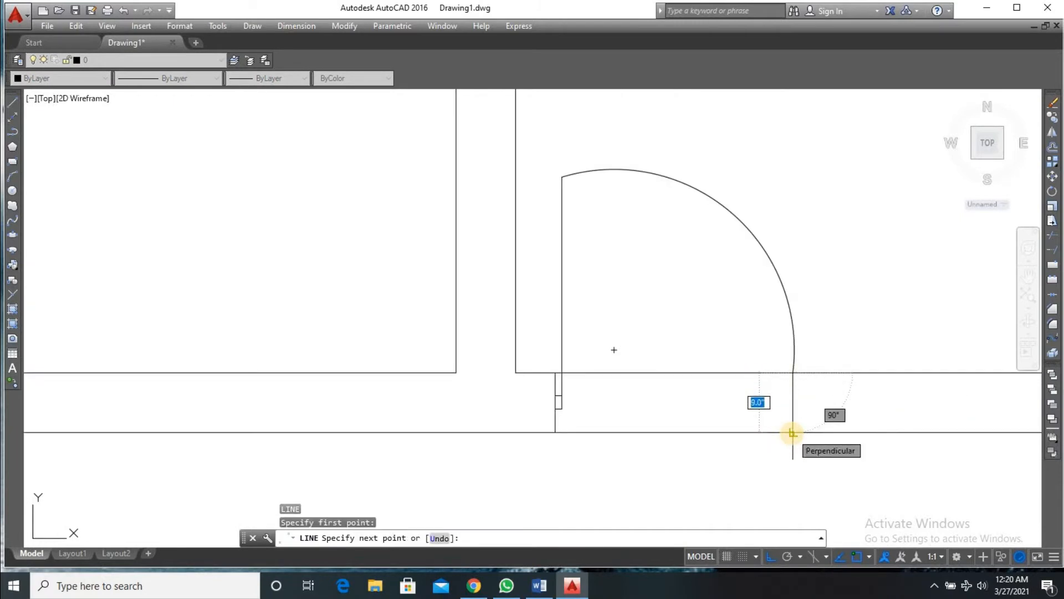
left_click(791, 432)
key("Return")
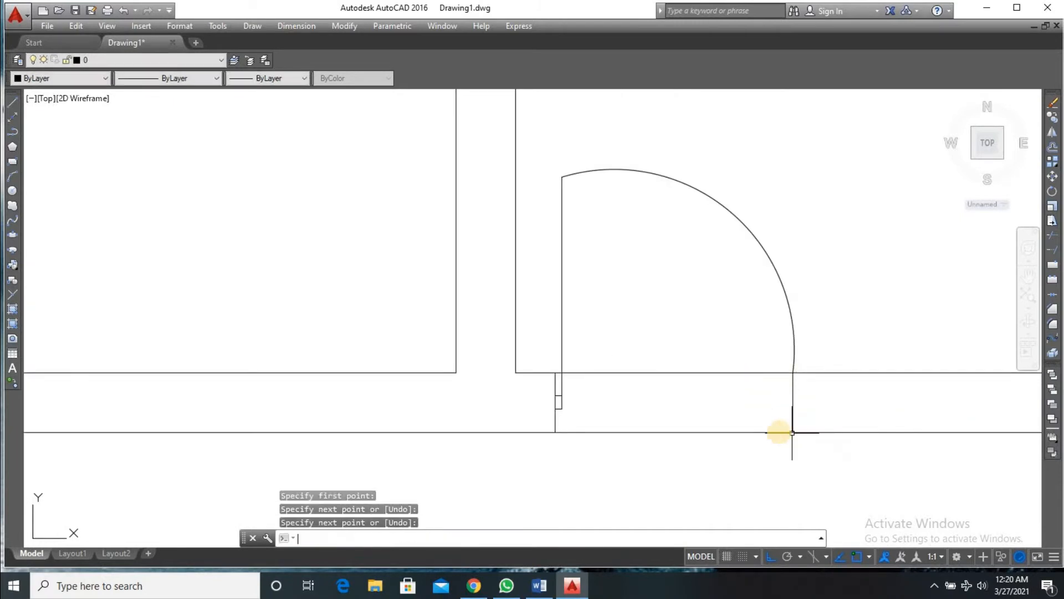
- Trim both wall lines between the mirrored door's jambs and the short piece between its hinge-side jamb and leaf
type("TR")
key("Return")
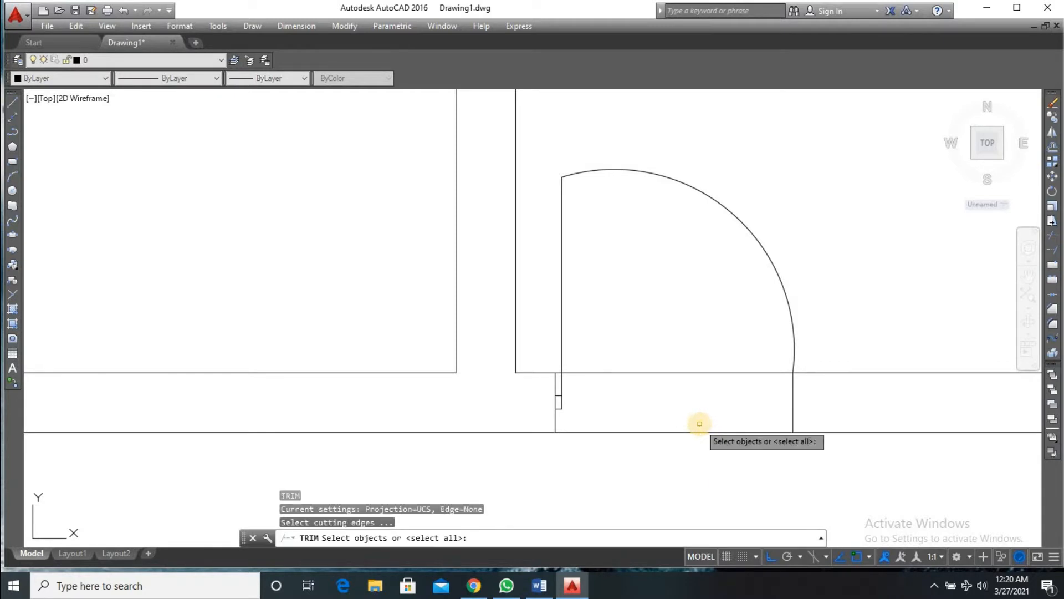
key("Return")
left_click(716, 337)
left_click(651, 473)
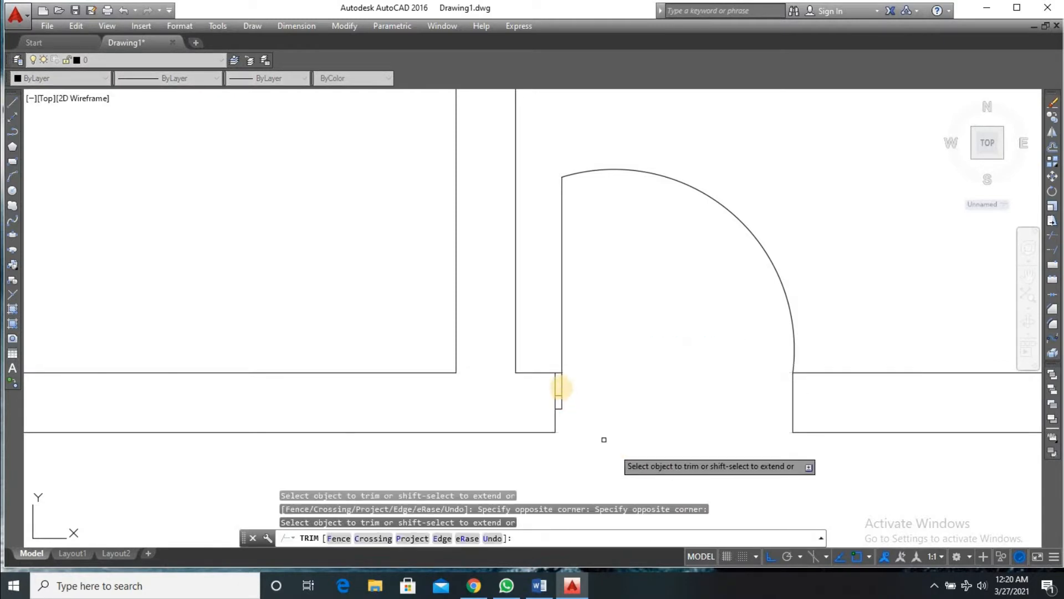
scroll(557, 373, "up", 5)
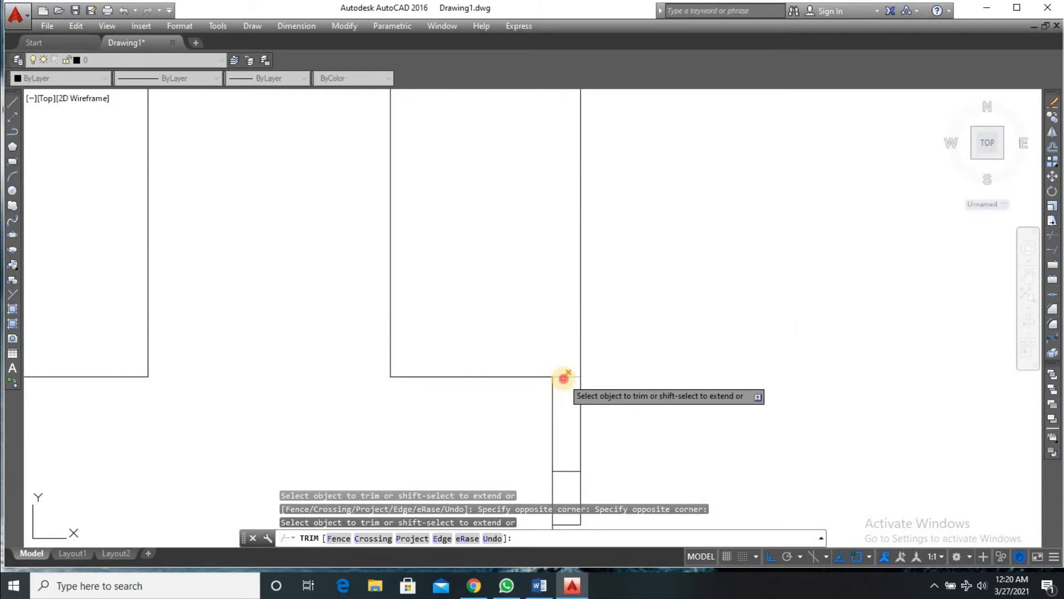
scroll(577, 432, "down", 4)
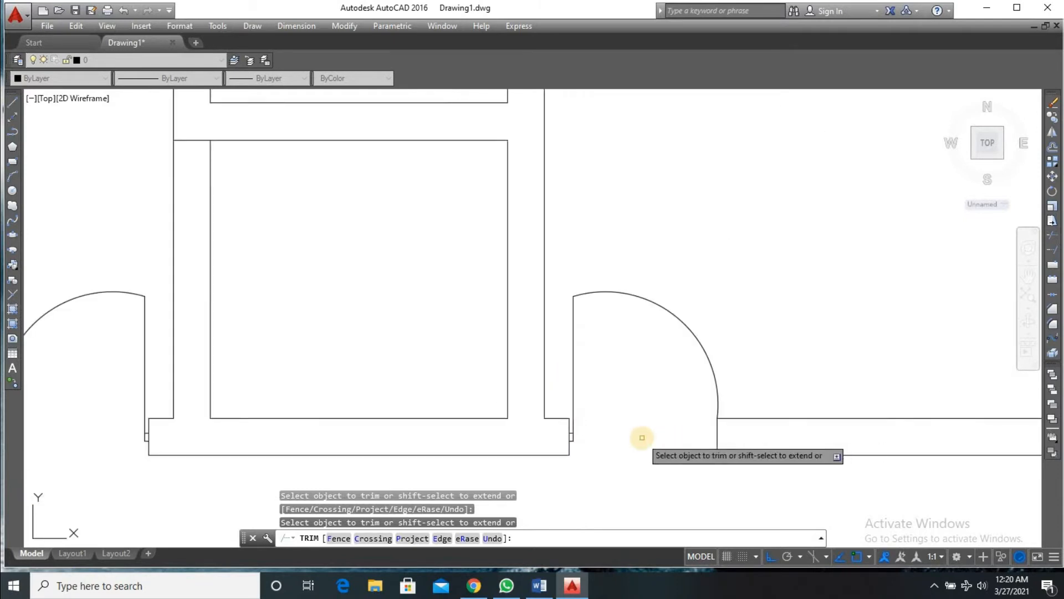
key("Return")
- Offset the short lines across the lower small room's left wall and the upper small room's right wall 6" downward
scroll(704, 430, "down", 8)
scroll(667, 384, "up", 4)
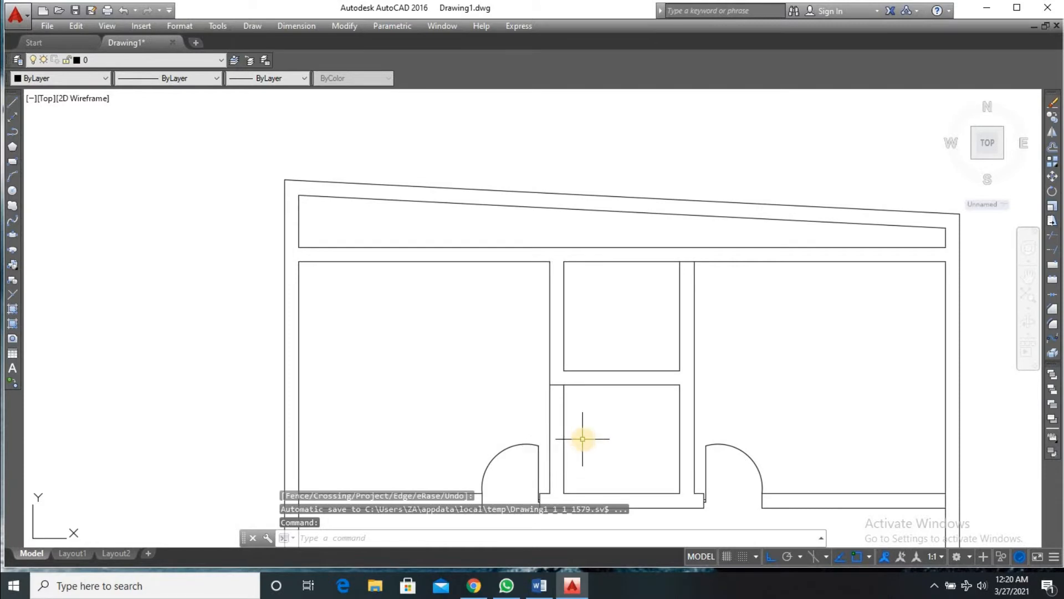
scroll(589, 437, "up", 2)
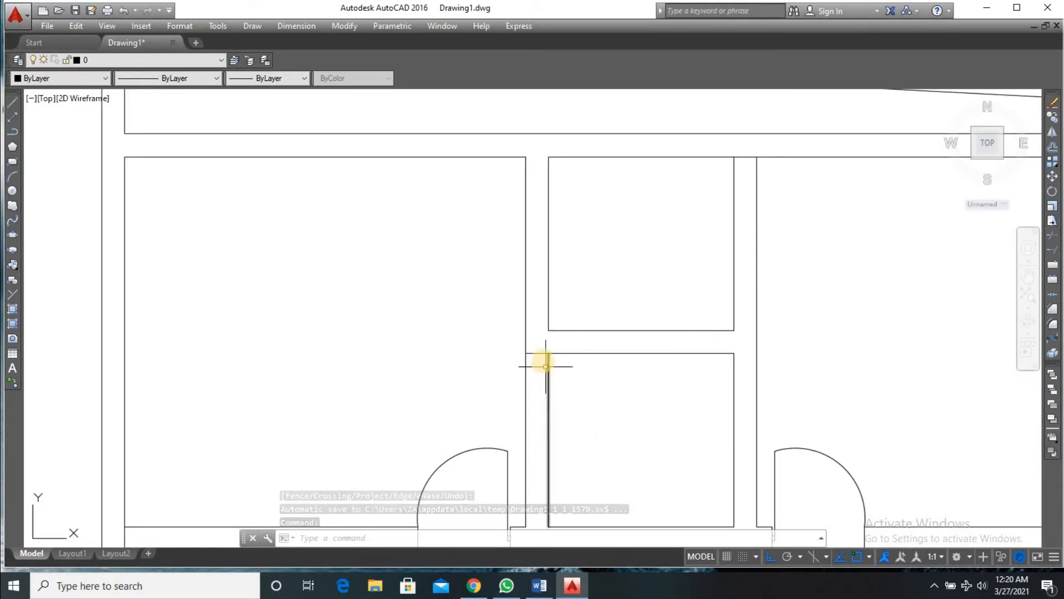
type("o")
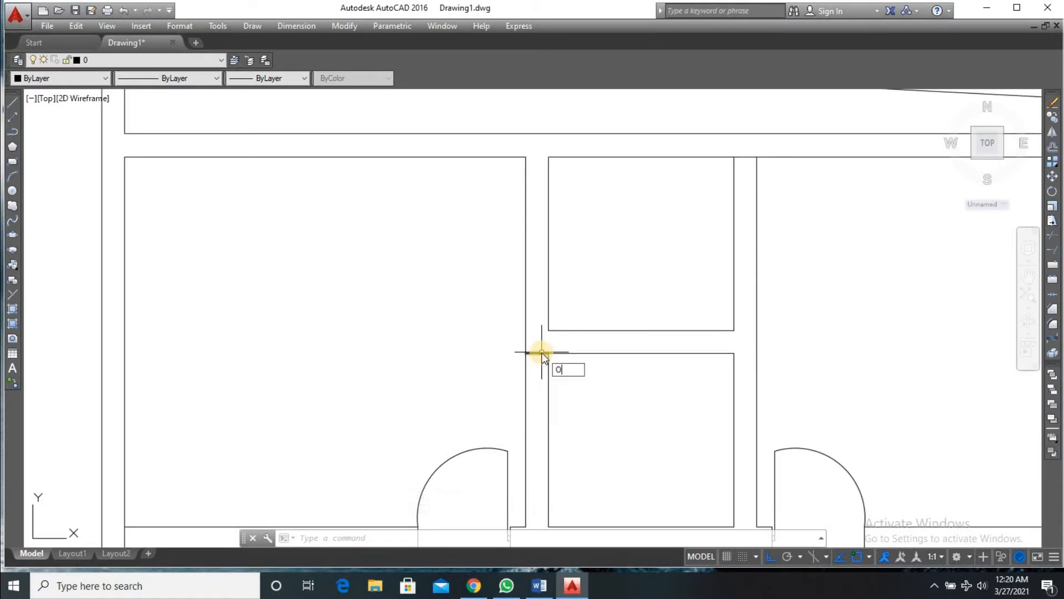
key("Return")
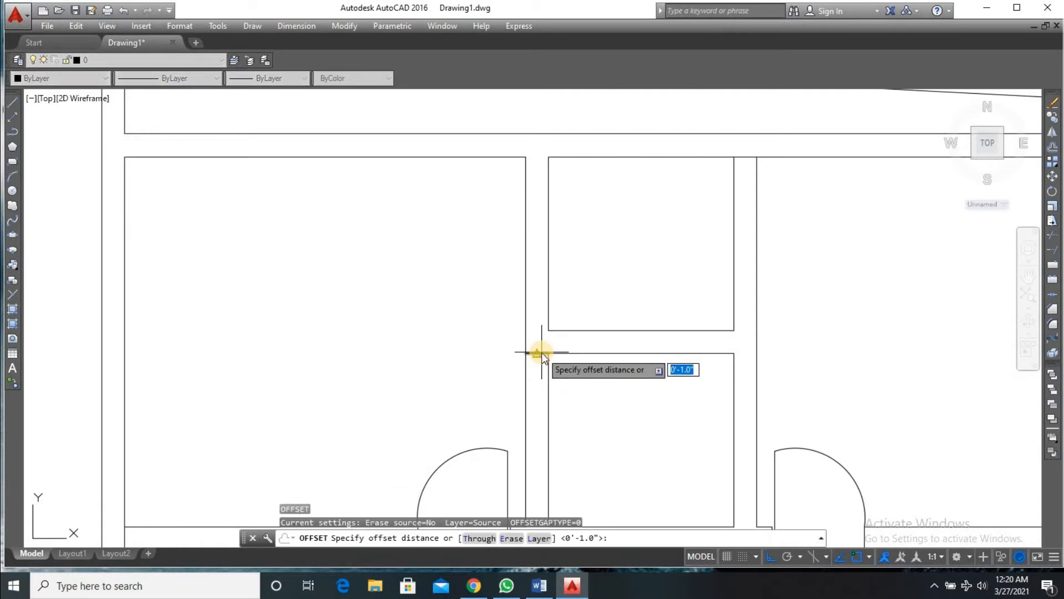
type("6")
key("Return")
left_click(537, 353)
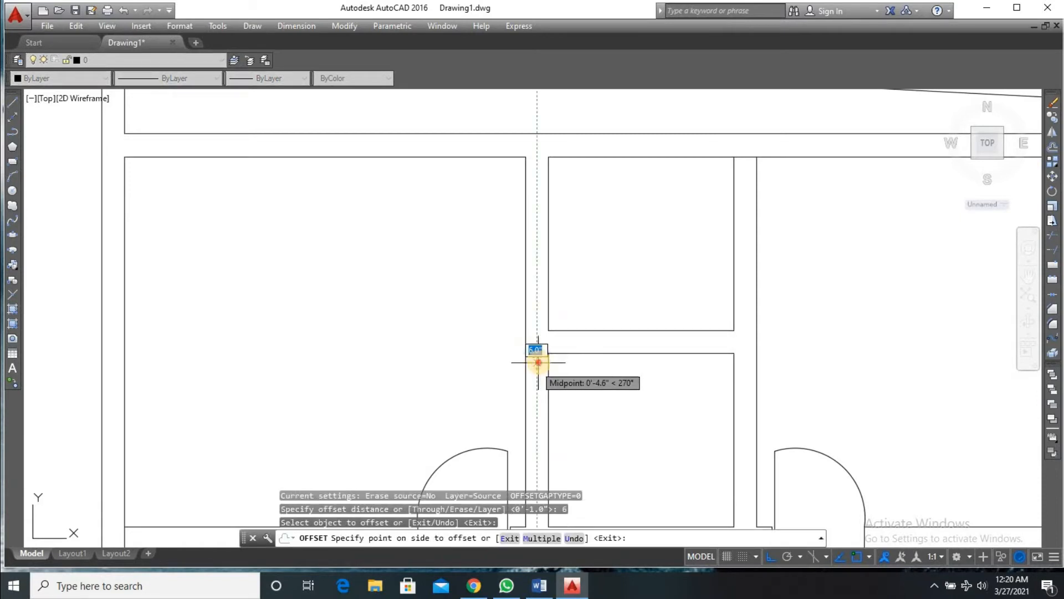
left_click(535, 359)
left_click(749, 157)
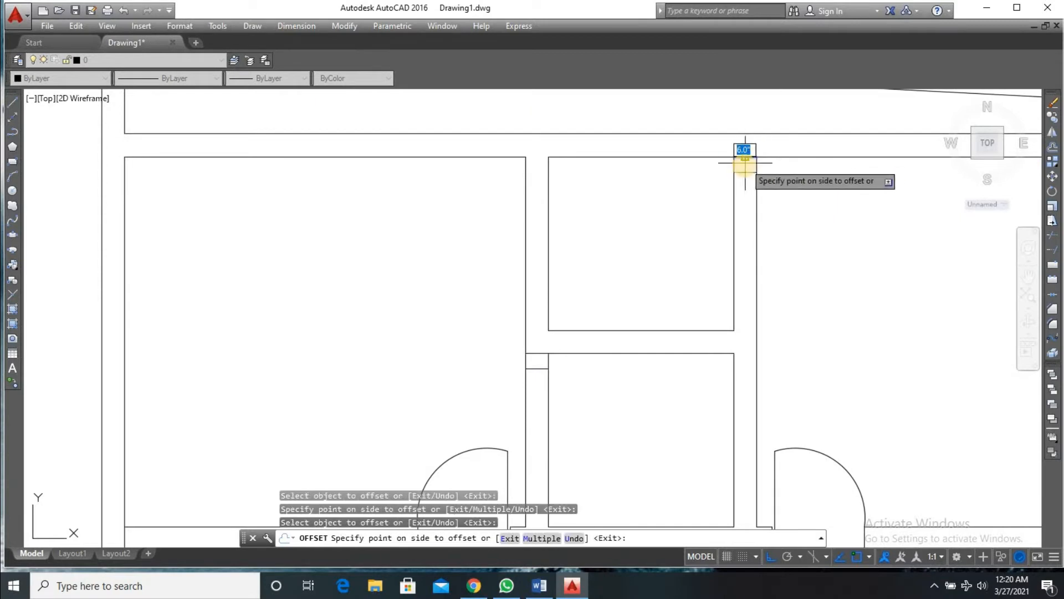
left_click(745, 183)
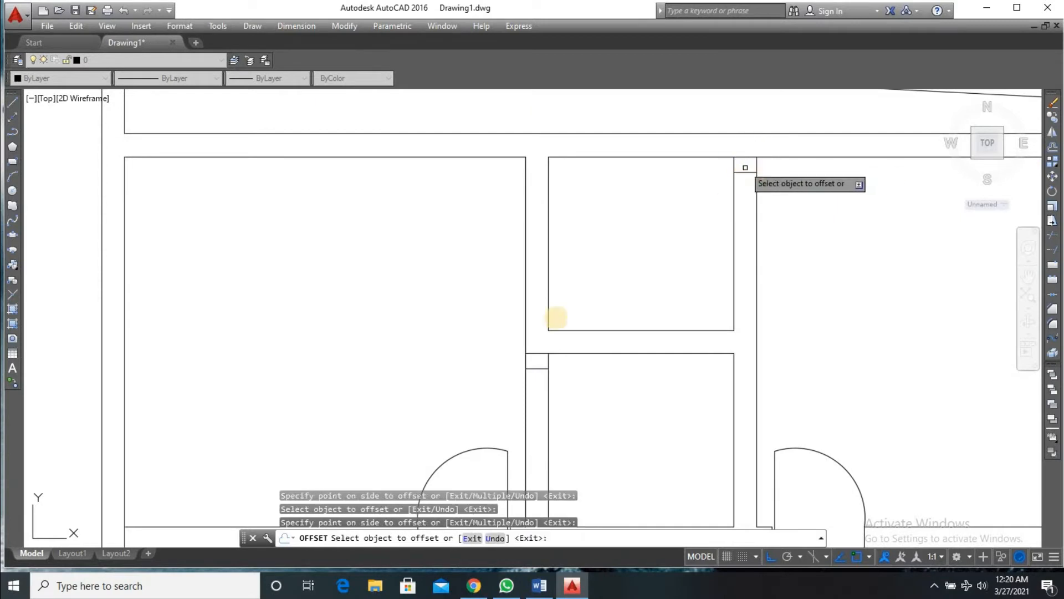
- Offset the lower small room's new jamb line 2' down, and offset that copy another 1' down
left_click(540, 367)
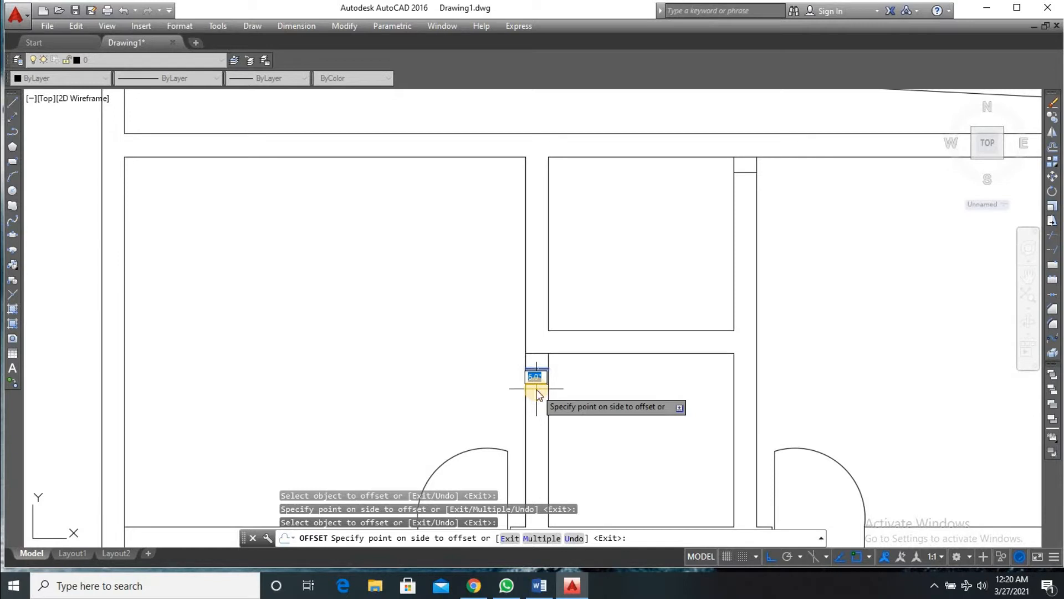
left_click(536, 388)
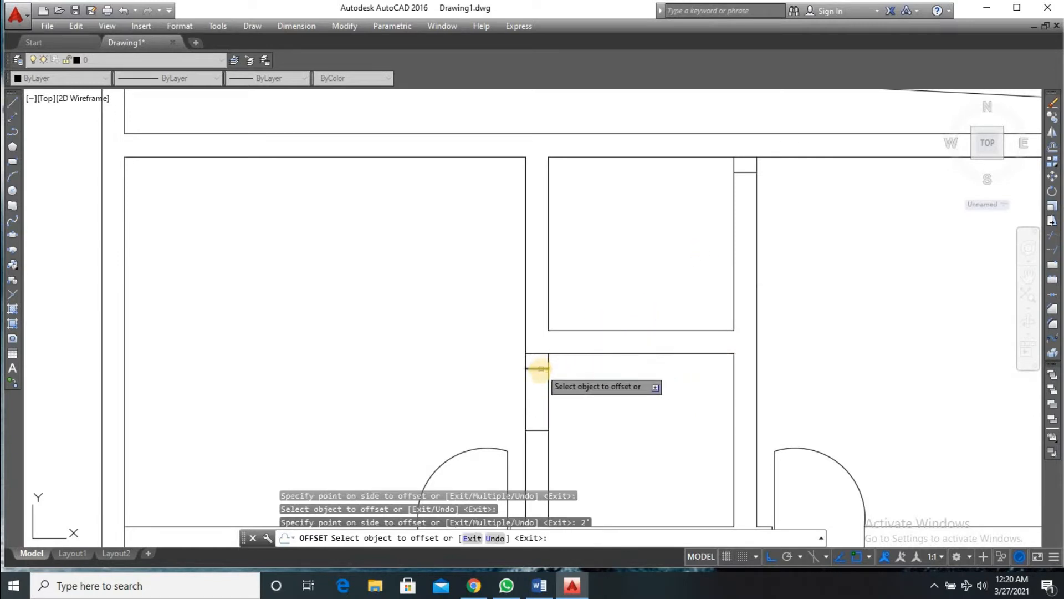
left_click(537, 431)
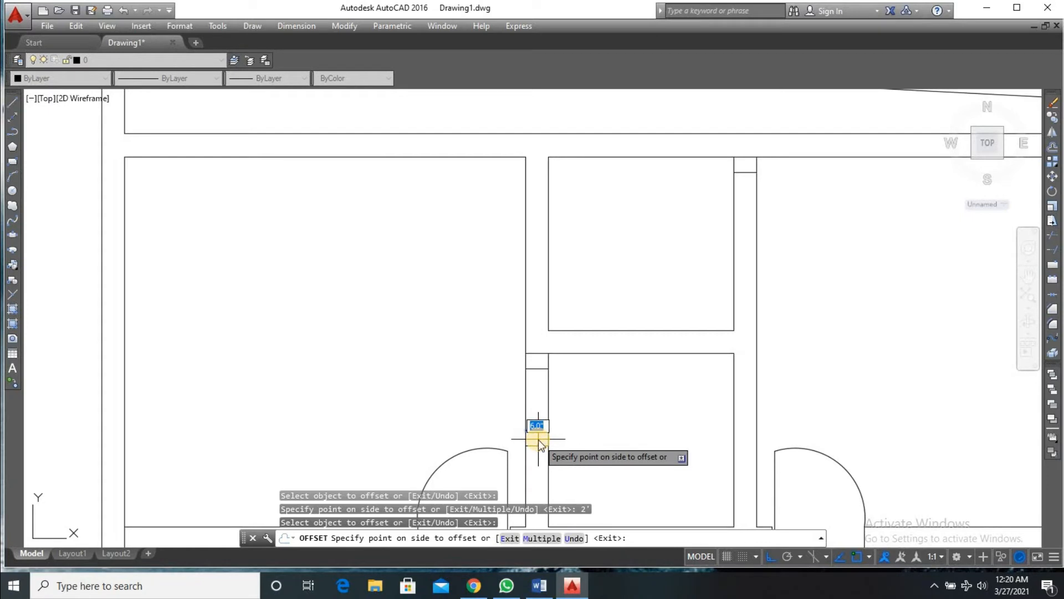
left_click(538, 439)
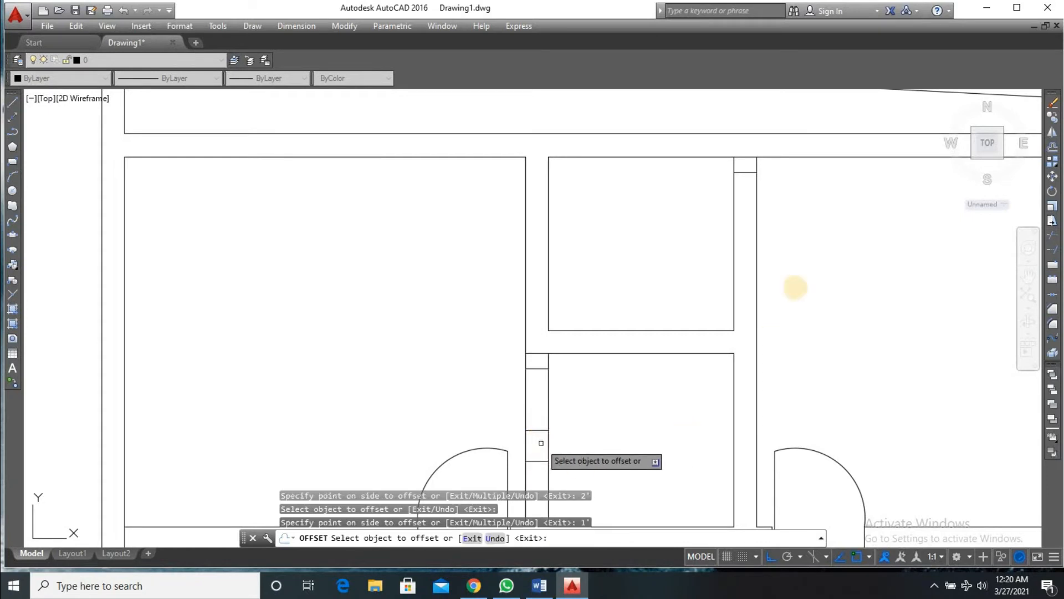
- Offset the upper small room's new jamb line 3' down across its right wall
left_click(745, 171)
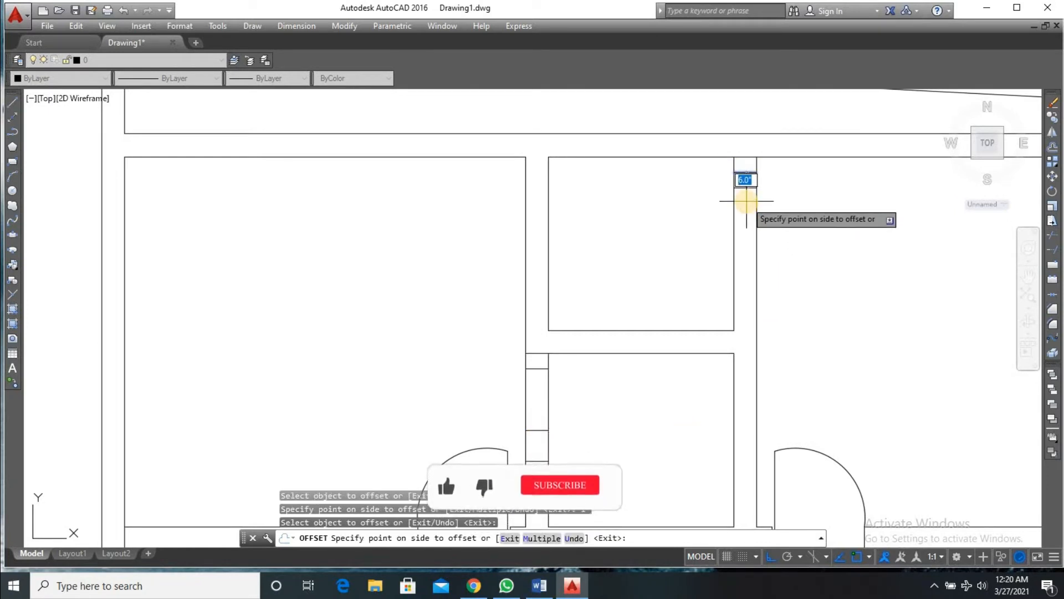
type("3")
key("Return")
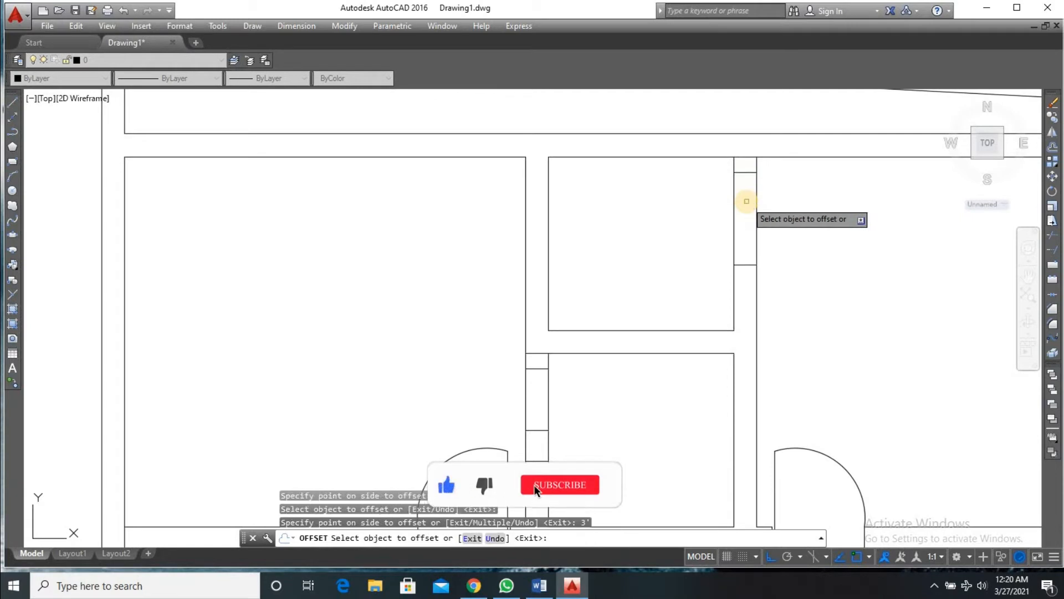
key("Return")
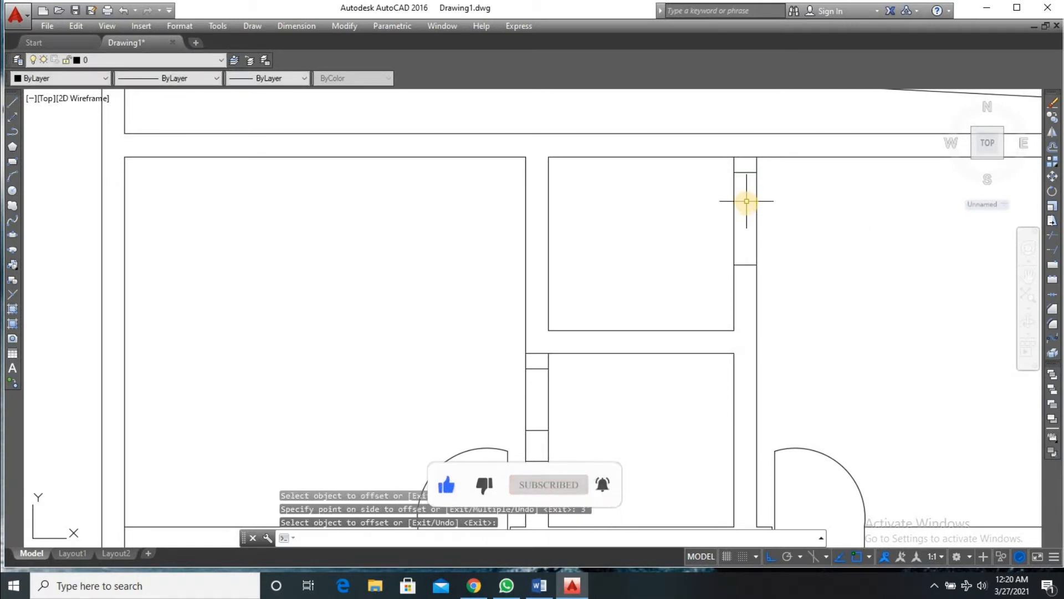
- Delete the original short guide lines above both openings and the intermediate line inside the lower small room's opening
left_click(537, 431)
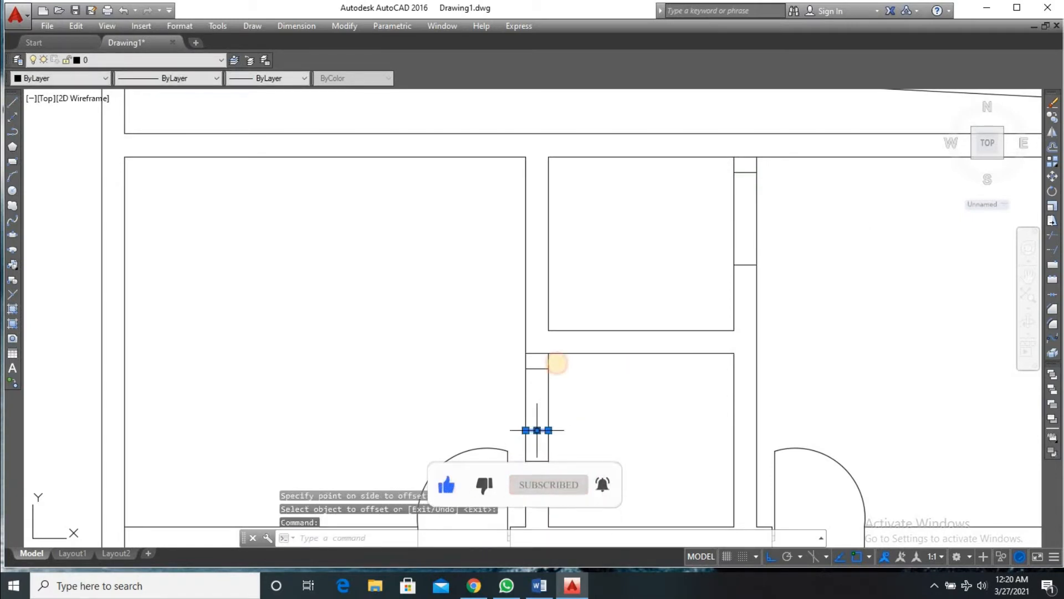
left_click(537, 351)
left_click(537, 356)
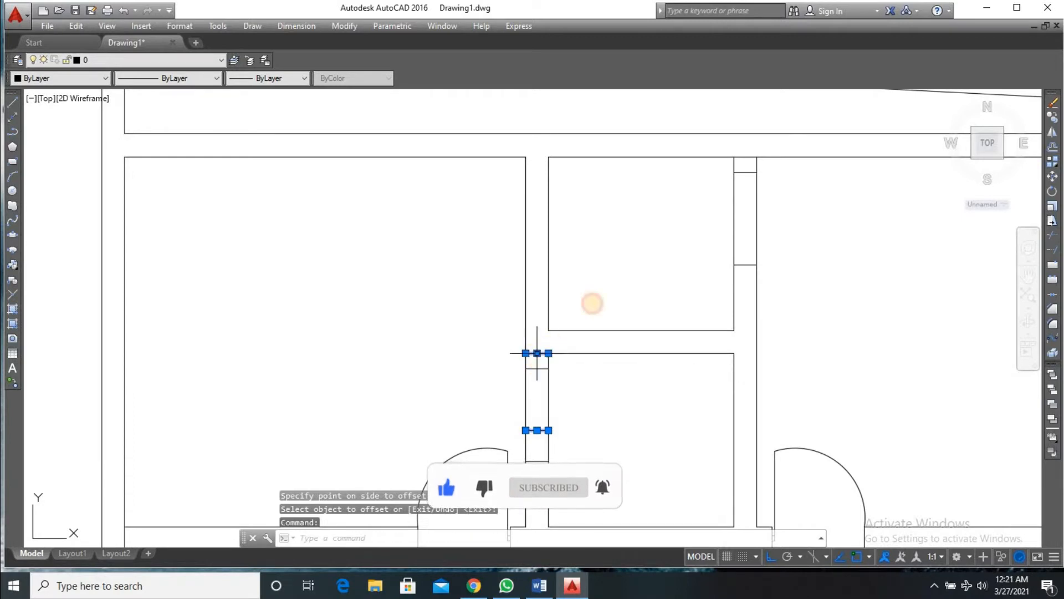
left_click(745, 157)
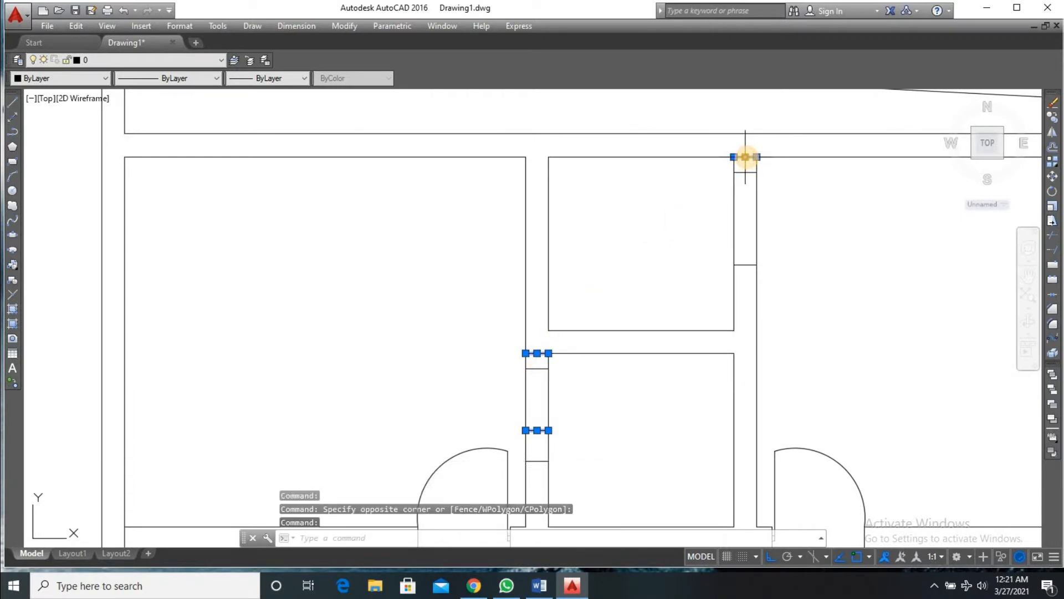
key("Delete")
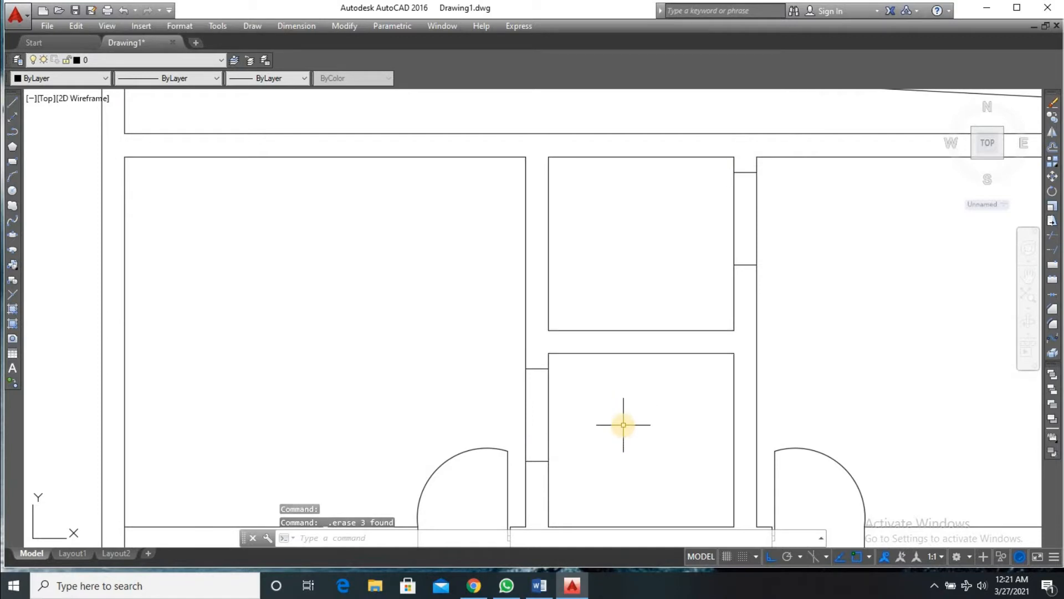
- Trim the wall lines between the jamb lines to cut door openings in both small rooms' side walls
type("tr")
key("Return")
key("Return")
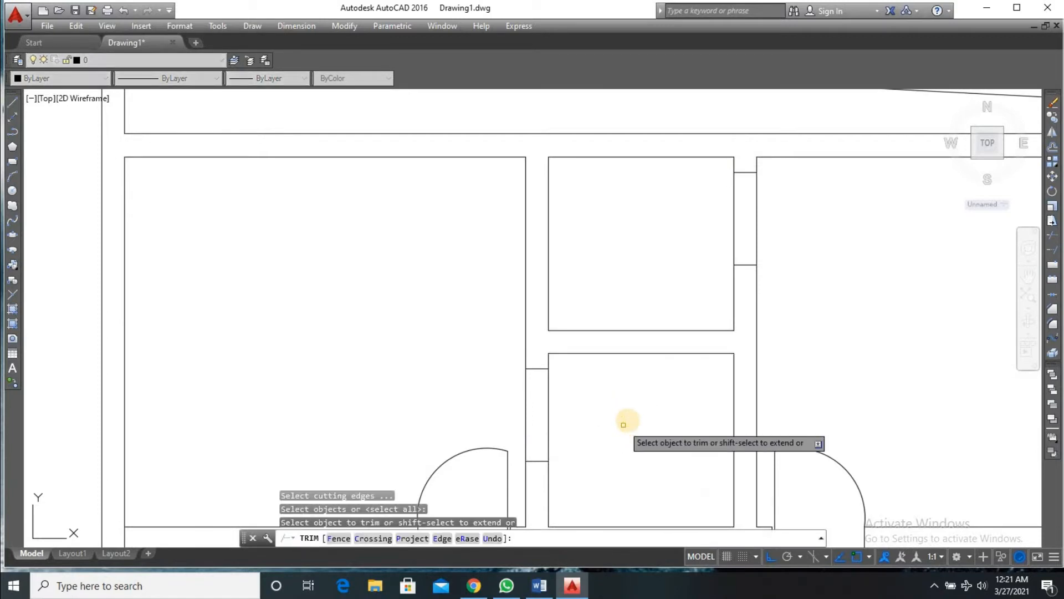
left_click(578, 405)
left_click(506, 404)
left_click(809, 201)
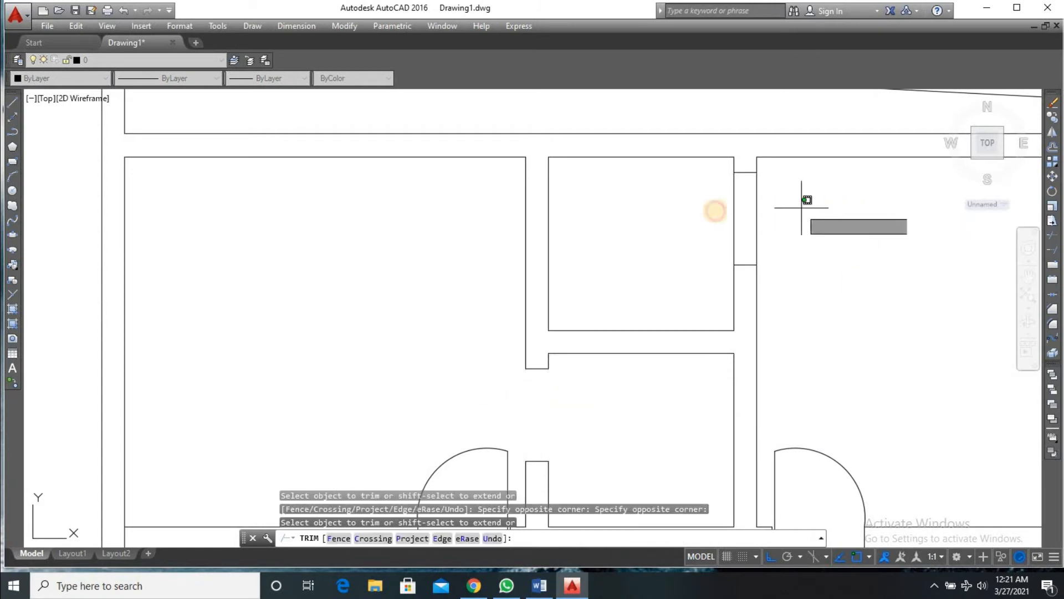
left_click(709, 212)
key("Return")
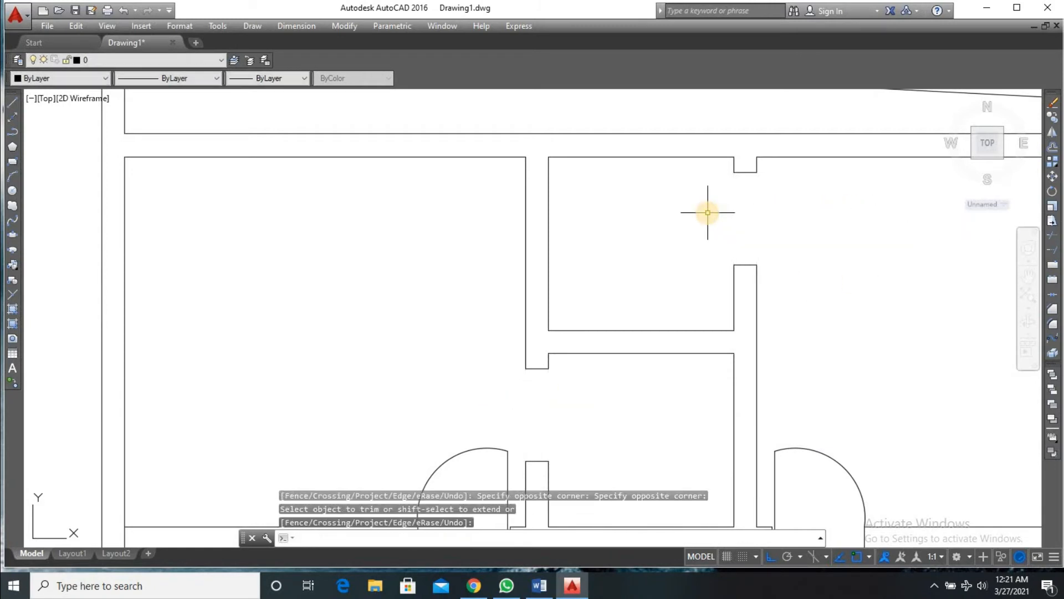
- Draw a vertical door line between the jamb midpoints of the opening in the lower small room's left wall
type("l")
key("Return")
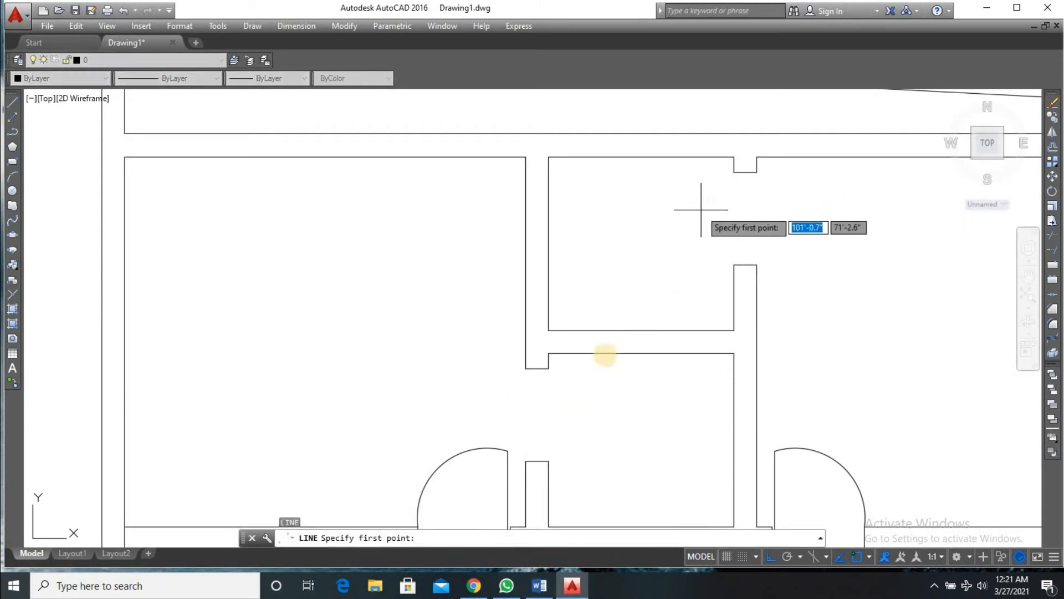
left_click(537, 367)
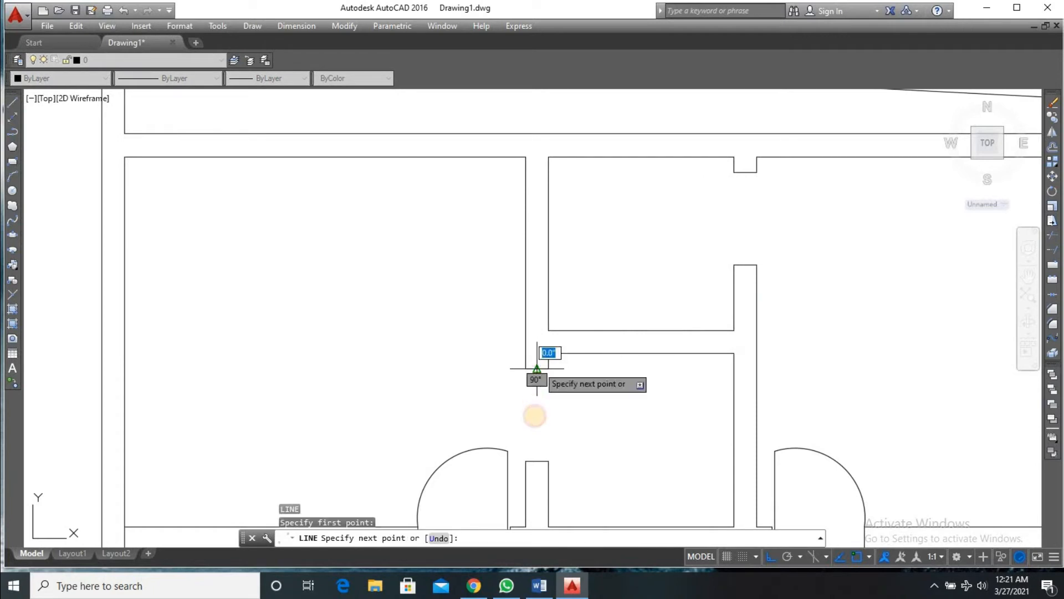
left_click(537, 463)
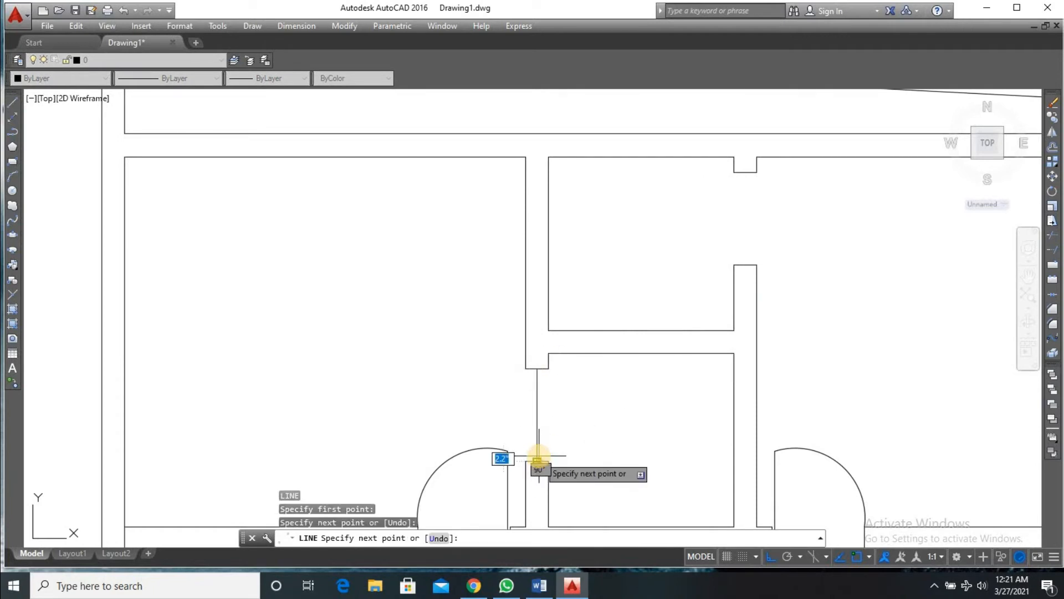
key("Return")
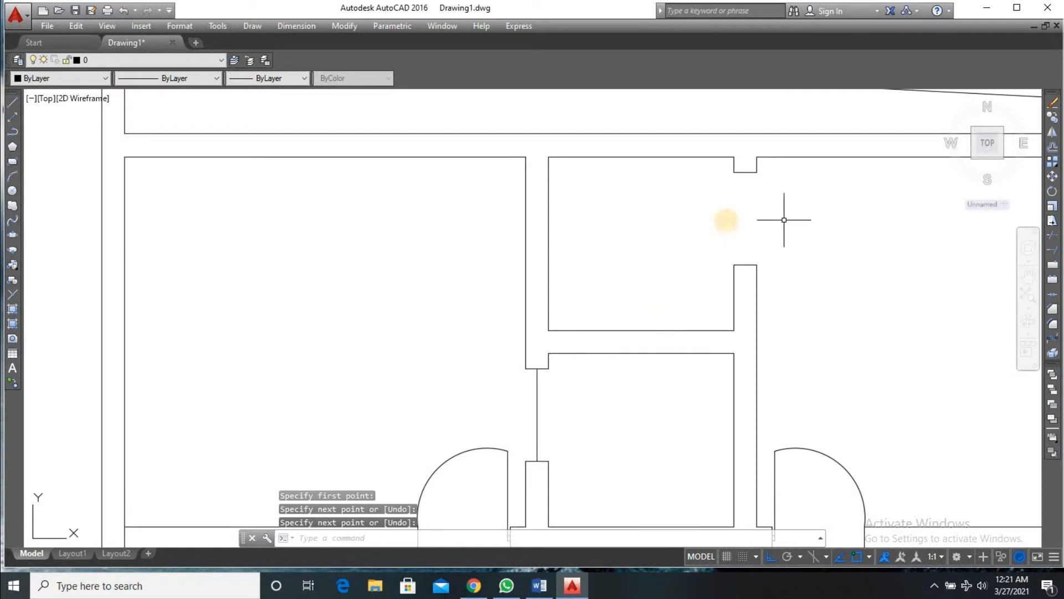
- Draw a vertical door line between the jamb midpoints of the opening in the upper small room's right wall
key("Return")
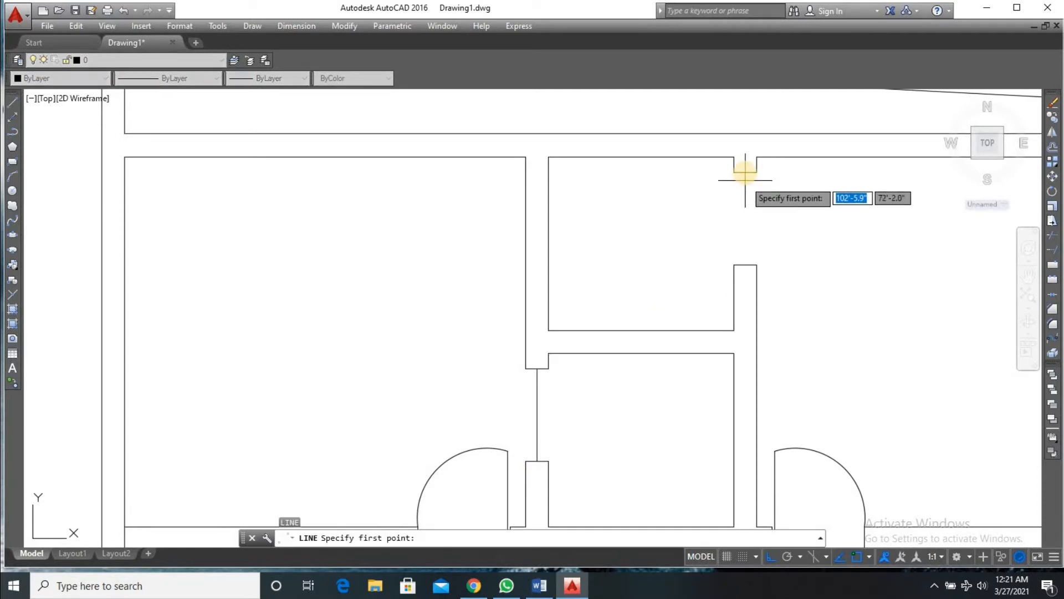
left_click(745, 171)
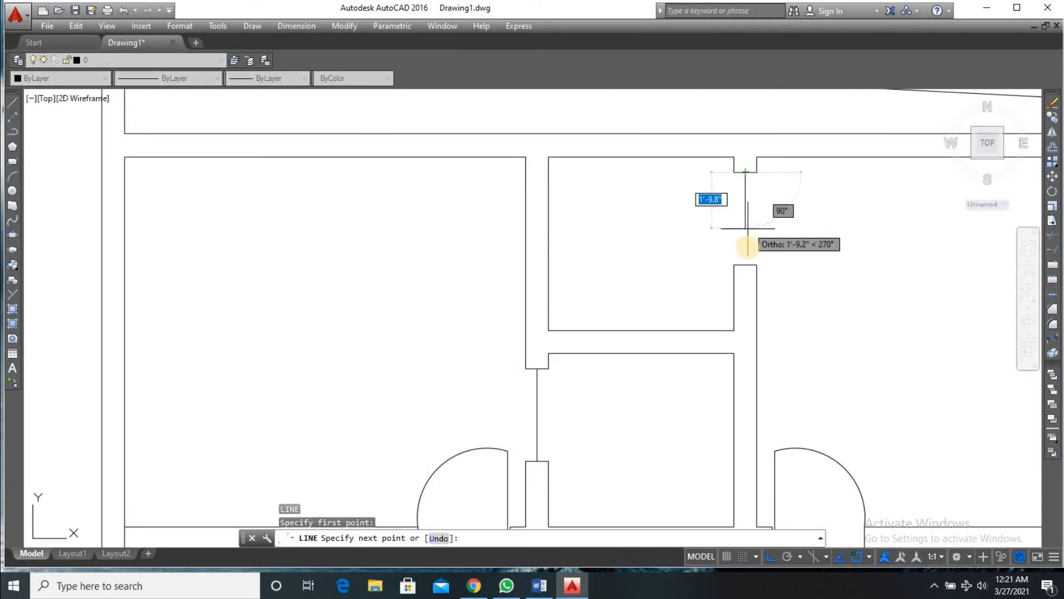
left_click(745, 265)
key("Return")
scroll(753, 362, "down", 4)
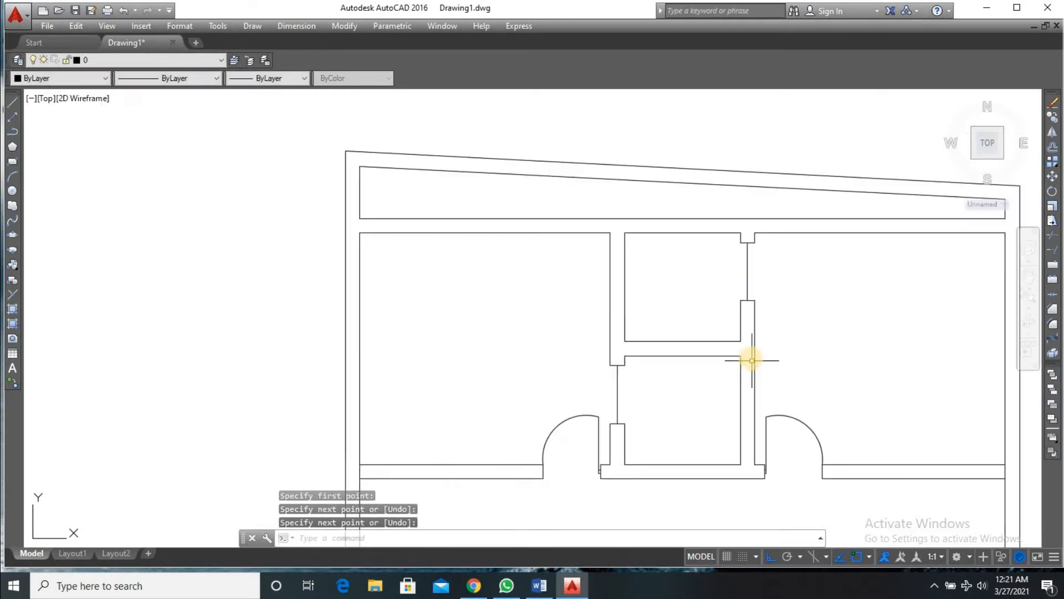
- Draw a line across the thickness of the left room's upper wall at the midpoint of its inner face
scroll(748, 380, "up", 4)
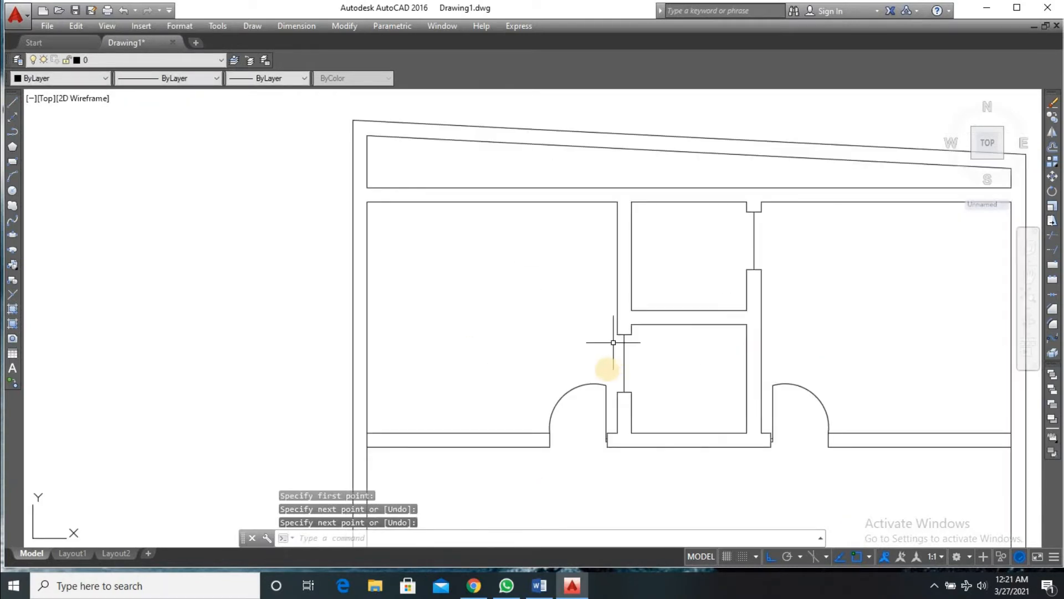
scroll(617, 374, "down", 2)
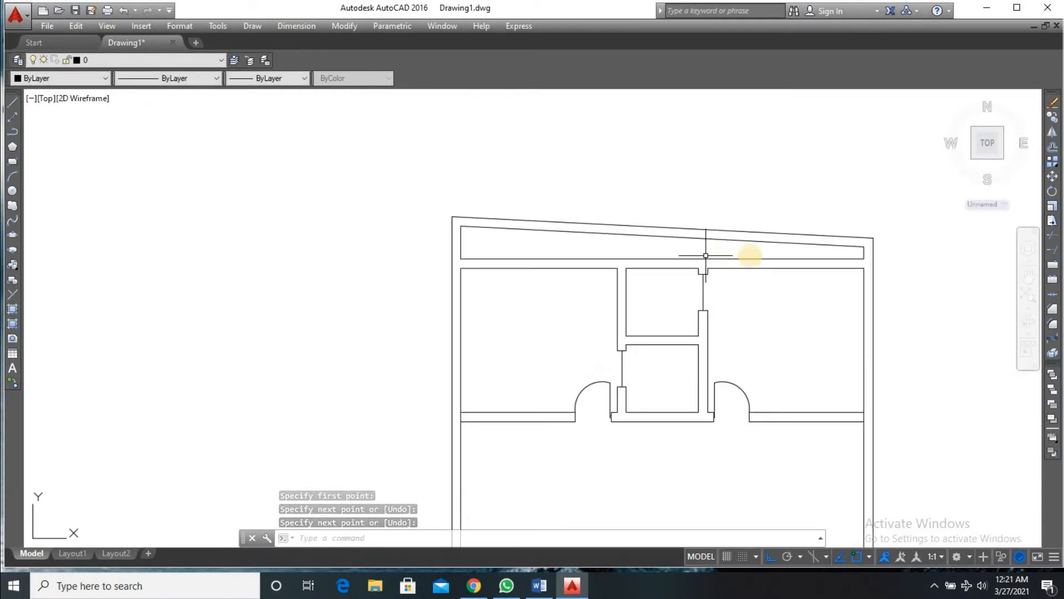
scroll(513, 245, "up", 2)
scroll(476, 253, "up", 4)
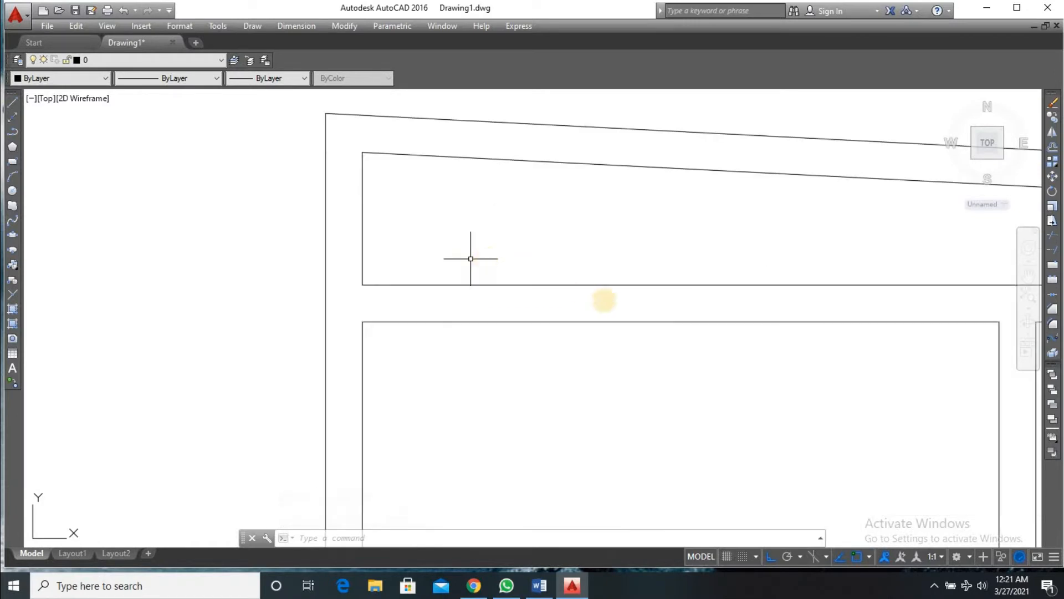
scroll(608, 301, "down", 2)
scroll(648, 302, "down", 2)
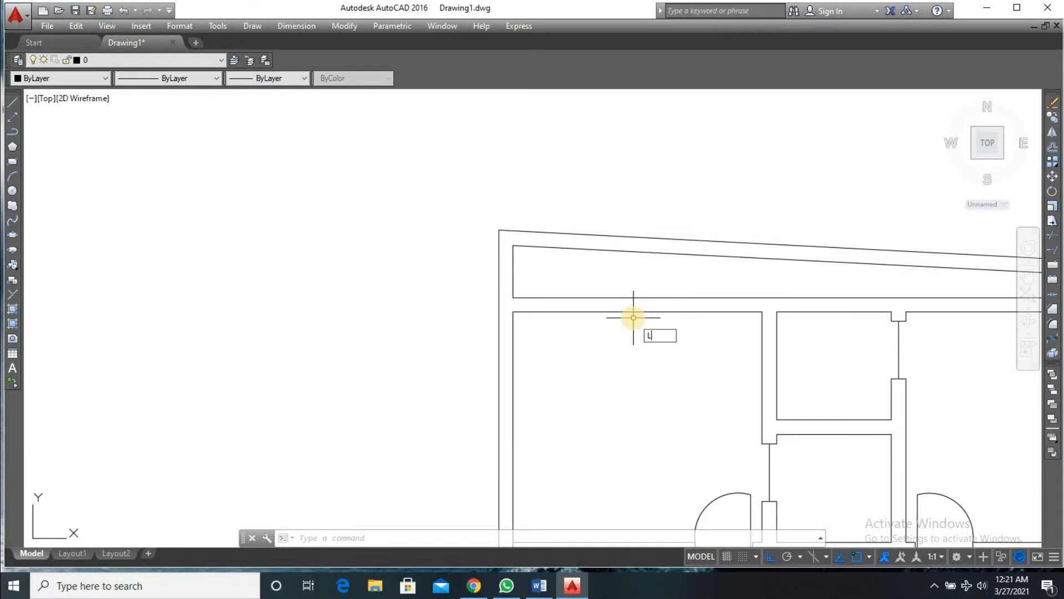
key("Return")
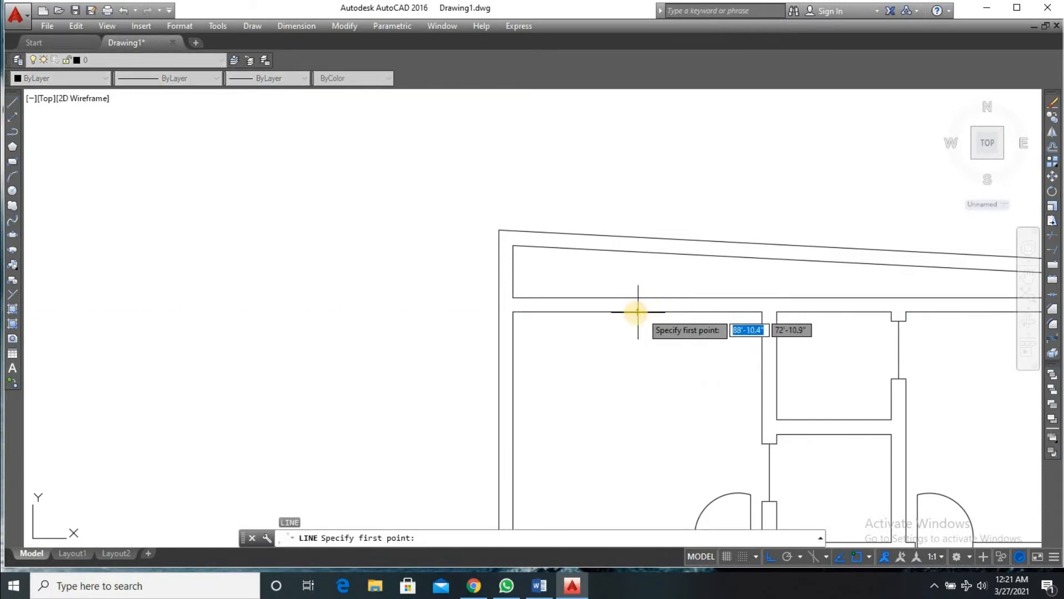
left_click(636, 298)
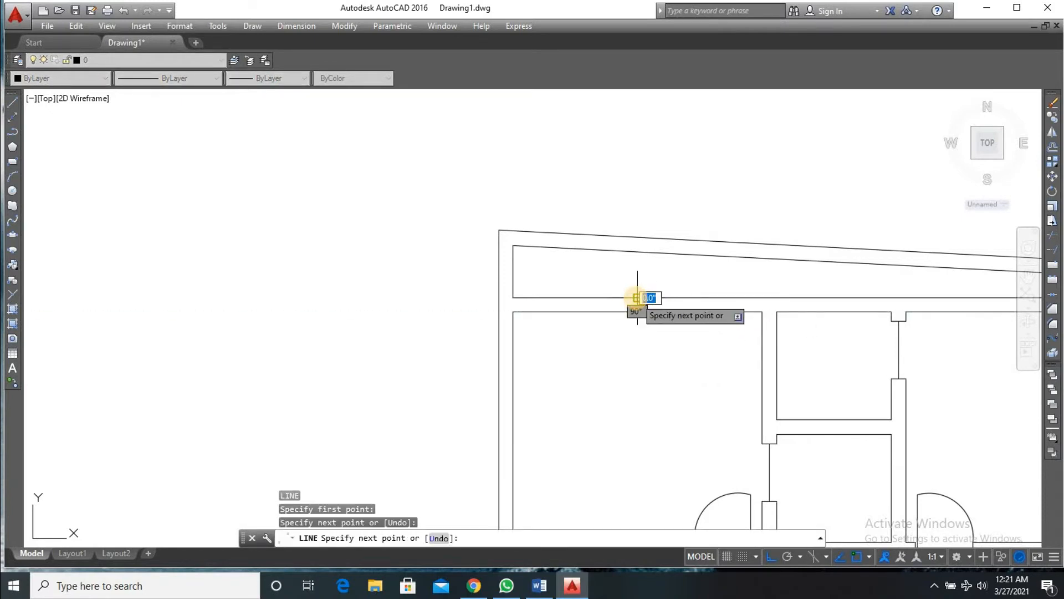
key("Return")
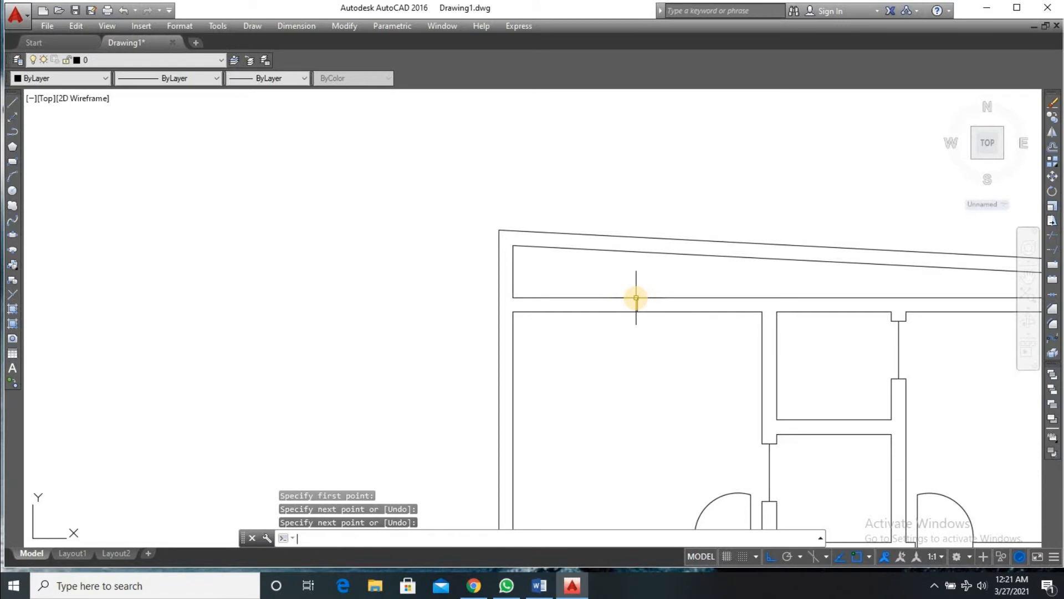
- Offset the short line across the left room's upper wall 2' to both sides and erase the original line
type("O")
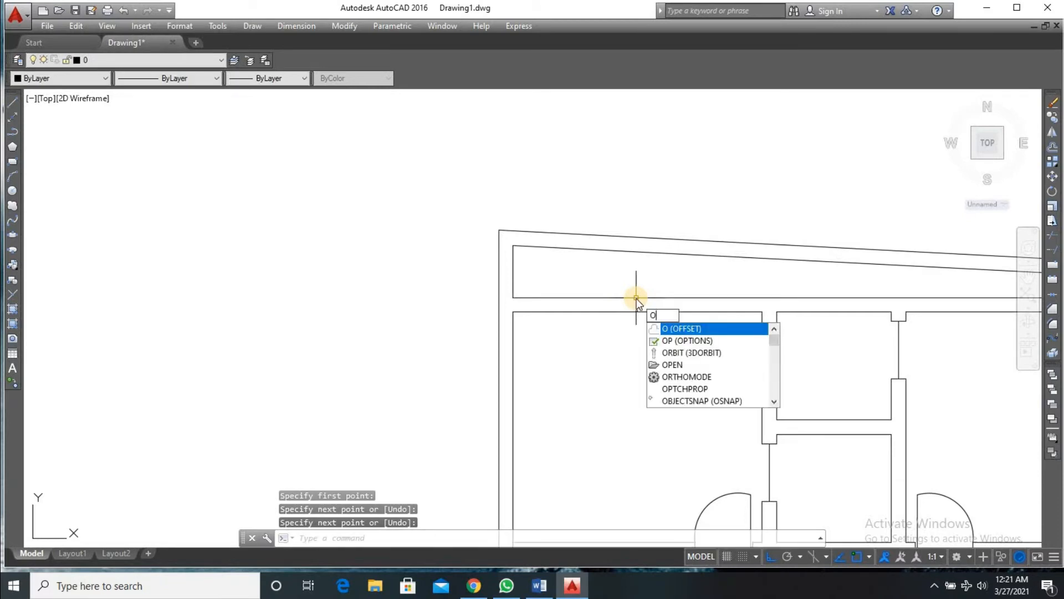
key("Return")
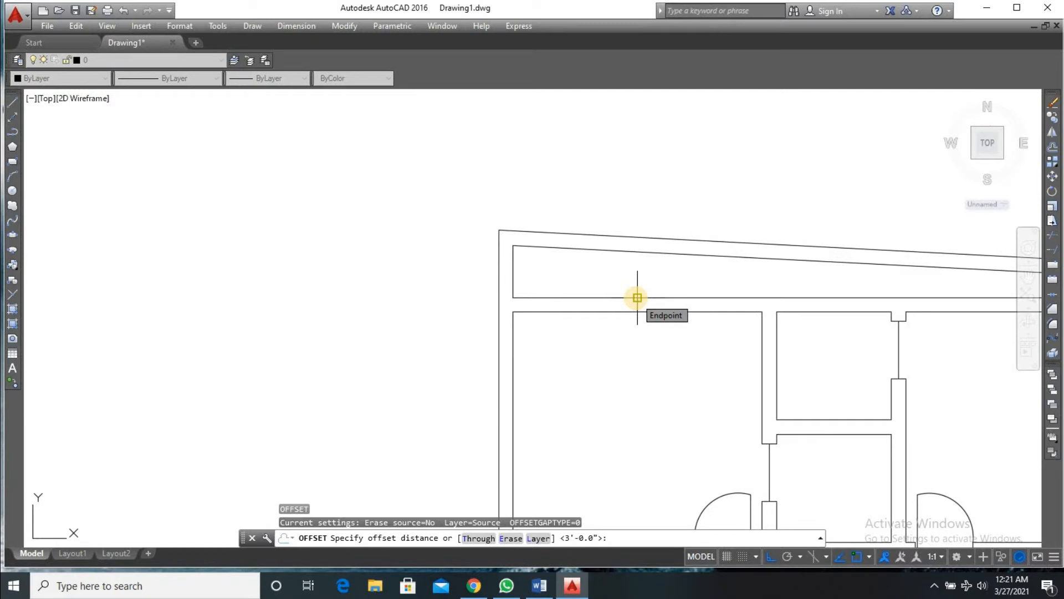
type("2'")
key("Return")
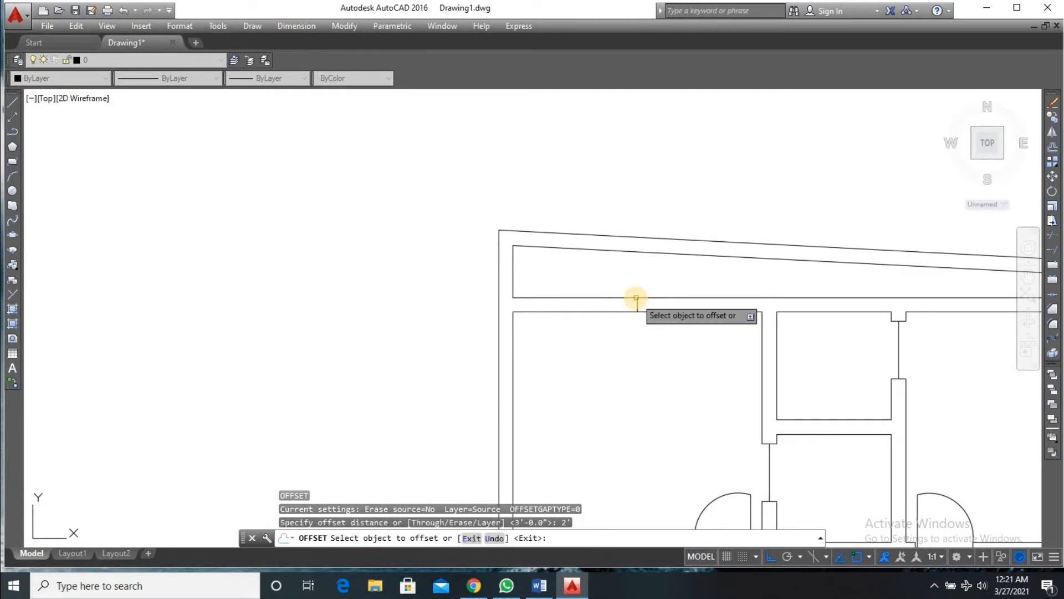
scroll(621, 313, "up", 4)
left_click(656, 290)
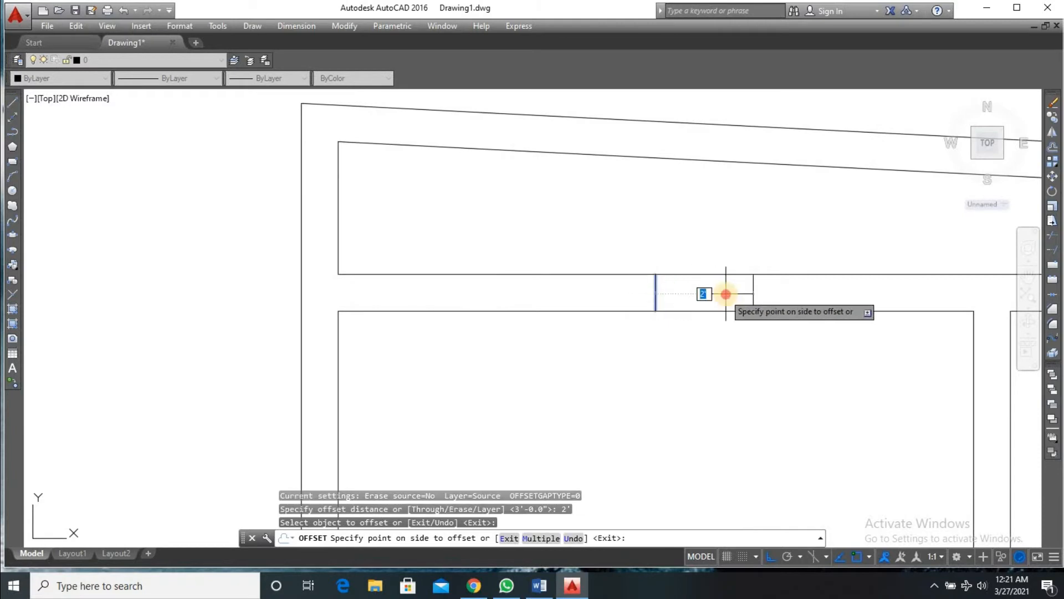
left_click(727, 290)
left_click(655, 289)
left_click(565, 289)
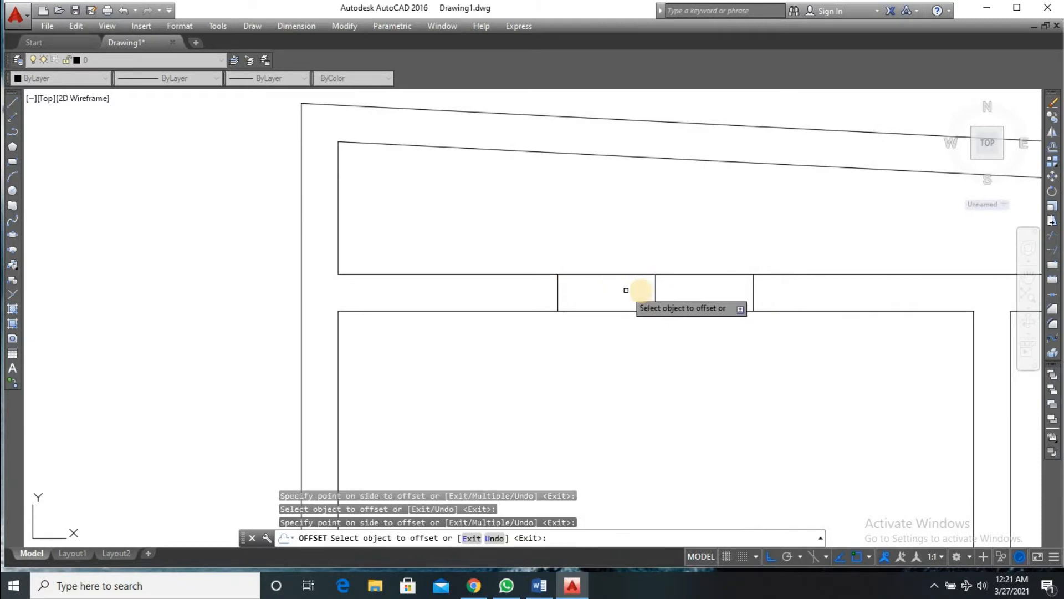
key("Return")
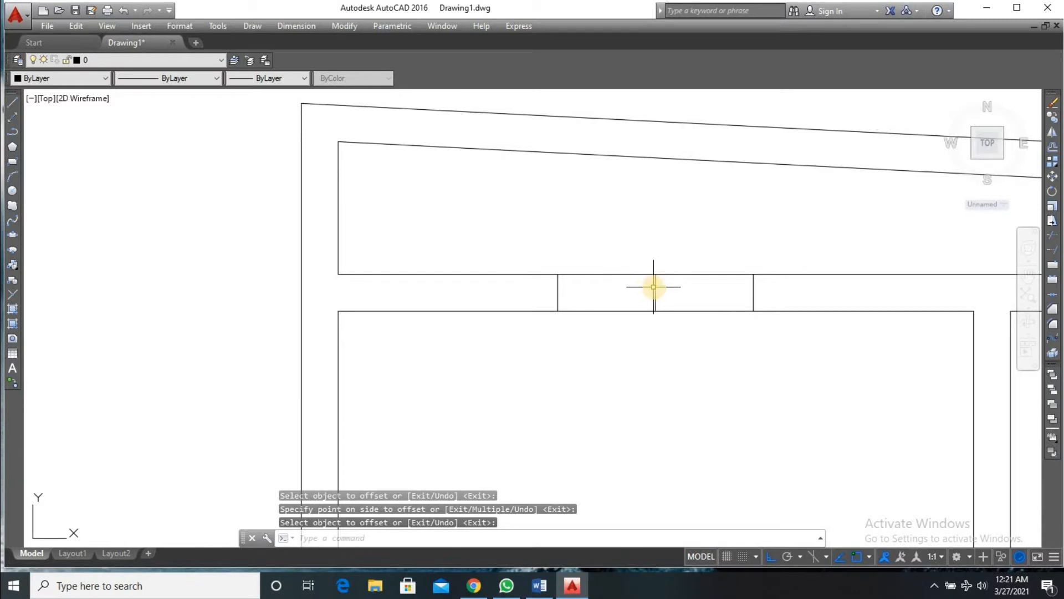
left_click(655, 286)
key("Delete")
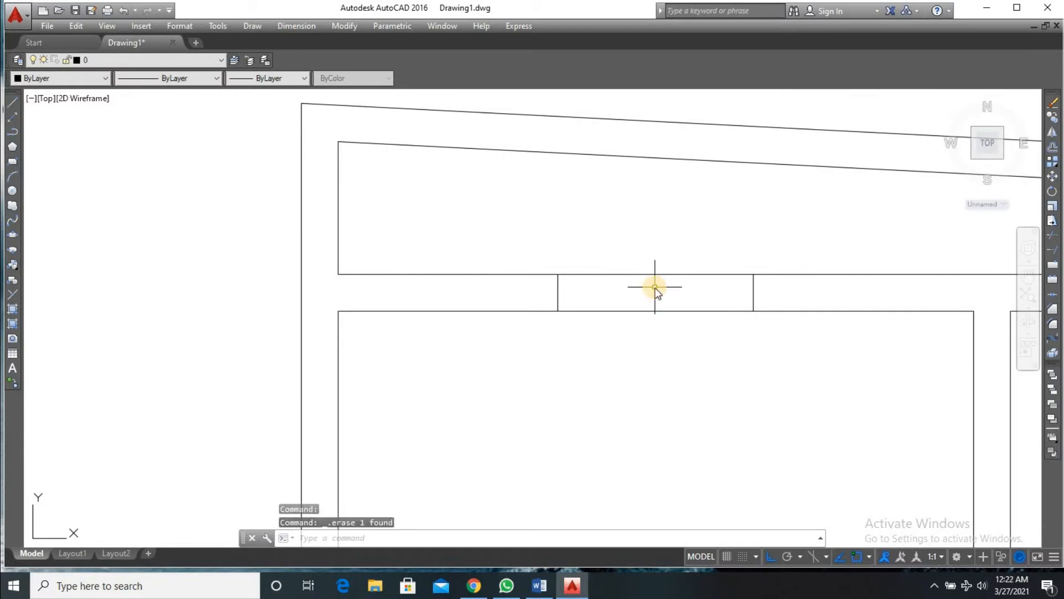
- Draw a horizontal line joining the midpoints of the two window end lines in the left room's upper wall
type("l")
key("Return")
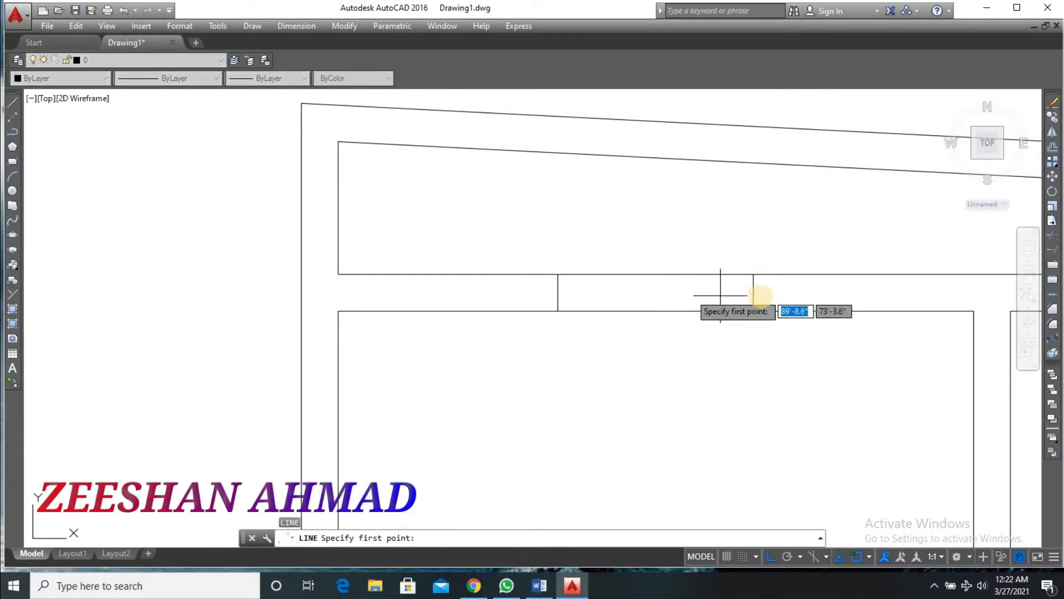
left_click(753, 293)
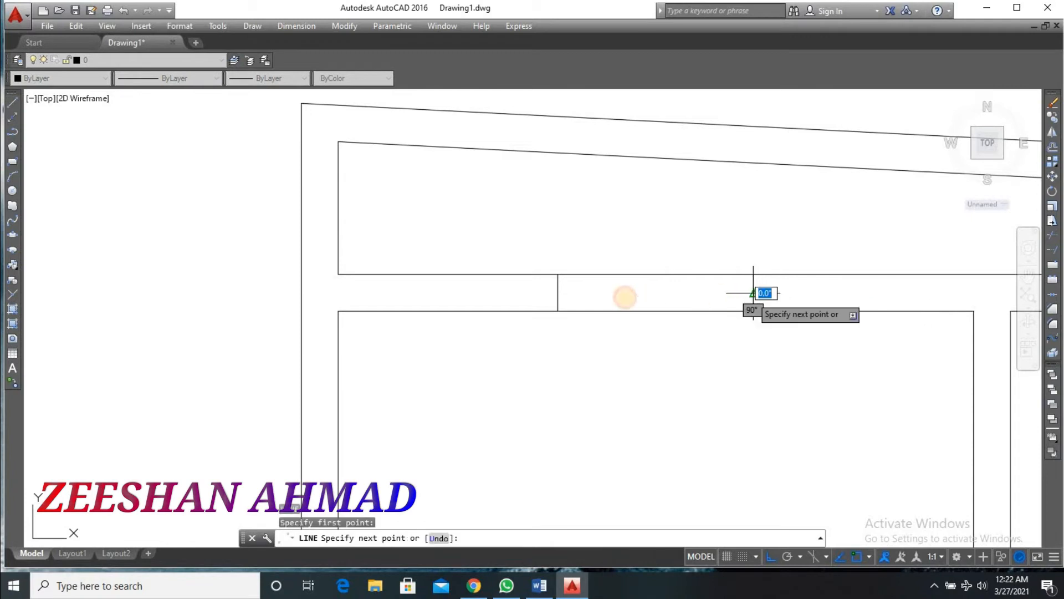
left_click(557, 292)
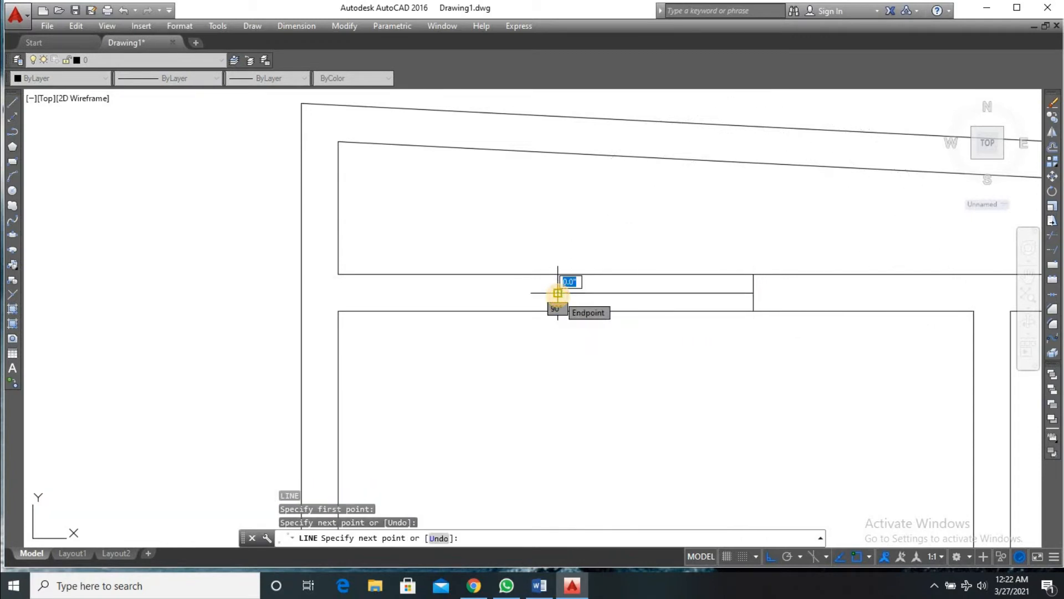
key("Return")
- Offset the window's horizontal center line 2" to both sides and erase the original center line
type("o")
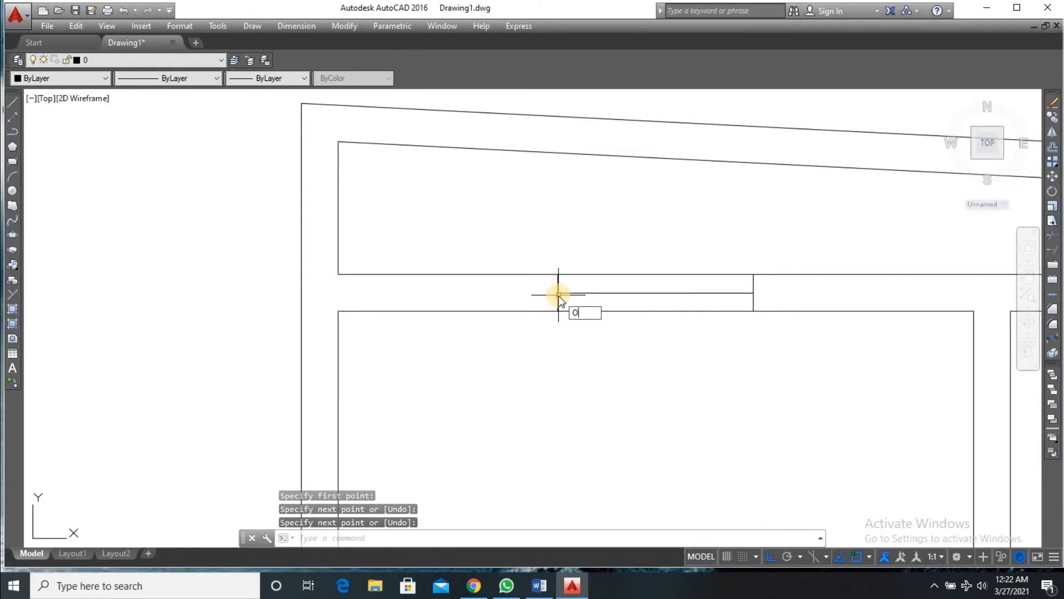
key("Return")
type("1")
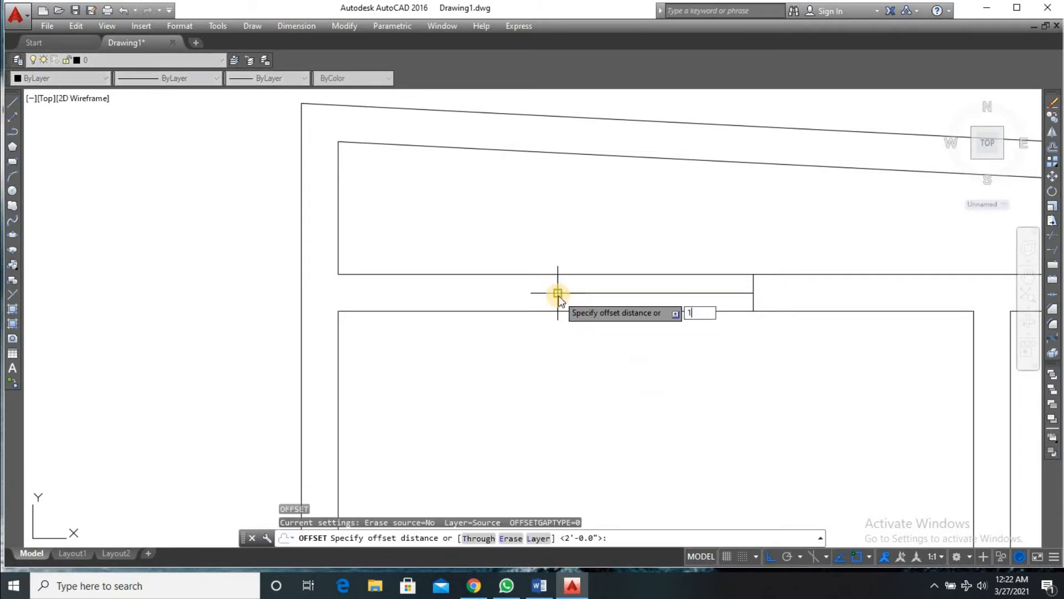
key("BackSpace")
type("2")
key("Return")
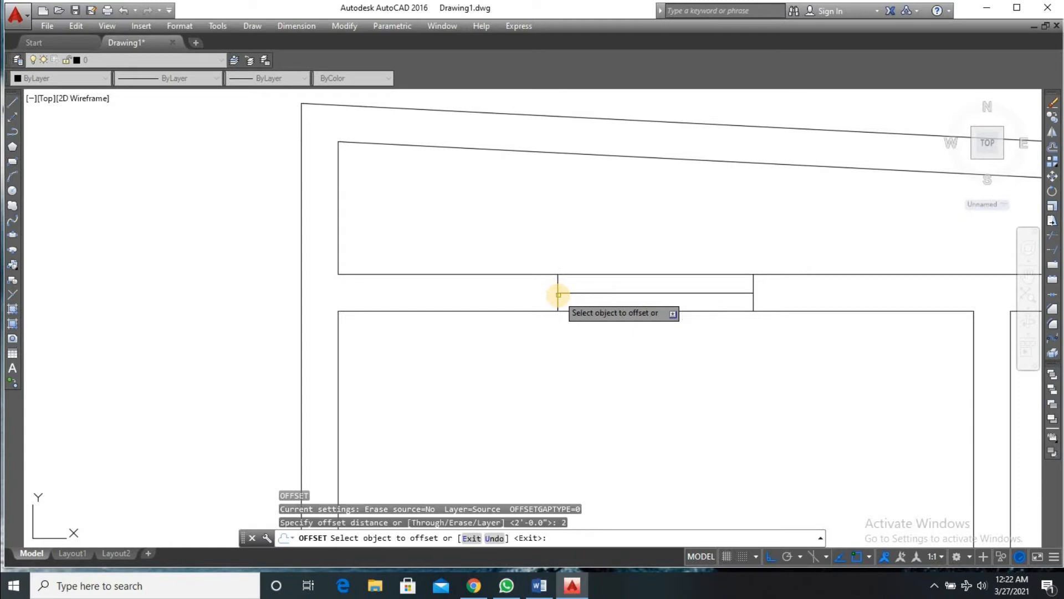
left_click(626, 293)
left_click(627, 288)
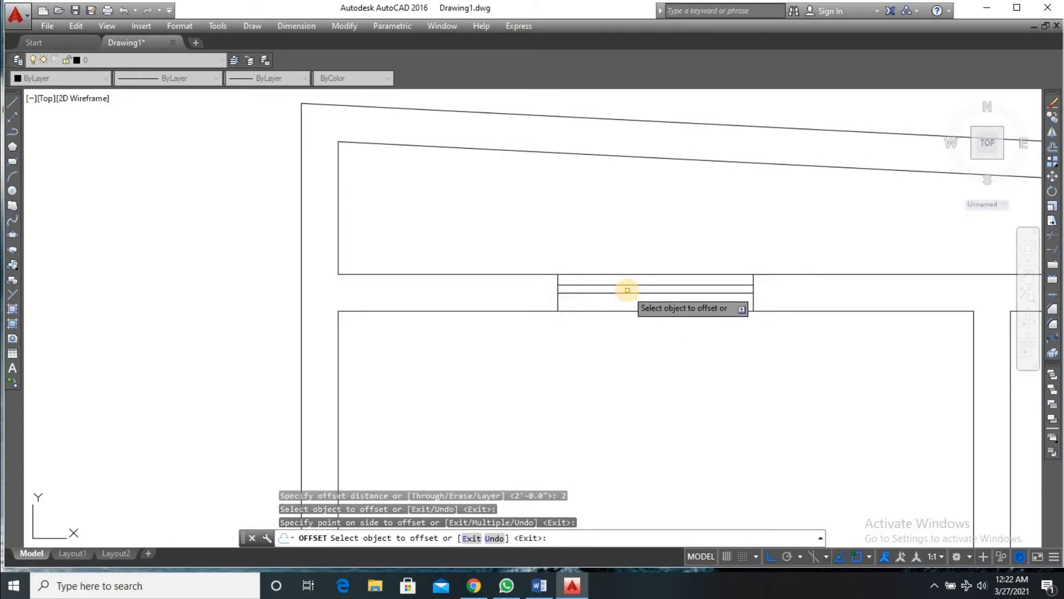
left_click(625, 292)
left_click(625, 298)
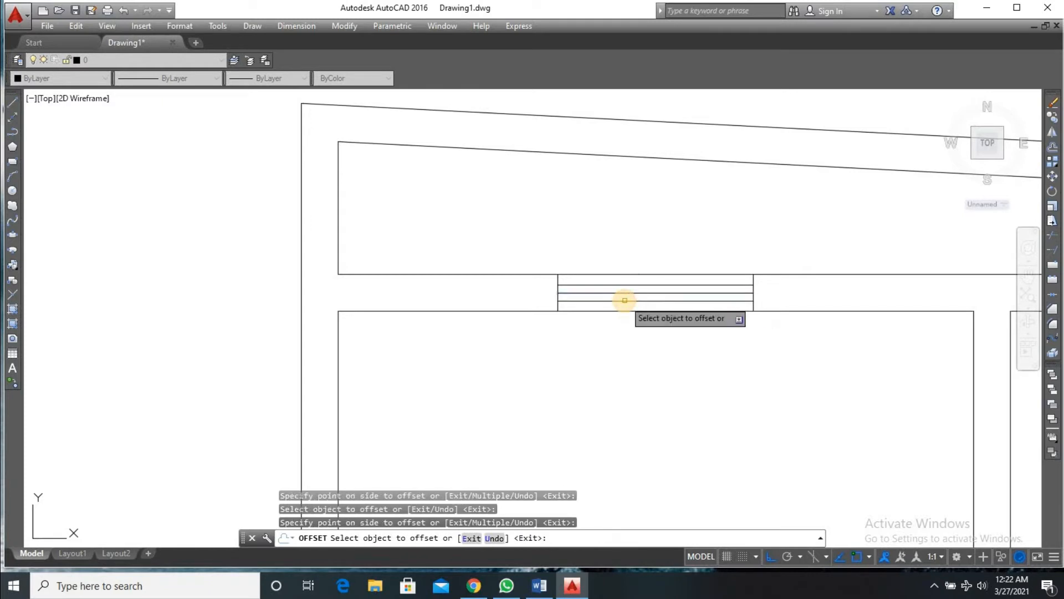
key("Return")
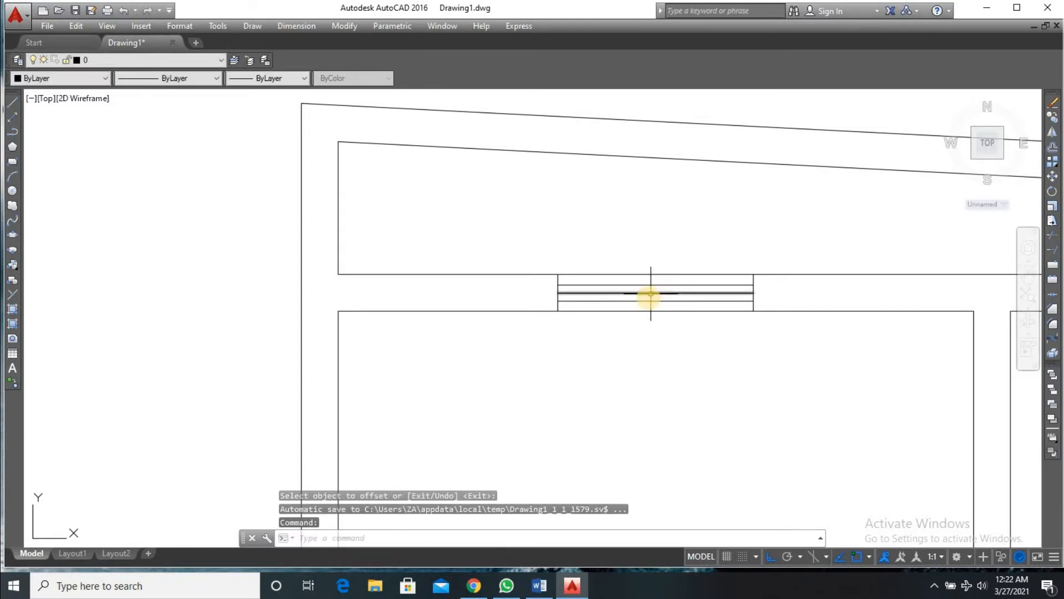
left_click(650, 293)
key("Delete")
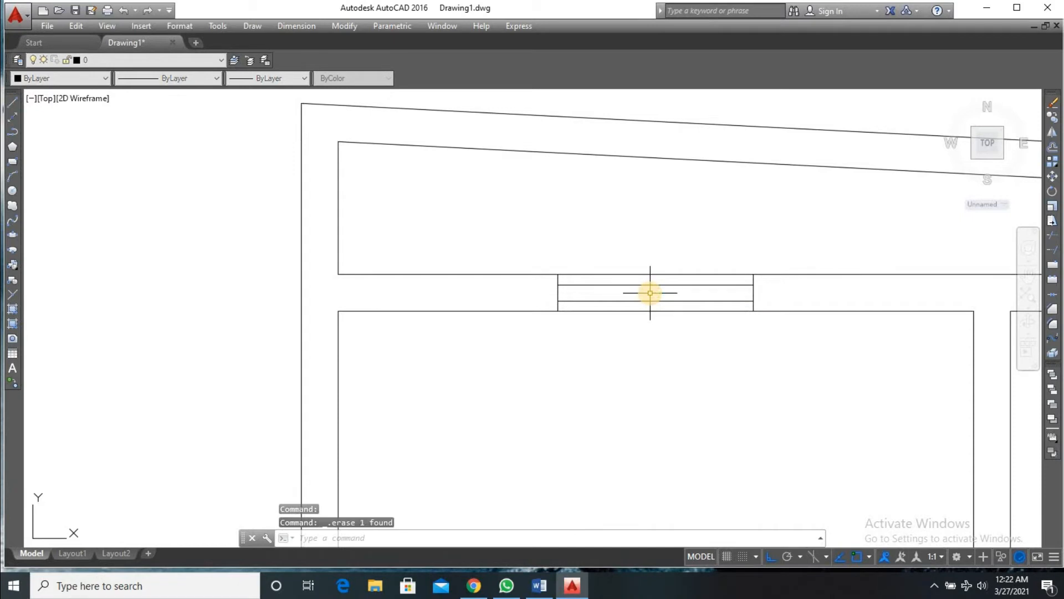
- Mirror the four window lines about a vertical axis through the midpoint of the central small room's upper wall, keeping the original
scroll(915, 309, "down", 5)
scroll(951, 308, "up", 5)
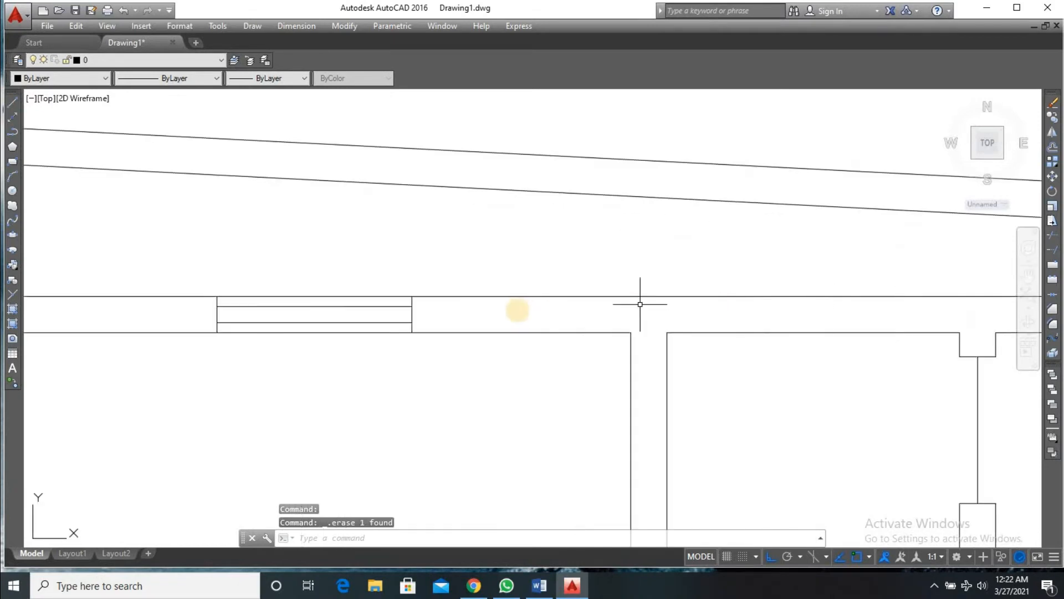
left_click(436, 299)
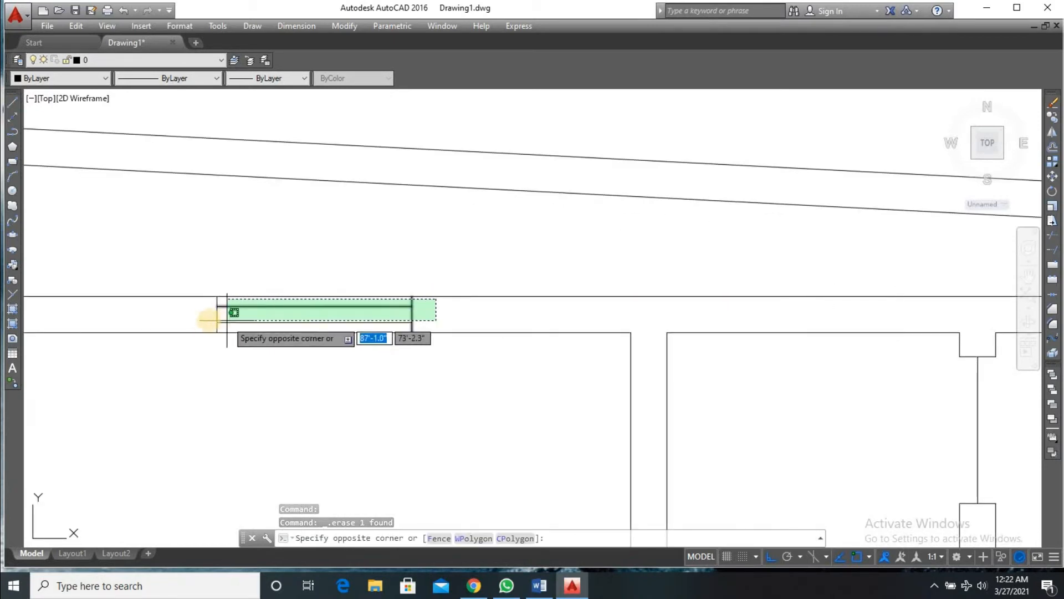
left_click(205, 327)
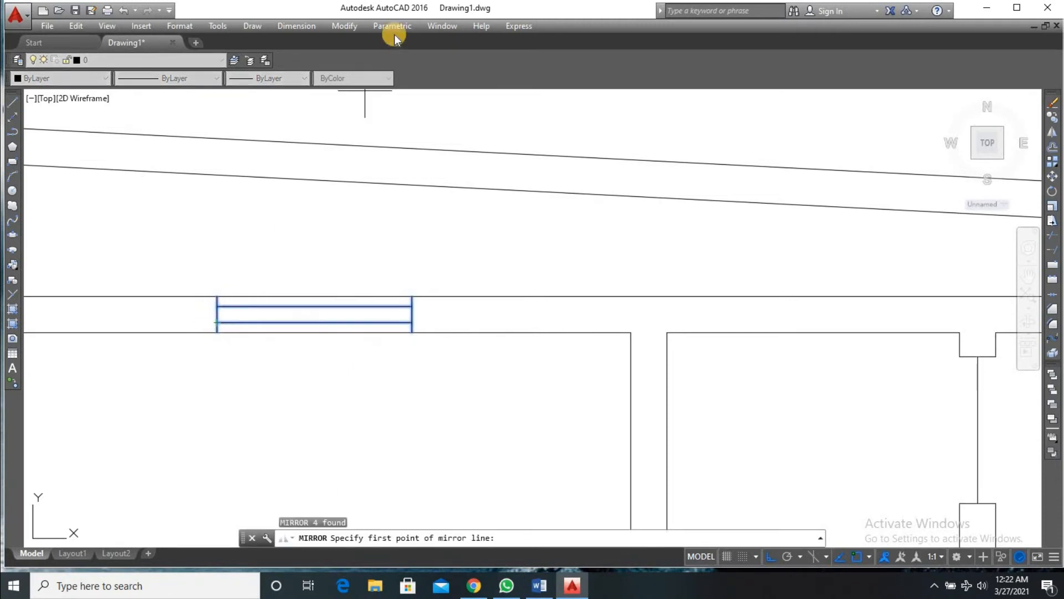
scroll(754, 356, "down", 4)
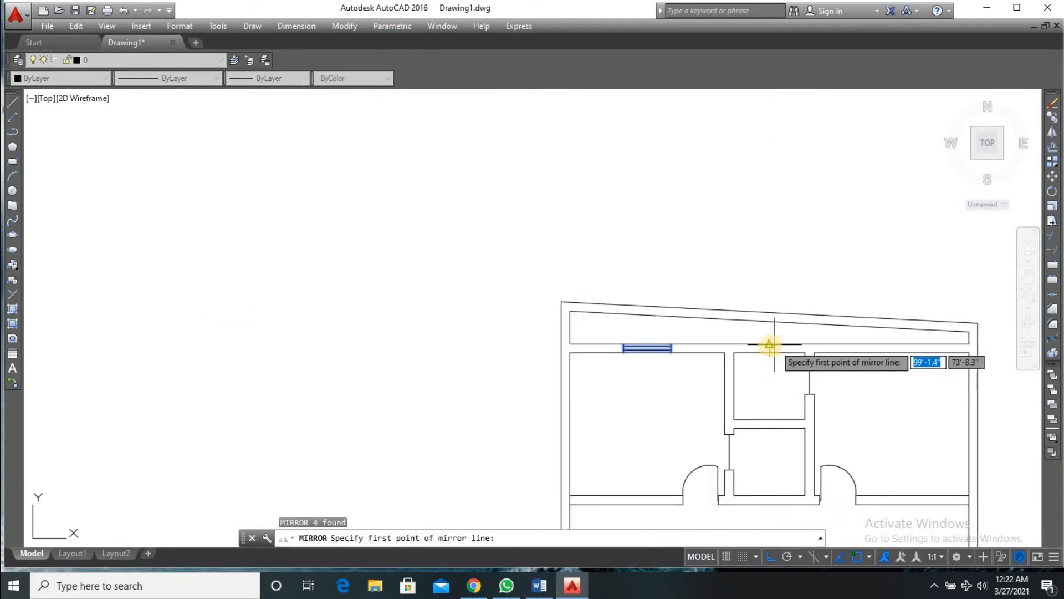
left_click(770, 352)
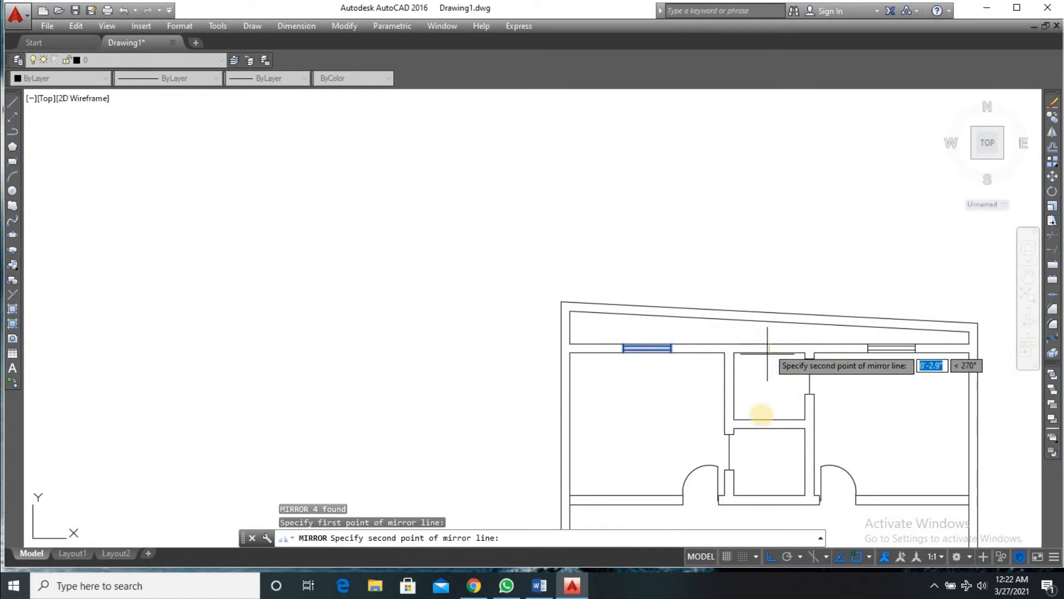
left_click(768, 527)
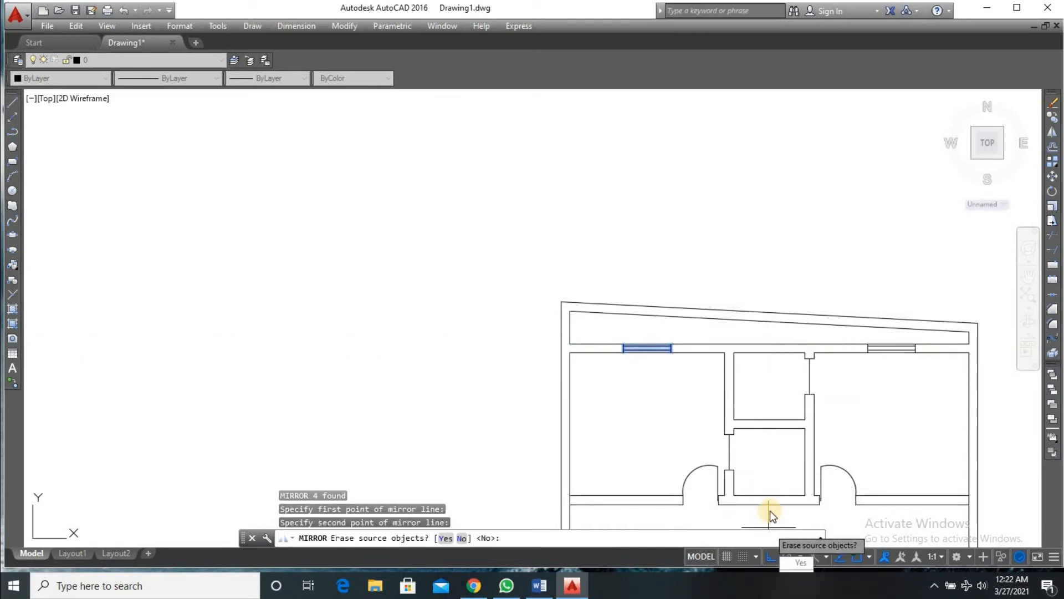
key("Return")
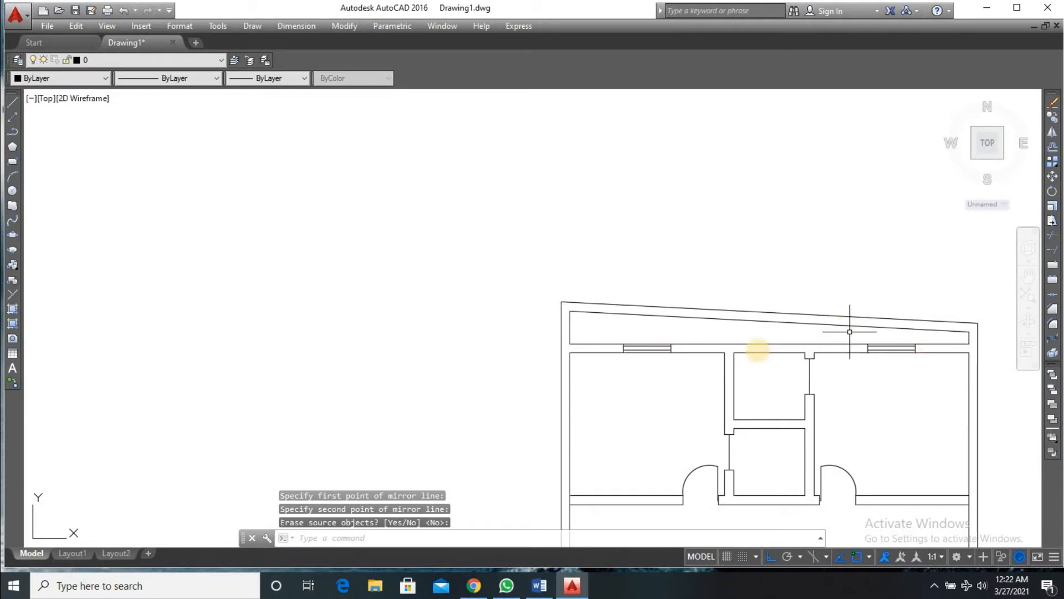
- Draw a vertical line across the central small room's upper wall at the midpoint of the room's width
scroll(760, 357, "up", 4)
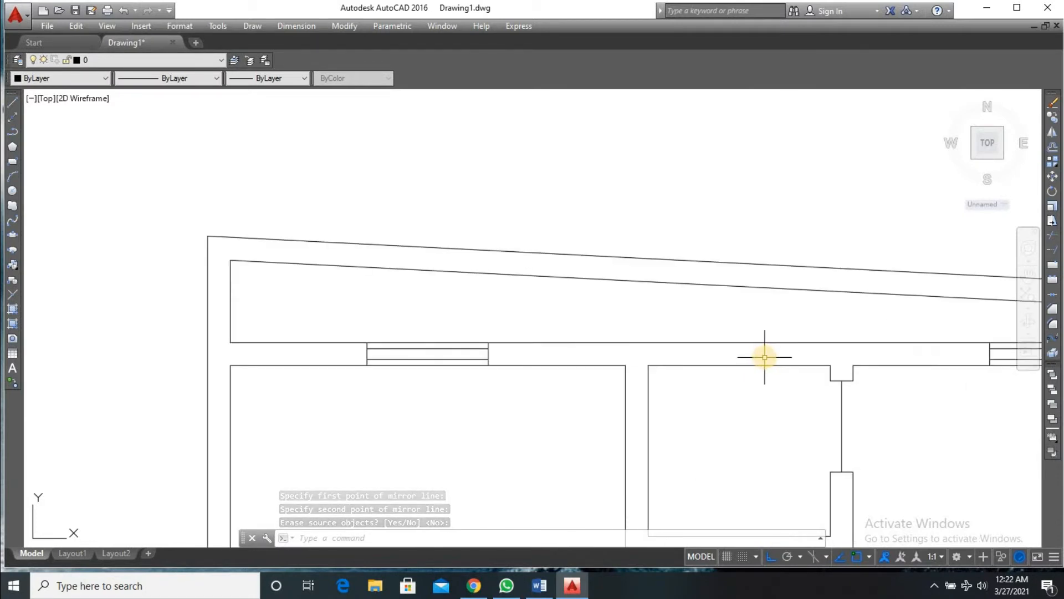
scroll(764, 356, "up", 2)
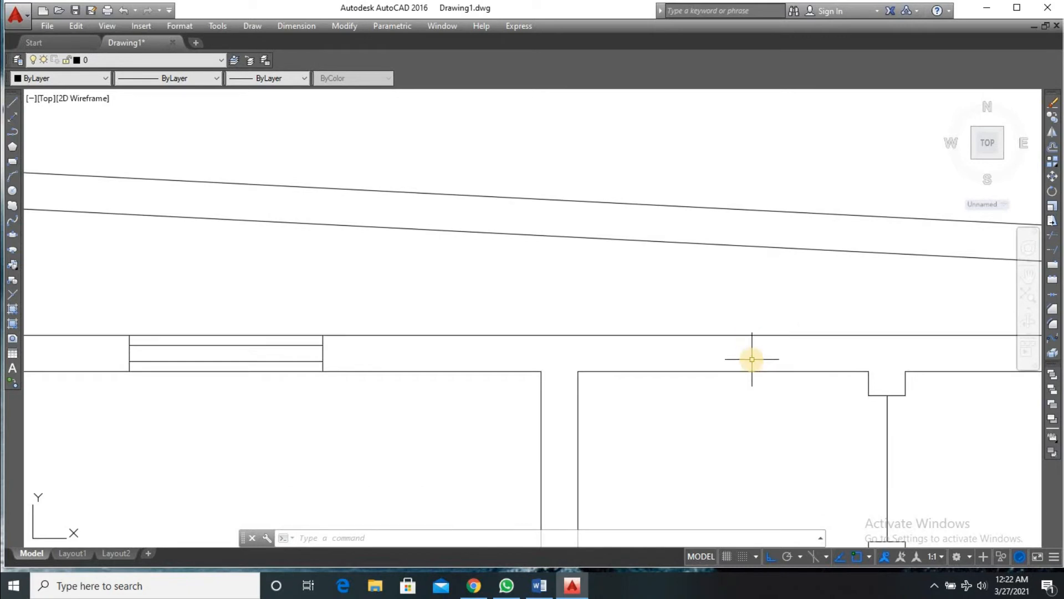
type("l")
key("Return")
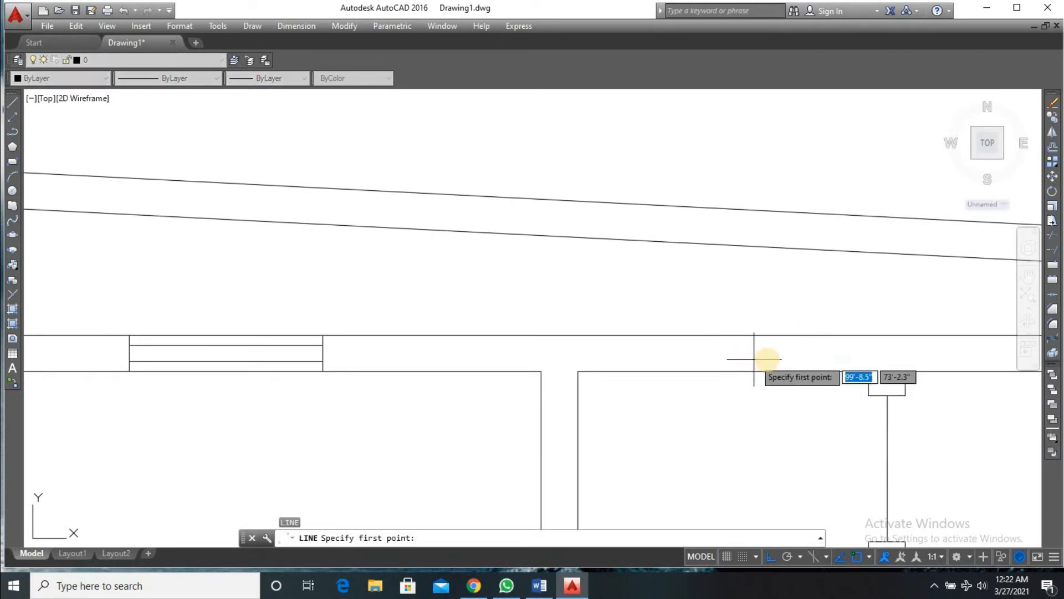
left_click(723, 335)
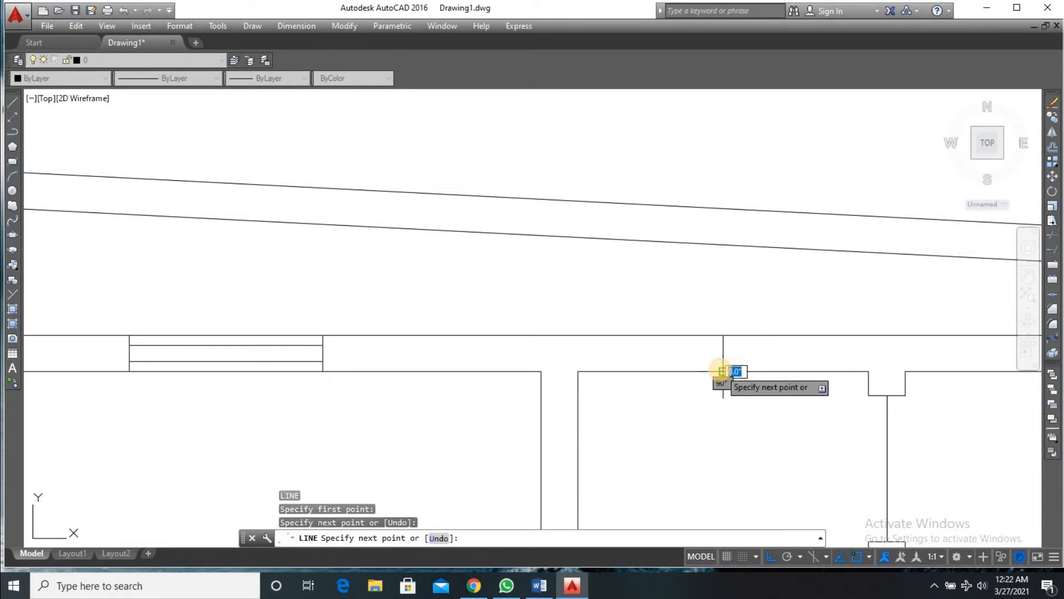
key("Escape")
- Offset the short line across the central small room's upper wall 1.5' to both sides and erase the original line
type("o")
key("Return")
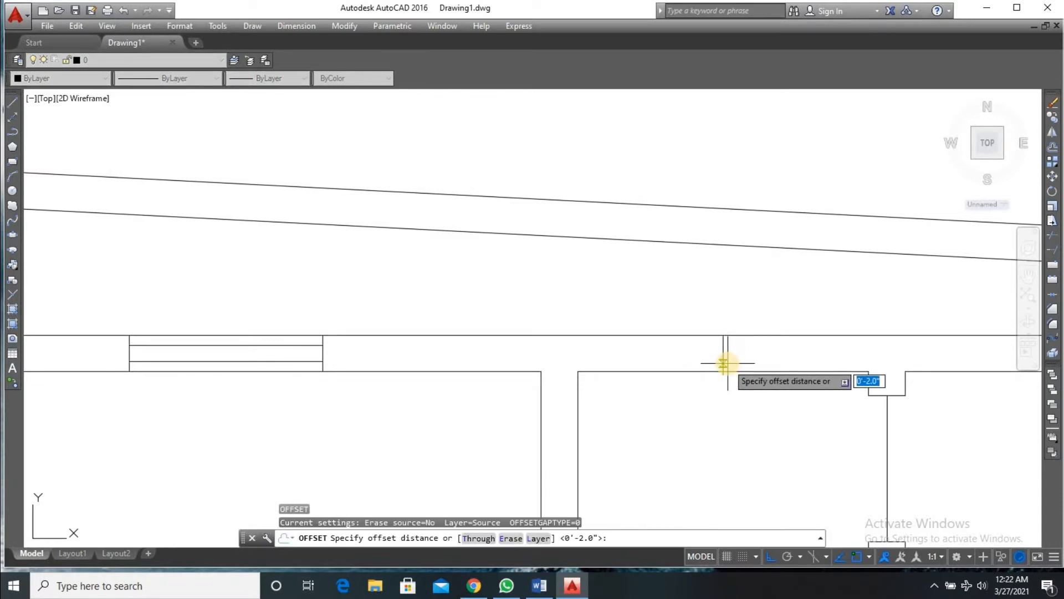
type("1.5'")
key("Return")
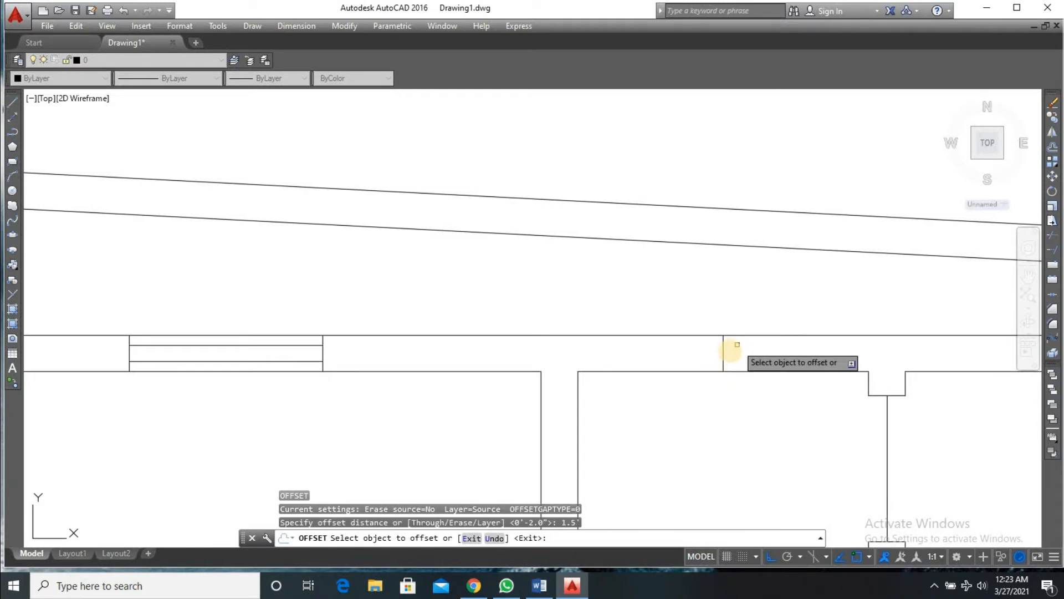
left_click(722, 351)
left_click(683, 355)
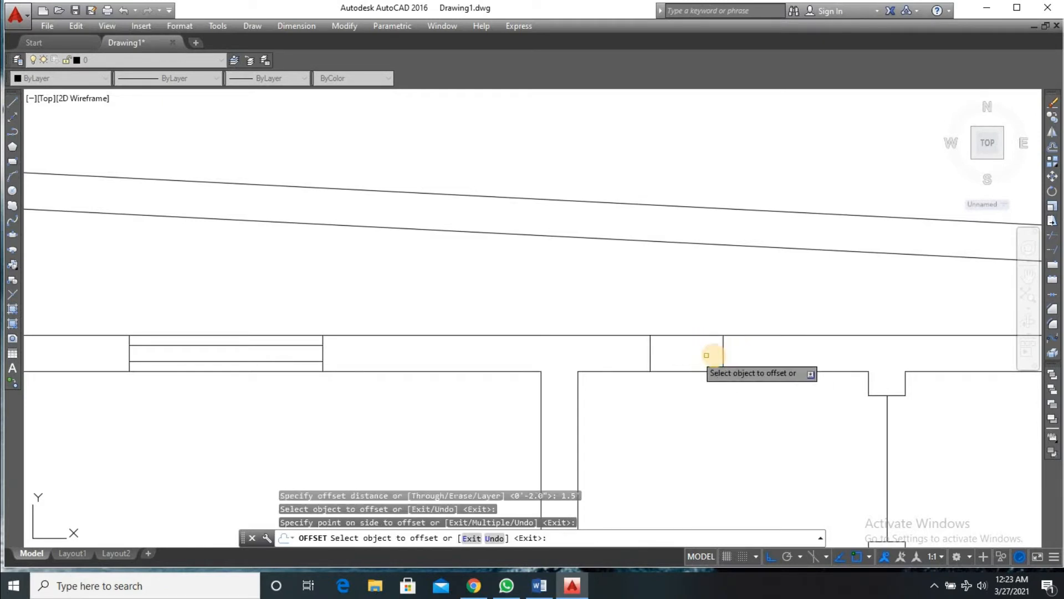
left_click(723, 349)
left_click(747, 352)
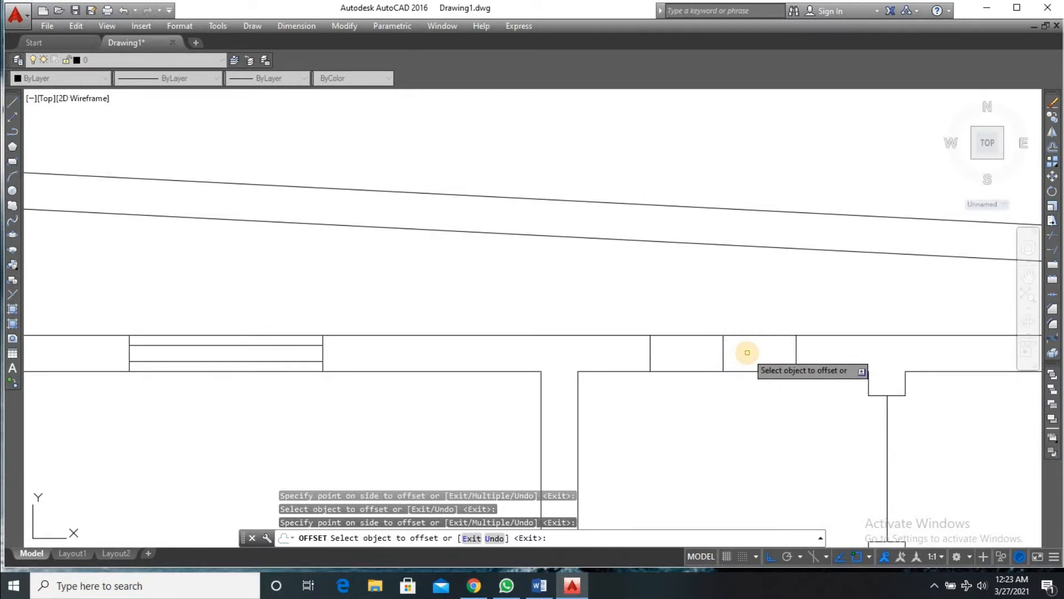
key("Return")
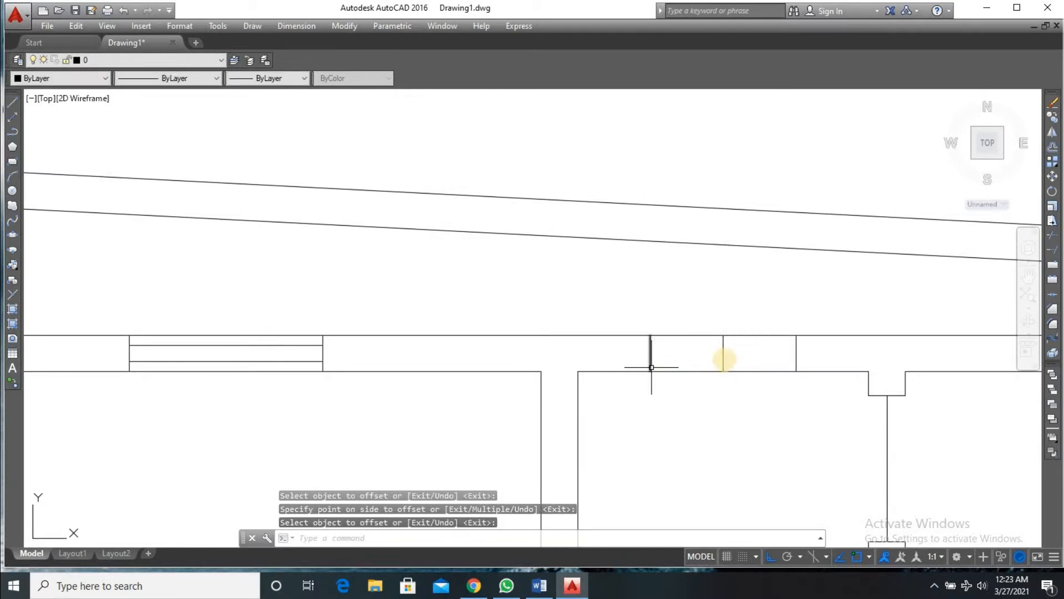
left_click(724, 353)
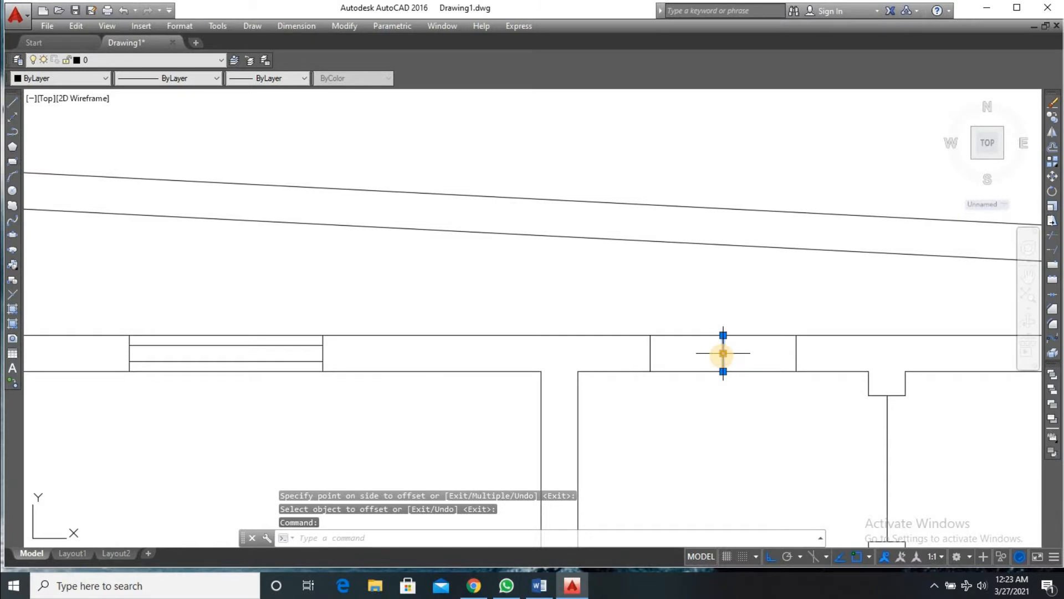
key("Delete")
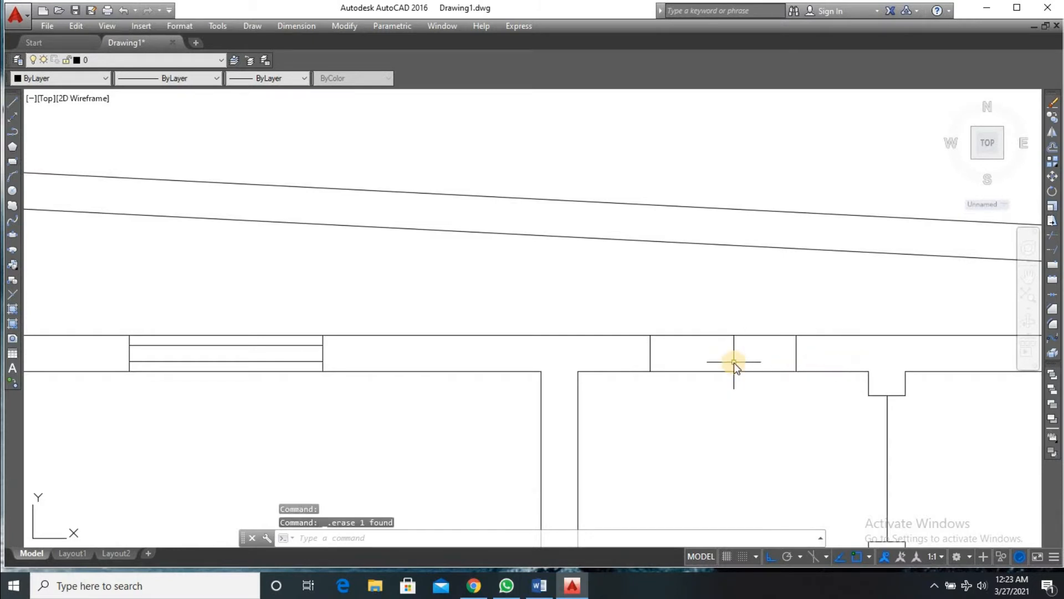
- Draw a horizontal line joining the midpoints of the two window end lines in the central small room's upper wall
key("Return")
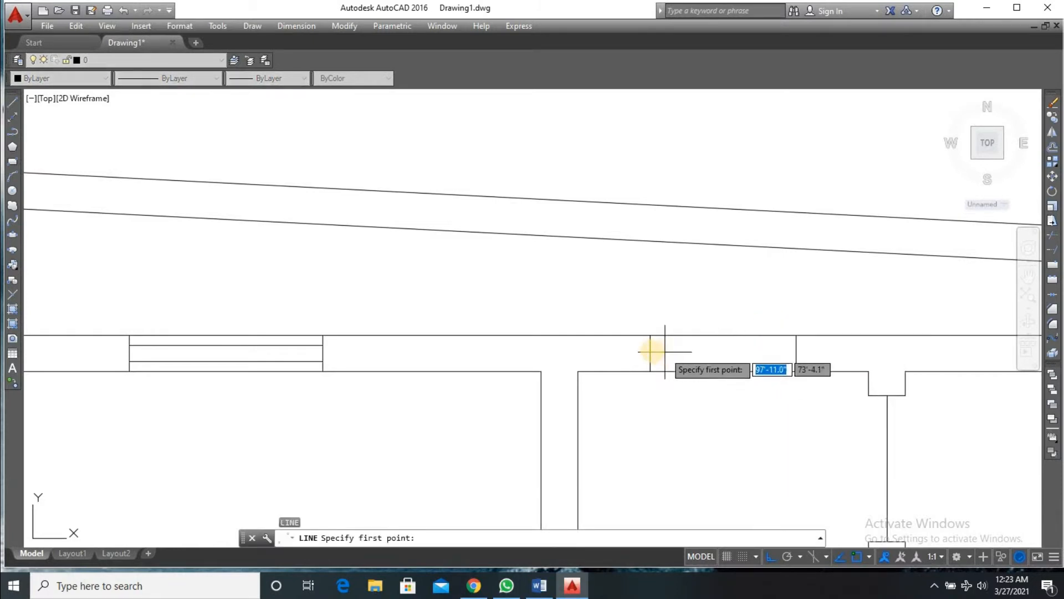
left_click(650, 353)
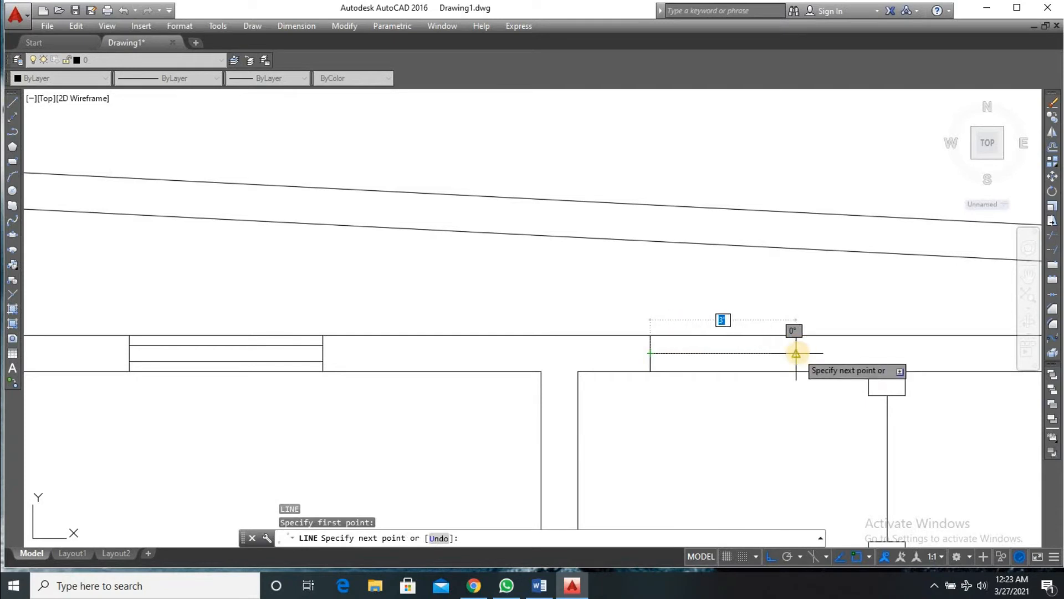
left_click(796, 353)
key("Return")
- Offset the central small window's horizontal center line 2" to both sides and erase the original center line
type("o")
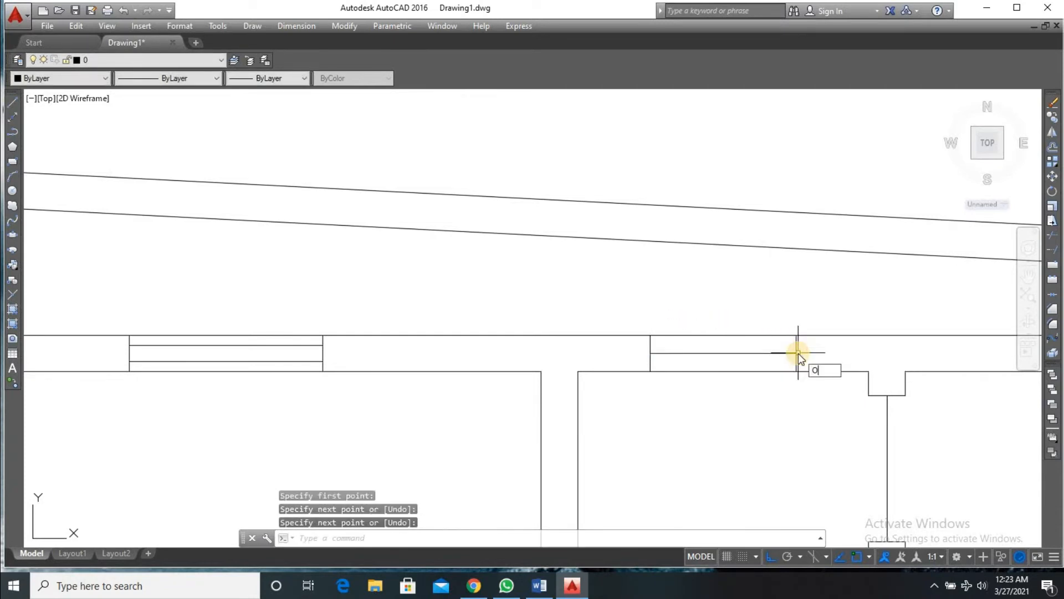
key("Return")
type("2")
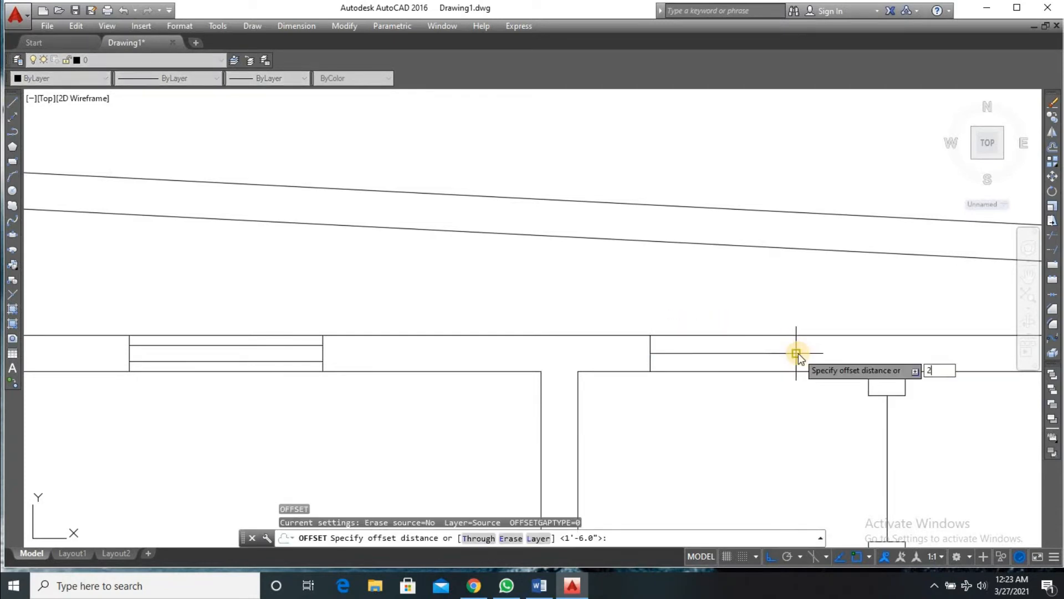
key("Return")
left_click(751, 353)
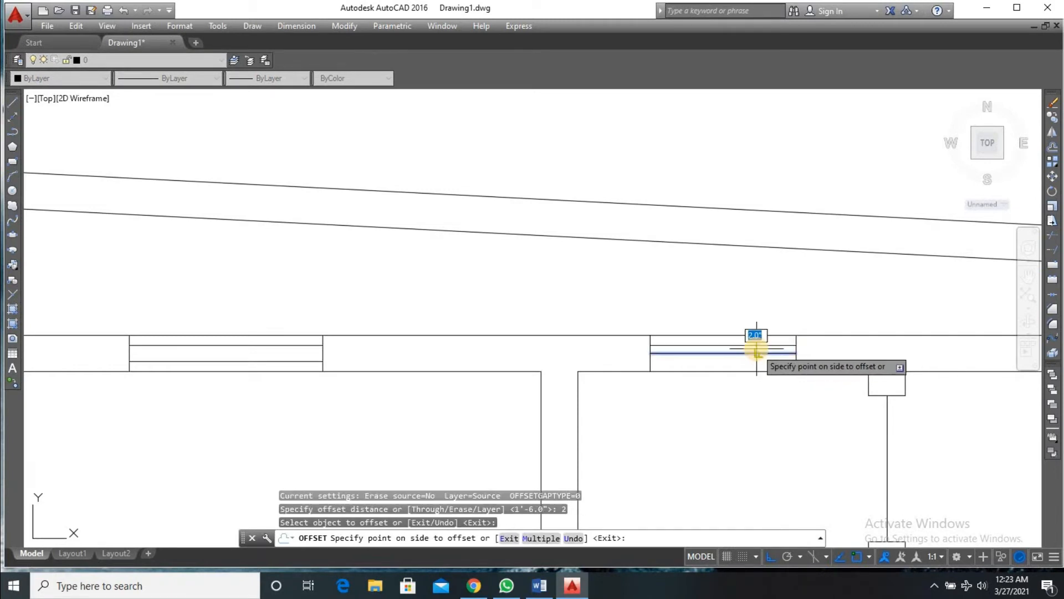
left_click(752, 349)
left_click(752, 353)
left_click(752, 357)
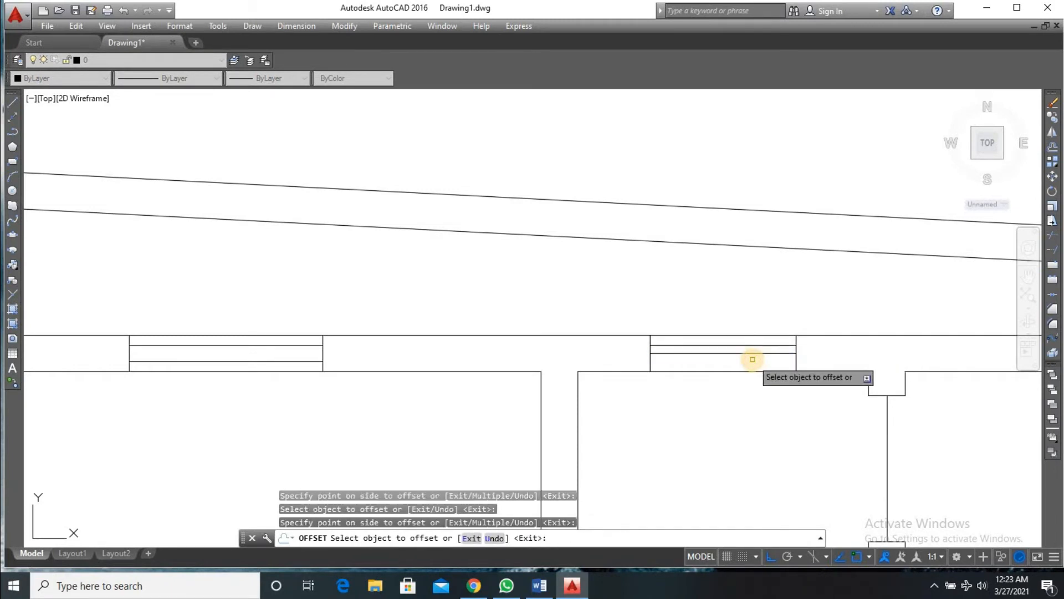
scroll(769, 349, "up", 4)
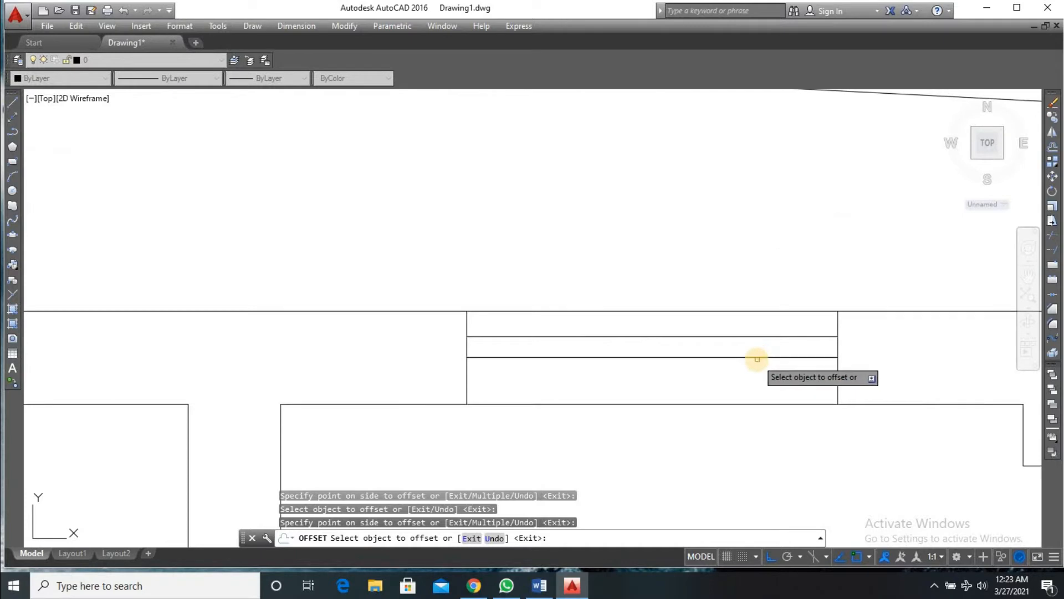
left_click(754, 357)
left_click(752, 365)
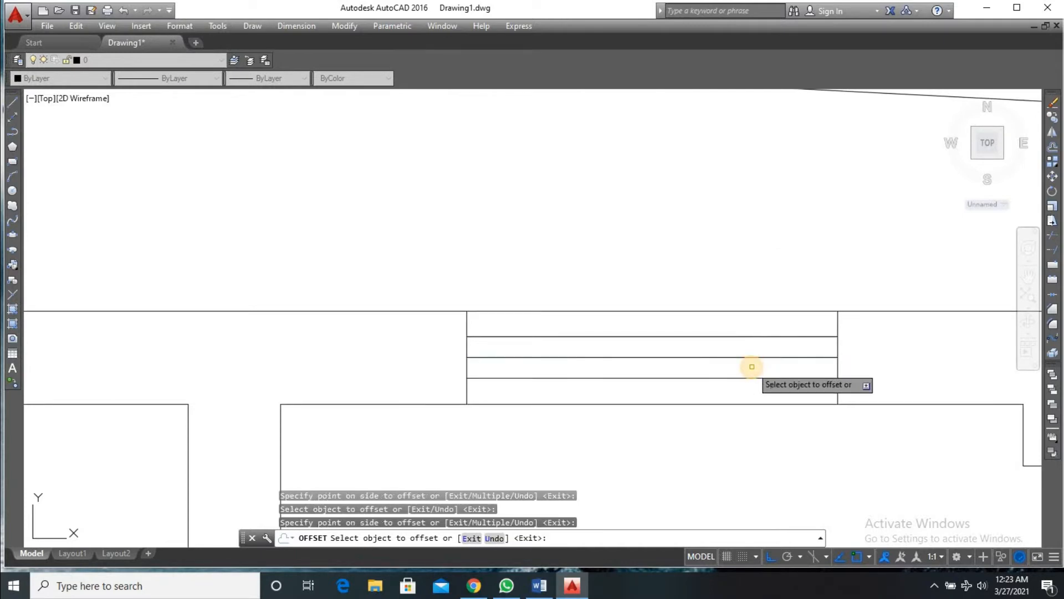
key("Return")
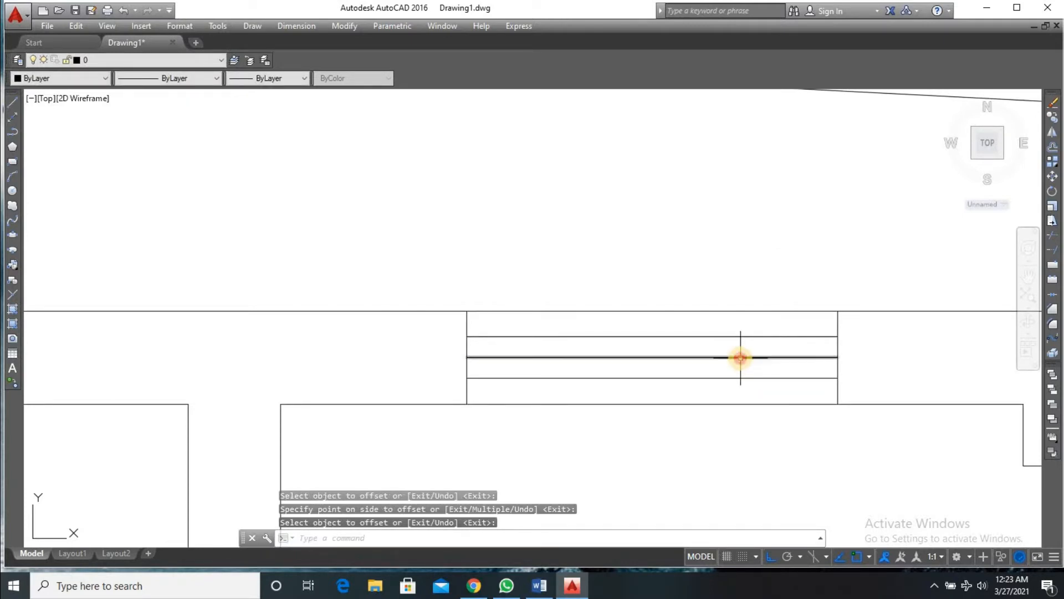
left_click(740, 357)
key("Delete")
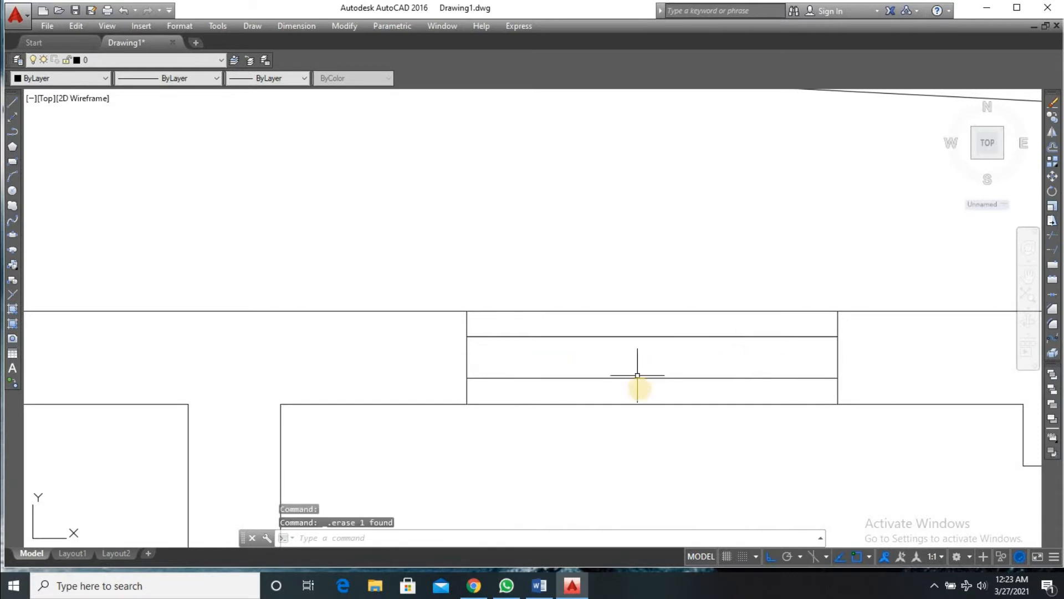
- Examine the whole floor plan, including the large open area below the upper rooms
scroll(643, 382, "down", 5)
scroll(662, 375, "down", 3)
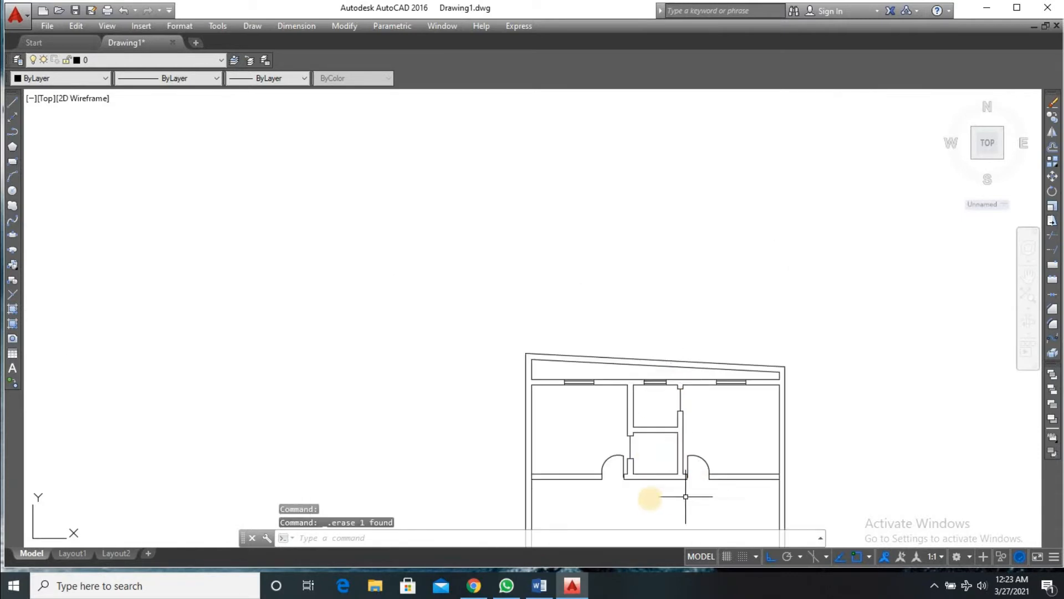
scroll(646, 494, "up", 1)
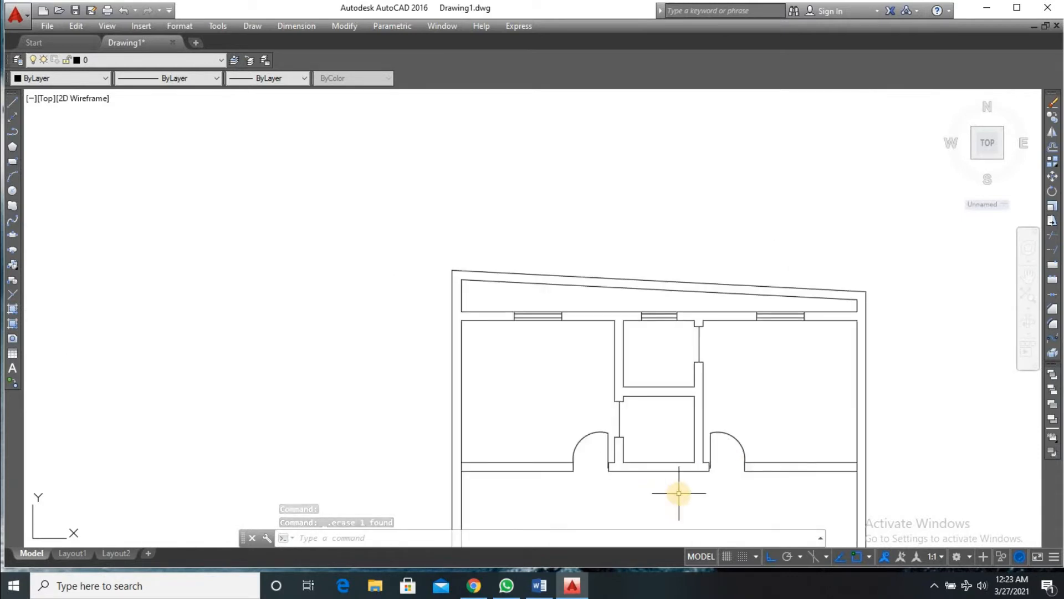
scroll(681, 495, "down", 1)
scroll(740, 488, "down", 5)
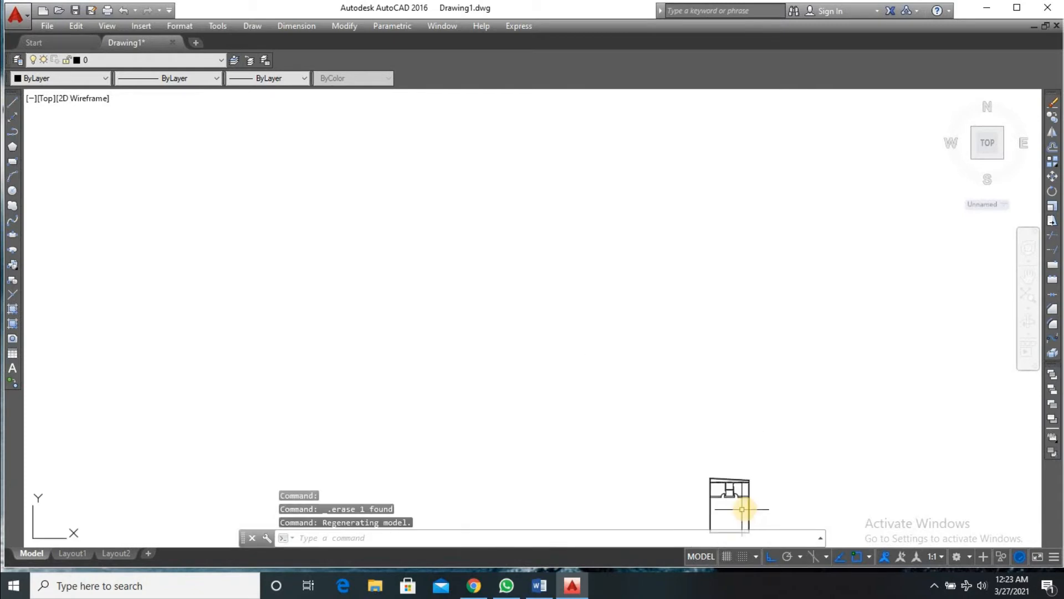
scroll(745, 517, "up", 5)
scroll(732, 504, "down", 6)
scroll(738, 506, "up", 6)
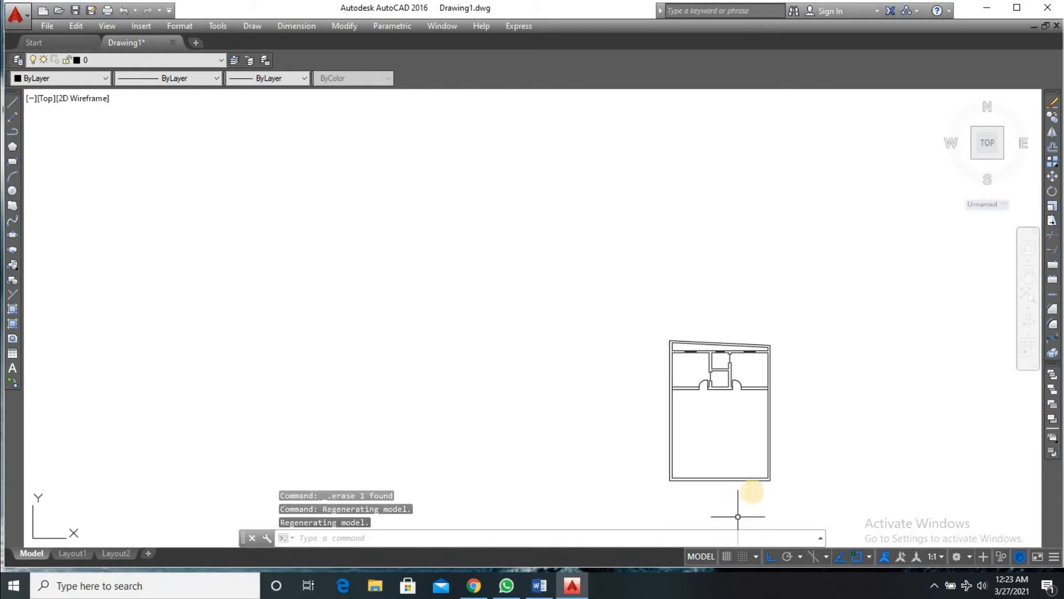
scroll(764, 499, "up", 2)
scroll(764, 504, "down", 1)
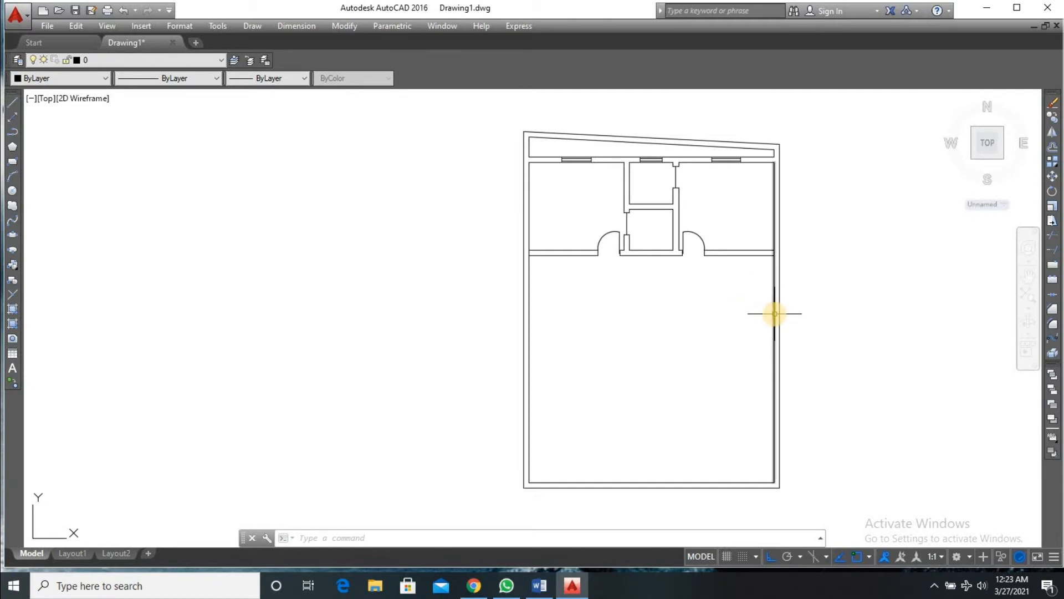
- Offset the inner line of the right outer wall 7' inward
mouse_move(775, 313)
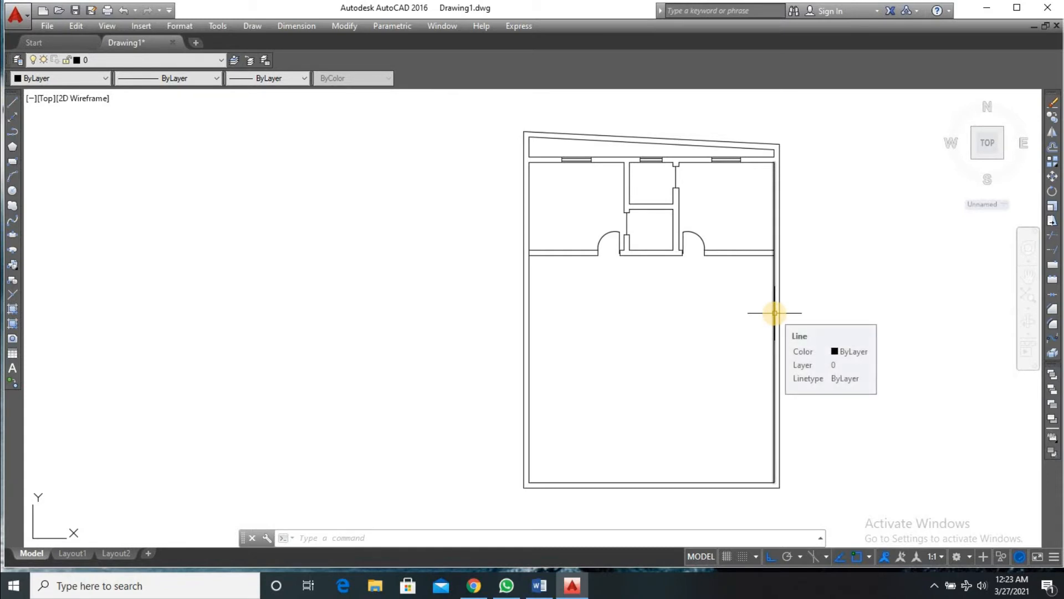
type("o")
key("Return")
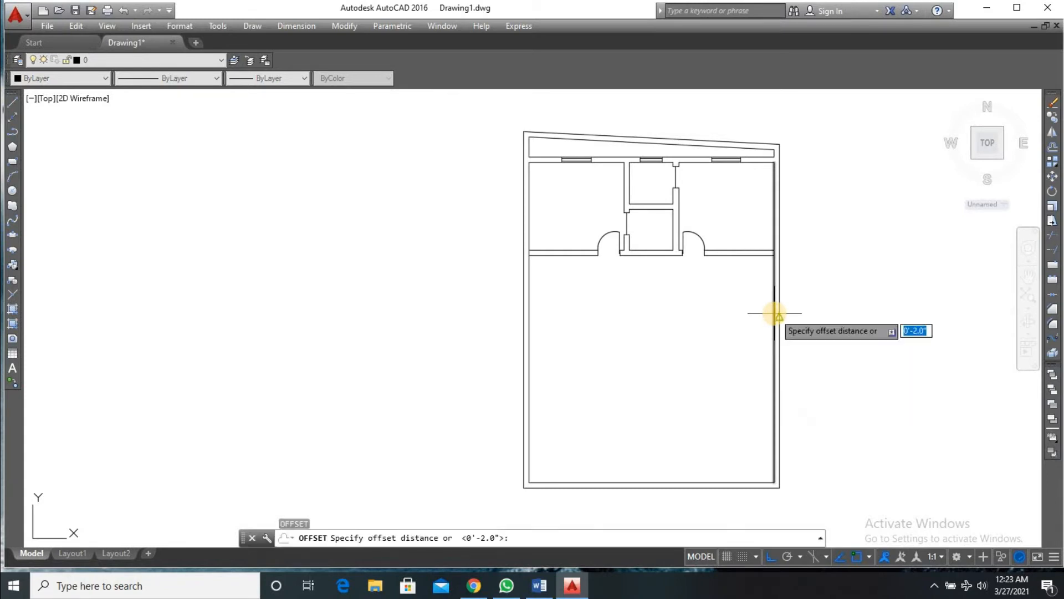
type("7")
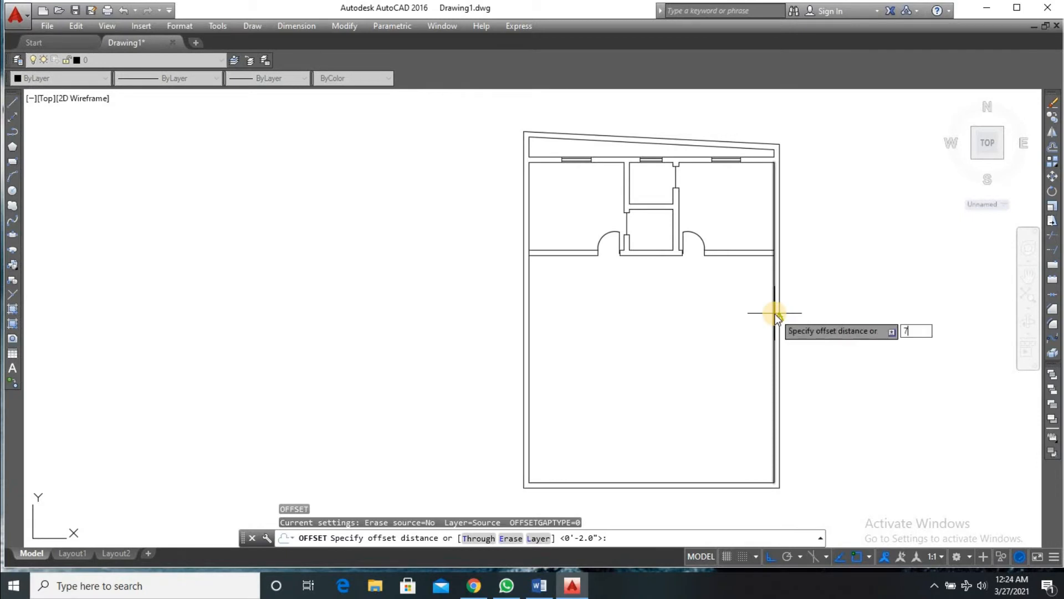
key("Return")
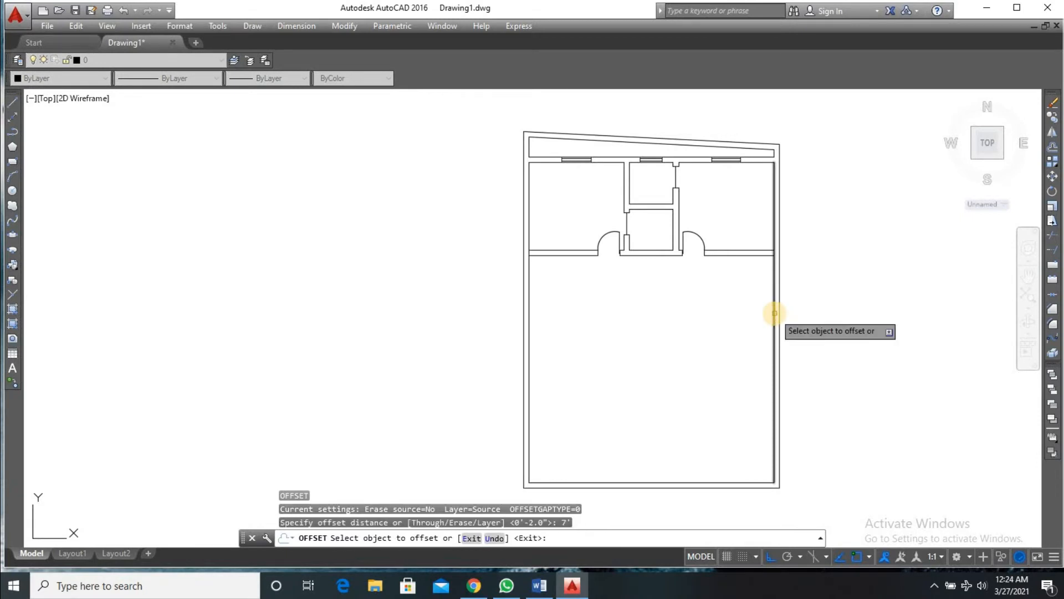
left_click(774, 313)
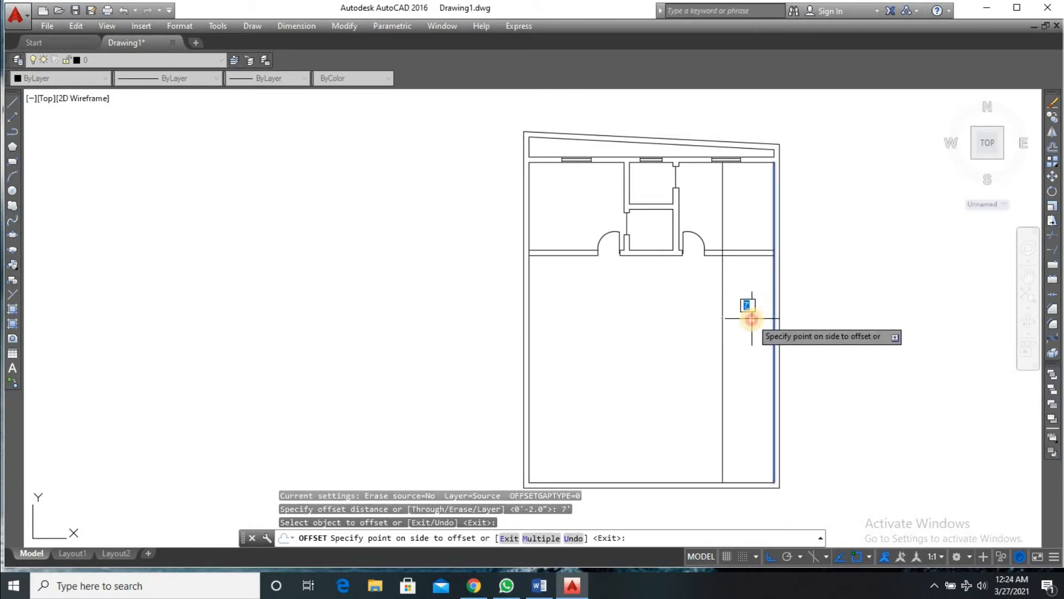
left_click(751, 319)
- Offset the new vertical line another 9" to the left to form the partition wall's thickness
left_click(722, 316)
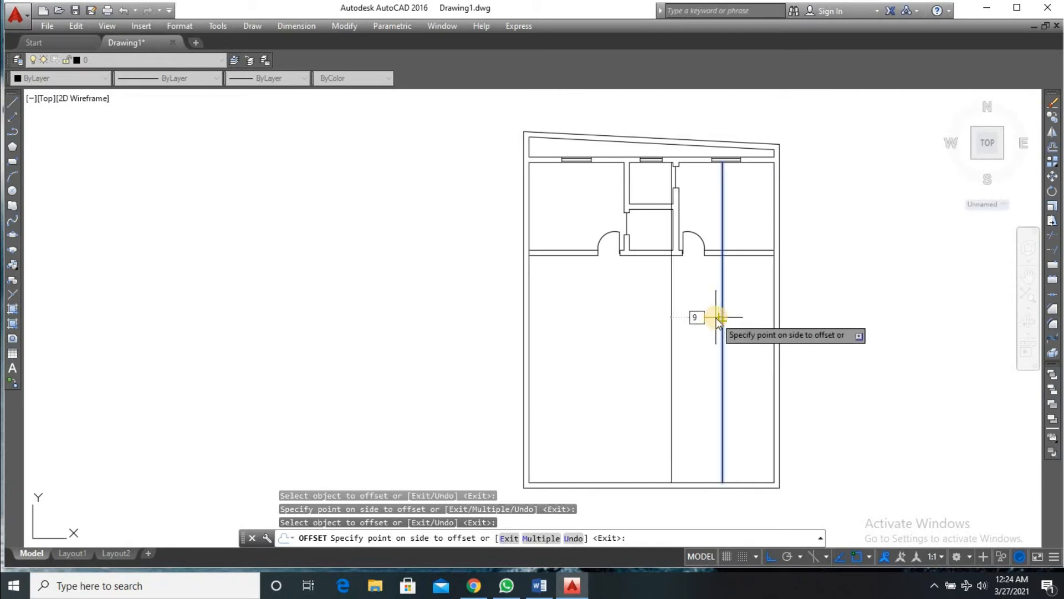
type("9")
key("Return")
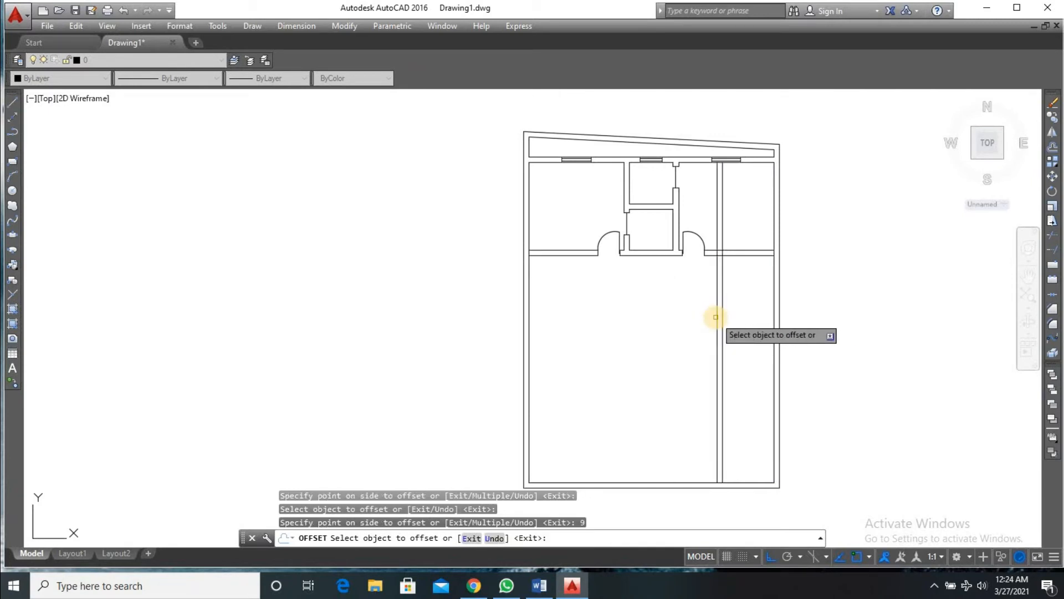
key("Return")
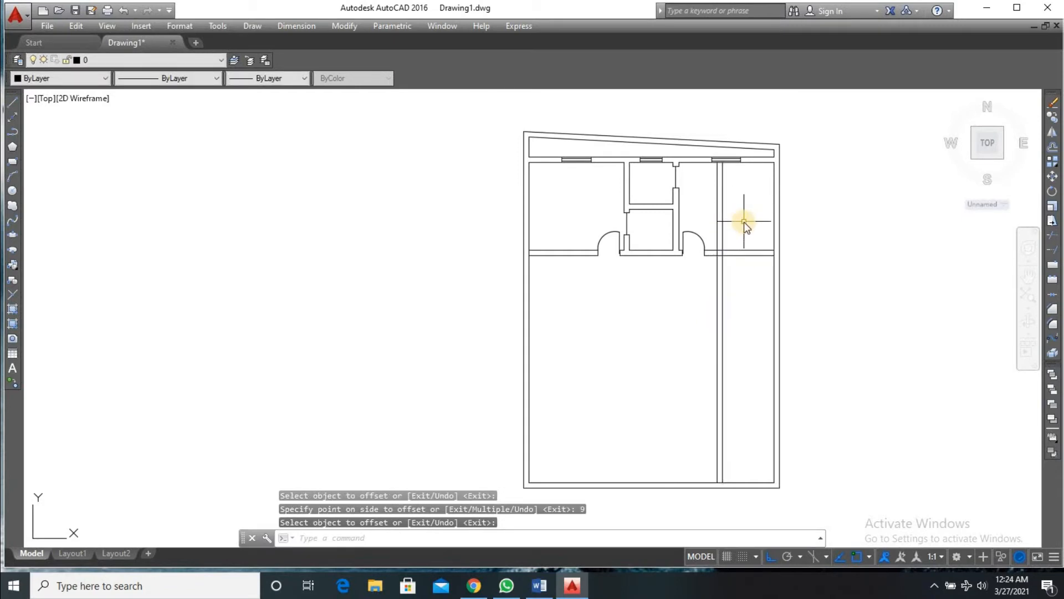
- Trim away the part of the two vertical partition lines that runs through the upper right room
type("TR")
key("Return")
key("Return")
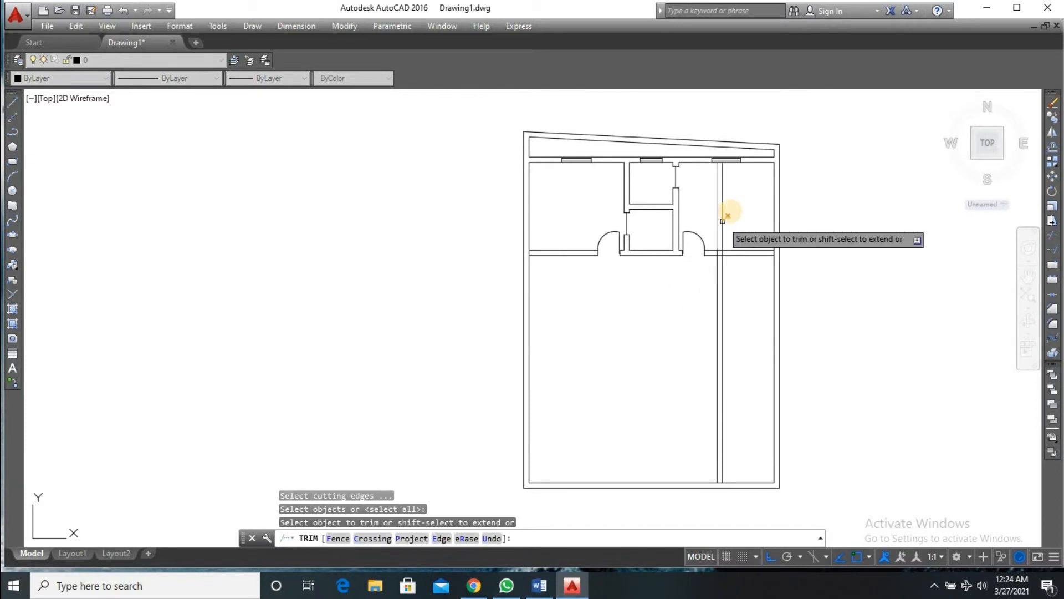
left_click(730, 212)
left_click(707, 215)
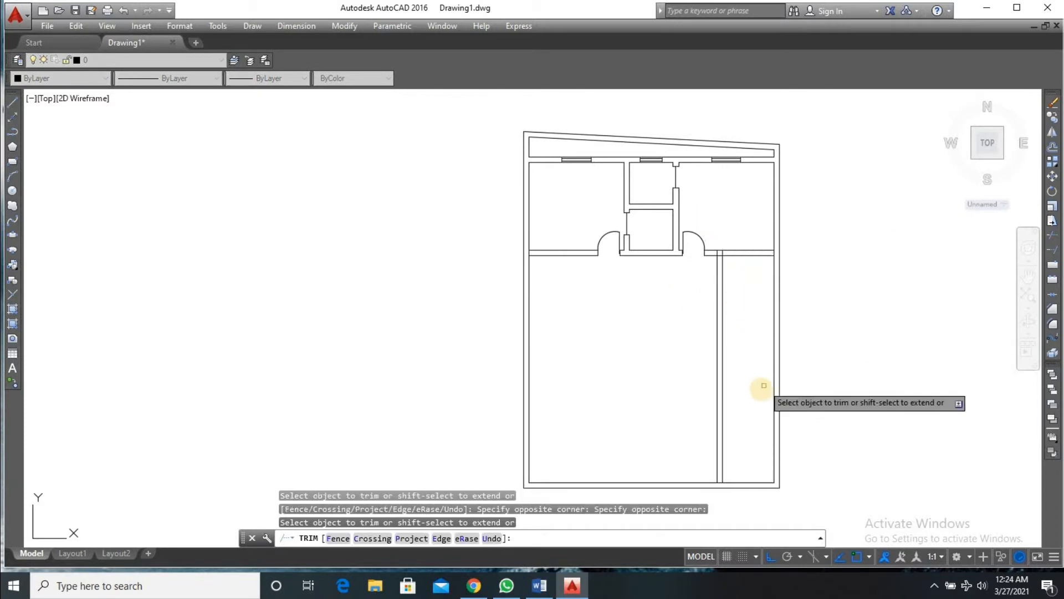
key("Return")
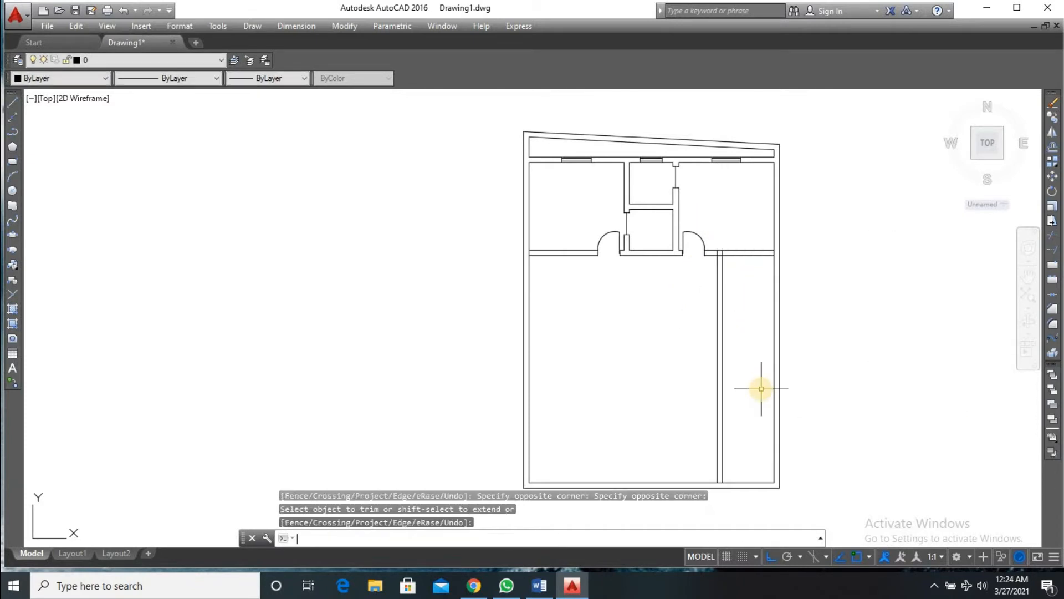
- Offset the inner line of the bottom outer wall 4'11" upward
type("o")
key("Return")
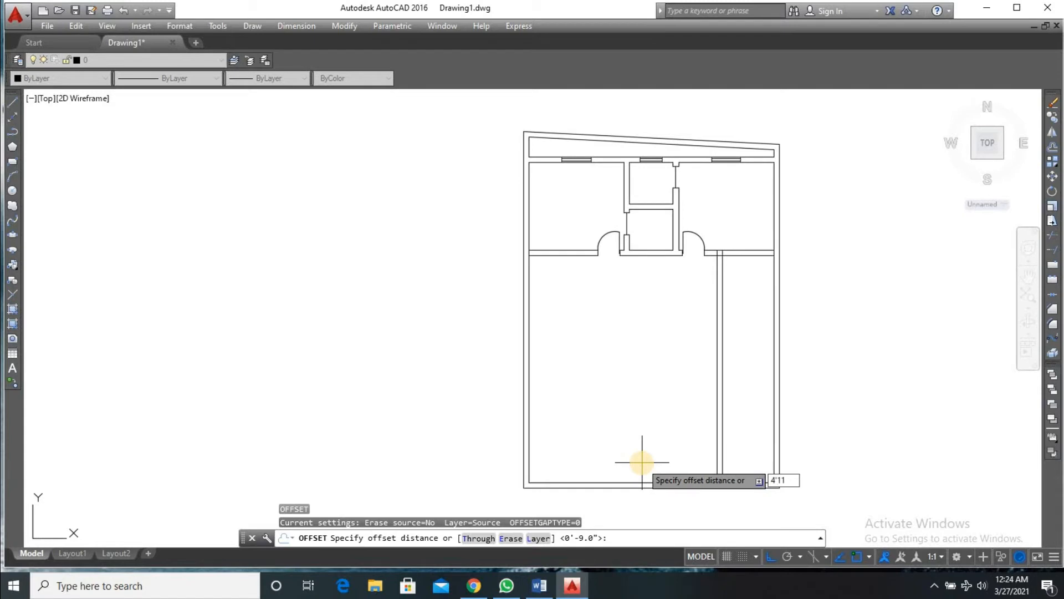
key("Return")
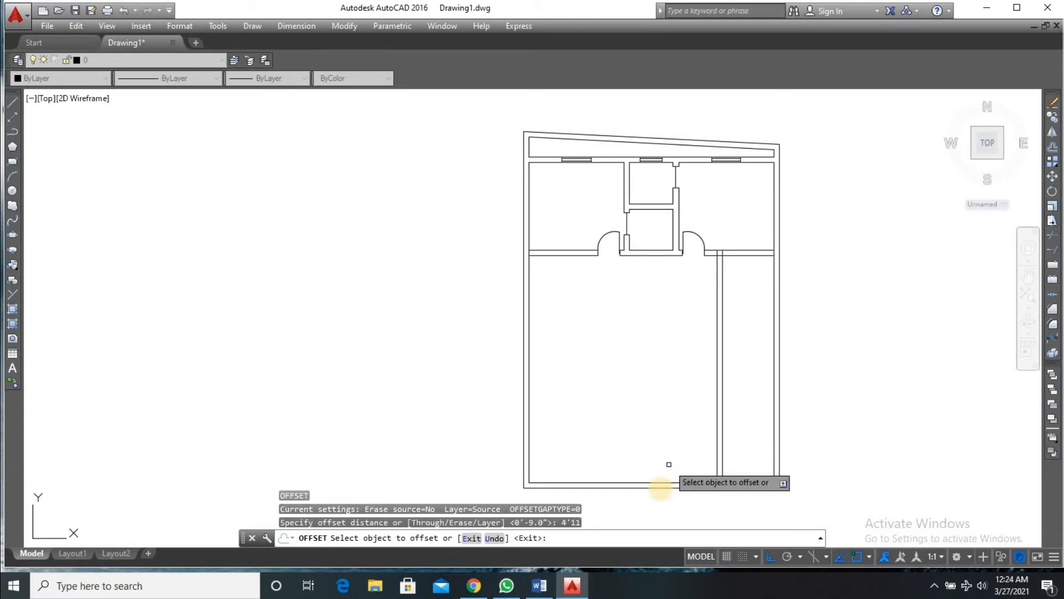
left_click(660, 482)
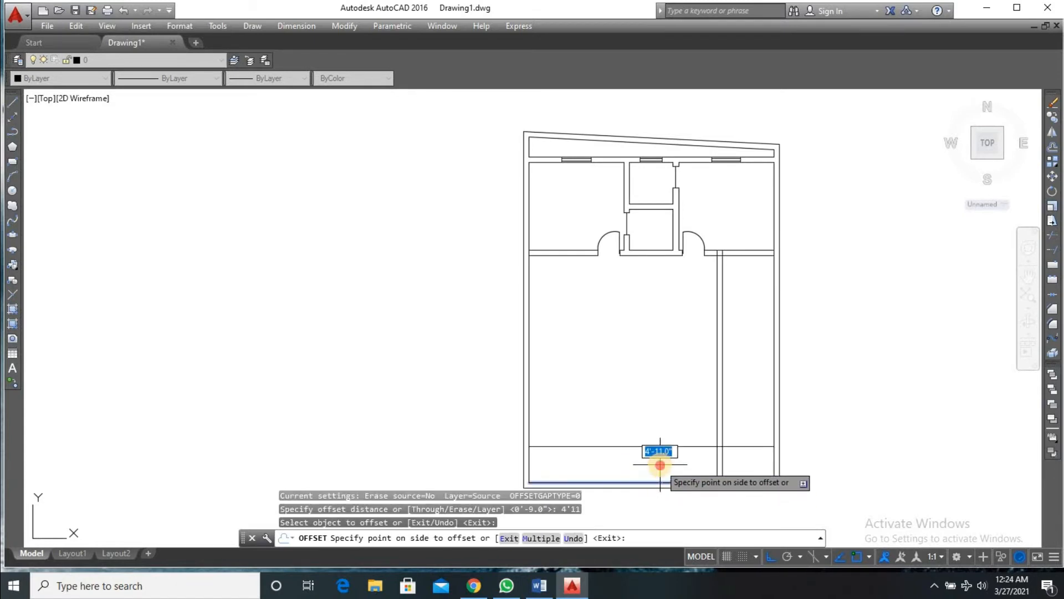
left_click(656, 447)
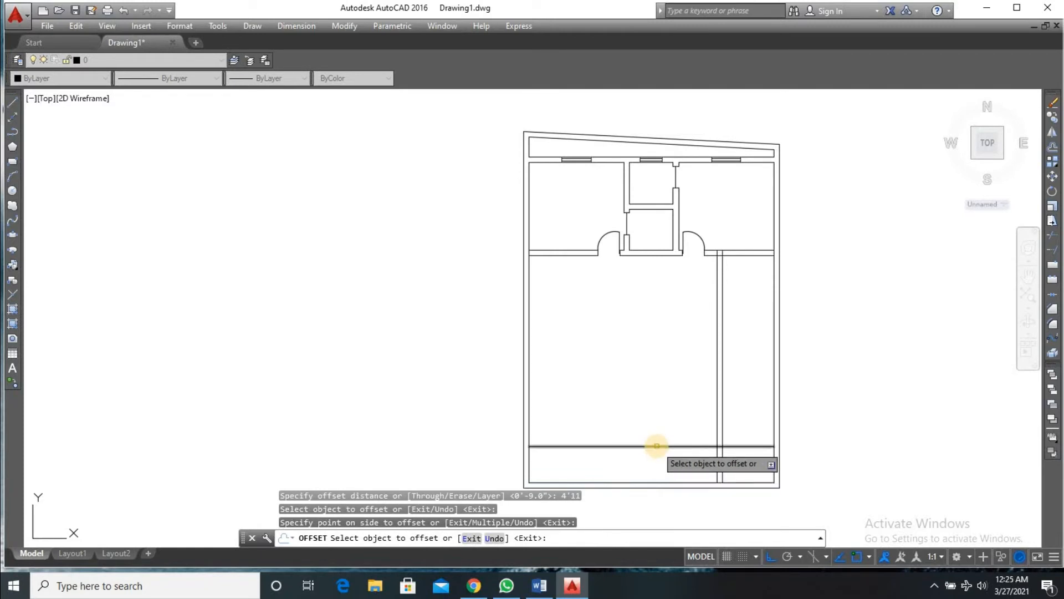
- Offset the new horizontal line above the bottom wall another 9" upward to give that partition its thickness
left_click(656, 446)
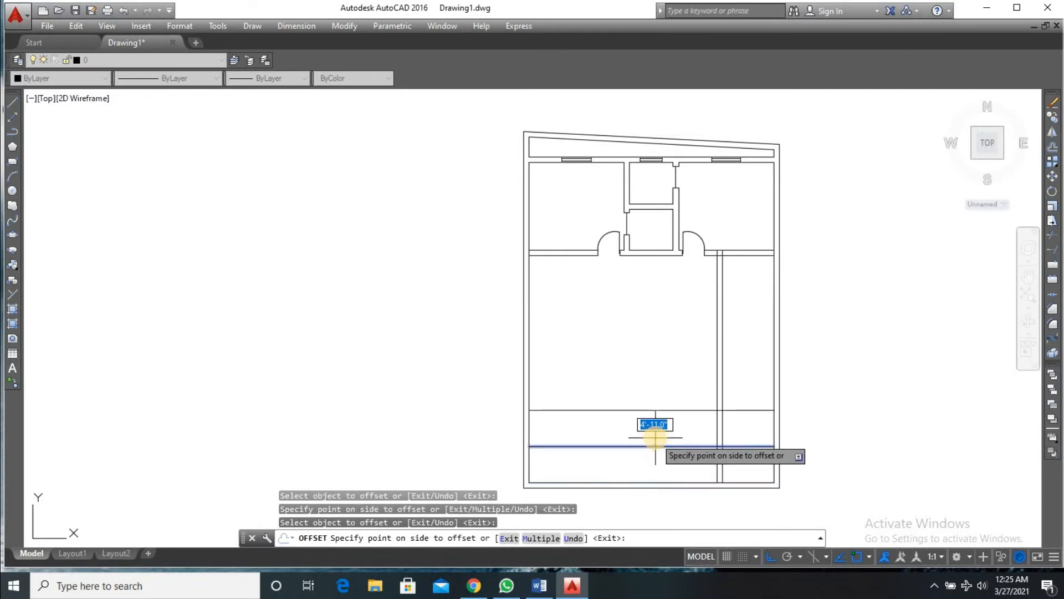
type("9")
key("Return")
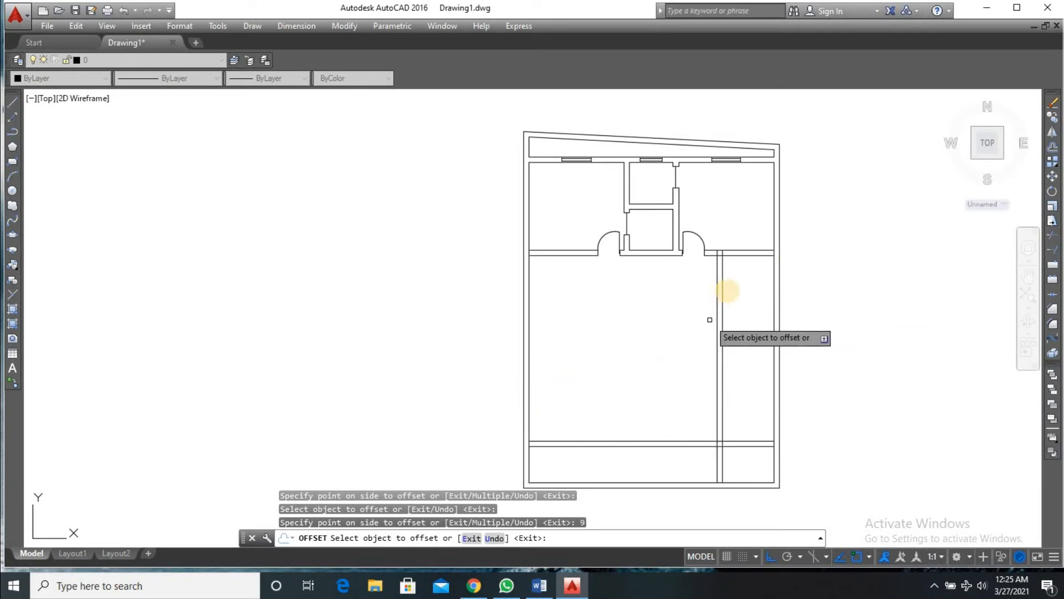
- Offset the lower line of the upper right room's bottom wall 10' downward
scroll(743, 353, "up", 2)
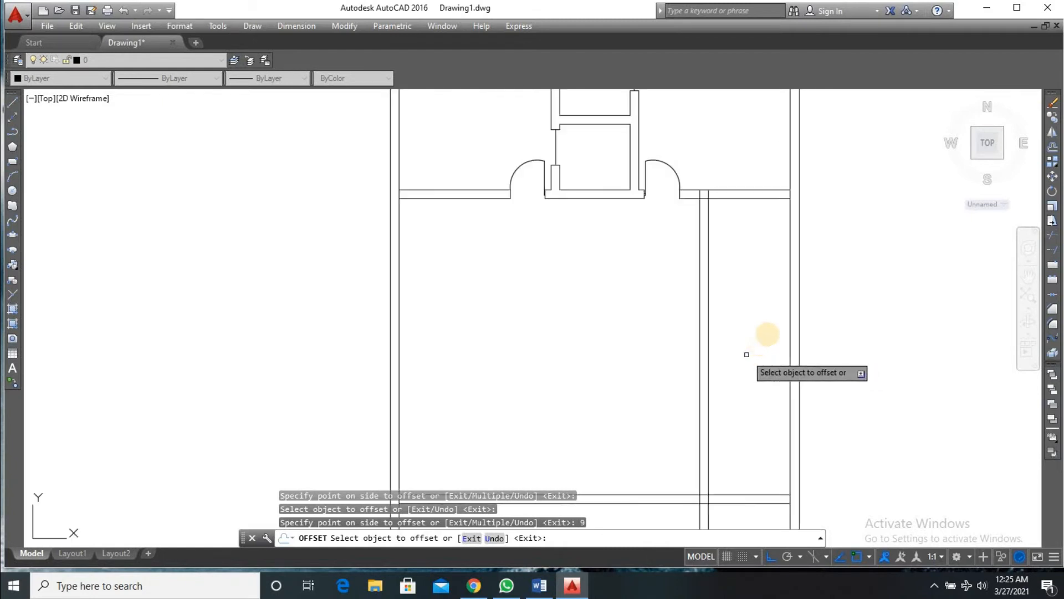
scroll(769, 337, "down", 2)
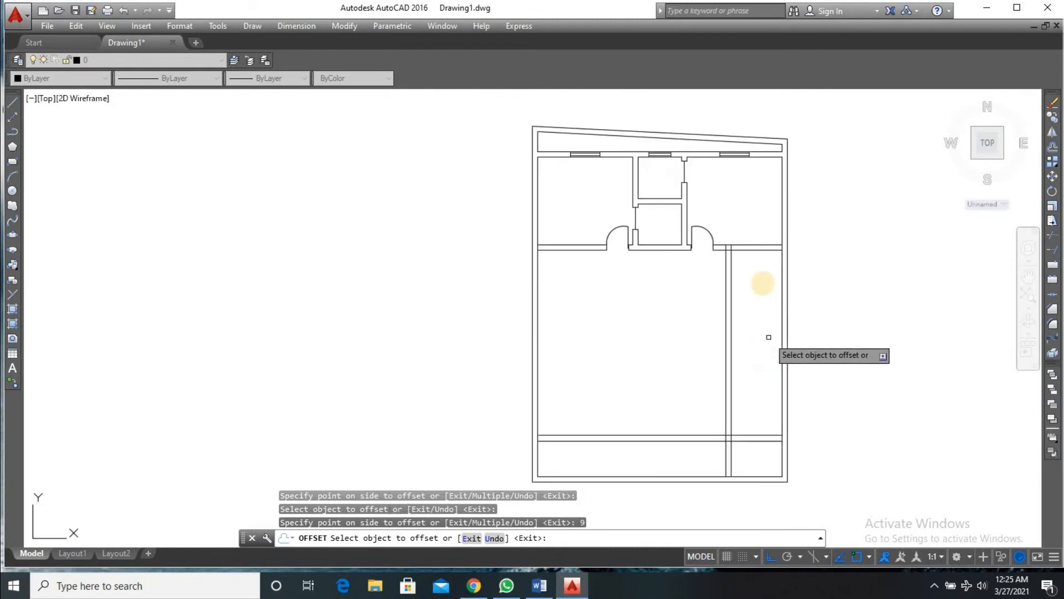
left_click(755, 247)
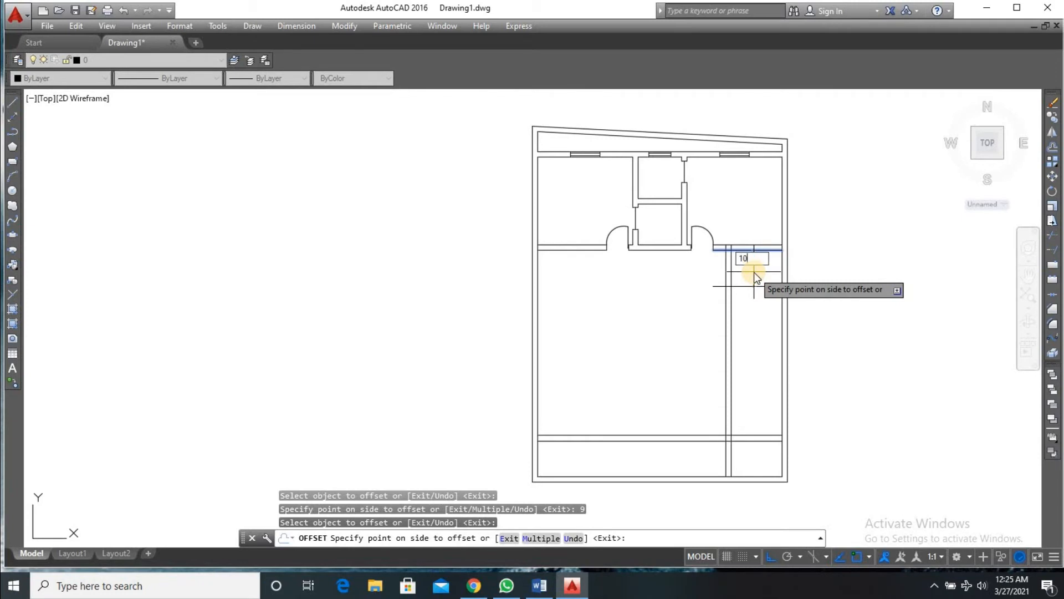
type("10'")
key("Return")
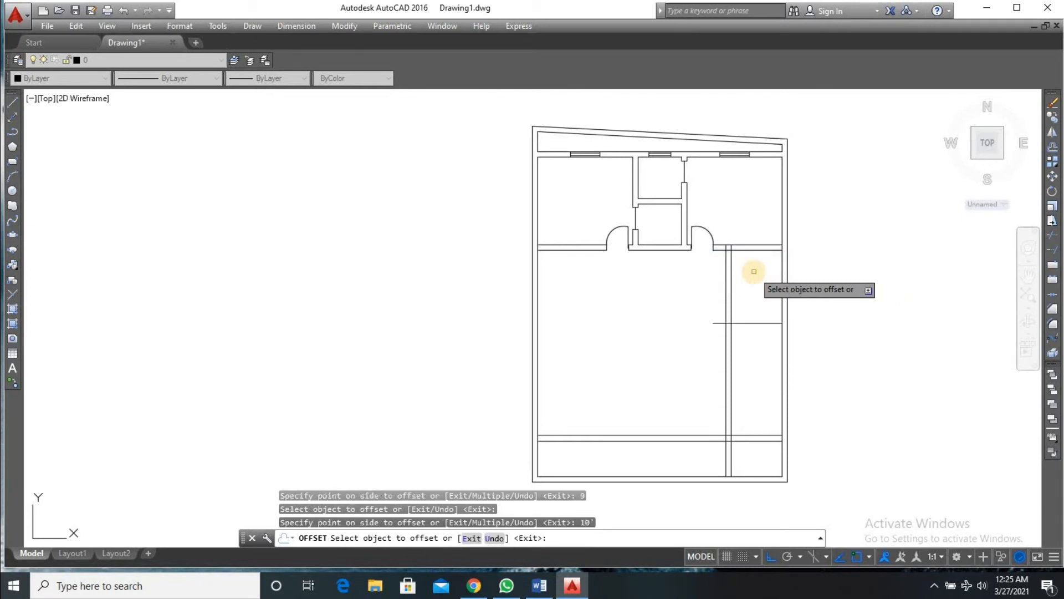
- Offset the new short horizontal line at the right another 9" downward to form the partition's thickness
left_click(753, 323)
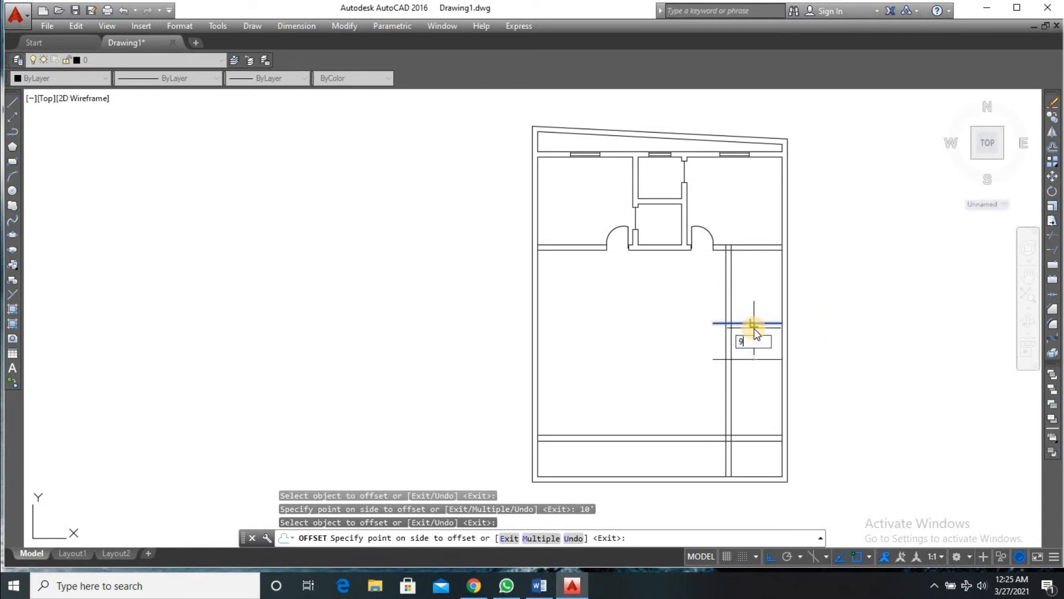
key("Return")
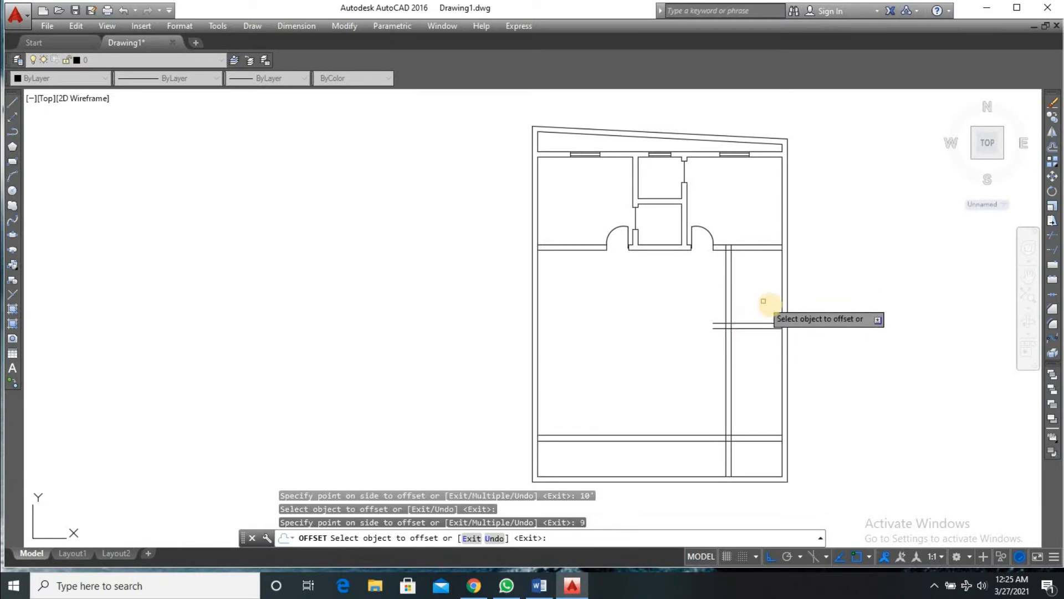
scroll(765, 304, "up", 2)
scroll(767, 314, "down", 4)
scroll(768, 314, "up", 4)
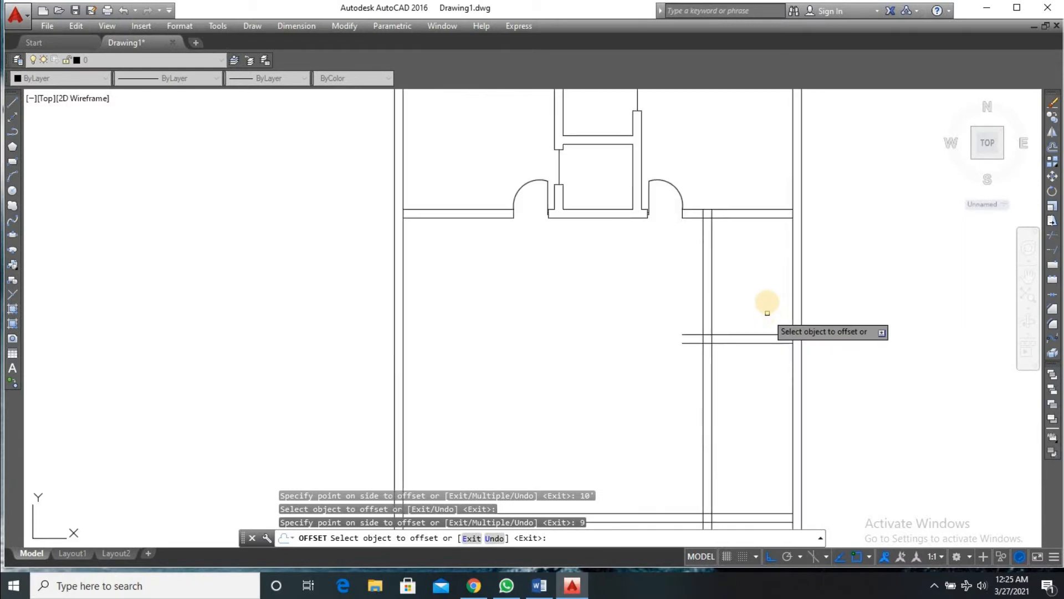
scroll(765, 304, "down", 2)
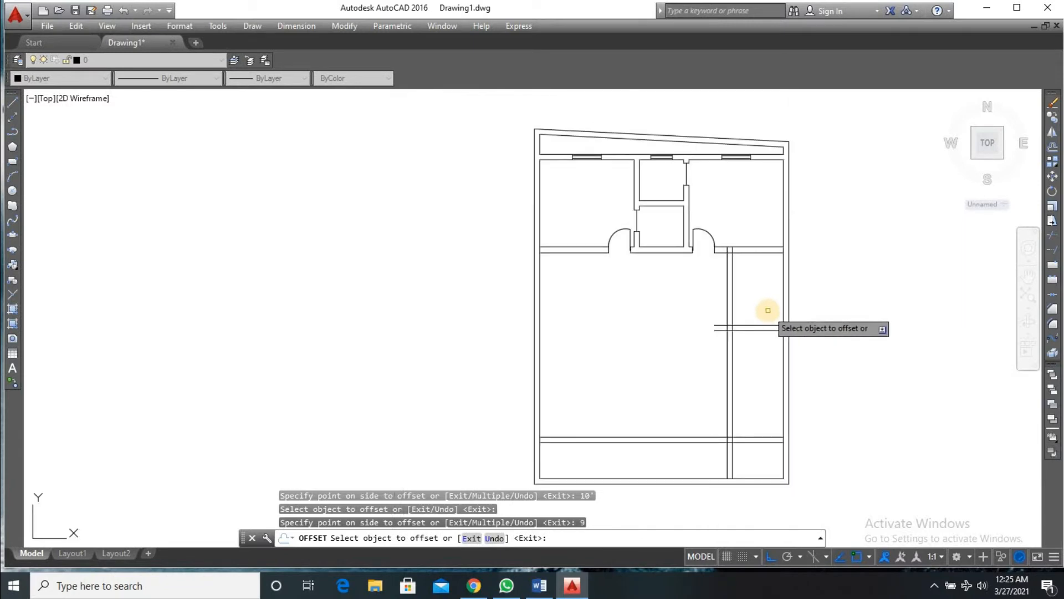
scroll(767, 307, "up", 2)
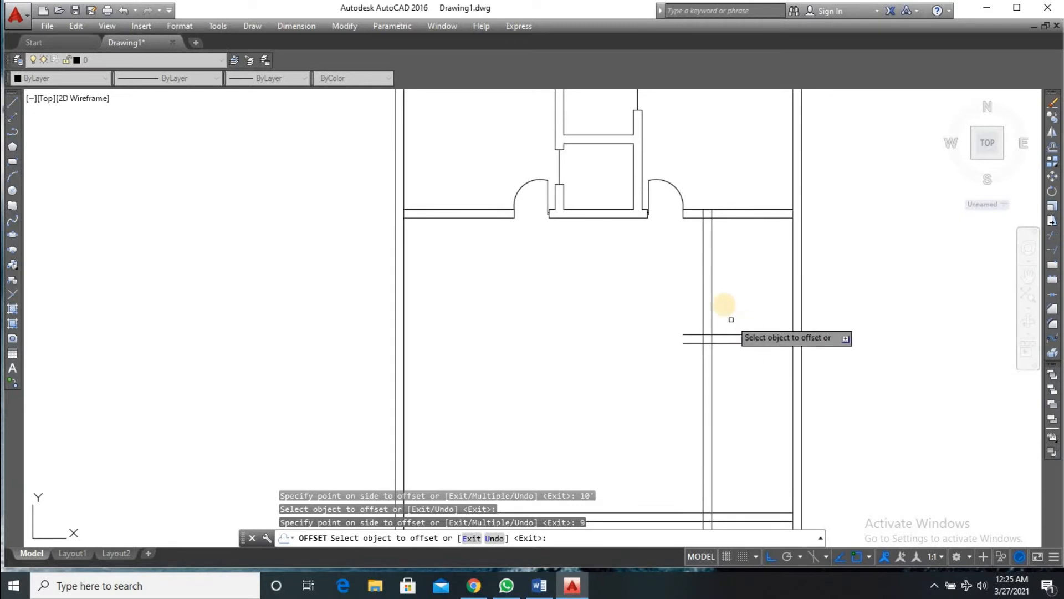
scroll(741, 319, "up", 2)
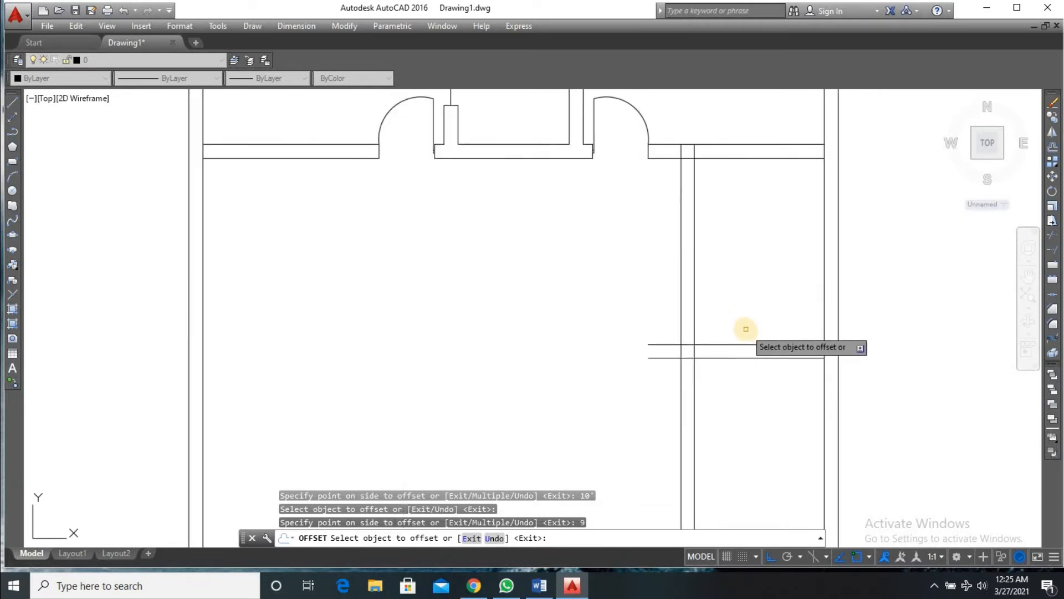
key("Return")
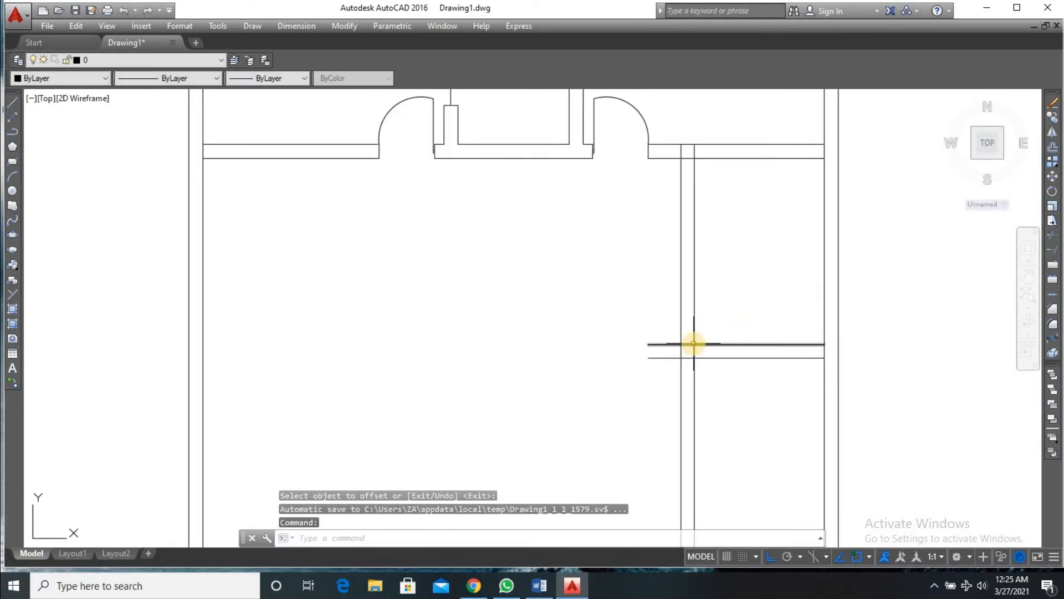
- Trim the vertical partition lines inside the upper room's bottom wall and open the wall line between them at the junction
type("TR")
key("Return")
key("Return")
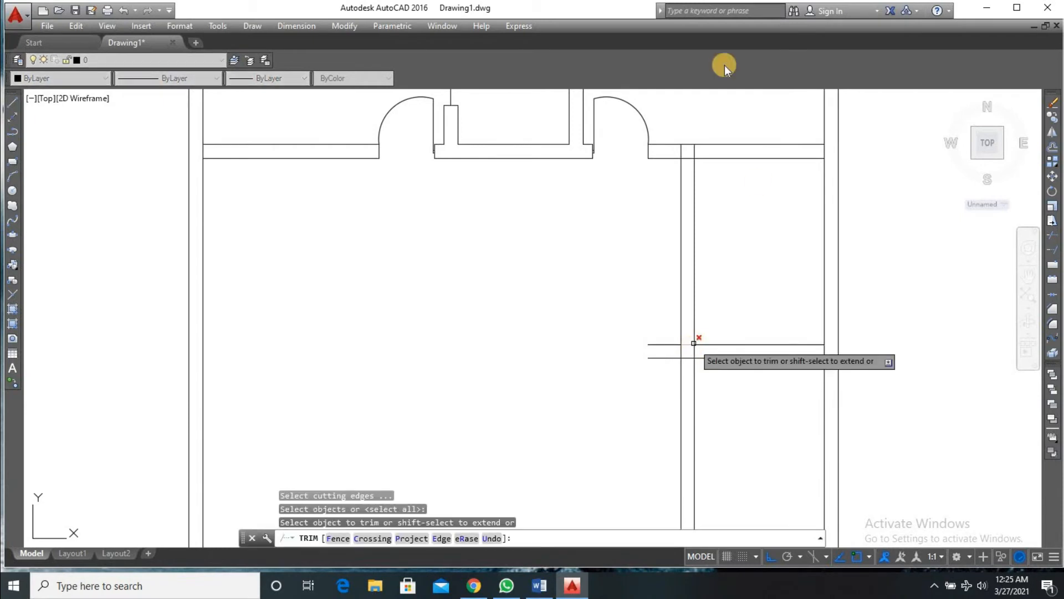
left_click(702, 149)
left_click(675, 153)
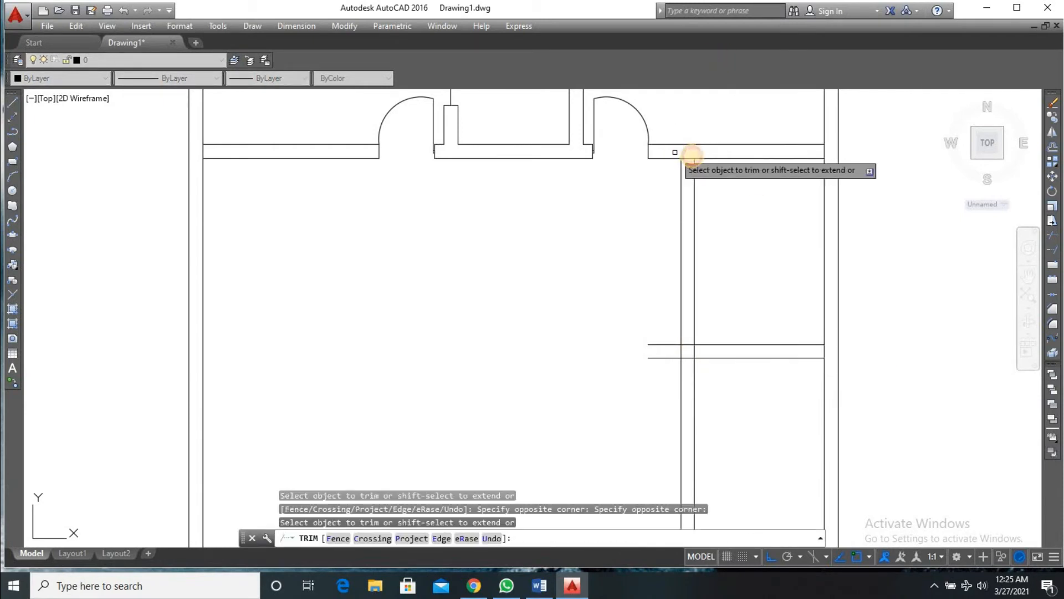
left_click(691, 155)
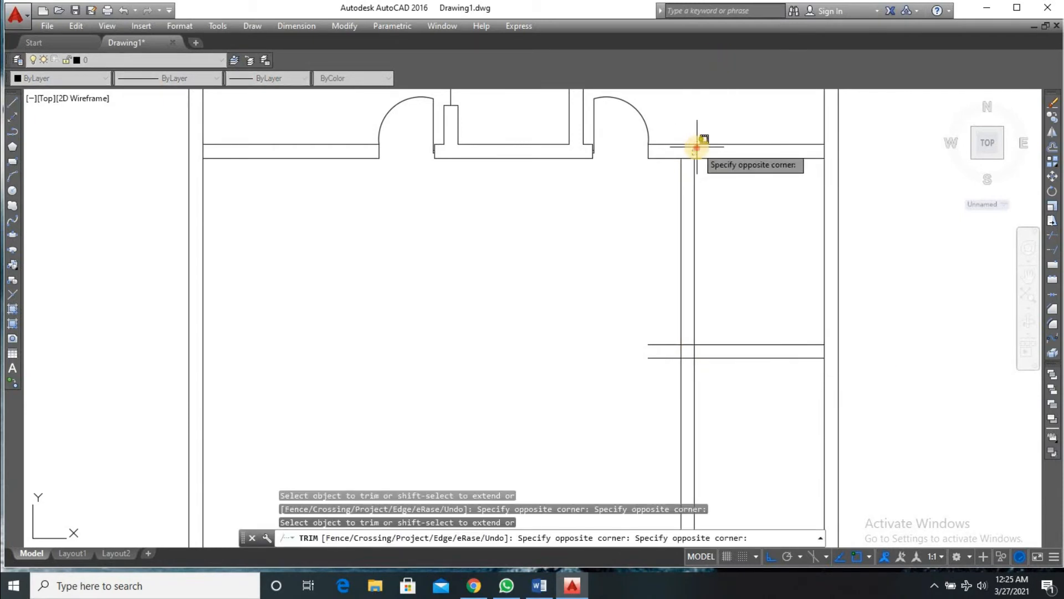
left_click(689, 157)
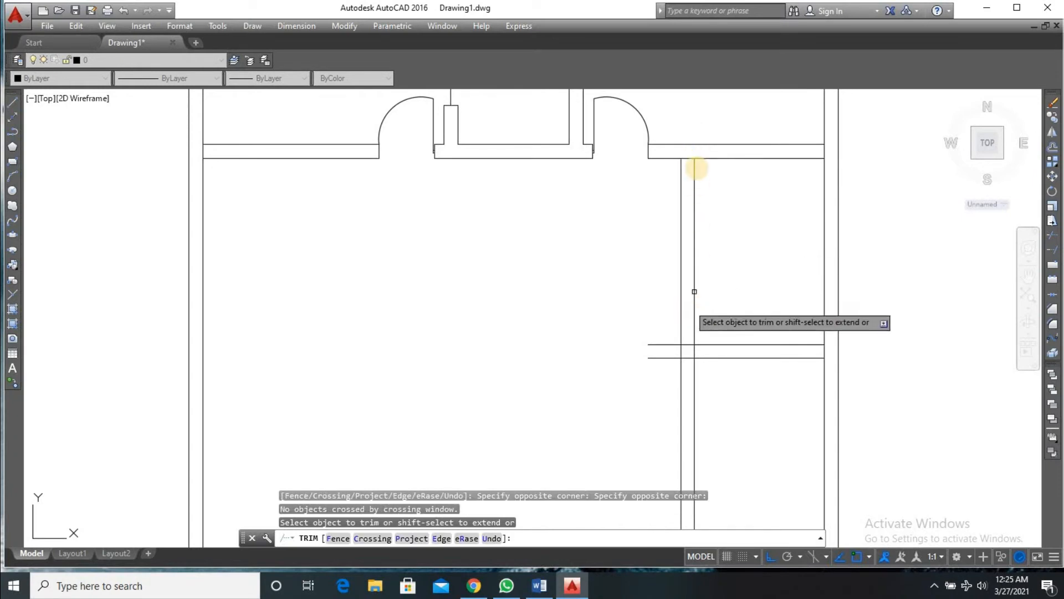
left_click(690, 163)
left_click(687, 155)
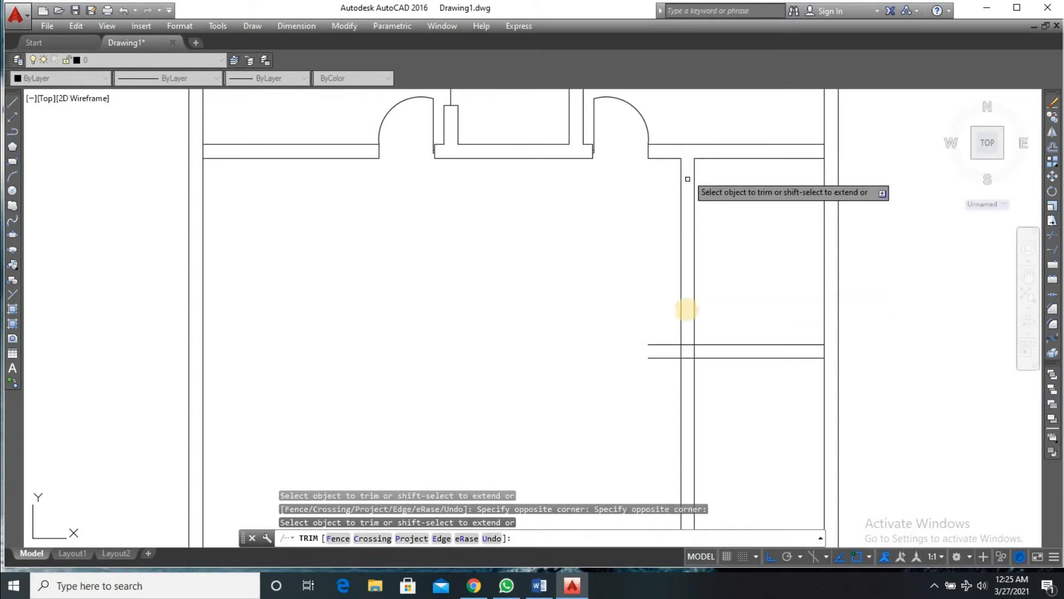
- Trim the lines inside the crossing of the vertical and short horizontal partitions, and try to trim the stubs protruding left
left_click(688, 348)
left_click(701, 350)
left_click(693, 352)
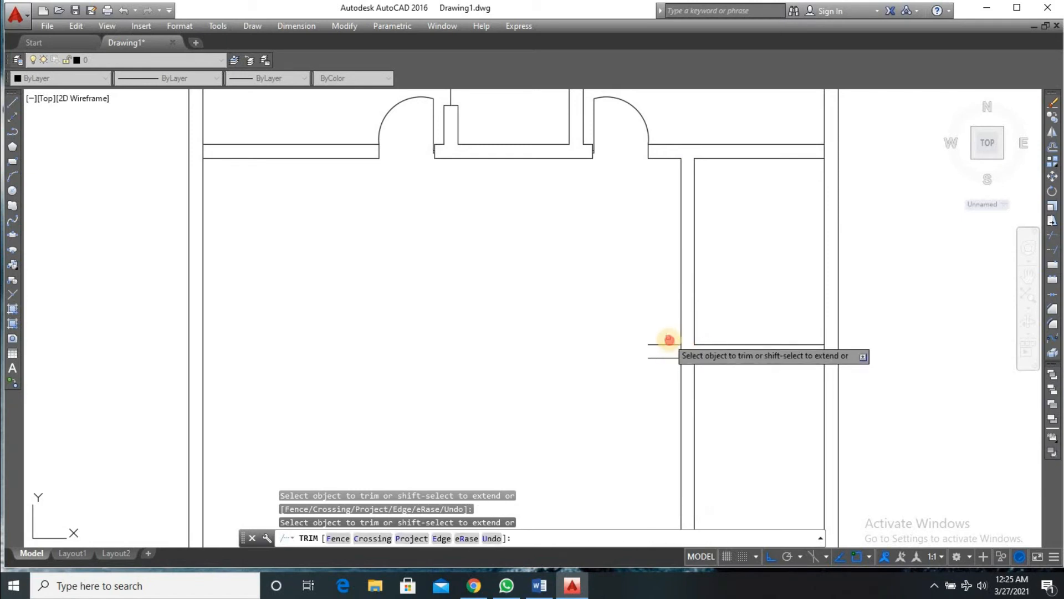
left_click(685, 339)
left_click(658, 363)
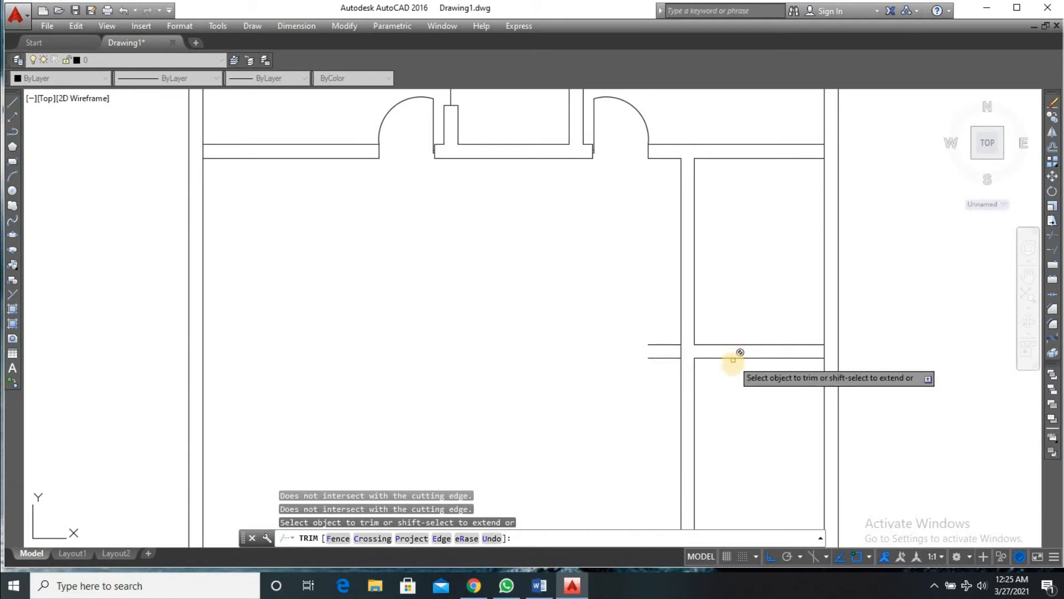
- Trim away both vertical partition lines below the short horizontal partition
scroll(731, 358, "down", 2)
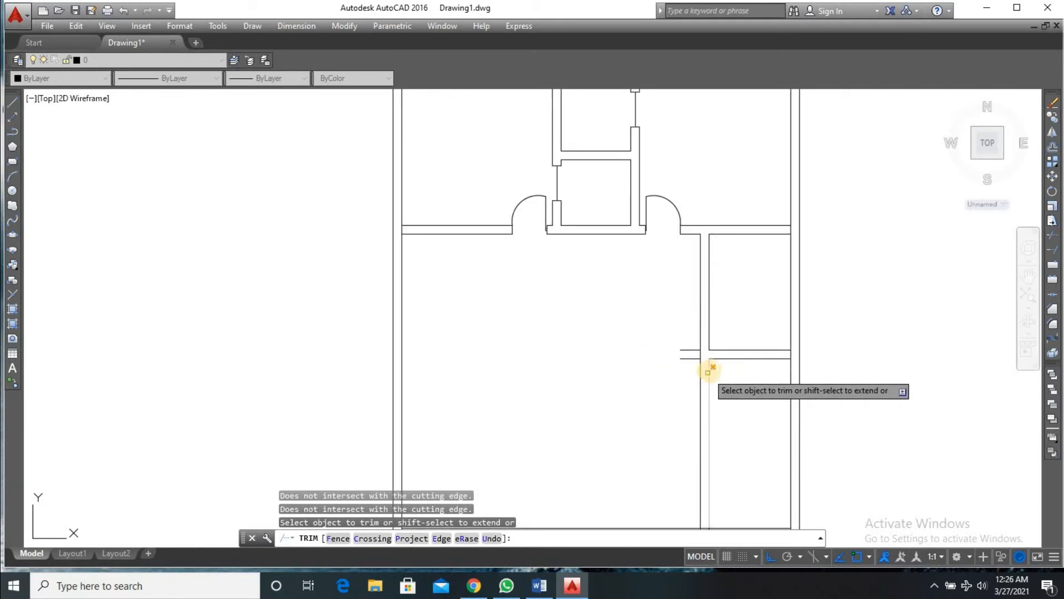
left_click(707, 372)
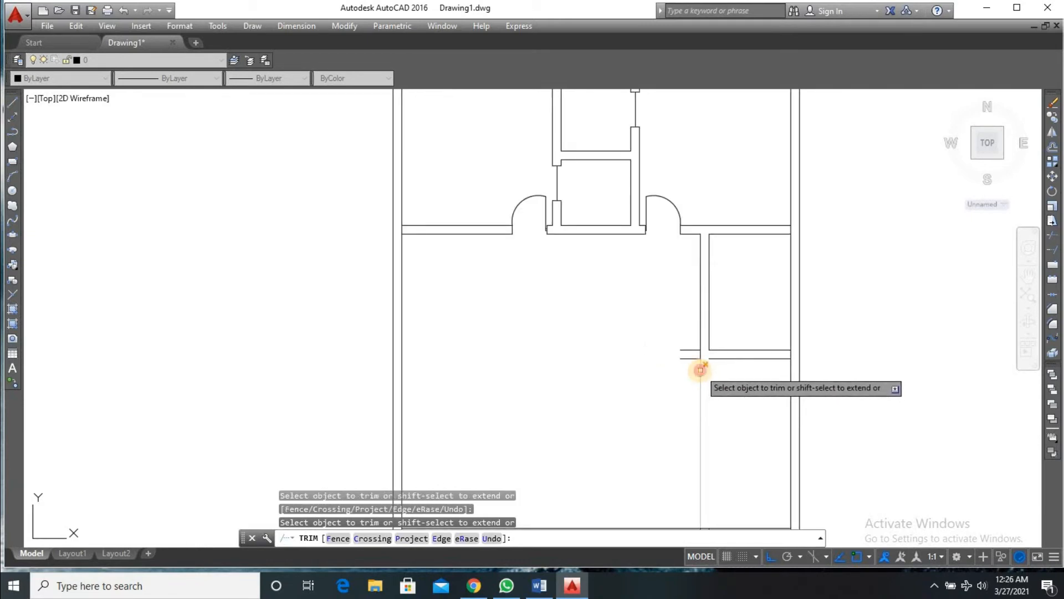
left_click(700, 369)
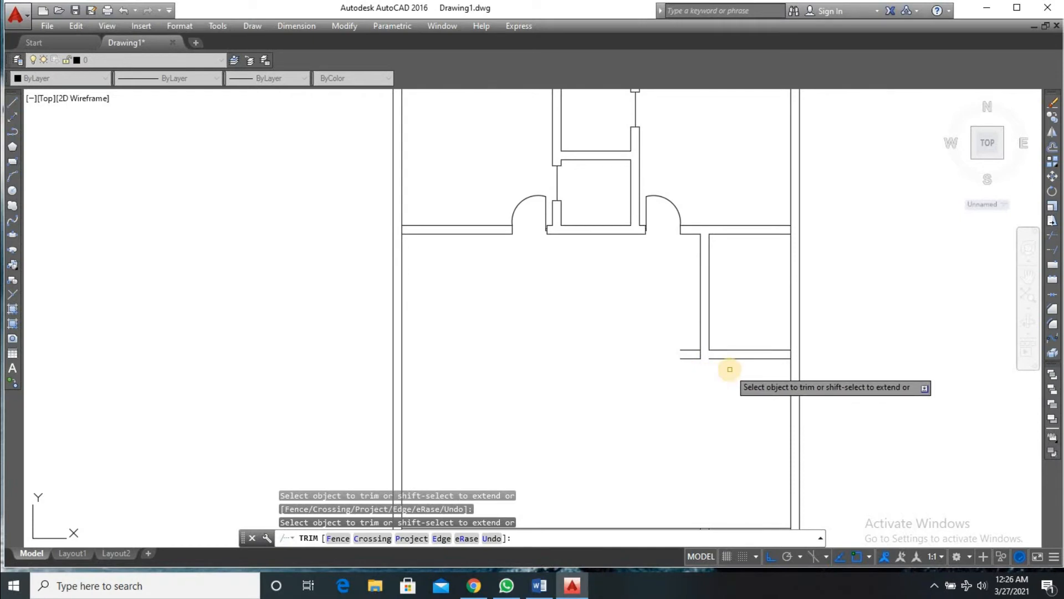
key("Return")
- Draw a line closing the gap in the small right room's lower left outer wall corner
type("l")
key("Return")
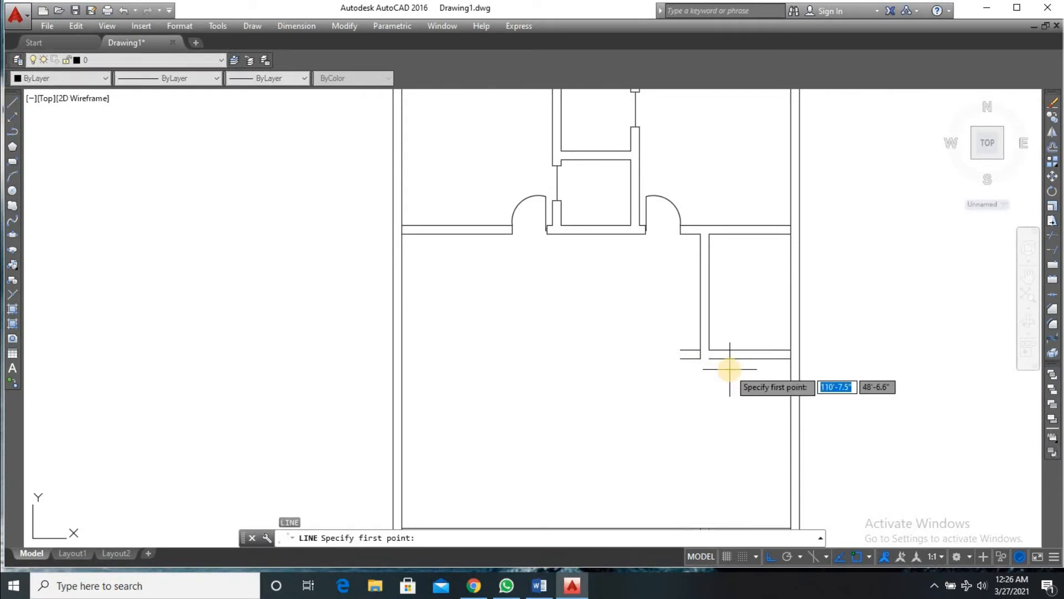
scroll(723, 355, "up", 4)
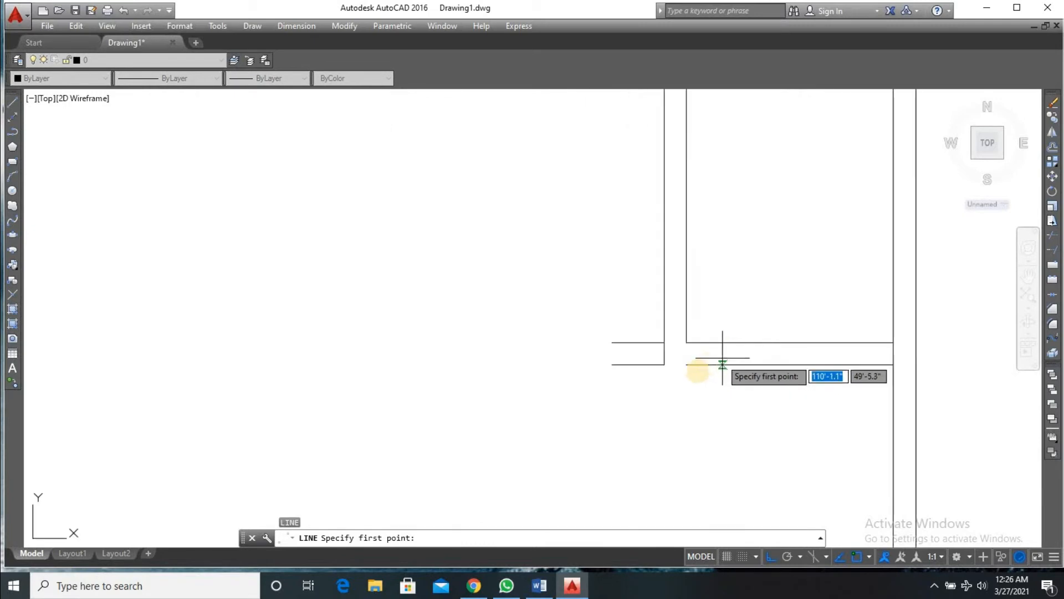
left_click(686, 365)
left_click(665, 364)
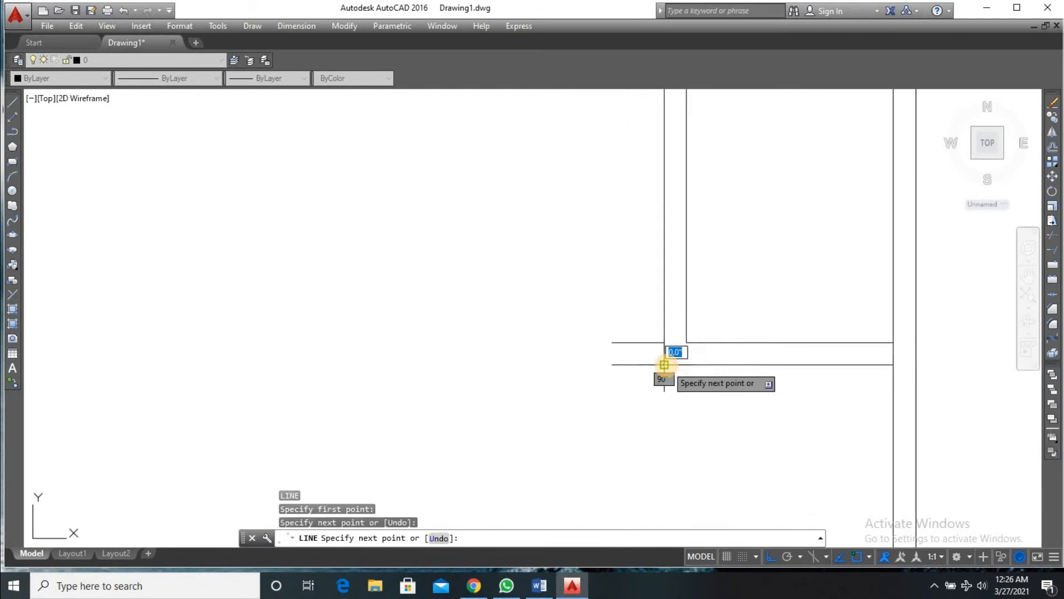
key("Return")
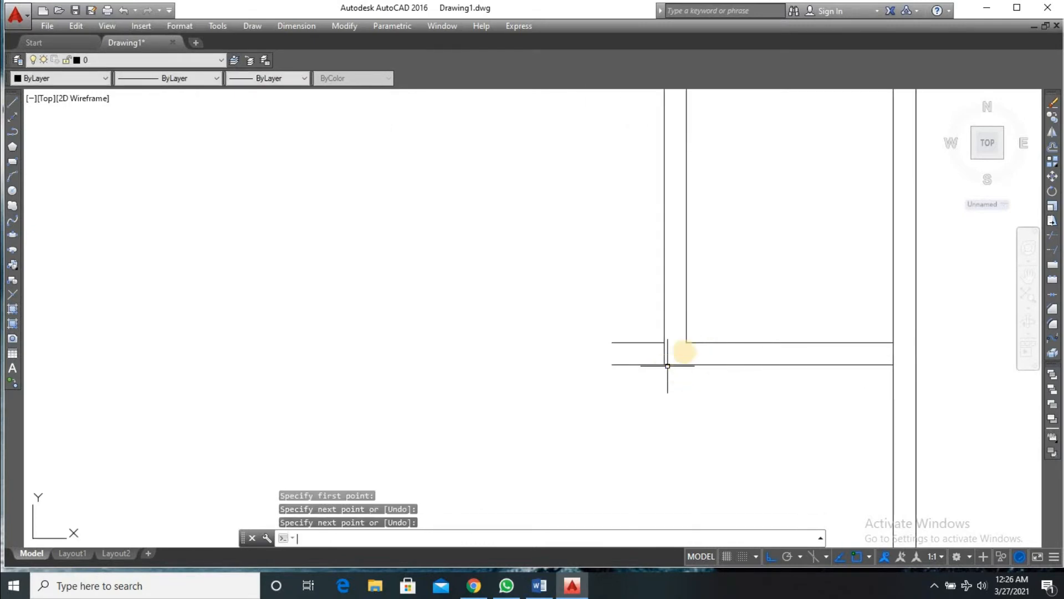
- Delete the two short horizontal wall stubs protruding left of the small right room's lower left corner
left_click(653, 331)
left_click(610, 399)
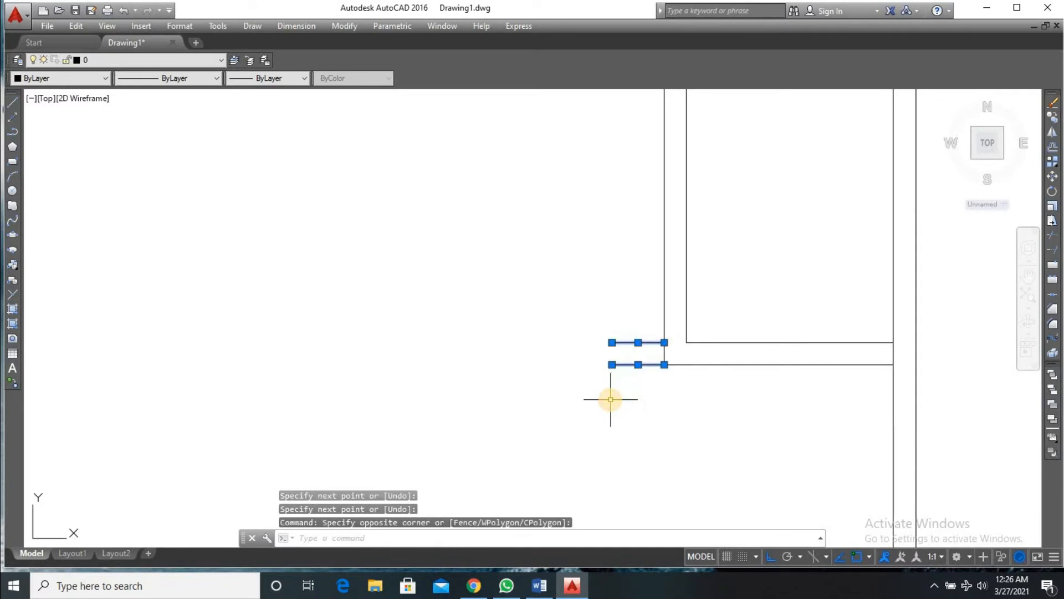
key("Delete")
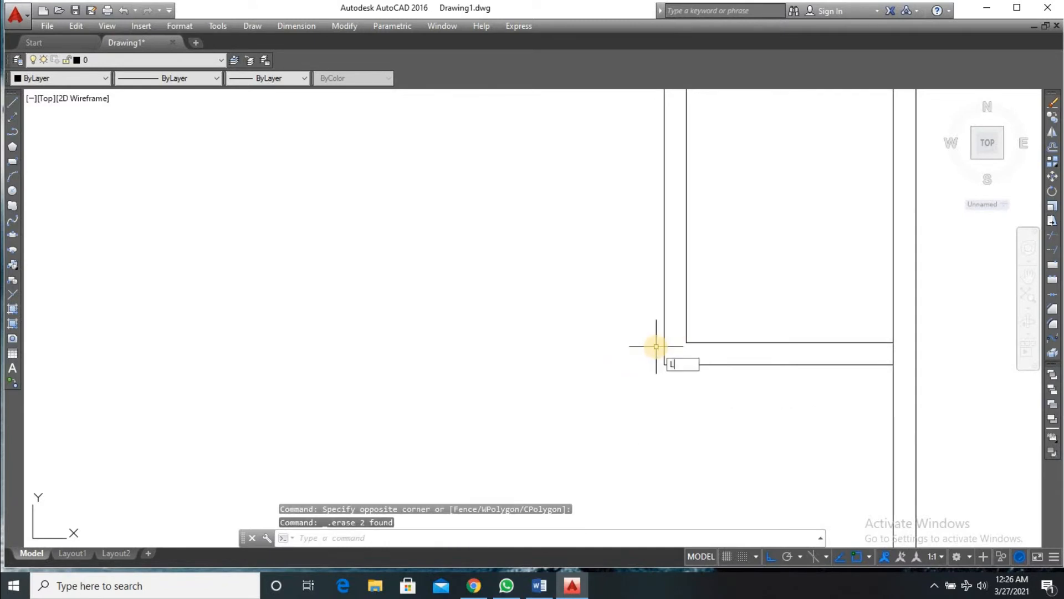
- Draw a horizontal and a vertical line across the wall thickness from the small room's inner lower left corner to its outer wall lines
type("L")
key("Return")
left_click(686, 342)
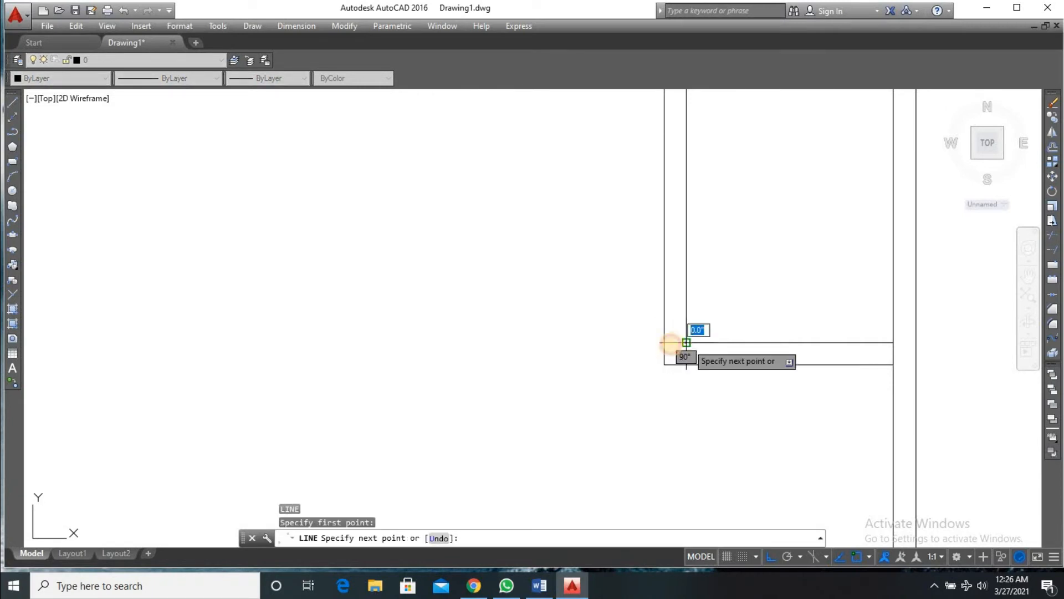
left_click(664, 342)
key("Return")
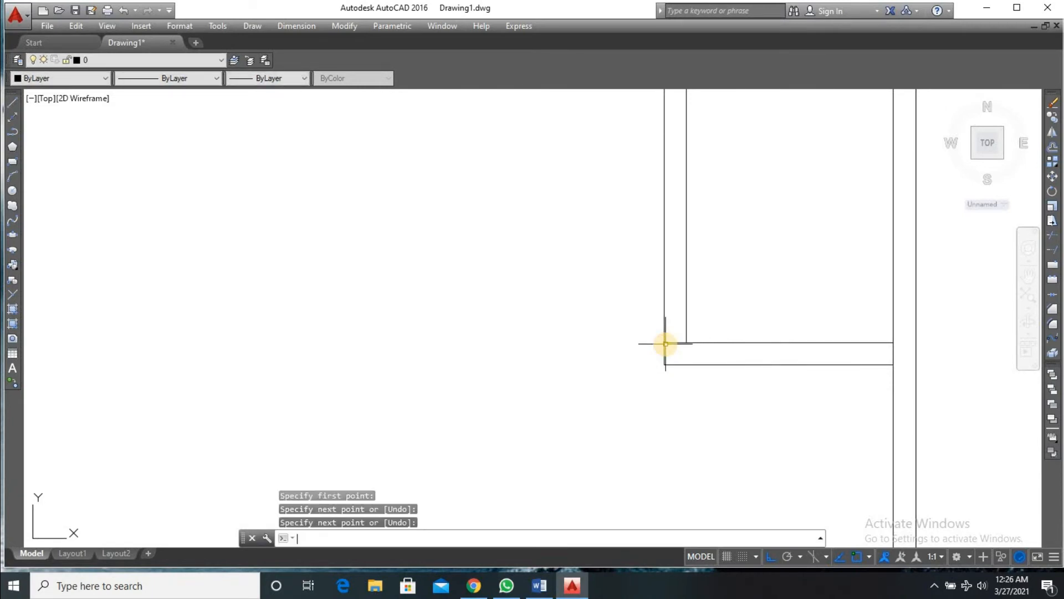
key("Return")
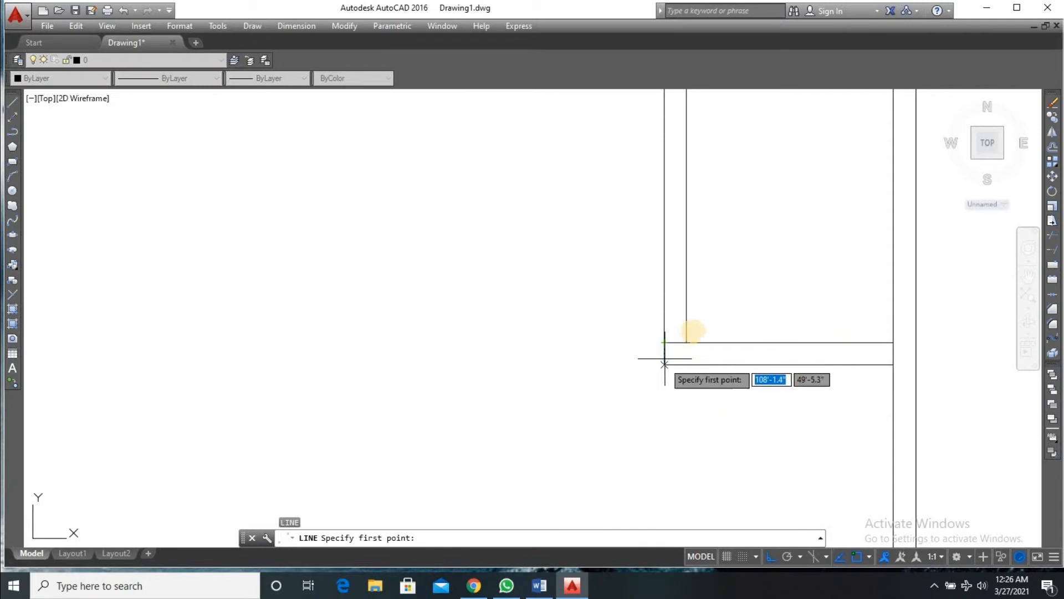
left_click(686, 342)
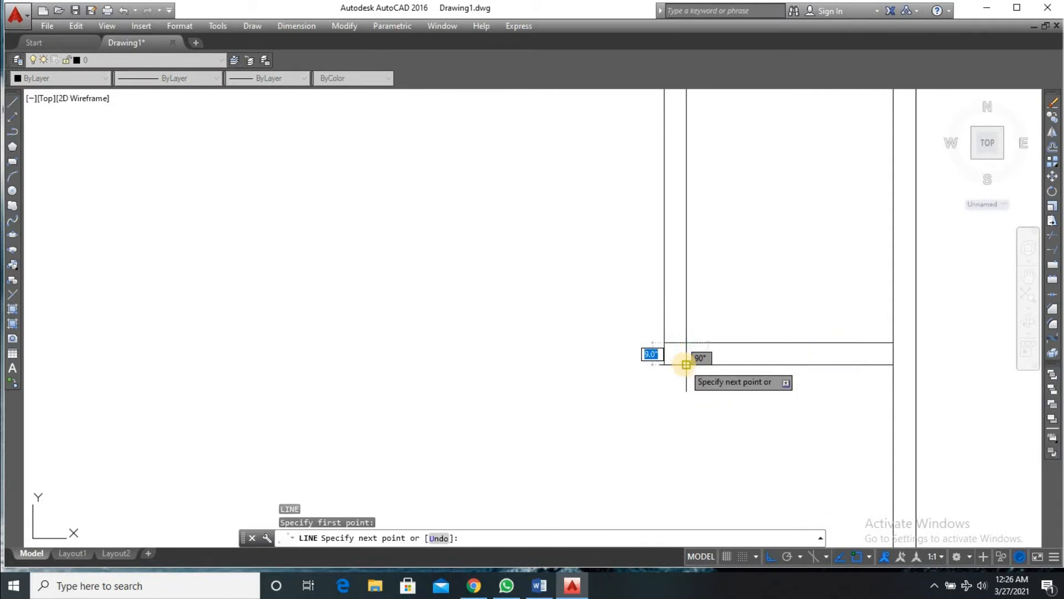
key("Return")
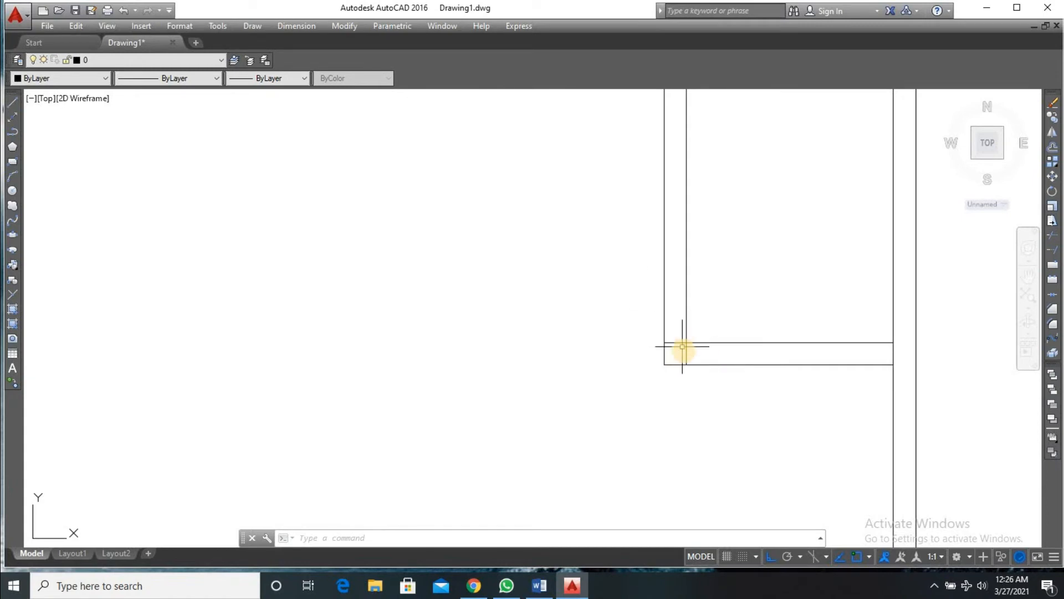
- Offset the two corner lines by 9 inches, the horizontal one upward and the vertical one to the right
type("o")
key("Return")
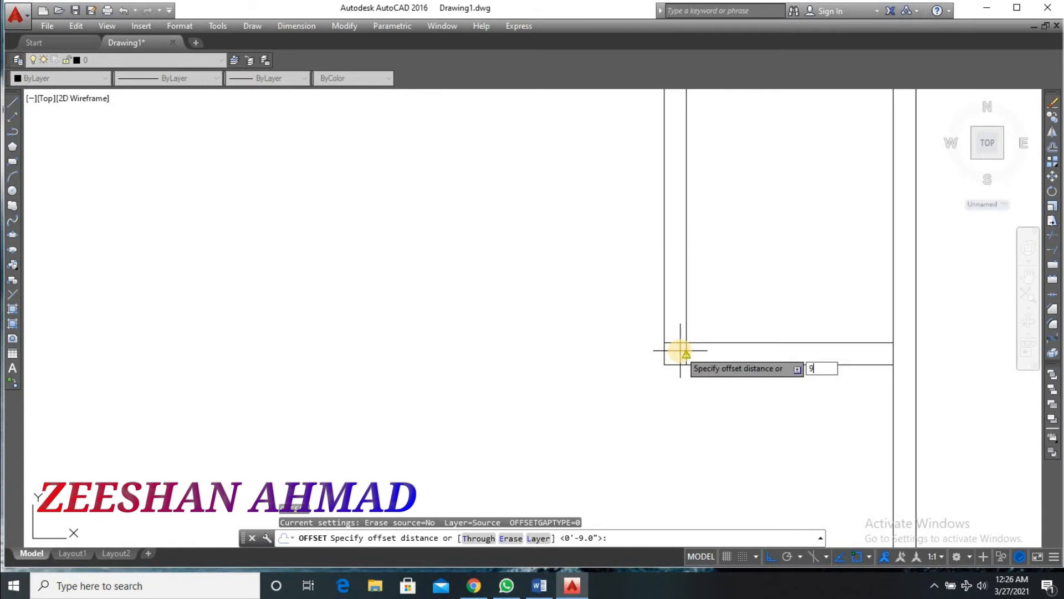
type("9")
key("Return")
left_click(675, 342)
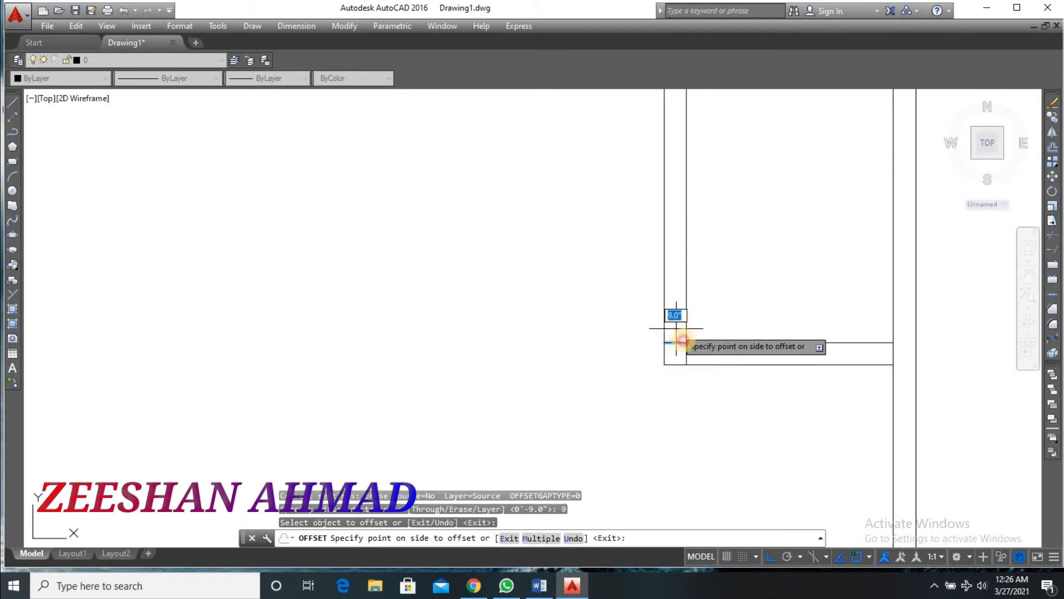
left_click(674, 314)
left_click(686, 355)
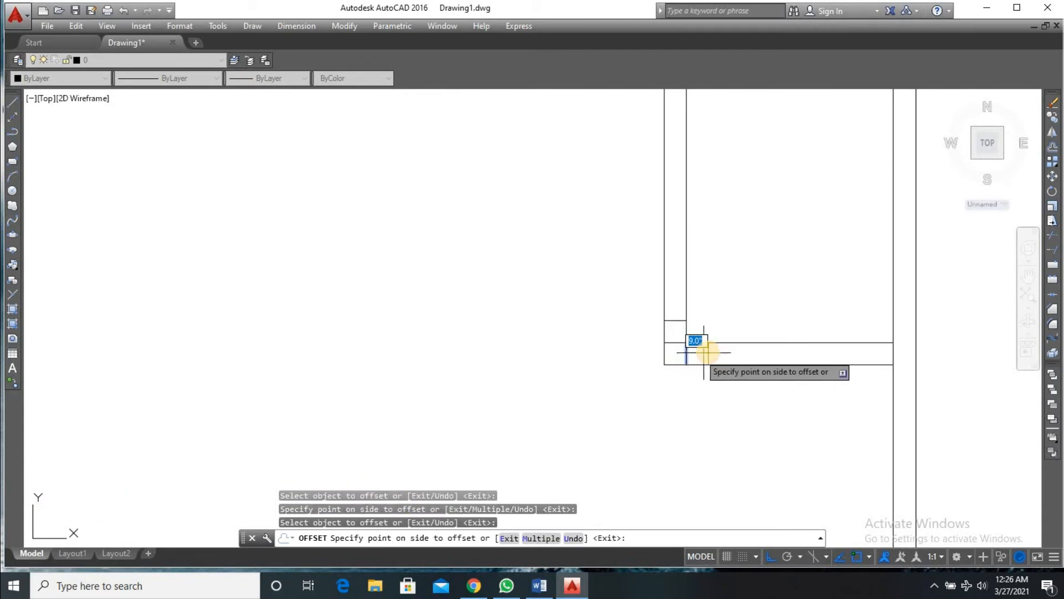
left_click(703, 351)
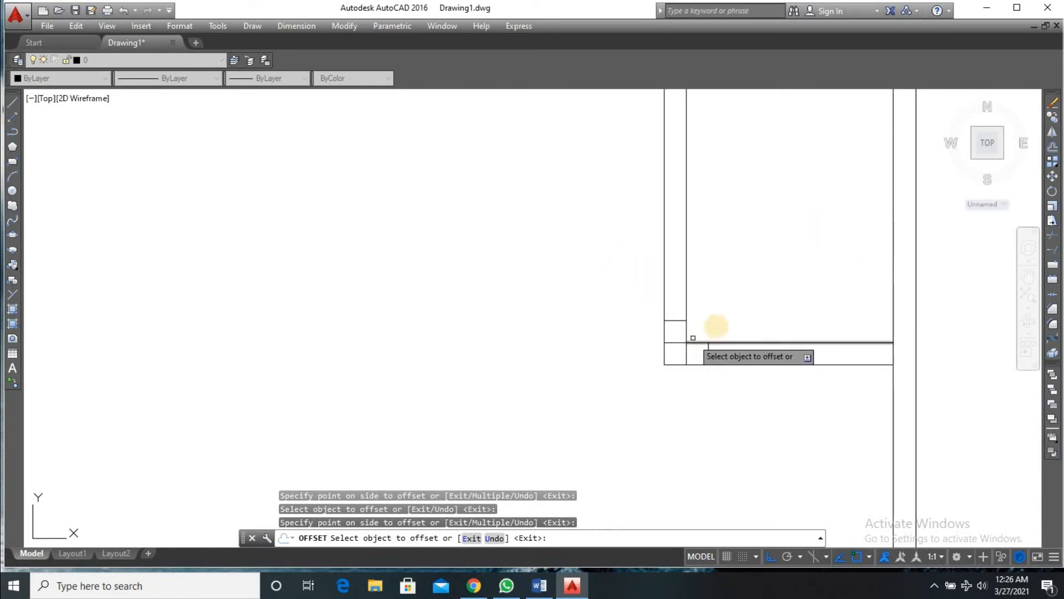
key("Return")
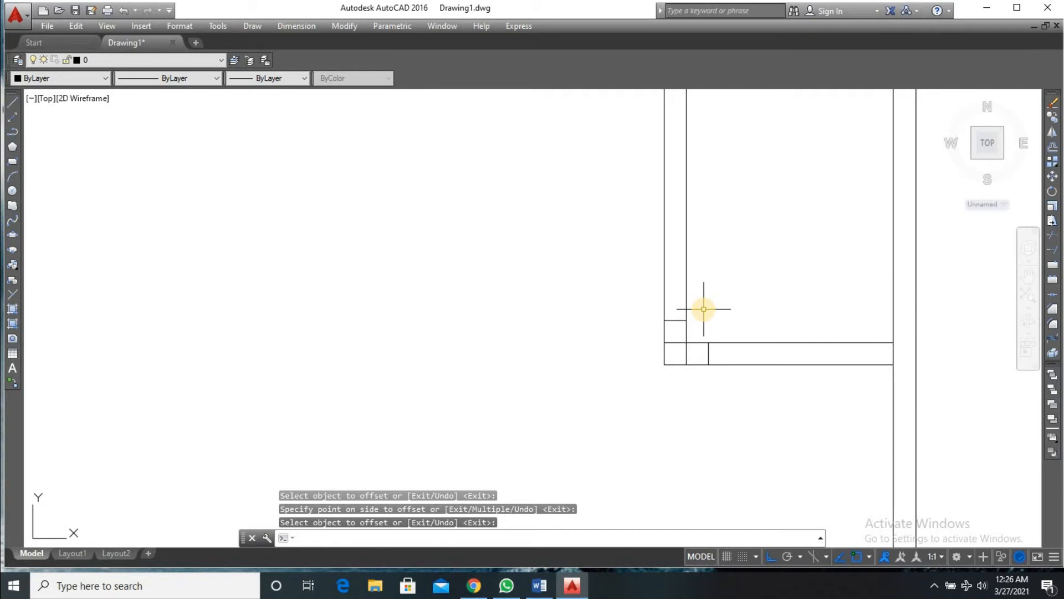
- With Ortho off, draw a diagonal line between the inner ends of the two offset lines to chamfer the room's inner corner
type("L")
key("Return")
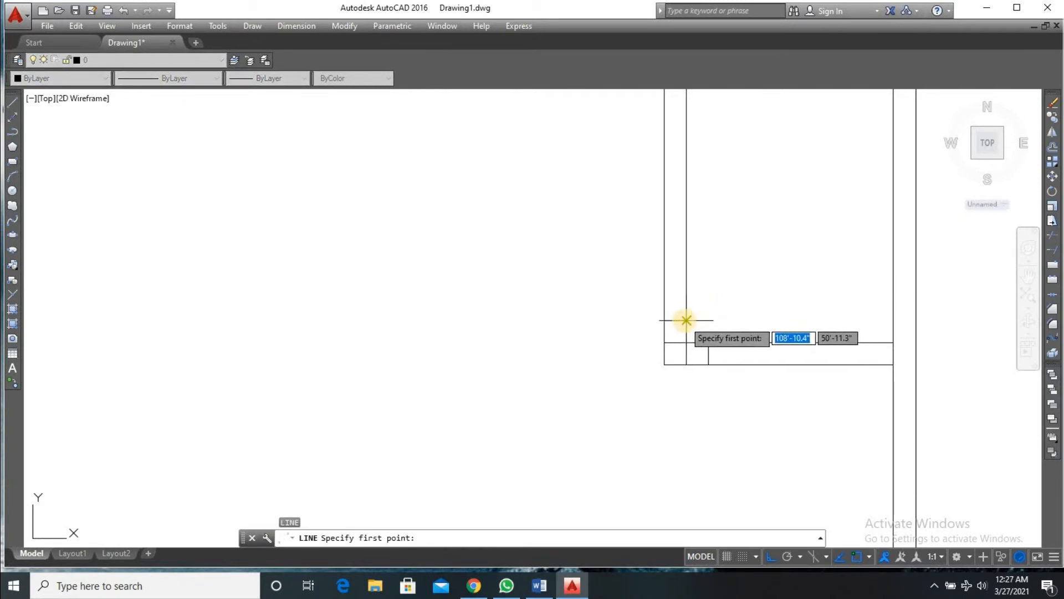
left_click(686, 320)
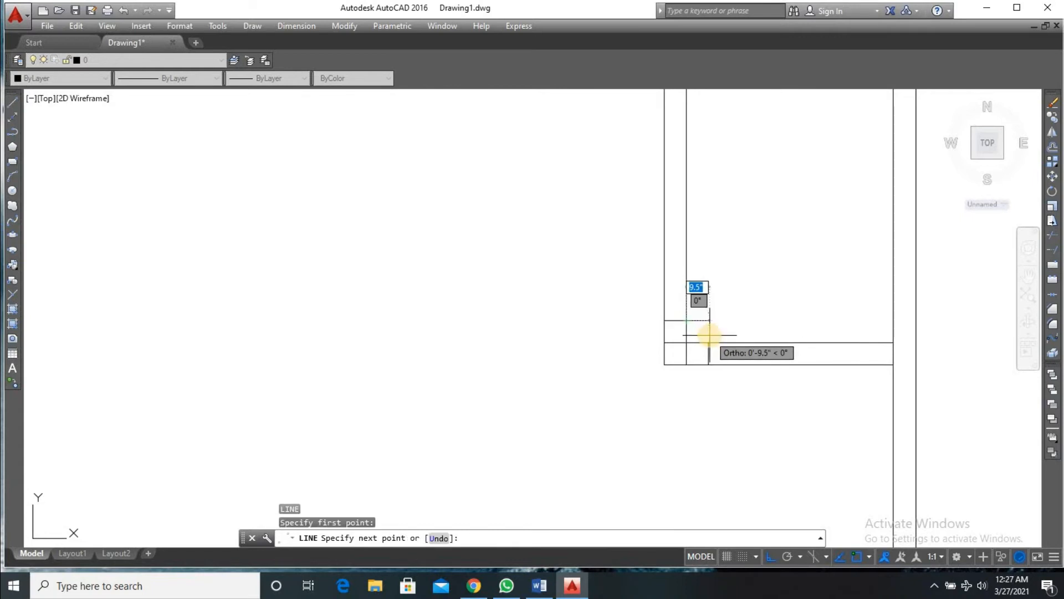
key("F8")
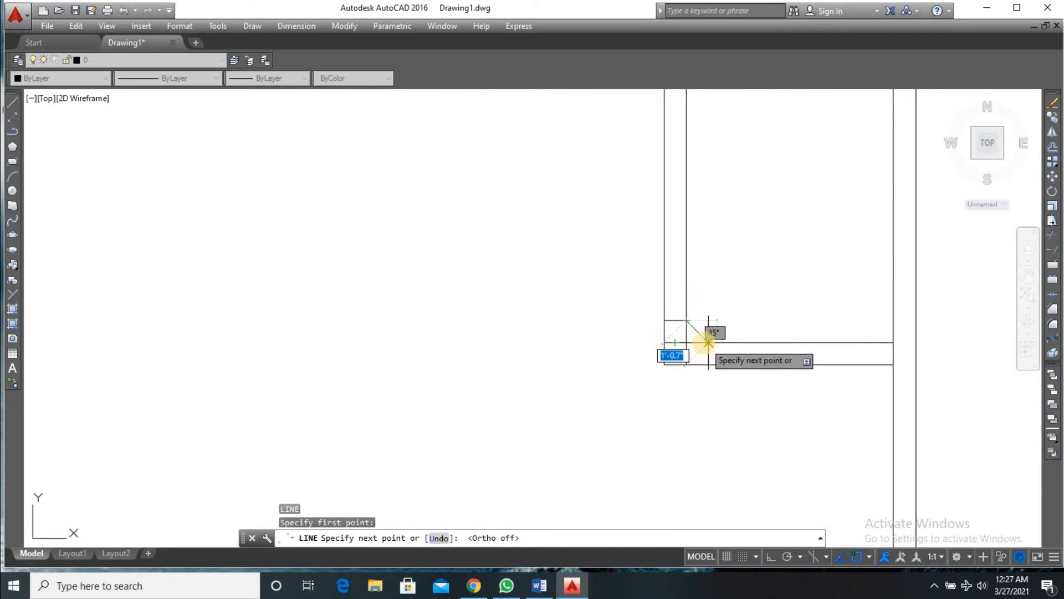
scroll(704, 341, "up", 4)
left_click(714, 345)
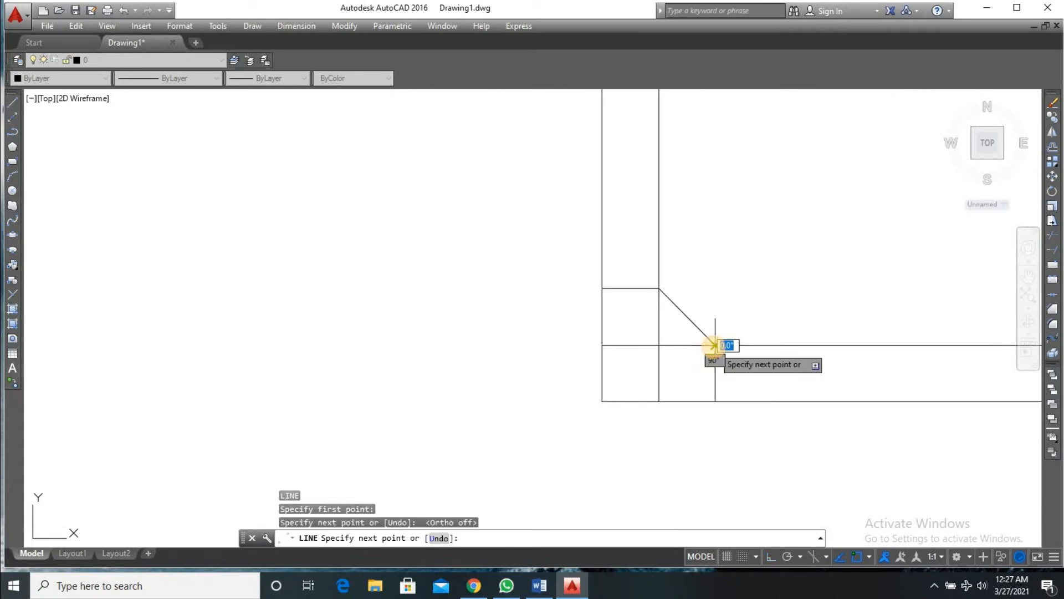
key("Return")
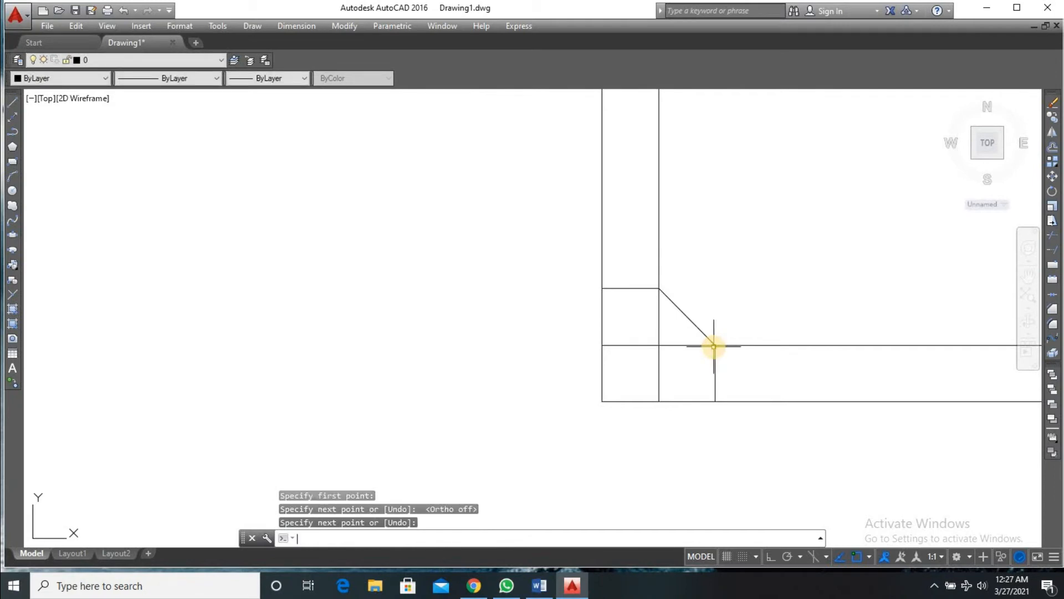
- Draw a parallel diagonal line between the outer ends of the two offset lines for the outer corner chamfer
key("Return")
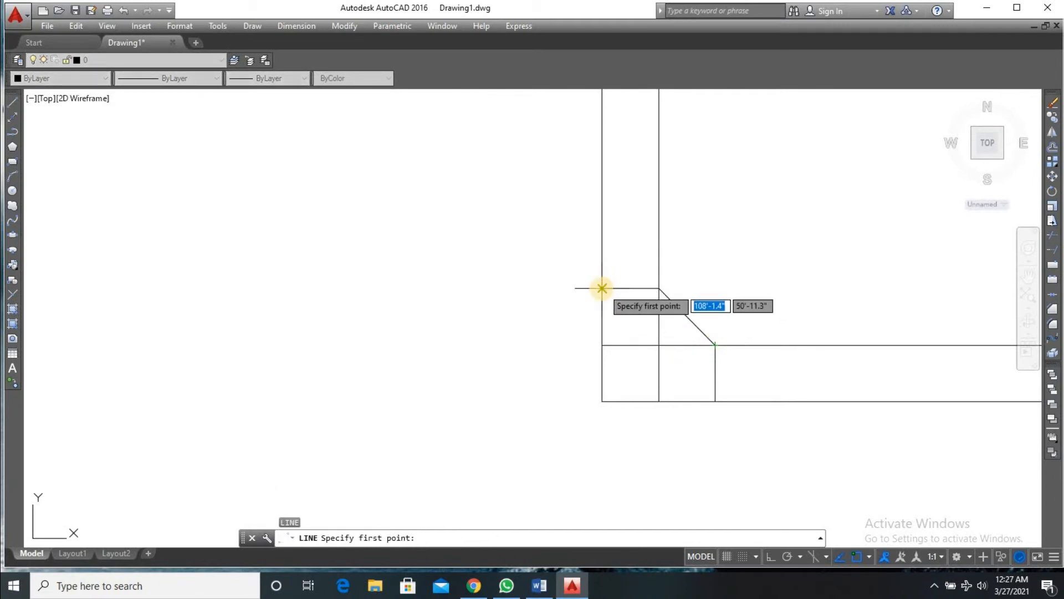
left_click(602, 287)
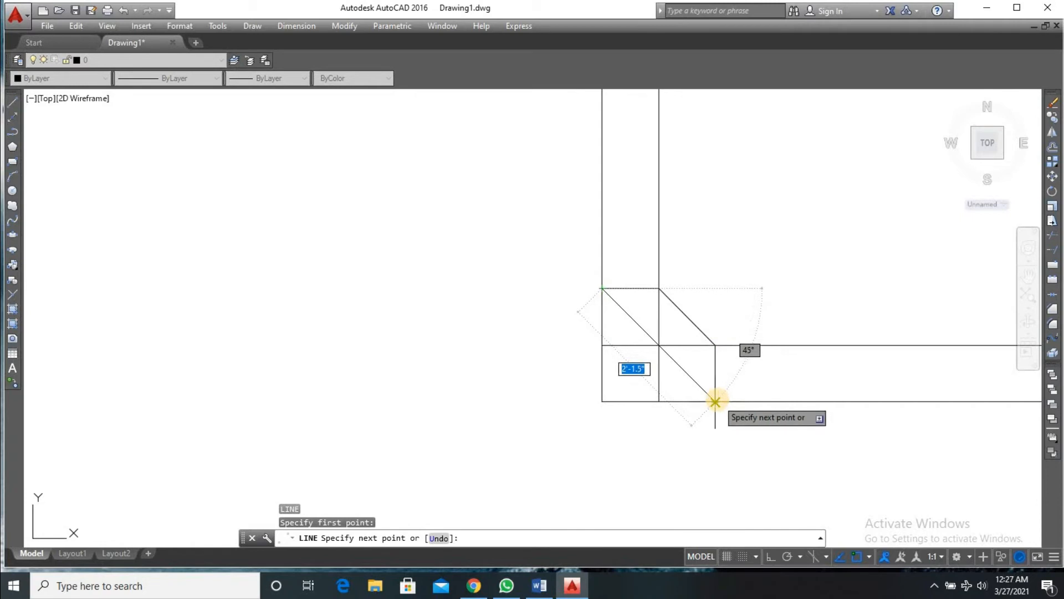
left_click(715, 401)
key("Return")
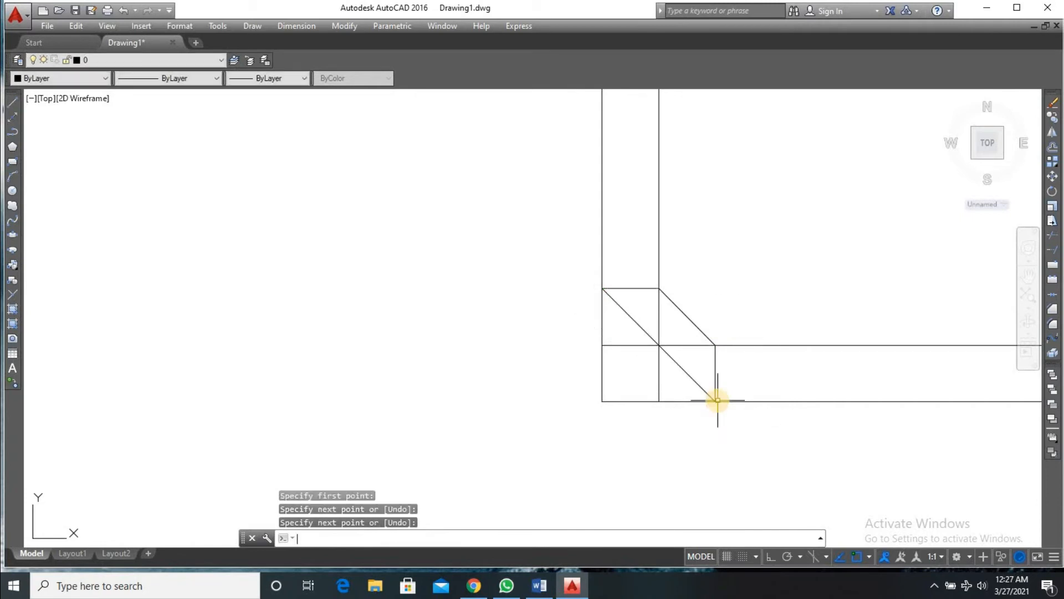
- Trim the inner wall lines between the two diagonals and the outer wall segments adjoining the outer diagonal
type("tr")
key("Return")
key("Return")
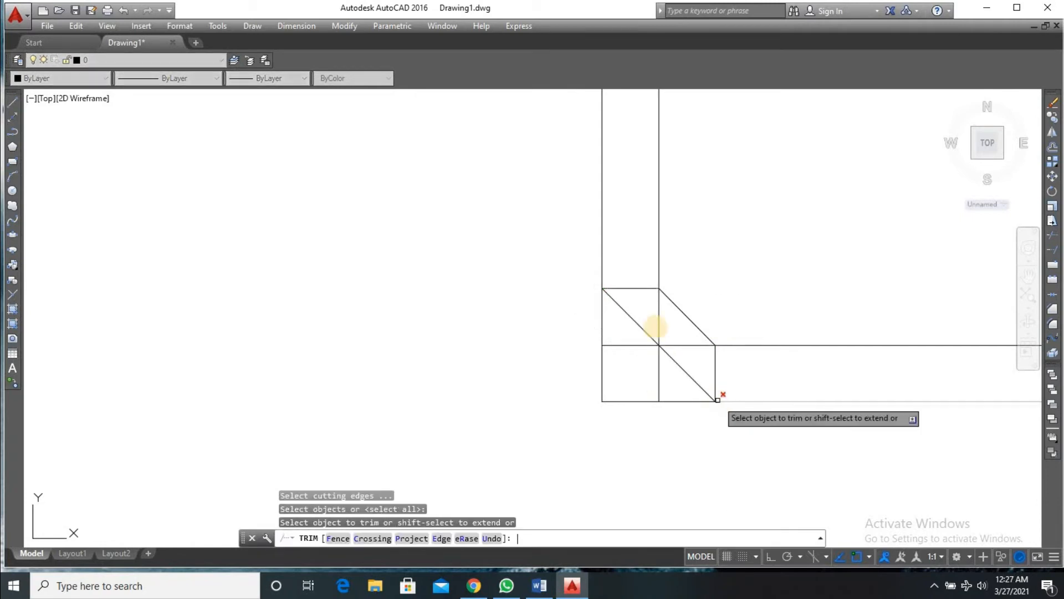
left_click(631, 284)
left_click(626, 293)
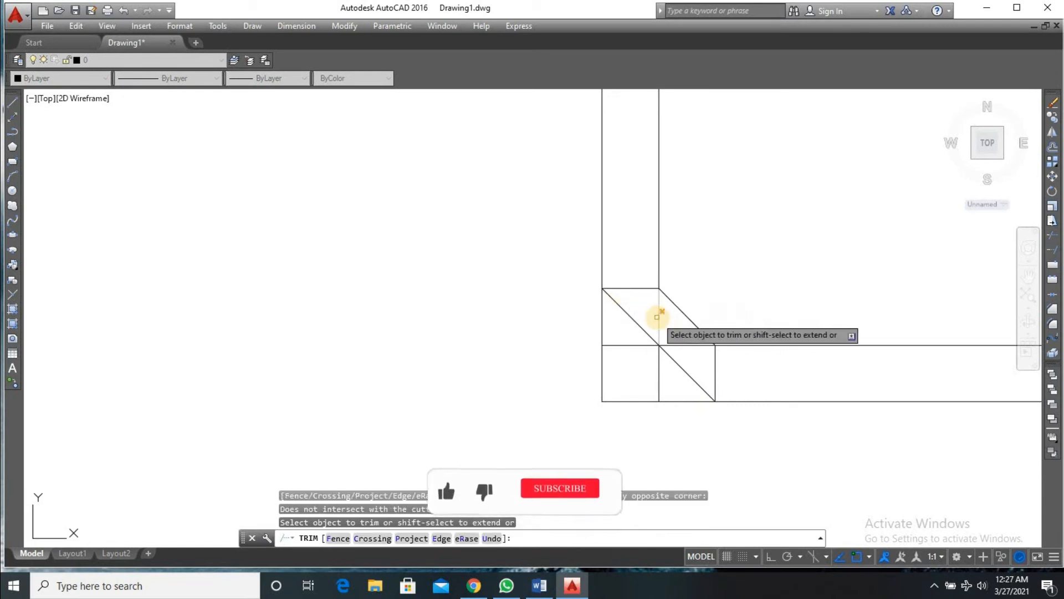
left_click(659, 318)
left_click(681, 344)
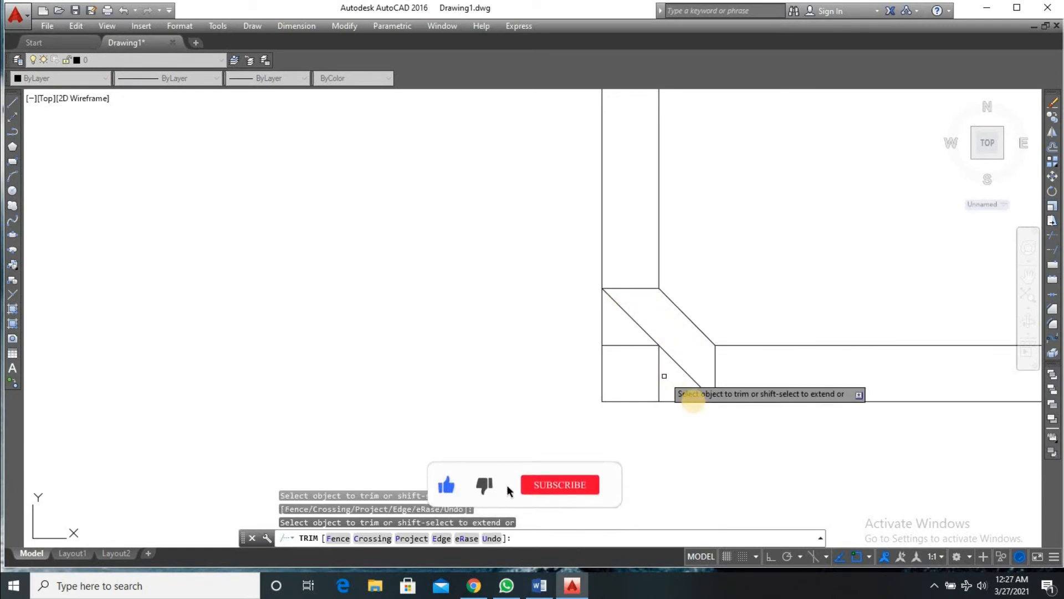
left_click(694, 400)
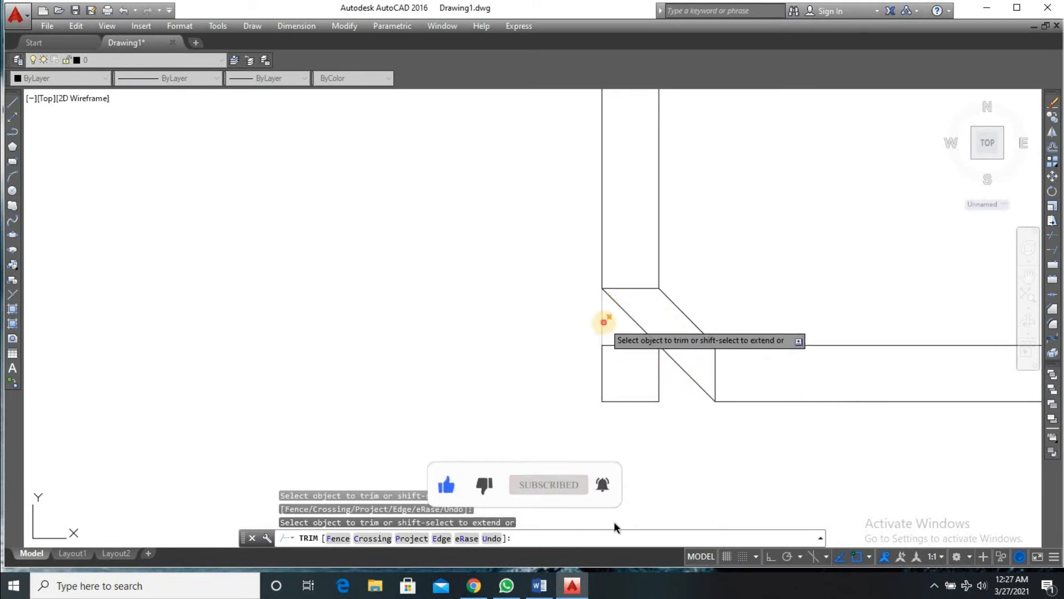
left_click(603, 321)
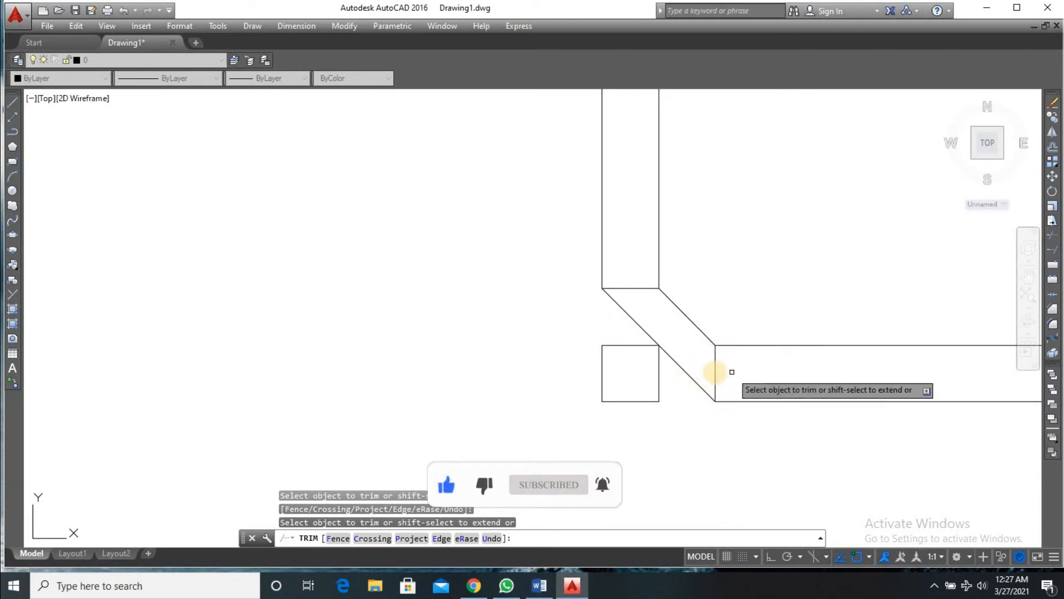
key("Return")
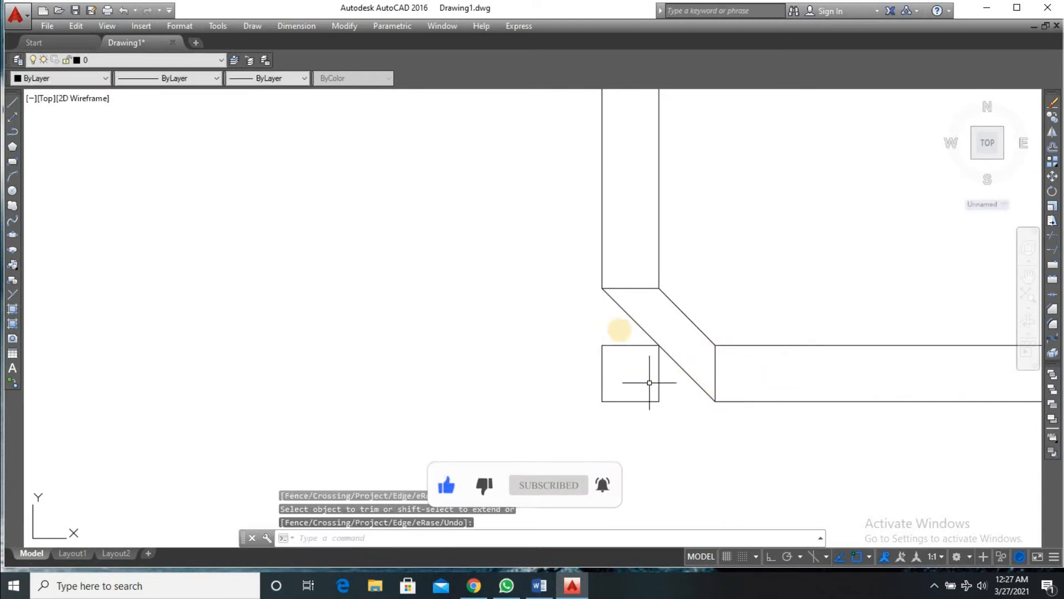
- Delete the two offset lines across the wall and the leftover square outside the chamfered corner
left_click(633, 288)
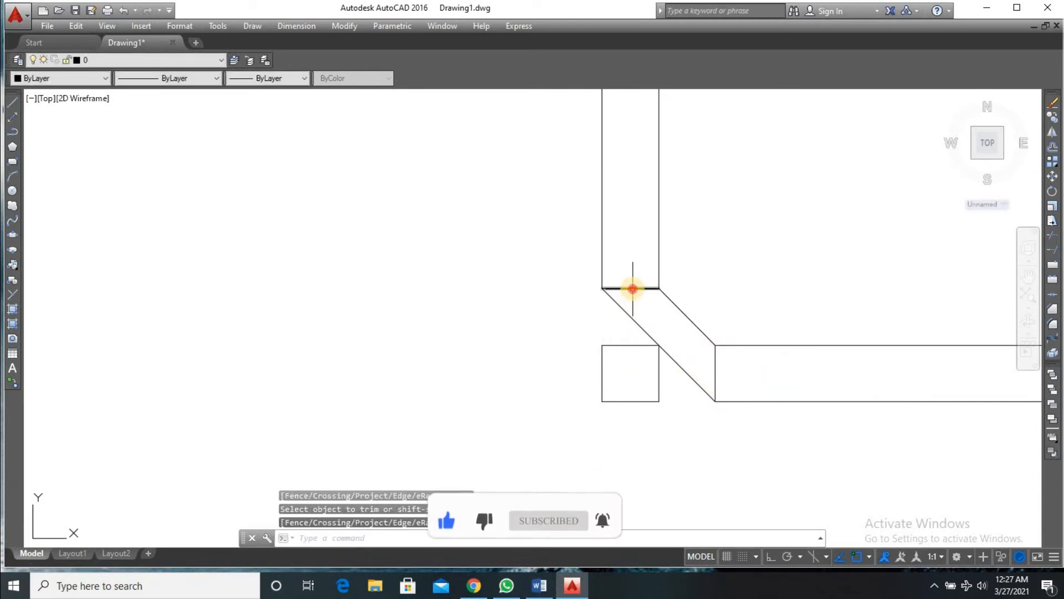
left_click(714, 360)
left_click(666, 385)
left_click(560, 434)
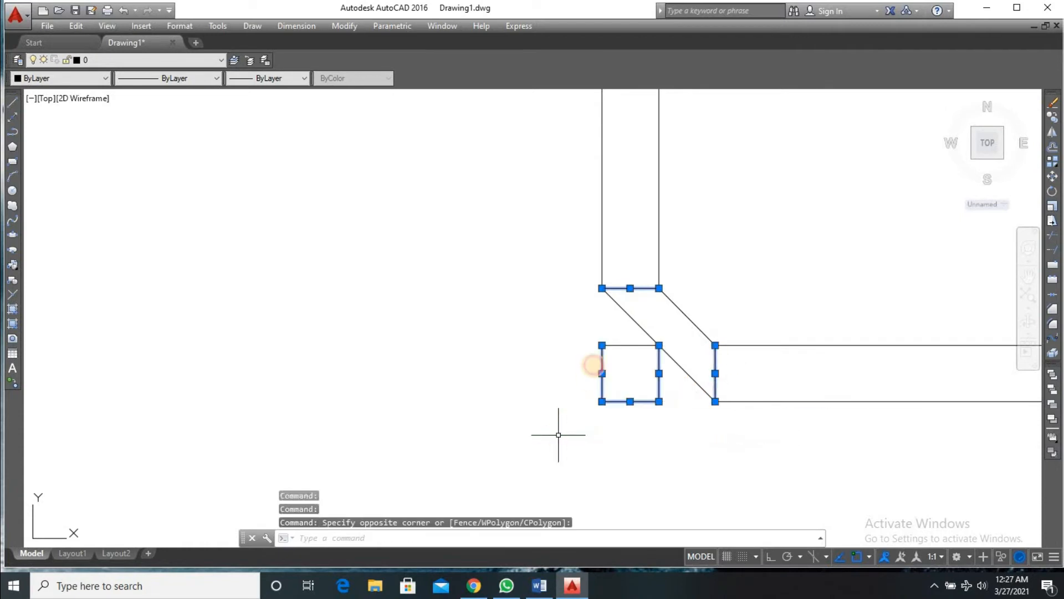
key("Delete")
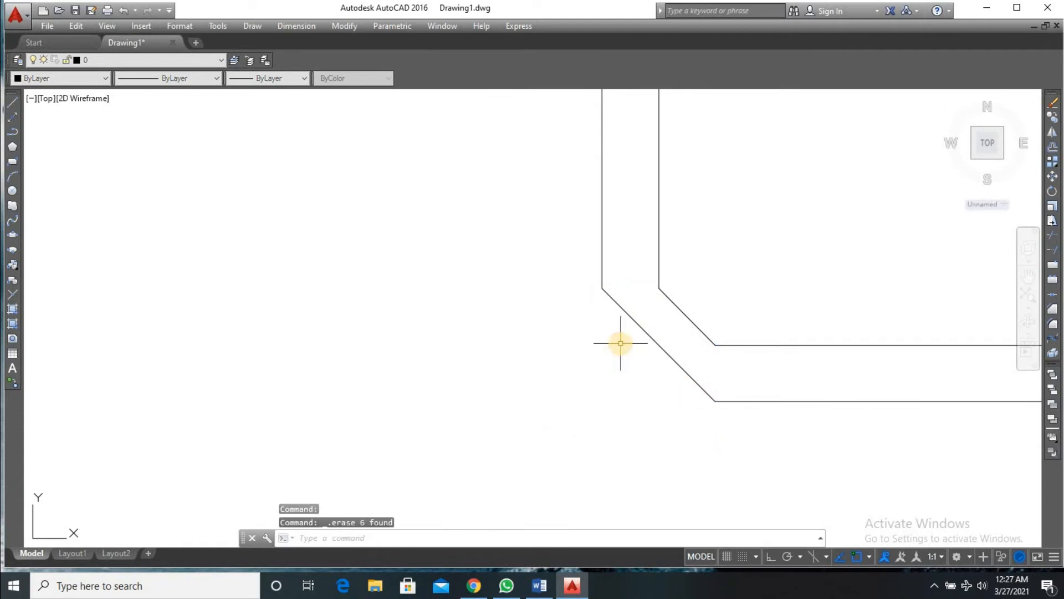
- Delete the two vertical partition lines left in the narrow strip along the plan's bottom edge
scroll(620, 341, "down", 5)
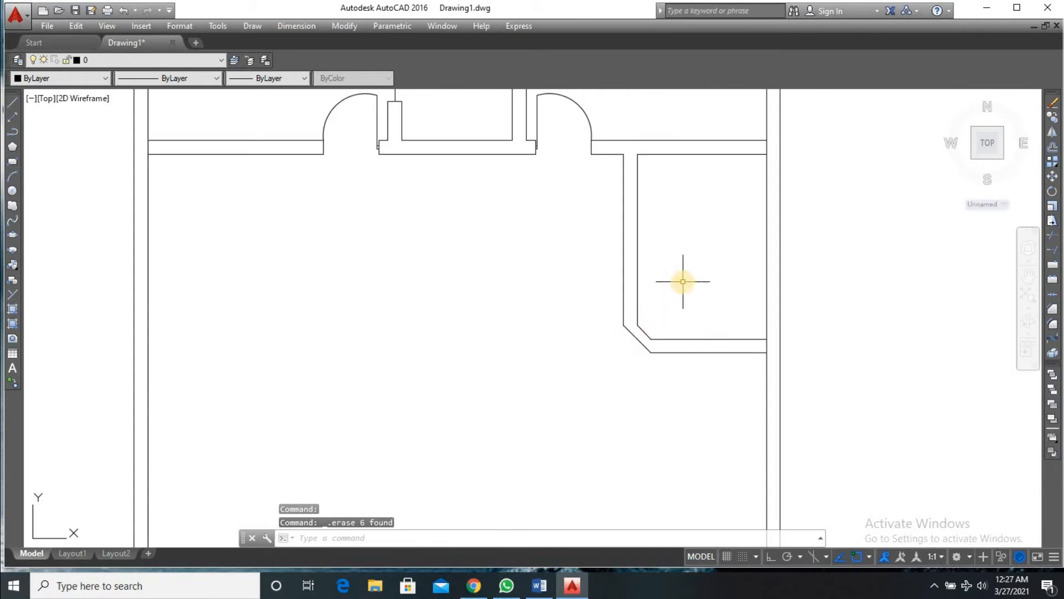
scroll(693, 300, "up", 2)
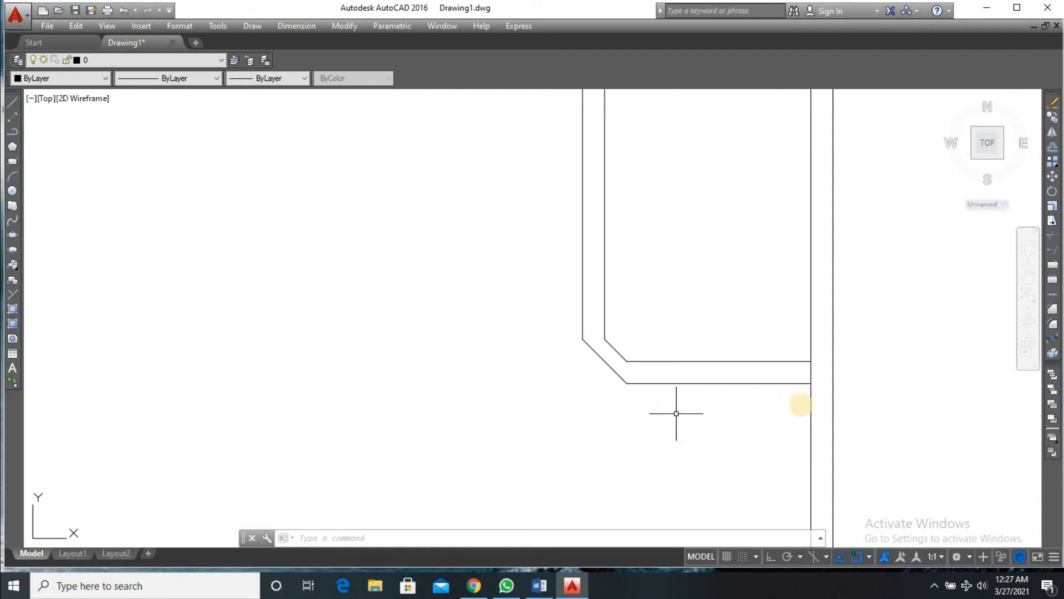
scroll(748, 402, "down", 4)
scroll(753, 416, "up", 4)
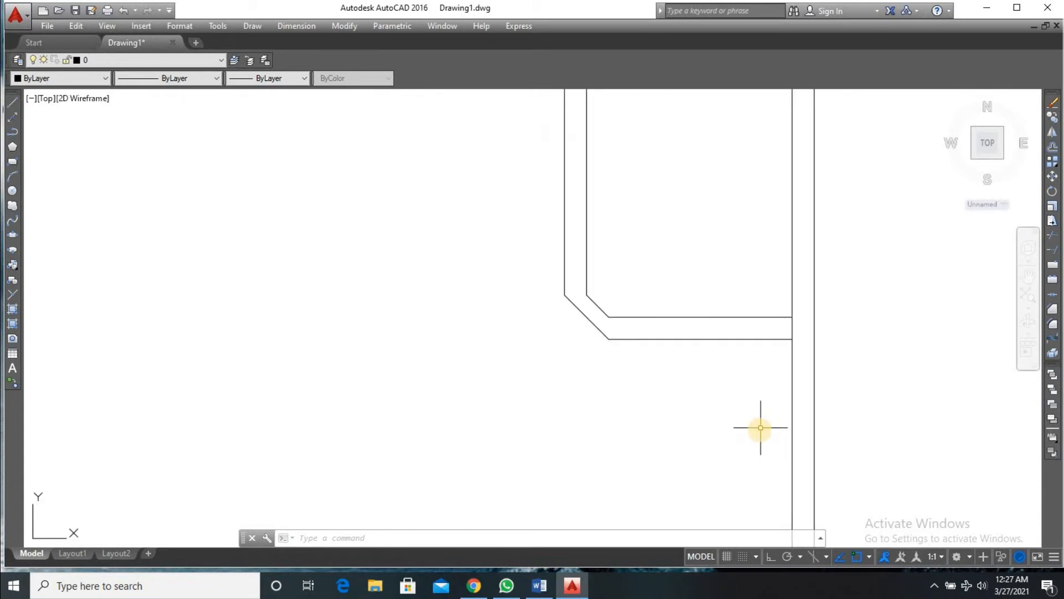
scroll(760, 438, "down", 8)
scroll(759, 443, "up", 4)
scroll(760, 449, "down", 4)
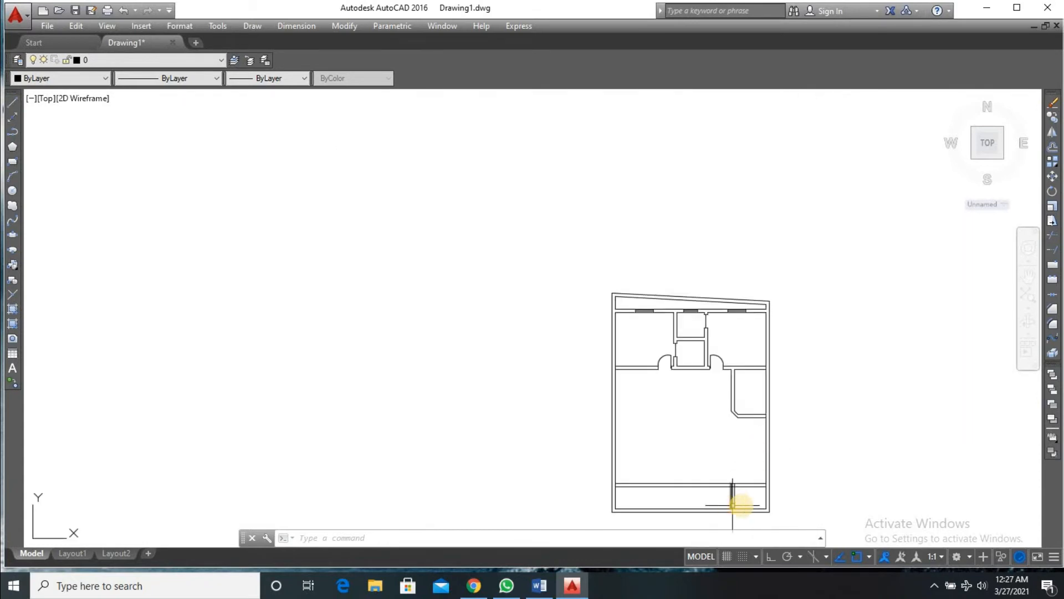
scroll(735, 496, "up", 4)
left_click(740, 491)
left_click(708, 498)
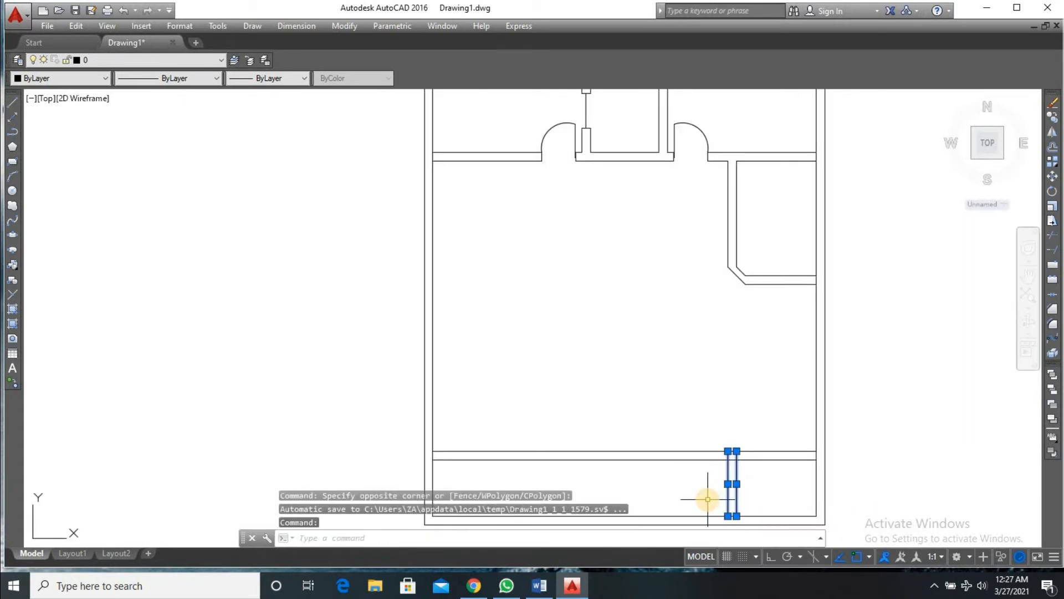
key("Delete")
scroll(724, 510, "down", 4)
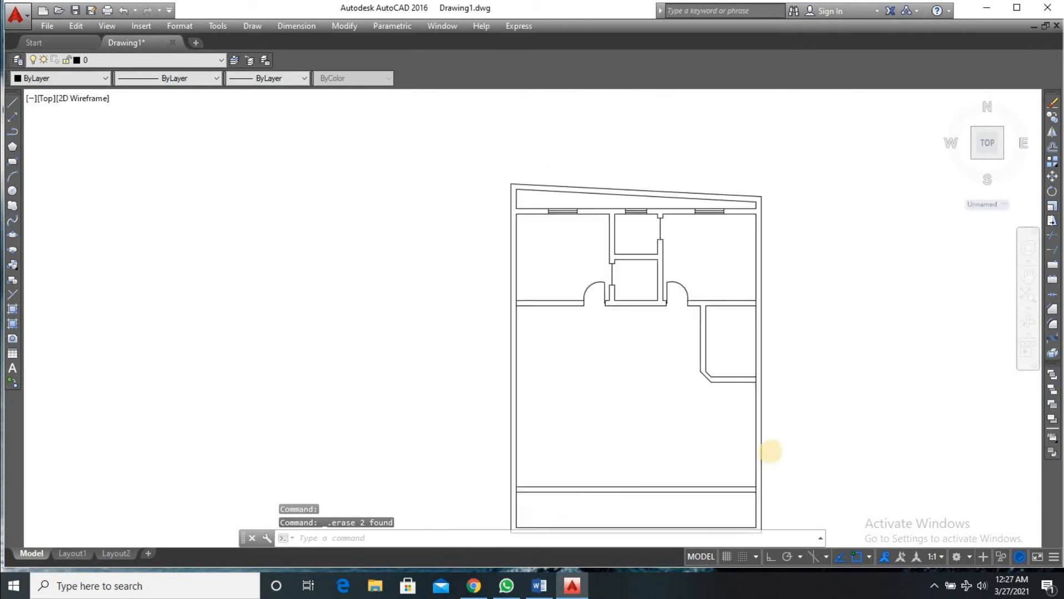
- Offset the outer lower wall line of the chamfered room 4' downward into the large room
scroll(770, 451, "up", 4)
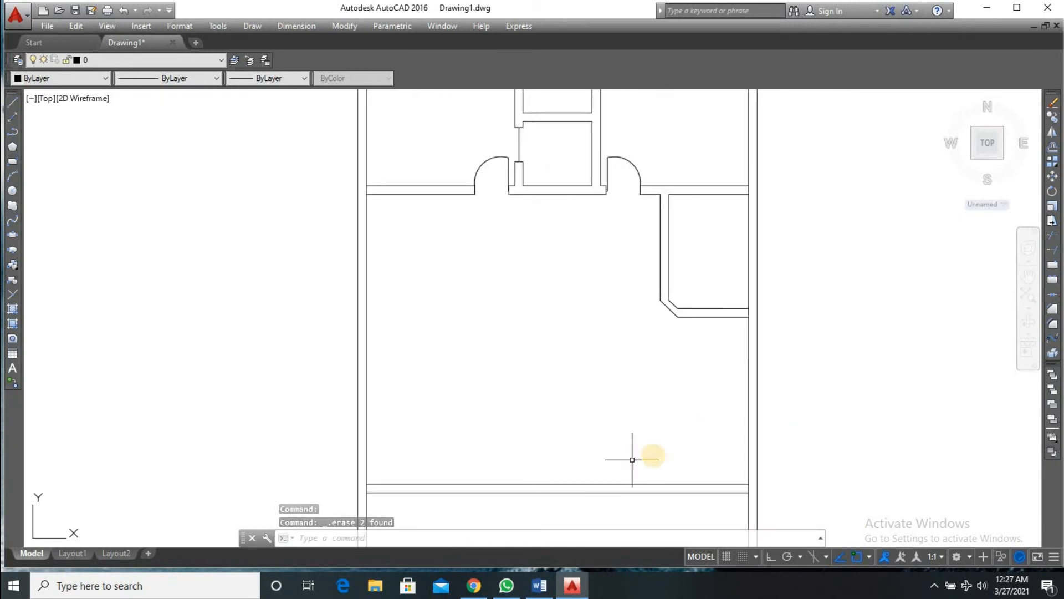
scroll(660, 473, "down", 4)
scroll(662, 466, "up", 2)
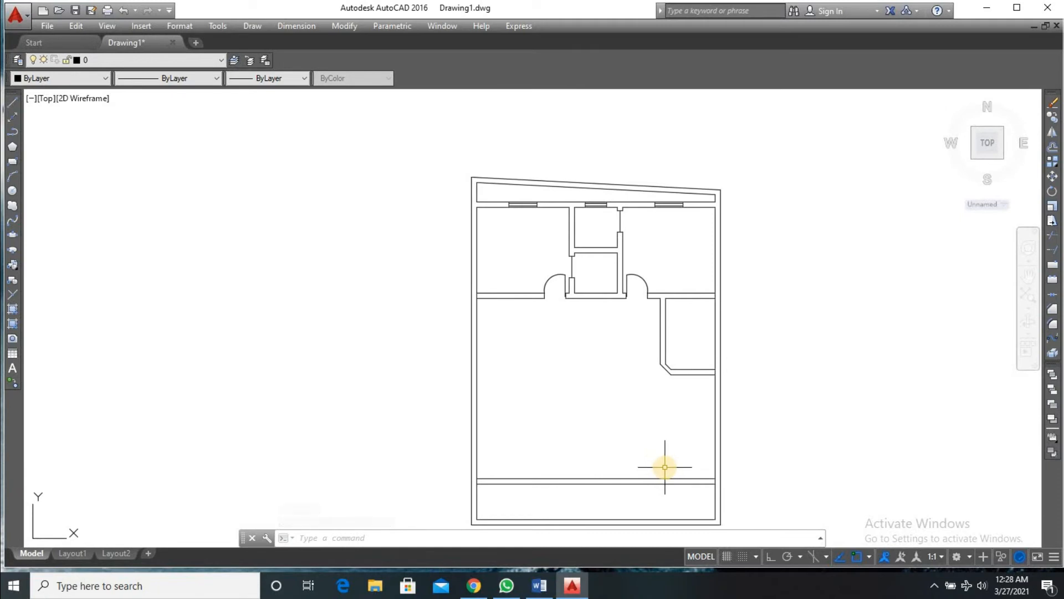
scroll(670, 465, "up", 2)
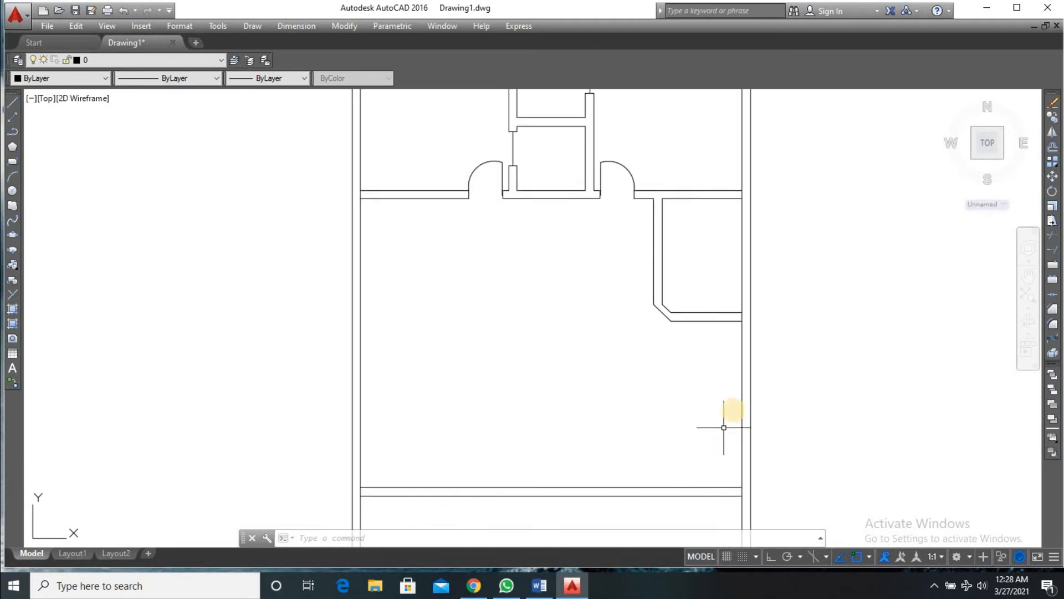
left_click(715, 321)
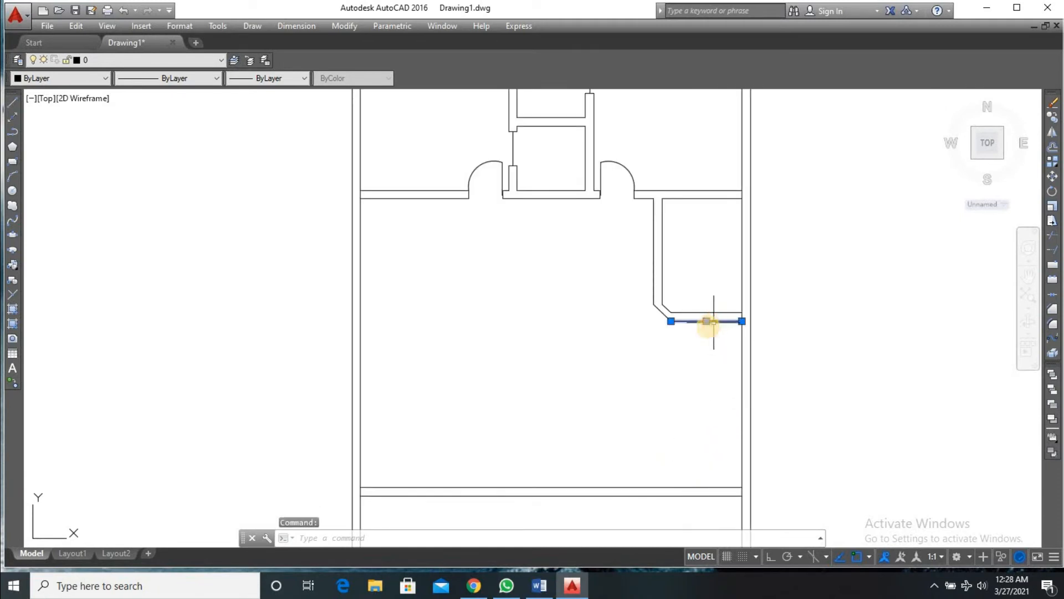
key("Escape")
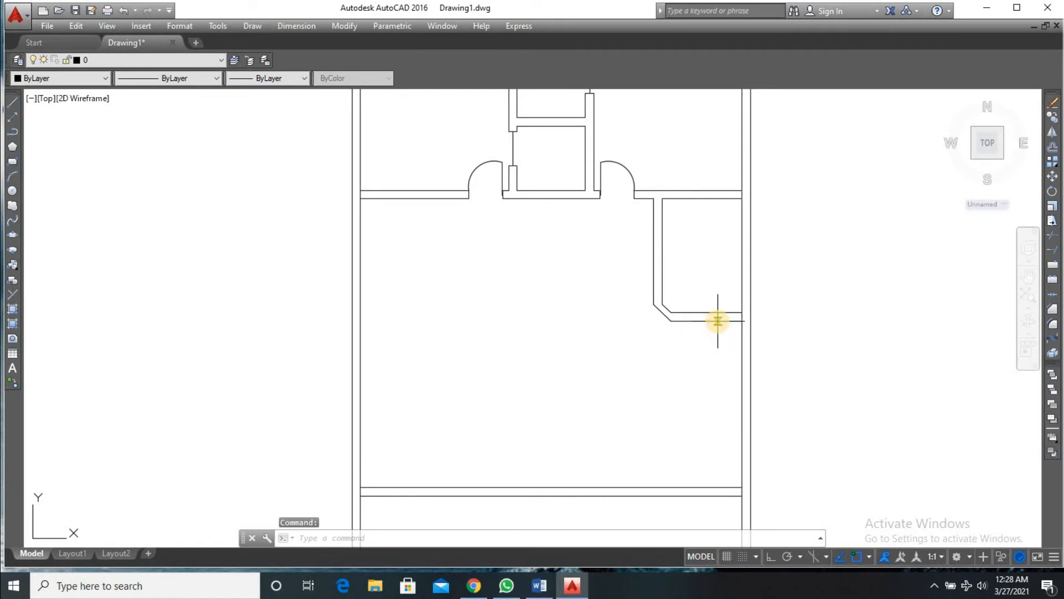
type("o")
key("Return")
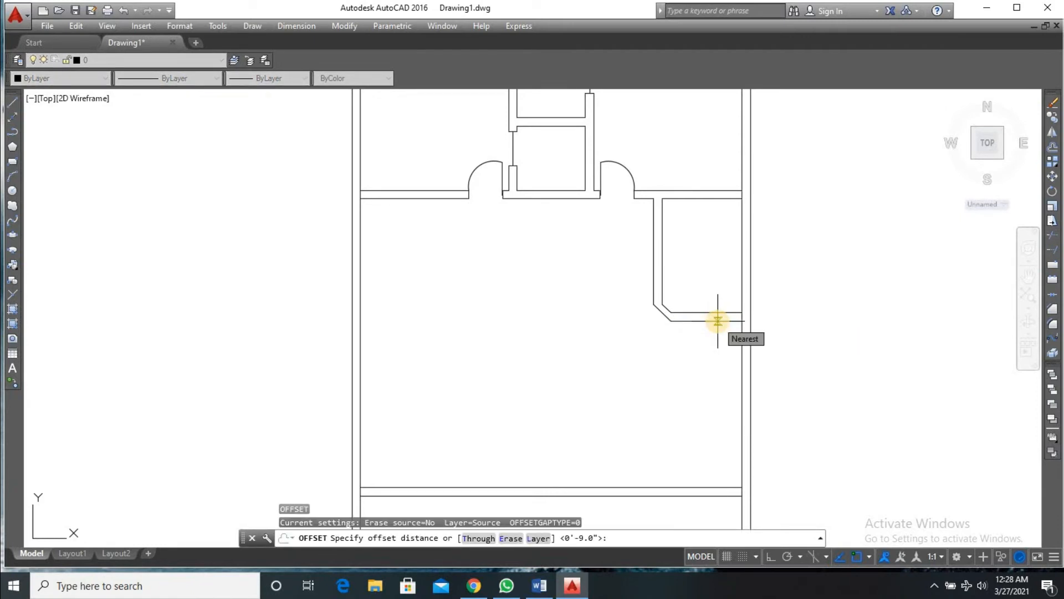
type("4'")
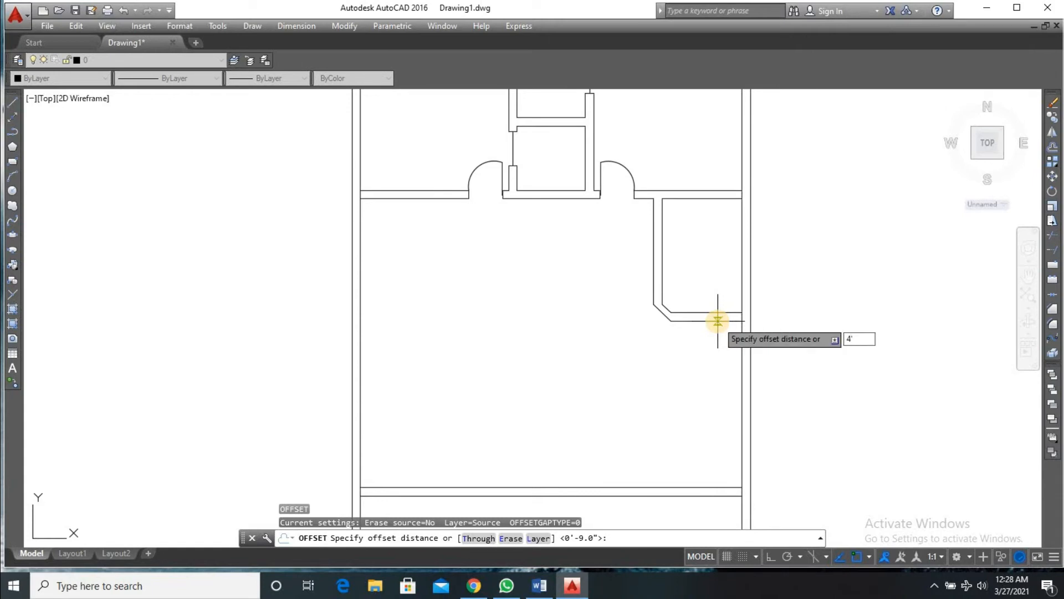
key("Return")
left_click(717, 321)
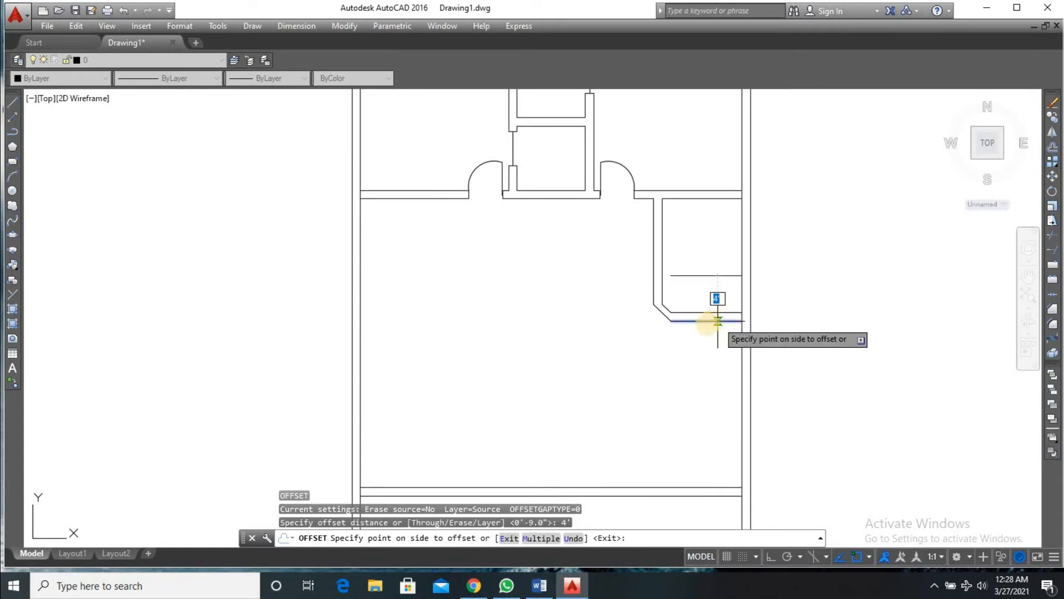
left_click(708, 341)
- Offset three successive stair tread lines downward at 12-inch spacing, starting from the line 4' below the chamfered room
left_click(708, 367)
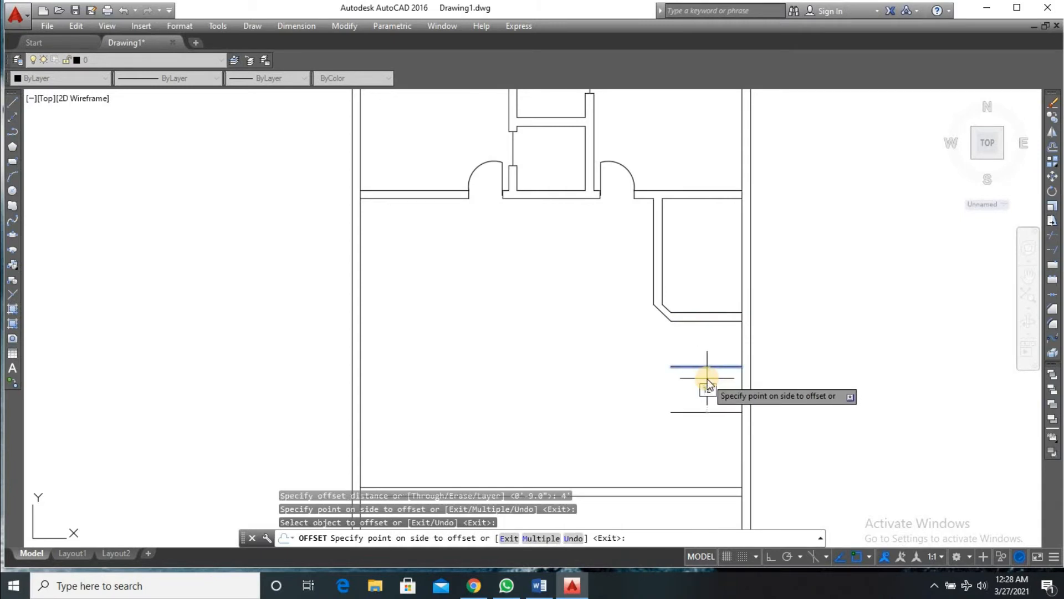
type("12")
key("Return")
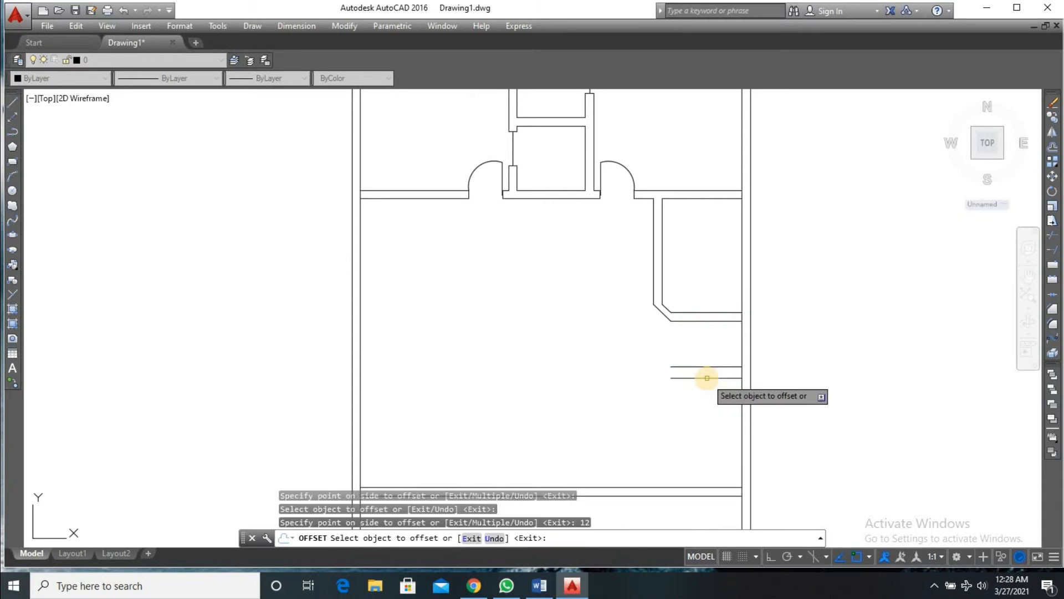
left_click(709, 378)
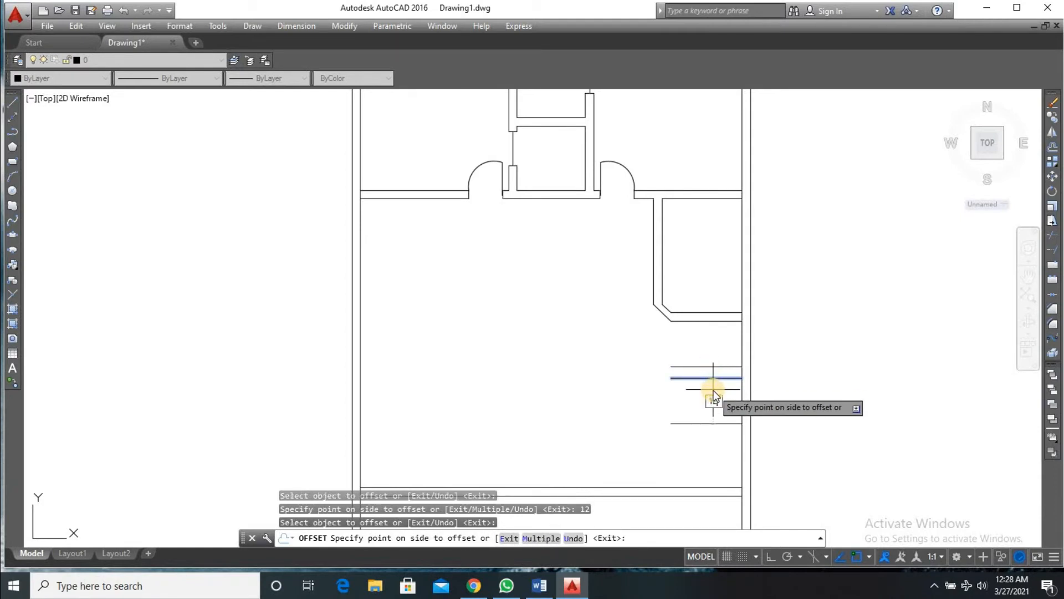
type("12")
key("Return")
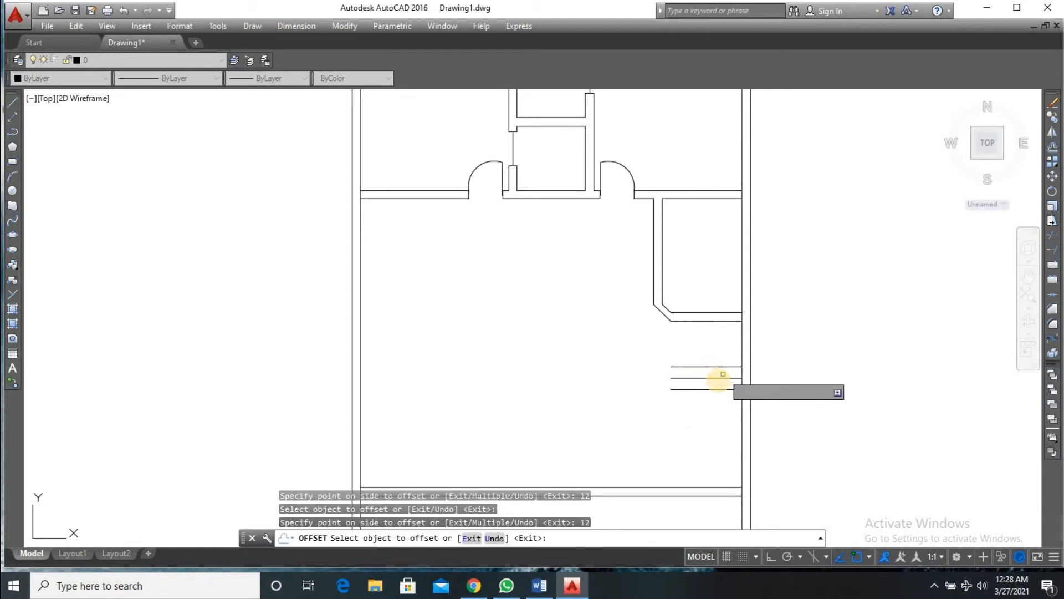
left_click(714, 388)
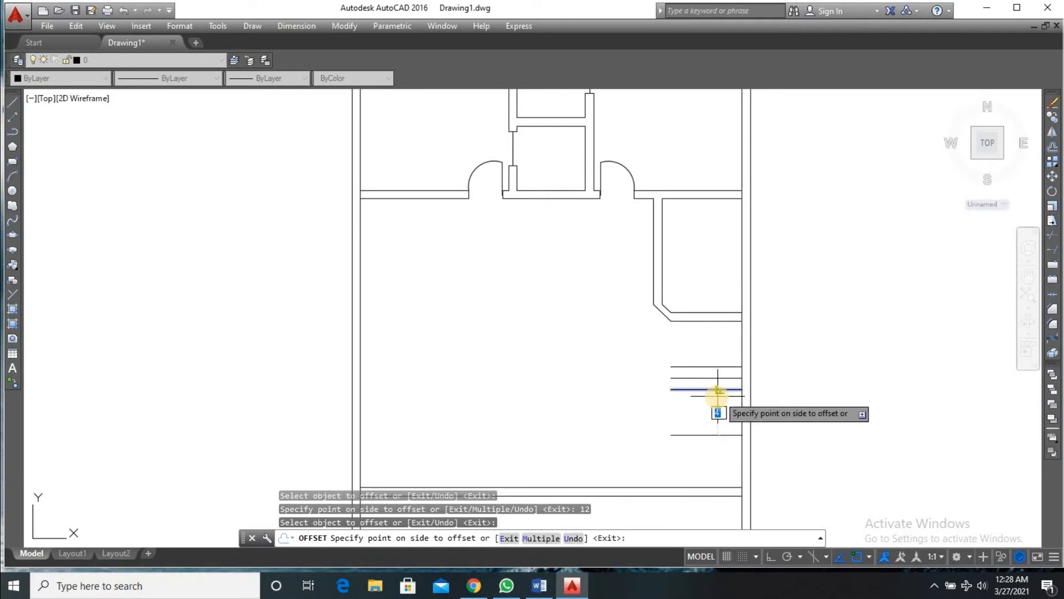
type("12")
key("Return")
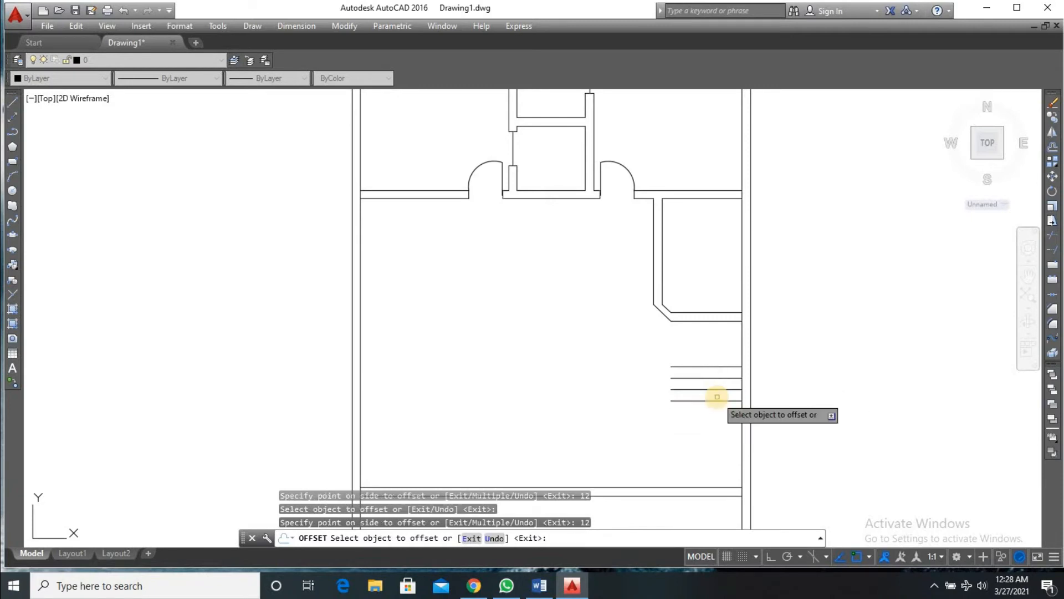
- Continue the stair downward with four more tread lines, each offset 12 inches from the lowest one
left_click(686, 400)
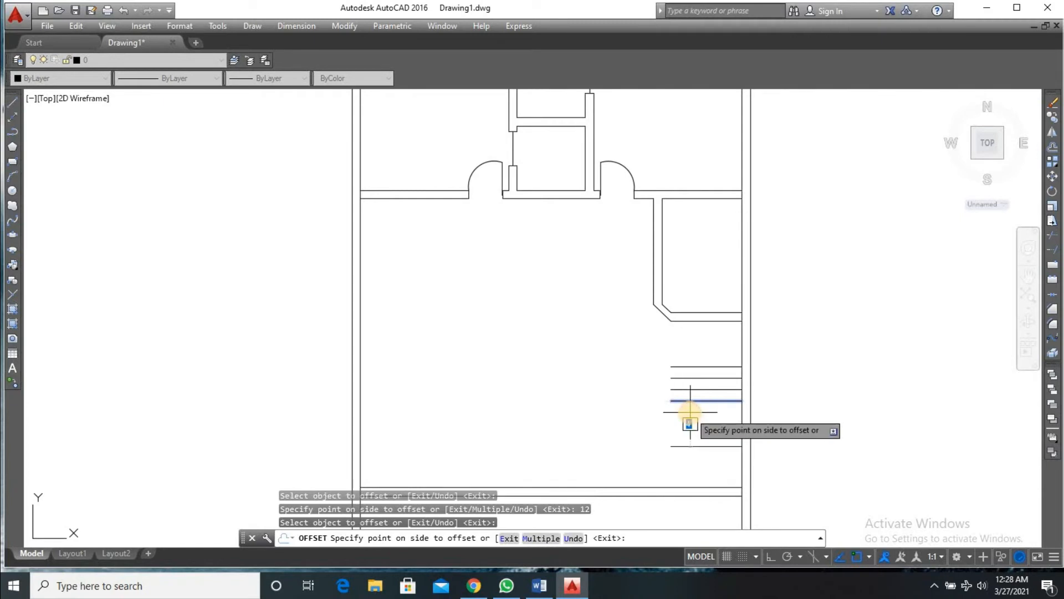
left_click(690, 413)
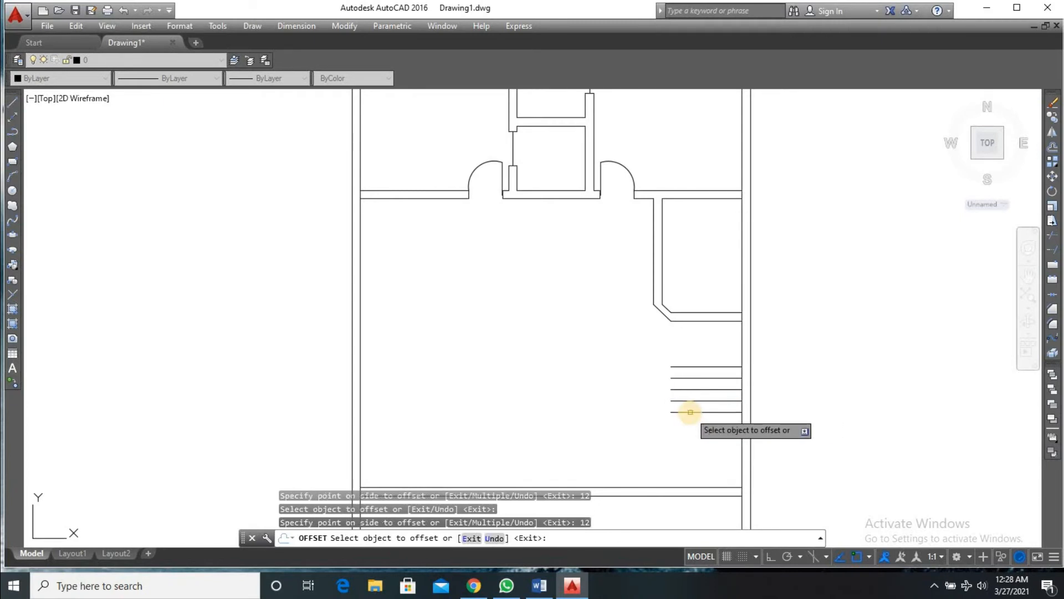
left_click(694, 411)
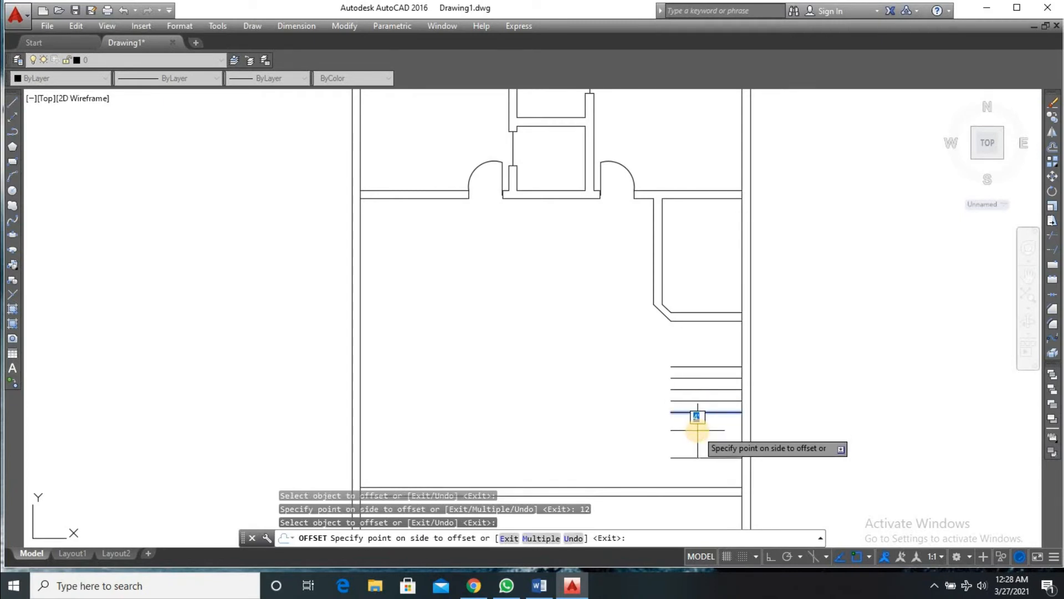
left_click(697, 430)
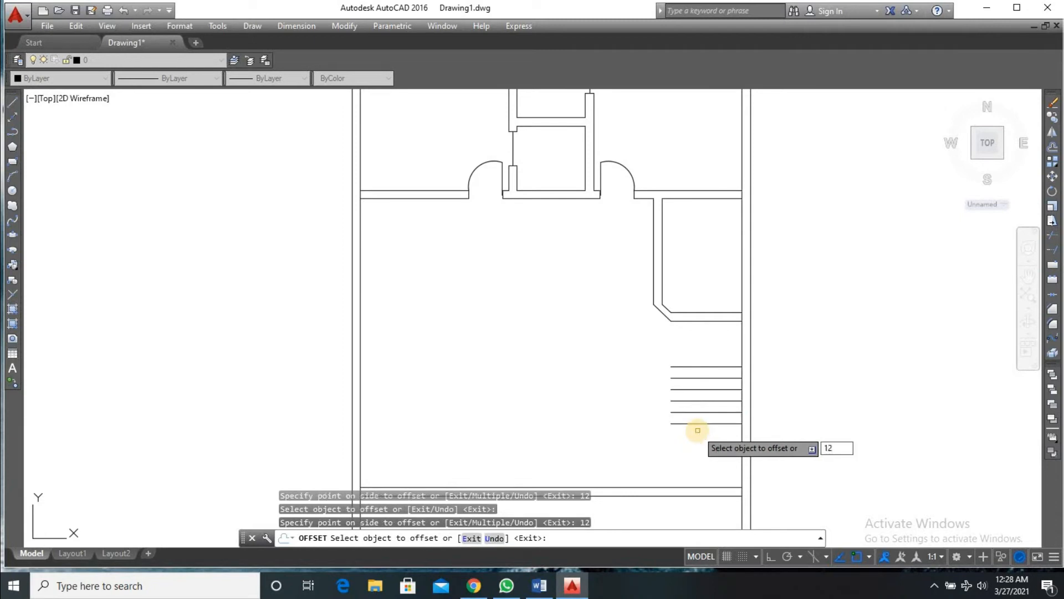
left_click(712, 424)
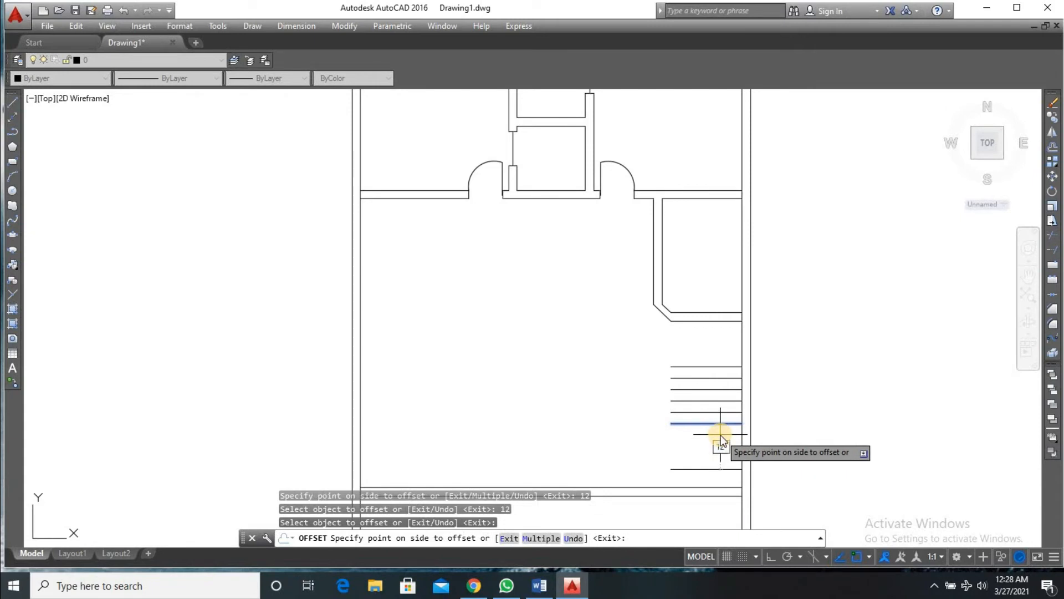
left_click(720, 434)
left_click(710, 435)
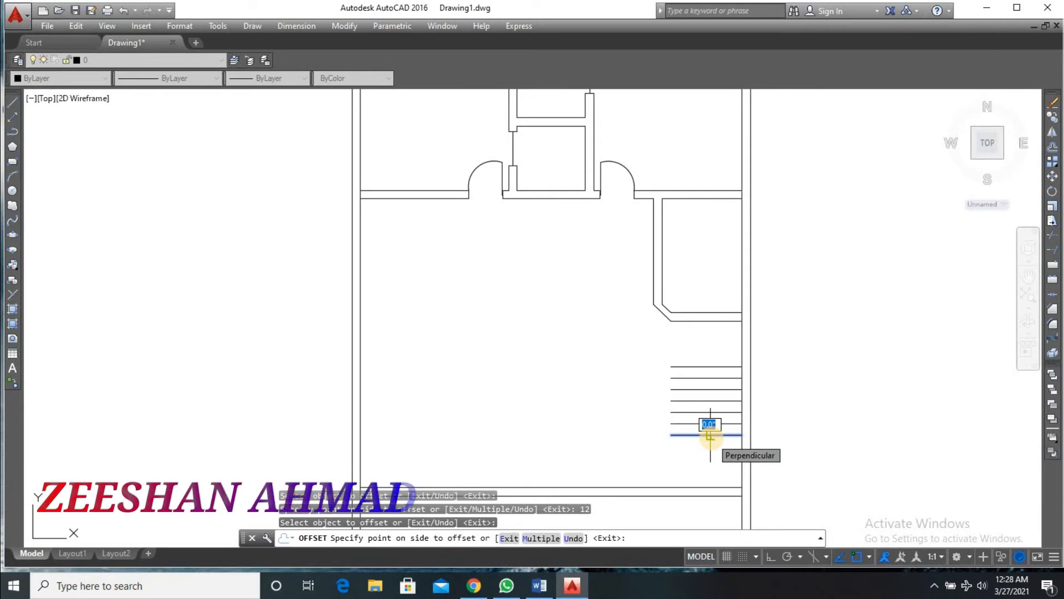
type("12")
key("Return")
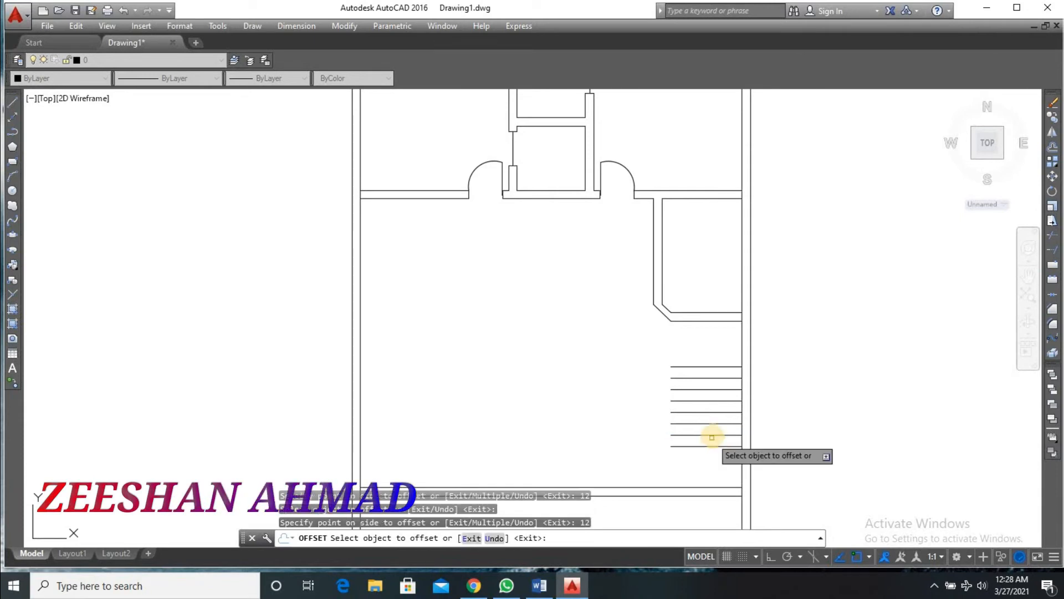
- Offset the inner line of the right outer wall 4' inward, and add two more vertical lines at 12-inch spacing
left_click(741, 348)
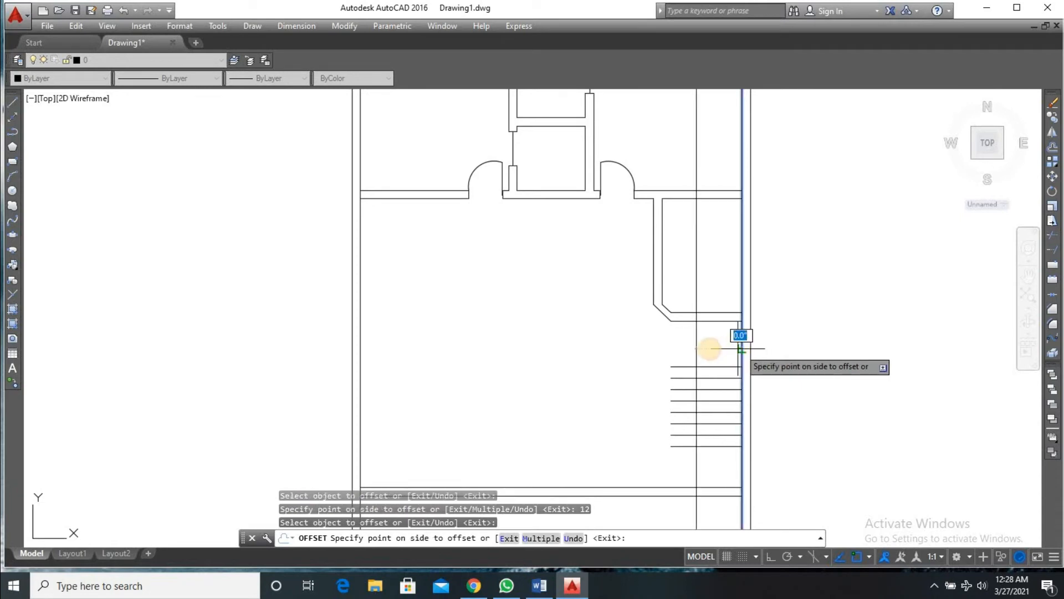
left_click(709, 349)
left_click(697, 350)
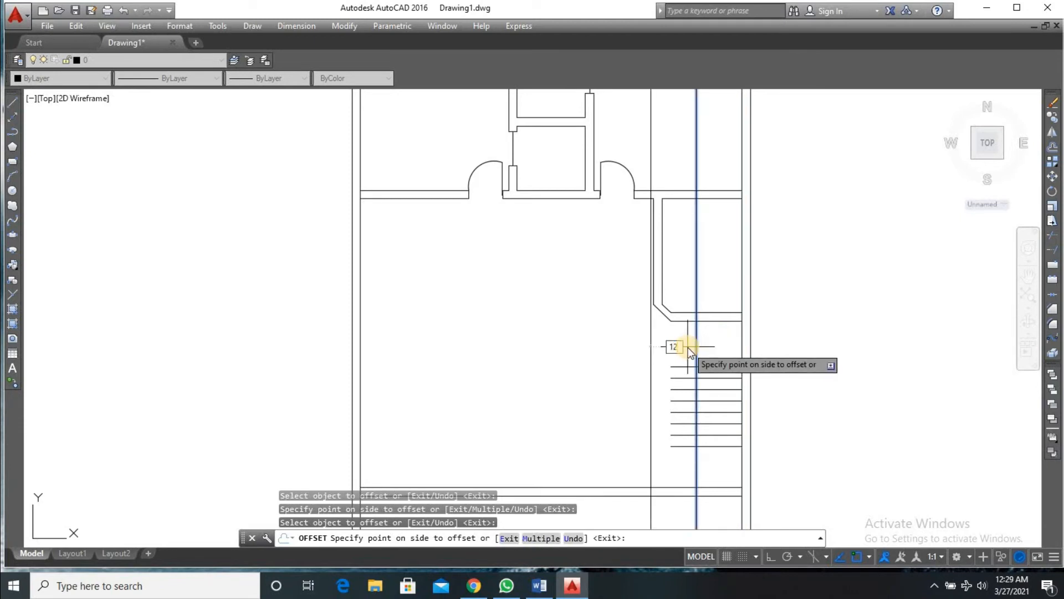
type("12")
key("Return")
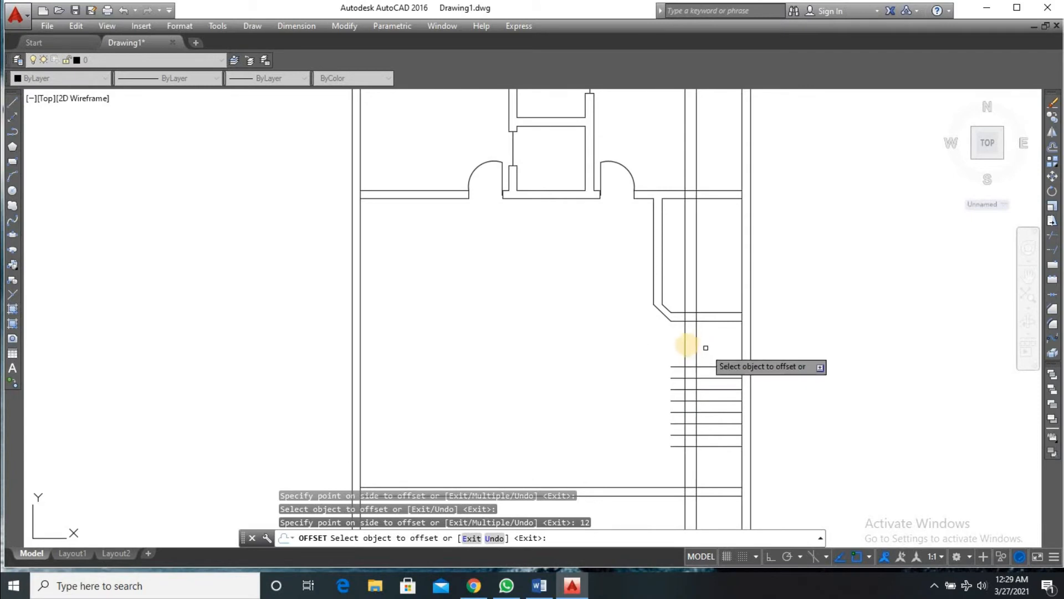
left_click(686, 342)
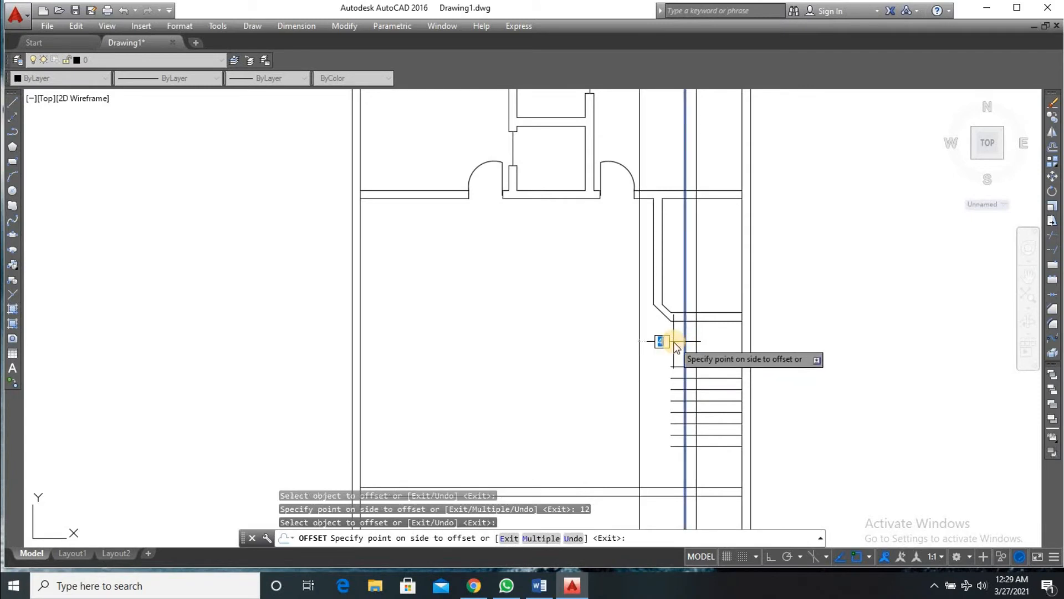
left_click(674, 341)
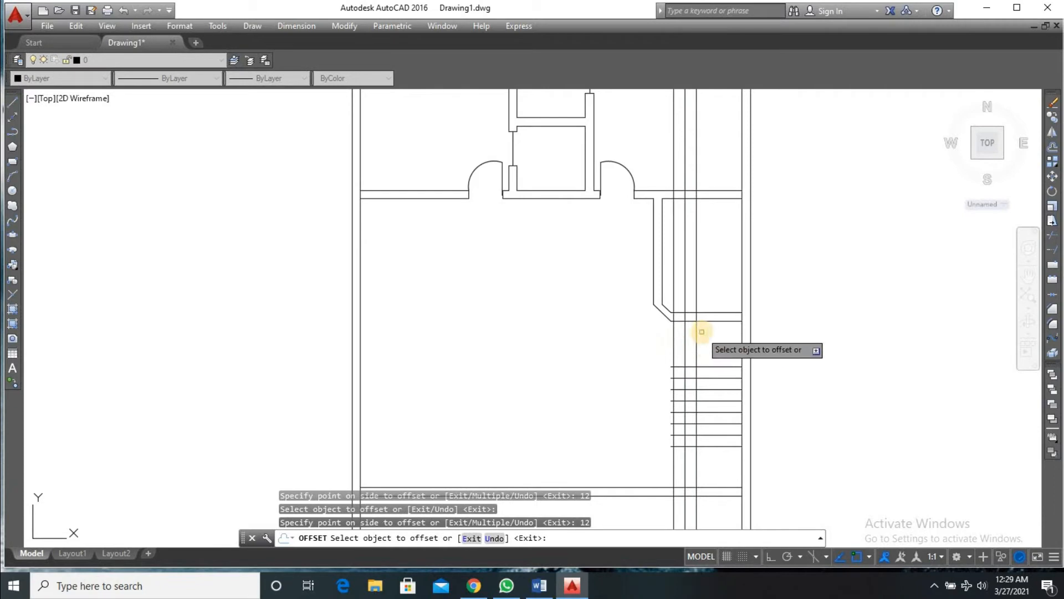
key("Return")
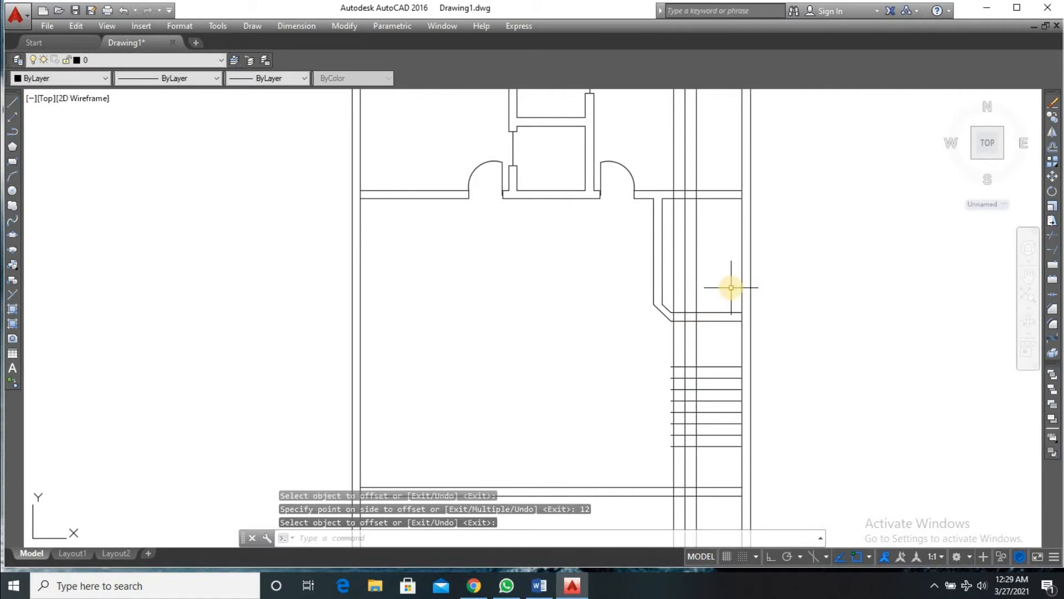
- Trim the three new vertical lines where they run through the small chamfered room
key("Return")
key("Return")
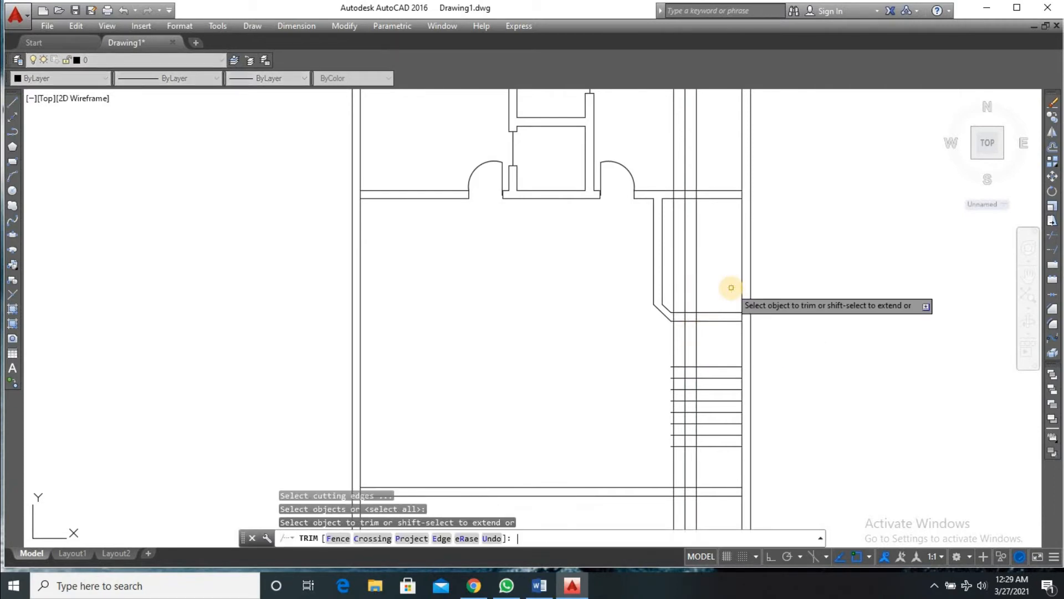
left_click(713, 289)
left_click(678, 288)
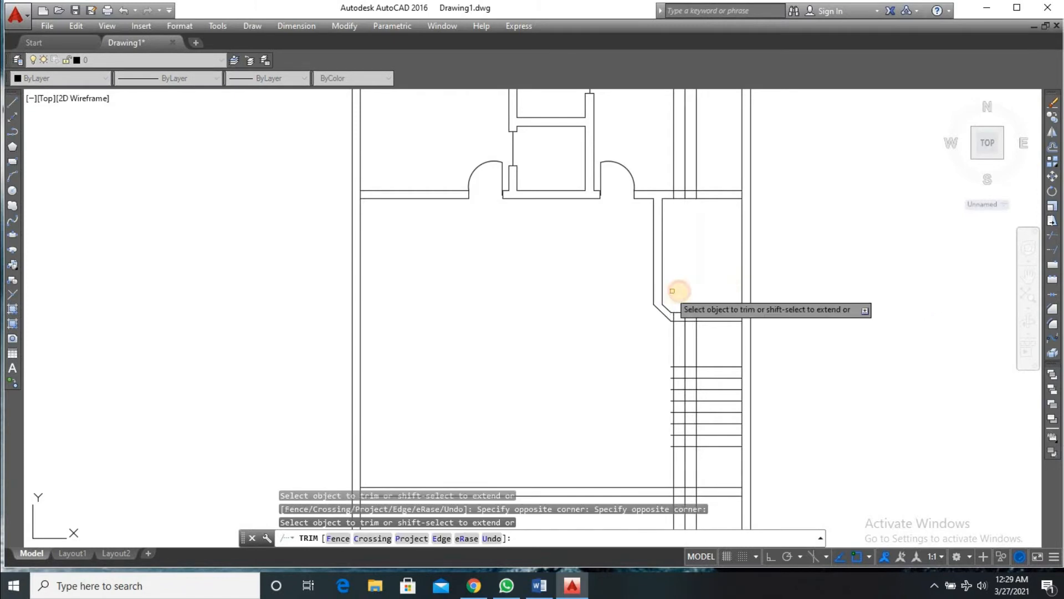
key("Return")
- Delete the three leftover vertical line pieces crossing the plan's upper-right room
scroll(684, 296, "down", 3)
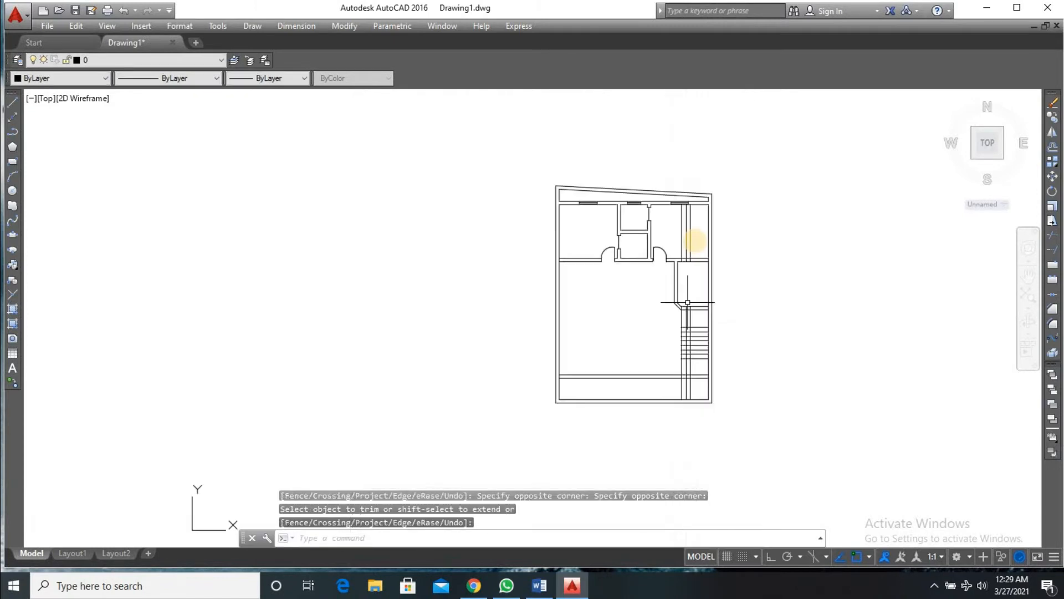
left_click(694, 232)
left_click(674, 234)
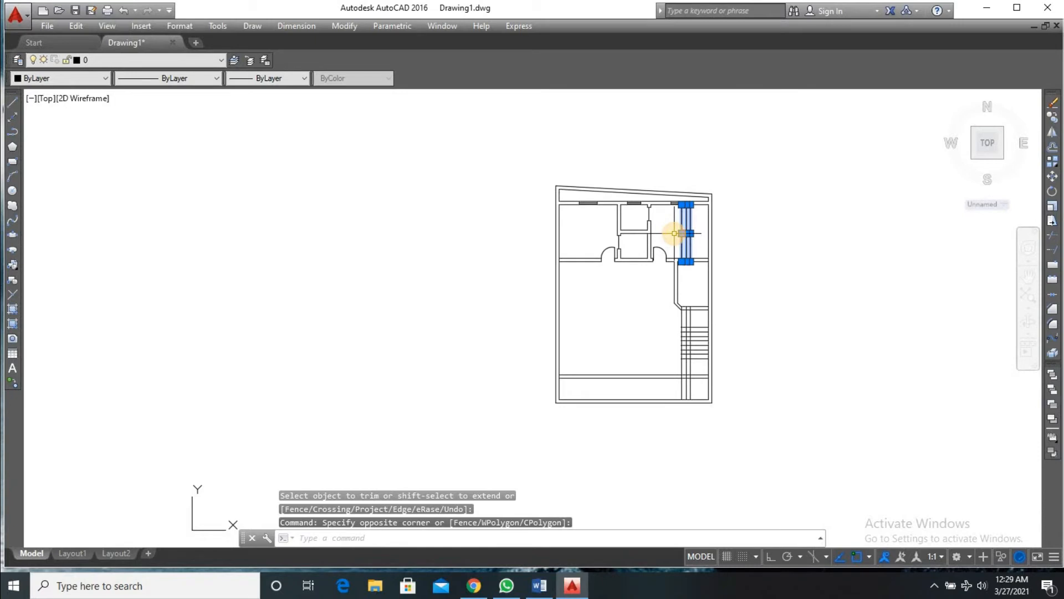
key("Delete")
- Trim the two outermost stair verticals between the first two treads, along with the first tread's overhanging stub
scroll(674, 320, "up", 5)
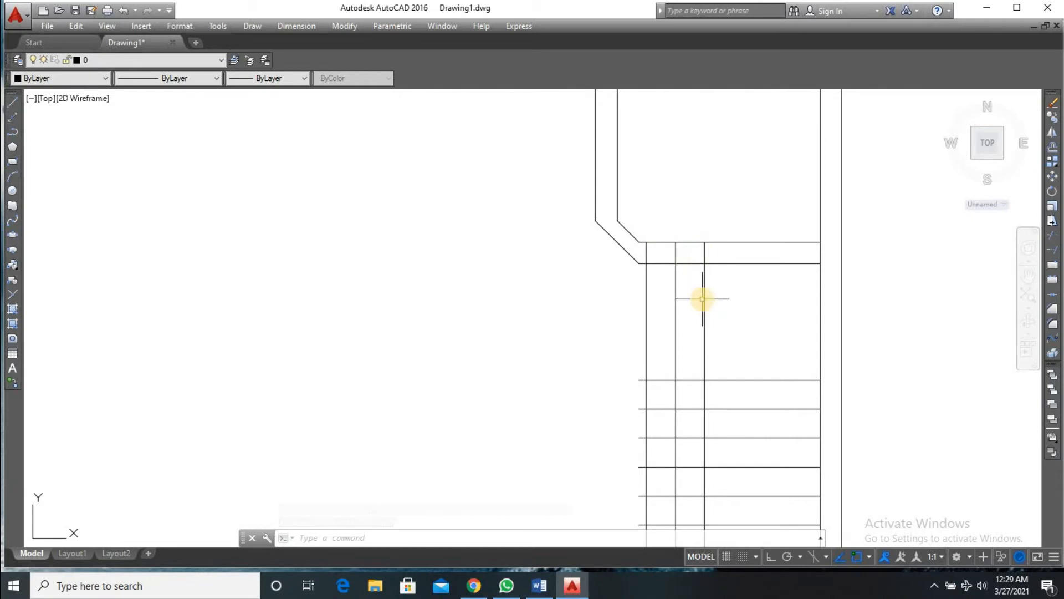
key("Return")
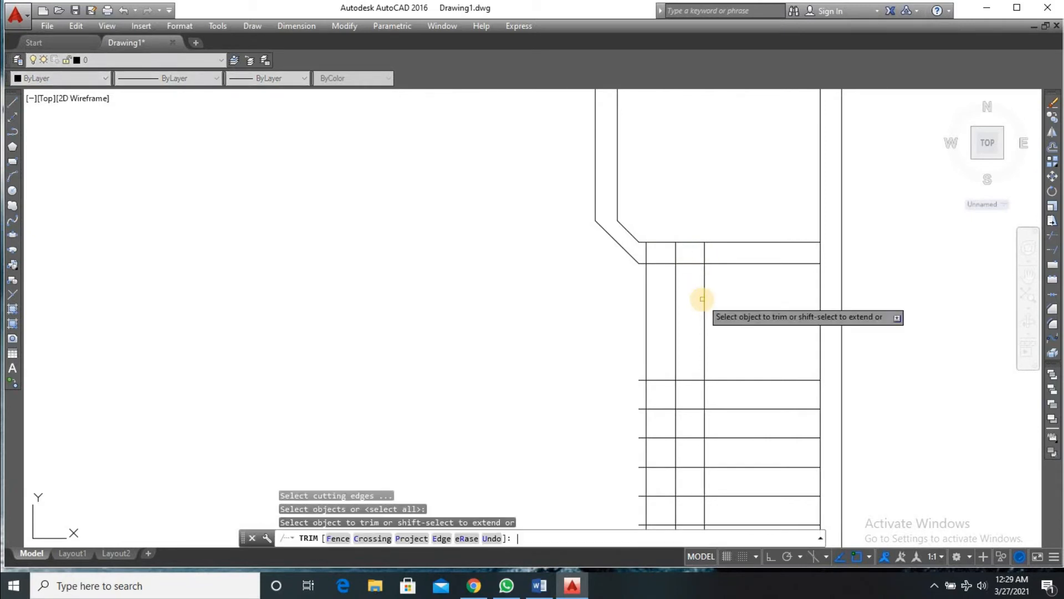
left_click(687, 392)
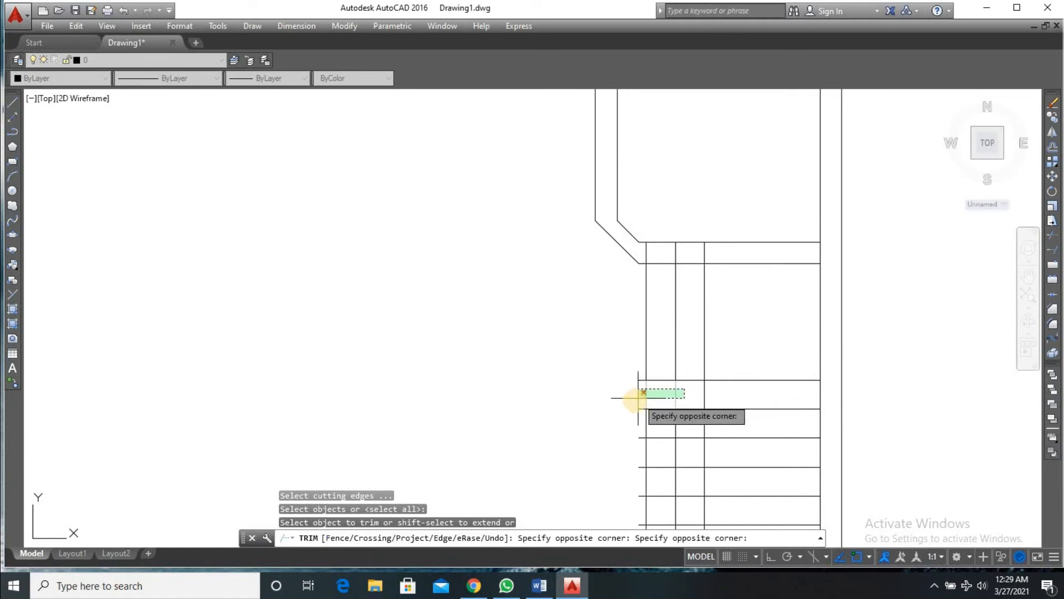
left_click(638, 395)
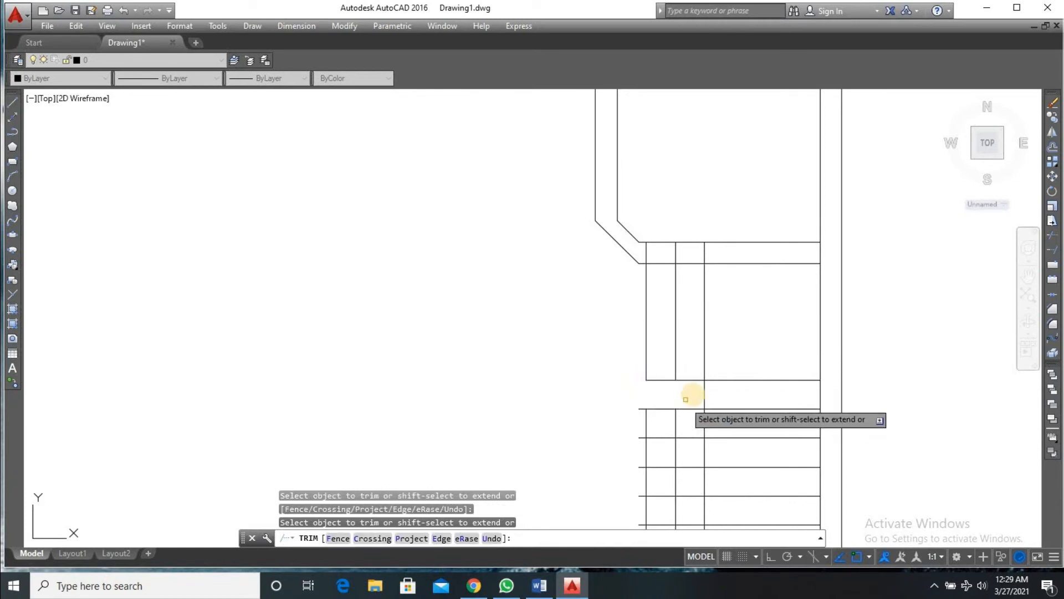
- Trim the lower treads between the middle and innermost stair verticals, and cut off the verticals below the lowest tread
left_click(690, 398)
scroll(637, 474, "down", 4)
scroll(638, 474, "down", 2)
scroll(642, 486, "up", 4)
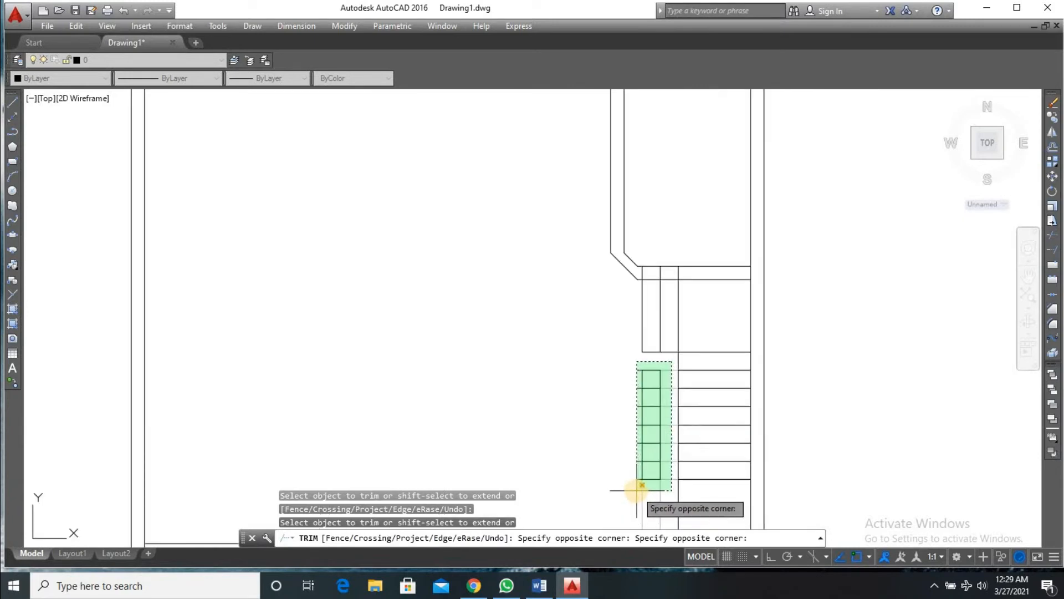
left_click(637, 489)
left_click(680, 491)
left_click(691, 483)
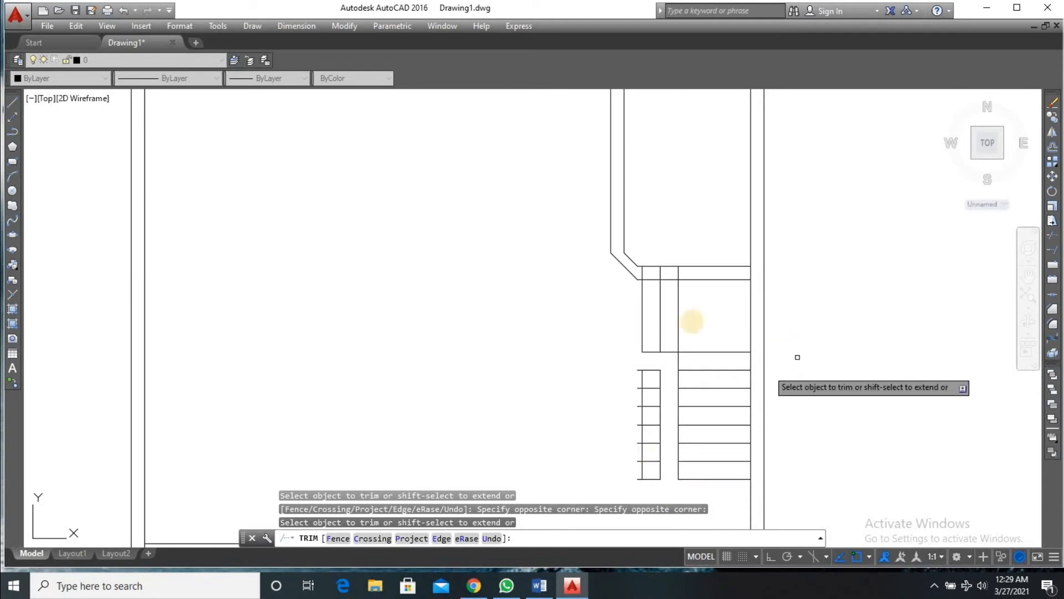
- Trim the middle and innermost stair verticals where they cross the chamfered room's lower wall
scroll(673, 276, "up", 4)
left_click(712, 262)
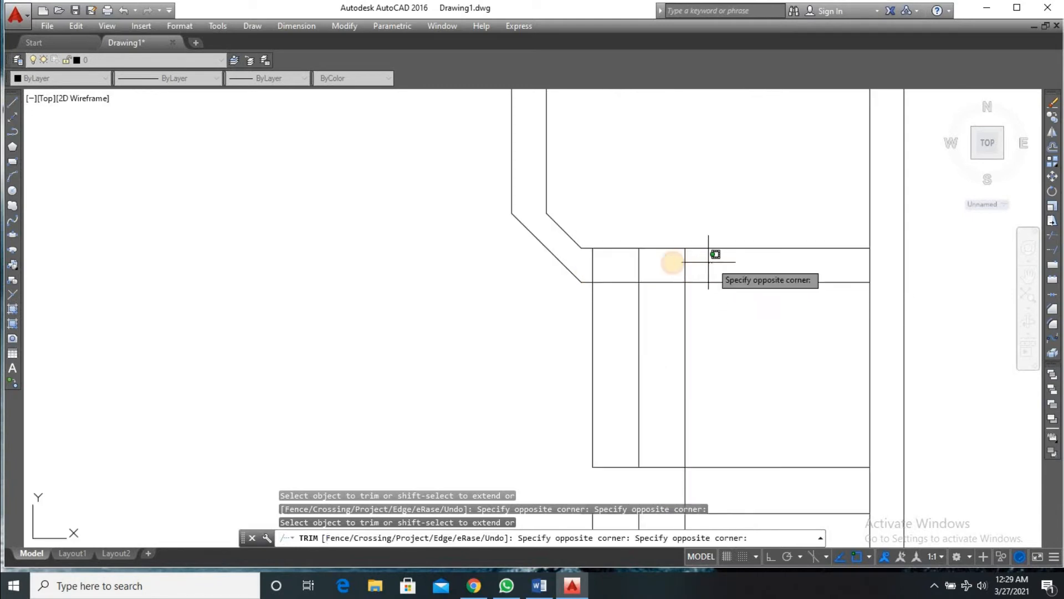
left_click(634, 262)
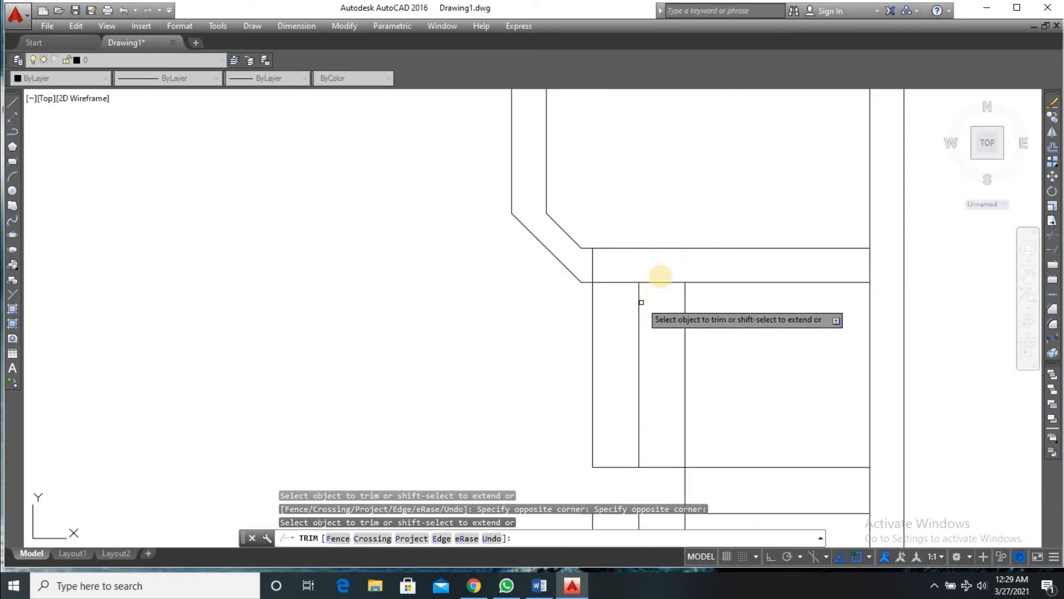
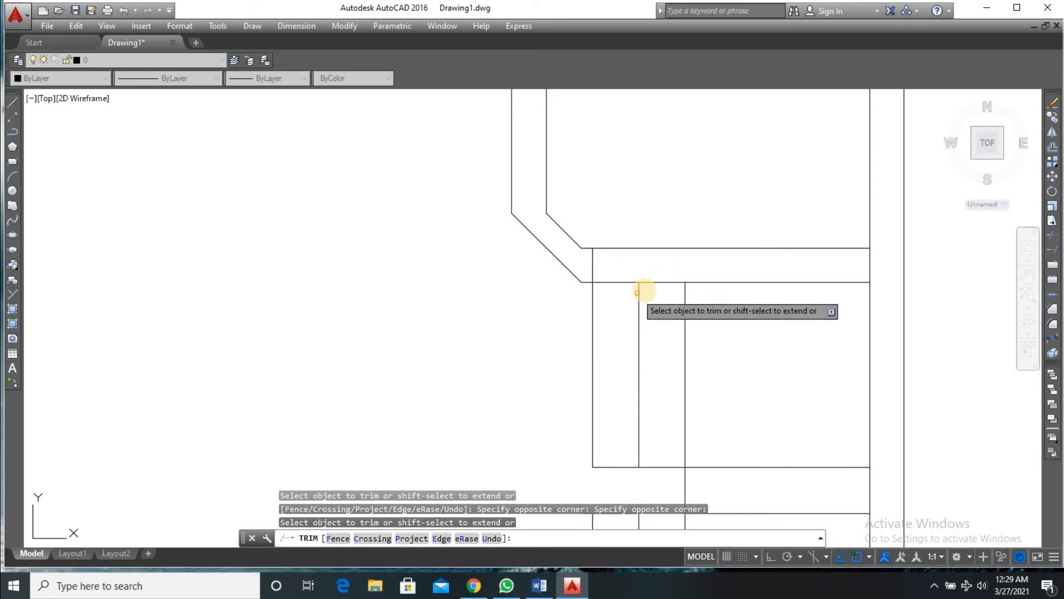
left_click(665, 284)
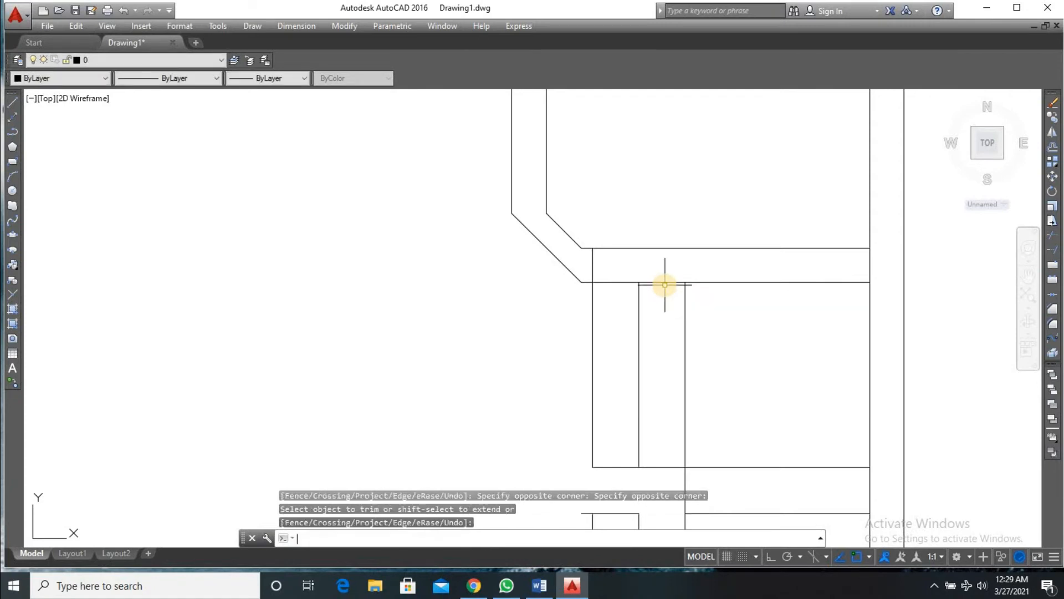
key("Escape")
- Draw a short vertical line across the chamfered room's lower wall, starting at the top of the middle stair vertical
type("l")
key("Return")
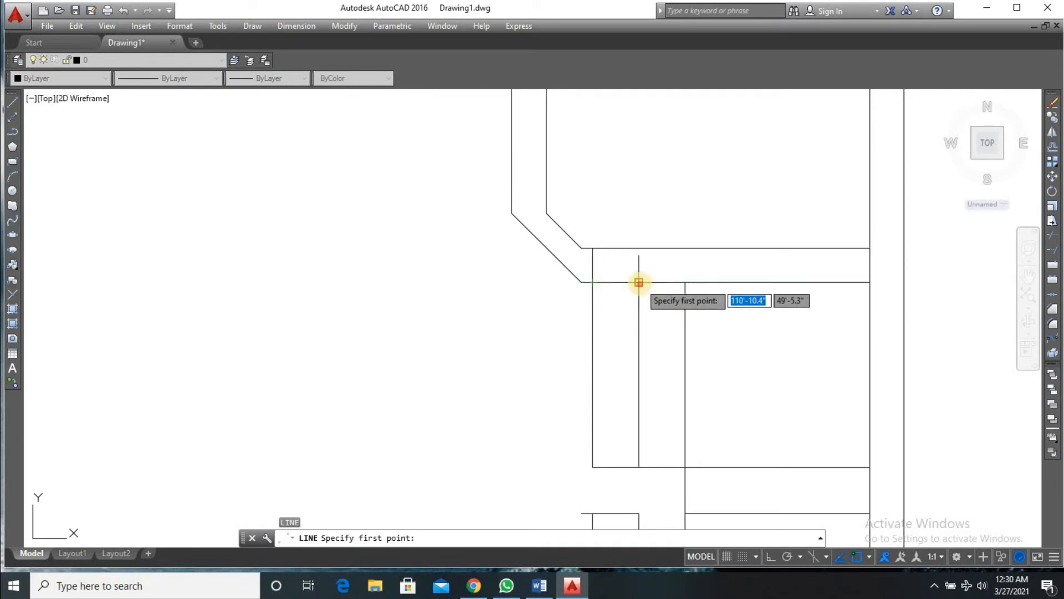
left_click(639, 283)
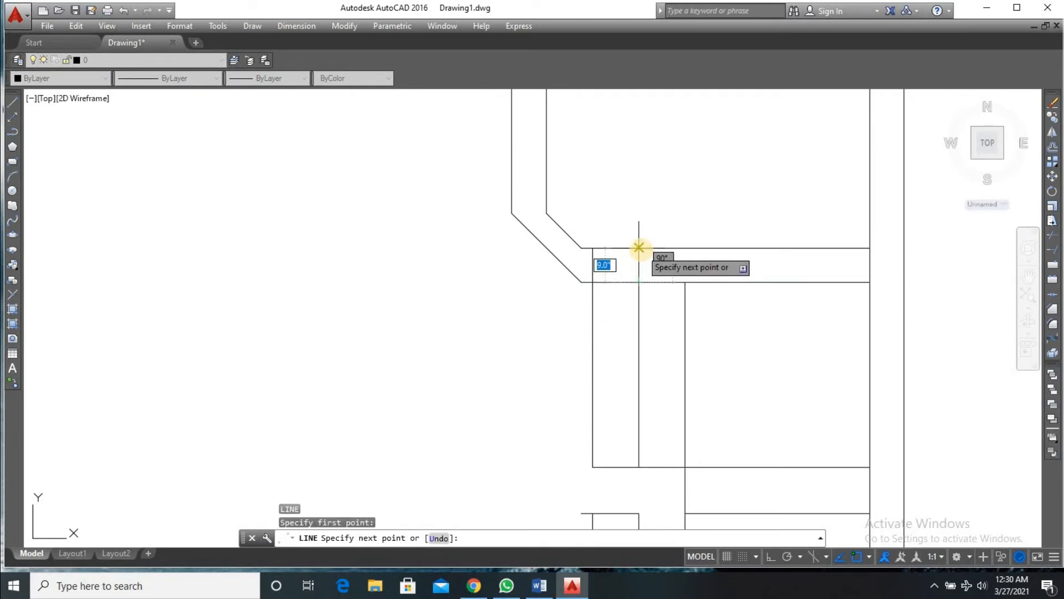
left_click(639, 248)
key("Return")
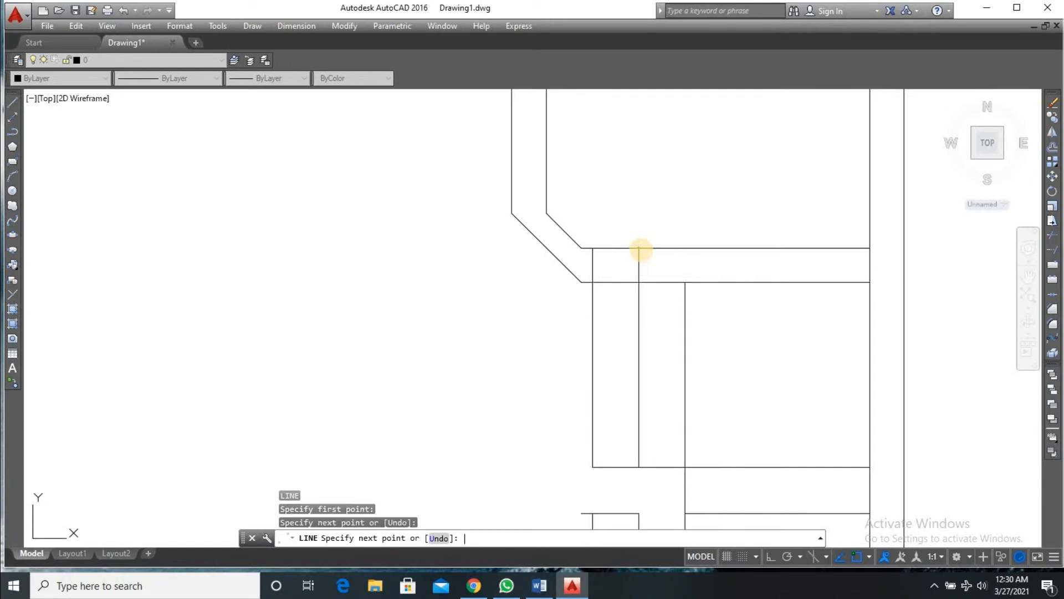
- Offset the short wall-crossing line 2' toward the right outer wall, and delete the original line
type("o")
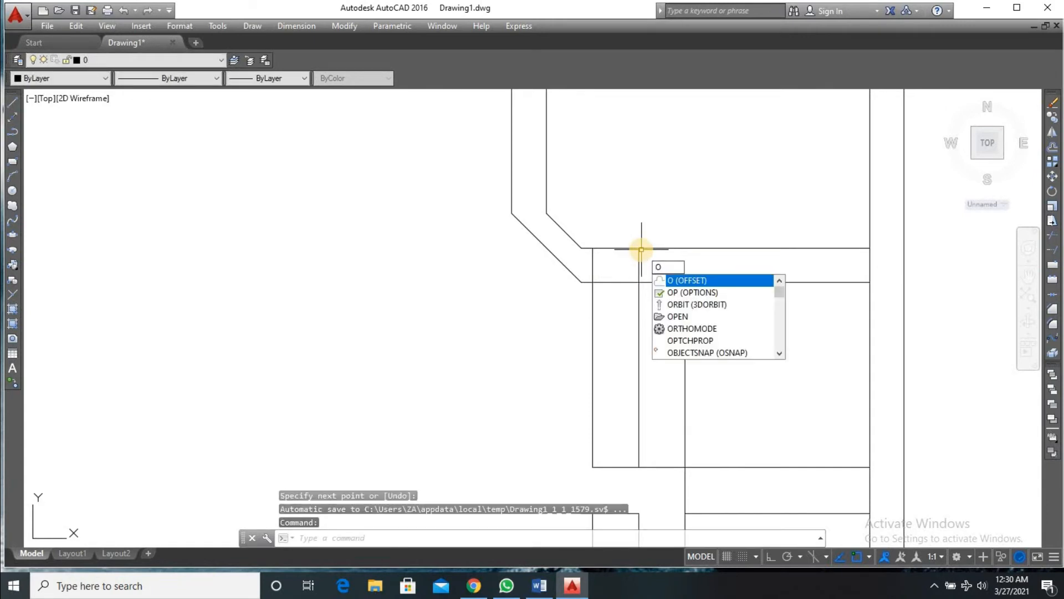
key("Return")
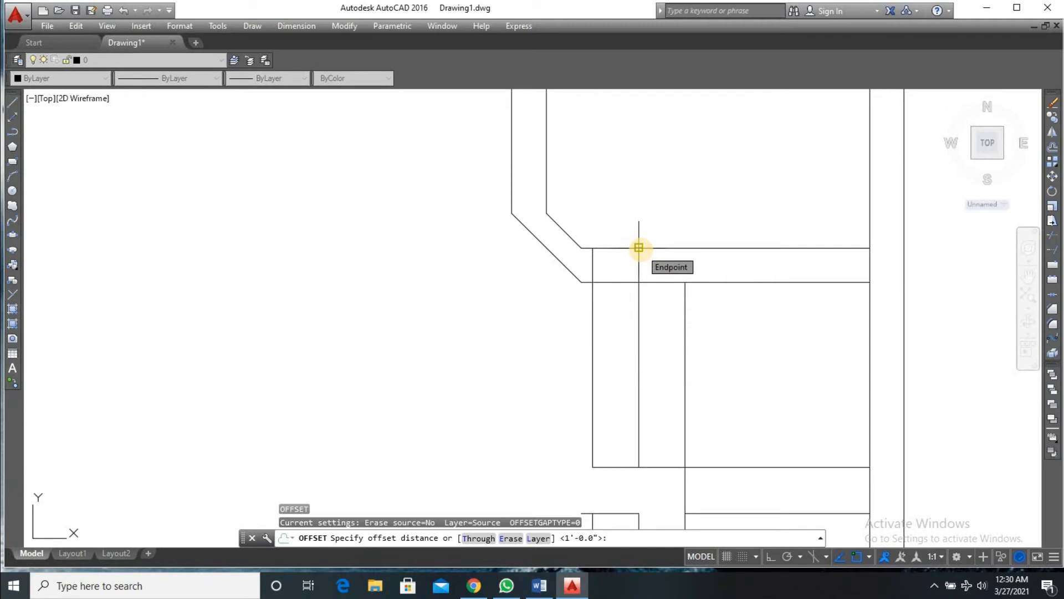
type("3'")
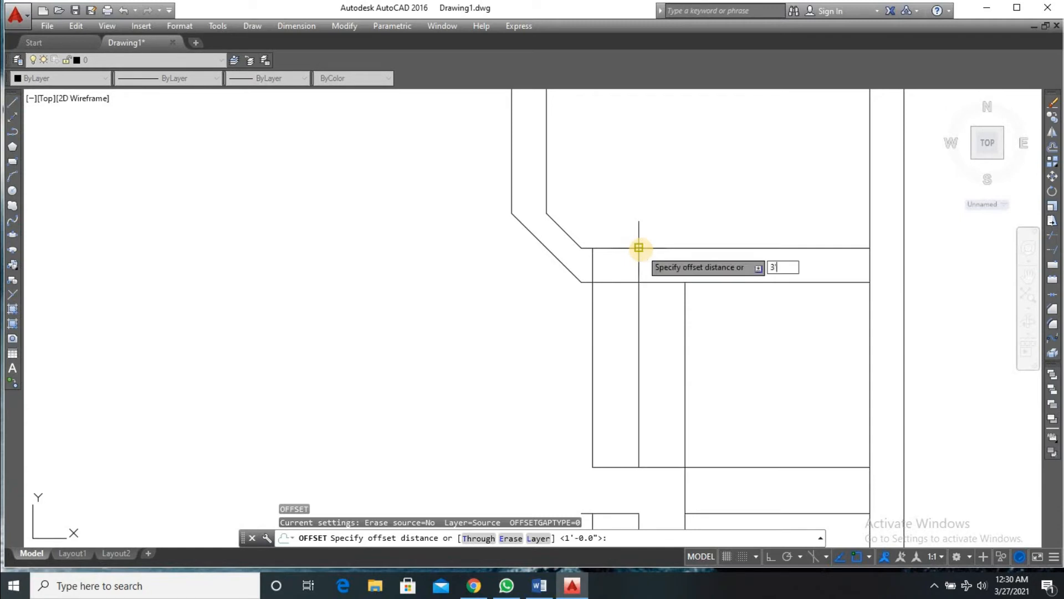
key("Return")
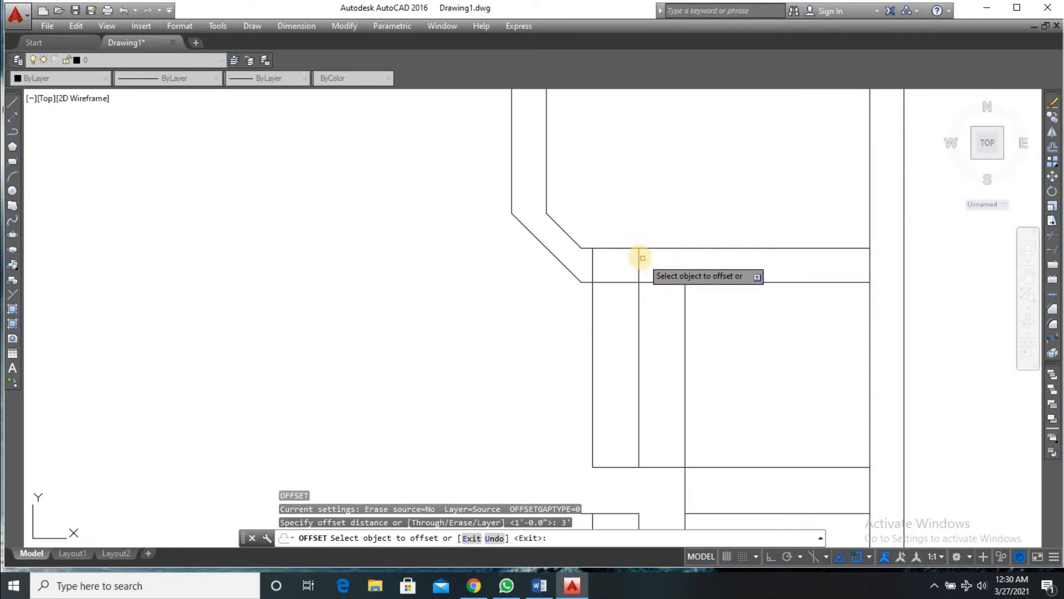
left_click(639, 260)
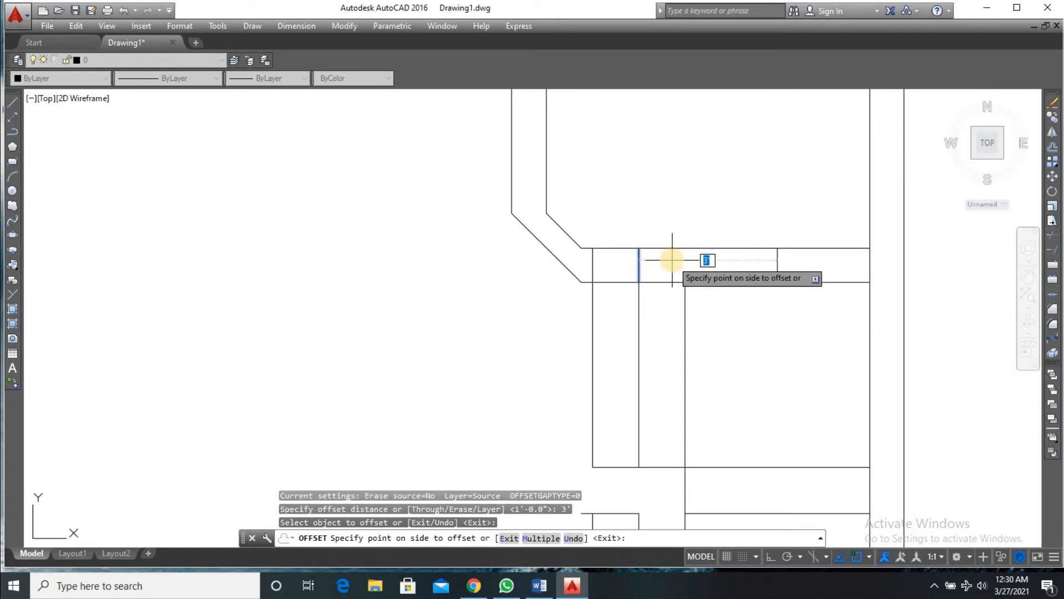
type("2'")
key("Return")
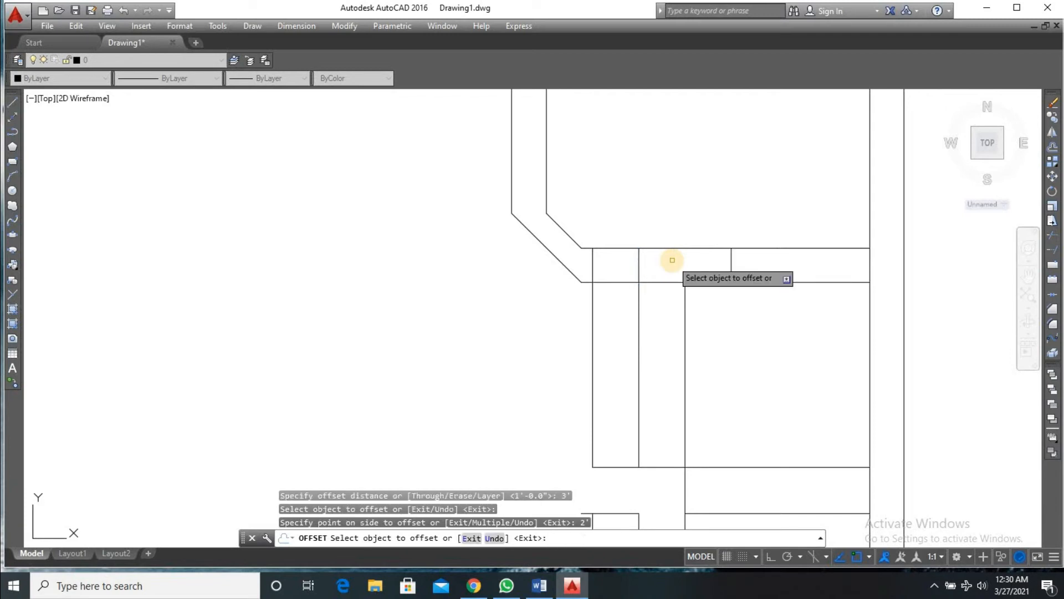
key("Return")
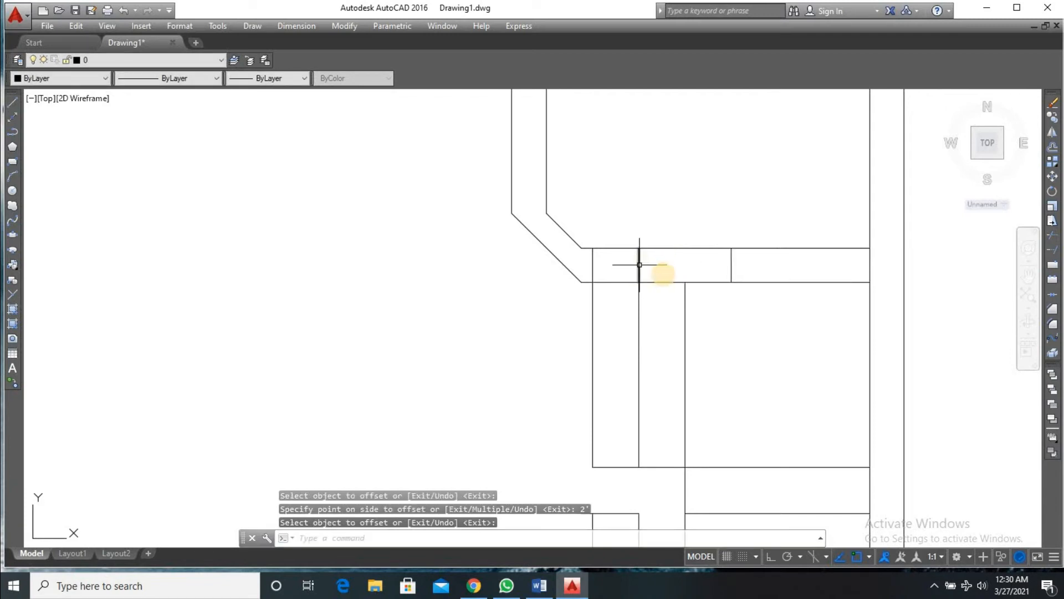
left_click(639, 265)
key("Delete")
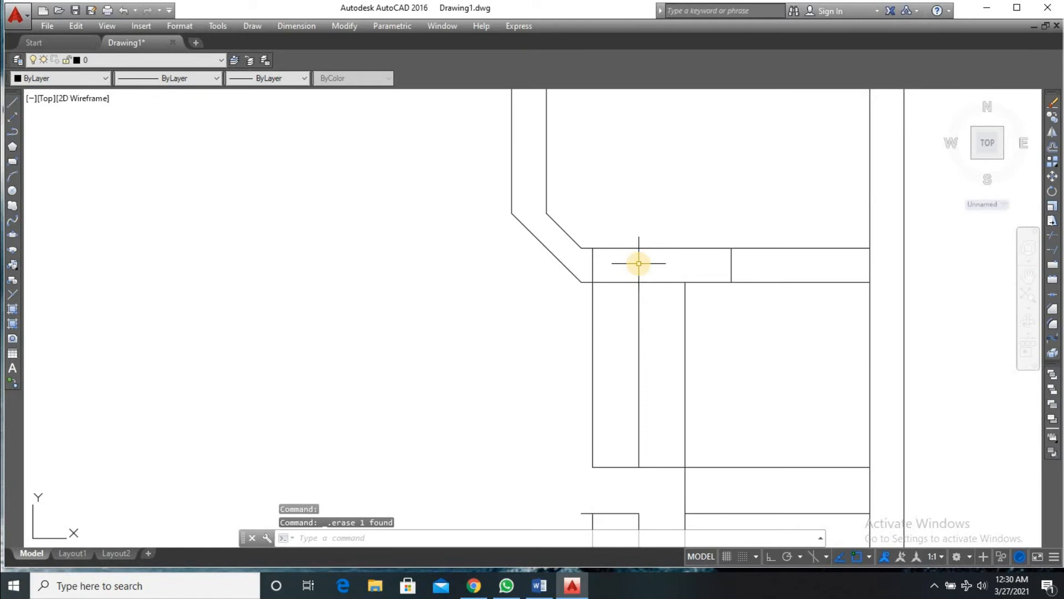
- Draw a horizontal centre line inside the wall between the midpoints of the two window end lines
key("Return")
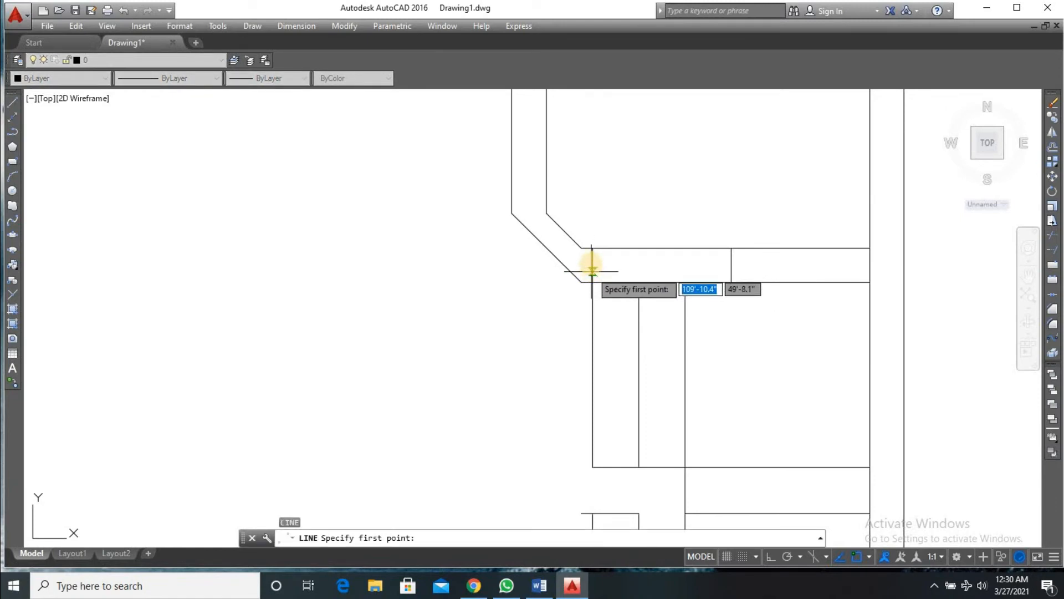
left_click(730, 265)
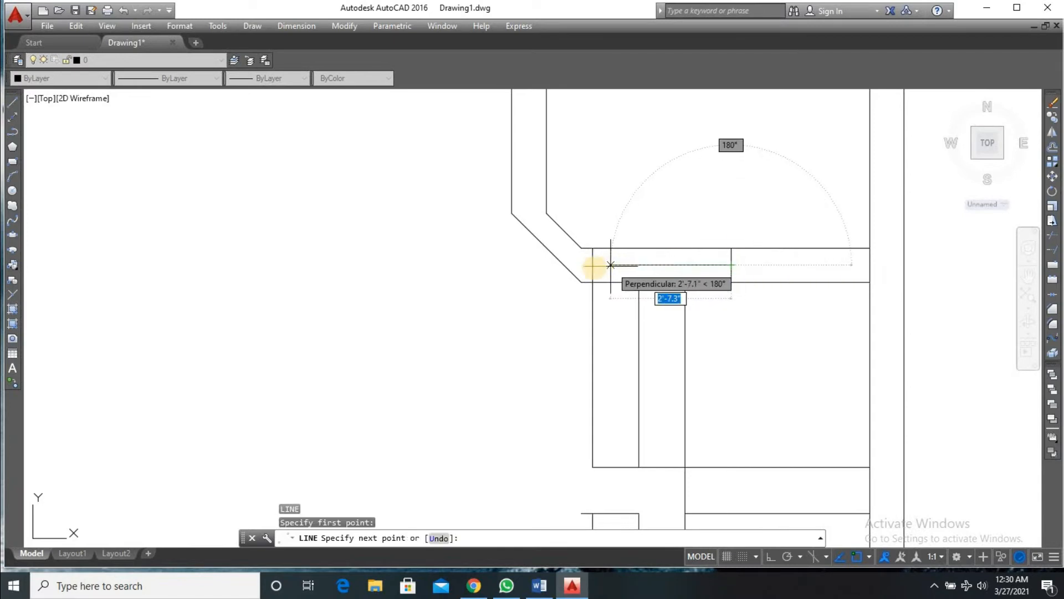
left_click(592, 265)
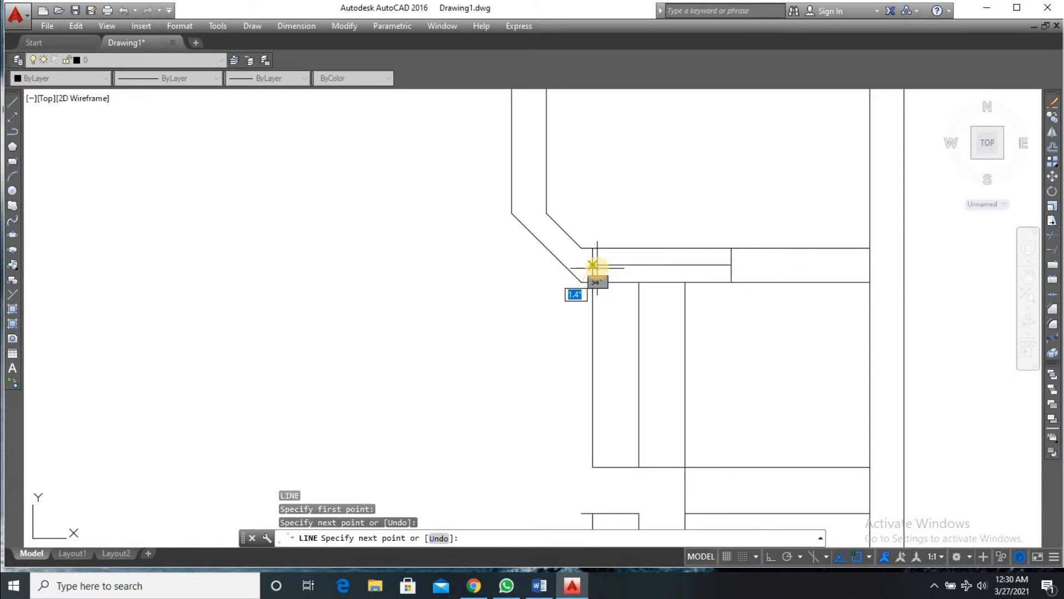
key("Return")
- Offset the window's centre line 2 inches to both sides, upward and downward
type("o")
key("Return")
type("2")
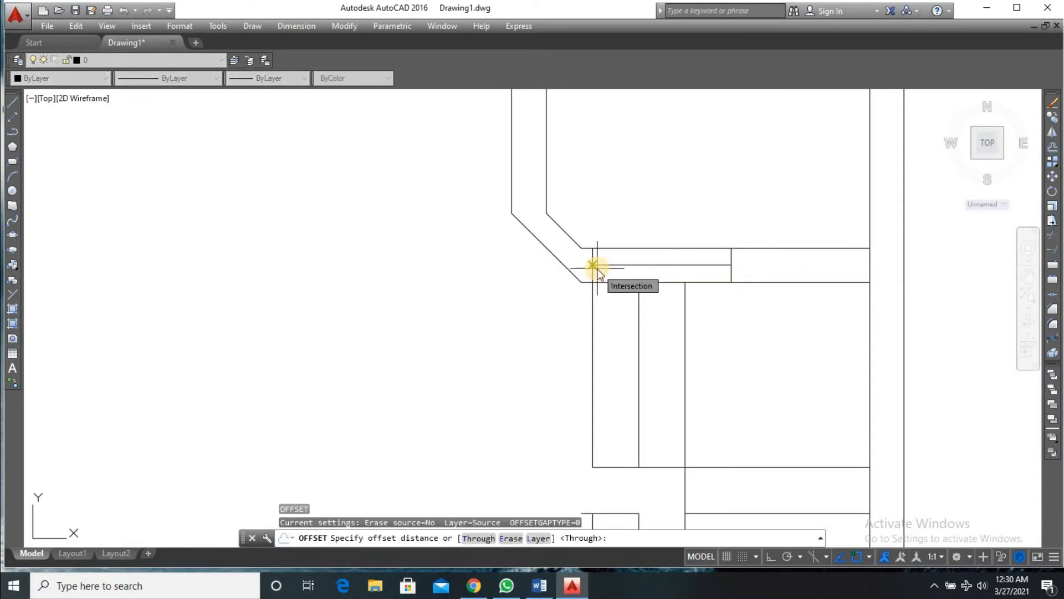
key("Return")
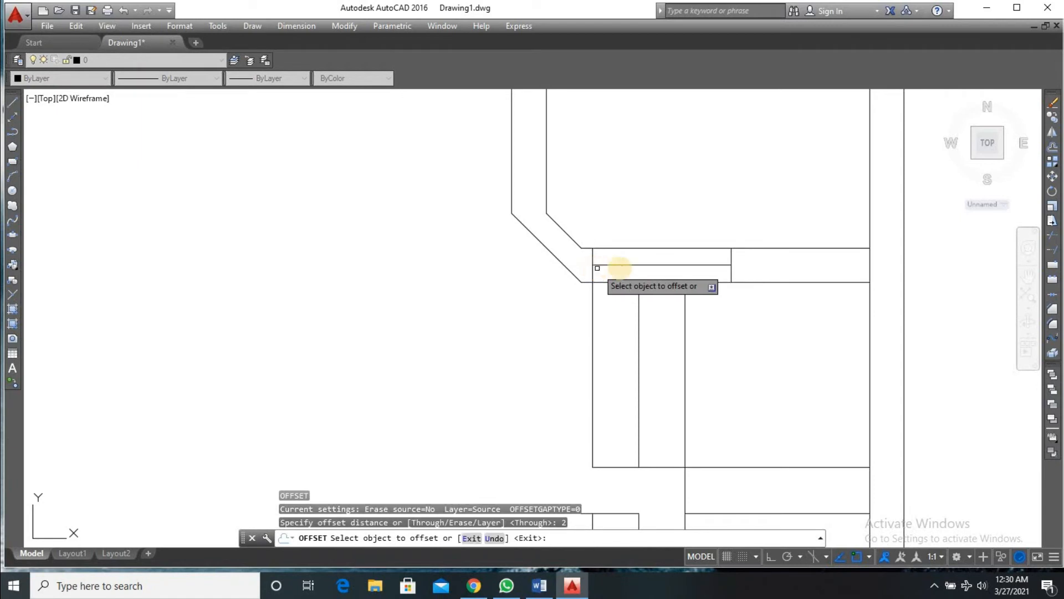
left_click(648, 265)
left_click(652, 258)
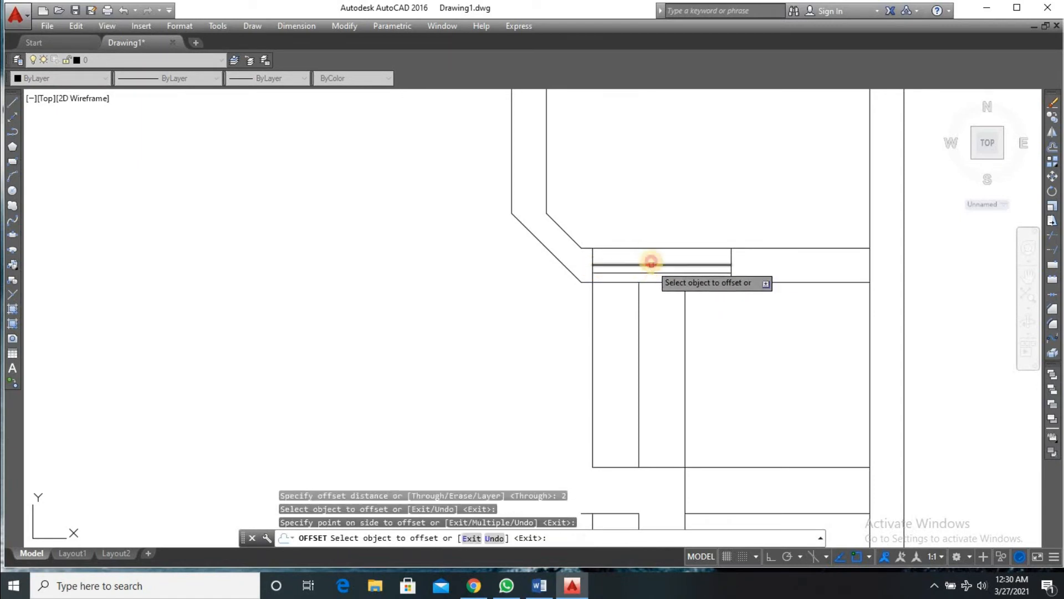
left_click(650, 259)
left_click(658, 265)
left_click(657, 261)
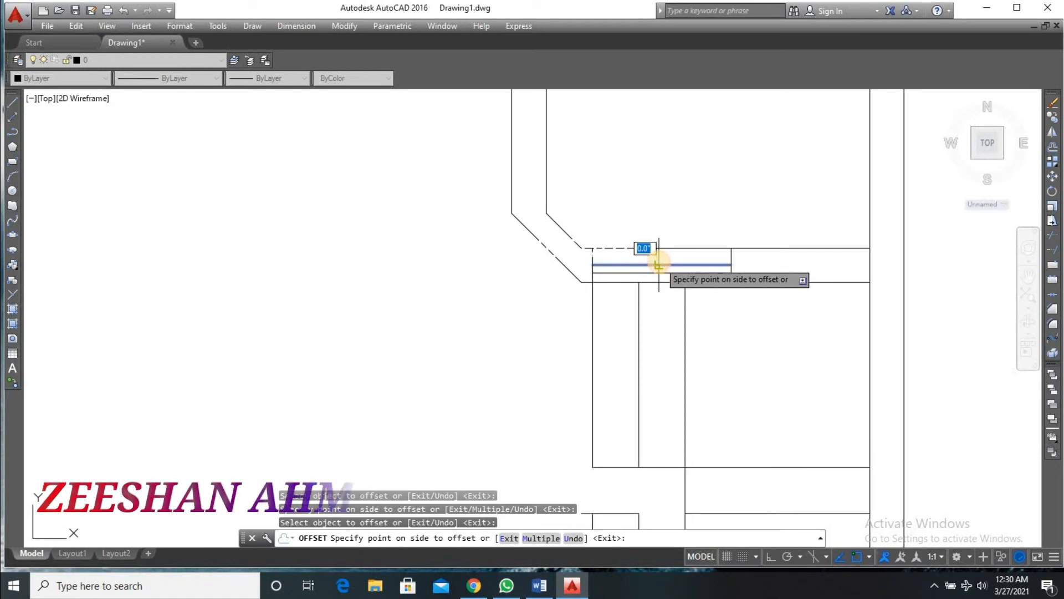
scroll(656, 249, "up", 4)
left_click(662, 263)
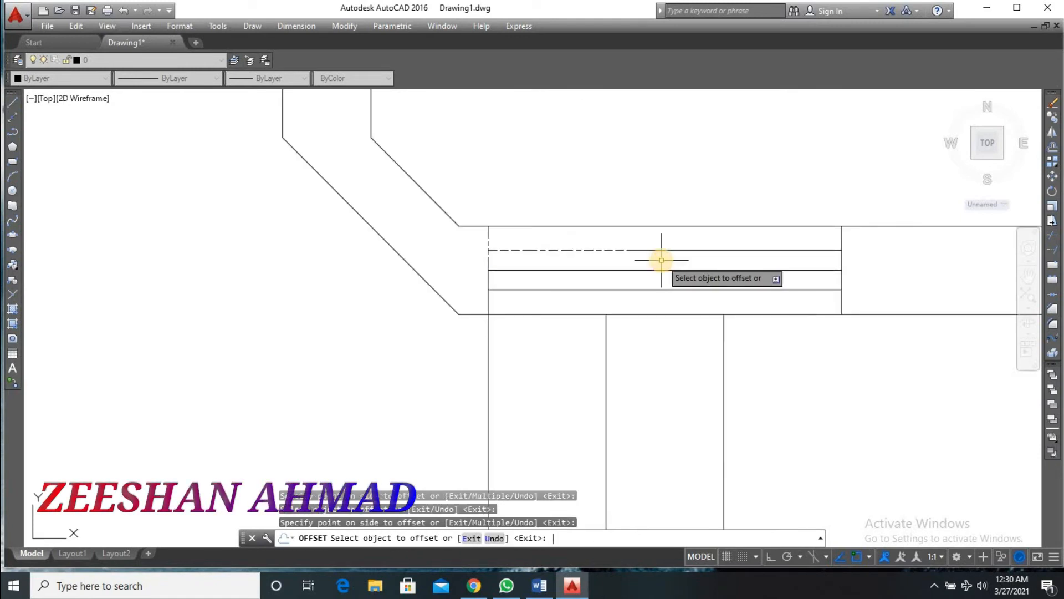
key("Return")
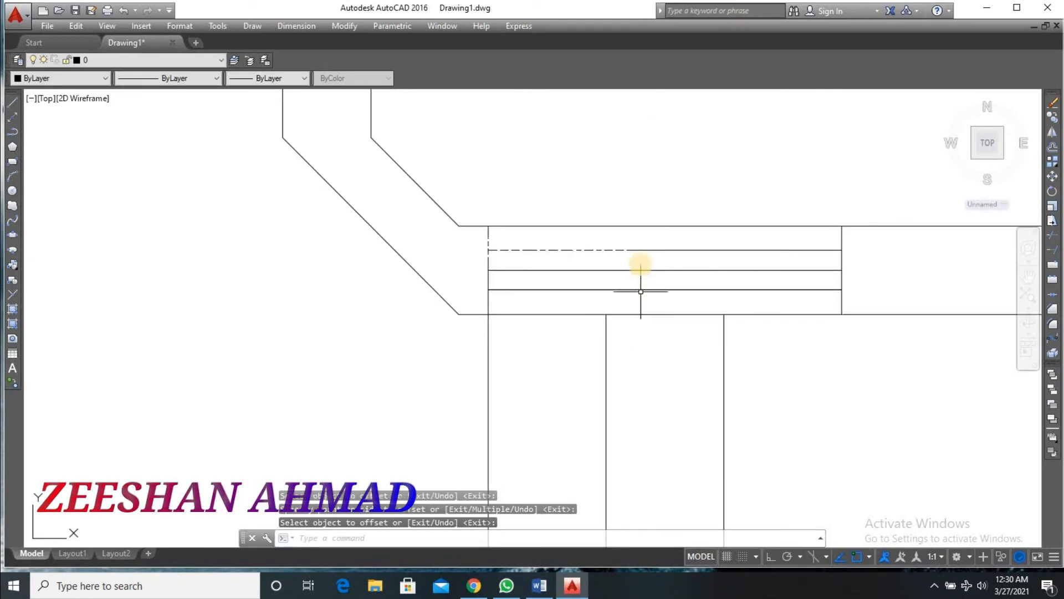
- Delete the window's centre line between the two offset lines
left_click(641, 264)
left_click(638, 270)
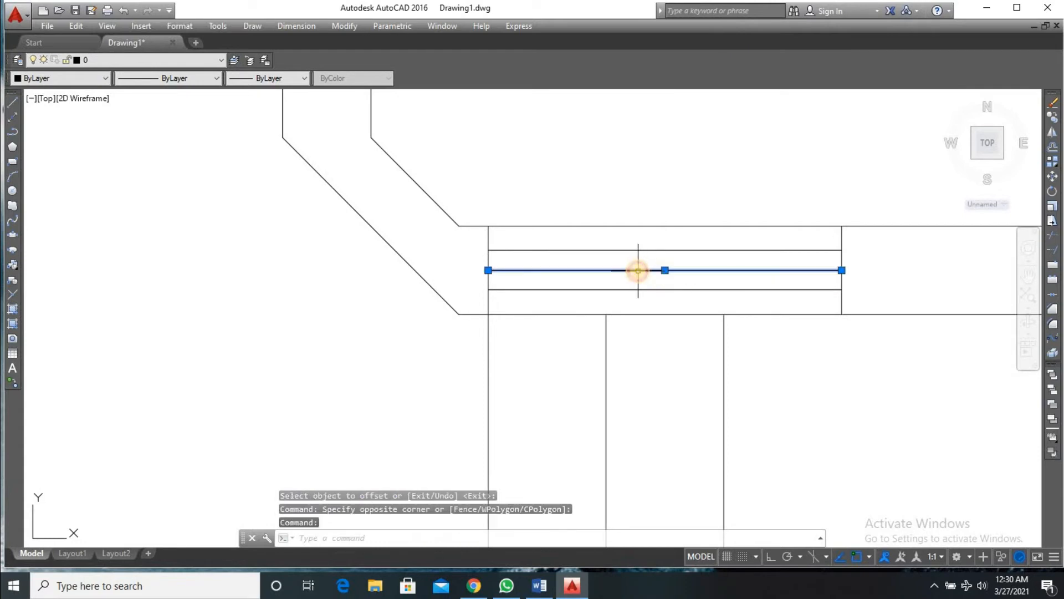
key("Delete")
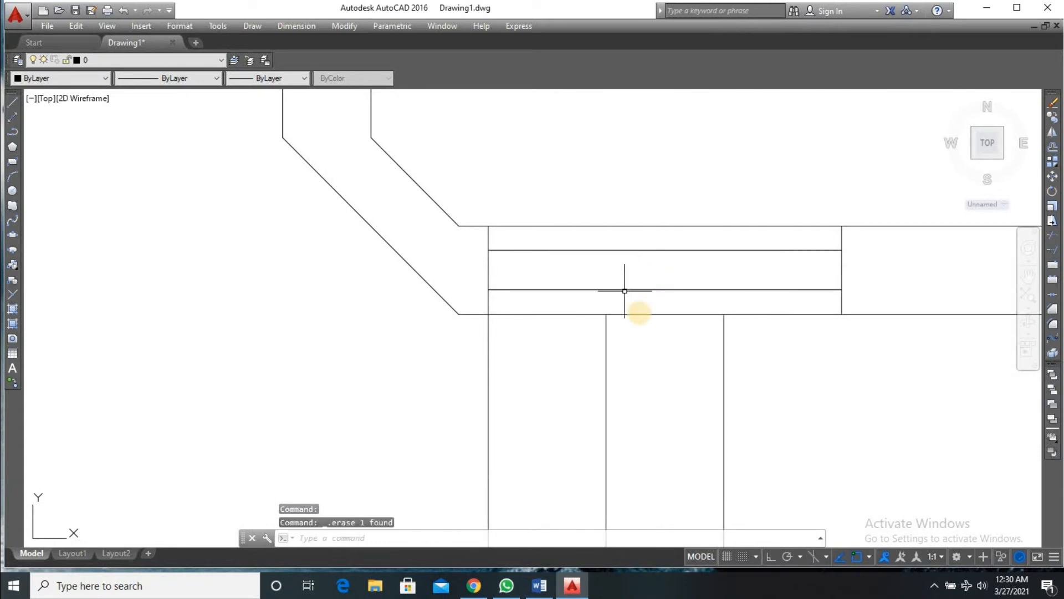
- Delete the leftover tread pieces and vertical lines beside the lower stair flight
scroll(624, 291, "down", 5)
scroll(702, 400, "up", 2)
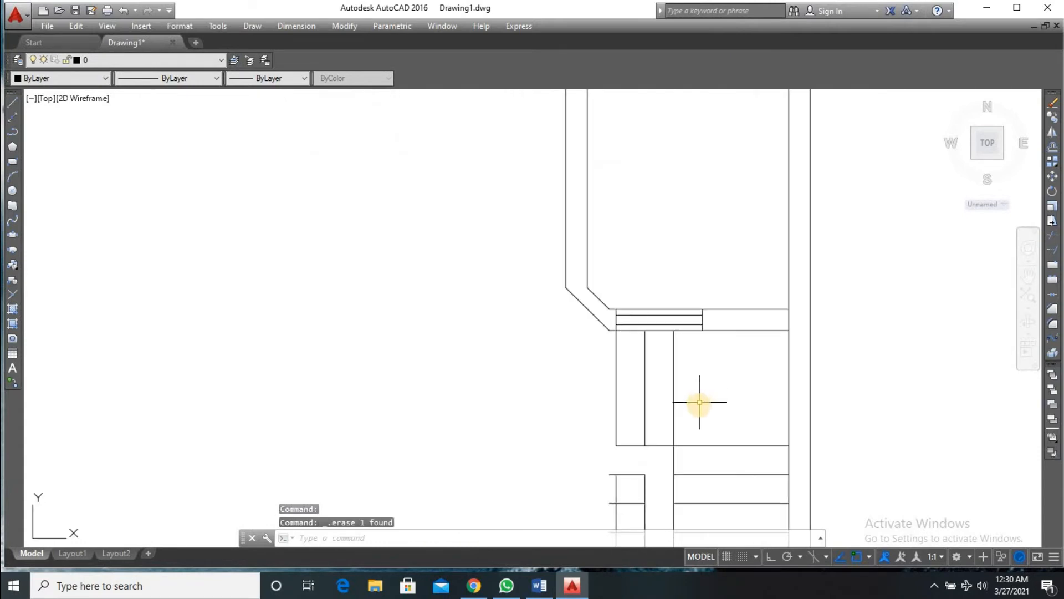
scroll(698, 404, "down", 5)
scroll(691, 434, "up", 3)
left_click(684, 398)
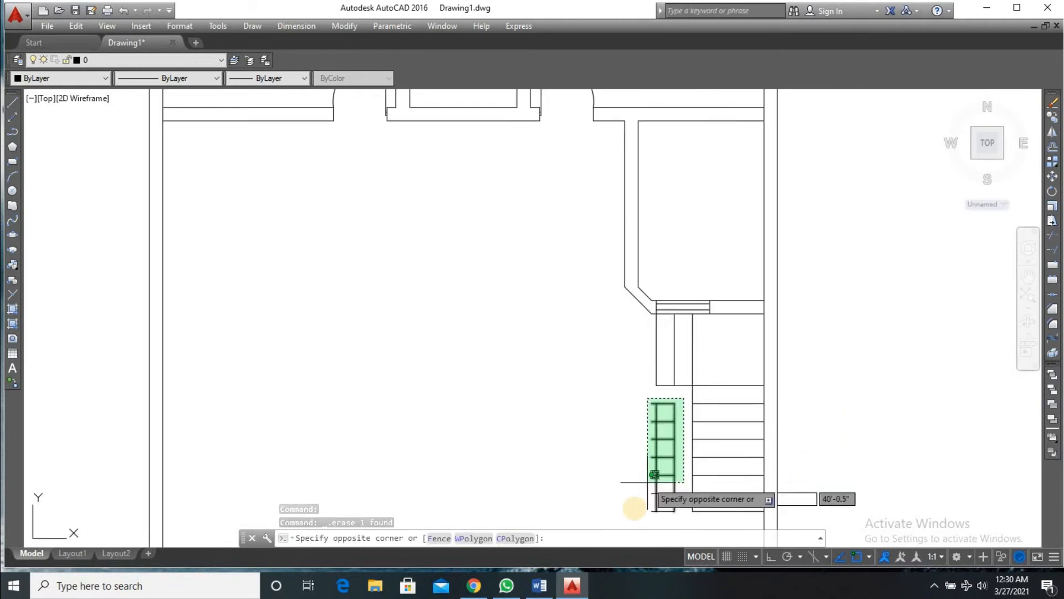
left_click(634, 520)
key("Delete")
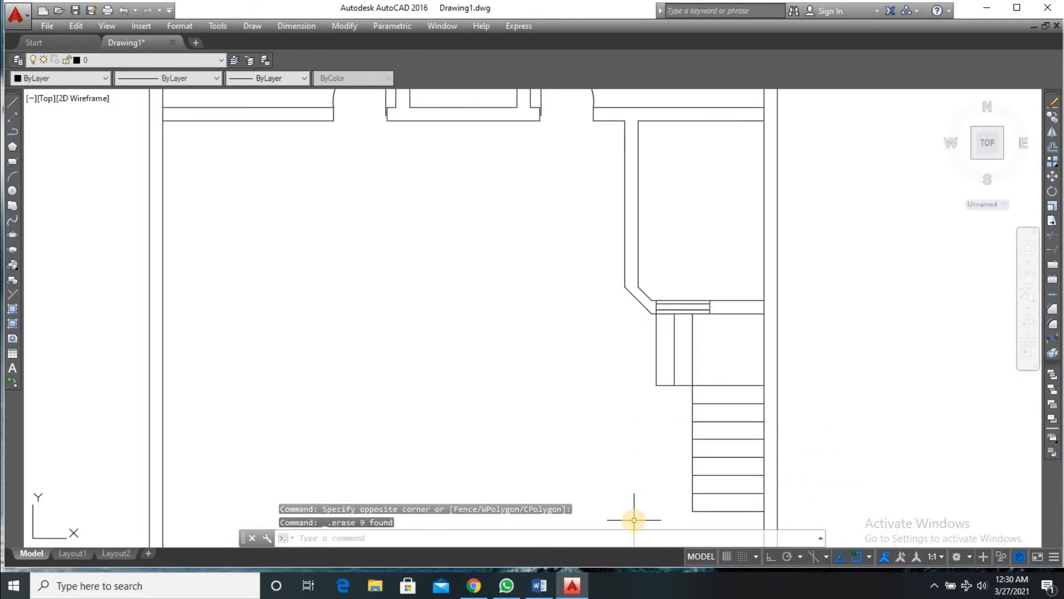
- Load the ACAD_ISO02W100 (ISO dash) linetype into the drawing for the stair treads
scroll(733, 480, "up", 2)
scroll(737, 482, "down", 5)
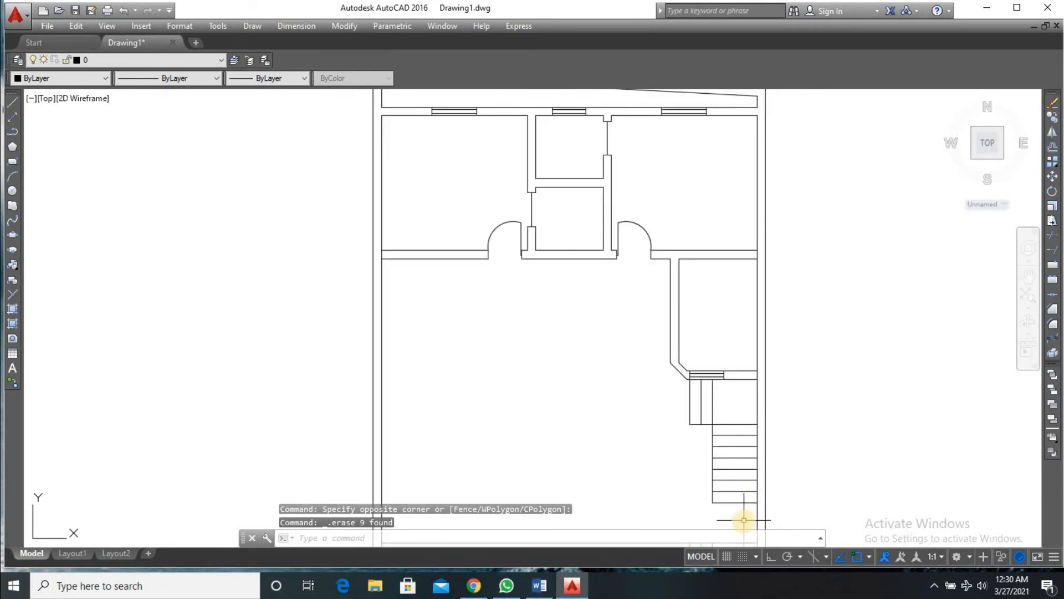
scroll(744, 520, "up", 3)
left_click(757, 337)
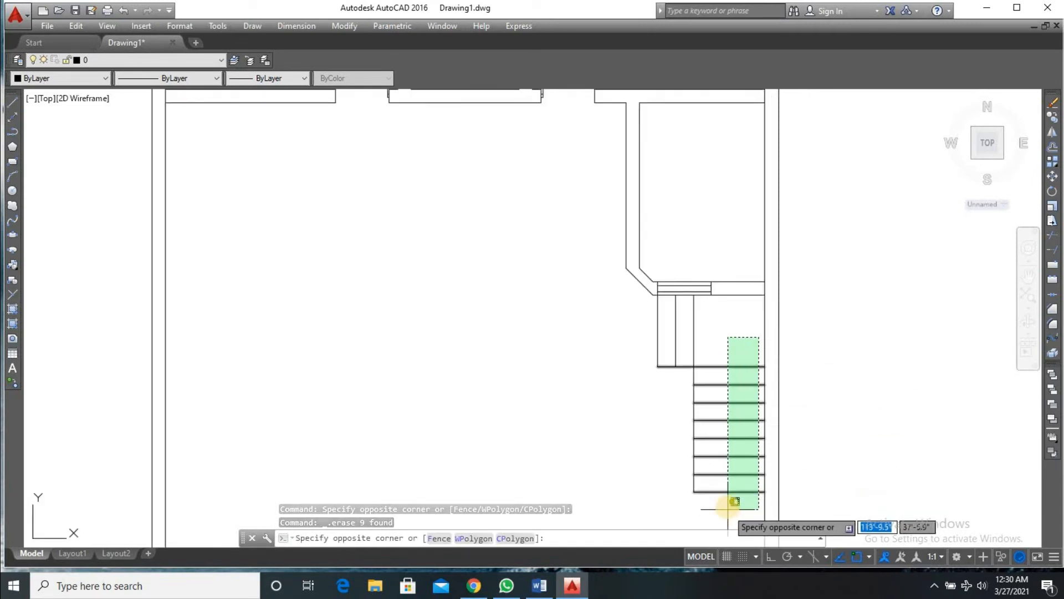
left_click(727, 498)
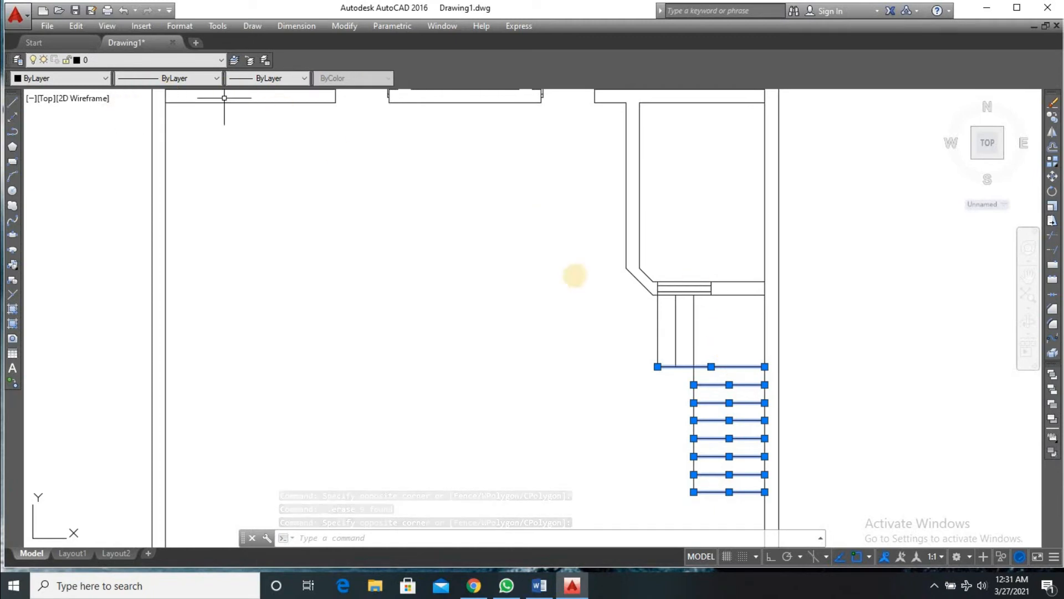
left_click(303, 79)
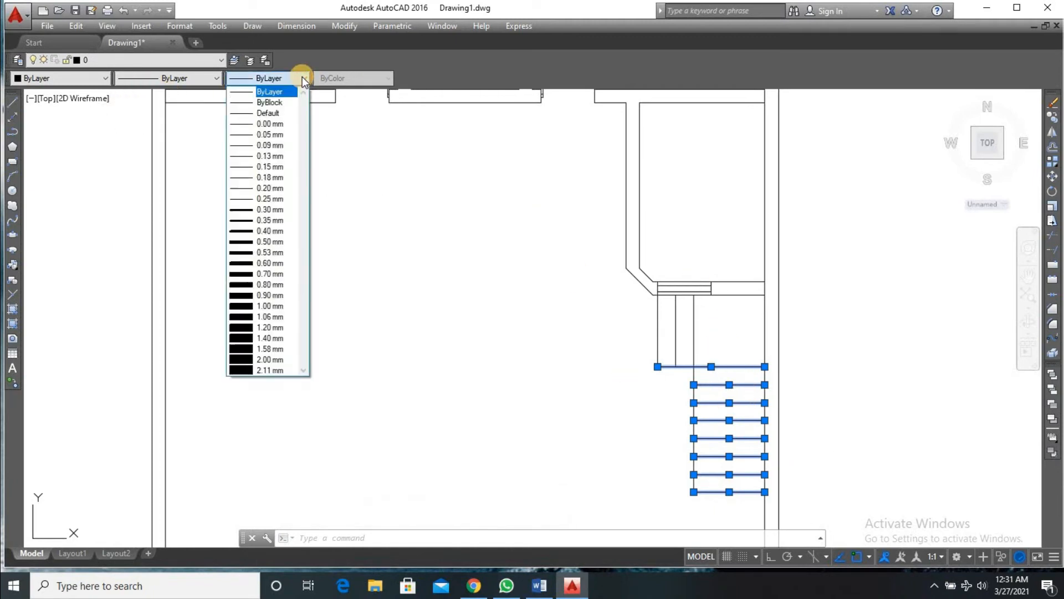
left_click(303, 79)
left_click(204, 77)
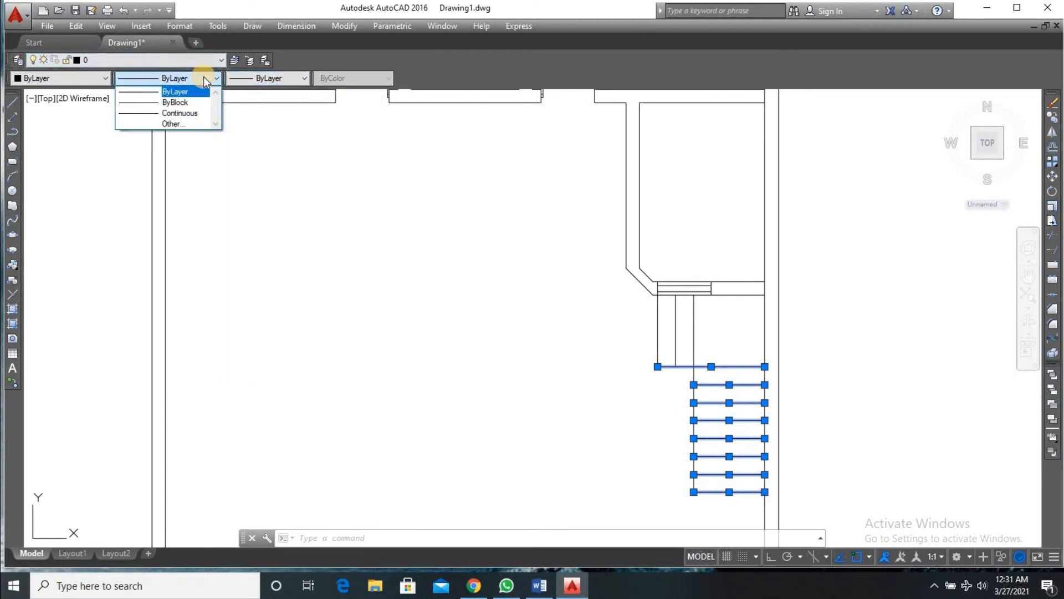
left_click(171, 123)
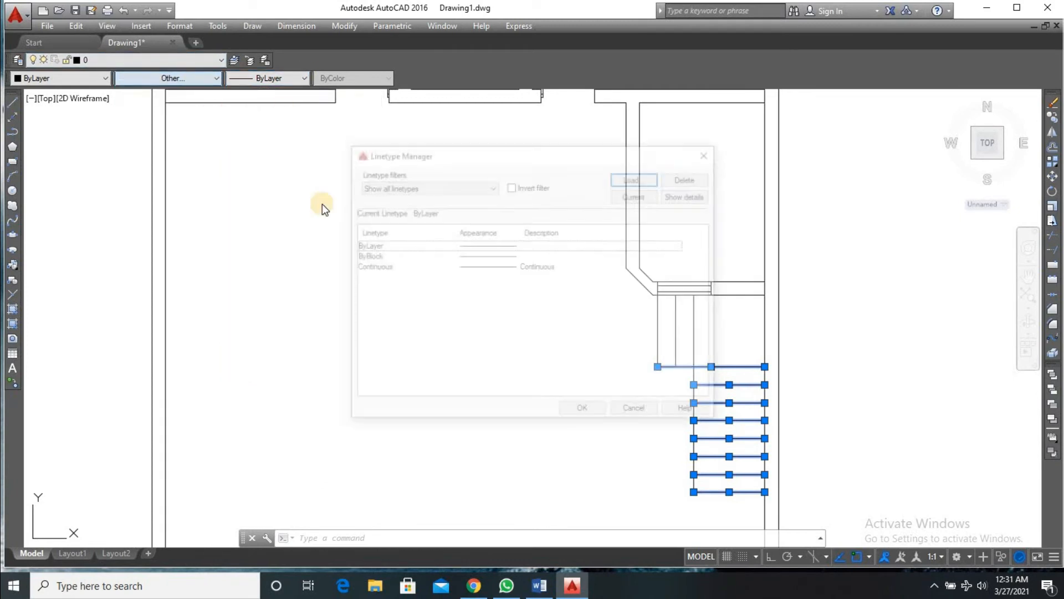
left_click(637, 176)
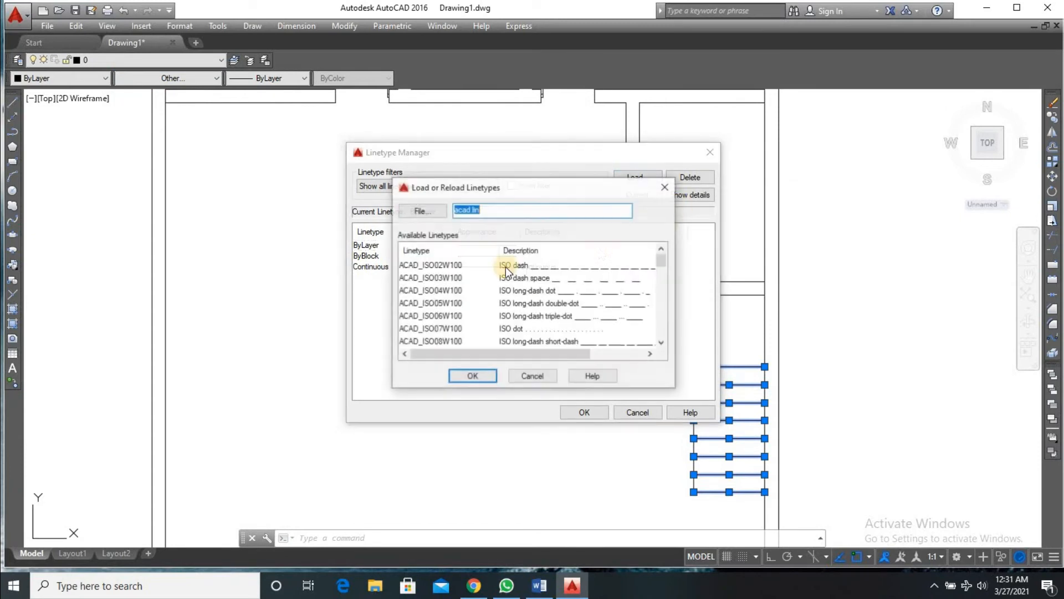
left_click(549, 266)
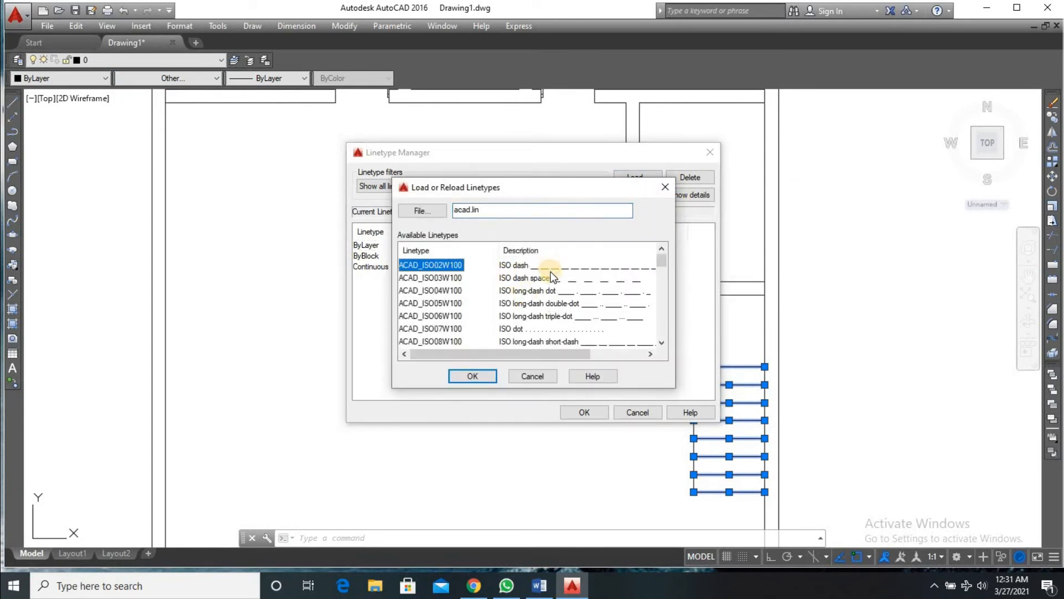
left_click(471, 376)
left_click(514, 266)
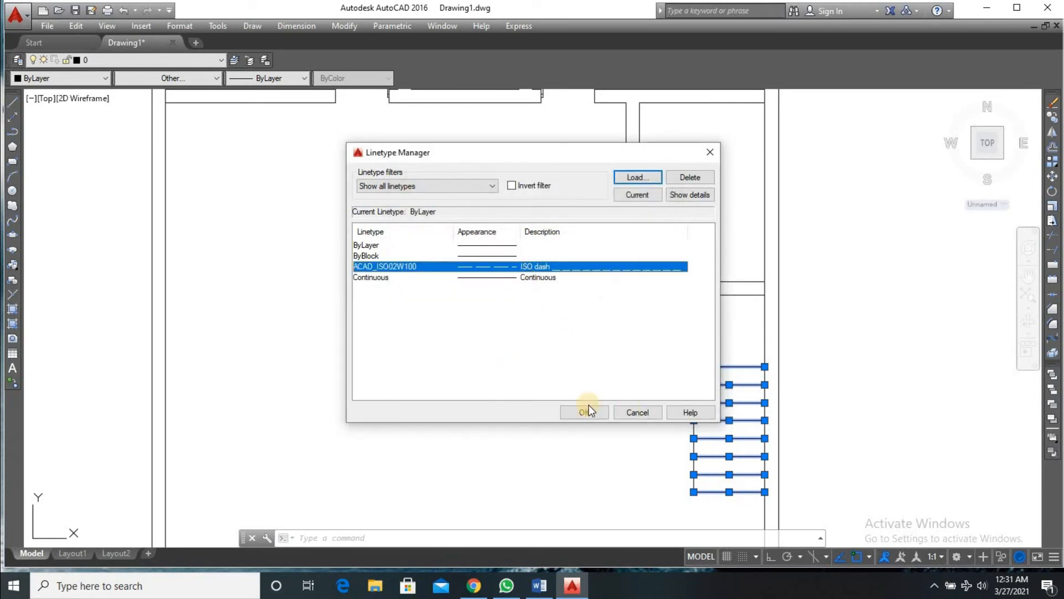
left_click(580, 409)
- Apply the ACAD_ISO02W100 dashed linetype to the eight horizontal tread lines of the lower stair flight
left_click(747, 340)
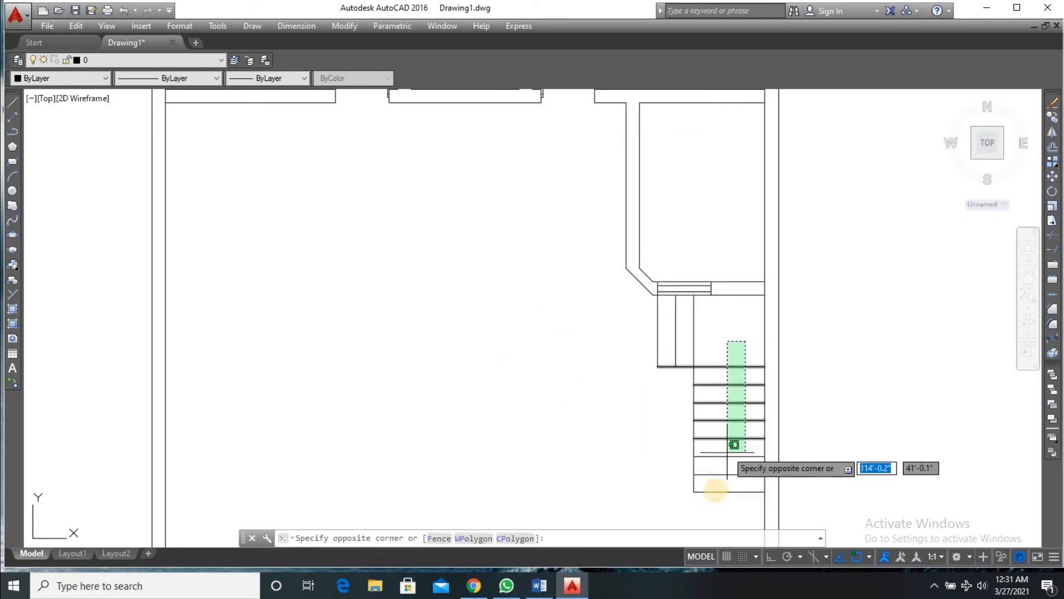
left_click(715, 500)
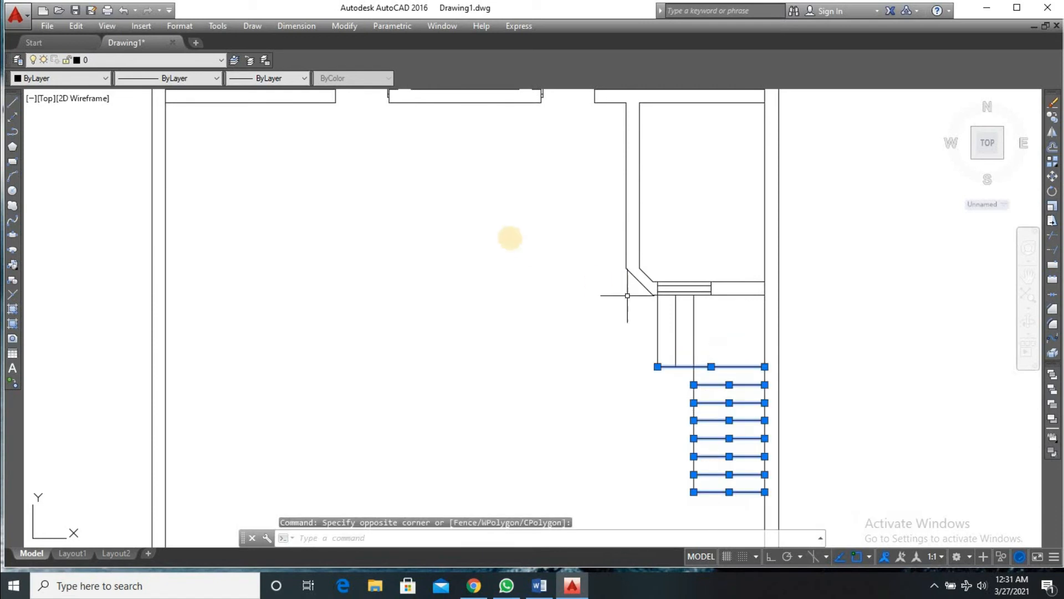
left_click(215, 79)
left_click(171, 113)
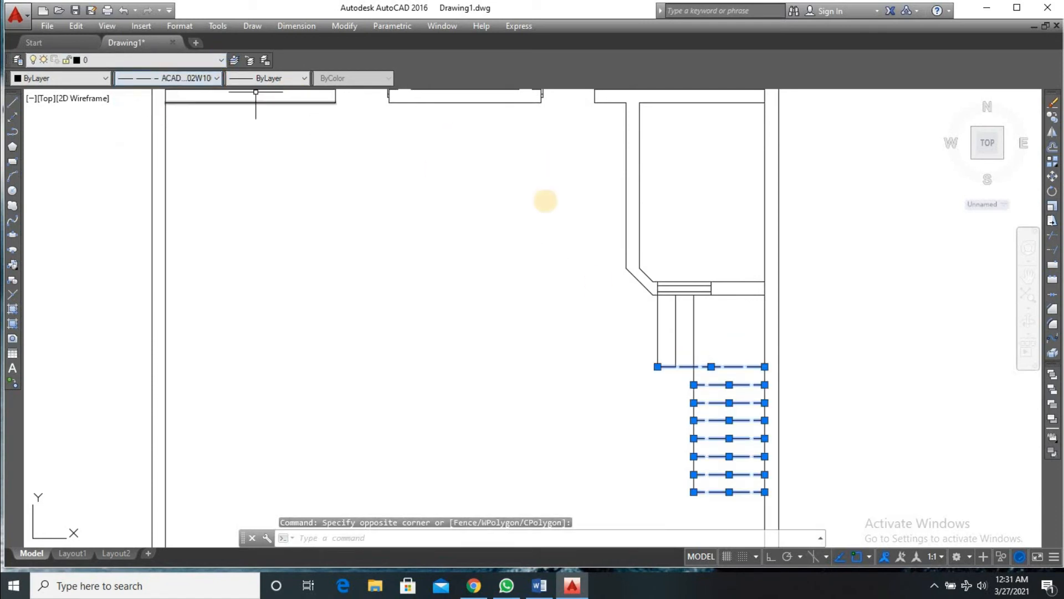
key("Delete")
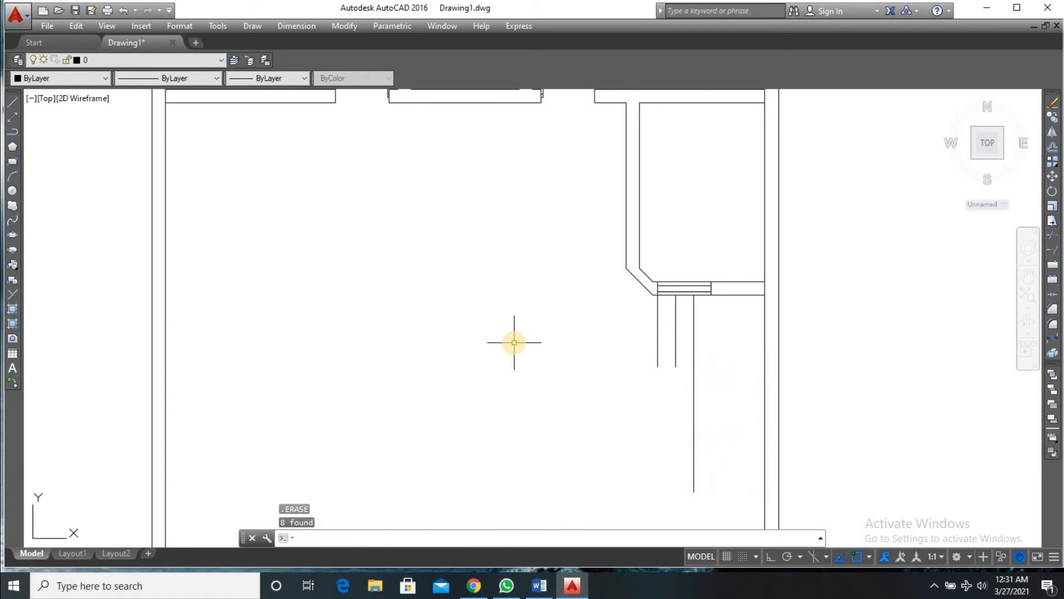
key("Delete")
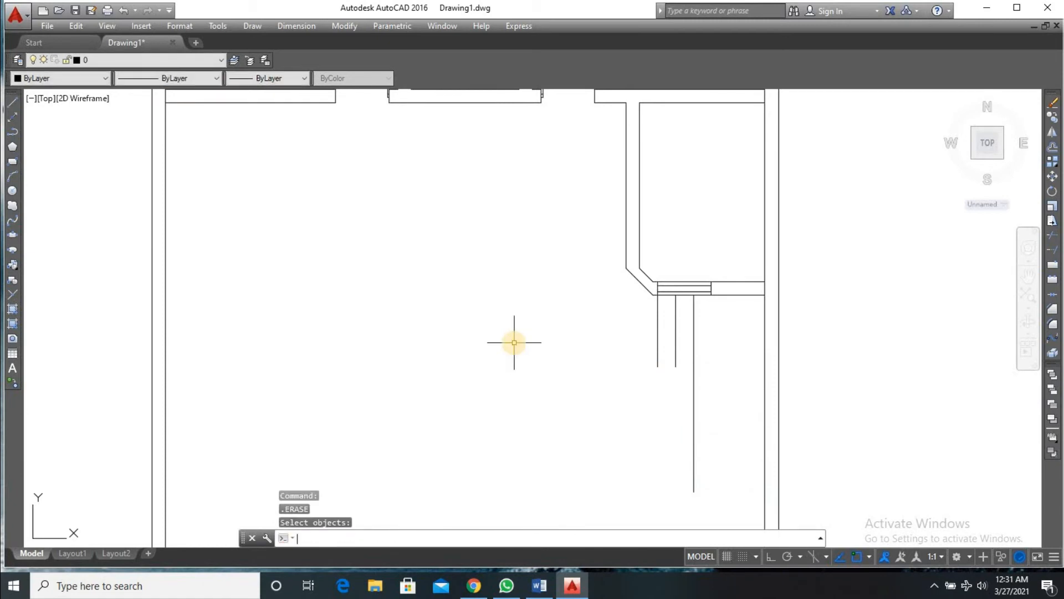
key("ctrl+z")
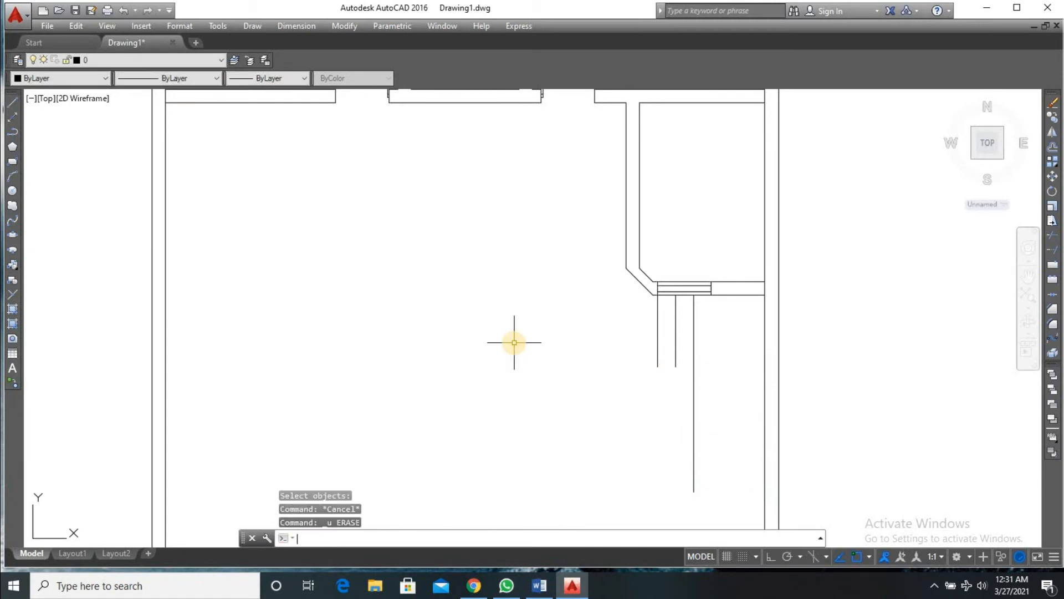
key("ctrl+z")
- Delete the three leftover vertical lines in the strip below the bottom interior wall
scroll(776, 442, "down", 4)
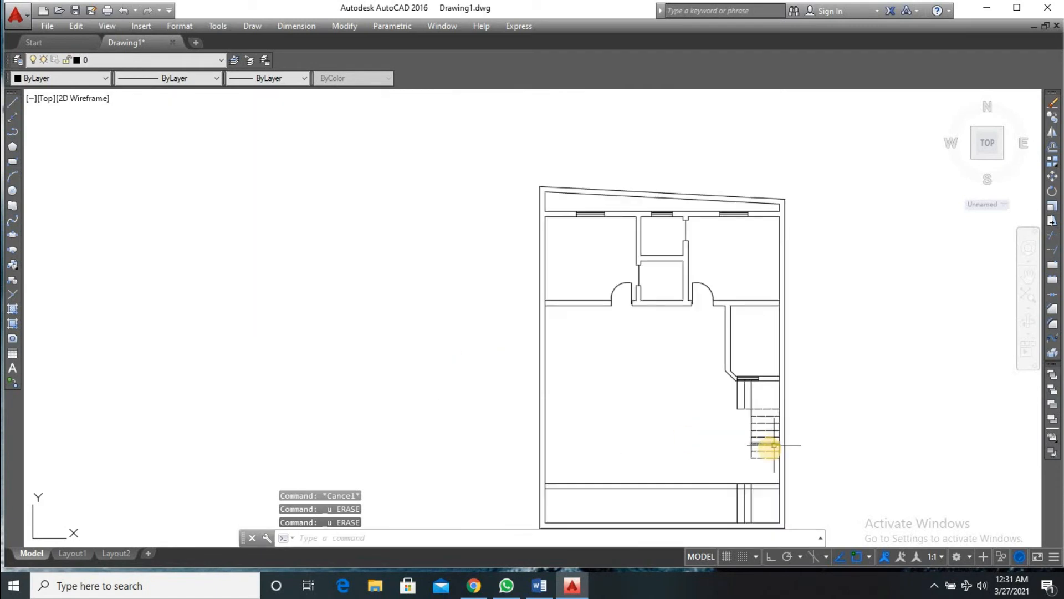
scroll(769, 444, "up", 2)
scroll(768, 465, "down", 3)
scroll(768, 465, "up", 4)
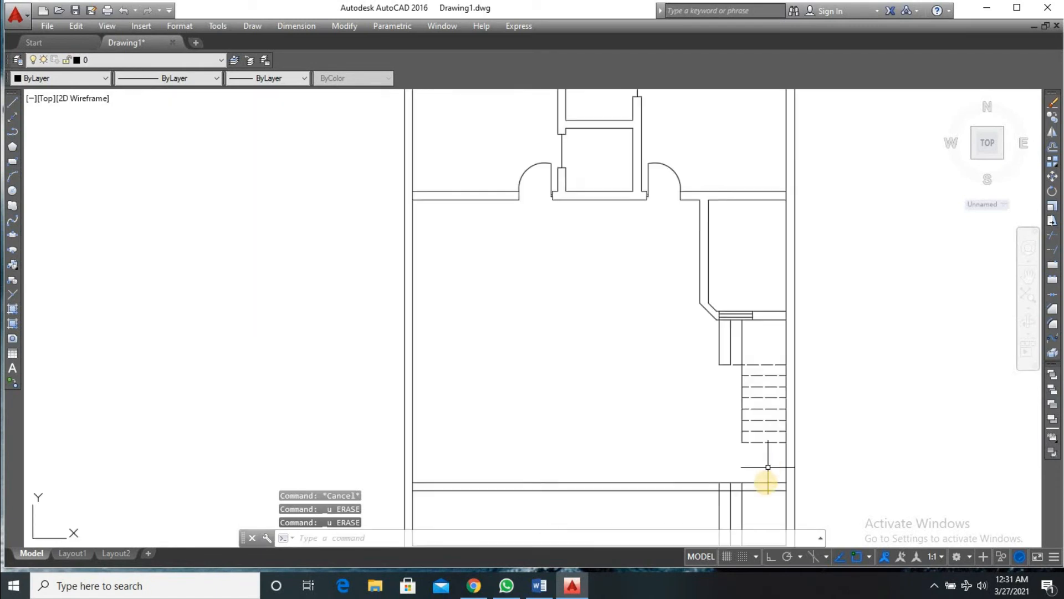
scroll(760, 499, "down", 4)
scroll(755, 506, "up", 4)
left_click(752, 501)
left_click(699, 522)
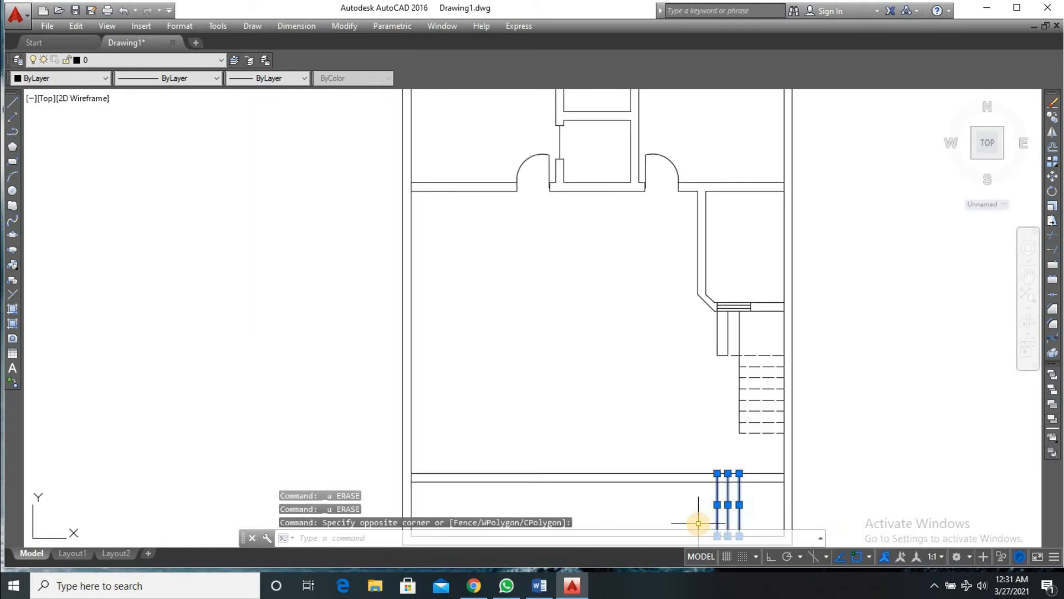
key("Delete")
- Examine the dashed staircase and the lower half of the floor plan
scroll(736, 504, "down", 4)
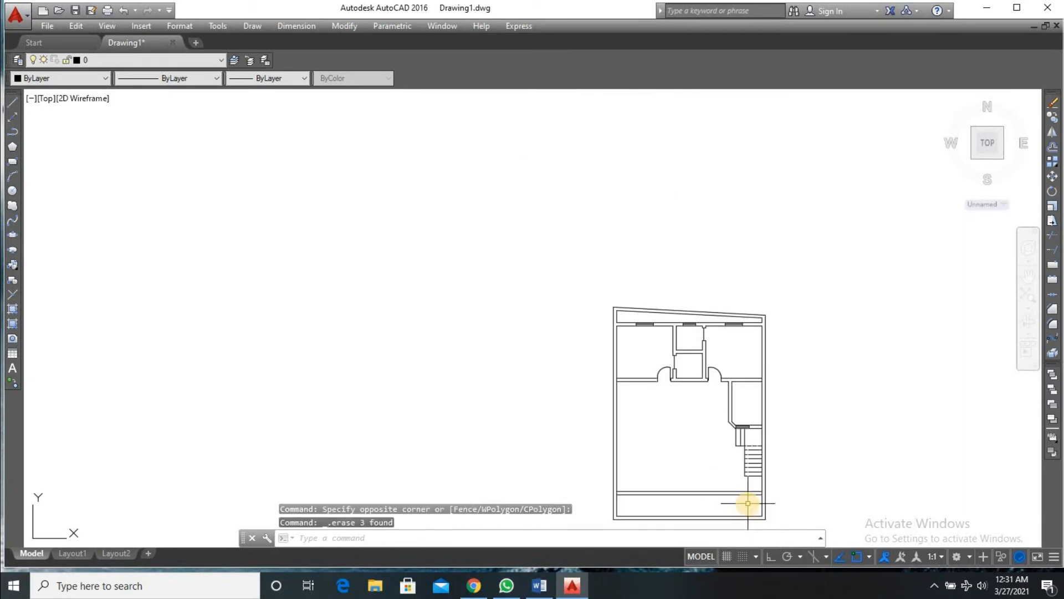
scroll(743, 503, "up", 4)
scroll(741, 504, "down", 4)
scroll(744, 506, "up", 2)
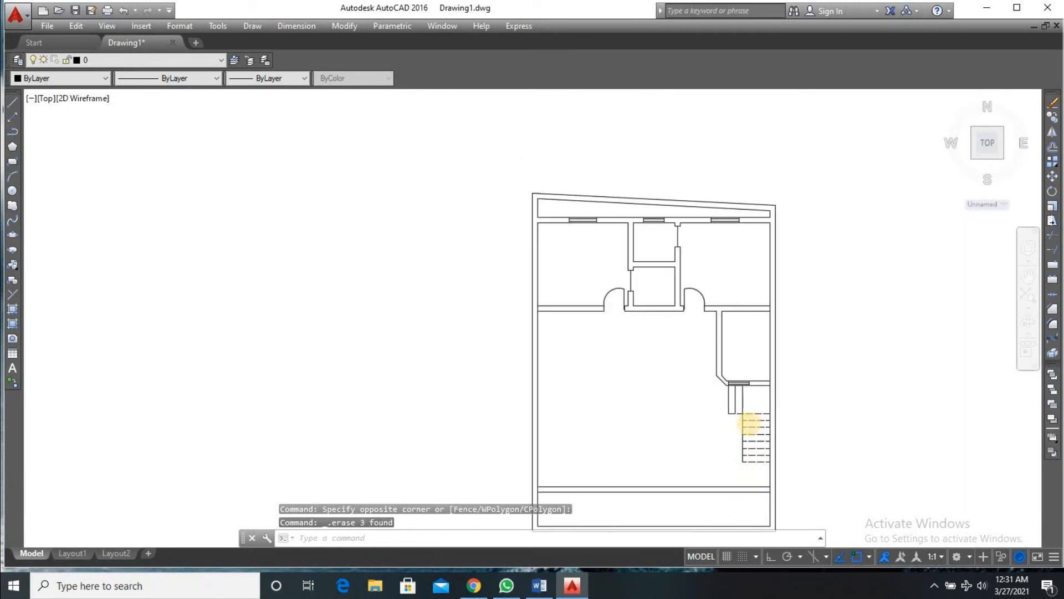
scroll(749, 424, "up", 3)
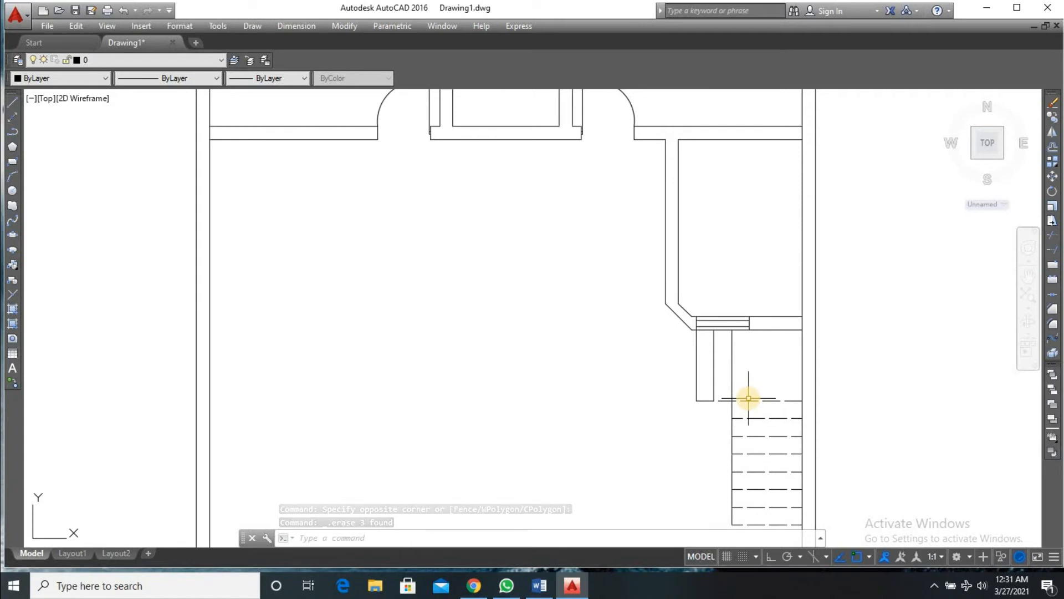
scroll(748, 398, "down", 3)
scroll(743, 487, "up", 2)
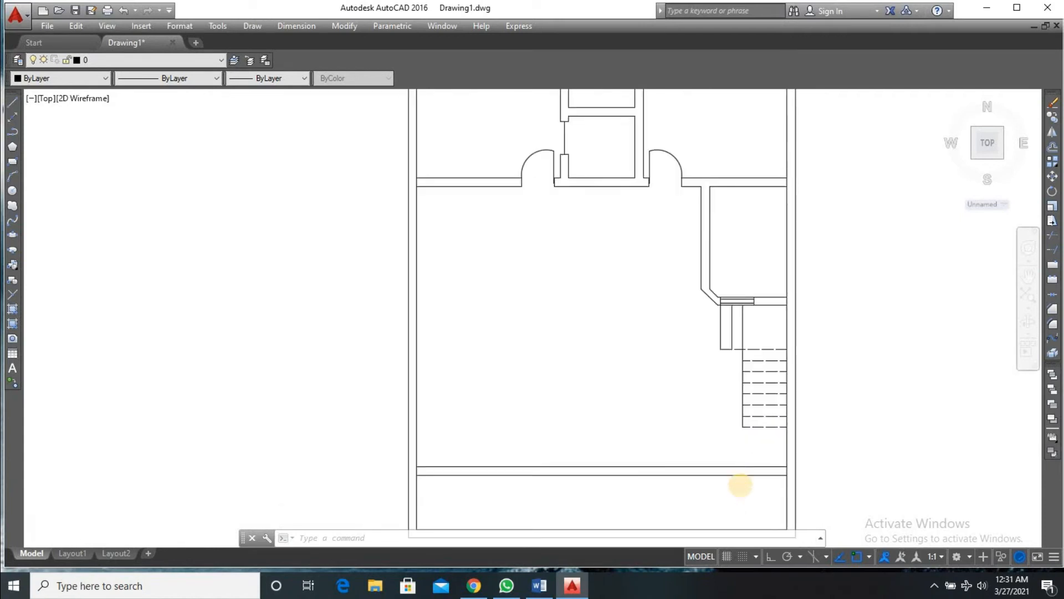
scroll(741, 486, "down", 2)
scroll(741, 488, "up", 4)
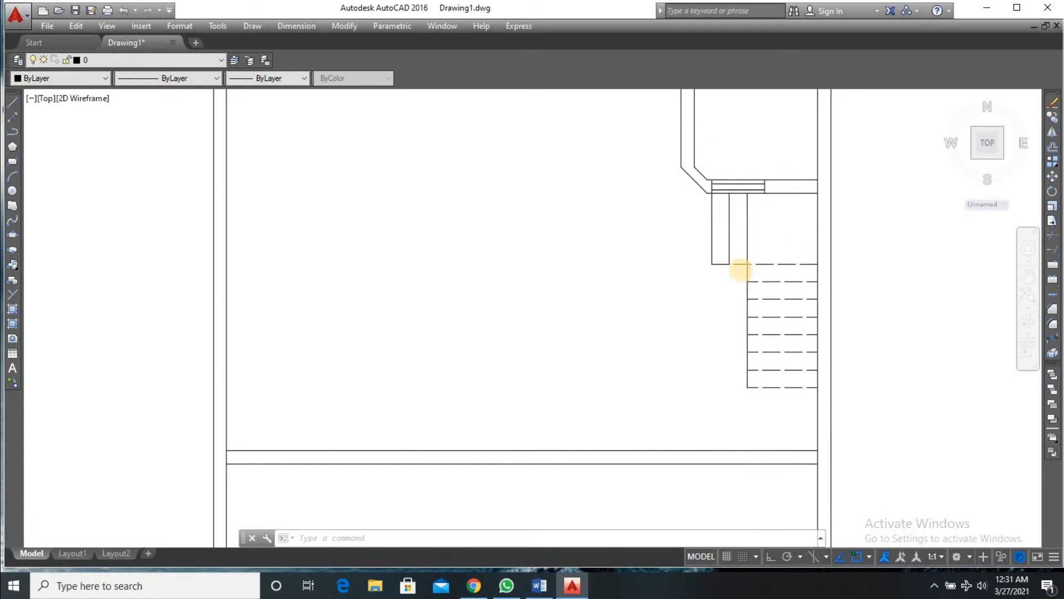
scroll(741, 270, "down", 4)
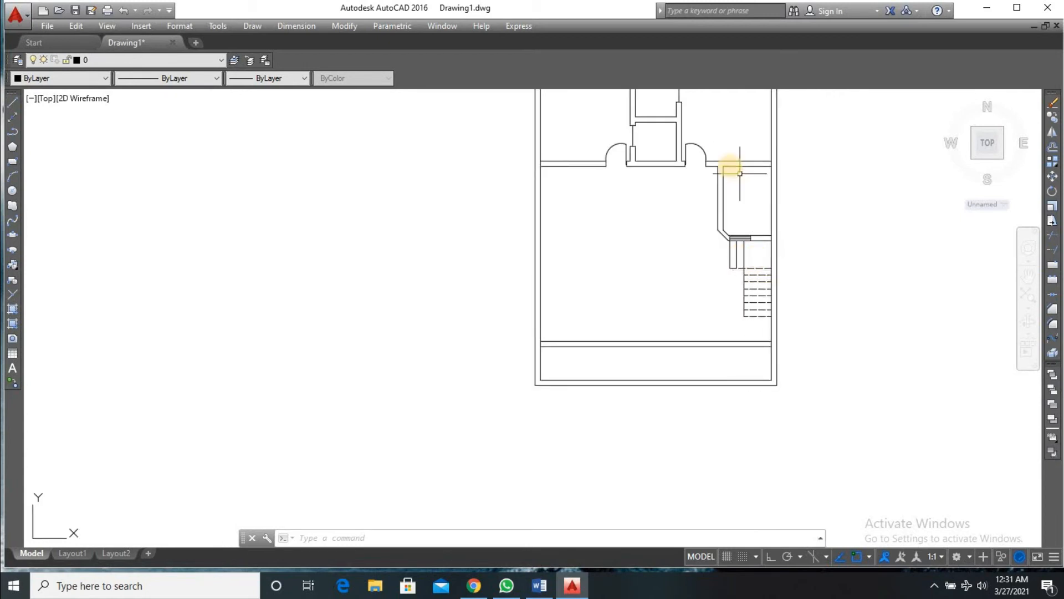
- Draw a line across the upper end of the small chamfered room's vertical wall, between its two junction corners
scroll(742, 132, "up", 9)
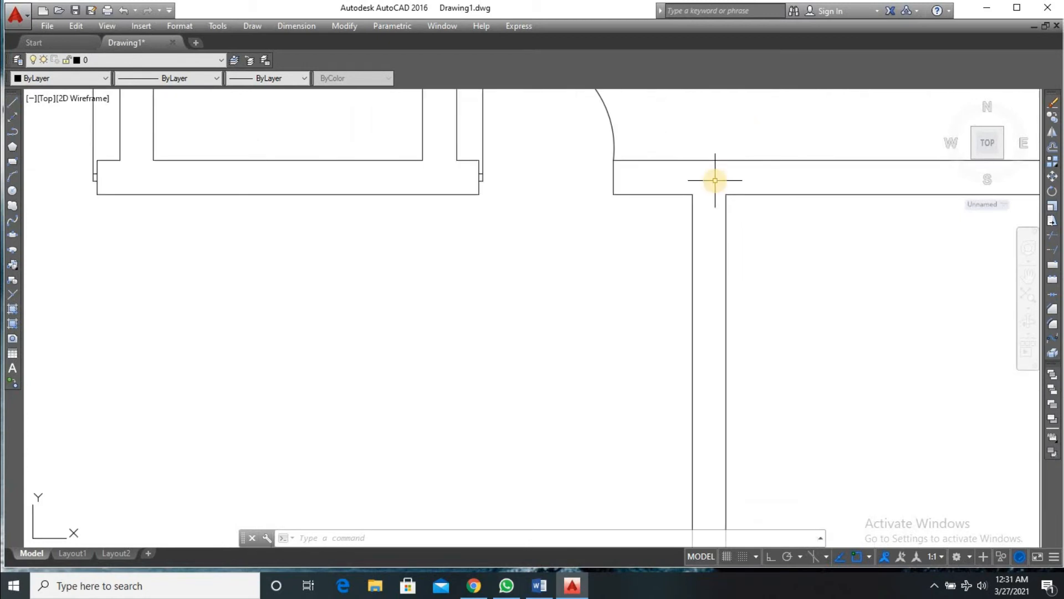
key("l")
key("Return")
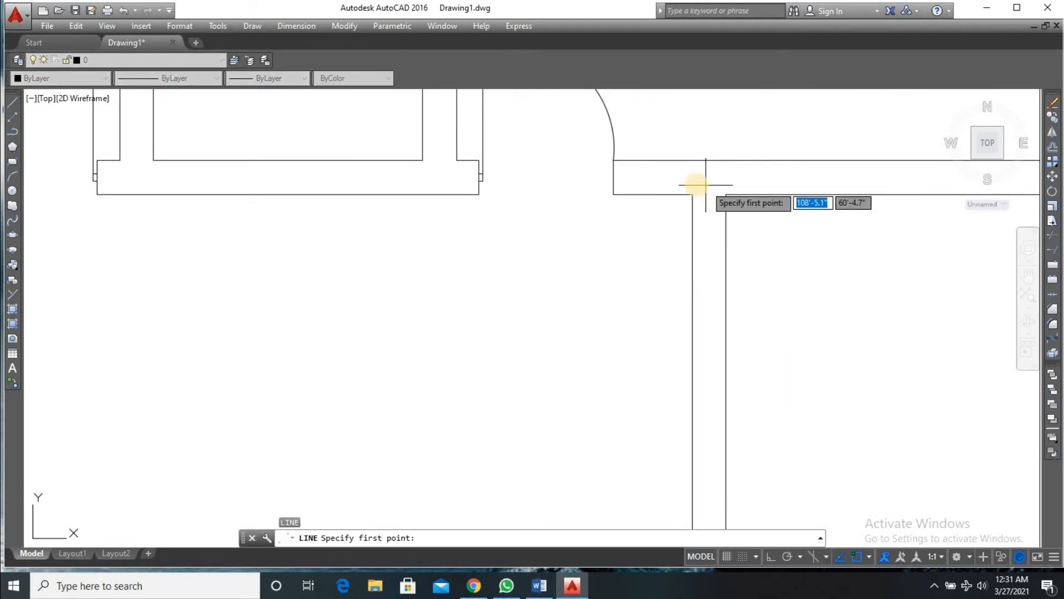
left_click(692, 193)
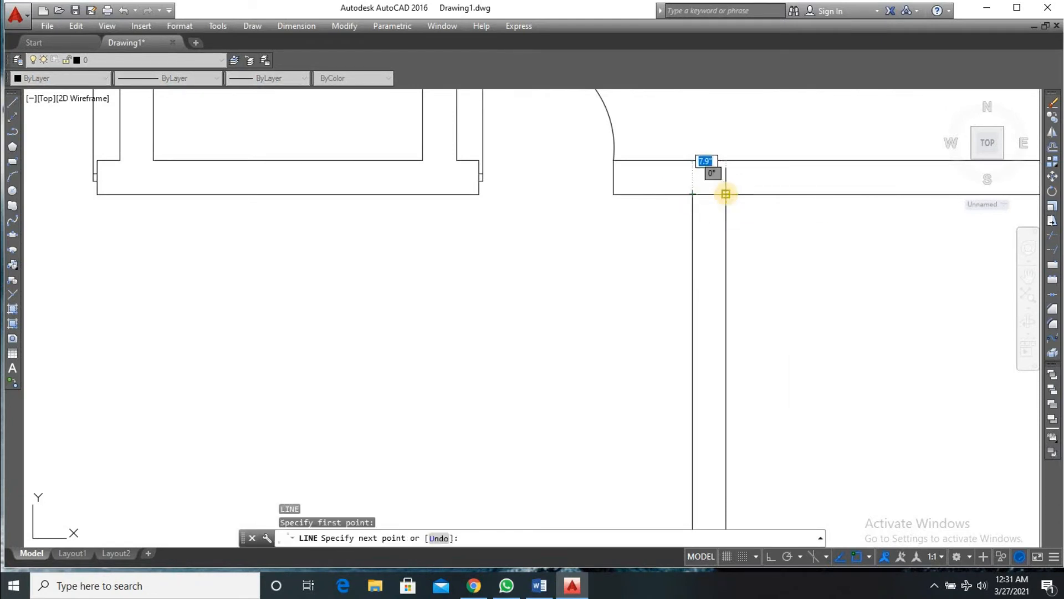
left_click(726, 194)
key("Return")
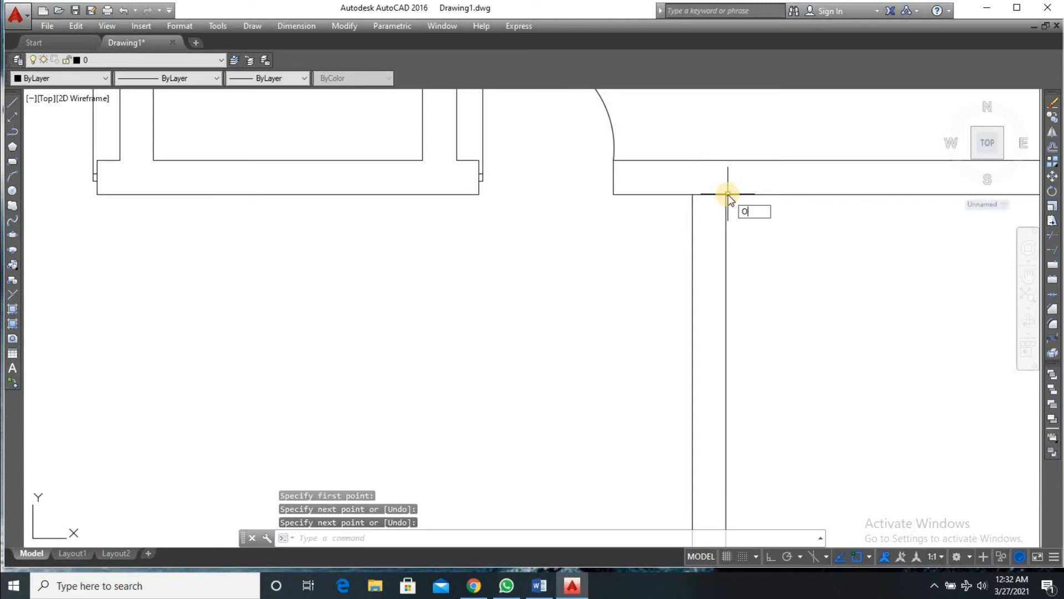
- Offset the line across the wall junction 6 inches downward
key("o")
key("Return")
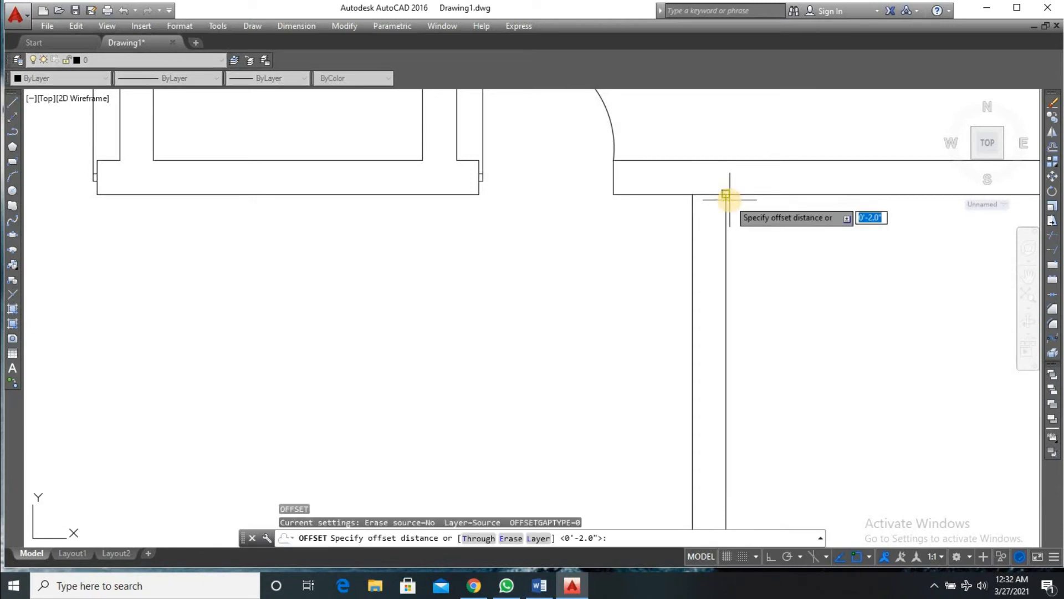
type("6")
key("Return")
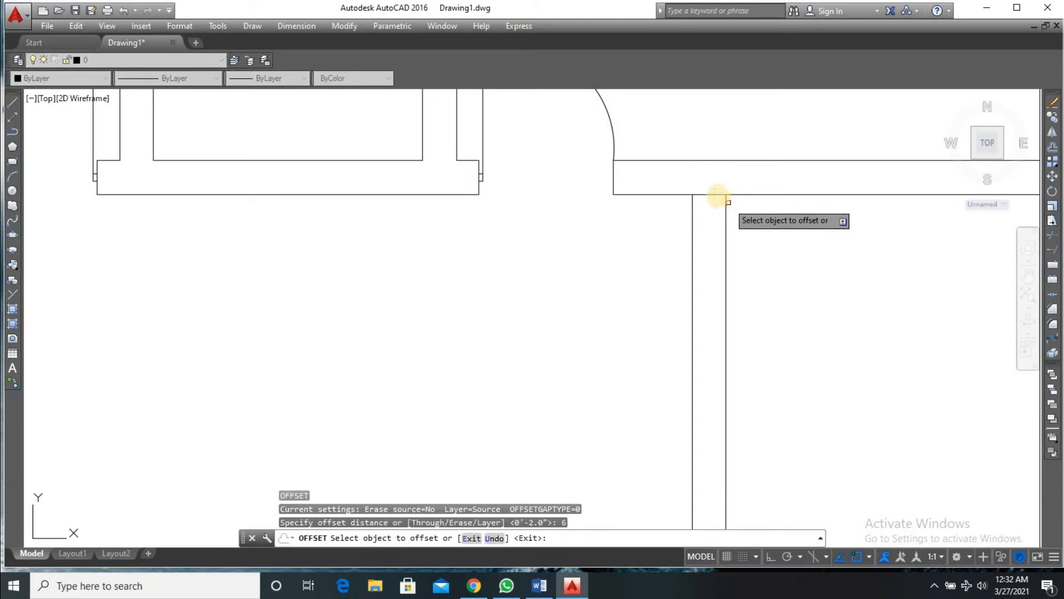
left_click(713, 195)
left_click(714, 208)
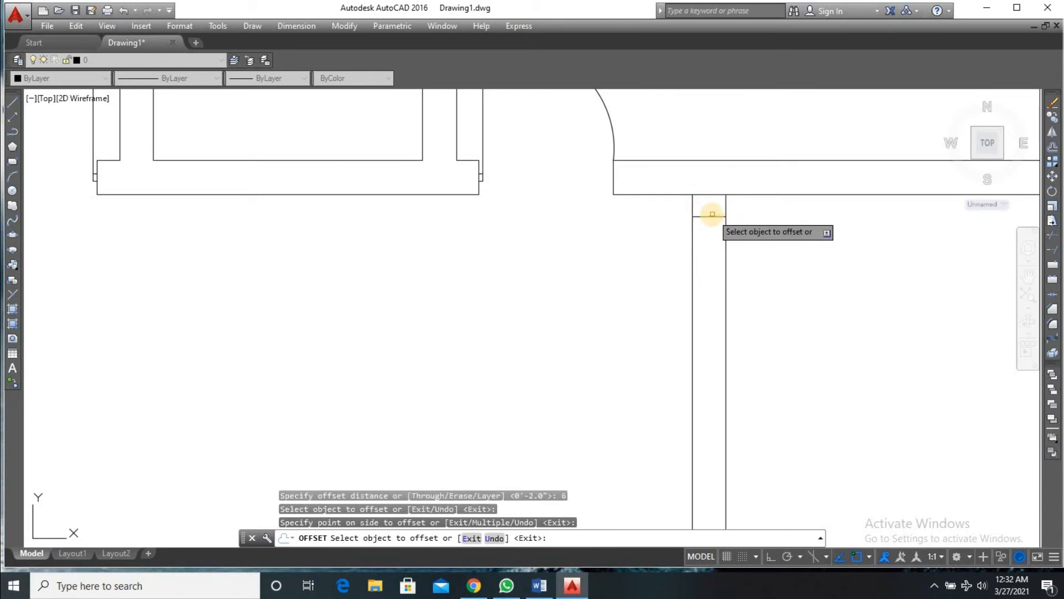
- Offset the lower line across the wall 3 feet downward and delete the construction line at the wall junction
left_click(712, 215)
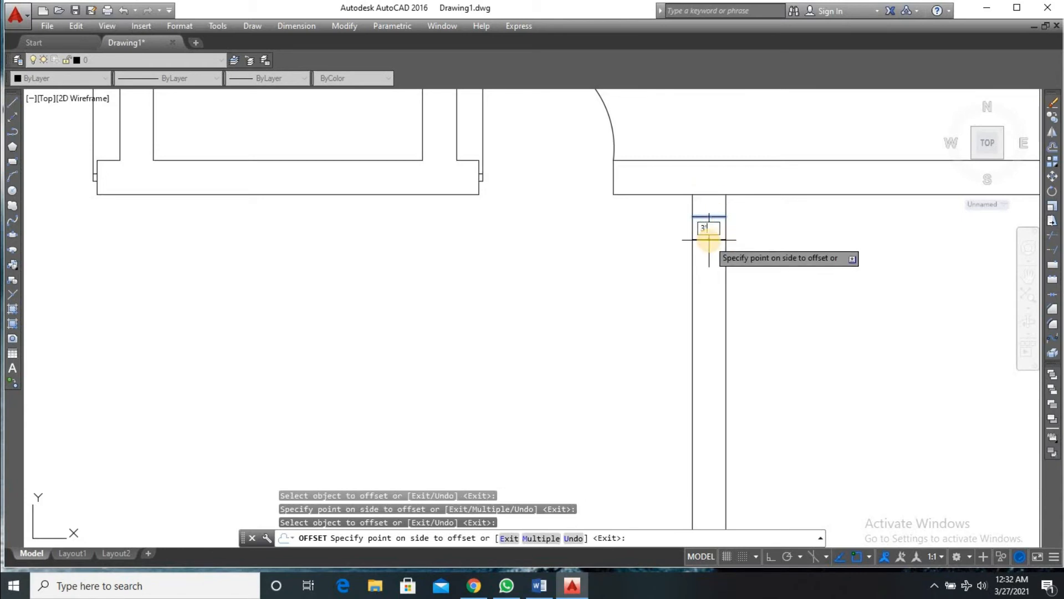
type("3'")
key("Return")
key("Return")
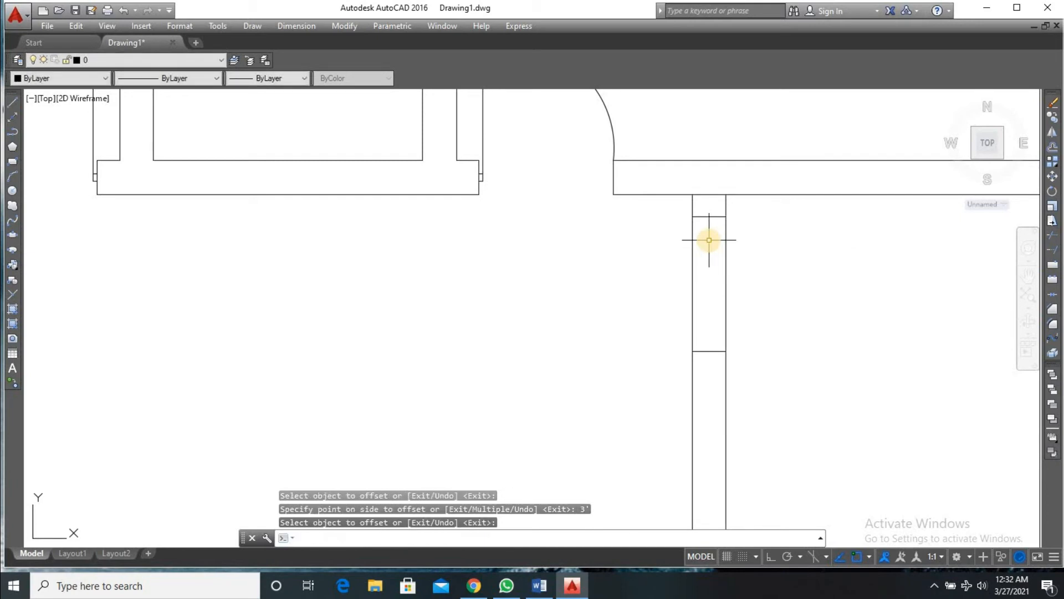
left_click(713, 194)
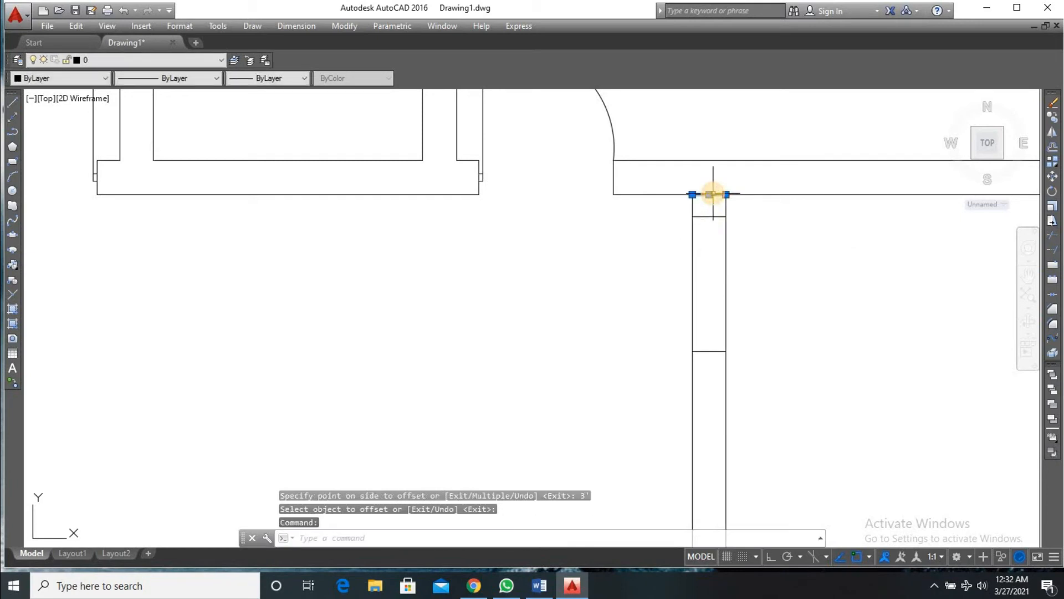
key("Delete")
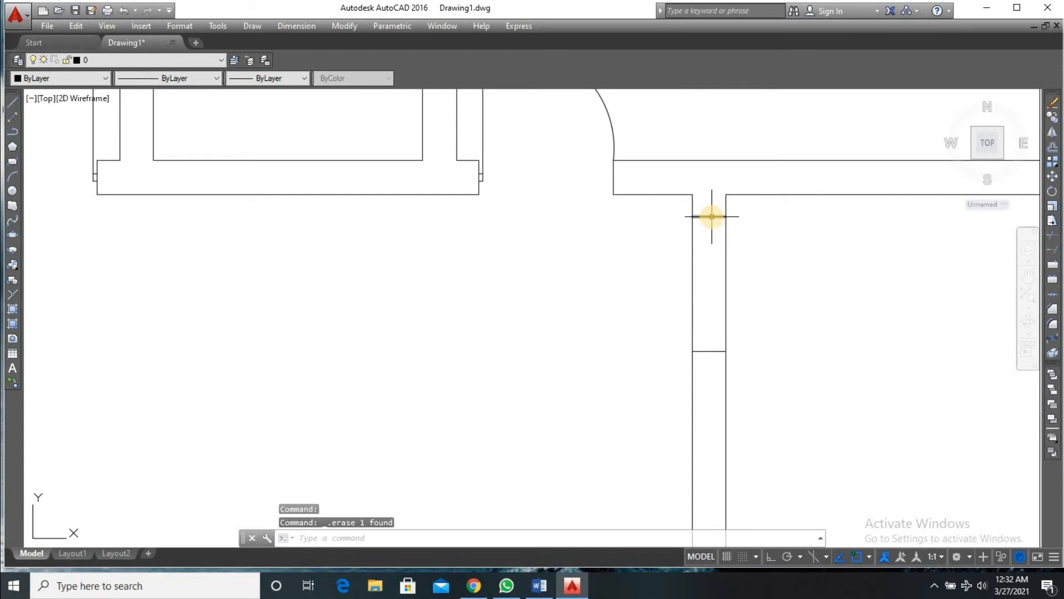
- Draw a short vertical line downward from the midpoint of the upper line across the small chamfered room's vertical wall
type("l")
key("Return")
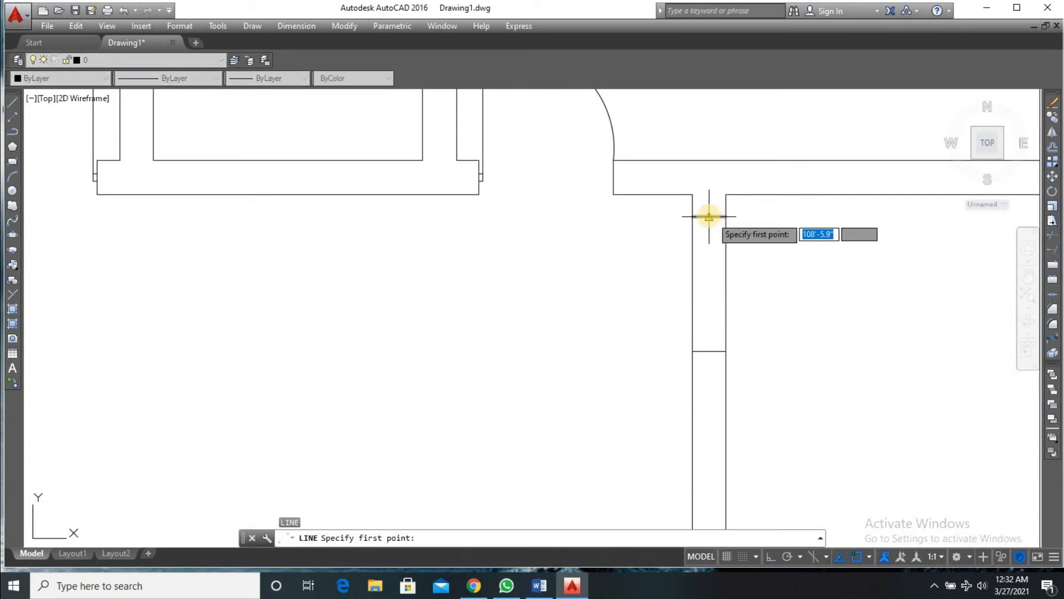
scroll(709, 216, "up", 6)
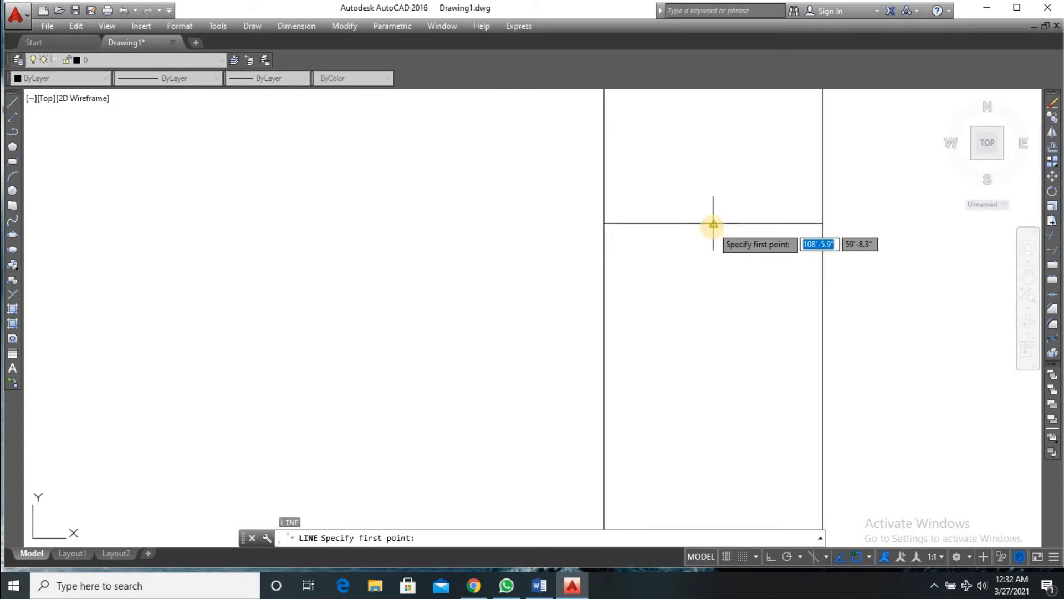
left_click(713, 223)
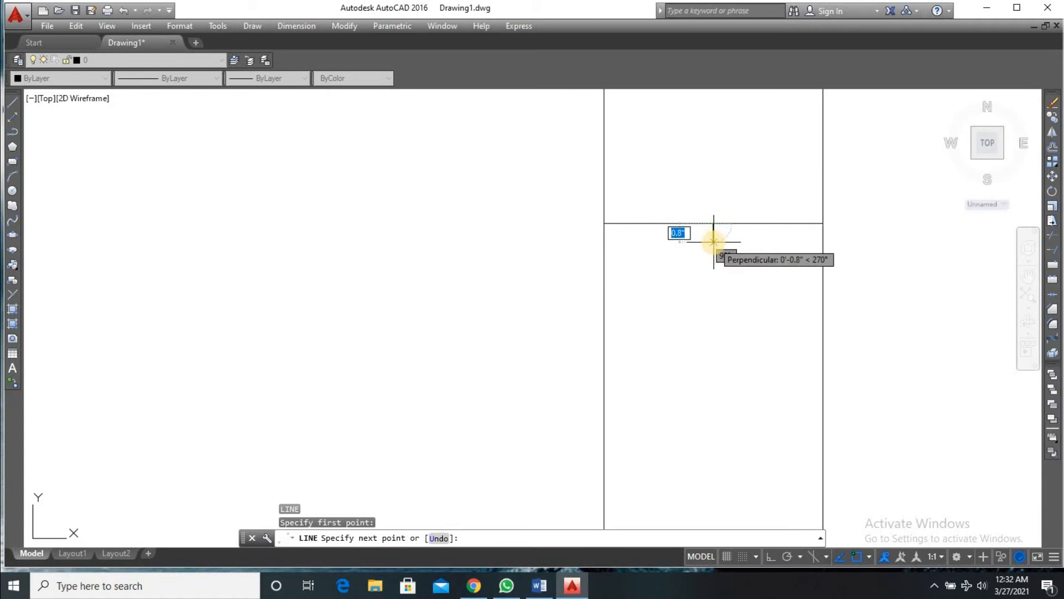
left_click(713, 241)
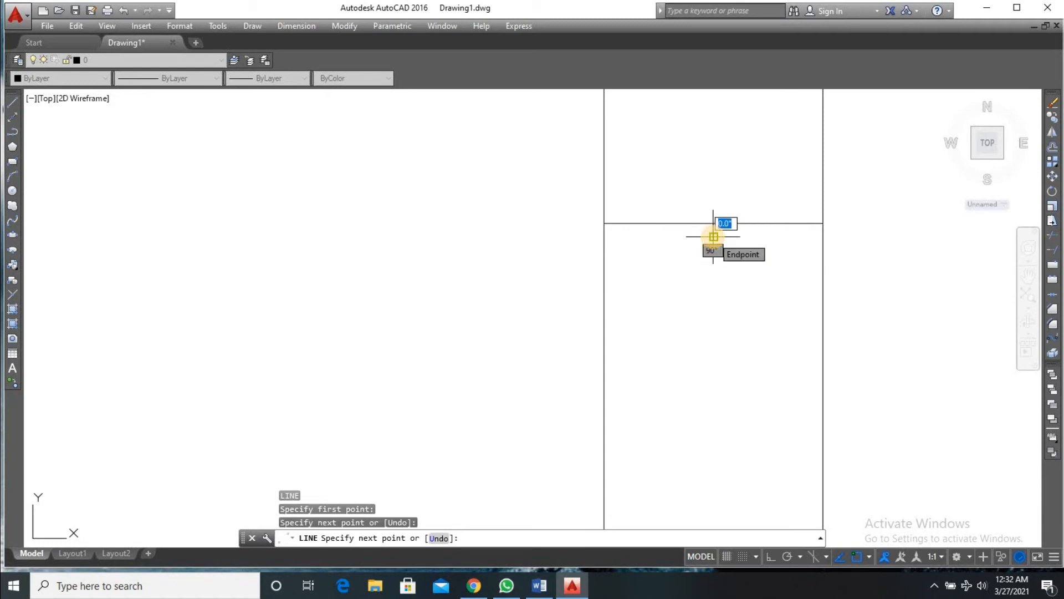
key("Return")
- Offset the short vertical line 1 inch to both its left and right sides
type("o")
key("Return")
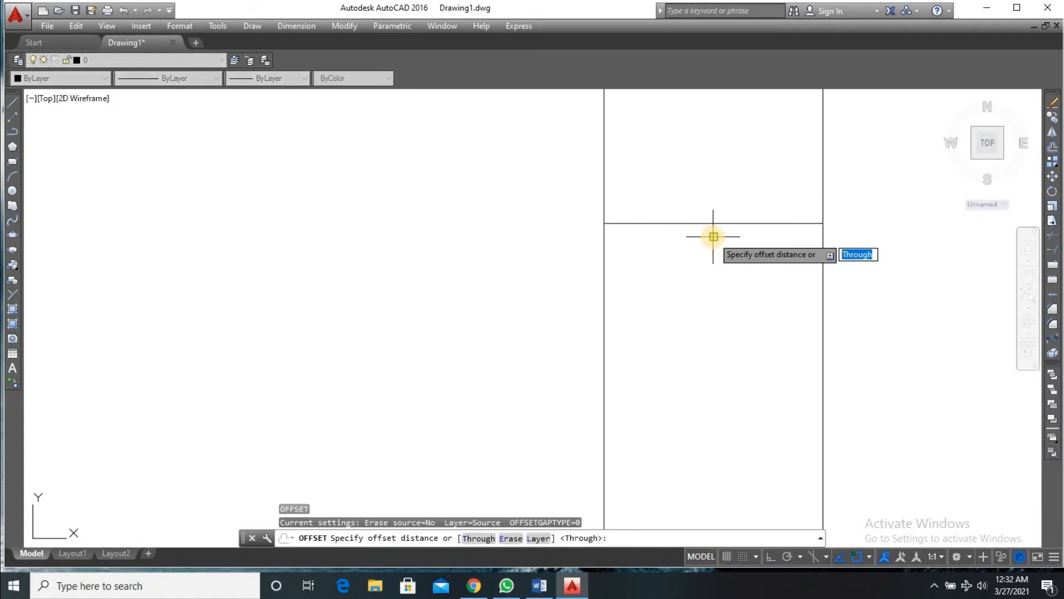
type("1")
key("Return")
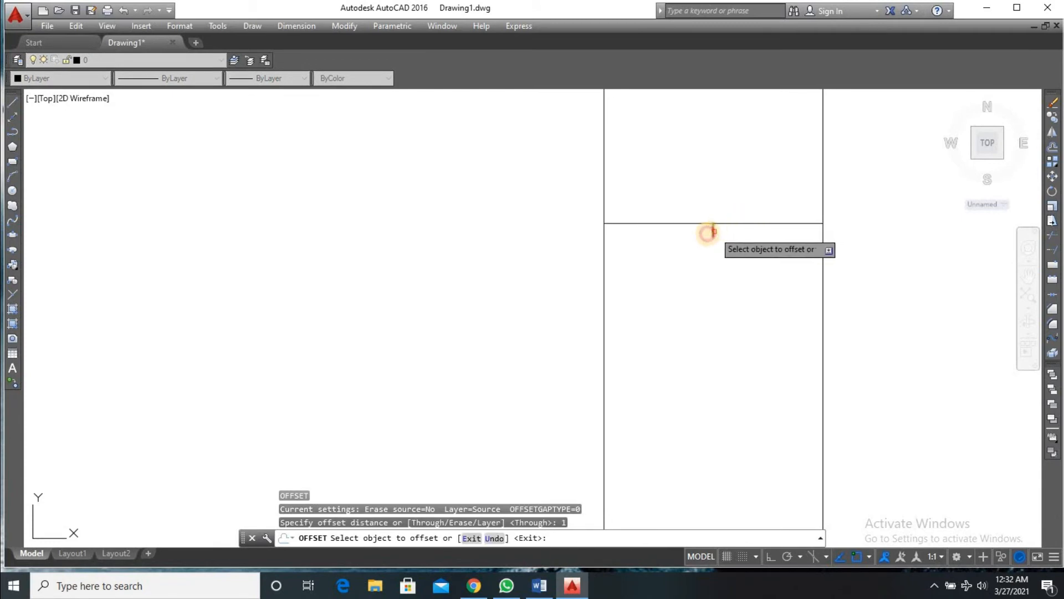
left_click(704, 224)
left_click(712, 232)
left_click(725, 231)
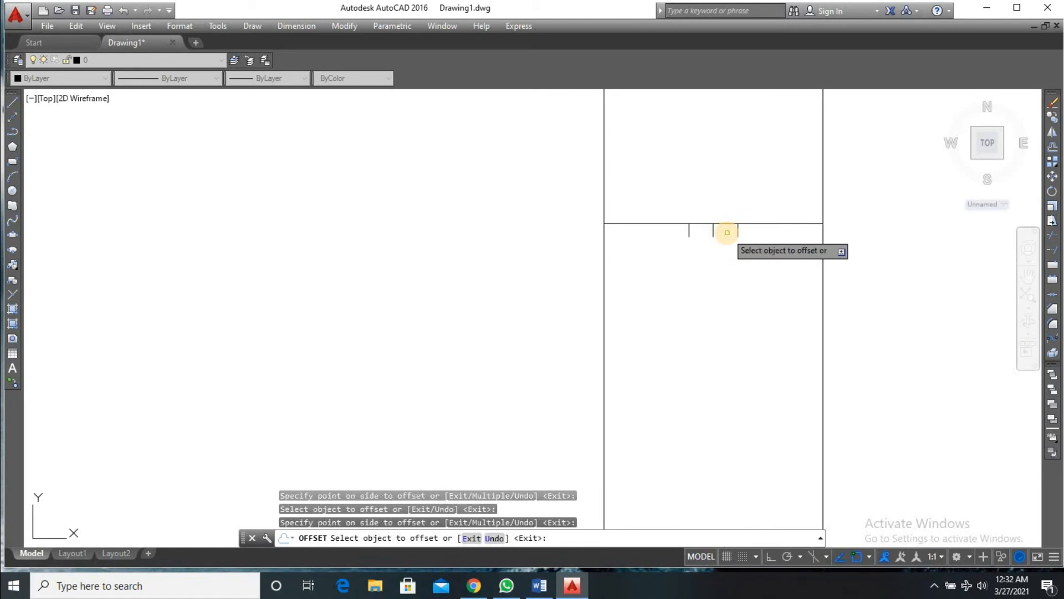
key("Return")
- Trim away both vertical wall lines below the upper jamb line to open the doorway
type("t")
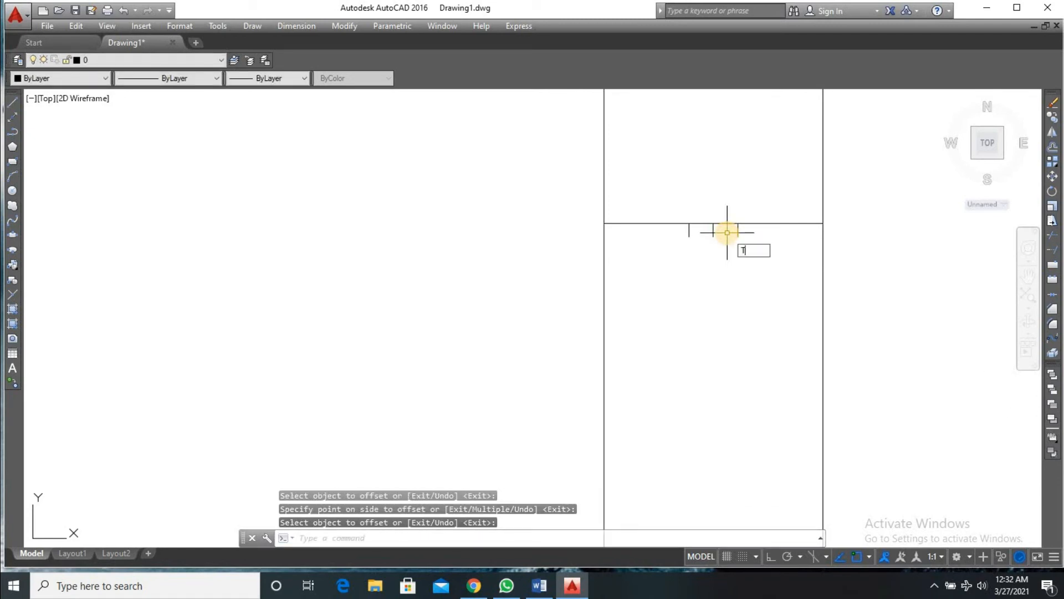
key("Return")
key("Return")
left_click(922, 338)
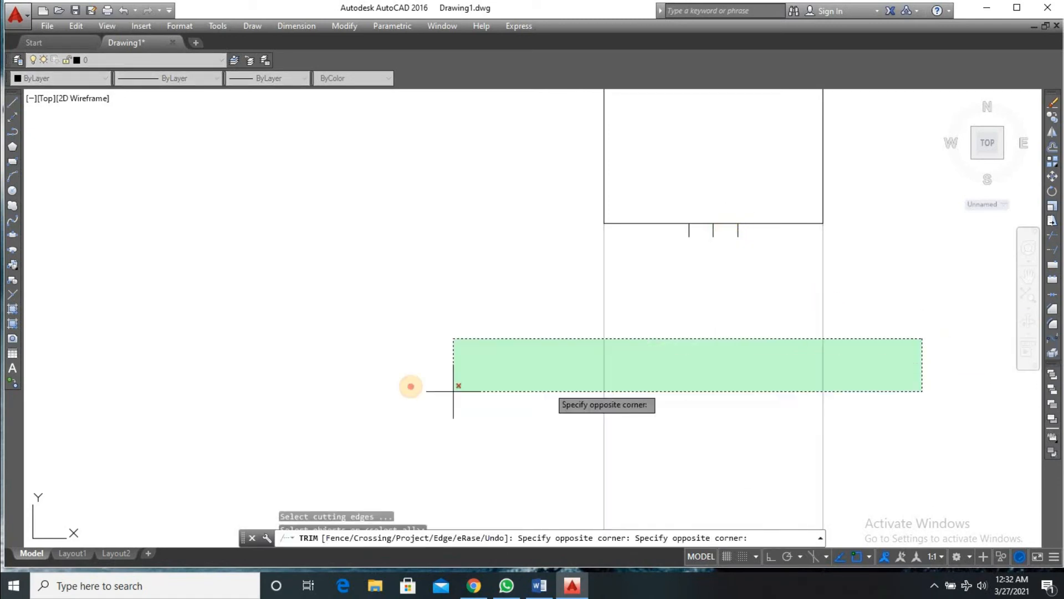
left_click(412, 388)
key("Return")
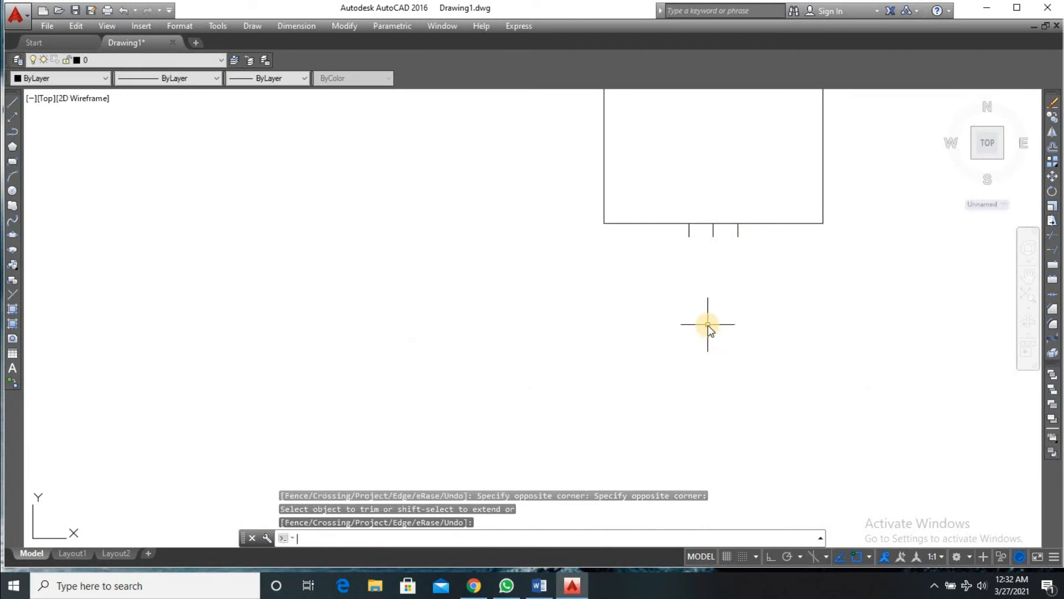
- Draw a horizontal door leaf line about 3'-9" long, rightward from the lower end of the leftmost short line
type("l")
key("Return")
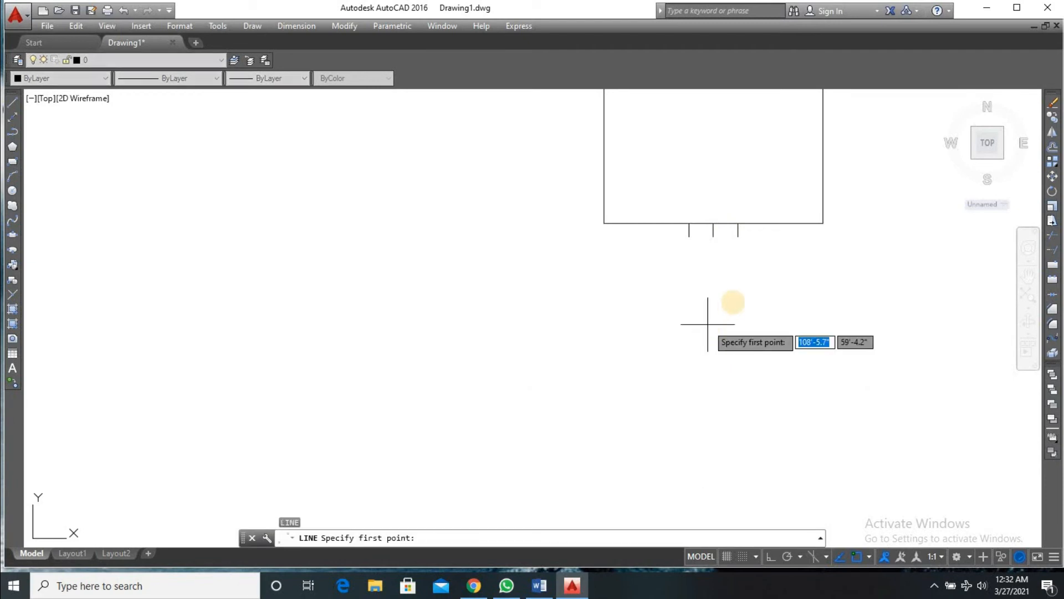
left_click(689, 237)
scroll(793, 245, "down", 5)
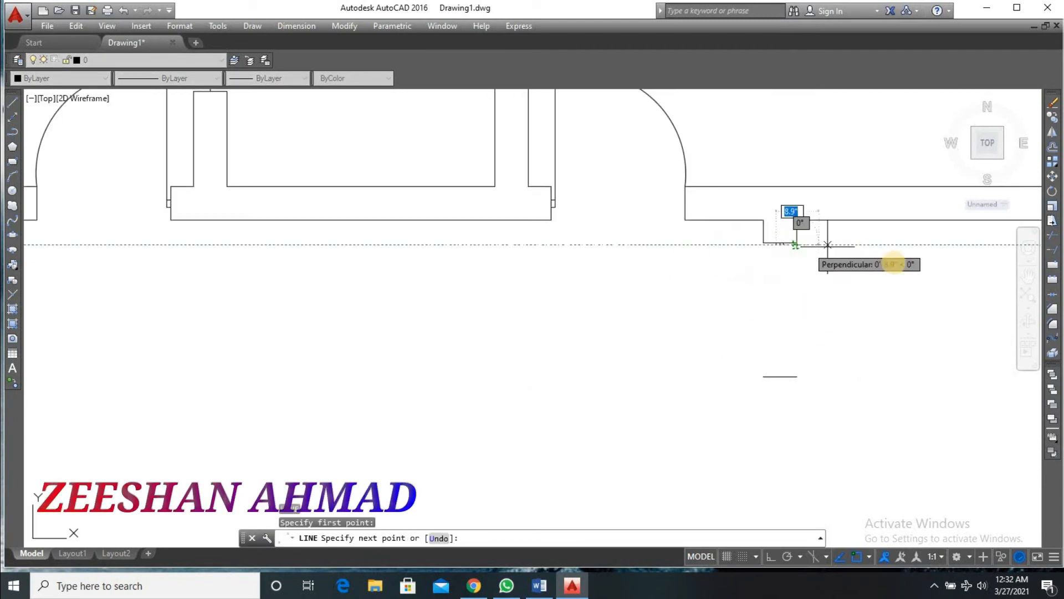
key("F8")
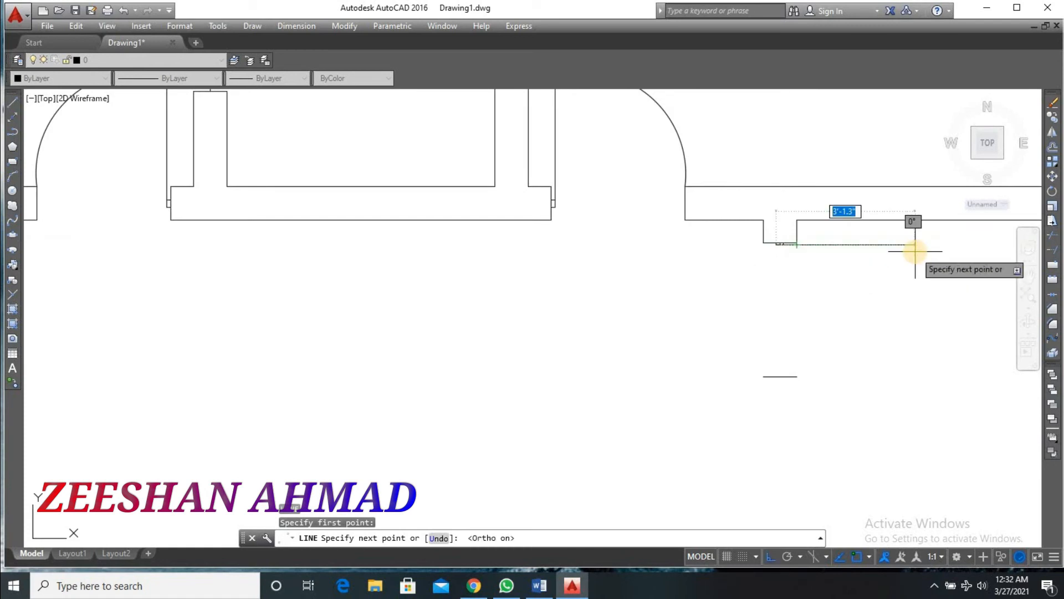
scroll(935, 262, "down", 2)
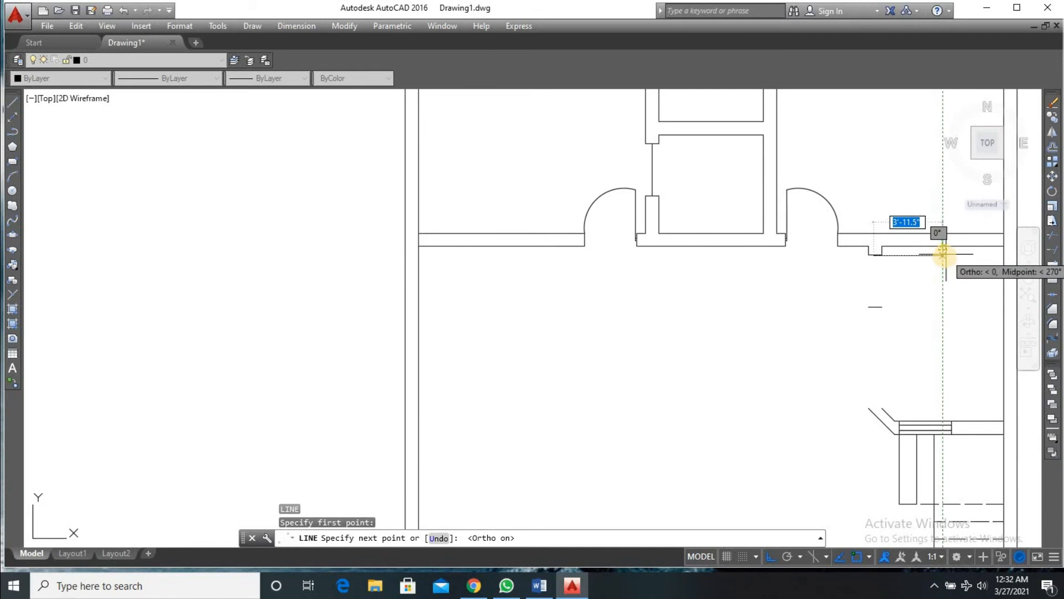
scroll(941, 254, "up", 4)
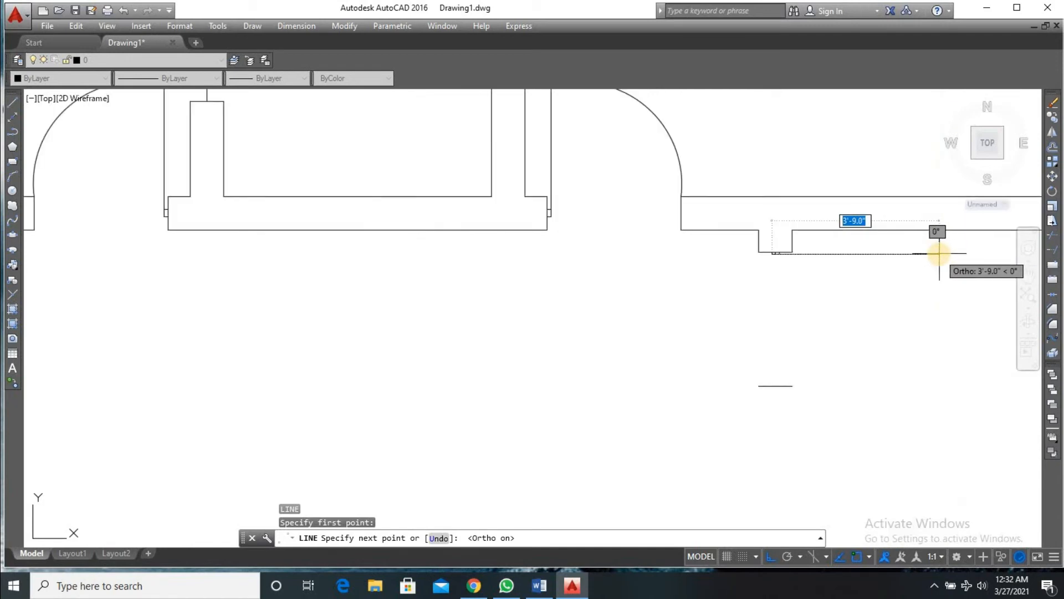
left_click(939, 253)
key("Return")
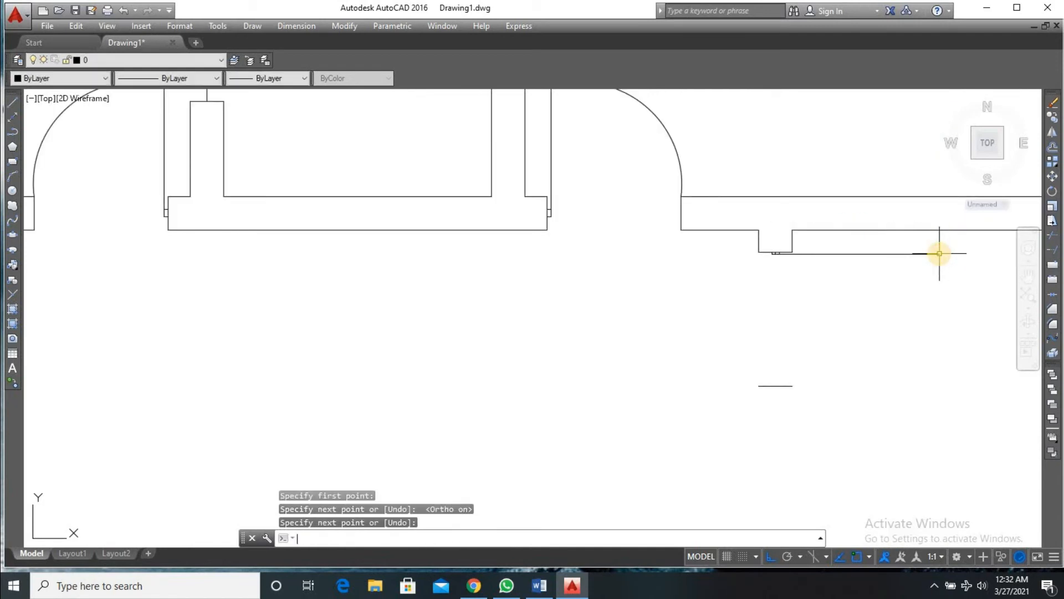
- Draw a three-point door swing arc from the leaf's free end to the right end of the lower jamb line
type("ARC")
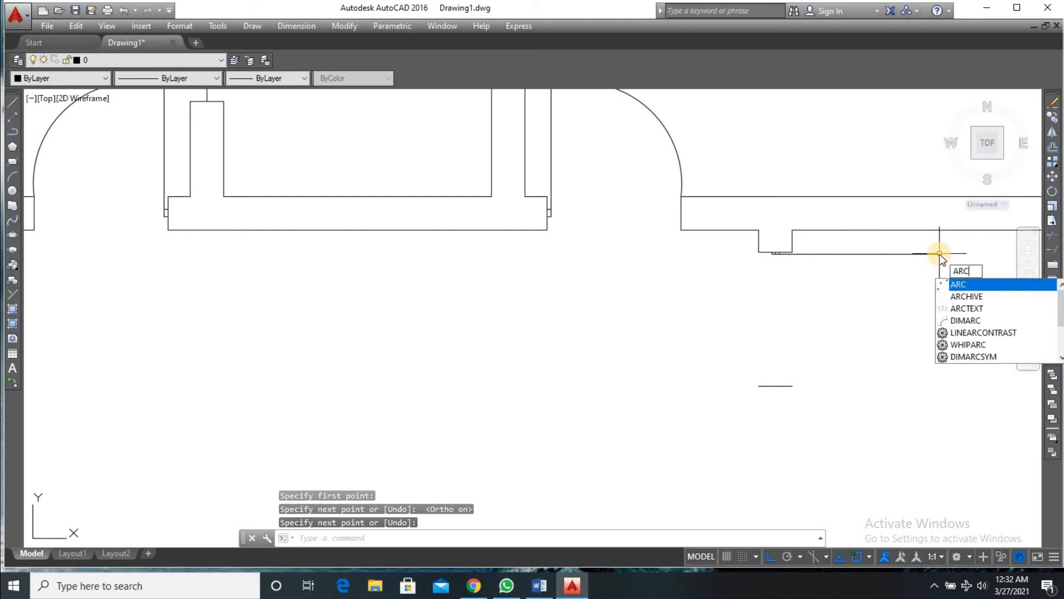
key("Return")
left_click(939, 253)
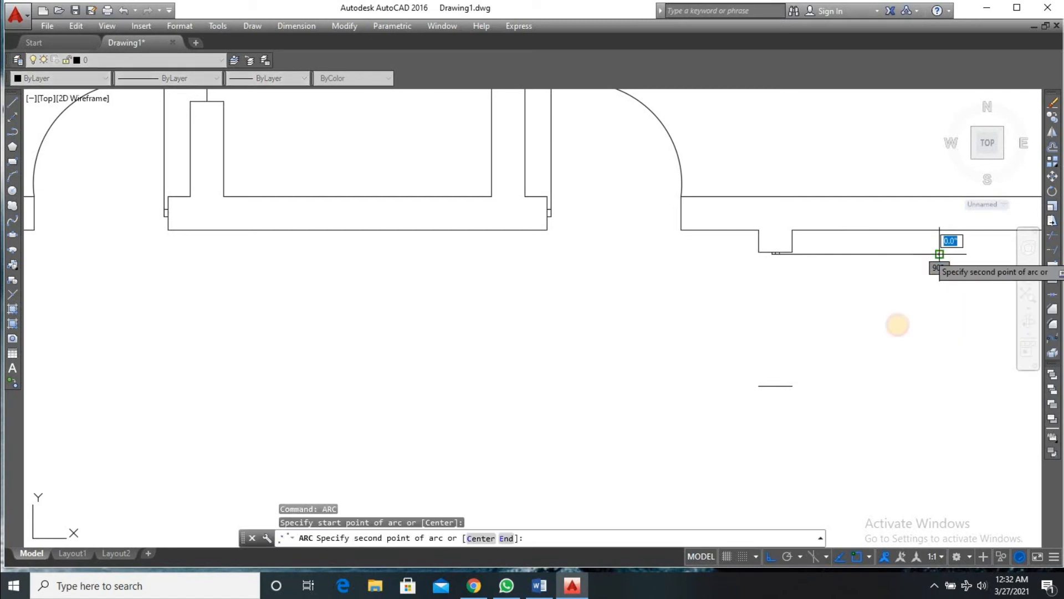
key("F8")
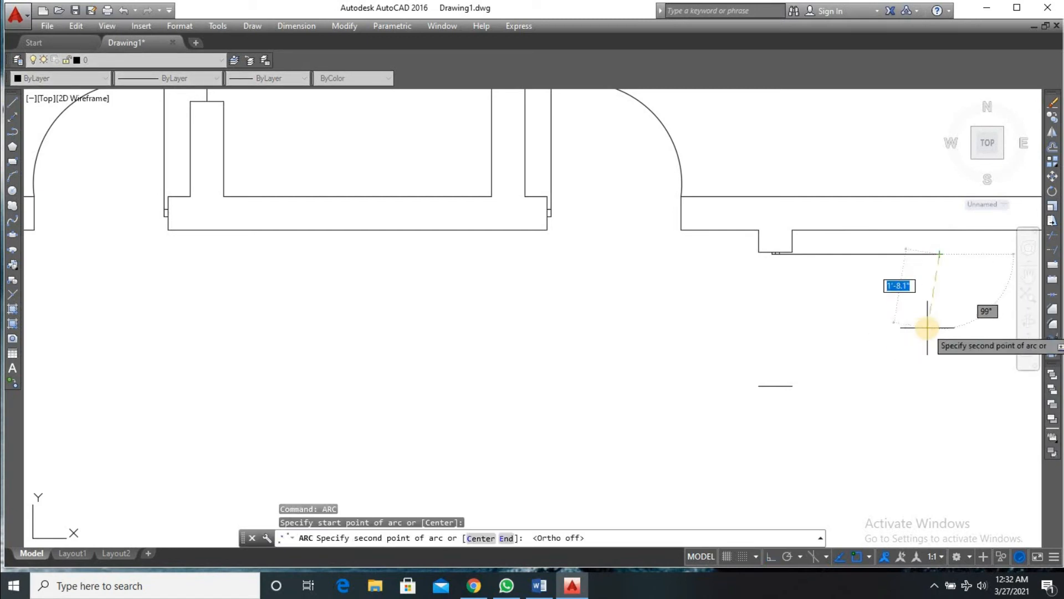
left_click(927, 327)
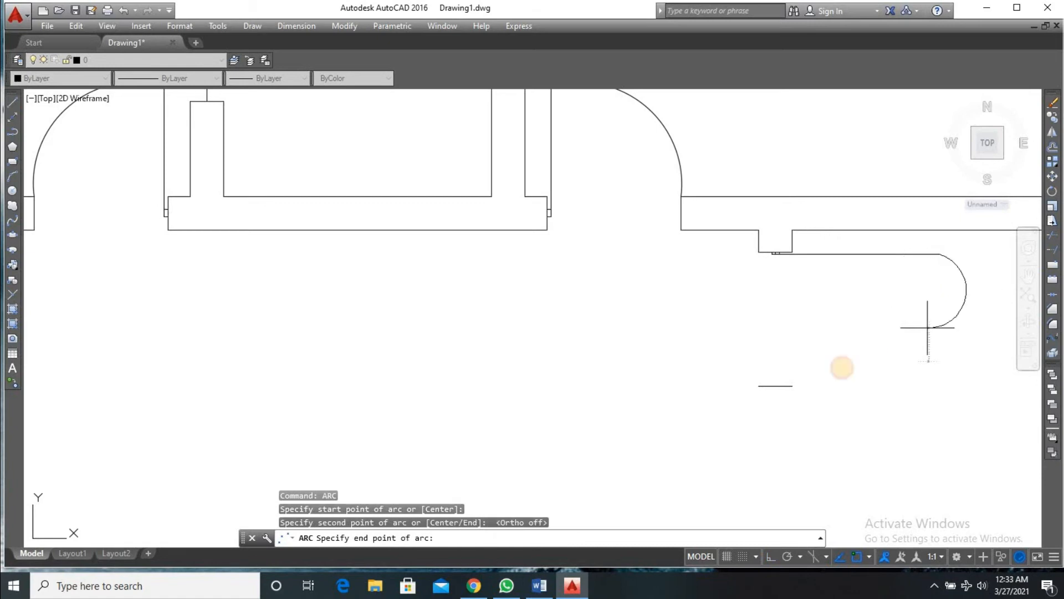
left_click(792, 386)
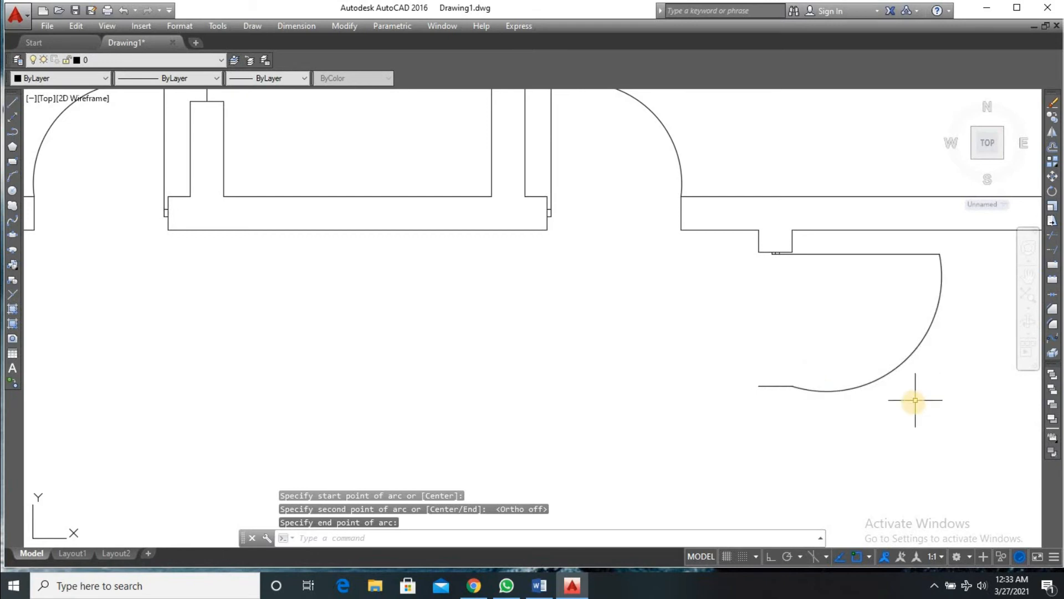
- Redraw both vertical wall lines between the ends of the lower jamb line and the open corners of the chamfered wall
scroll(914, 399, "down", 3)
scroll(865, 510, "up", 2)
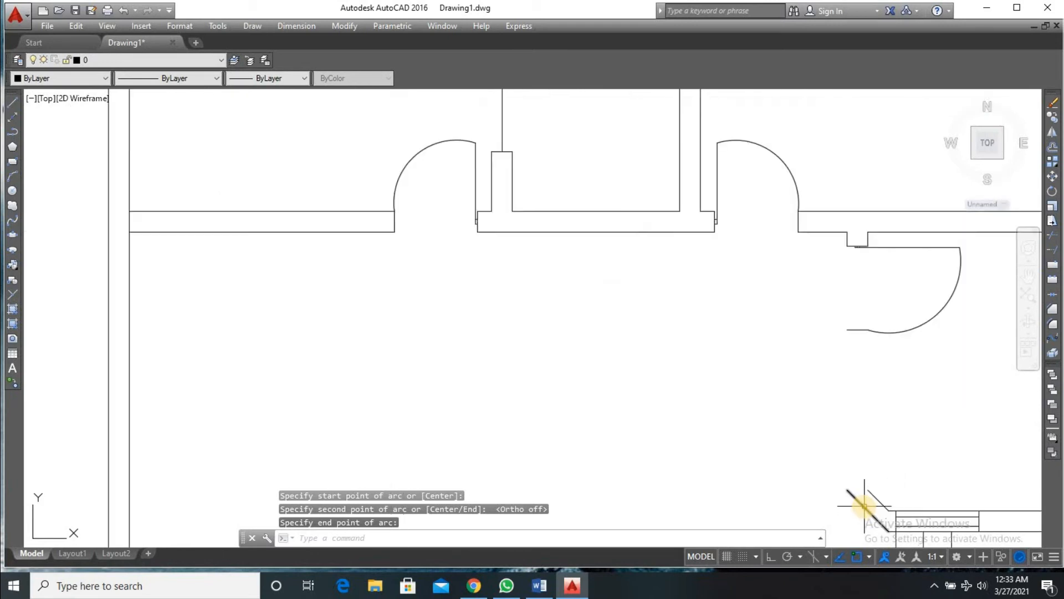
type("l")
key("Return")
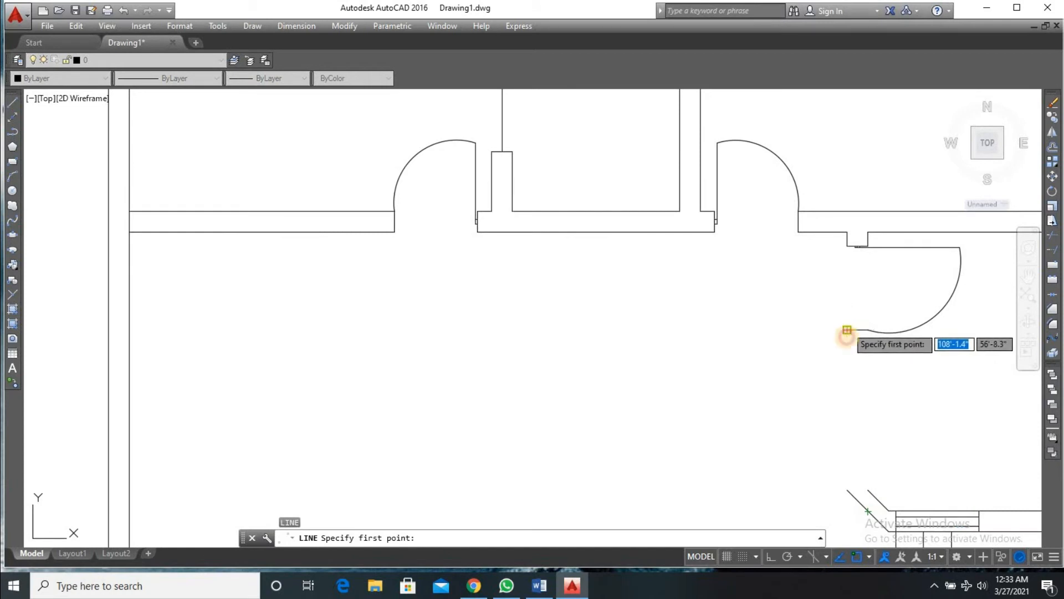
left_click(847, 329)
left_click(846, 490)
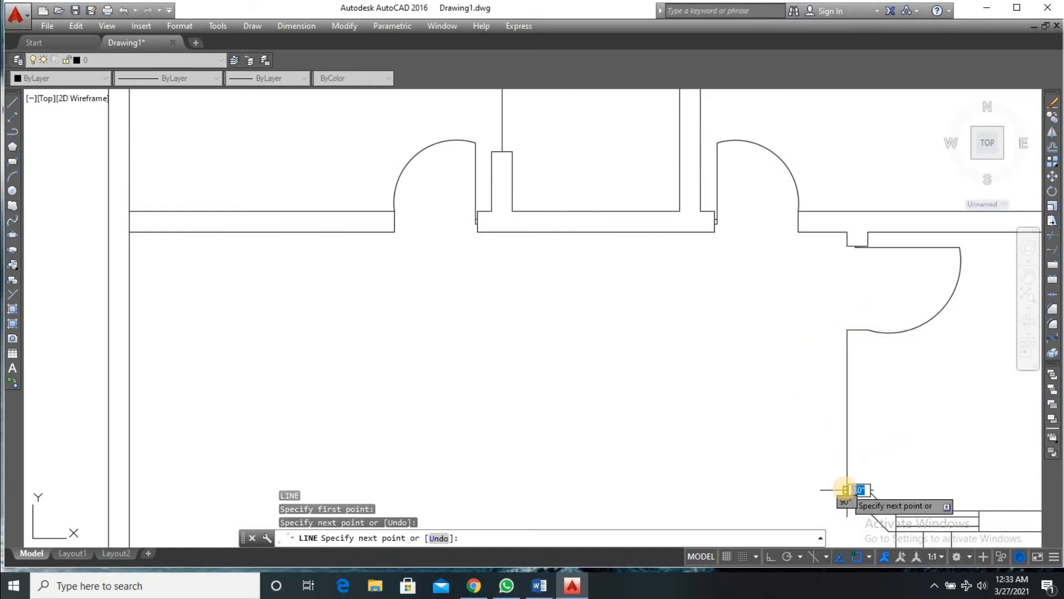
key("Return")
key("Return")
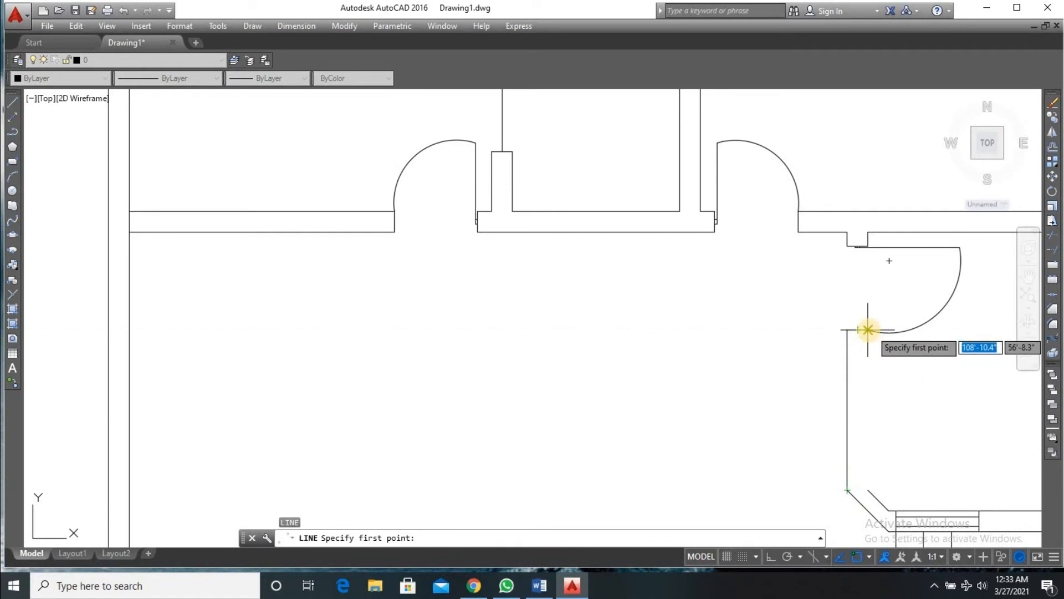
left_click(868, 490)
left_click(868, 330)
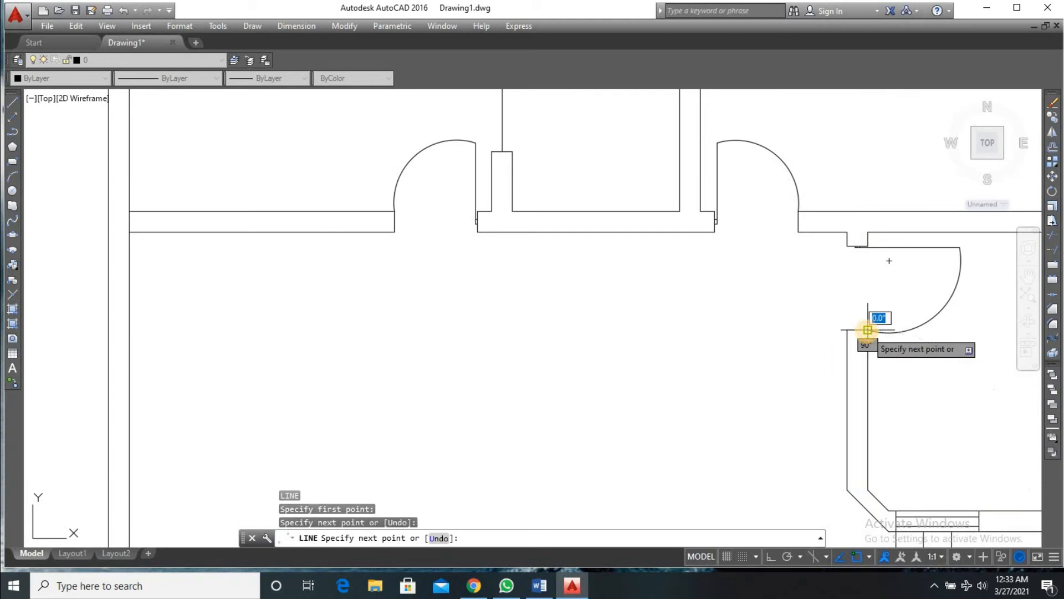
key("Return")
- Offset the lower horizontal wall's upper line 12 feet upward, and offset the resulting line 9 inches upward to form a wall
scroll(794, 375, "down", 8)
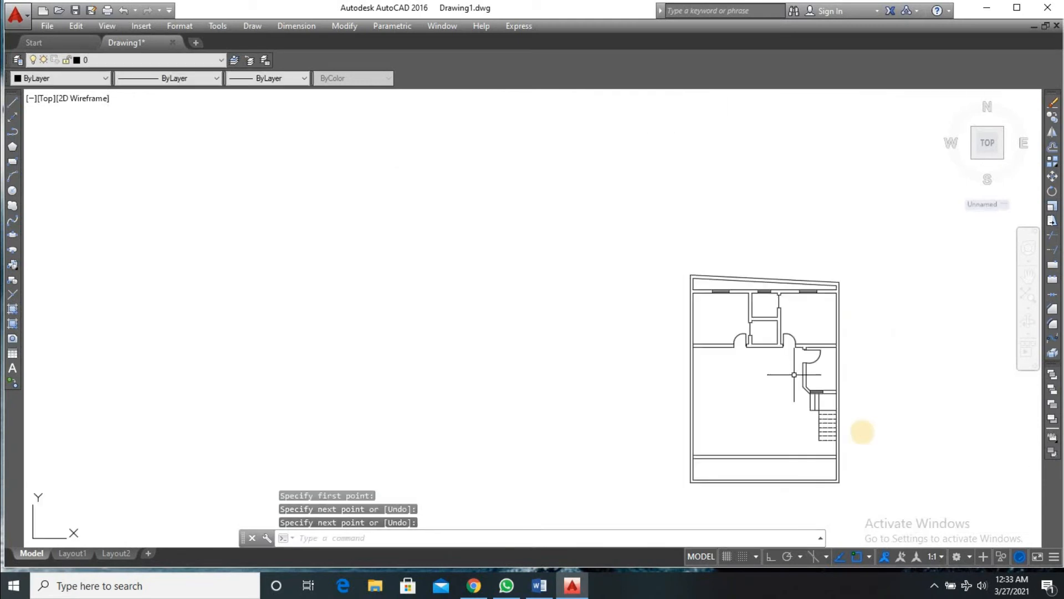
scroll(820, 387, "up", 4)
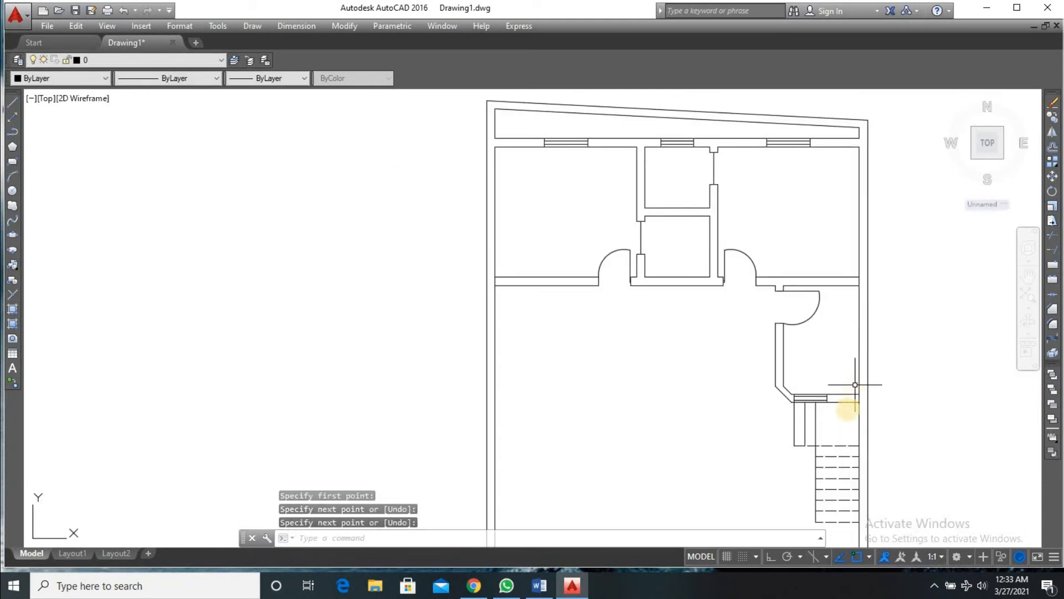
scroll(757, 435, "down", 3)
scroll(717, 477, "up", 1)
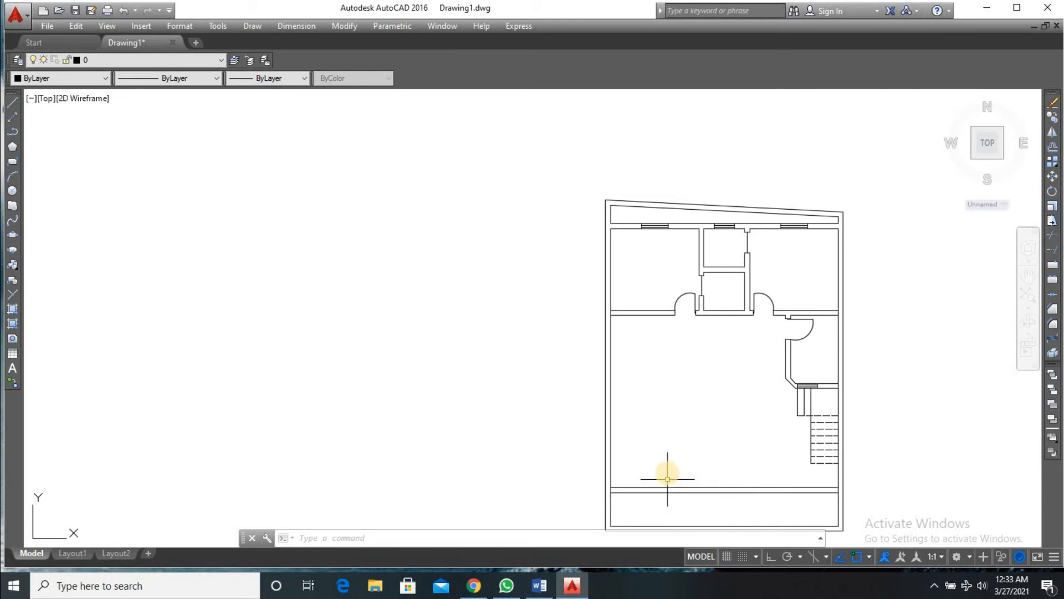
type("o")
key("Return")
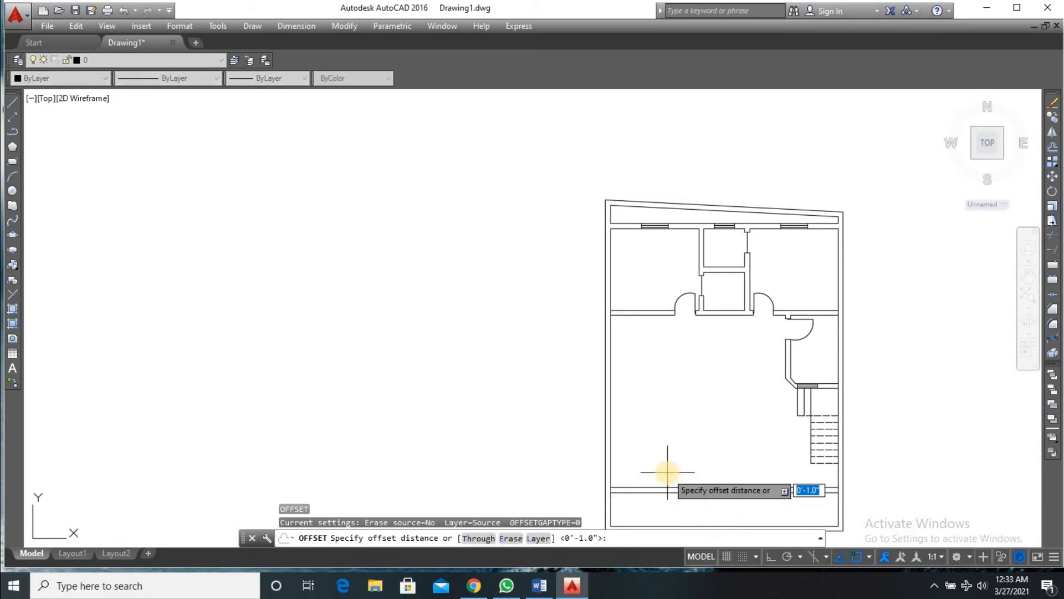
type("12")
key("Return")
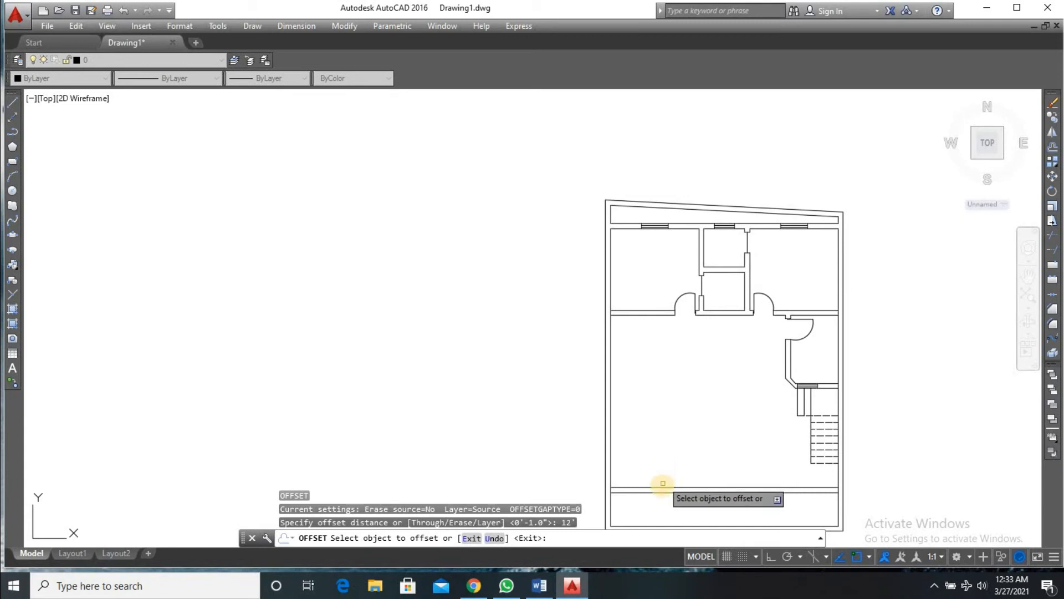
left_click(663, 488)
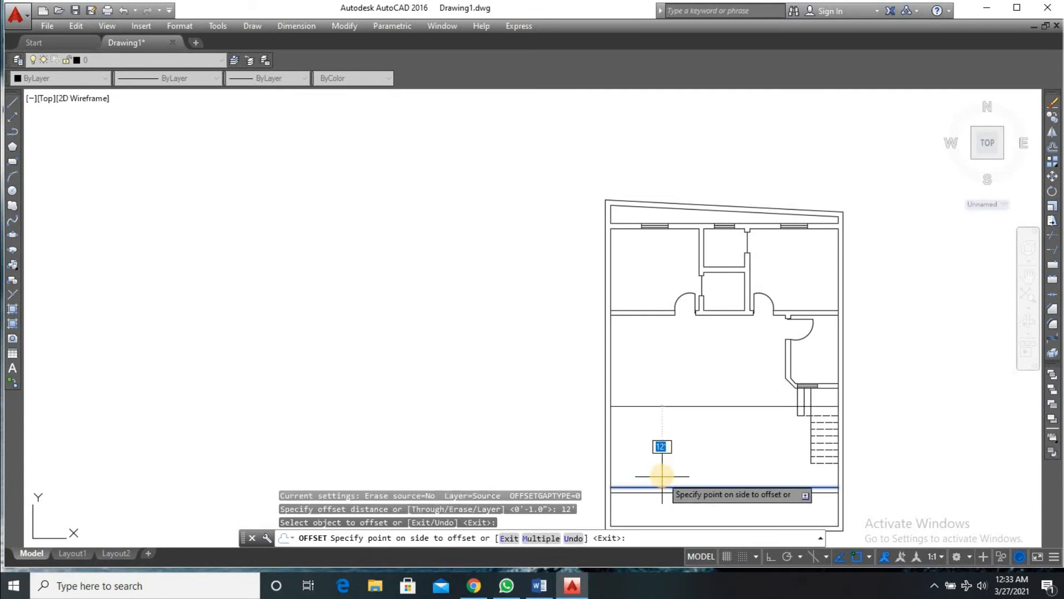
left_click(662, 475)
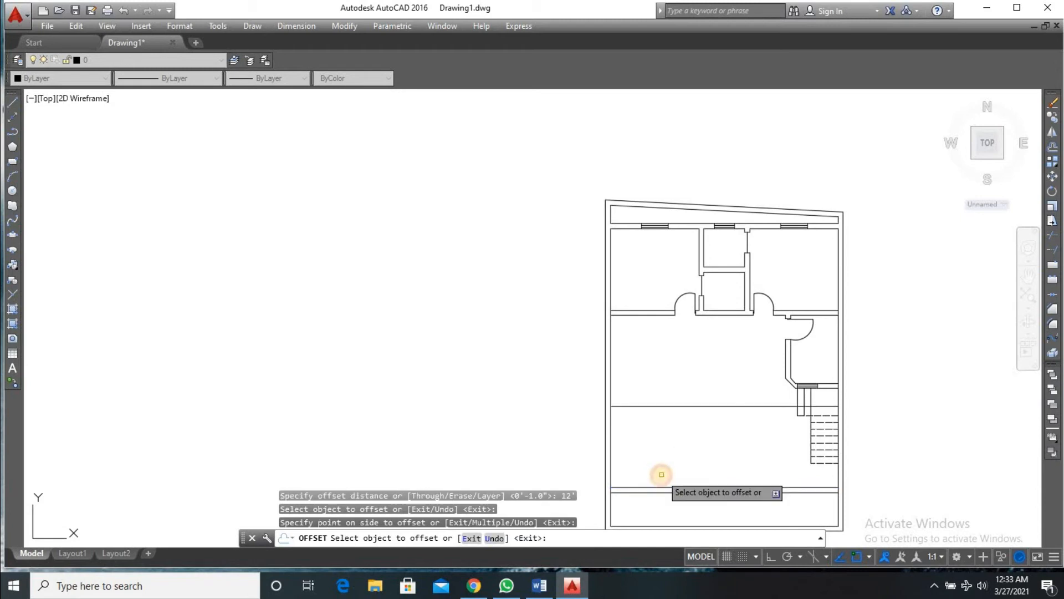
left_click(650, 406)
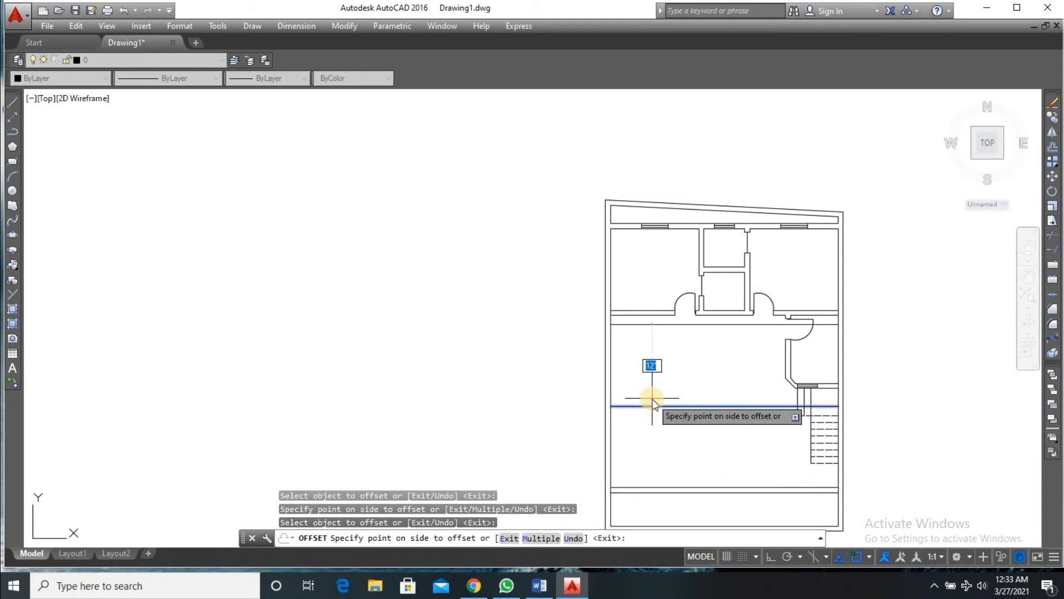
left_click(652, 397)
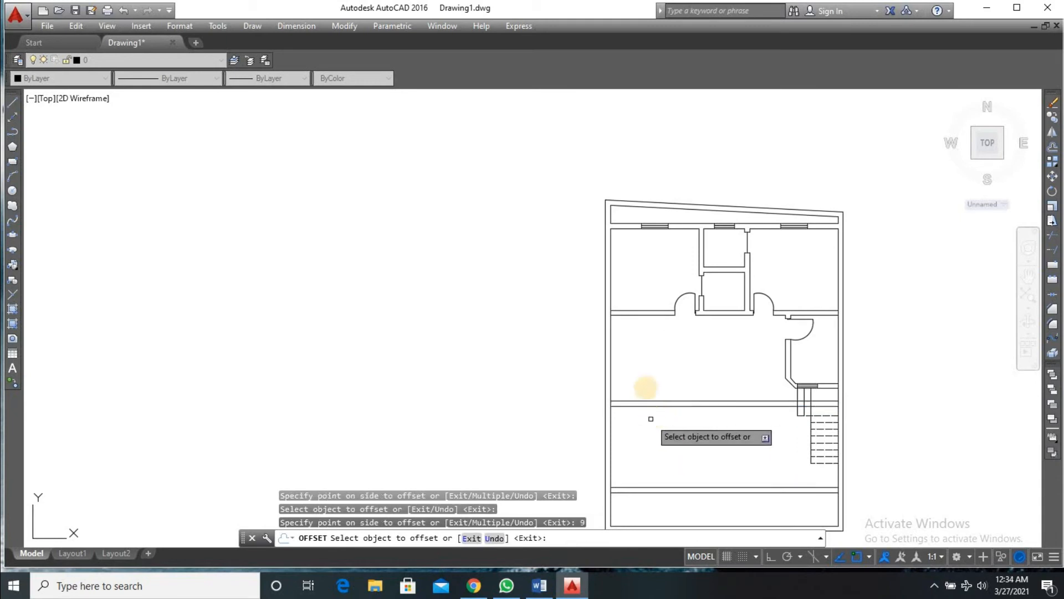
- Offset the left exterior wall's inner line 11'7.5" rightward, and offset the resulting line 9 inches rightward to form a vertical wall
left_click(611, 449)
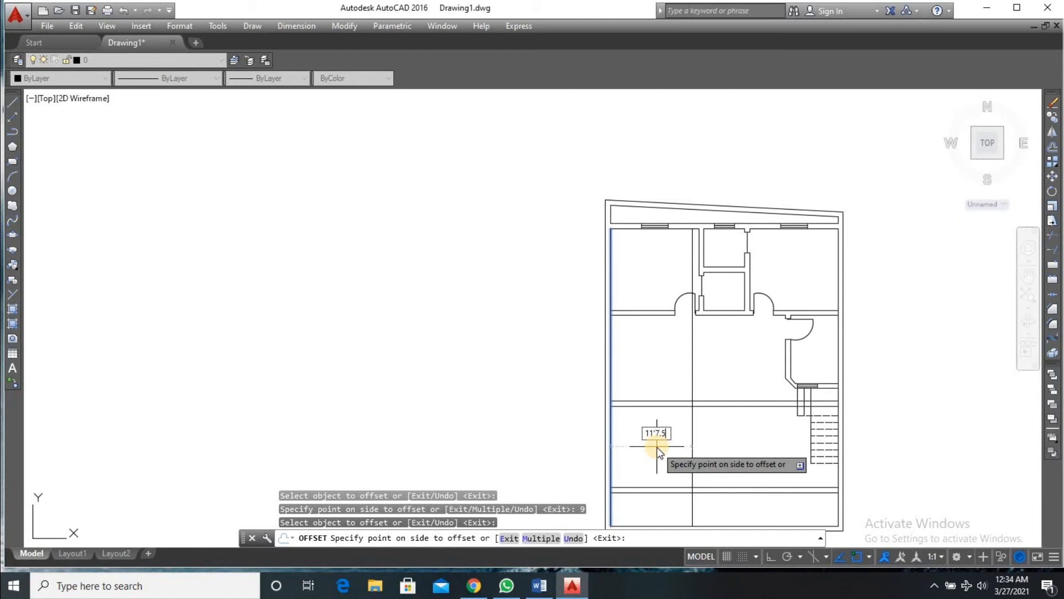
key("Return")
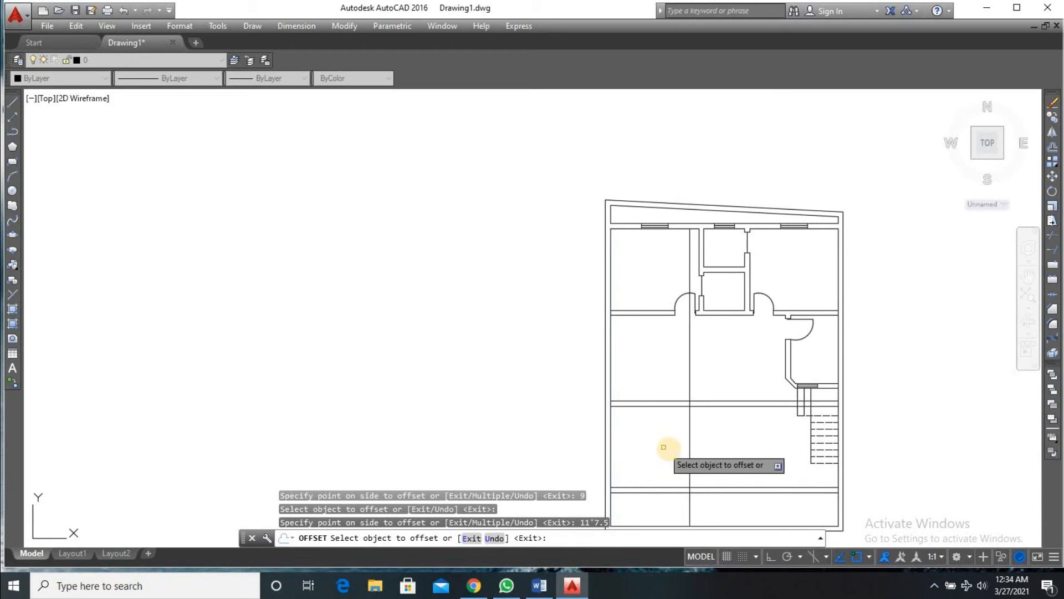
left_click(690, 441)
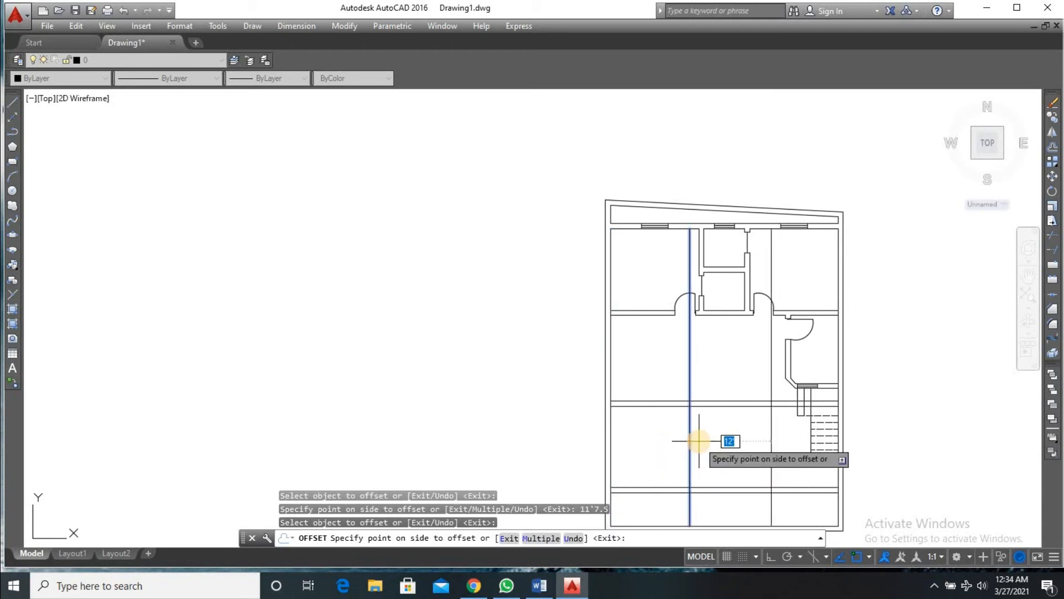
type("9")
key("Return")
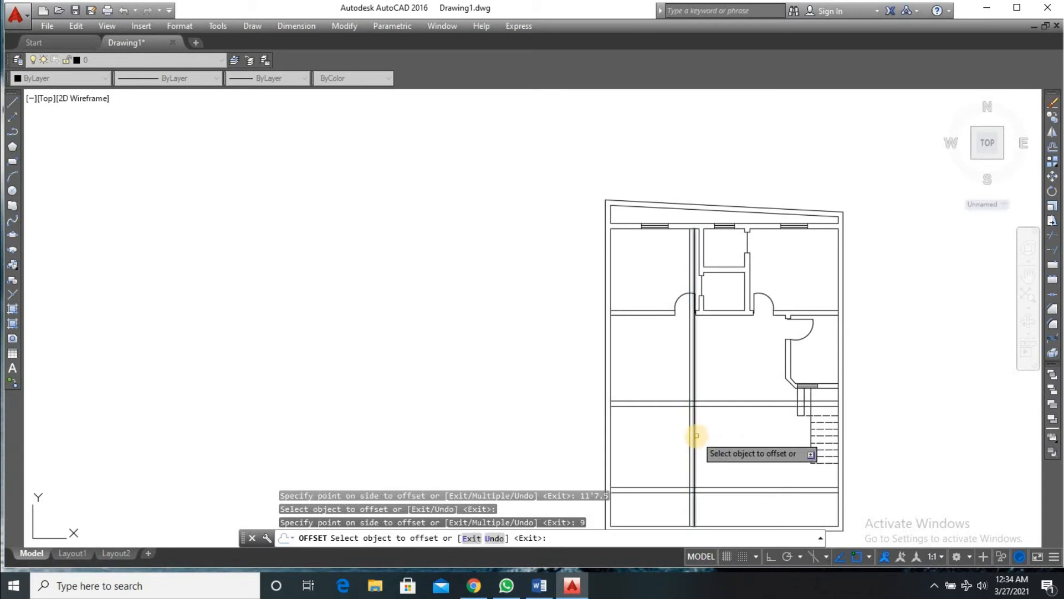
- Offset the new wall's right line 11'3" rightward, and offset the resulting line 9 inches rightward to form a second vertical wall
left_click(694, 435)
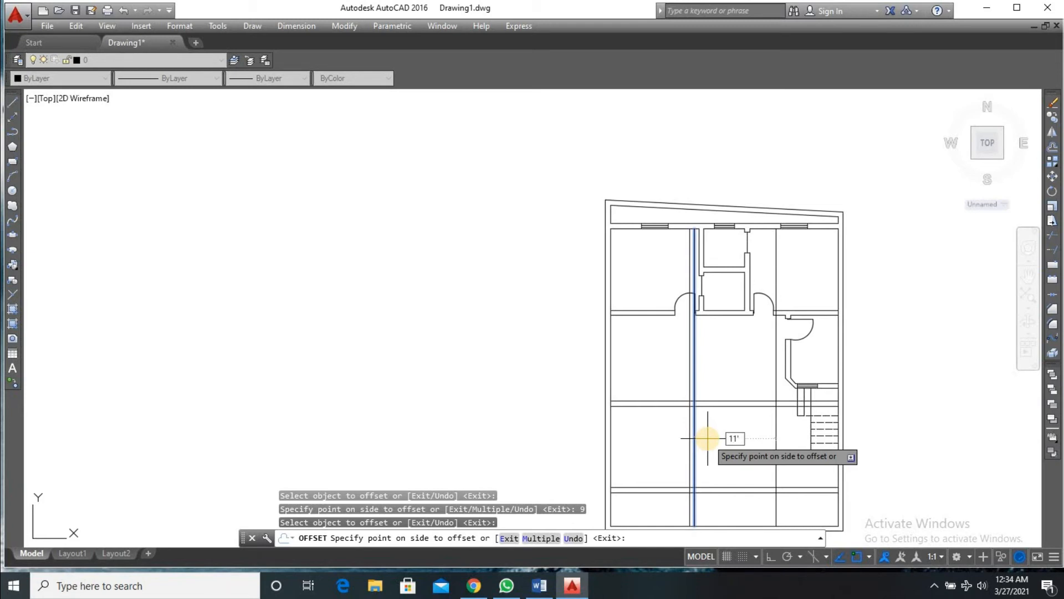
type("11'3")
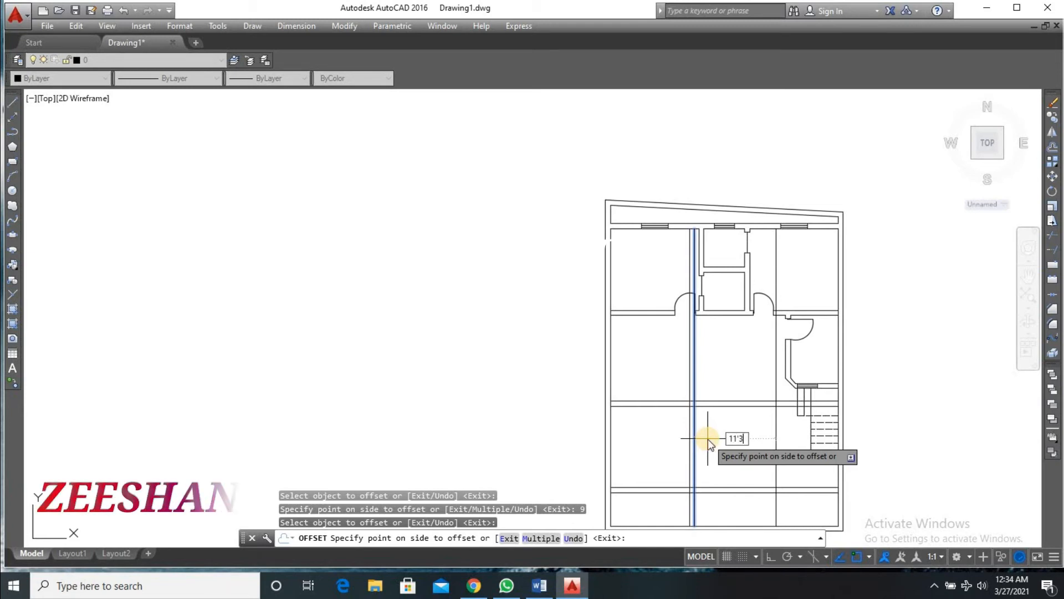
key("Return")
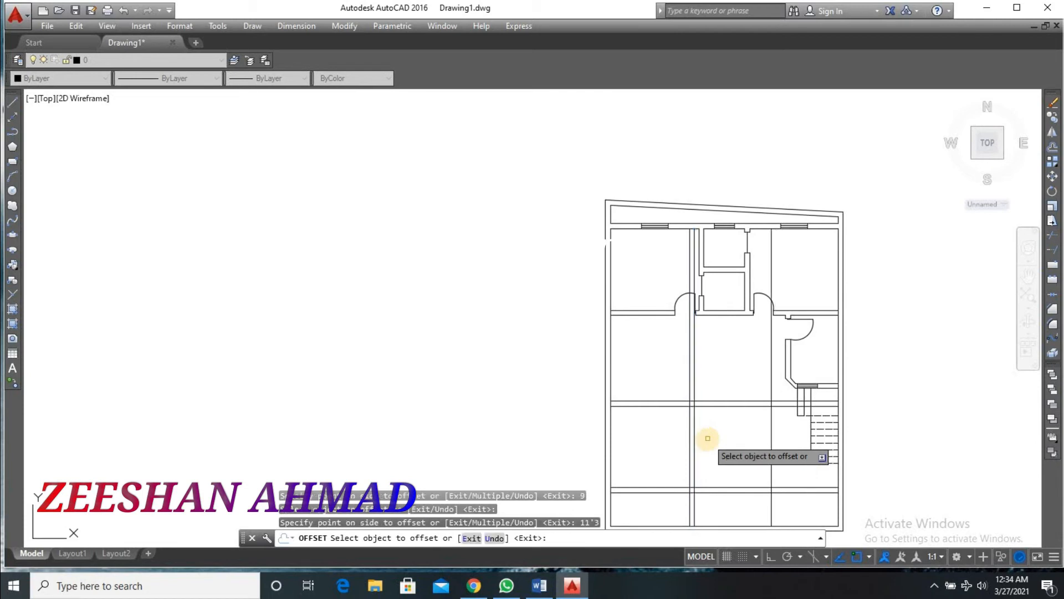
left_click(770, 417)
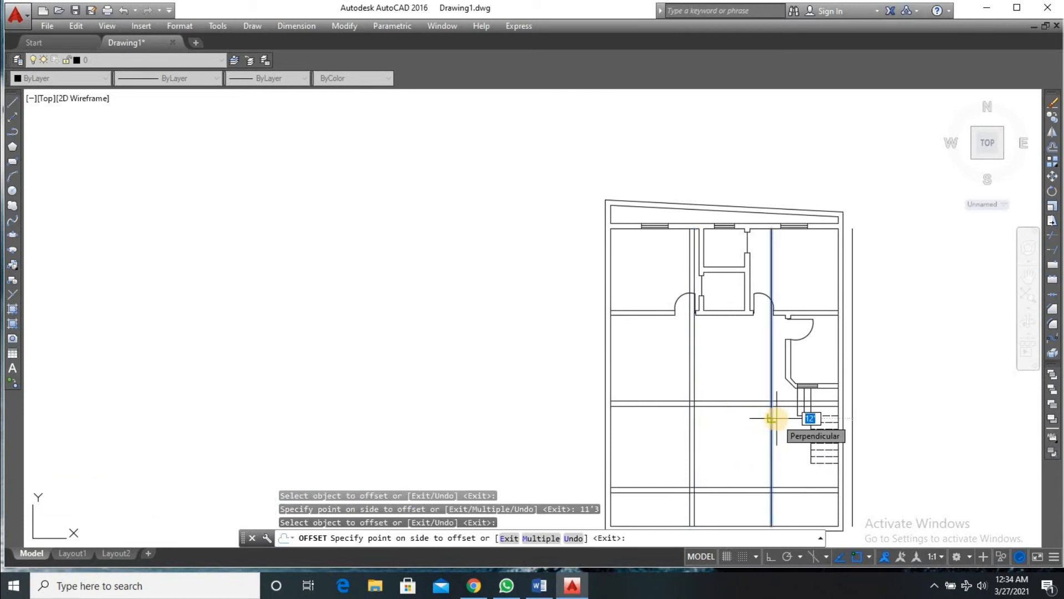
key("Return")
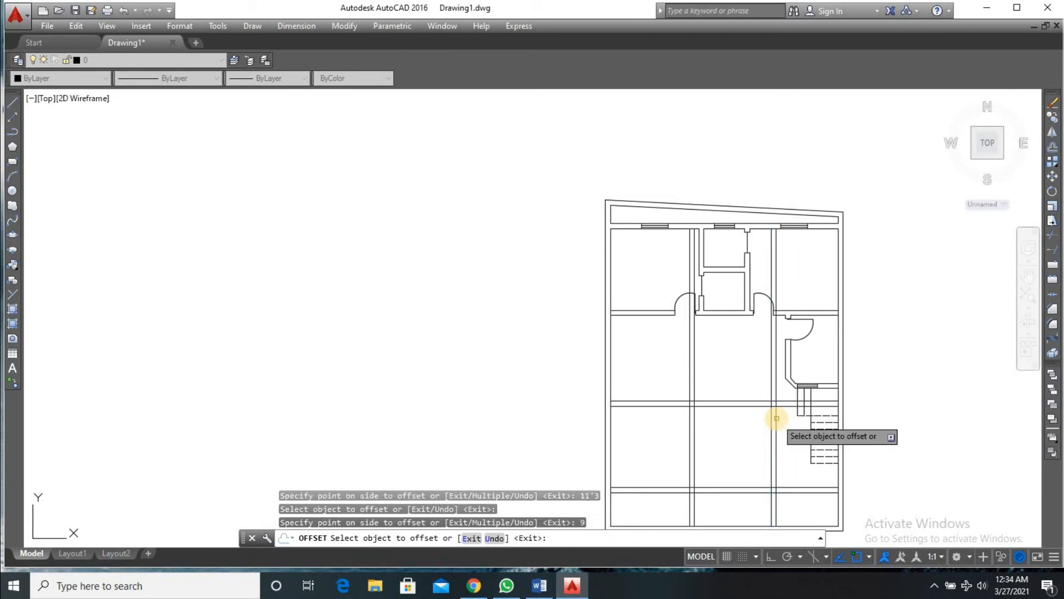
key("Return")
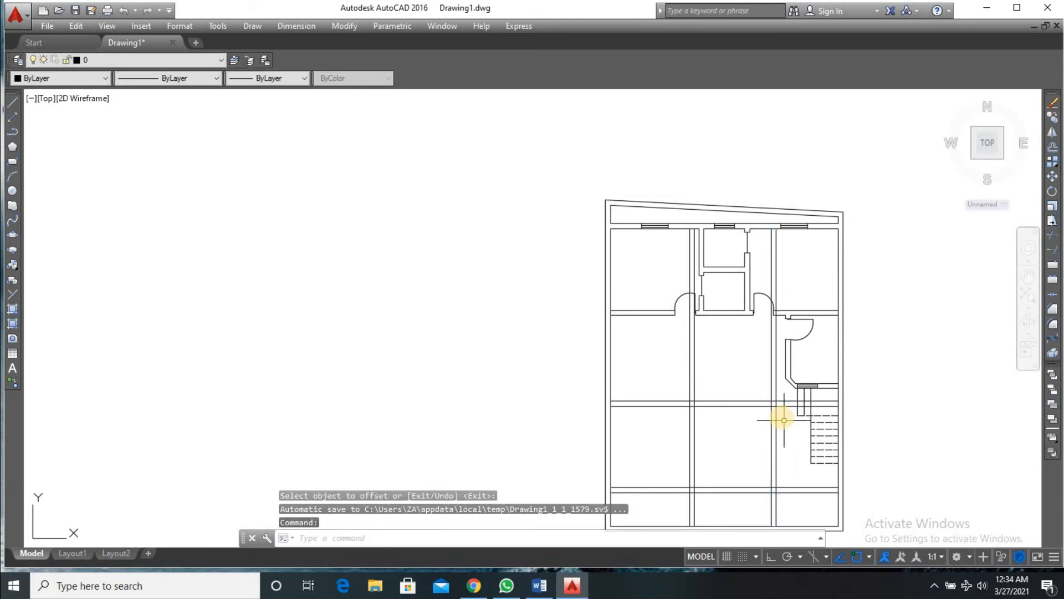
- Trim the overlapping line pieces where the two new vertical walls cross the new horizontal wall, keeping its upper line and the second wall's right line continuous
scroll(777, 407, "up", 5)
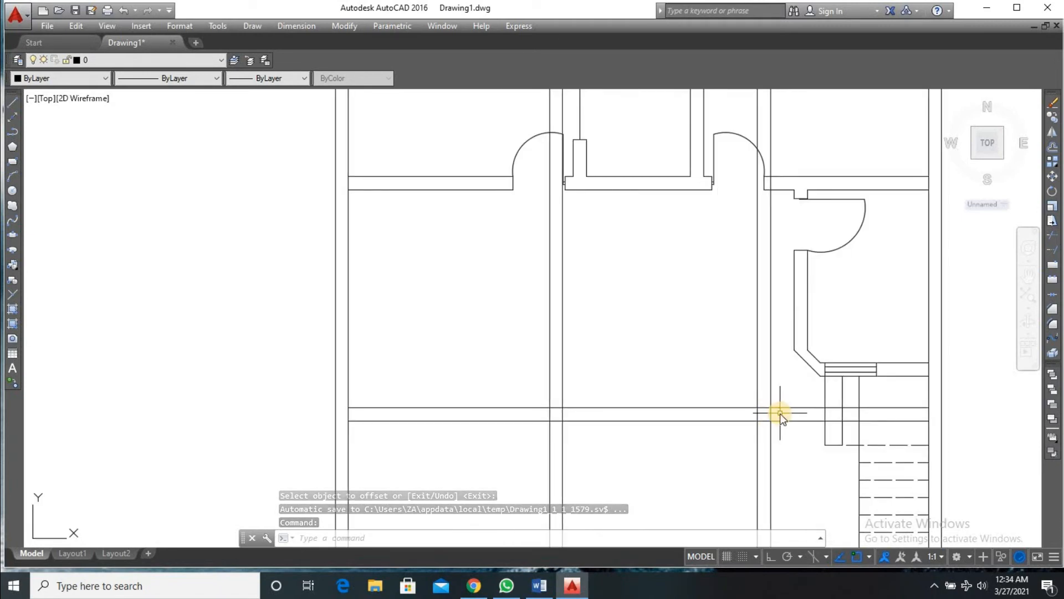
type("tr")
key("Return")
key("Return")
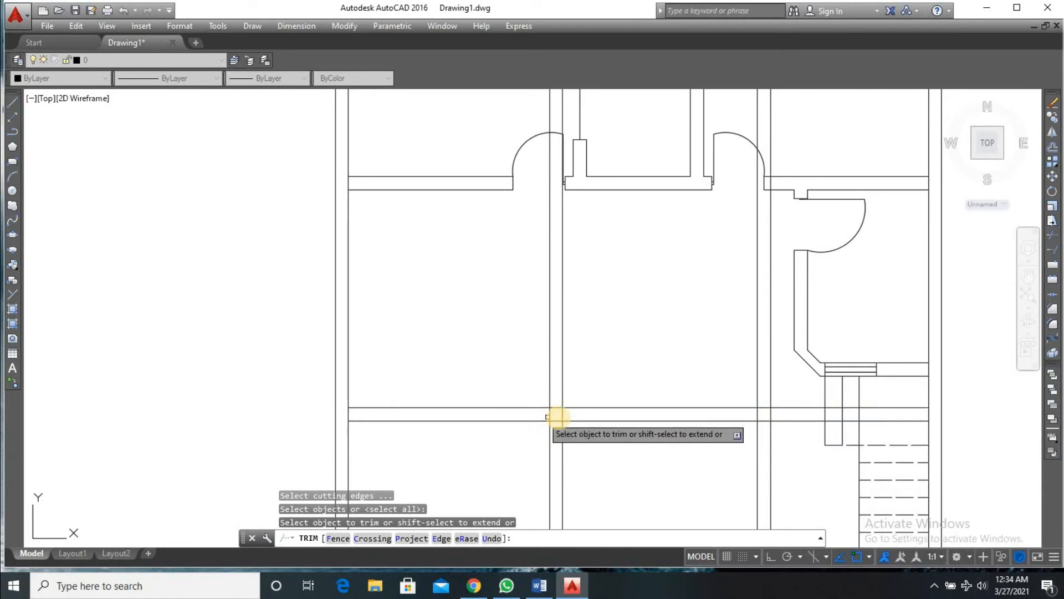
left_click(572, 413)
left_click(539, 416)
left_click(541, 414)
left_click(558, 417)
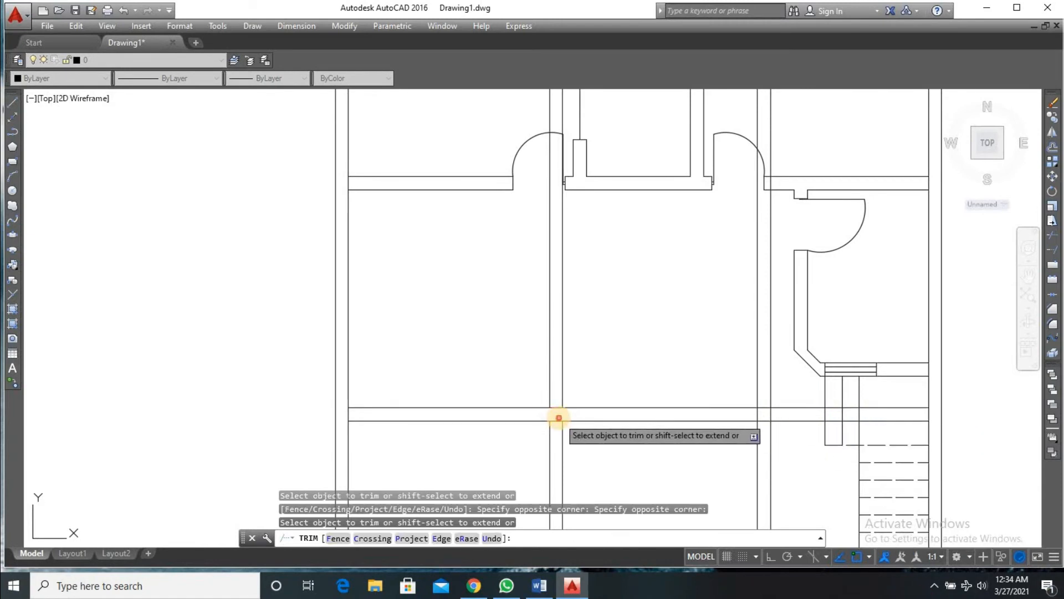
left_click(556, 427)
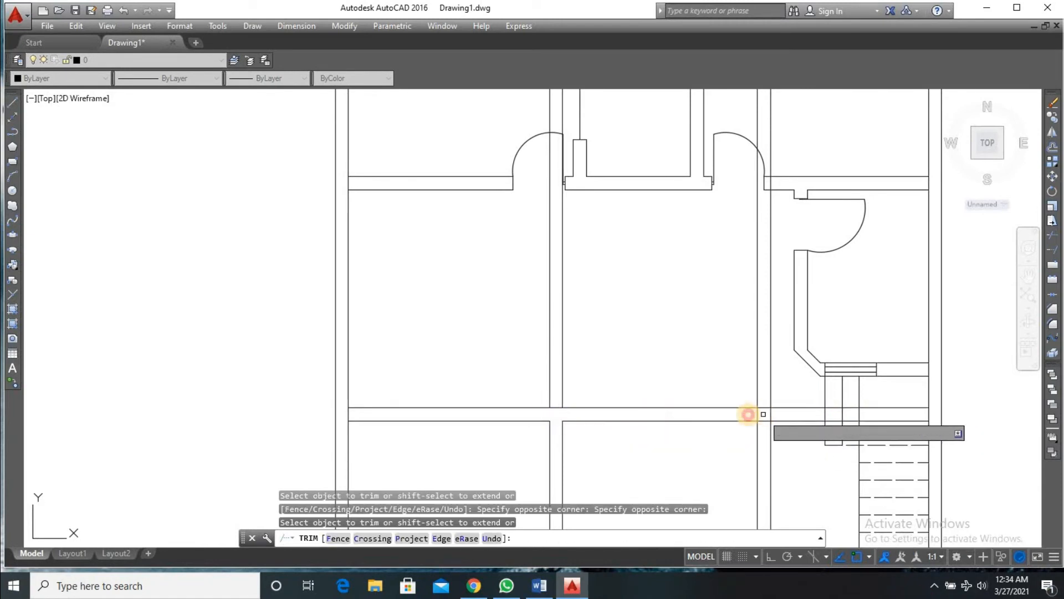
left_click(751, 413)
left_click(763, 418)
left_click(764, 415)
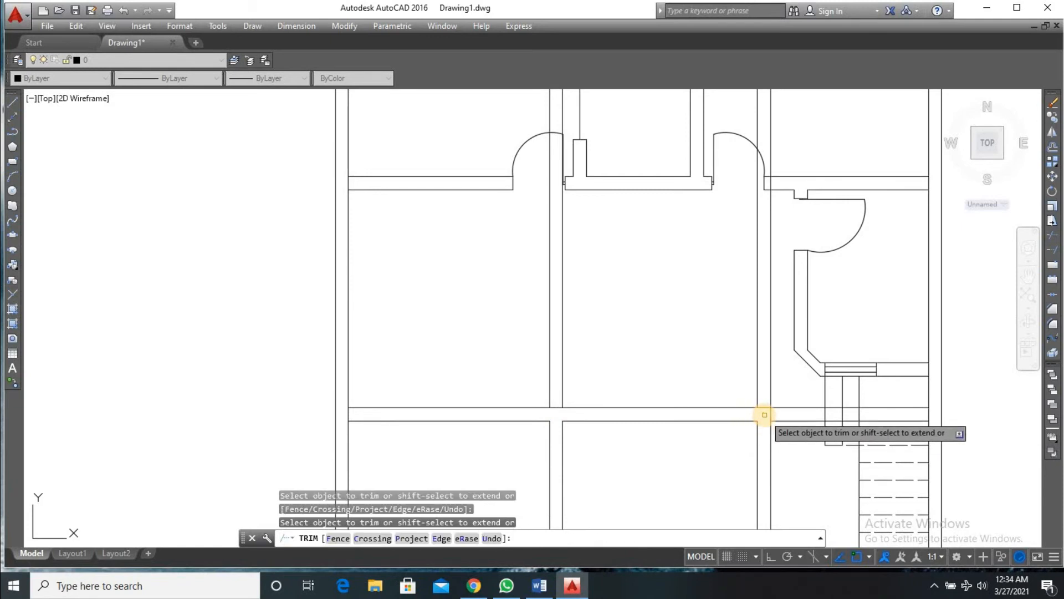
key("Return")
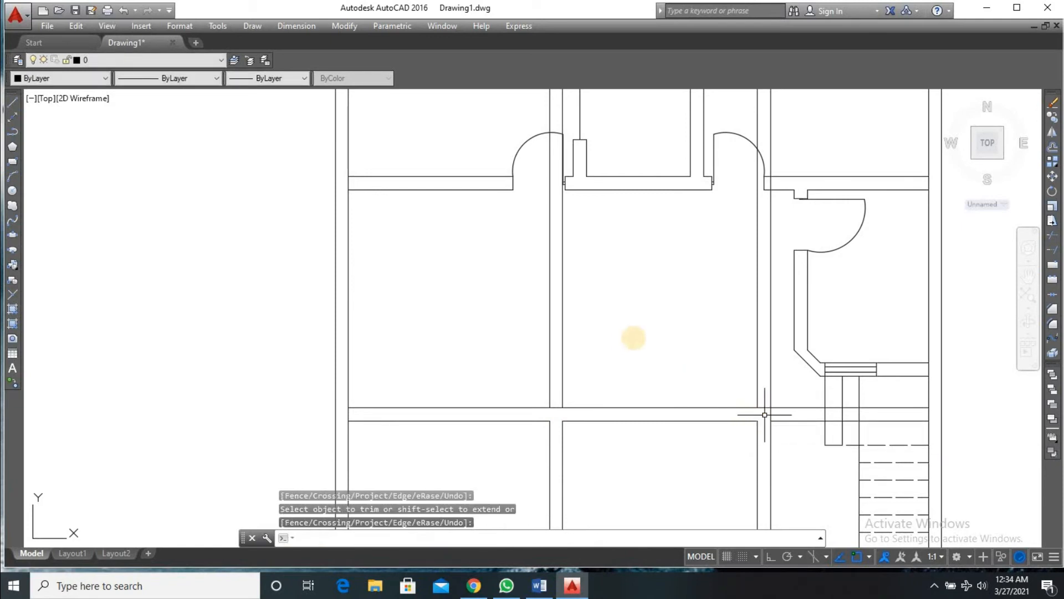
- Erase the horizontal wall's lower line beyond the second vertical wall, both middle-wall lines above it and the second wall's left line above it
left_click(773, 370)
left_click(784, 380)
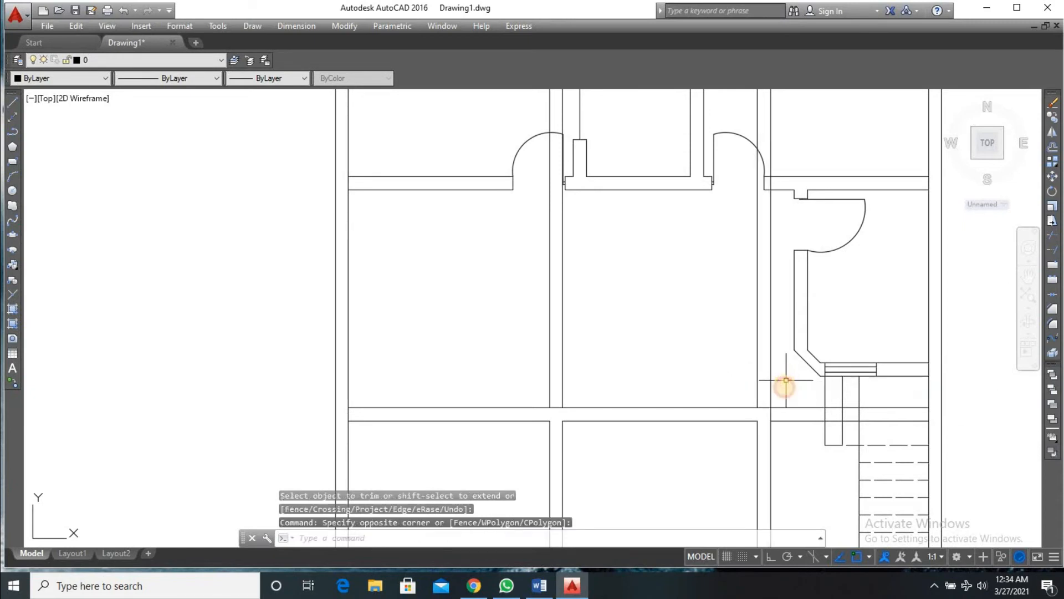
left_click(788, 421)
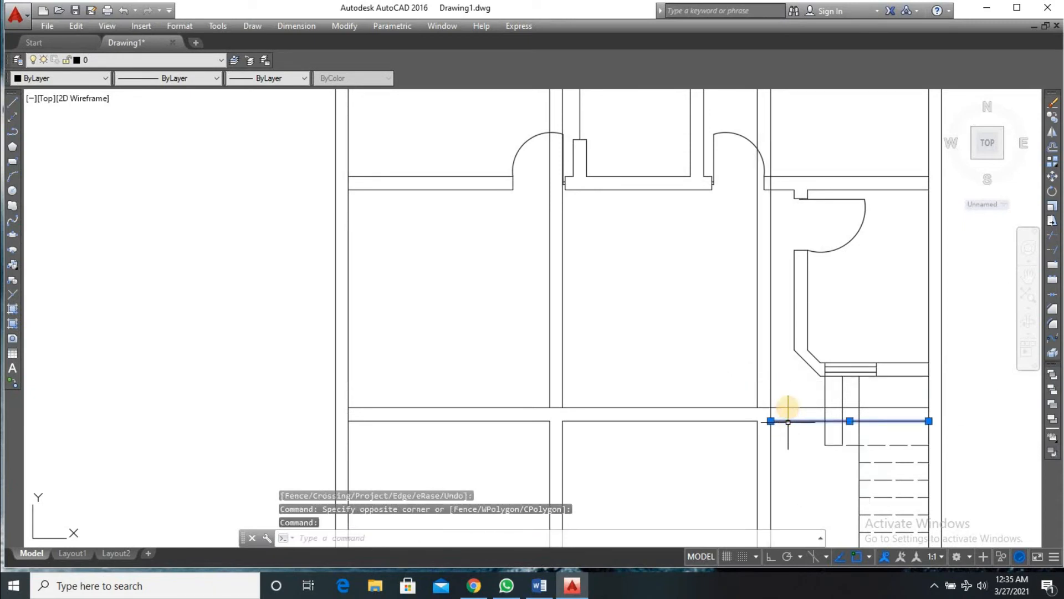
left_click(577, 358)
left_click(538, 369)
key("Delete")
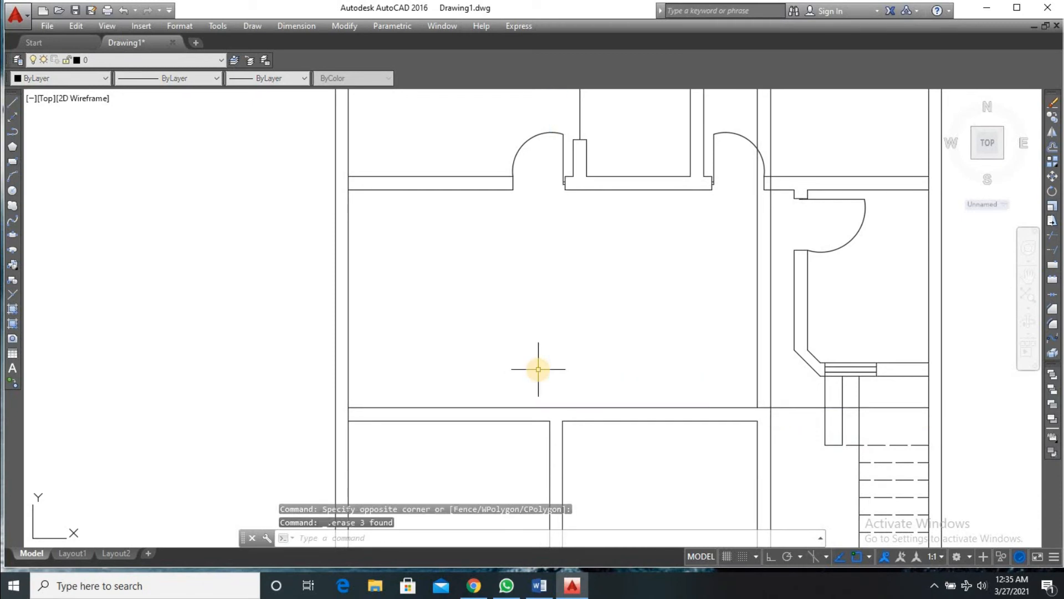
left_click(757, 377)
key("Delete")
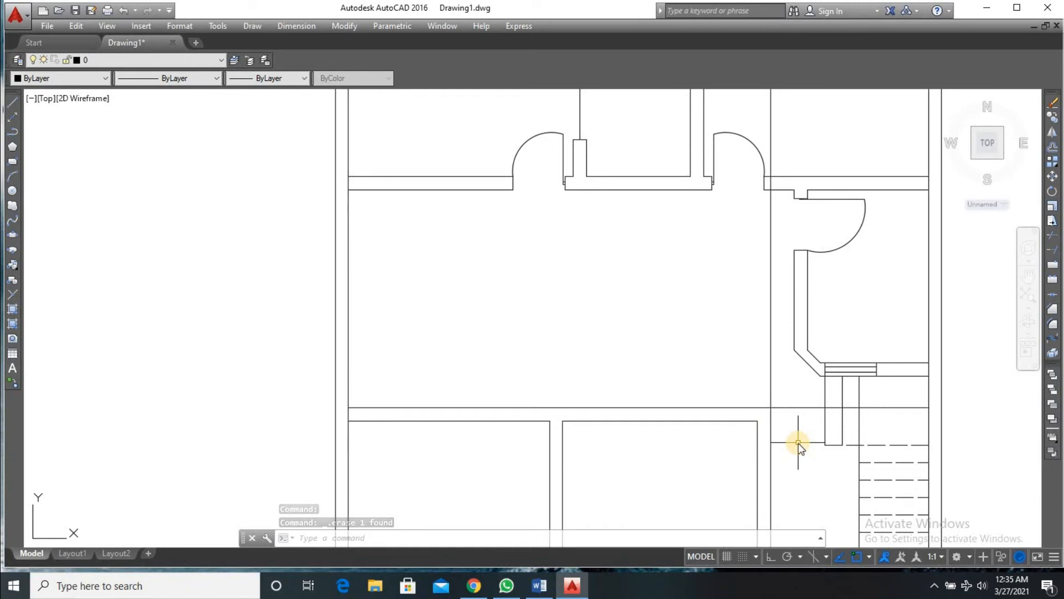
- Draw a short horizontal line from the middle room's upper right inner corner to the second vertical wall's right line
type("l")
key("Return")
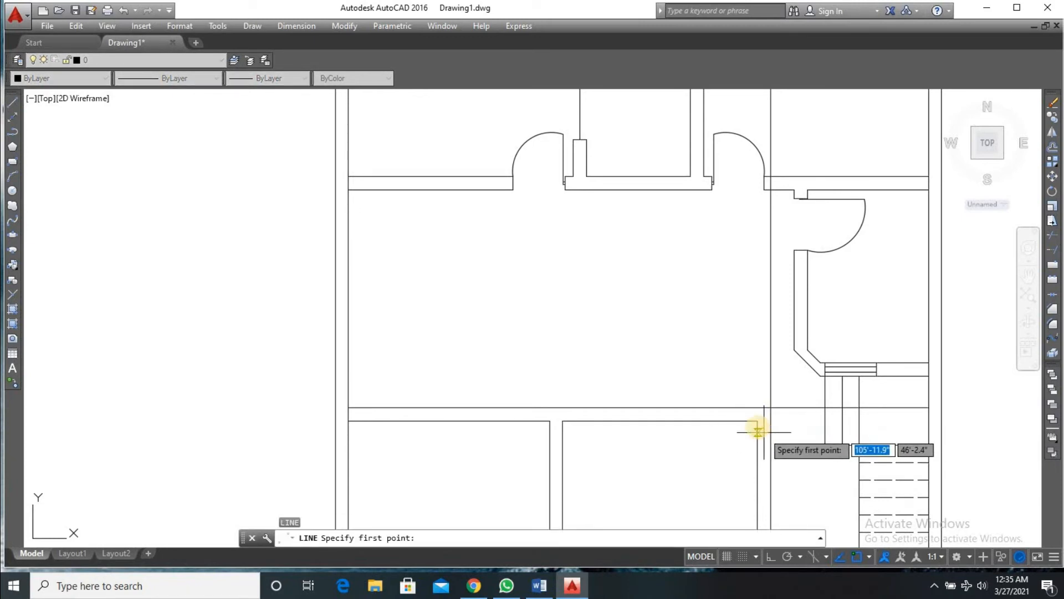
left_click(757, 421)
scroll(768, 424, "up", 2)
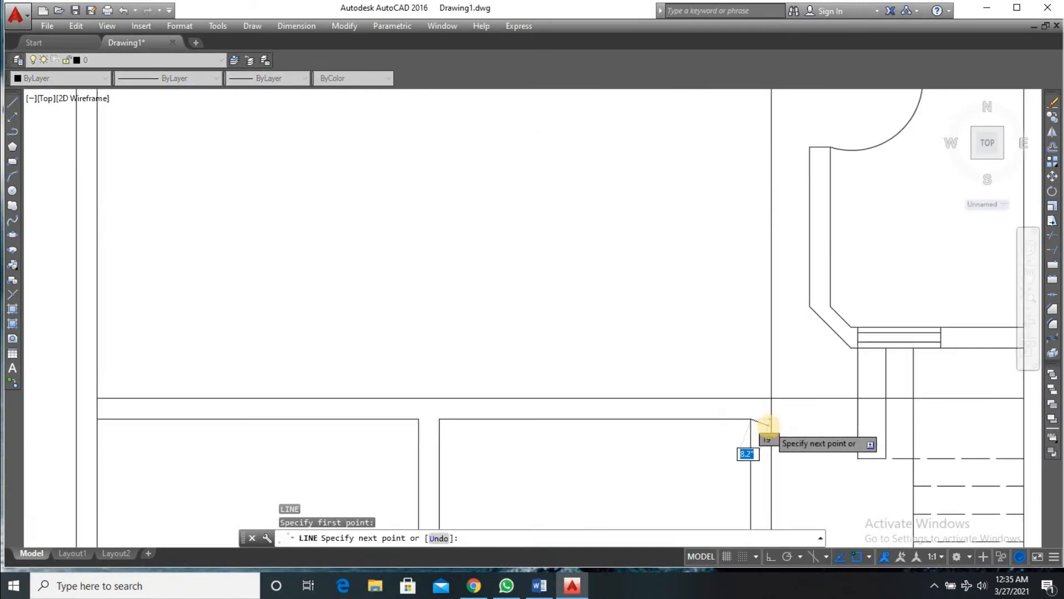
scroll(770, 417, "up", 4)
left_click(775, 411)
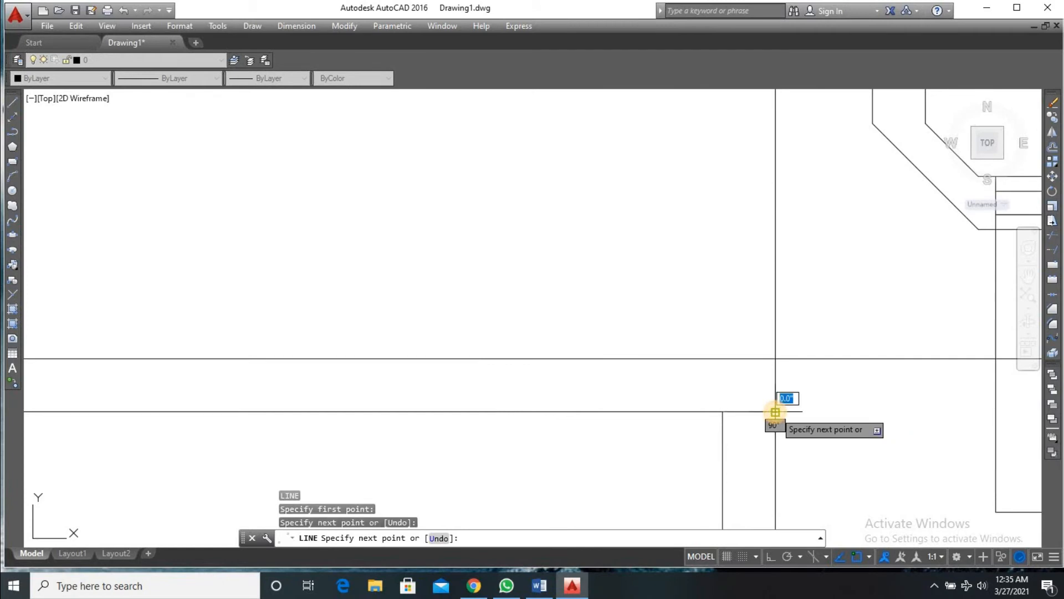
key("Return")
- Draw a short vertical line from the same inner corner up to the horizontal wall's upper line
key("Return")
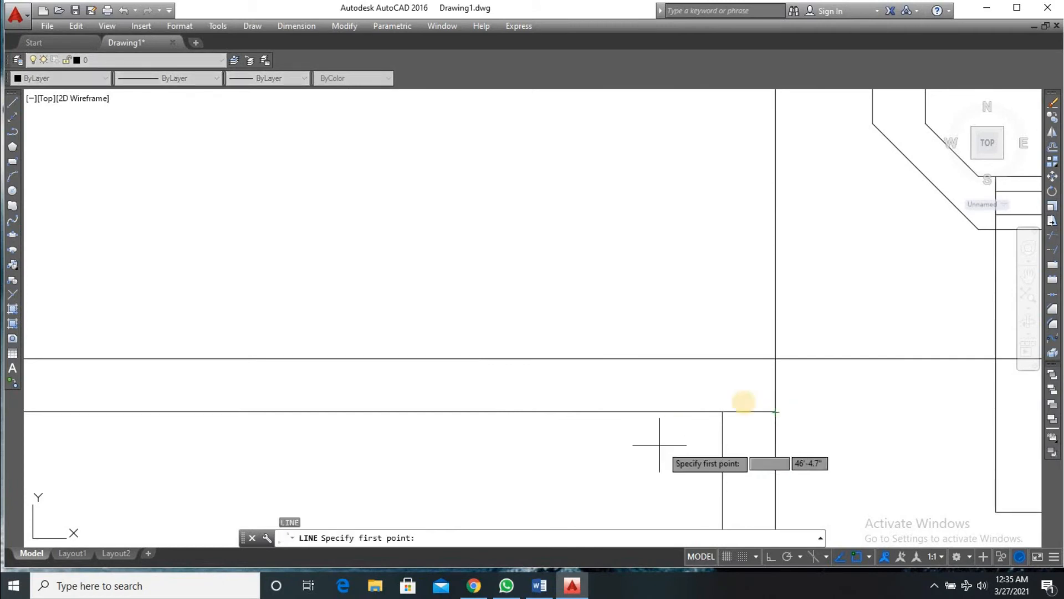
left_click(722, 412)
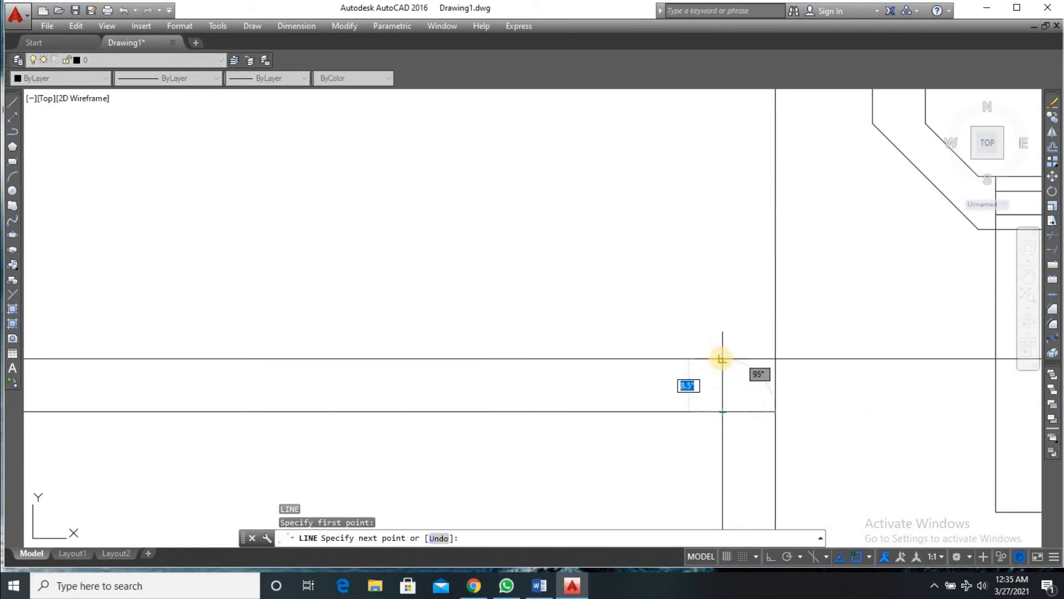
left_click(723, 359)
key("Return")
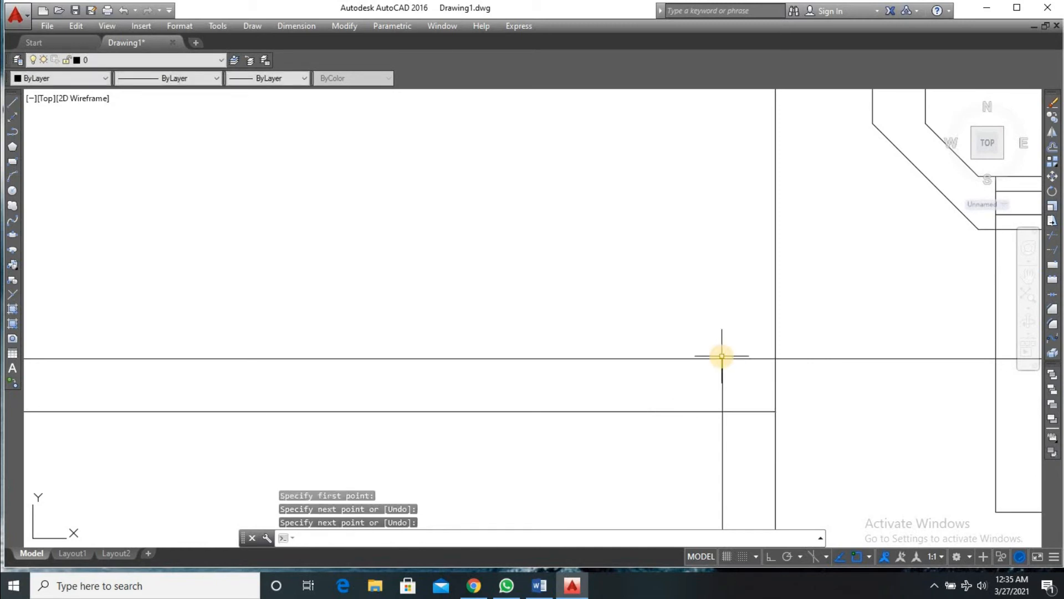
- Offset the short vertical corner line 9 inches leftward and the short horizontal corner line 9 inches downward
type("o")
key("Return")
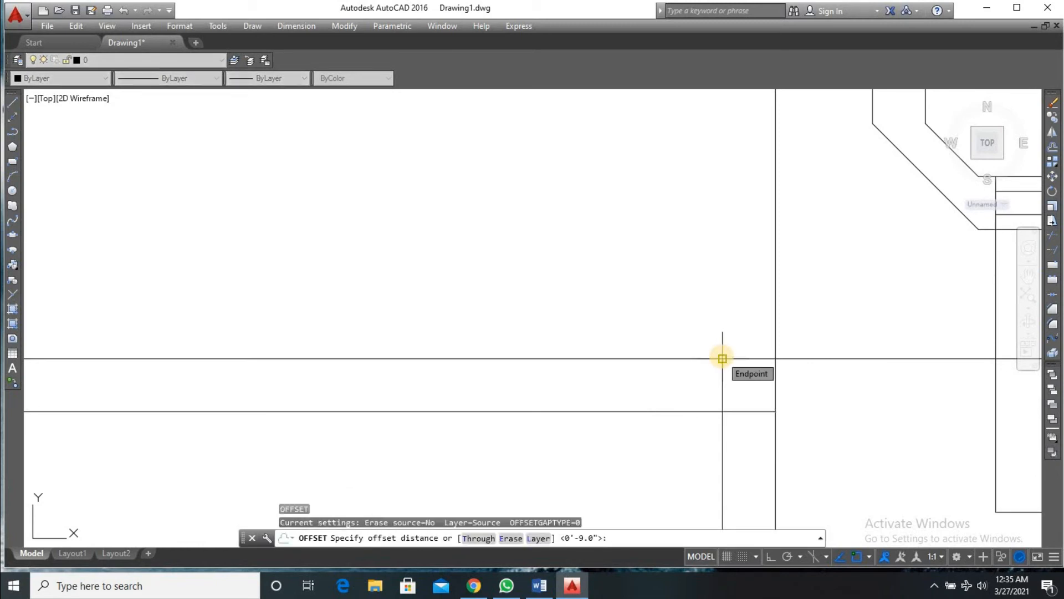
type("9")
key("Return")
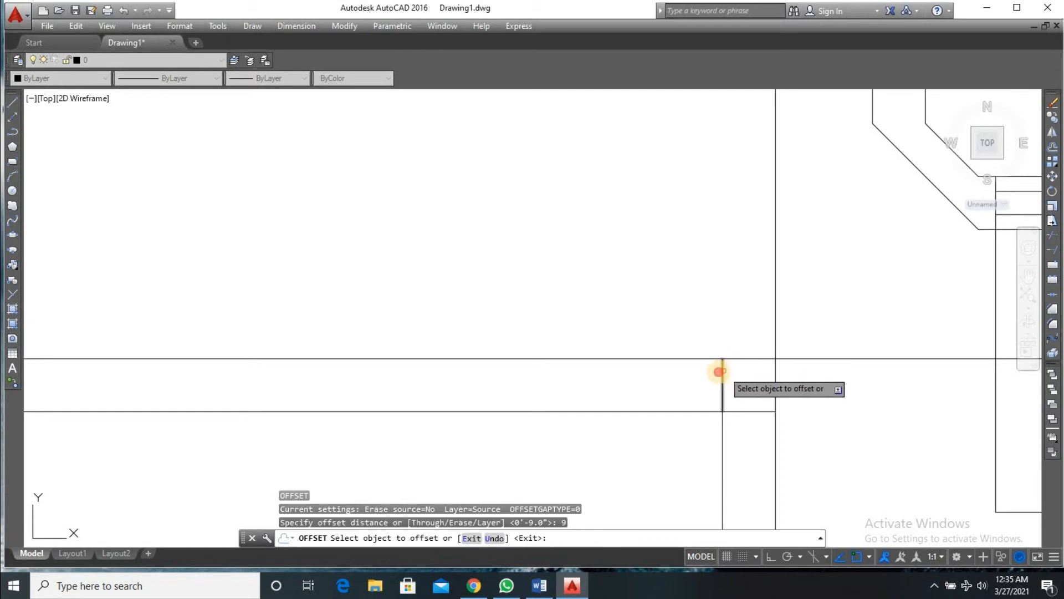
left_click(722, 358)
left_click(693, 374)
left_click(760, 413)
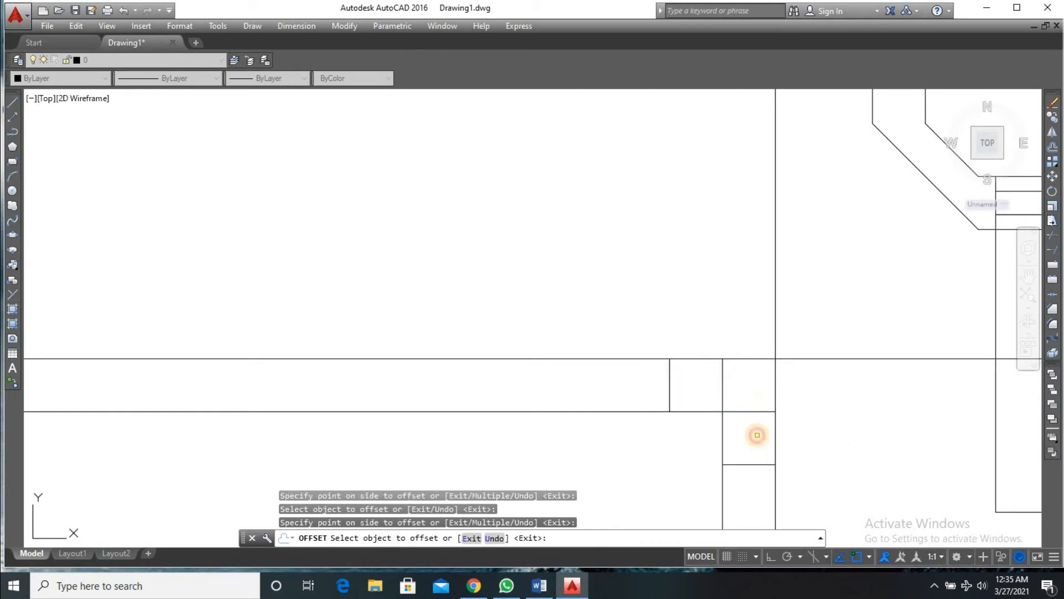
left_click(757, 435)
key("Escape")
- Draw the inner chamfer line between the lower end of the offset vertical line and the left end of the offset horizontal line
type("l")
key("Return")
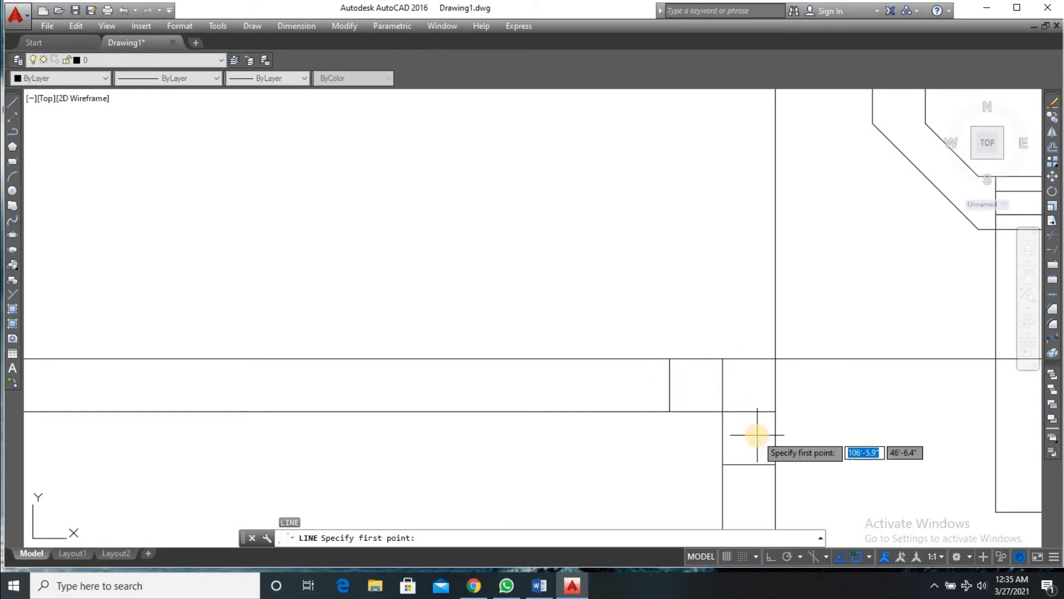
left_click(670, 412)
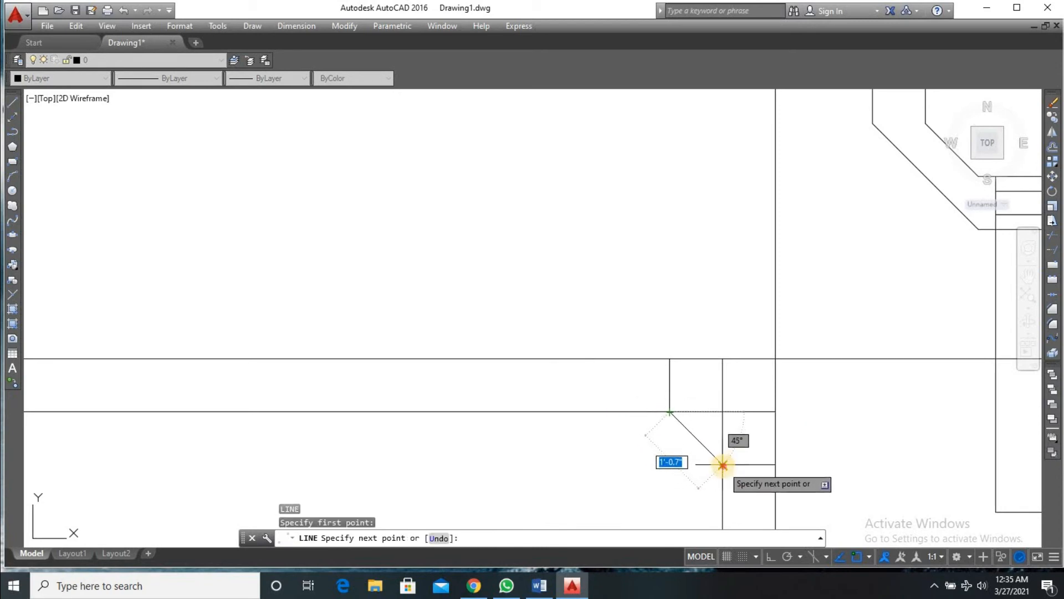
left_click(723, 464)
key("Return")
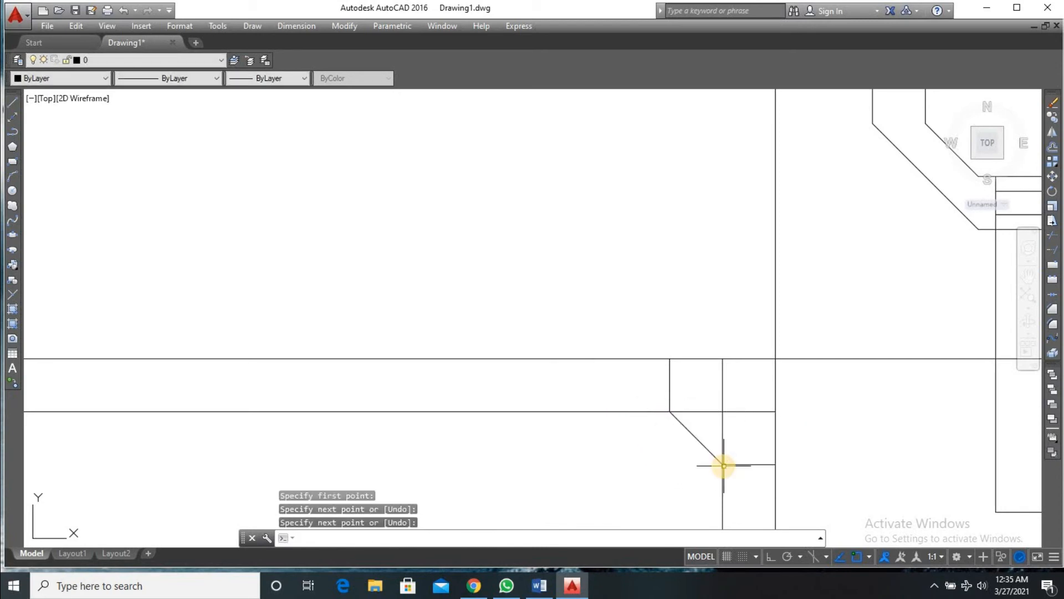
- Draw the outer chamfer line from the upper end of the offset vertical line to the right end of the offset horizontal line
key("Return")
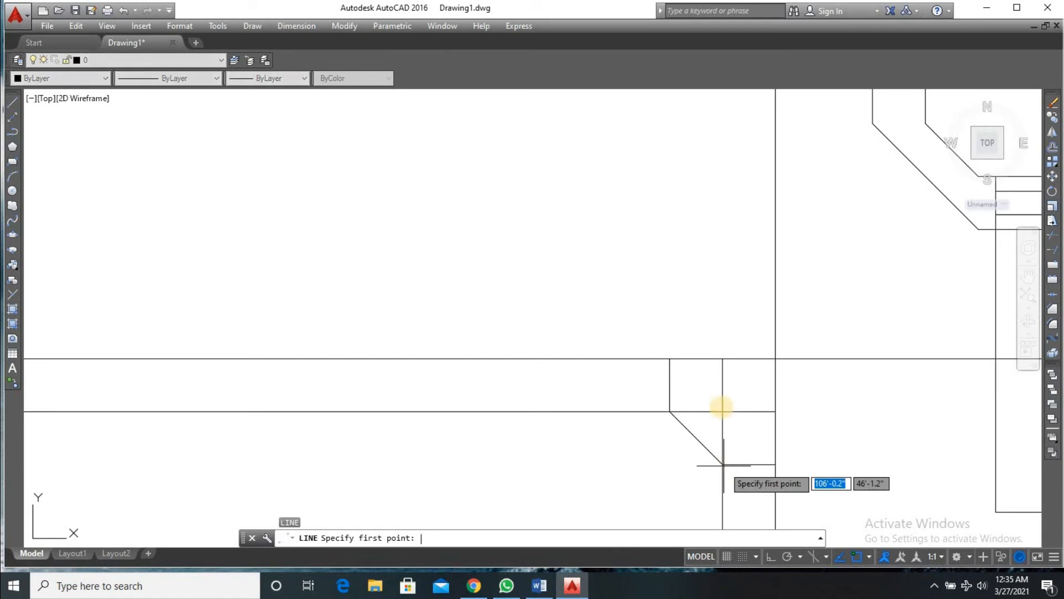
left_click(670, 358)
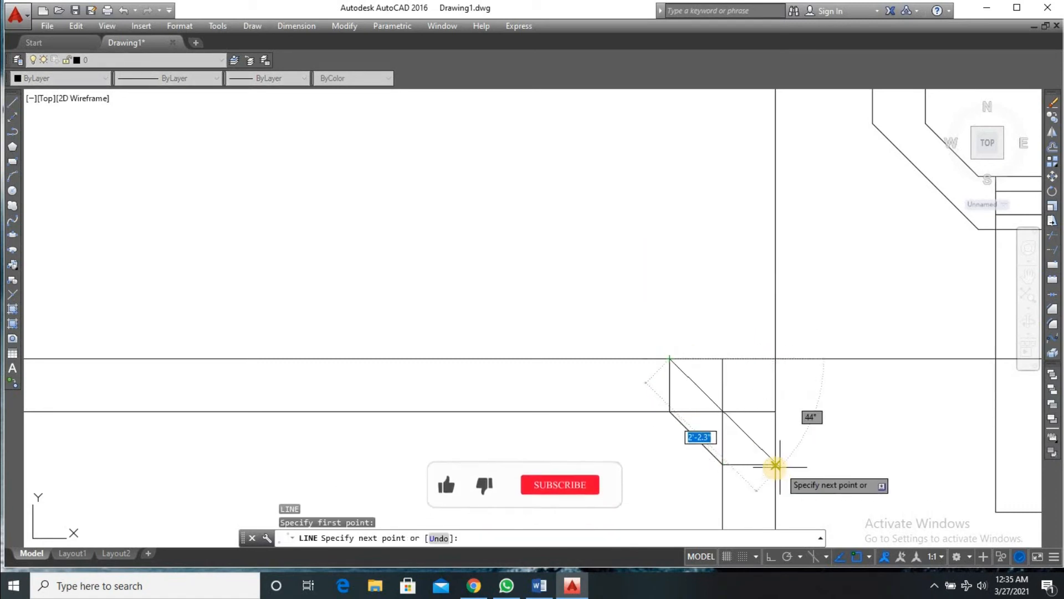
left_click(775, 465)
key("Return")
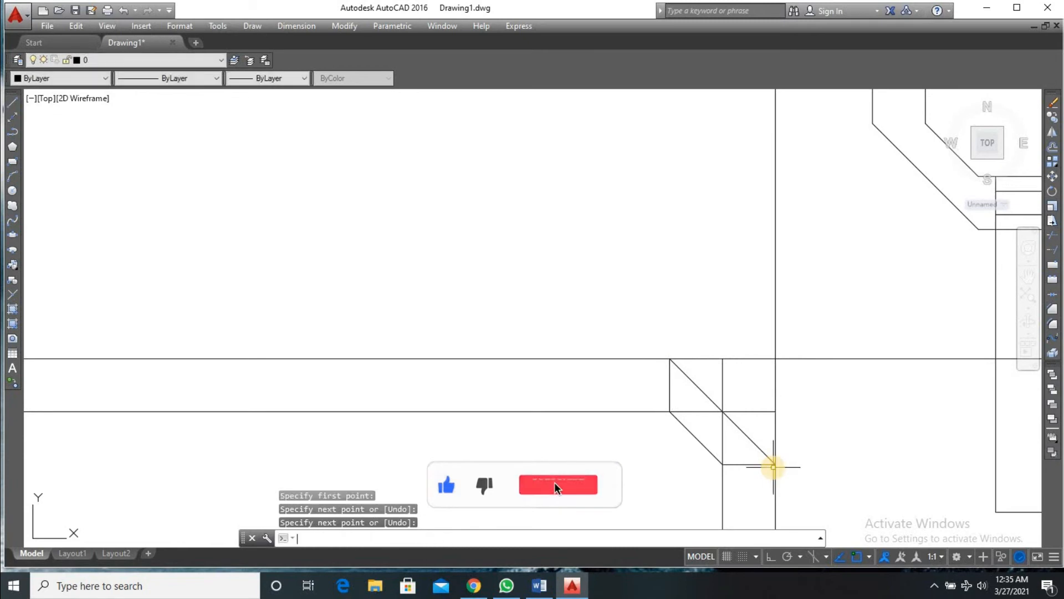
- Trim the excess wall lines around the new chamfered corner, using all objects as cutting edges
type("tr")
key("Return")
key("Return")
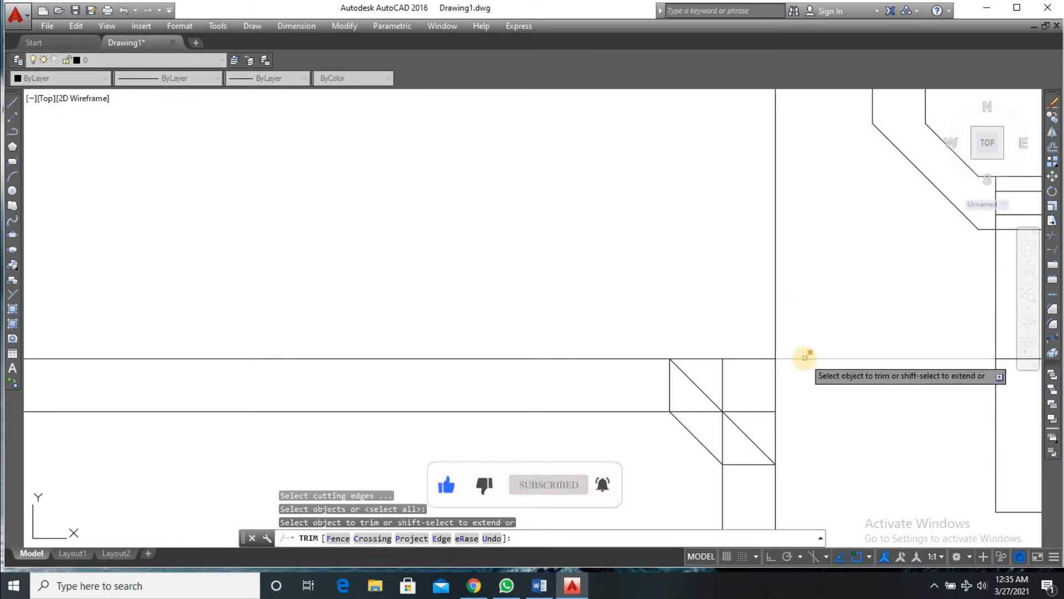
scroll(797, 389, "down", 4)
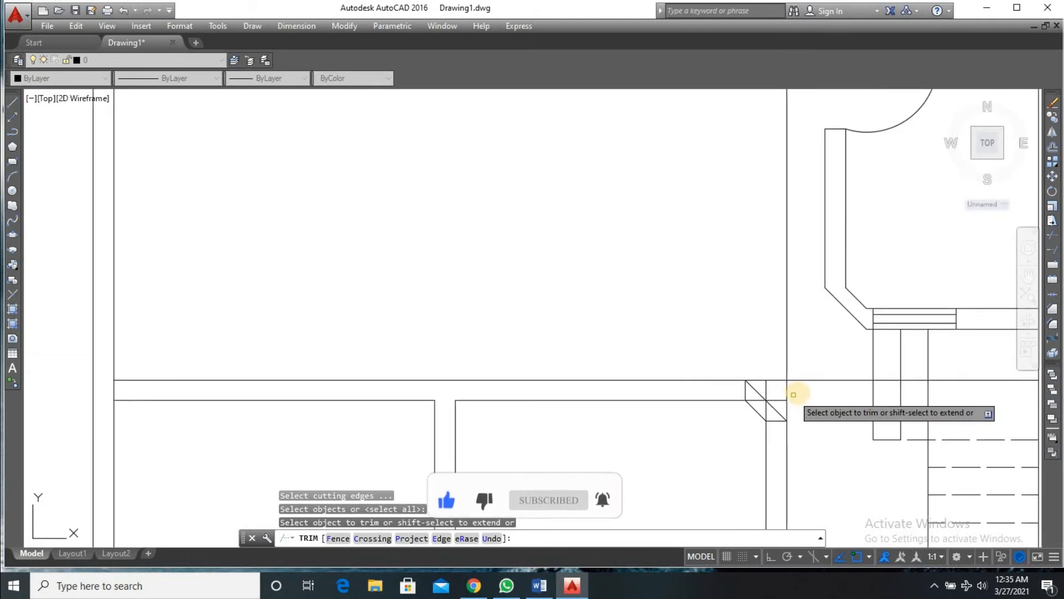
scroll(800, 391, "up", 4)
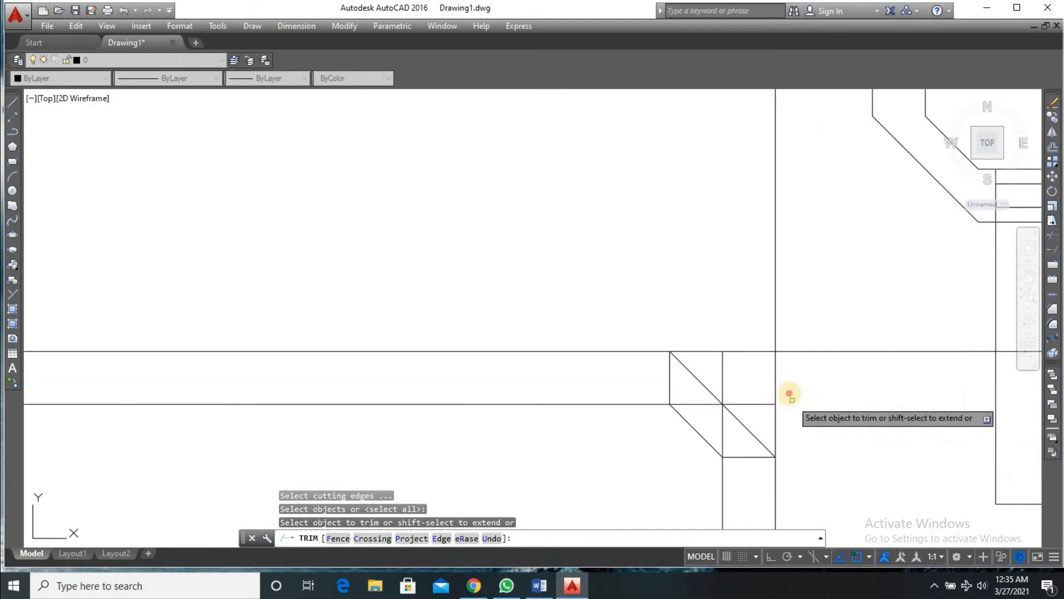
- Trim the overlapping wall lines around the chamfered corner of the lower rooms
left_click(765, 411)
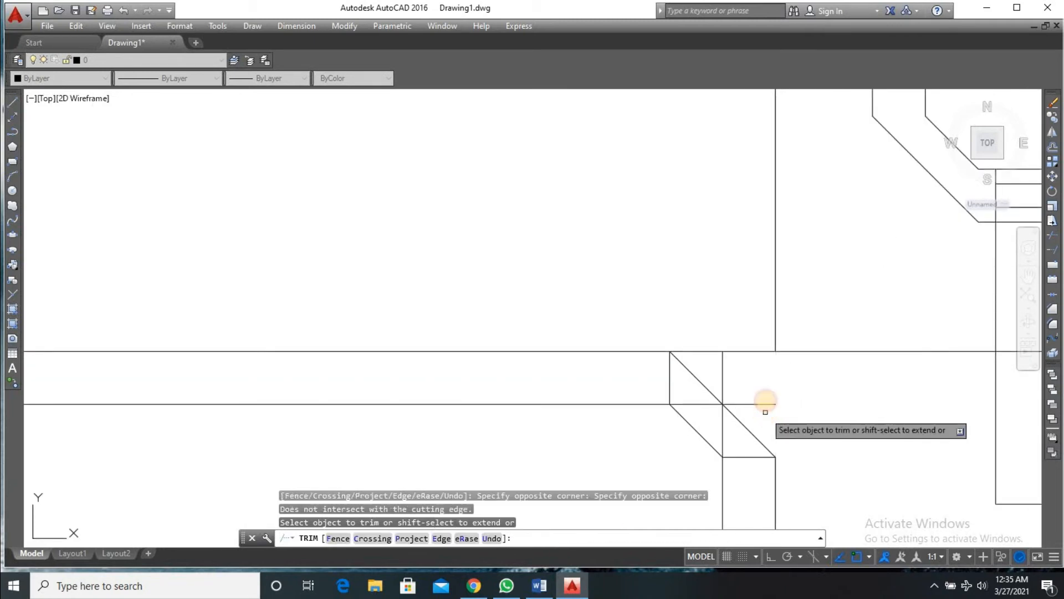
left_click(739, 338)
left_click(711, 362)
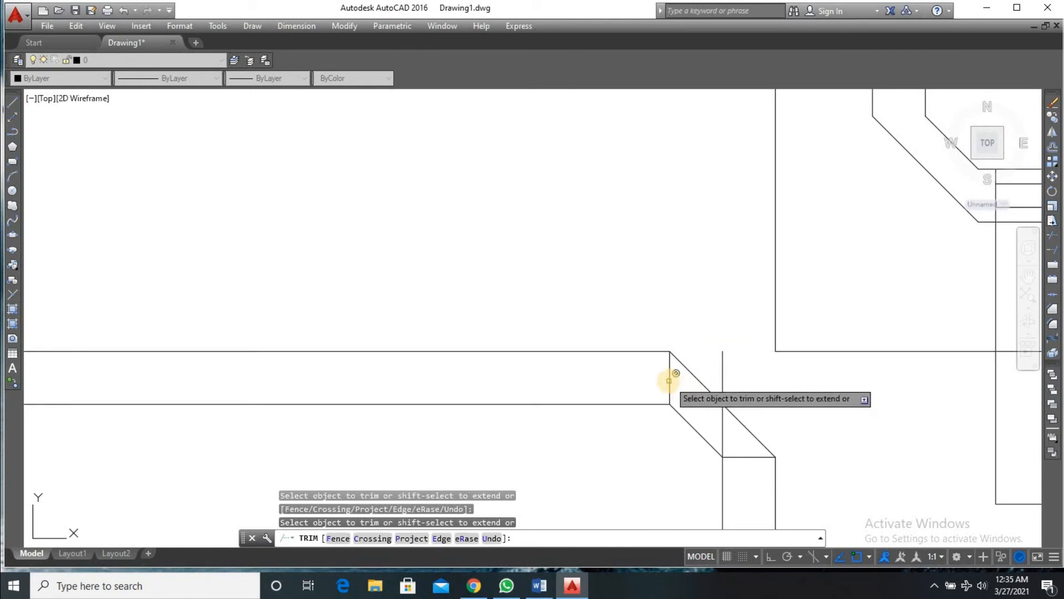
left_click(721, 433)
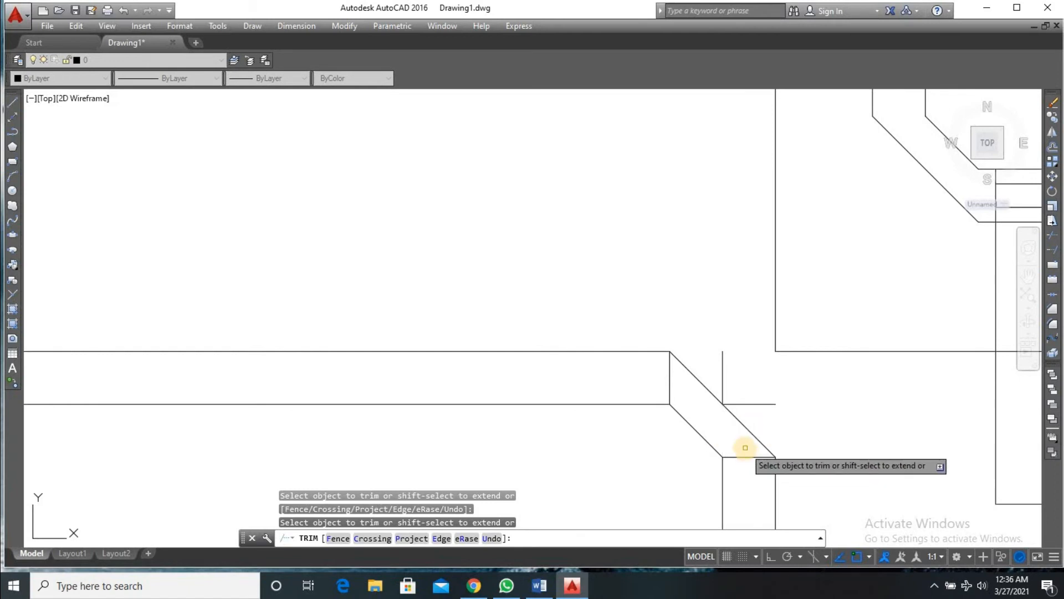
key("Return")
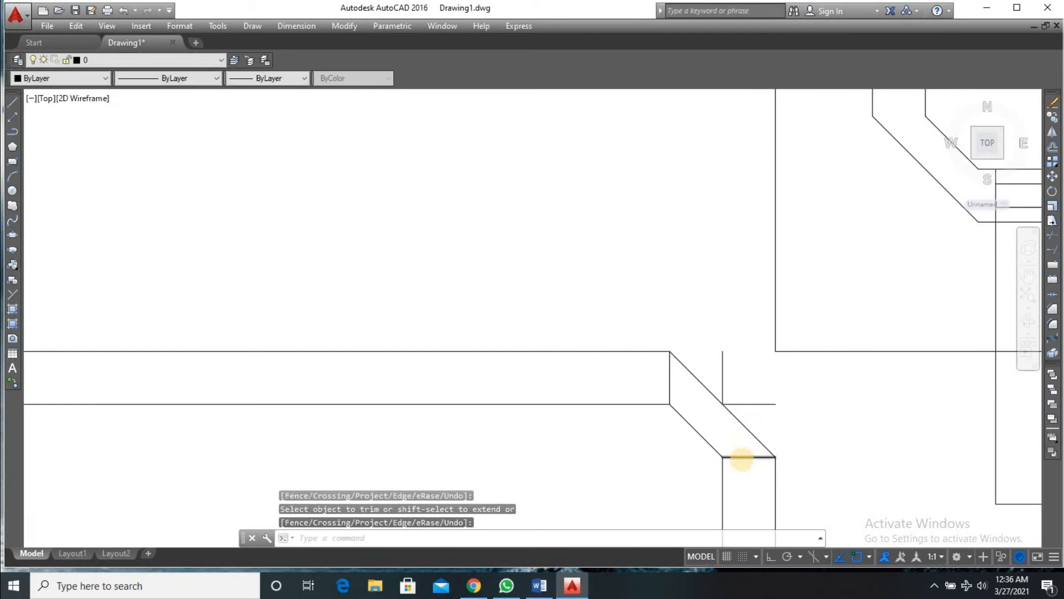
- Delete the six leftover line segments around the chamfered corner, including the long horizontal and vertical extensions
scroll(746, 457, "down", 4)
scroll(731, 441, "up", 3)
left_click(731, 432)
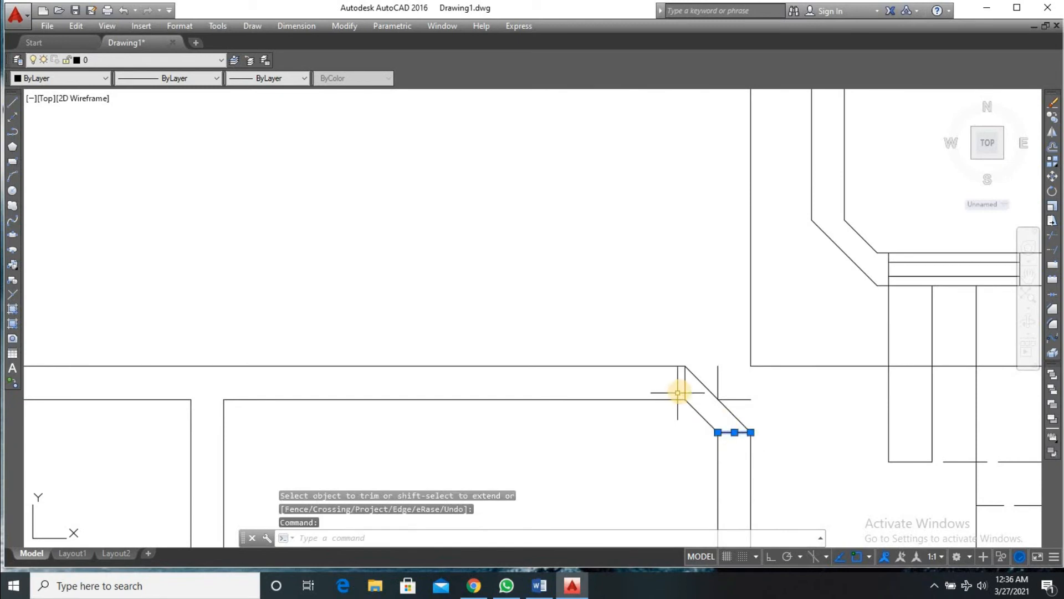
left_click(684, 387)
left_click(766, 392)
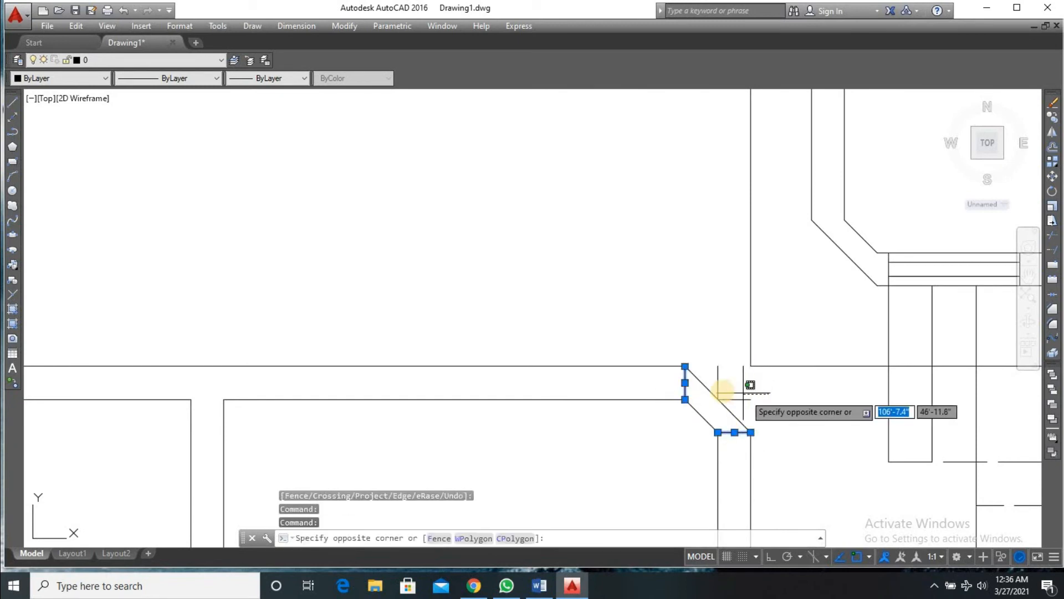
left_click(717, 376)
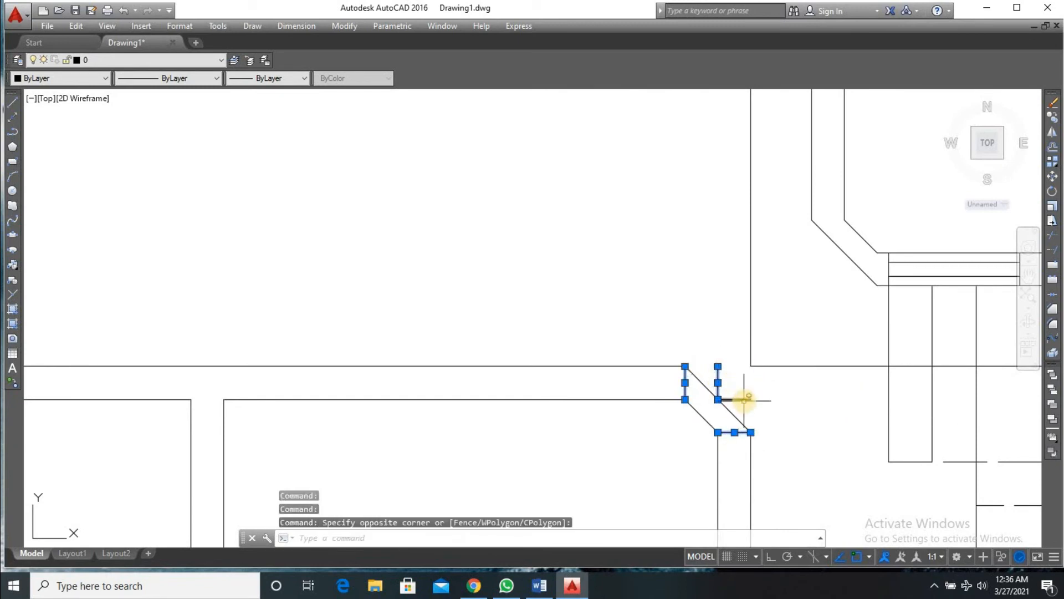
left_click(810, 367)
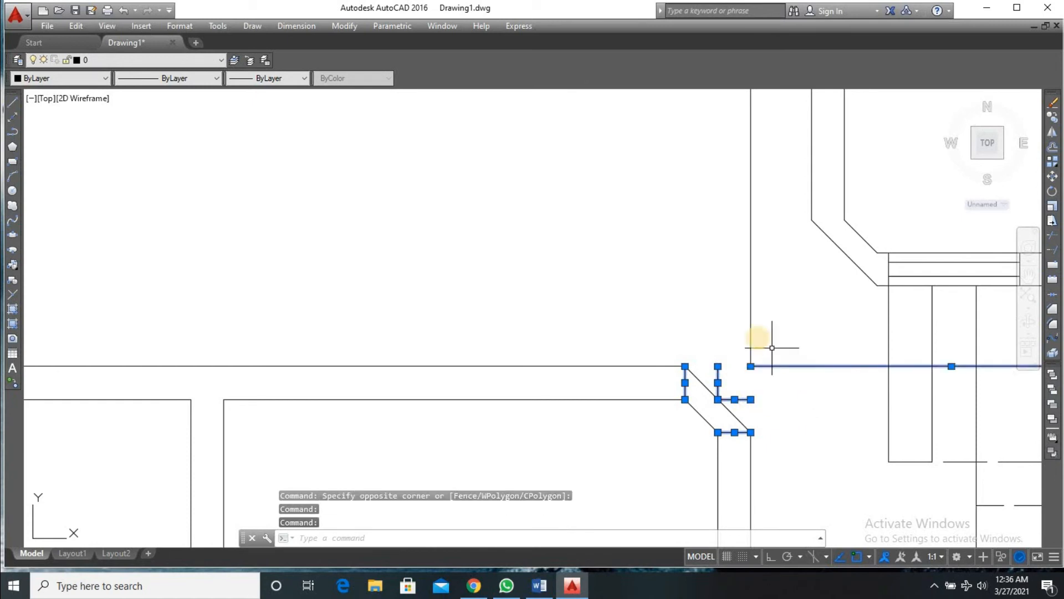
left_click(751, 333)
key("Delete")
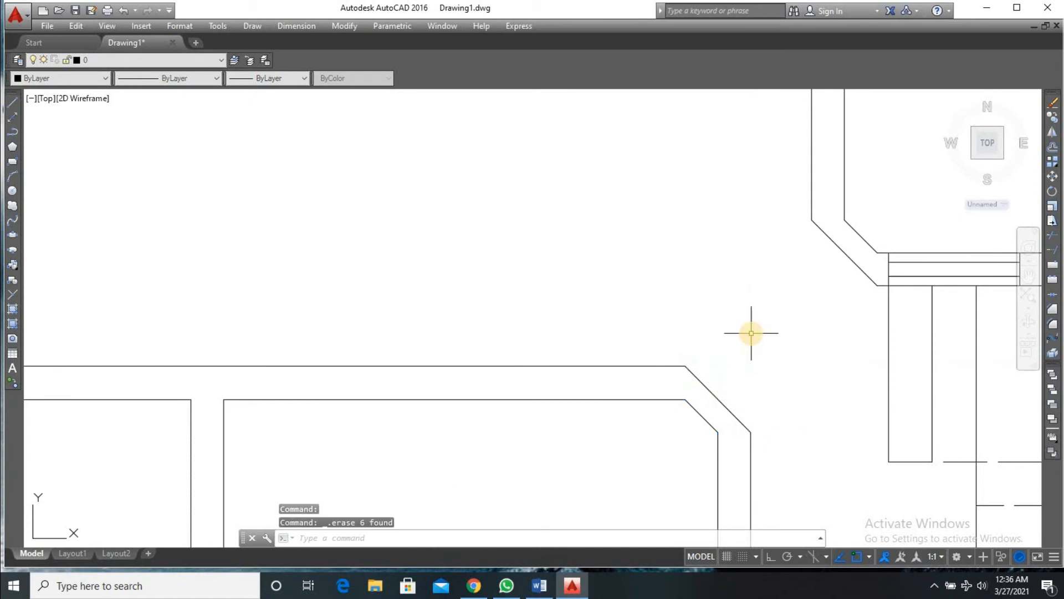
- Examine the floor plan around the staircase and the lower rooms
scroll(751, 333, "down", 6)
scroll(777, 408, "up", 3)
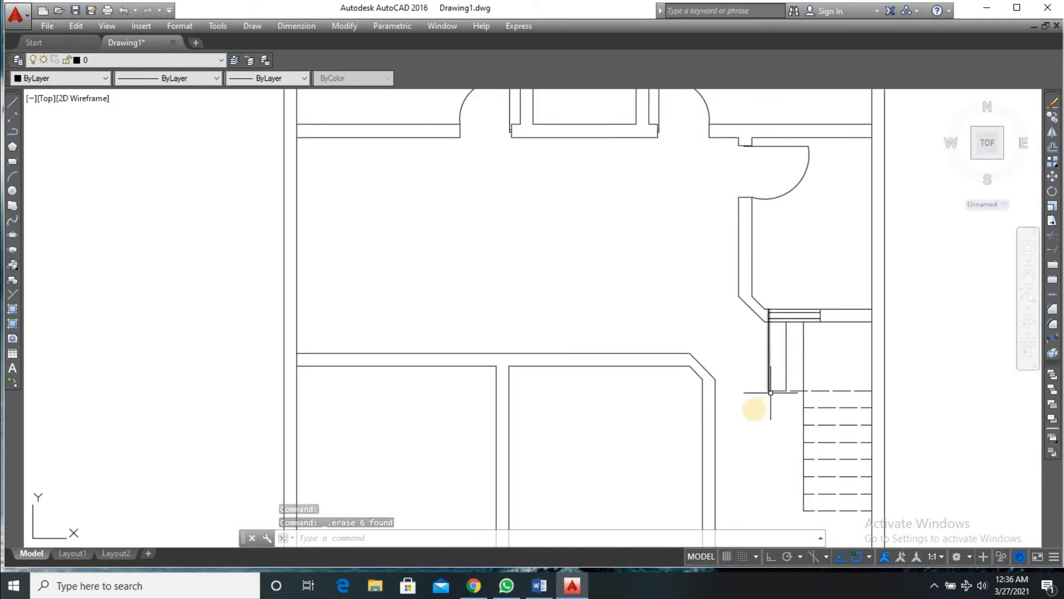
scroll(748, 418, "down", 4)
scroll(743, 482, "up", 2)
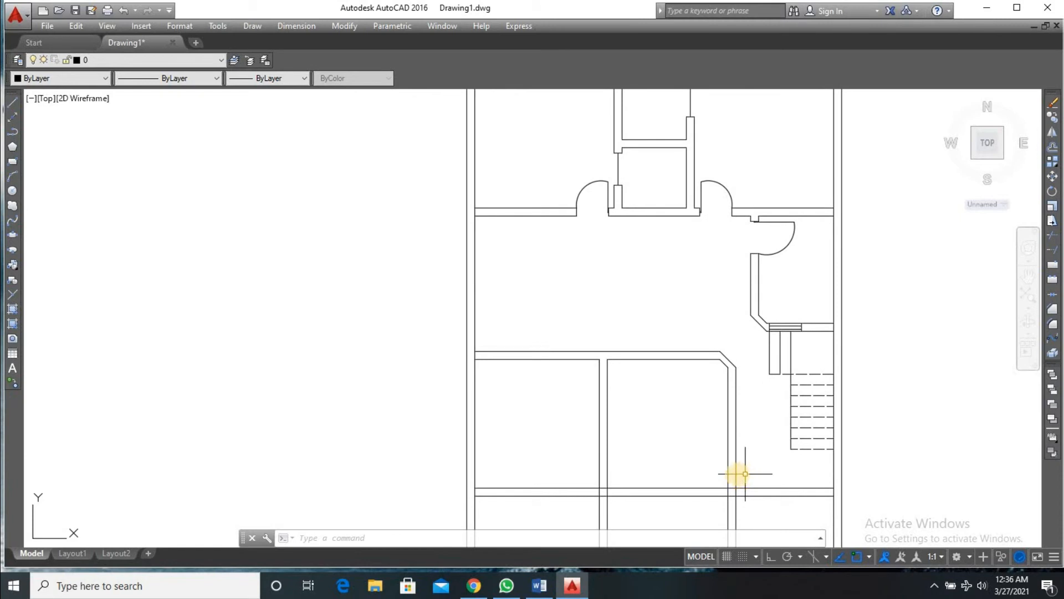
scroll(577, 502, "down", 4)
scroll(577, 504, "up", 4)
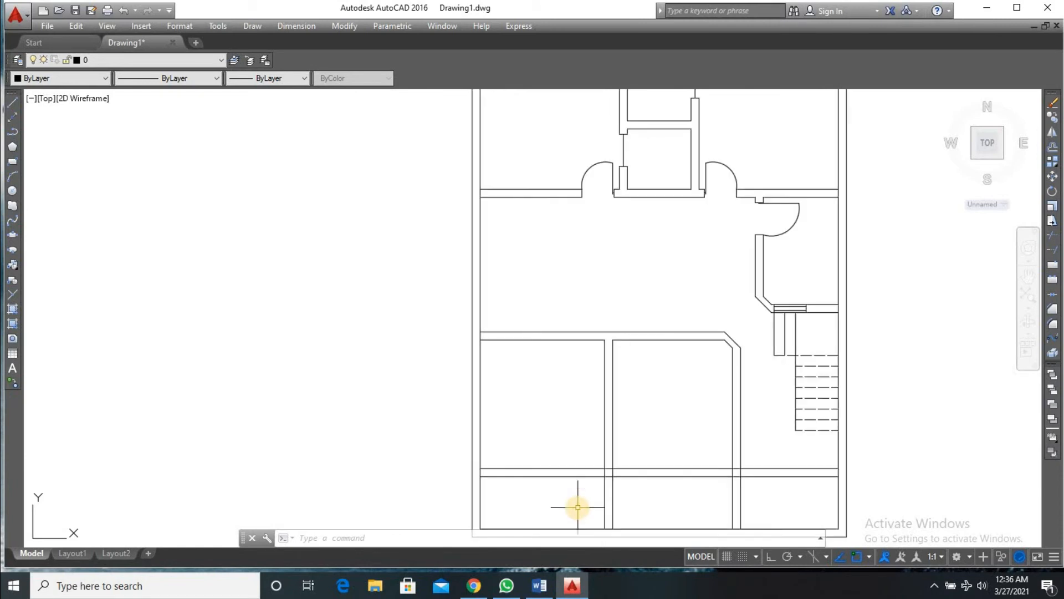
scroll(577, 507, "down", 2)
scroll(577, 506, "down", 2)
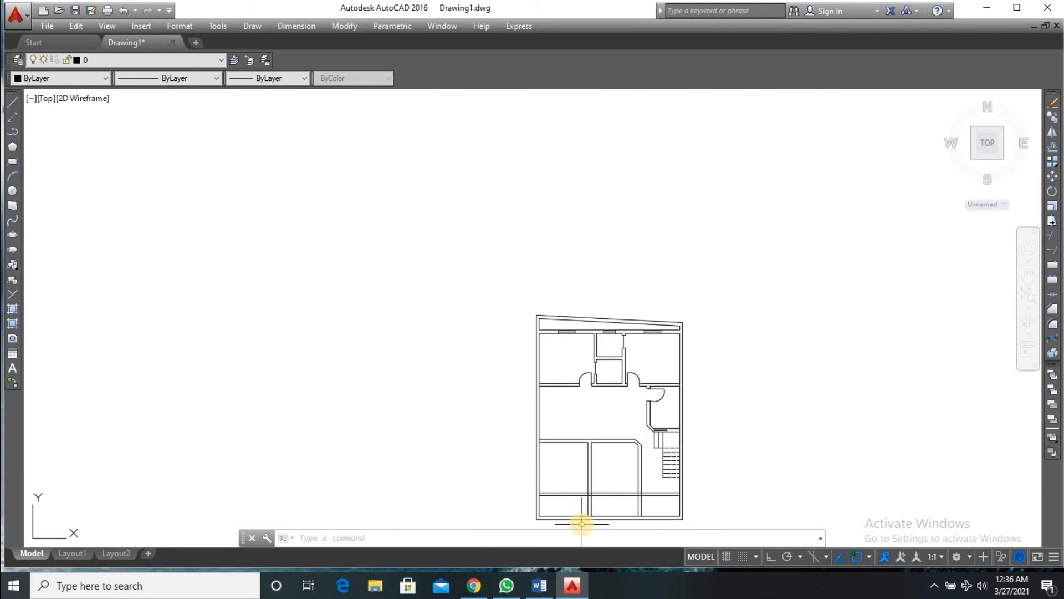
scroll(581, 524, "up", 4)
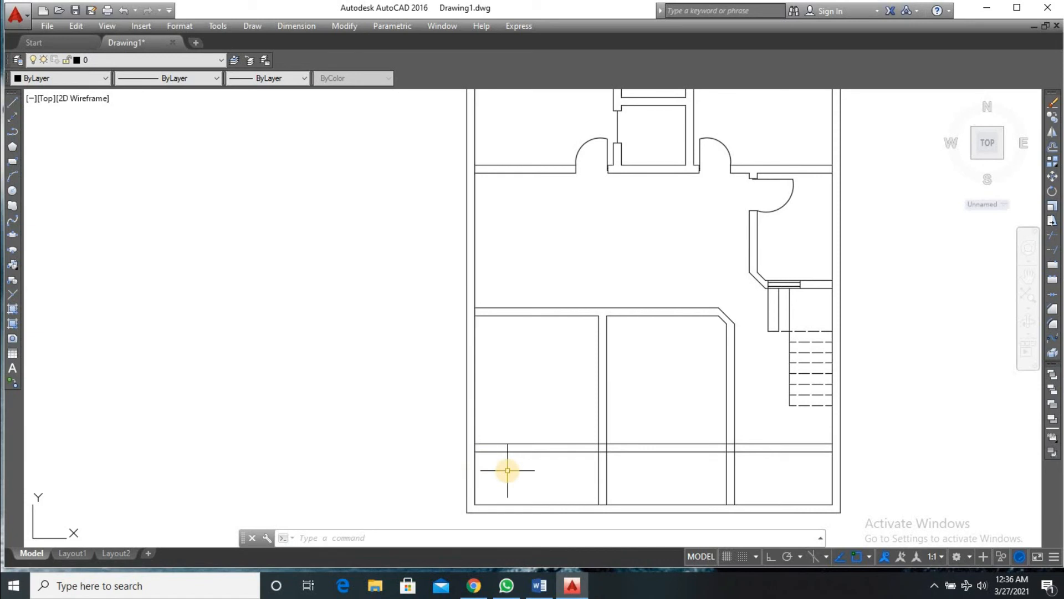
- Trim away the left wall's inner line below the lowest horizontal partition
key("Return")
key("Return")
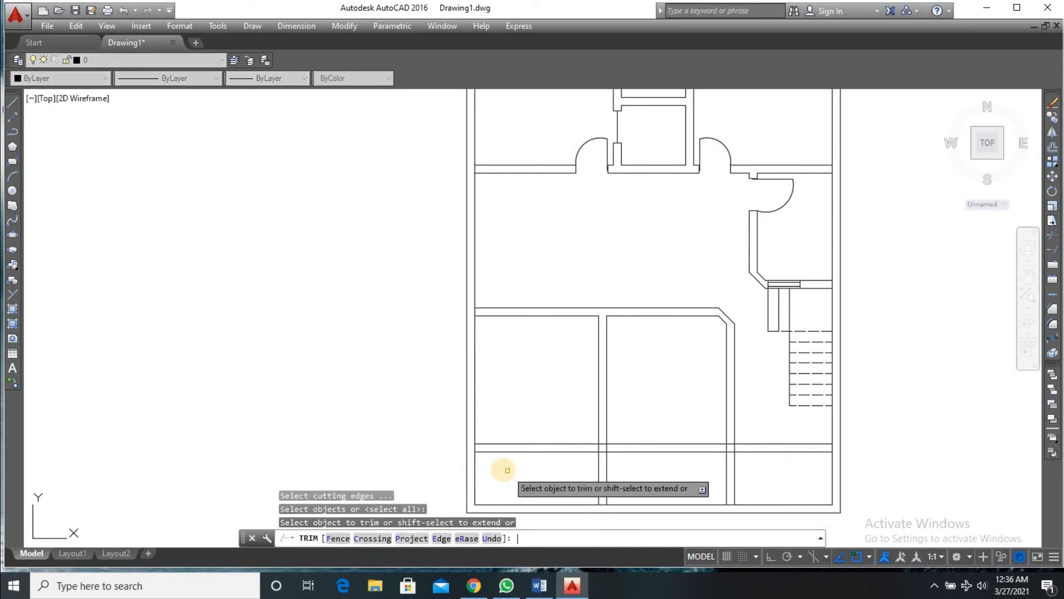
left_click(476, 476)
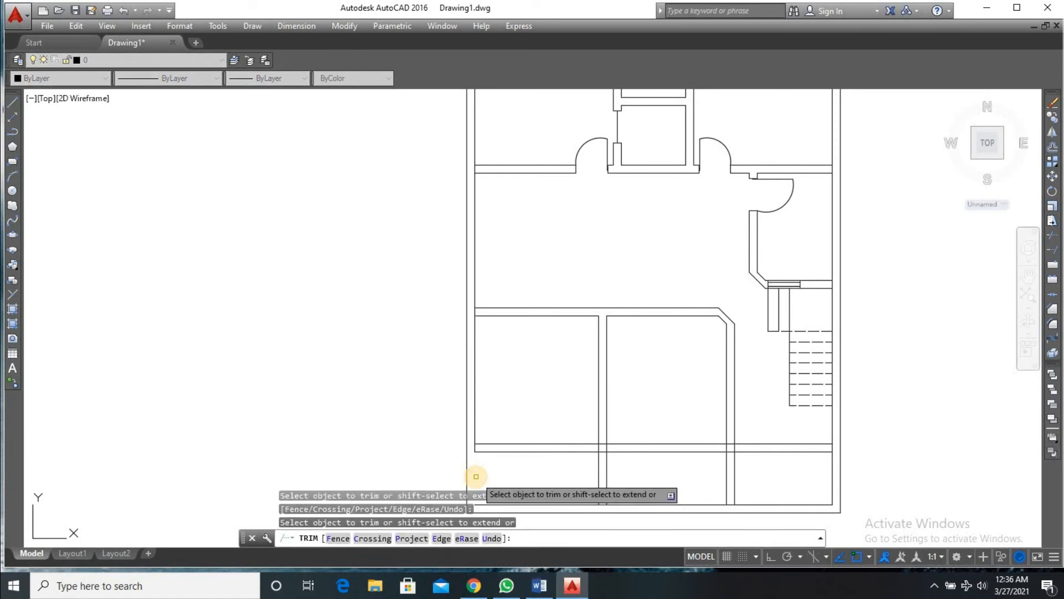
key("Return")
- Draw a separate vertical line from the plan's bottom-left inner corner up to the lower line of the horizontal partition
type("l")
key("Return")
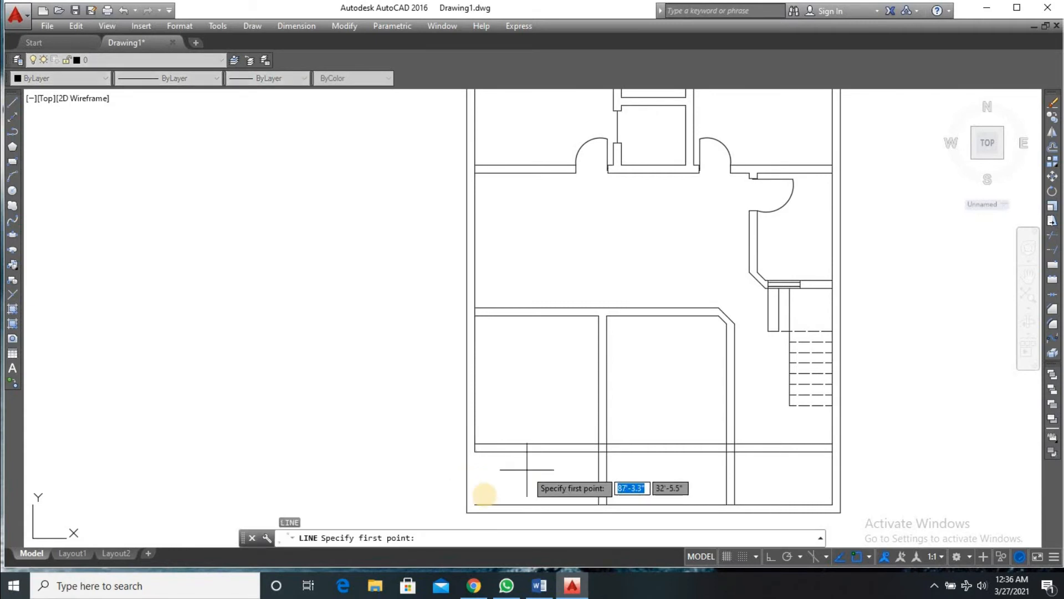
scroll(475, 507, "up", 4)
left_click(476, 503)
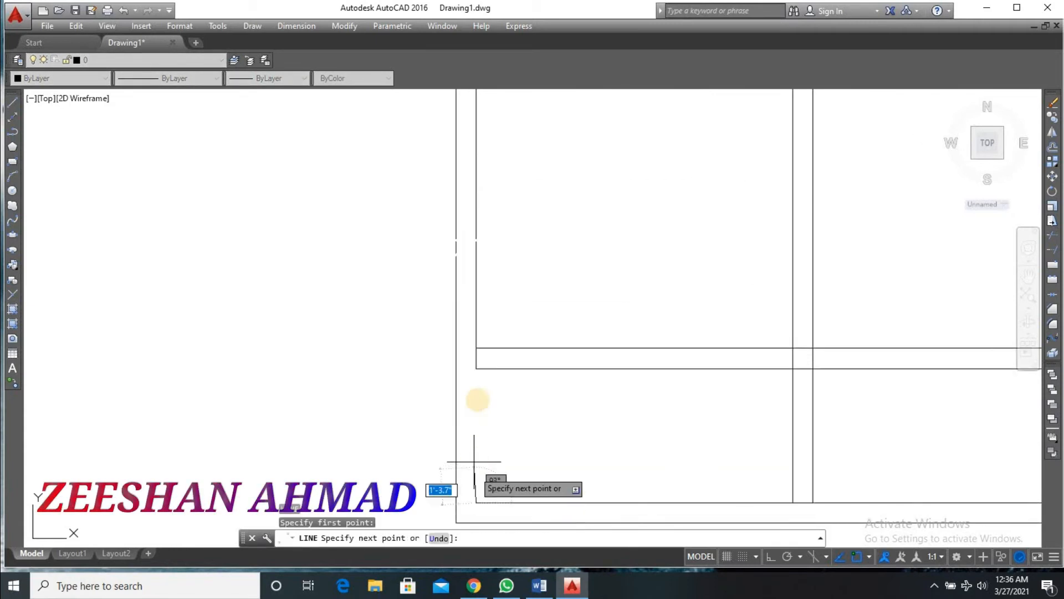
left_click(476, 368)
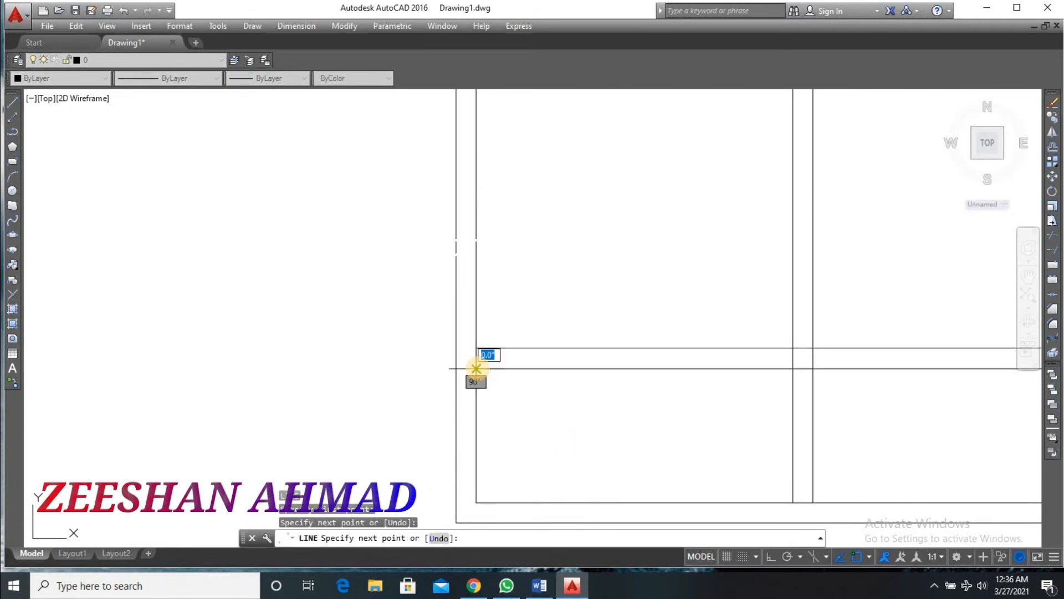
key("Return")
- Offset the new vertical line 7' to the right, inside the bottom-left space
type("o")
key("Return")
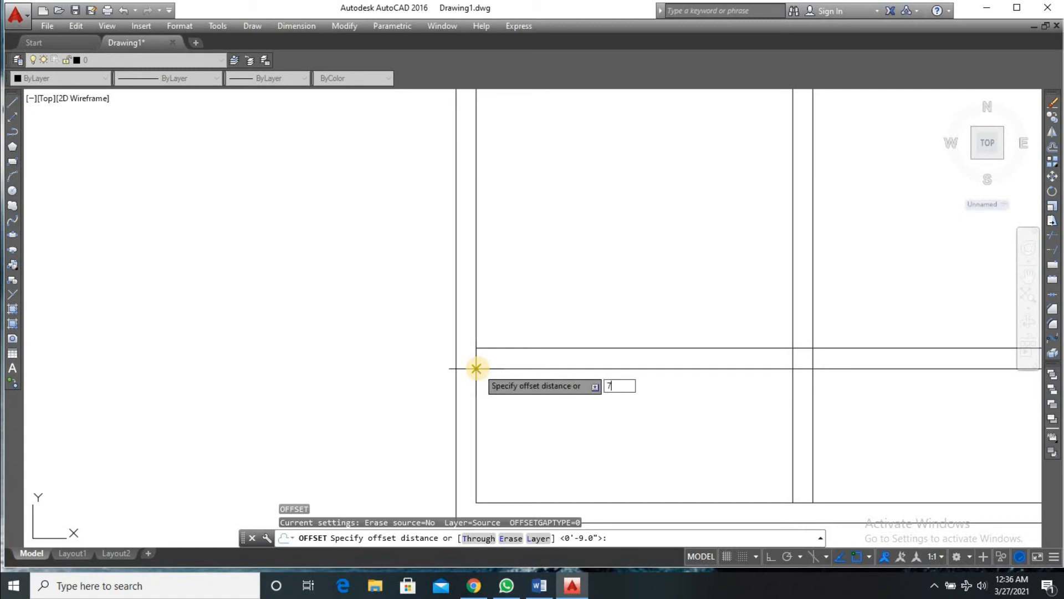
key("Return")
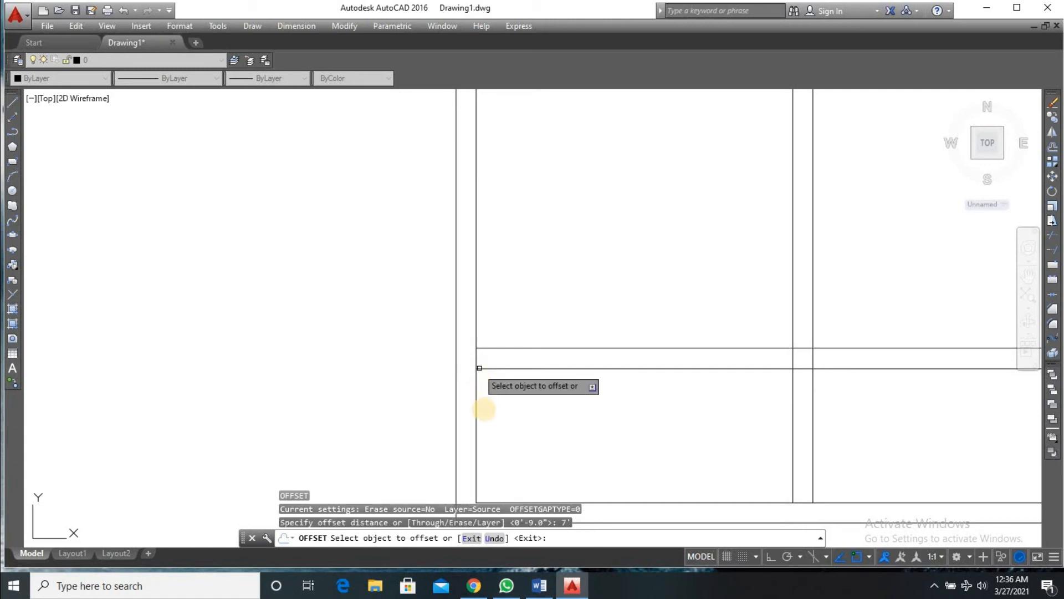
left_click(476, 408)
left_click(646, 432)
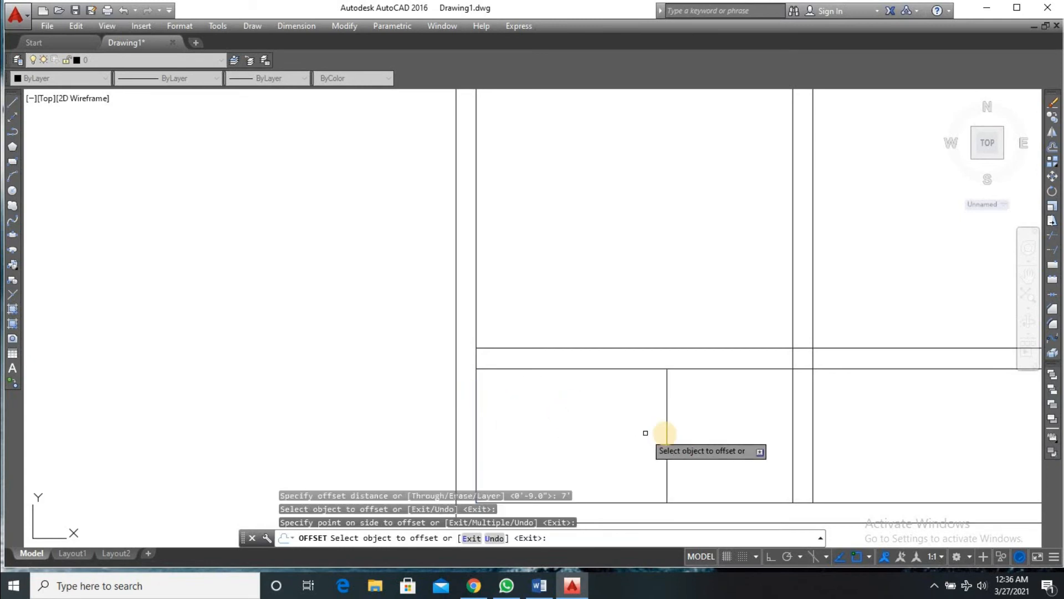
- Offset the new partition line 9" to the right to give the wall its thickness
left_click(667, 432)
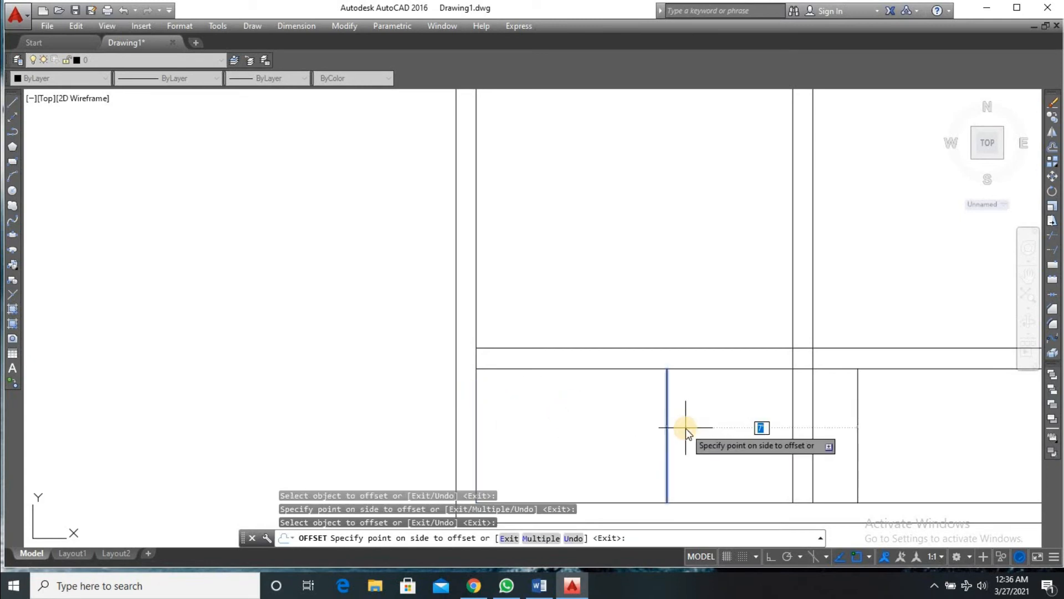
key("Return")
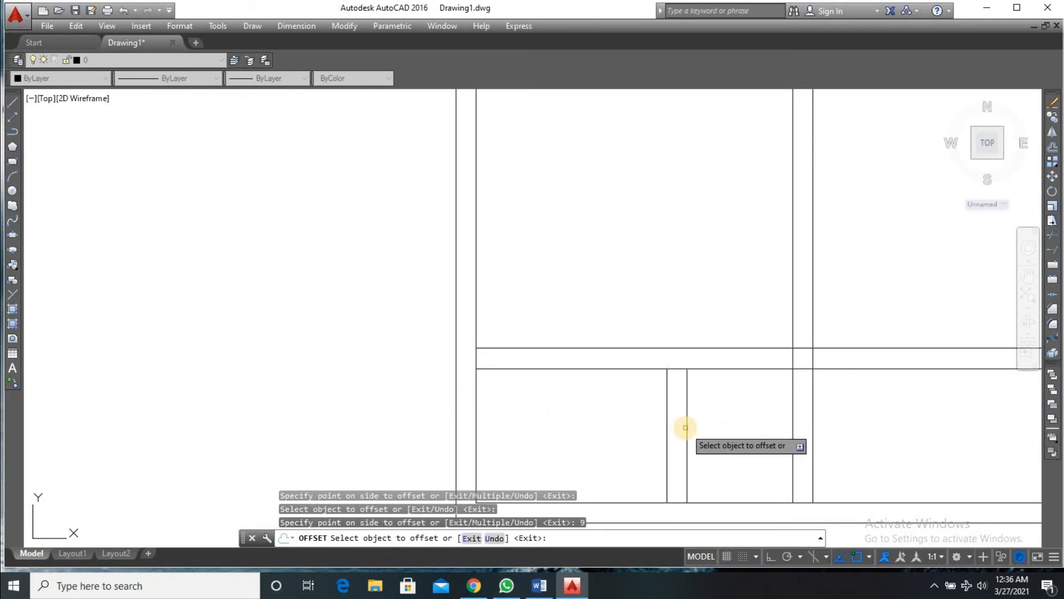
key("Return")
- Trim the middle vertical wall below the lowest horizontal partition and clean up the wall junctions along that partition
type("tr")
key("Return")
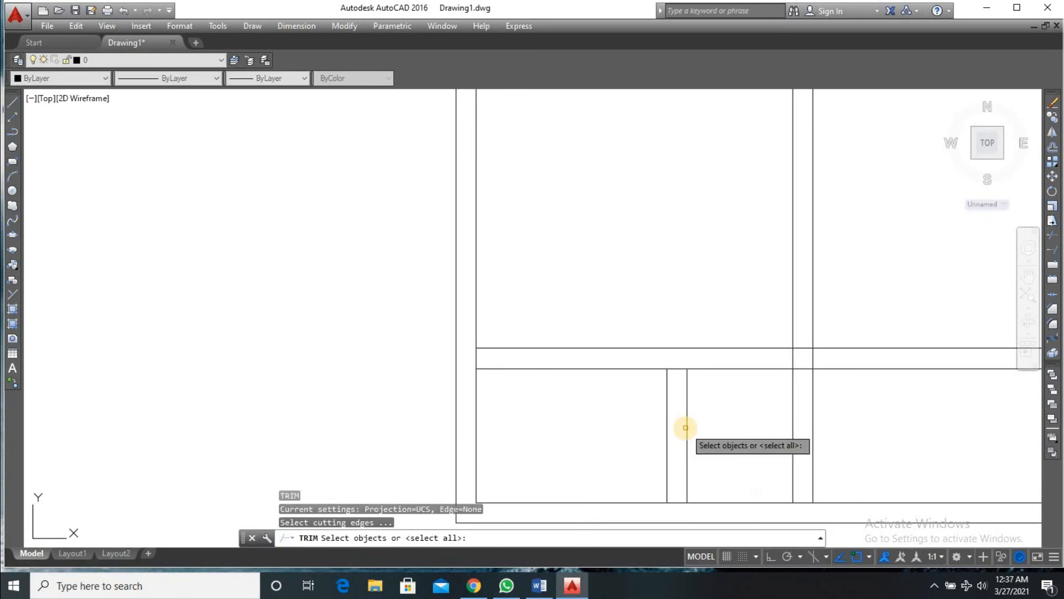
key("Return")
left_click(863, 399)
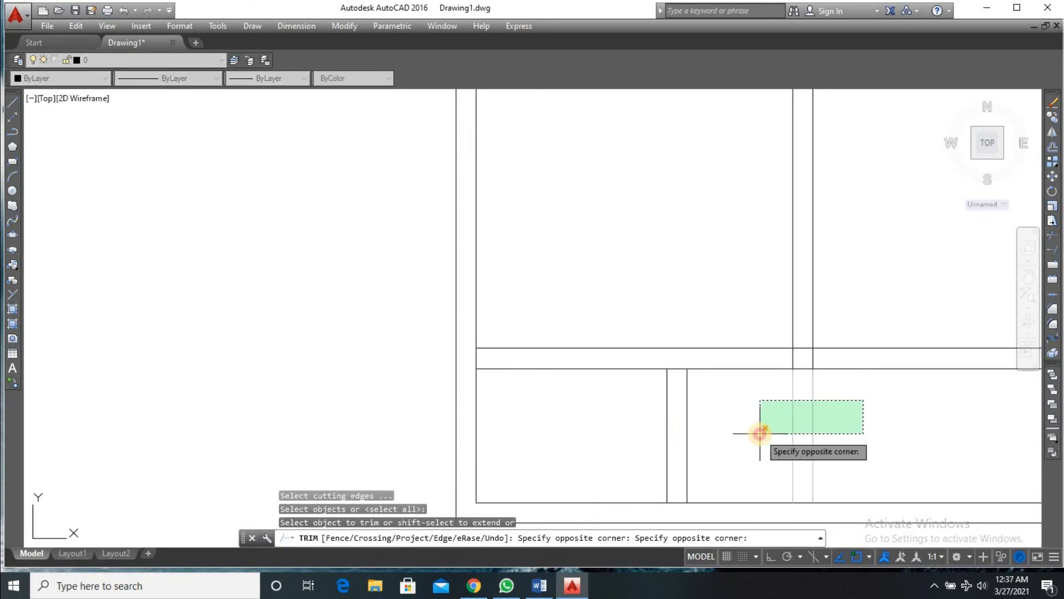
left_click(760, 432)
left_click(799, 348)
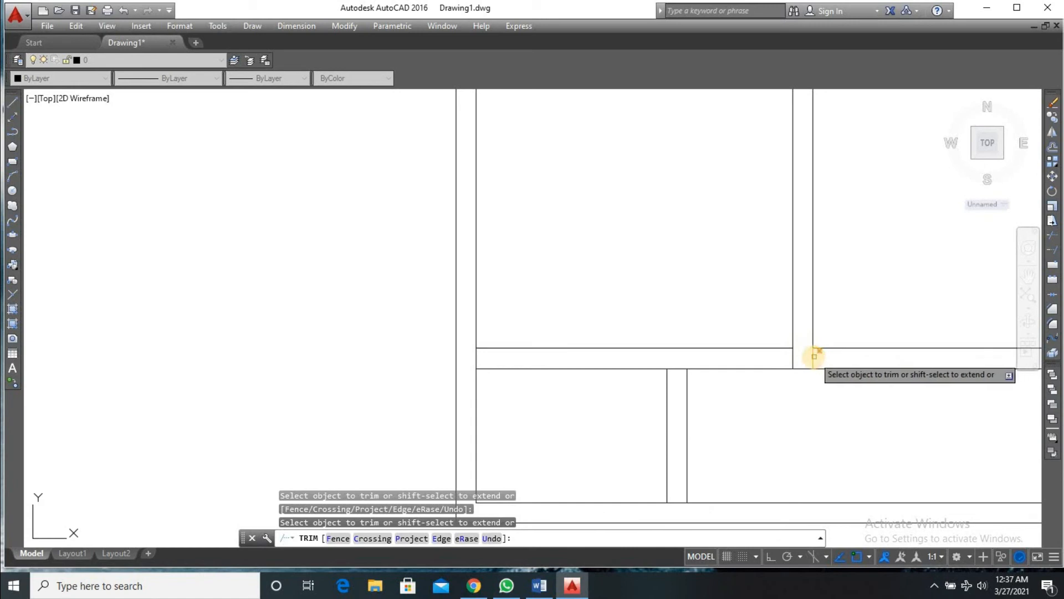
scroll(814, 357, "down", 5)
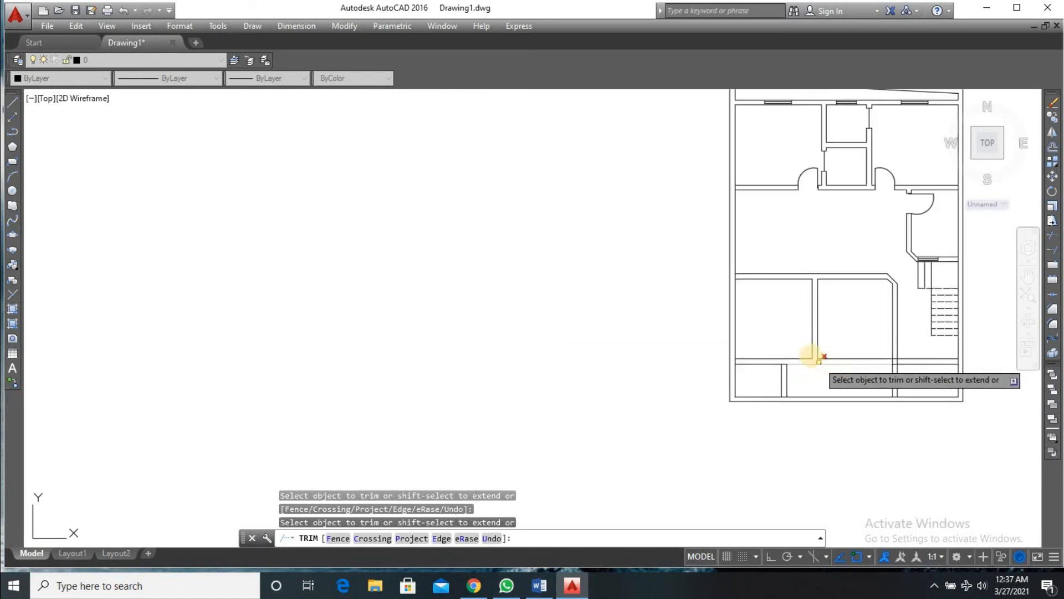
scroll(834, 331, "up", 4)
left_click(831, 324)
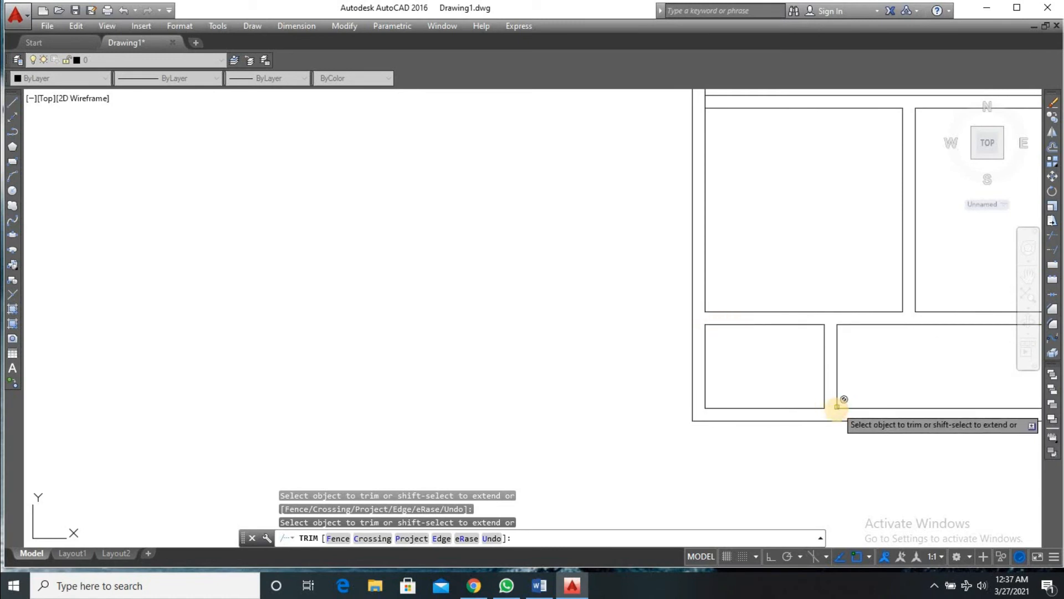
- Trim the wall lines extending past the lower-right corner of the right room and clean up that corner
scroll(837, 407, "down", 4)
scroll(843, 391, "up", 3)
left_click(922, 400)
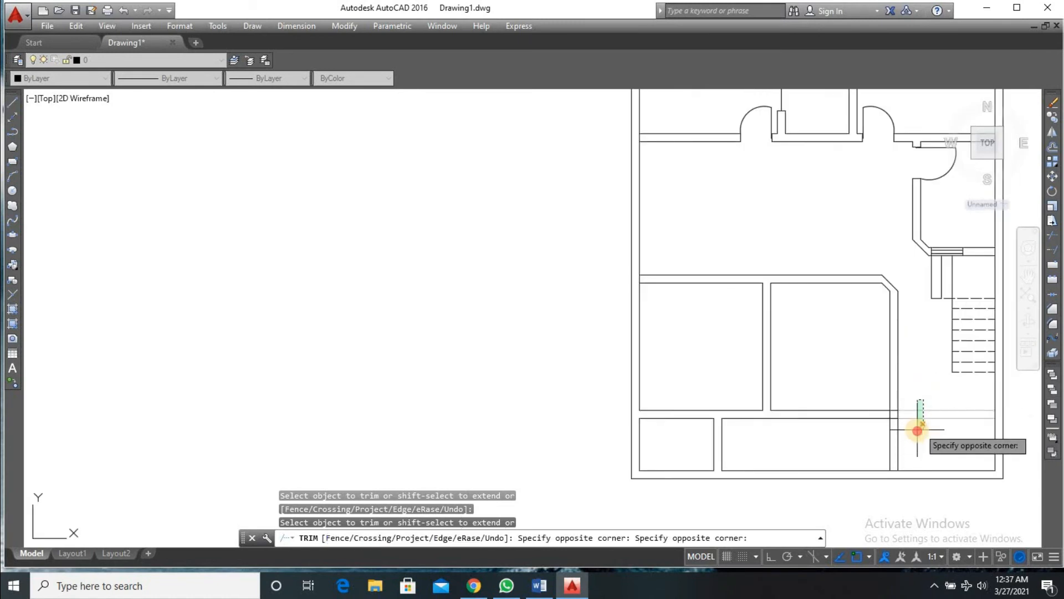
left_click(886, 434)
scroll(904, 415, "up", 4)
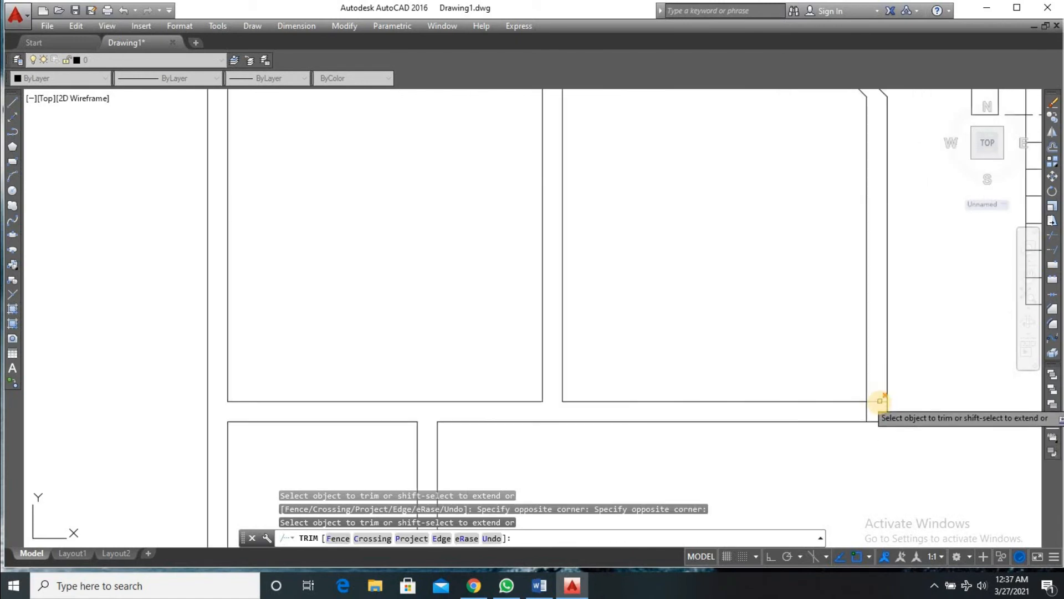
scroll(877, 408, "down", 4)
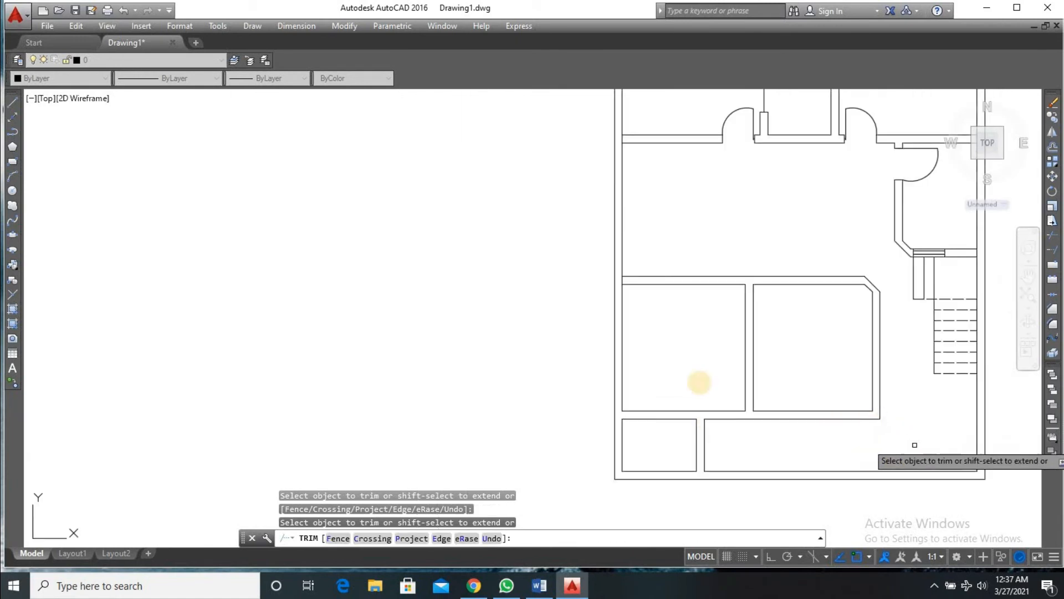
- Trim the inner line of the right outer wall where the upper horizontal partition meets it
scroll(852, 447, "down", 4)
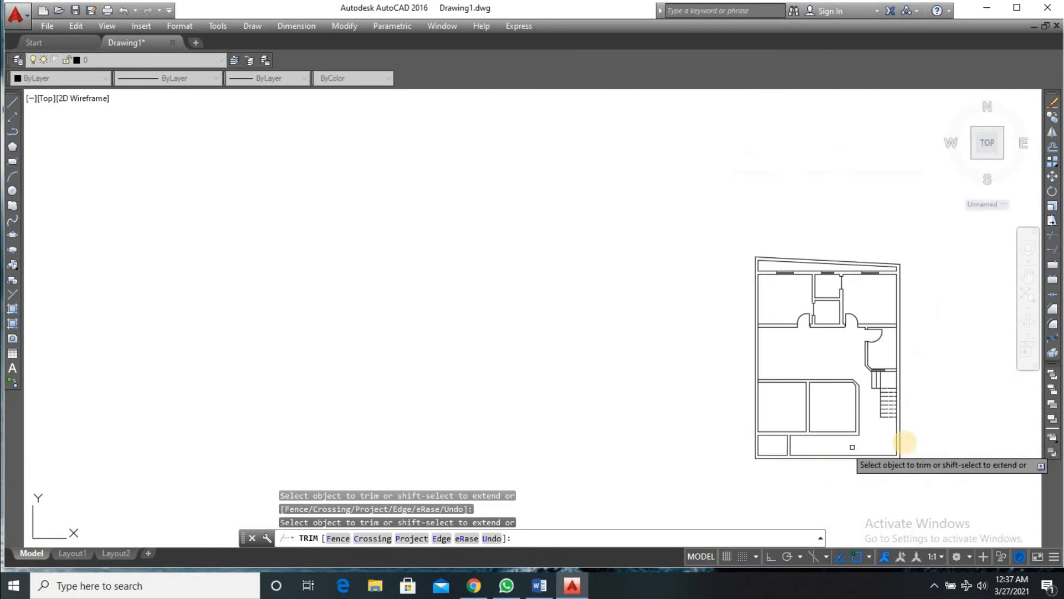
scroll(831, 438, "up", 2)
scroll(756, 434, "up", 2)
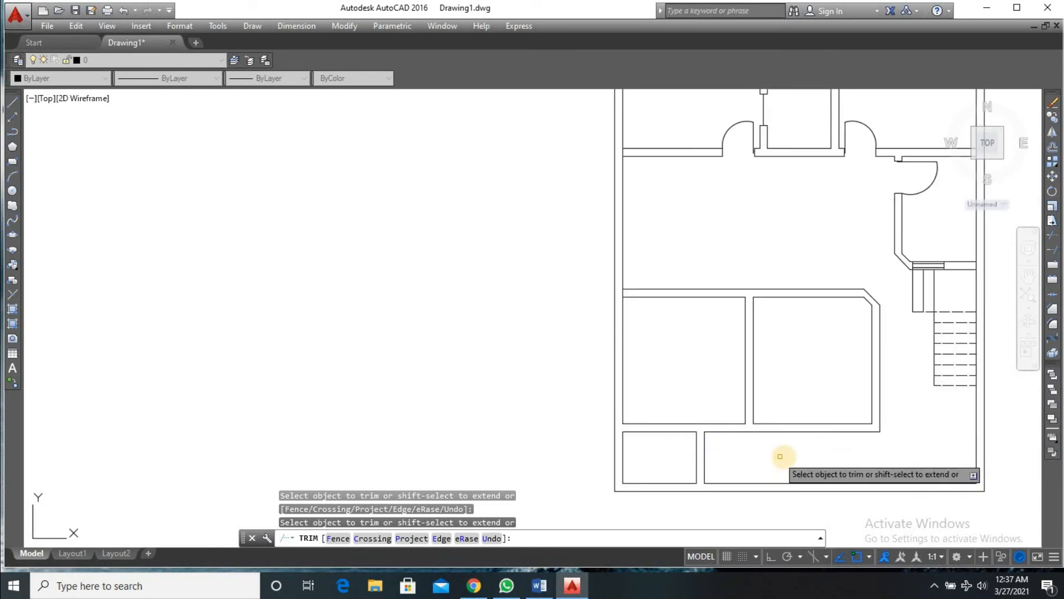
scroll(621, 294, "up", 4)
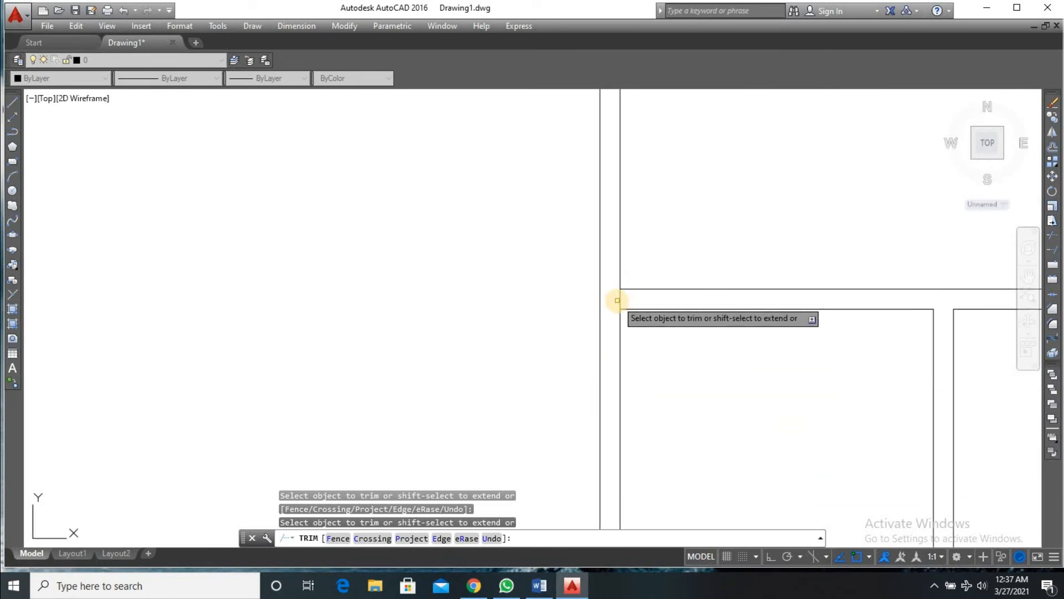
scroll(893, 334, "down", 5)
scroll(891, 325, "up", 4)
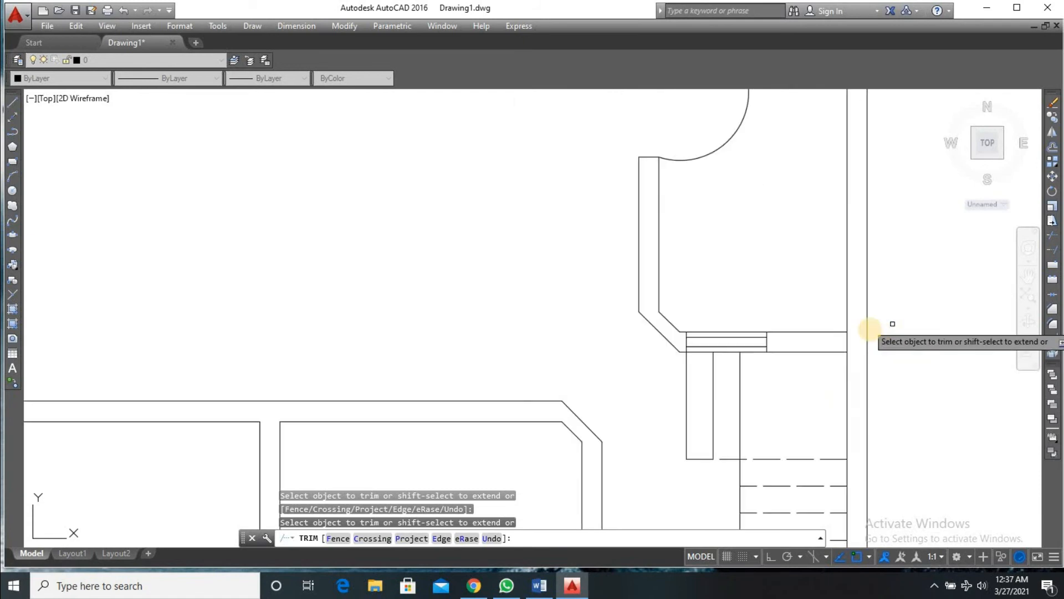
scroll(855, 375, "down", 2)
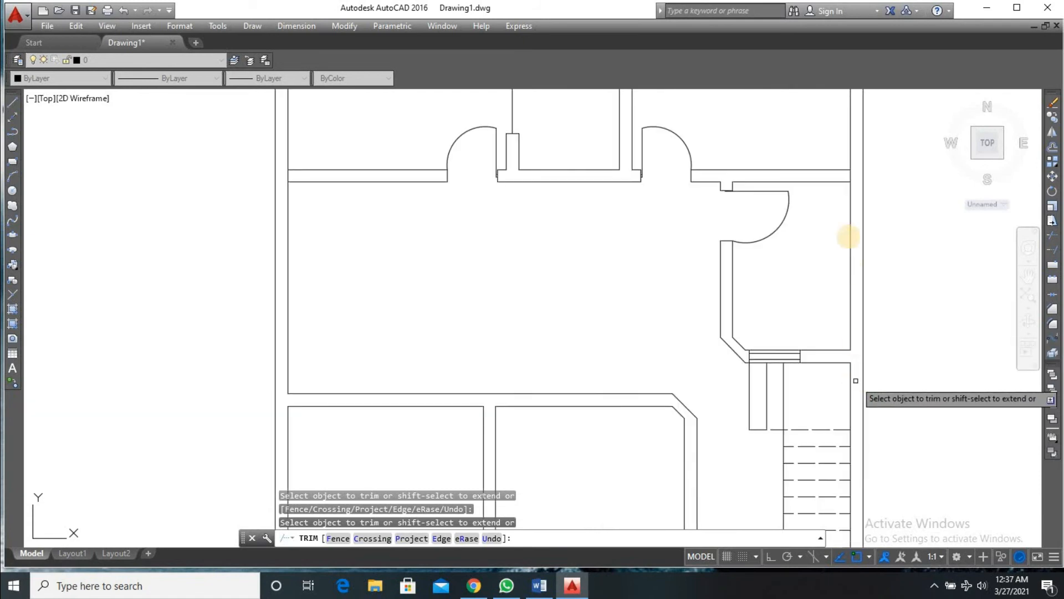
left_click(851, 175)
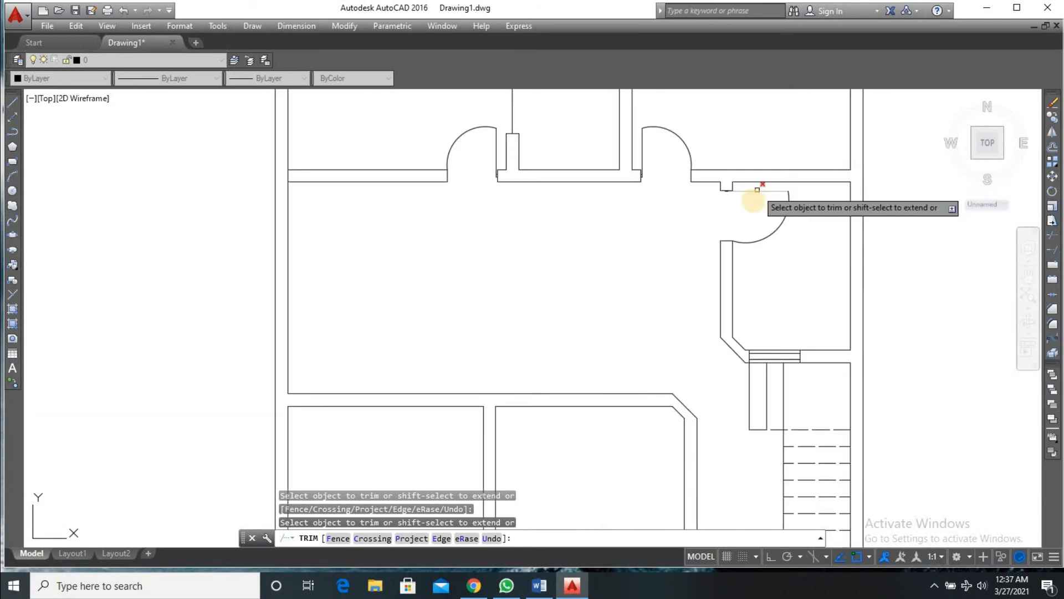
- Inspect the whole floor plan and the lower rooms for remaining wall junctions, and finish trimming
scroll(754, 201, "down", 4)
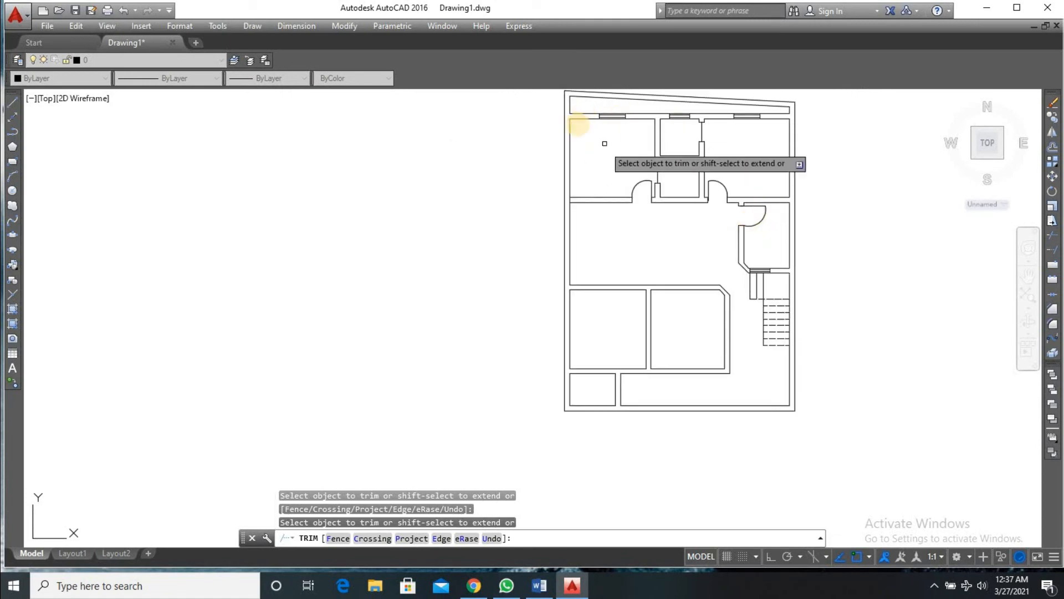
scroll(781, 397, "up", 2)
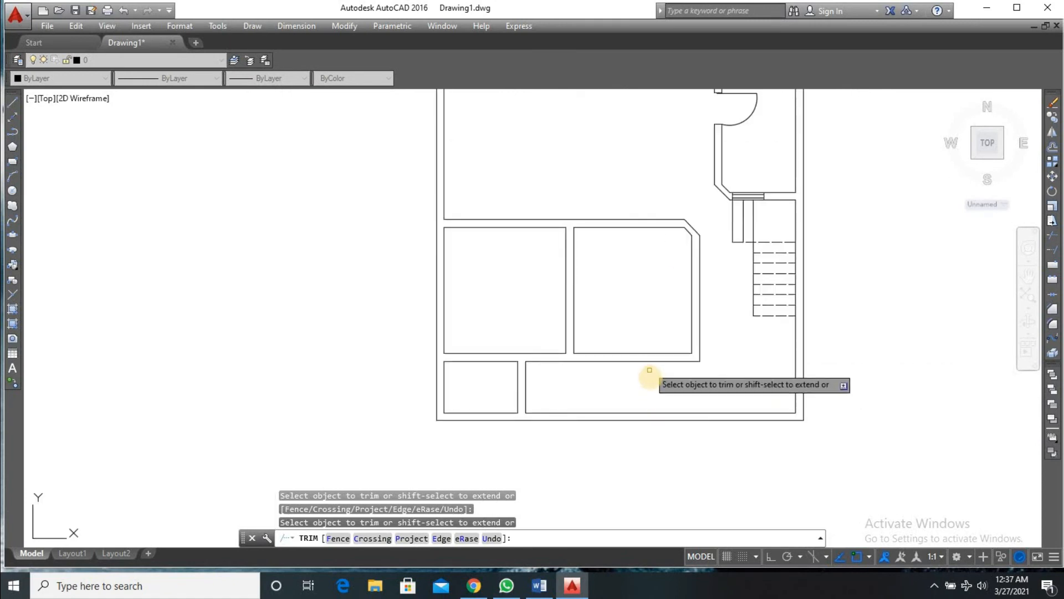
scroll(643, 377, "down", 2)
scroll(679, 224, "up", 2)
scroll(615, 433, "down", 2)
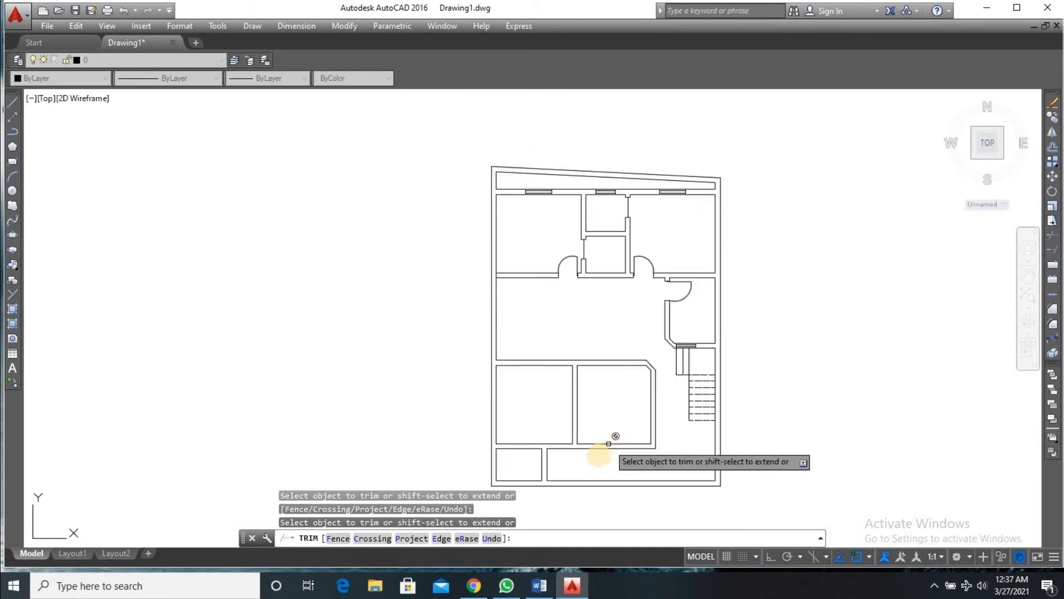
scroll(602, 452, "up", 2)
scroll(598, 454, "down", 2)
scroll(582, 463, "up", 2)
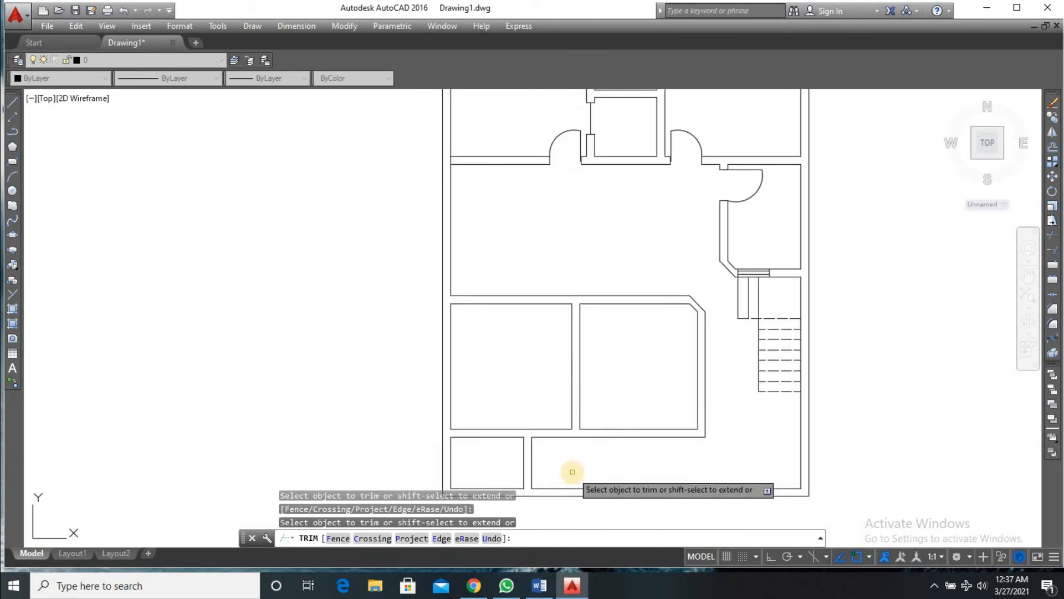
key("Escape")
- Draw a short line across the upper wall of the lower rooms, continuing the right face of the middle wall
type("l")
key("Return")
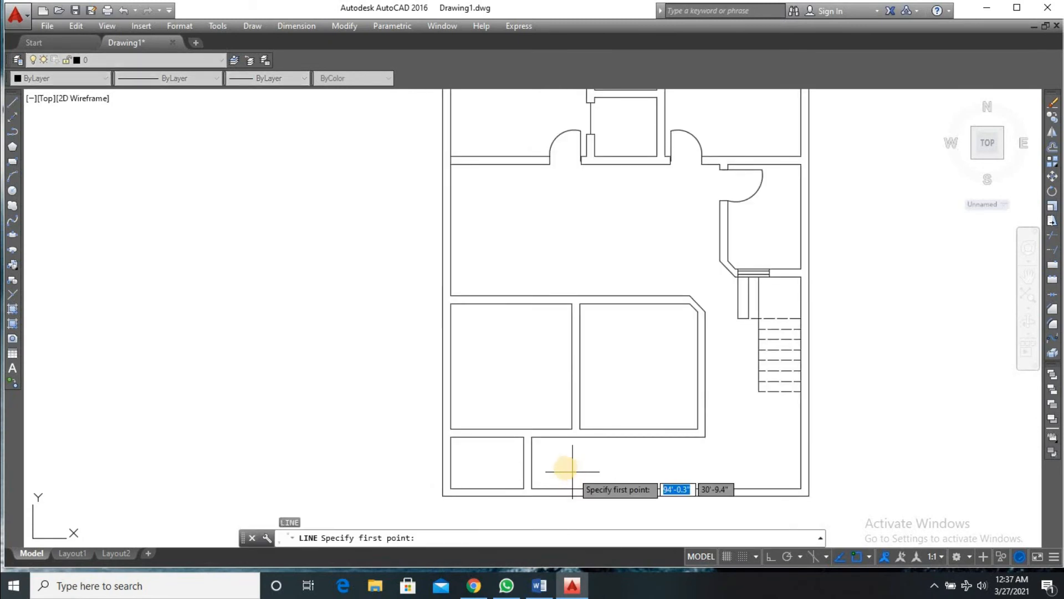
scroll(558, 295, "up", 4)
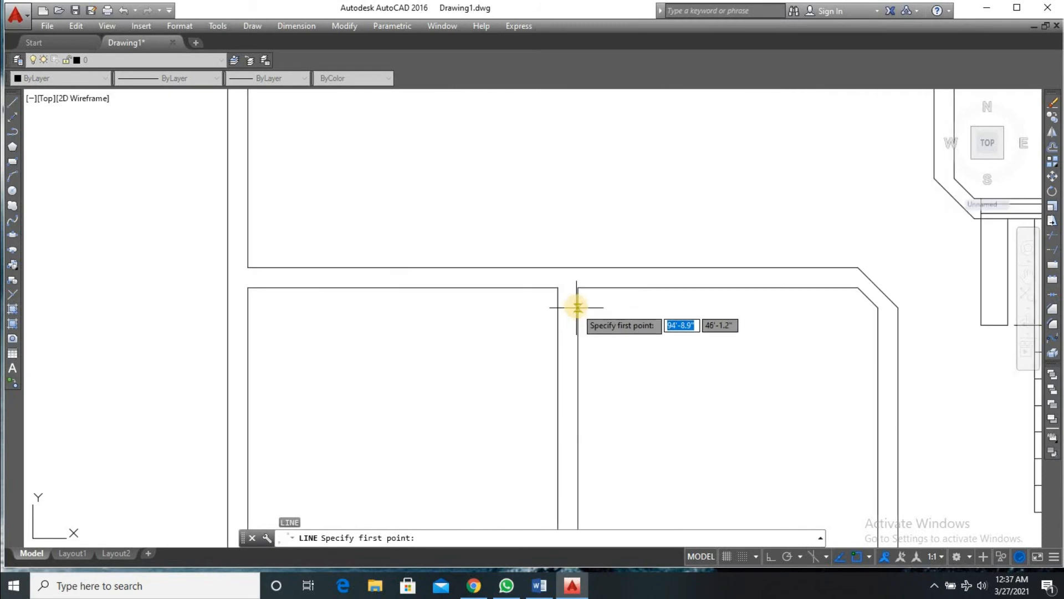
left_click(578, 288)
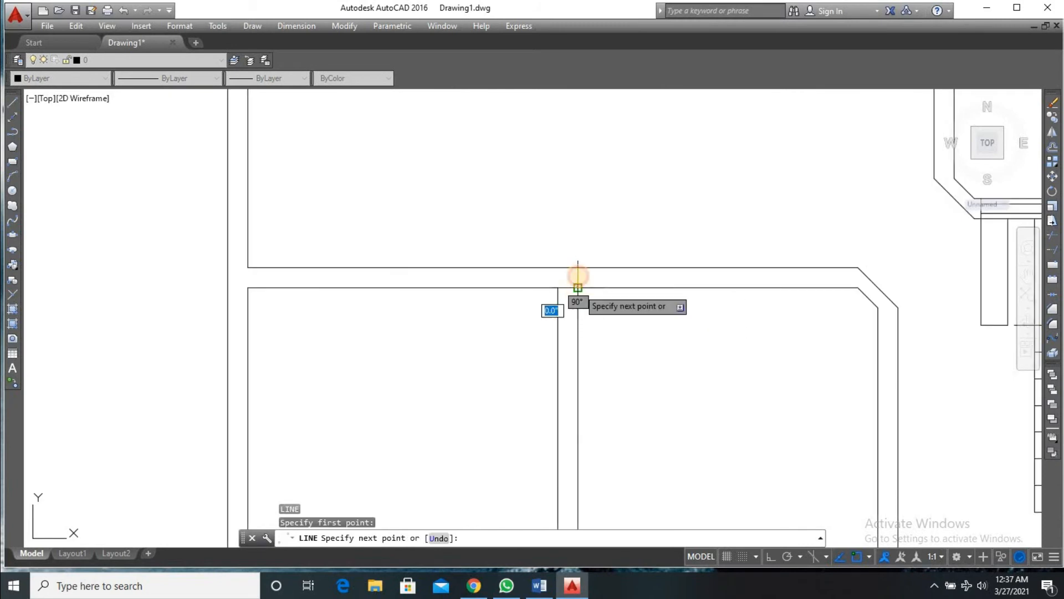
left_click(578, 267)
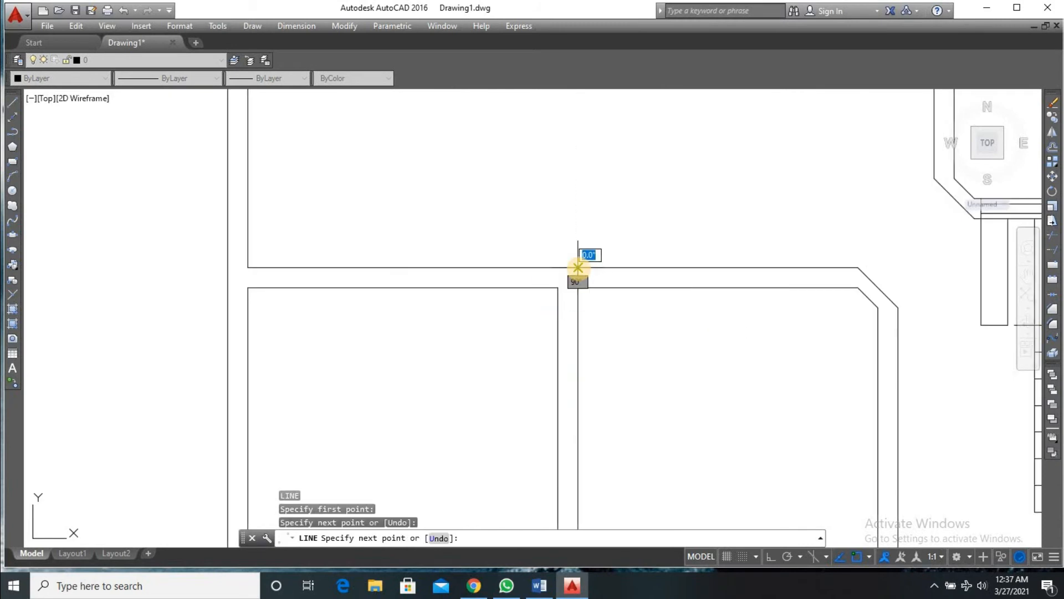
key("Return")
- Draw a short line across the lower horizontal partition, continuing the left face of the middle wall
scroll(545, 497, "down", 8)
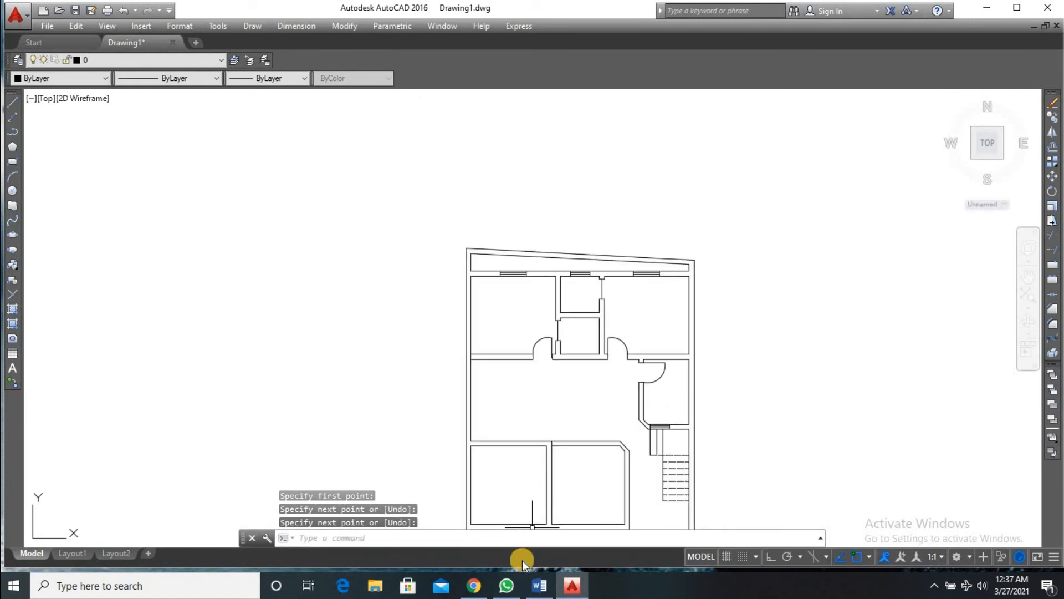
scroll(548, 502, "down", 3)
scroll(547, 510, "up", 10)
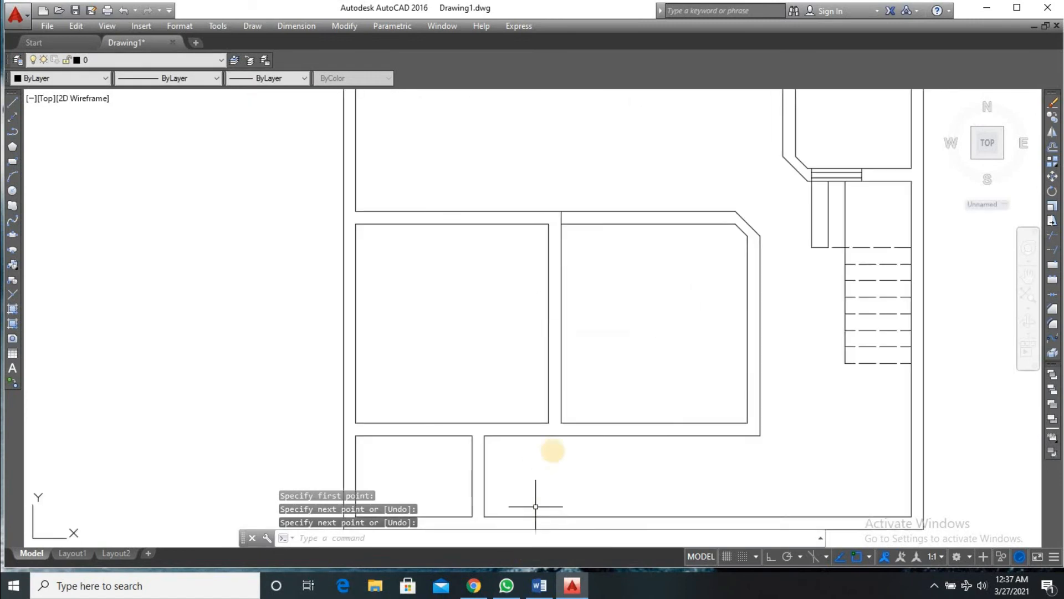
key("Return")
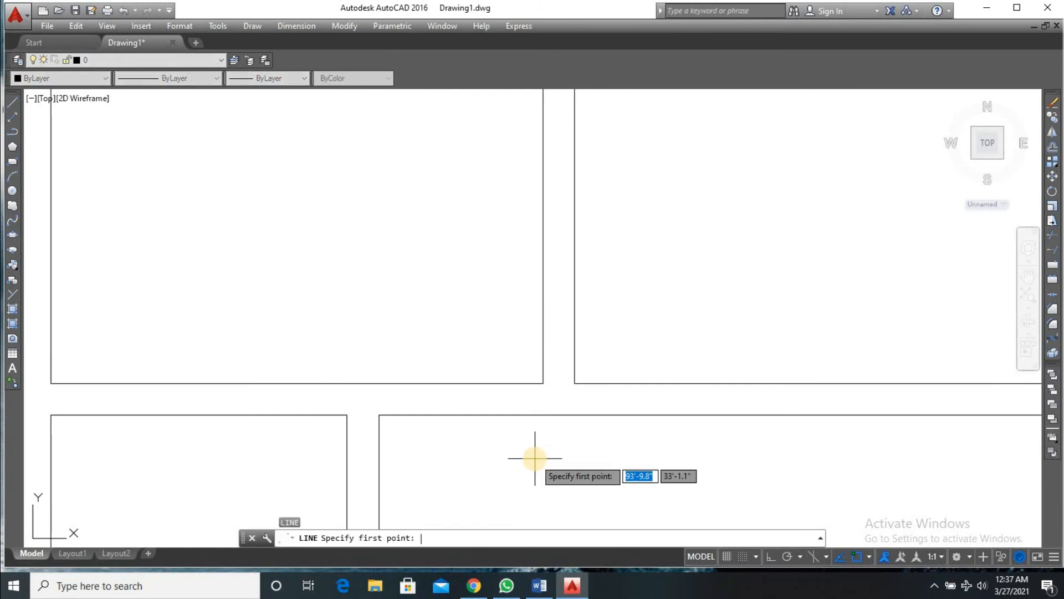
left_click(543, 383)
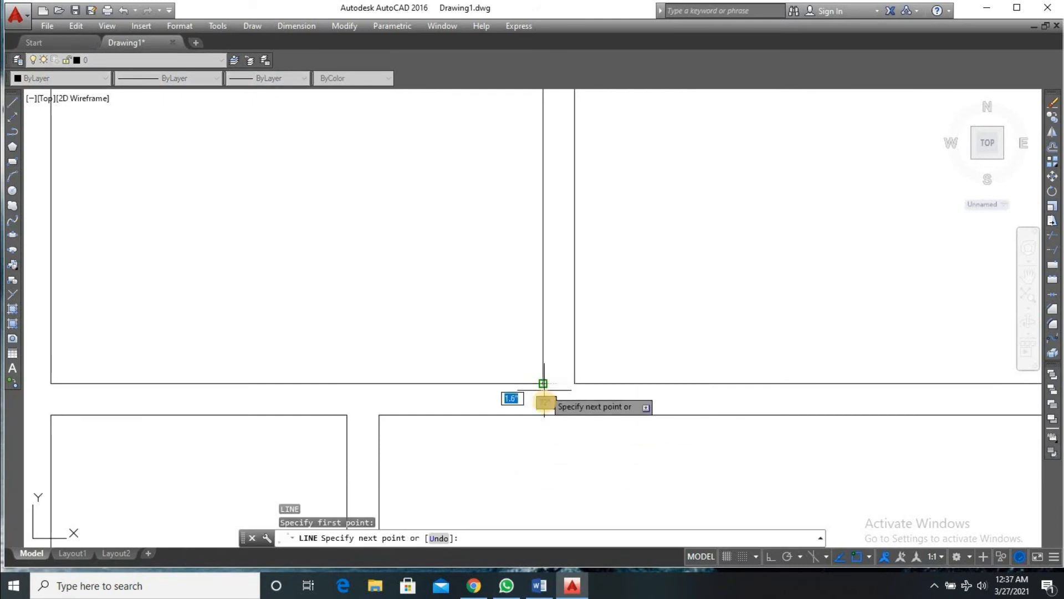
left_click(543, 414)
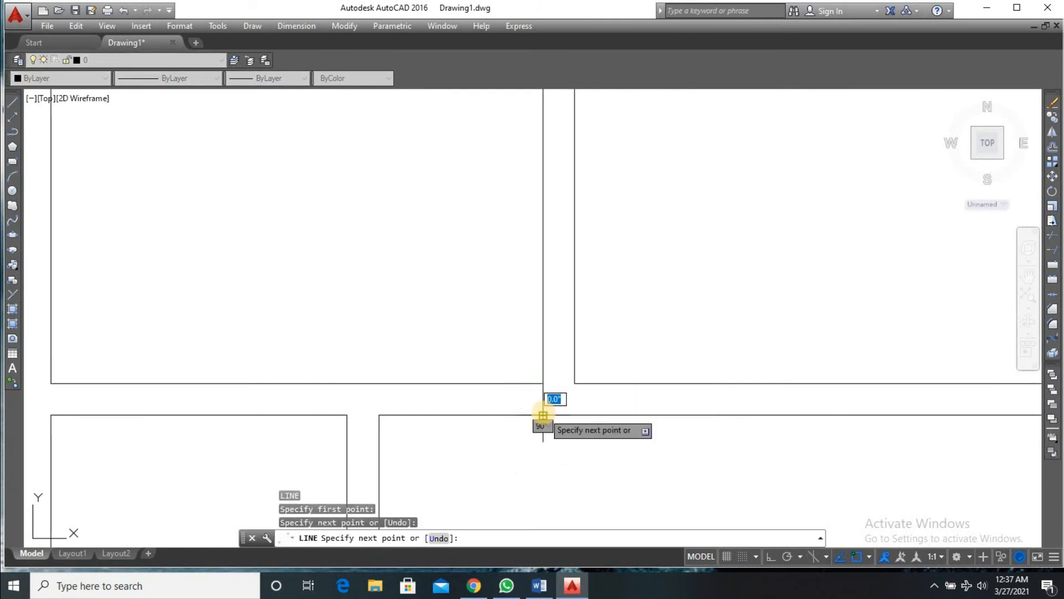
key("Return")
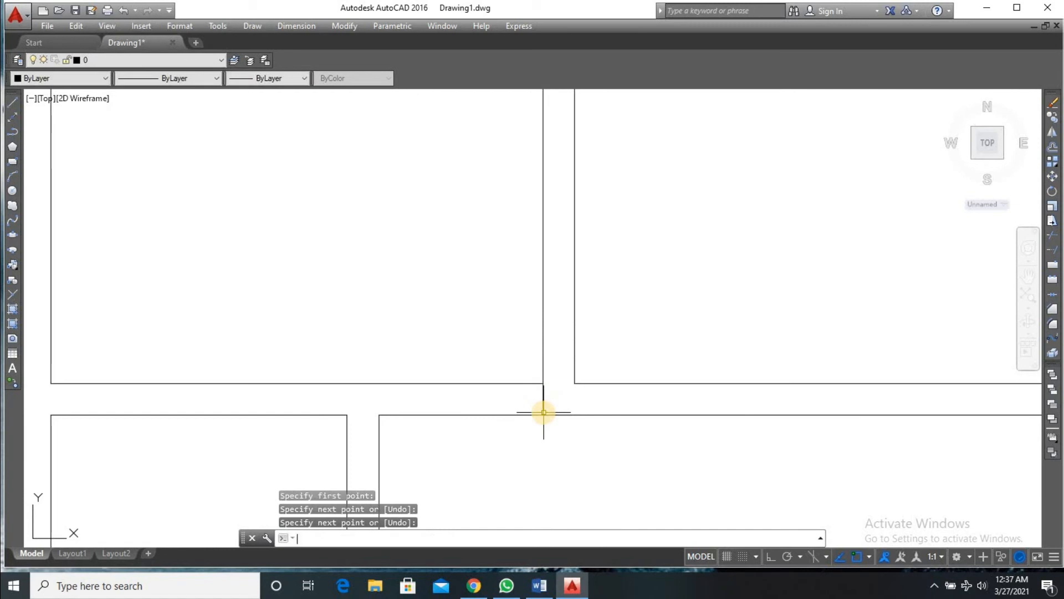
- Draw a short line across the lower partition, continuing the left face of the small bottom-left room's dividing wall
key("Return")
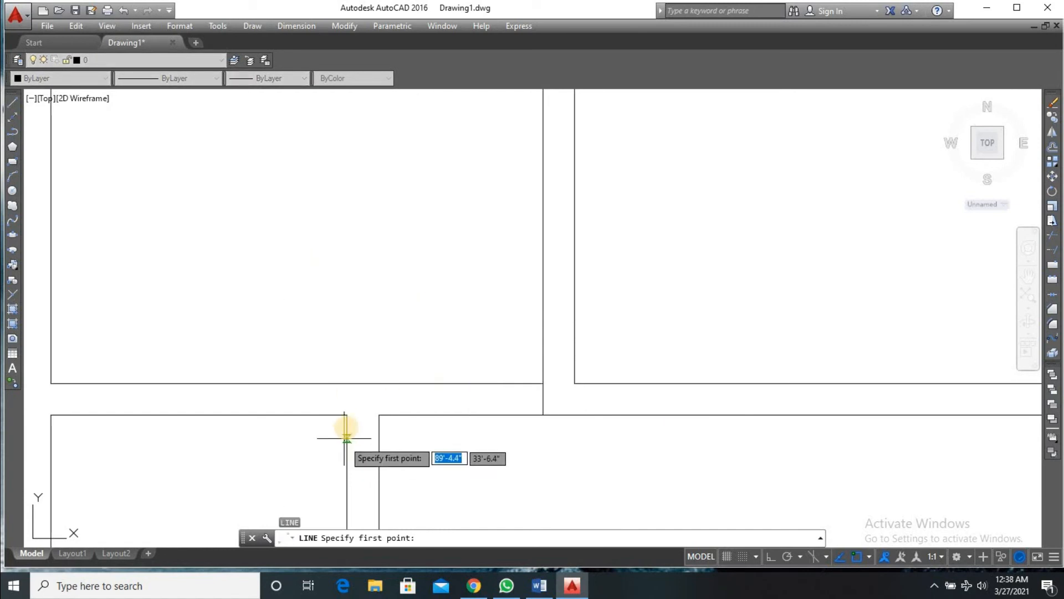
left_click(347, 415)
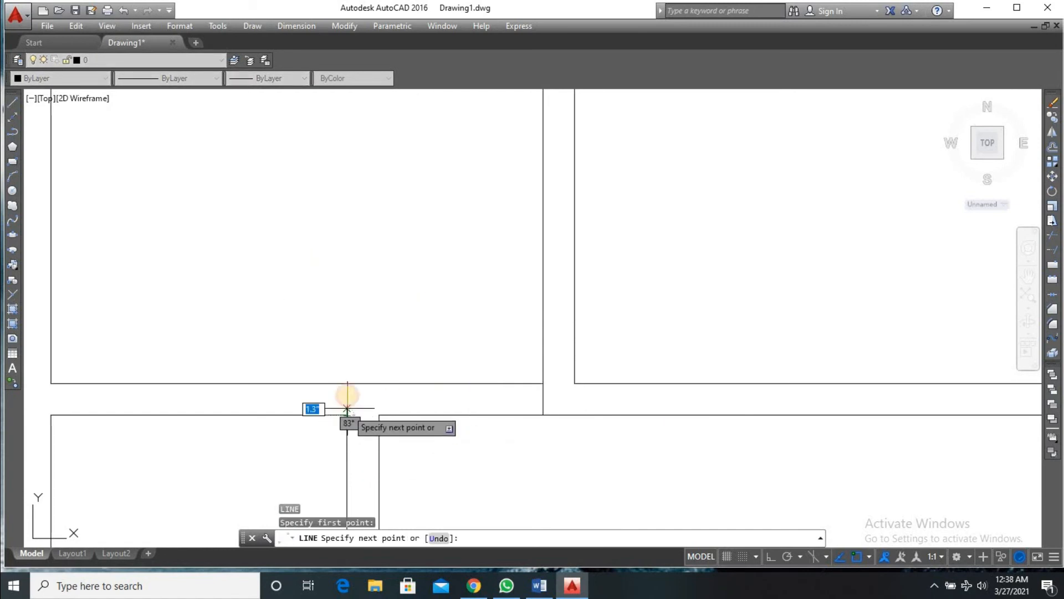
left_click(347, 384)
key("Return")
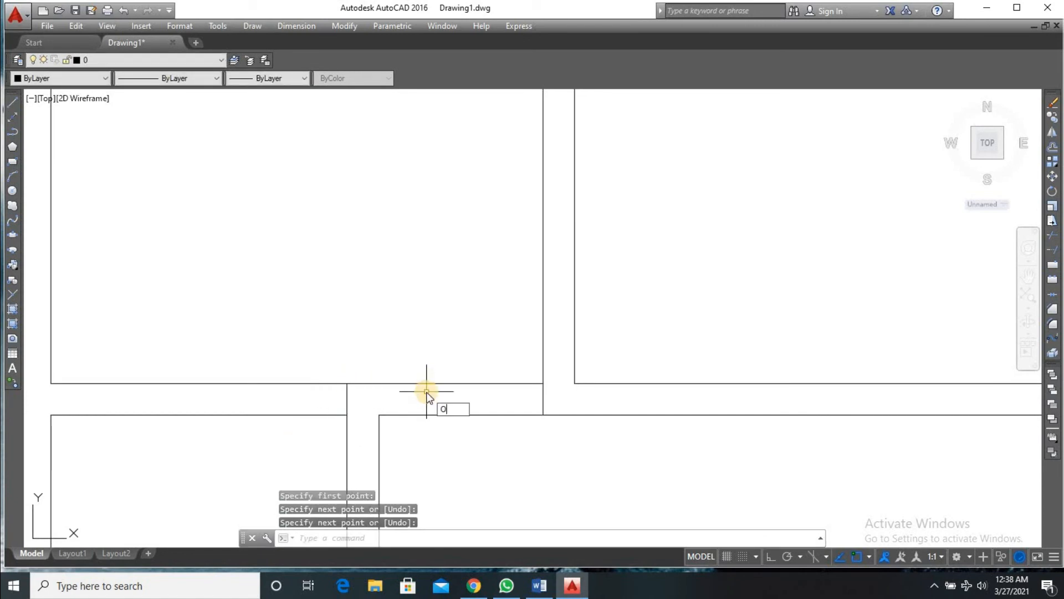
- Offset both short lines across the lower partition 6" to the left
key("Return")
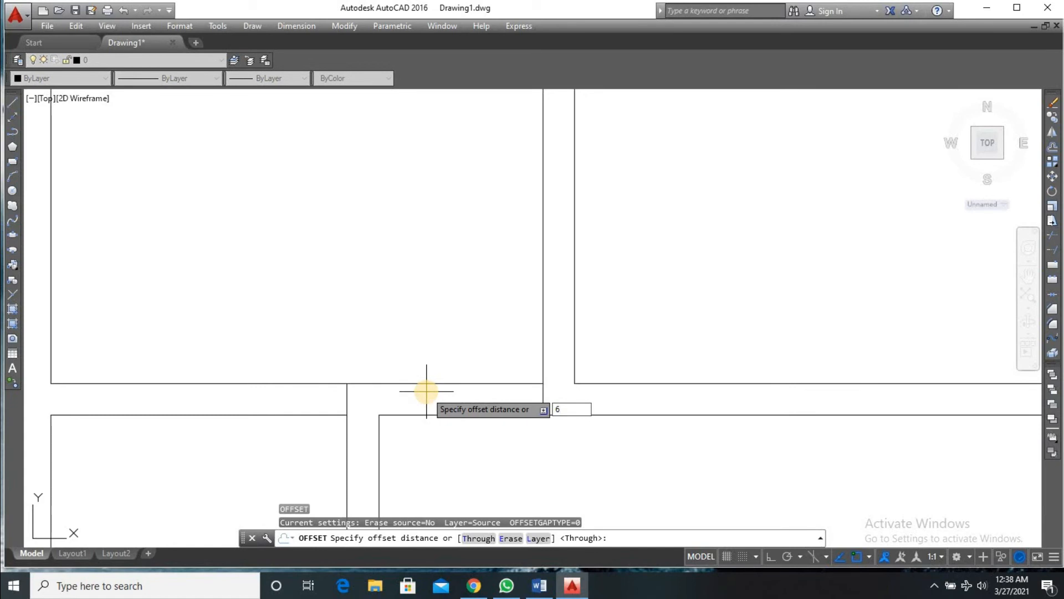
type("6")
key("Return")
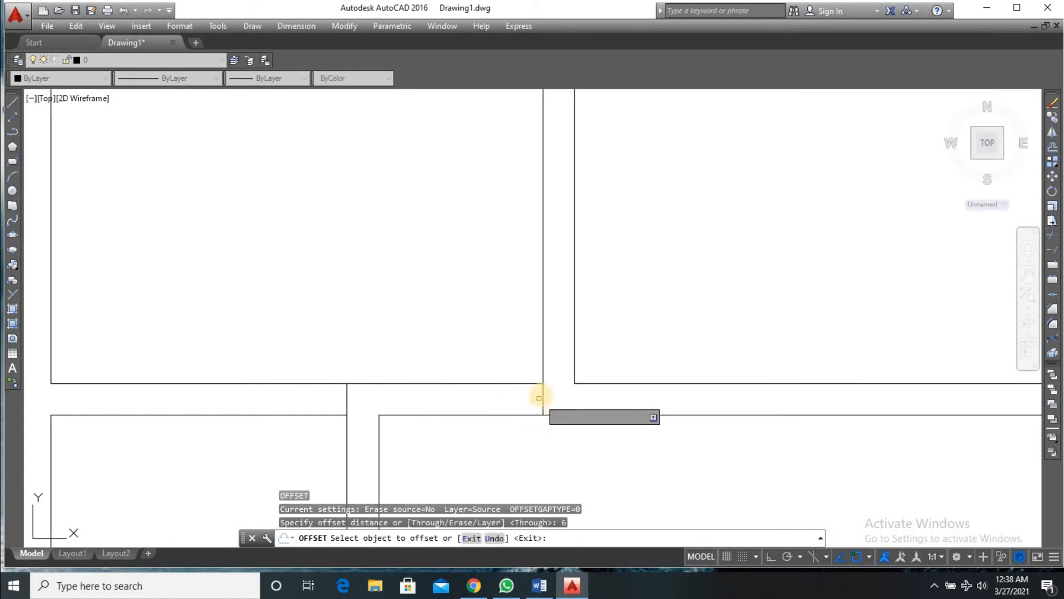
left_click(542, 395)
left_click(530, 393)
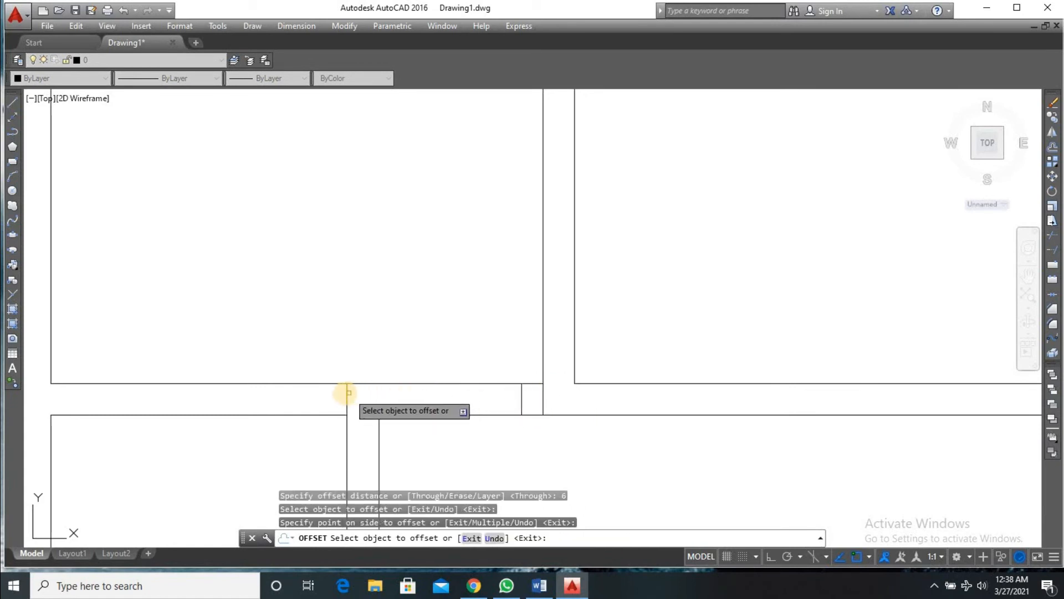
left_click(346, 394)
left_click(335, 397)
- Offset the short line across the upper wall 6" to the right to start the right room's door opening
scroll(438, 403, "down", 4)
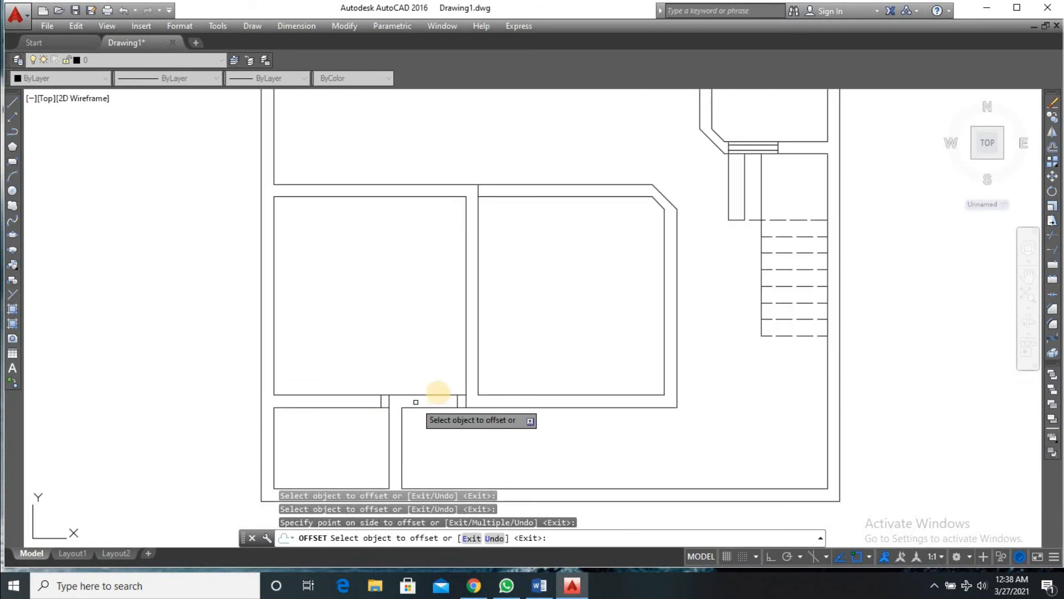
left_click(477, 190)
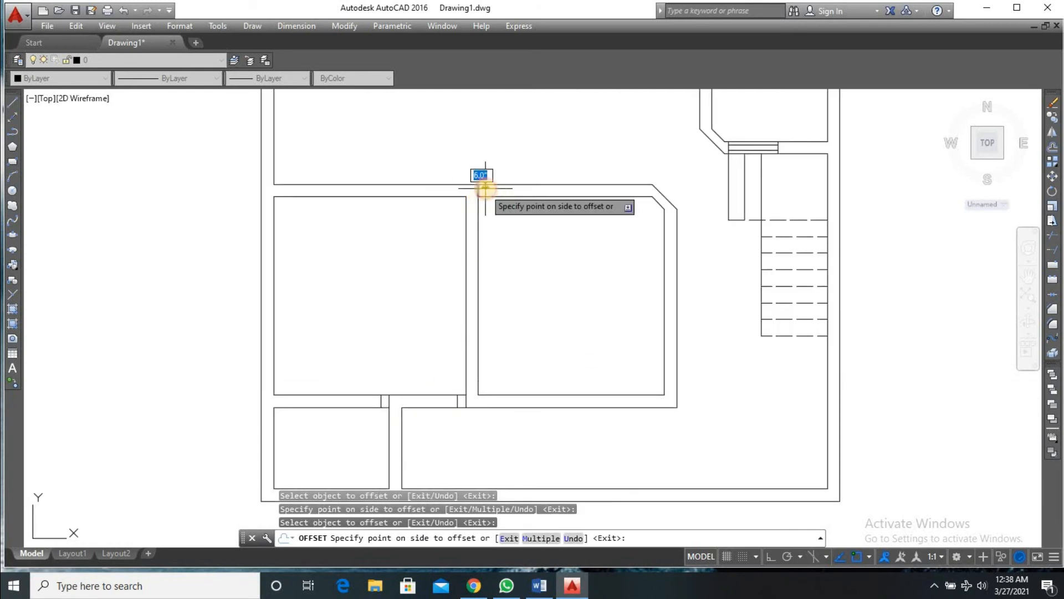
left_click(489, 190)
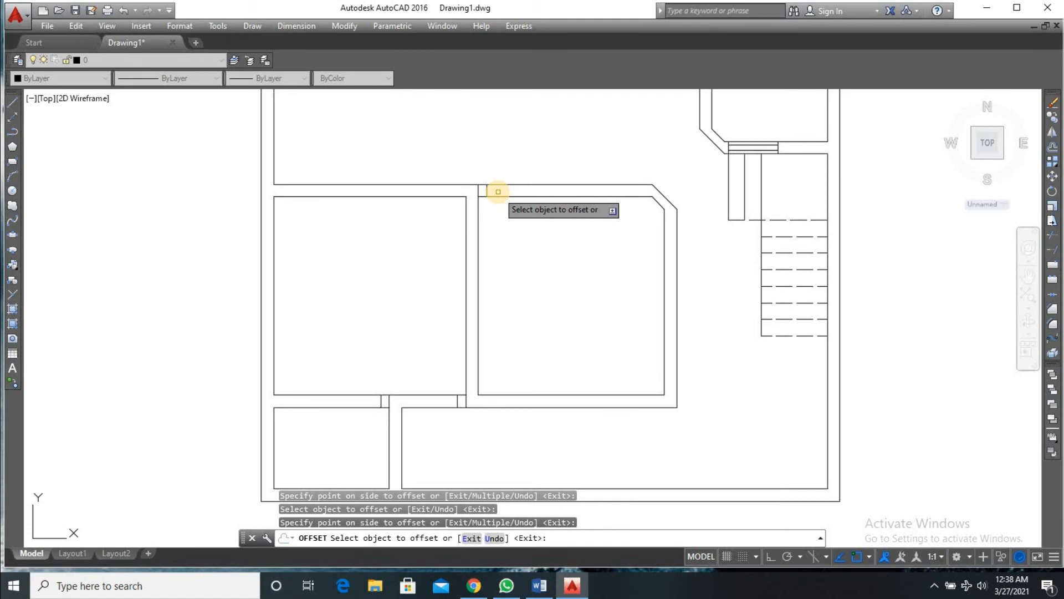
- Offset the right room's first door jamb line 3' to the right along the upper wall
scroll(497, 192, "up", 4)
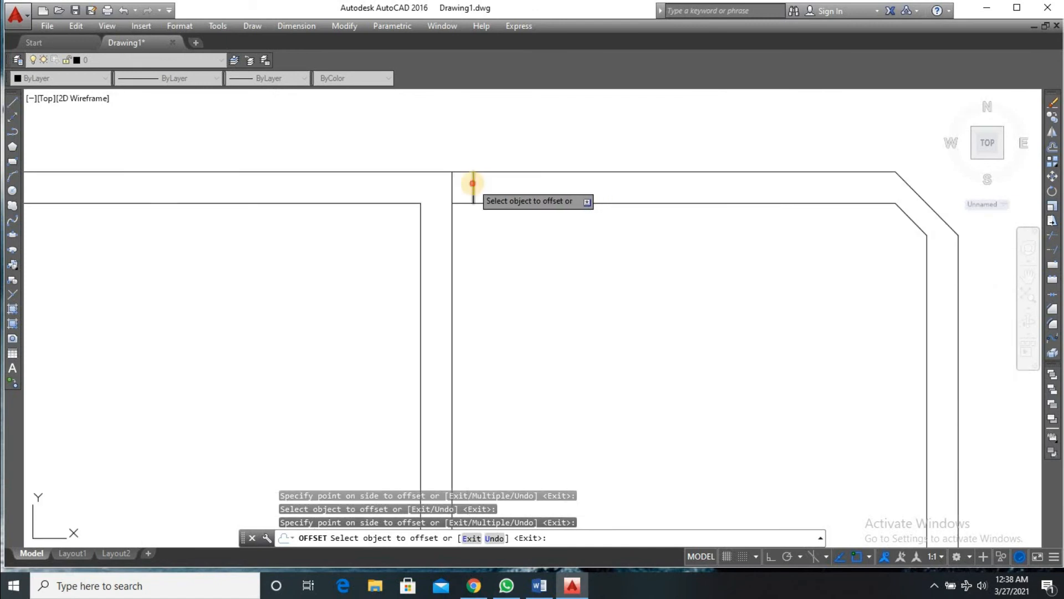
left_click(472, 183)
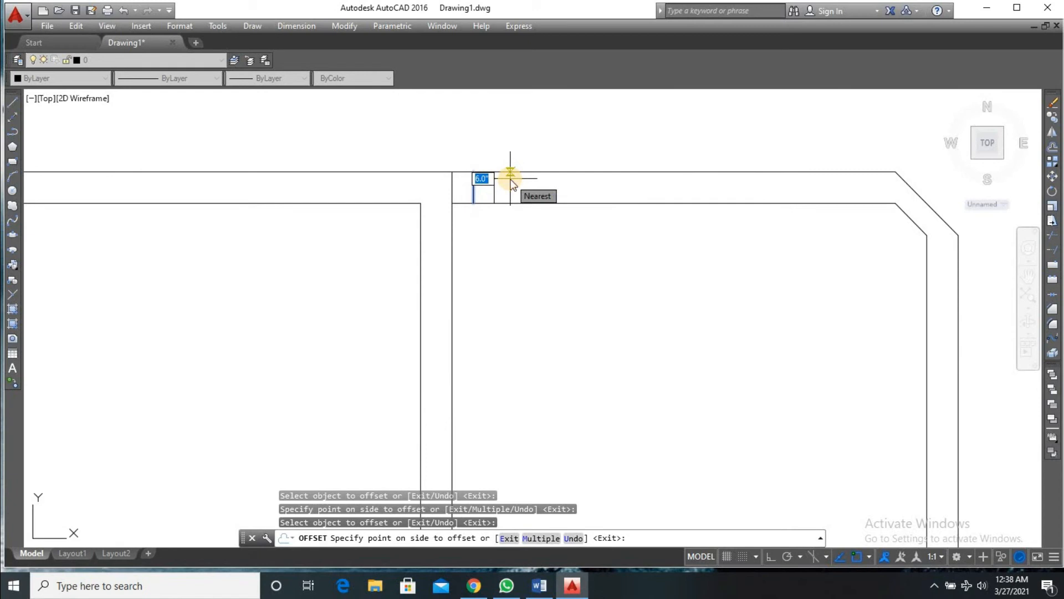
type("3'")
key("Return")
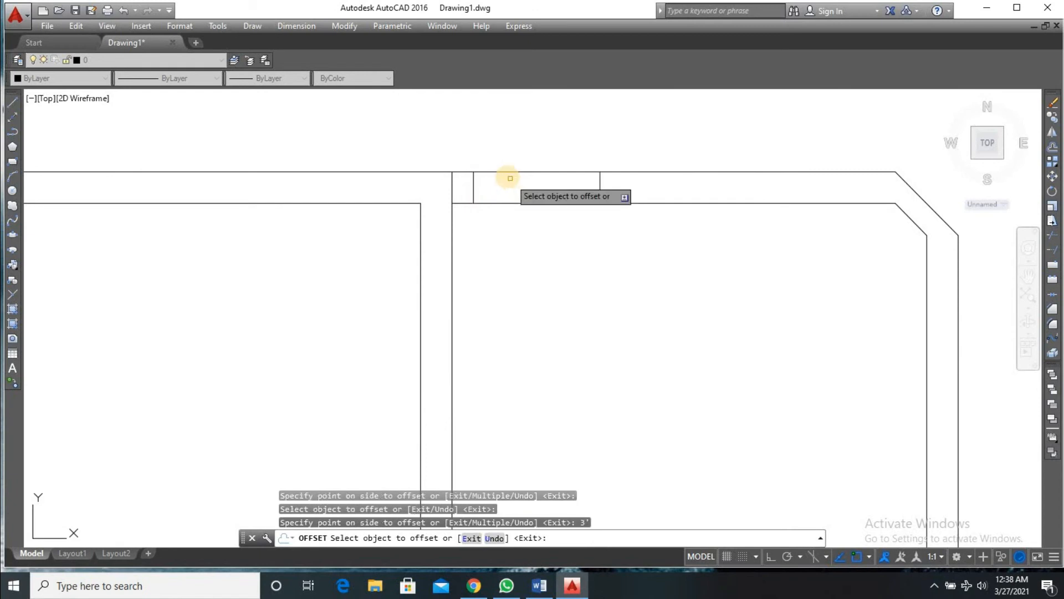
- Offset the jamb line near the middle wall 3' to the left across the lower partition
scroll(469, 399, "down", 5)
scroll(470, 399, "up", 6)
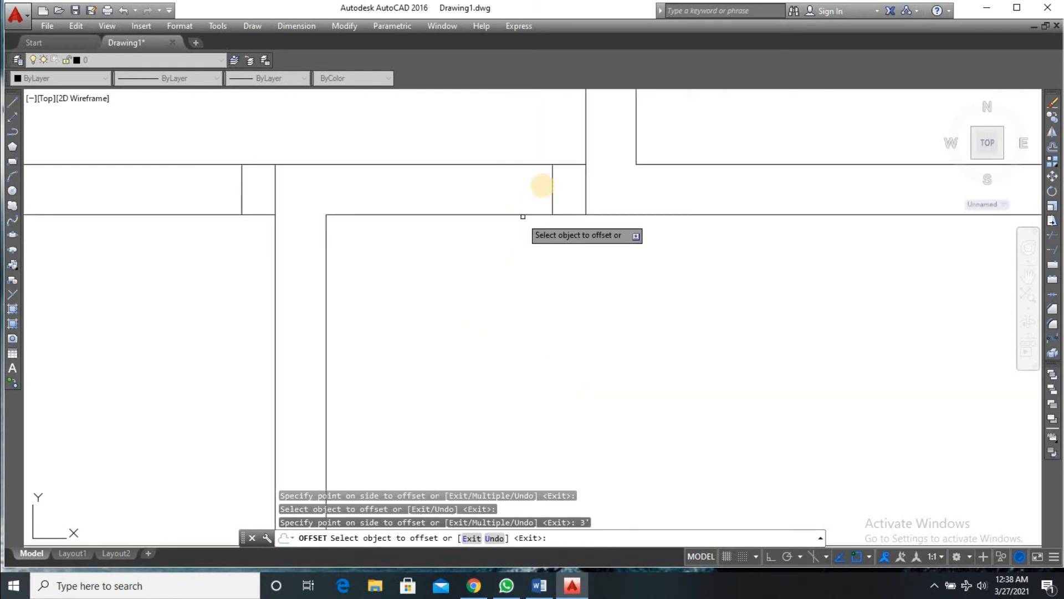
left_click(552, 183)
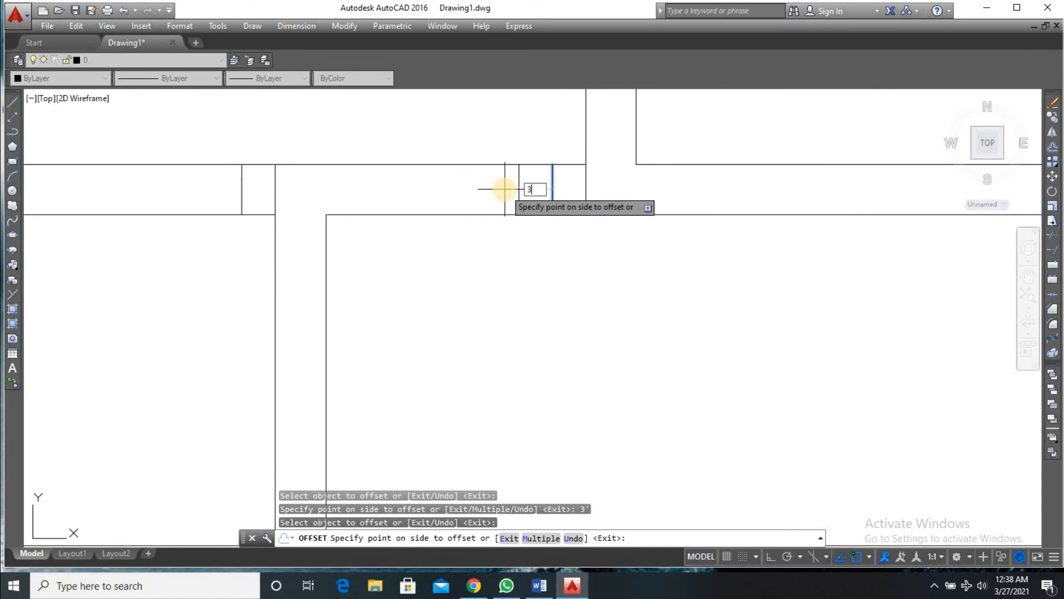
left_click(504, 190)
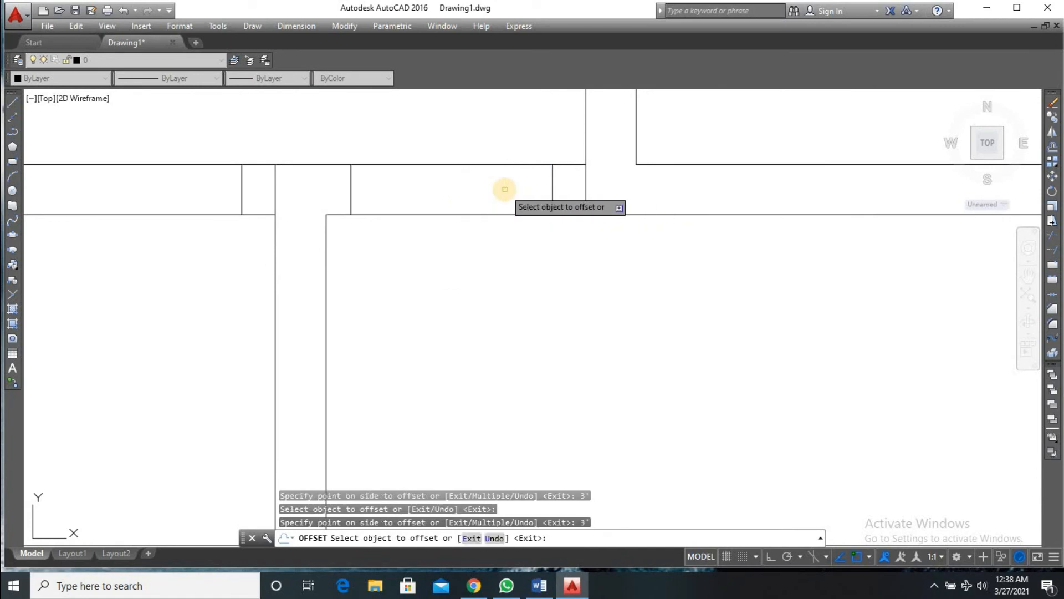
- Offset the lower-left room's door jamb line 3' to the left across the lower partition
left_click(242, 177)
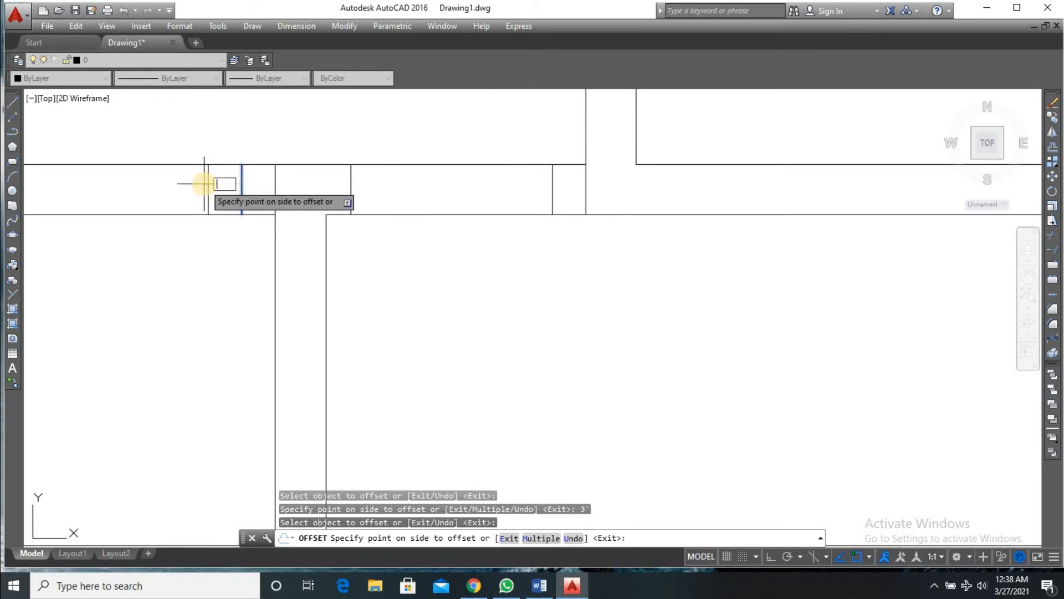
type("3")
key("Return")
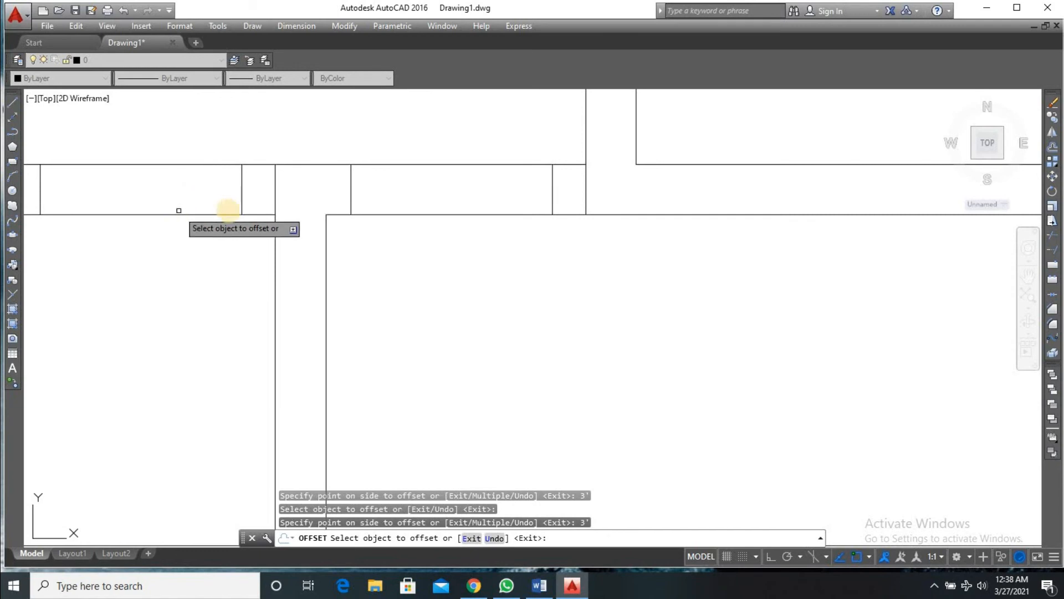
scroll(230, 217, "down", 2)
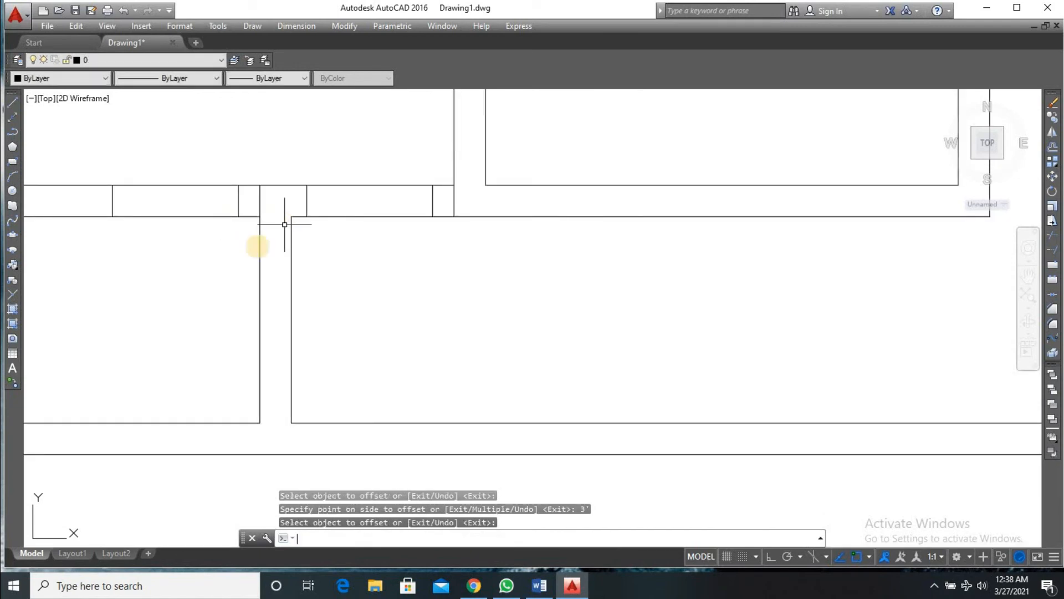
key("Return")
- Delete the three leftover short construction lines at the wall junctions, two across the lower partition and one across the upper wall
left_click(259, 207)
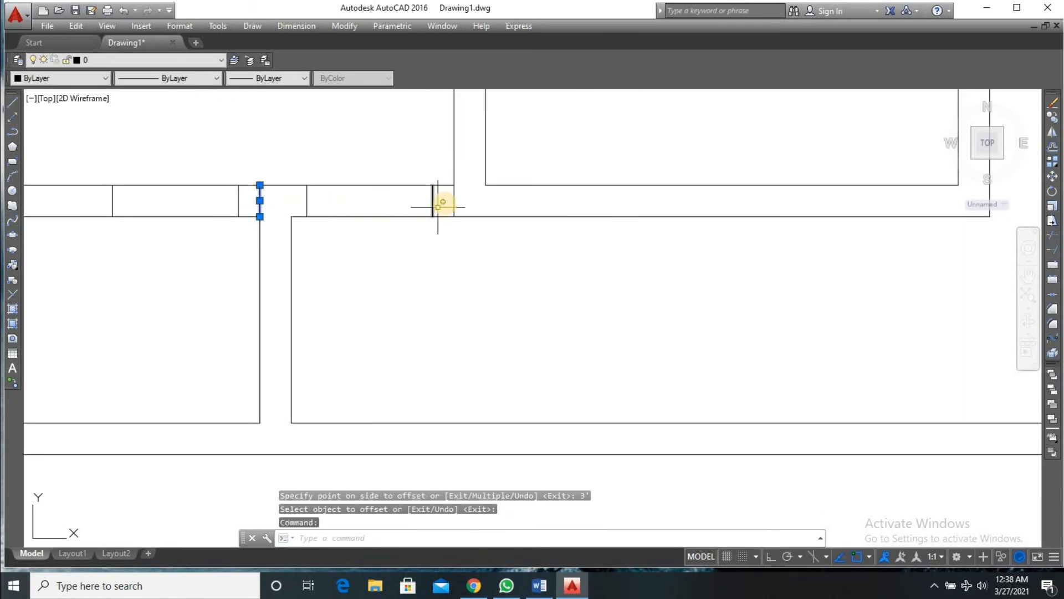
left_click(454, 208)
scroll(467, 222, "down", 4)
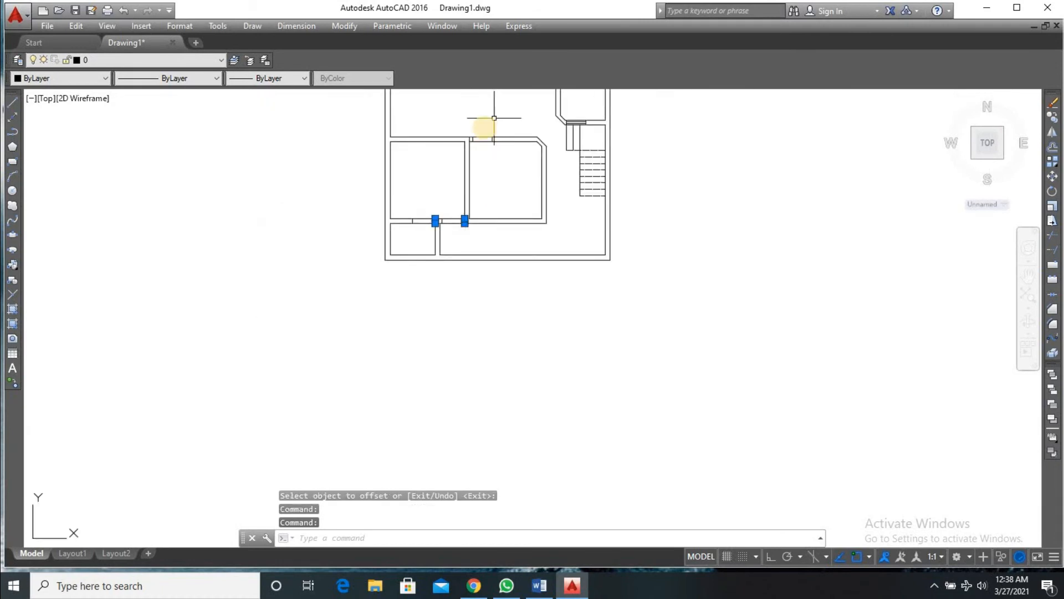
scroll(491, 120, "up", 3)
left_click(403, 189)
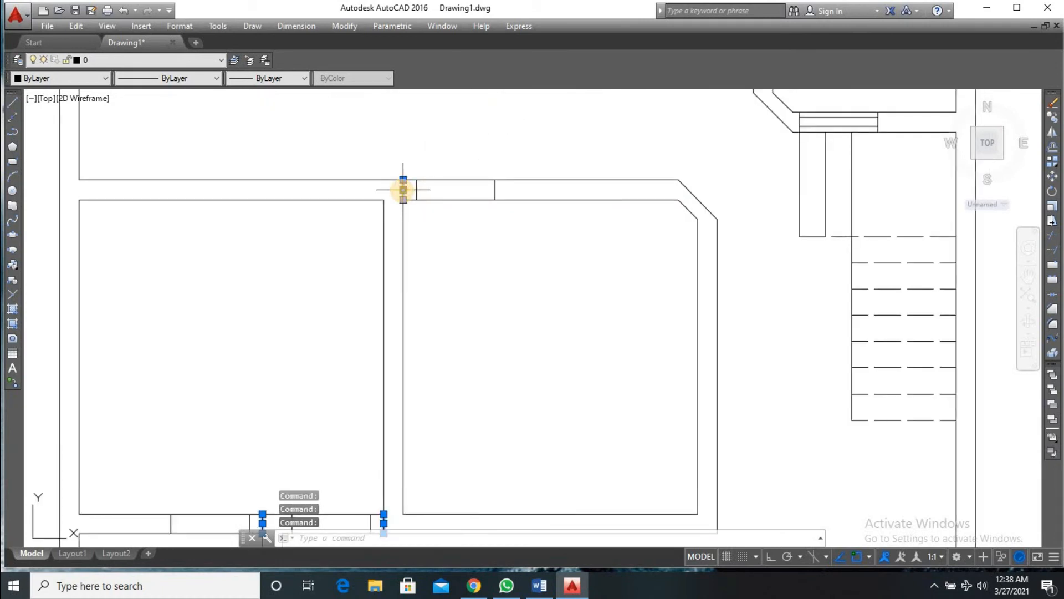
key("Delete")
- Trim the wall lines between the jambs of both door openings in the lower partition
scroll(416, 233, "down", 6)
scroll(374, 305, "up", 4)
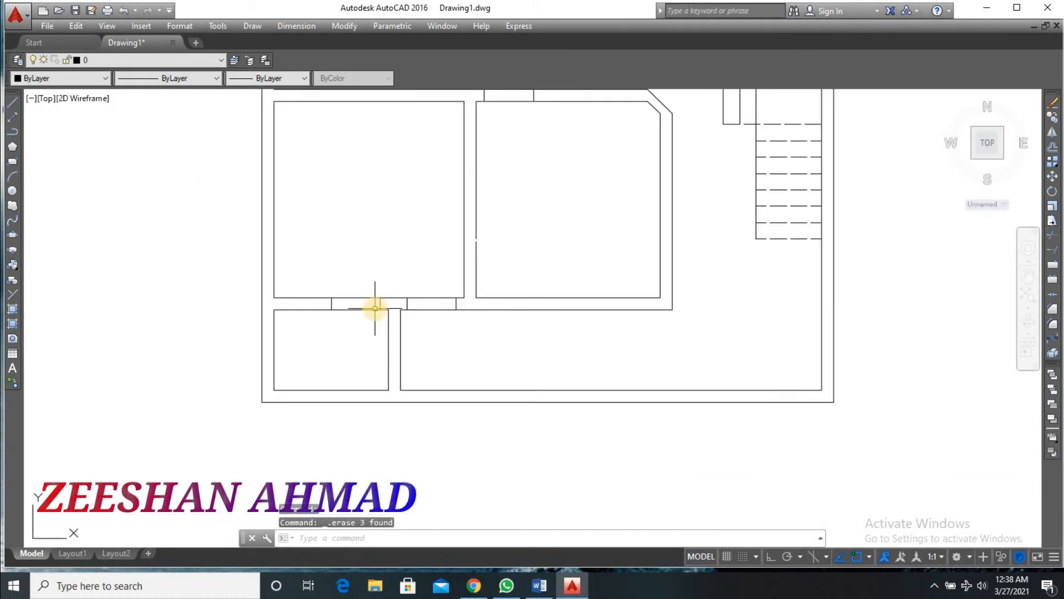
scroll(384, 269, "up", 2)
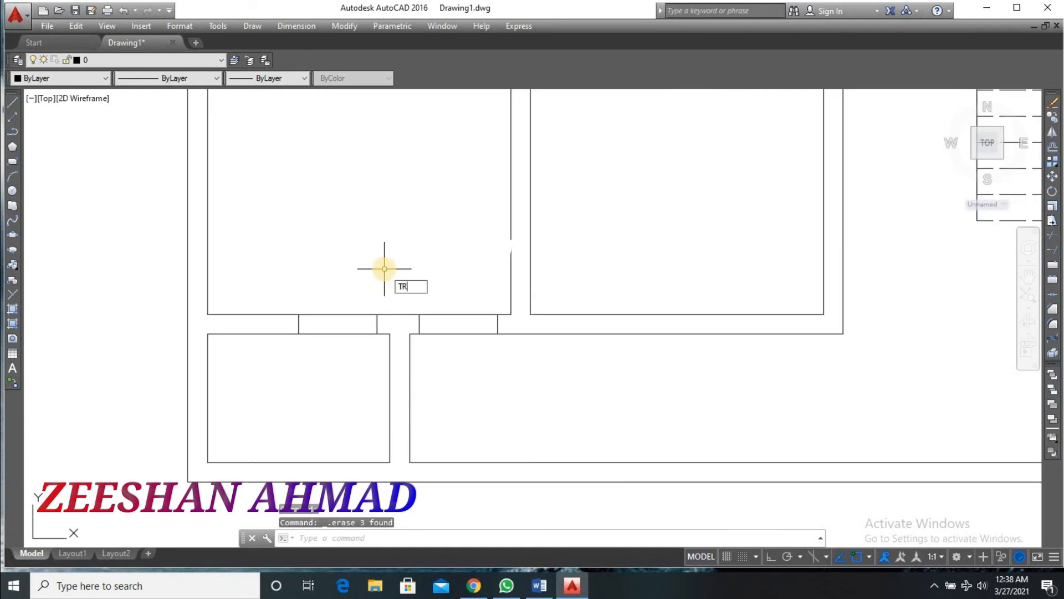
type("TR")
key("Return")
key("Return")
left_click(360, 299)
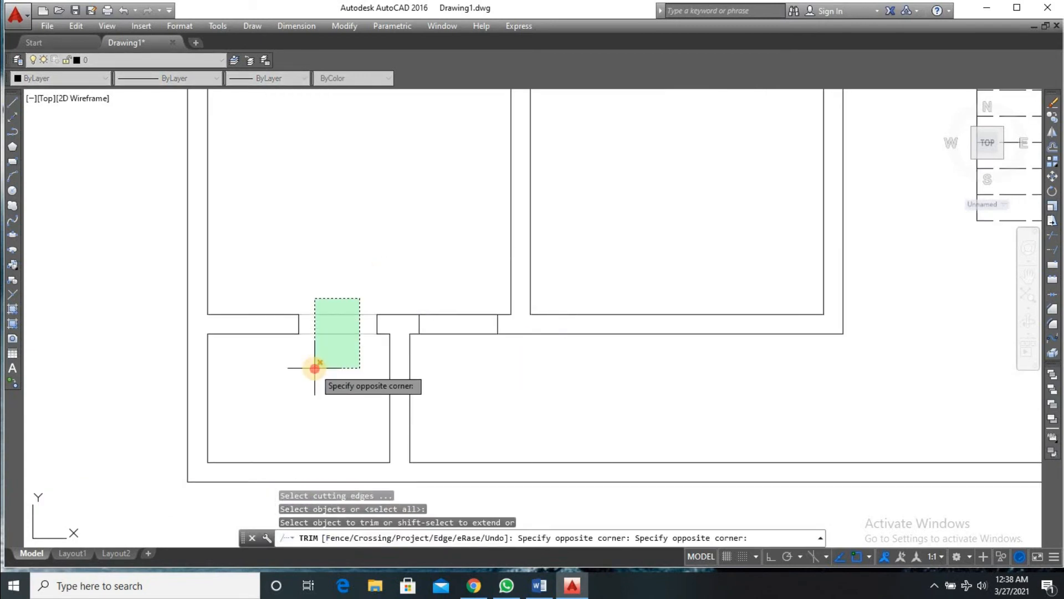
left_click(314, 368)
left_click(467, 340)
left_click(511, 278)
- Trim the upper wall lines between the right room's door jambs to clear that opening
scroll(569, 196, "down", 2)
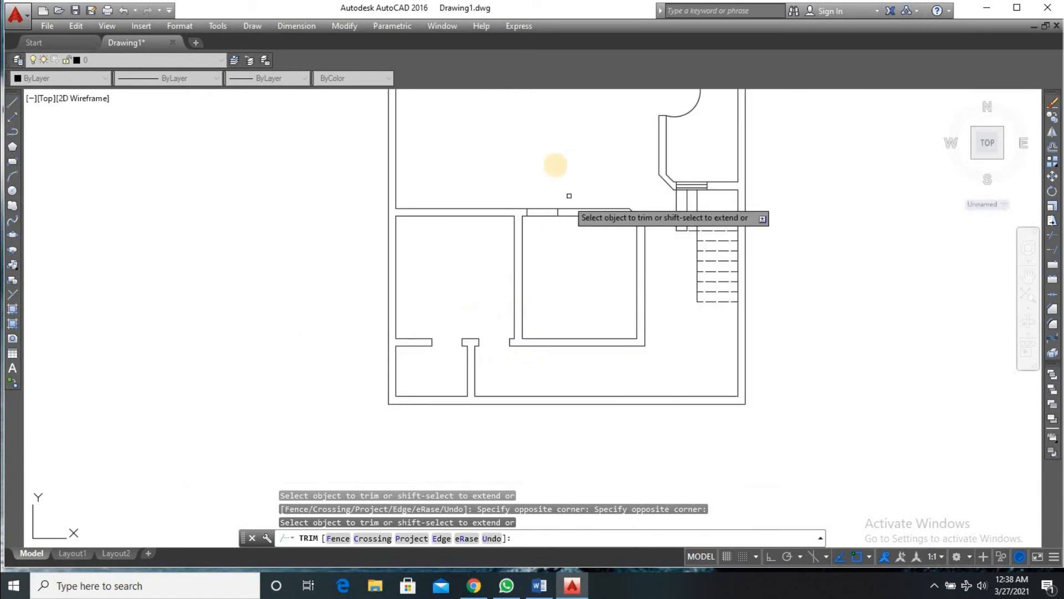
left_click(548, 191)
left_click(543, 224)
scroll(551, 244, "up", 2)
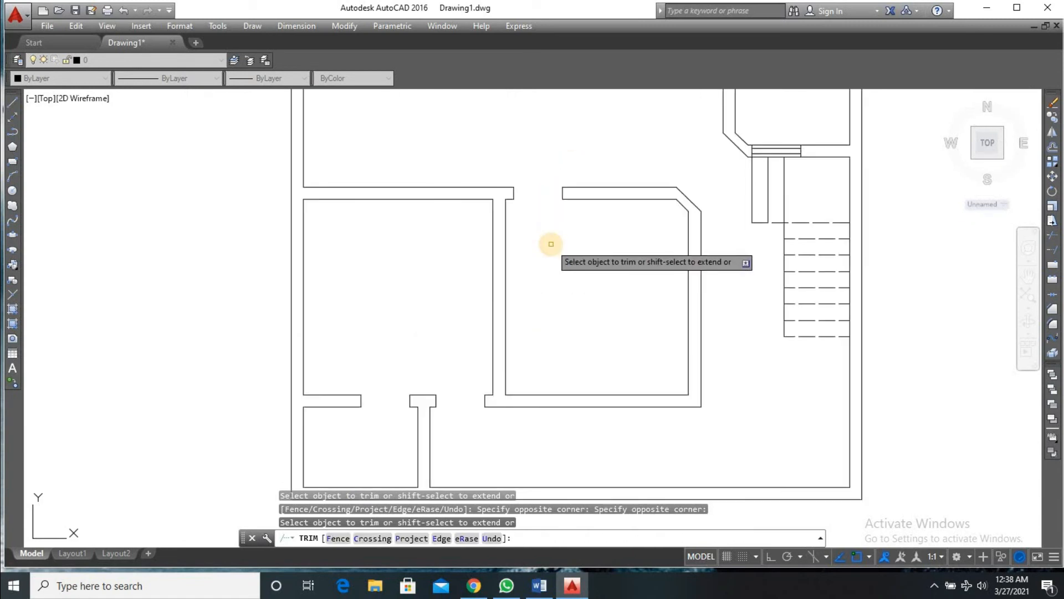
key("Return")
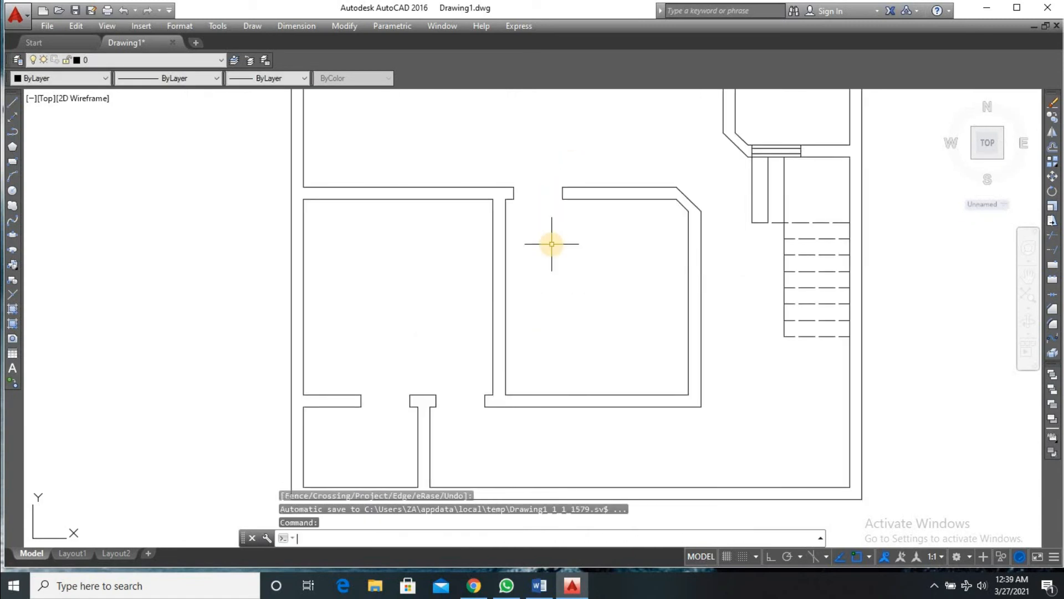
- Draw a trial line between the midpoints of the right room's door jambs and erase it
scroll(540, 196, "up", 2)
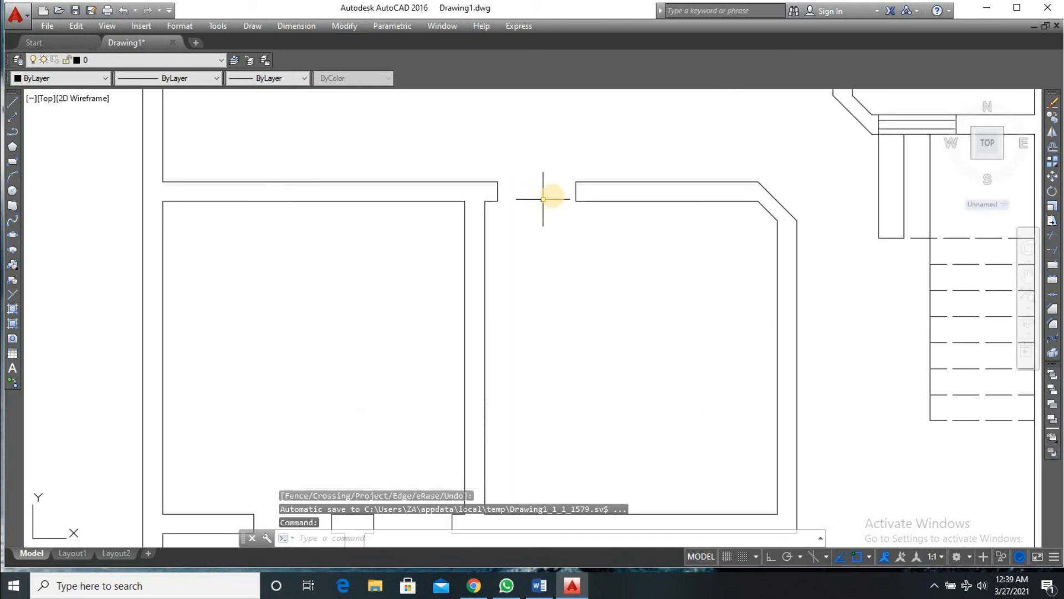
type("l")
key("Return")
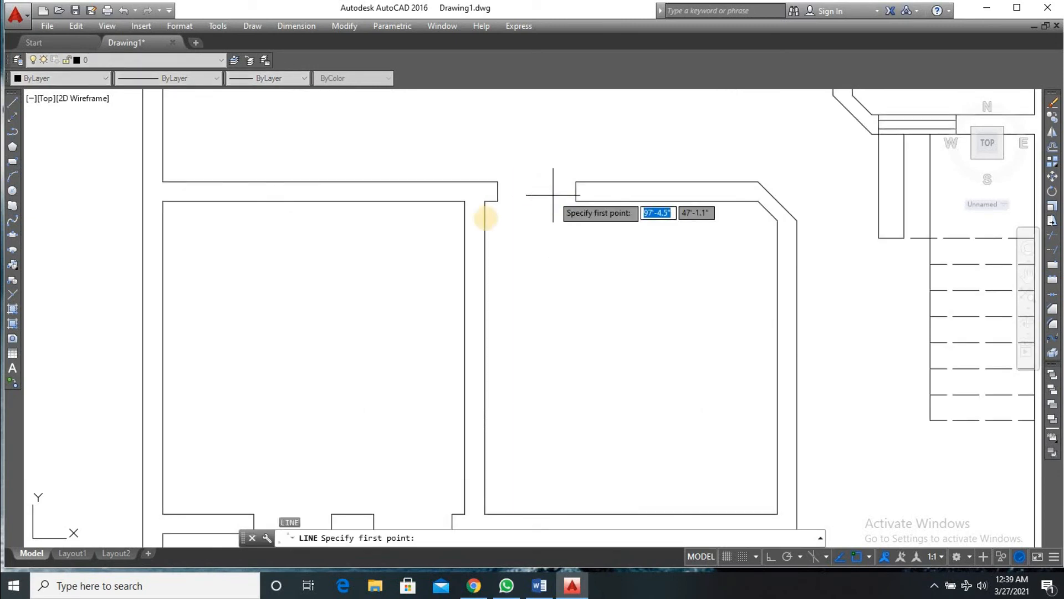
scroll(502, 183, "up", 2)
left_click(495, 197)
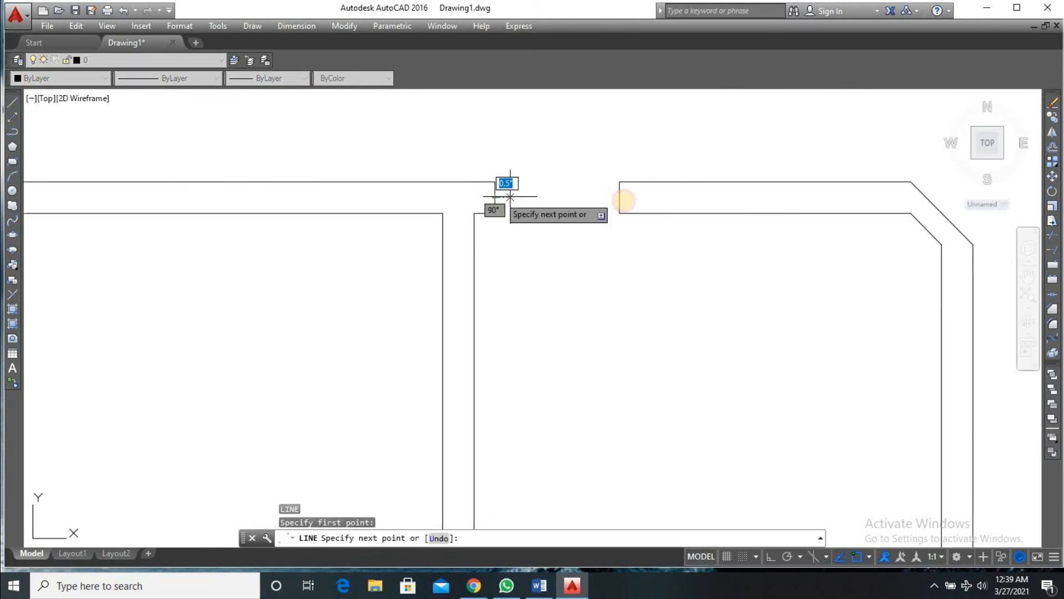
left_click(619, 197)
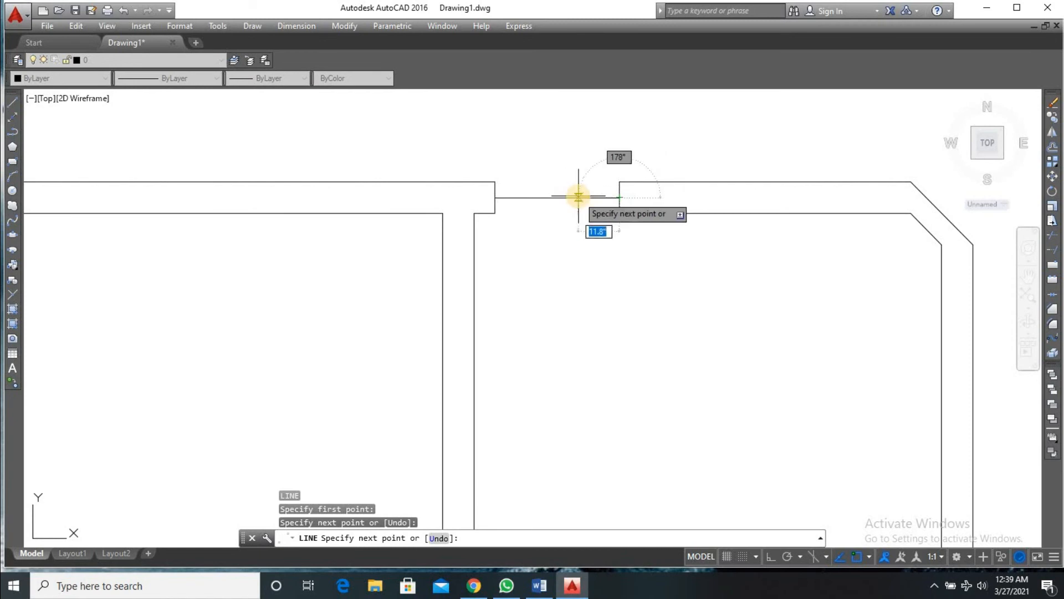
key("Escape")
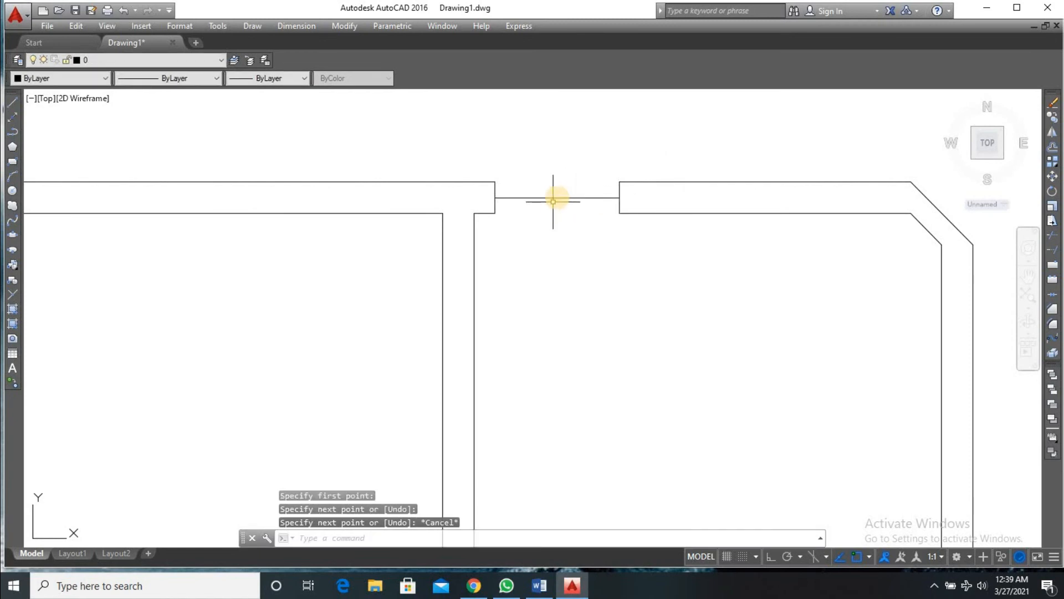
left_click(557, 197)
key("Delete")
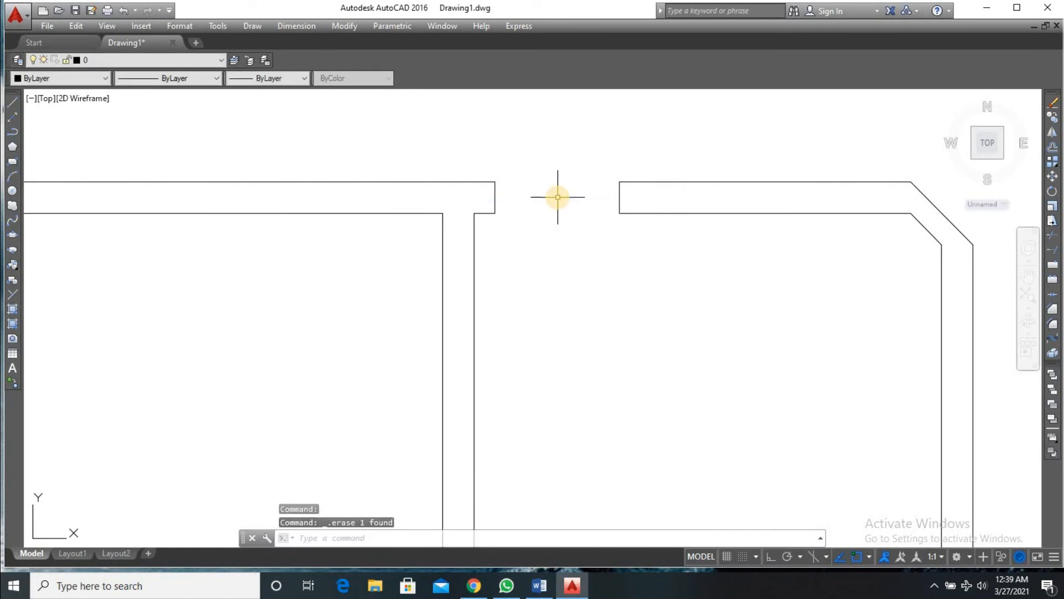
- Draw a horizontal stub line about 1.4" long into the right room's door opening from its left jamb's midpoint
key("l")
key("Return")
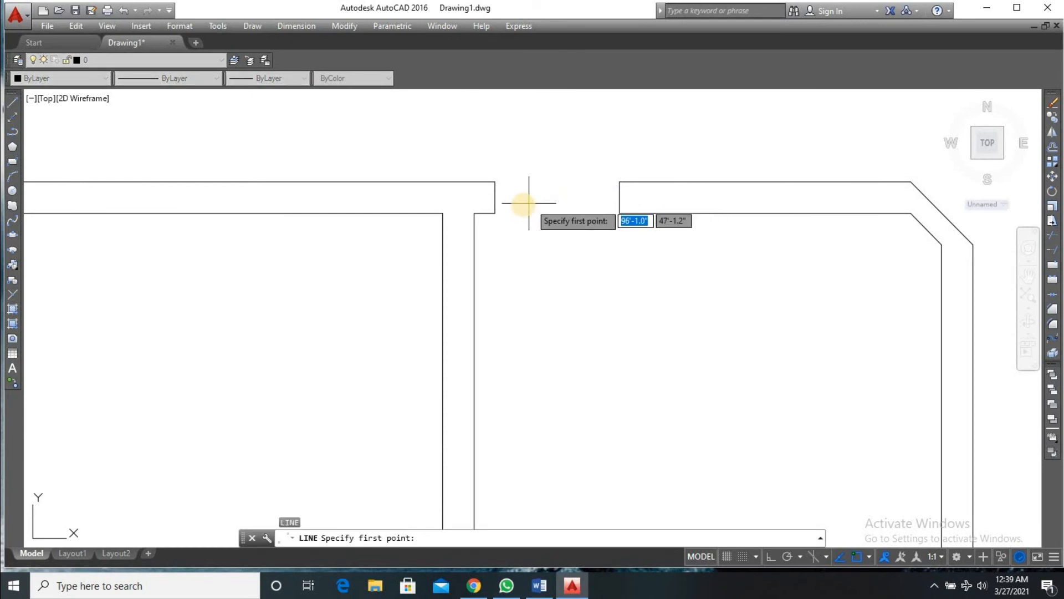
scroll(526, 203, "up", 4)
left_click(447, 186)
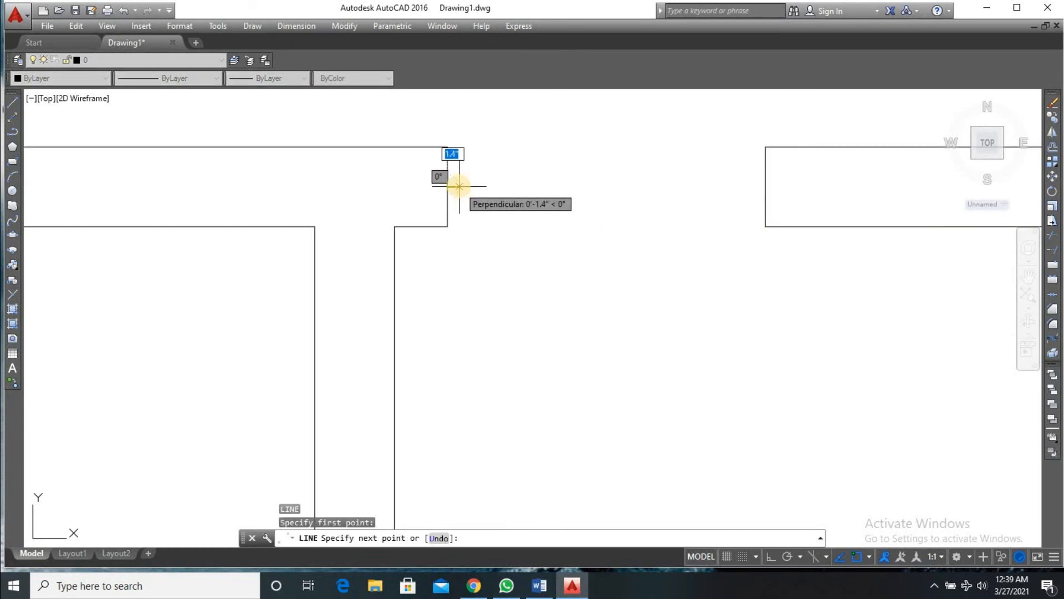
left_click(459, 186)
key("Return")
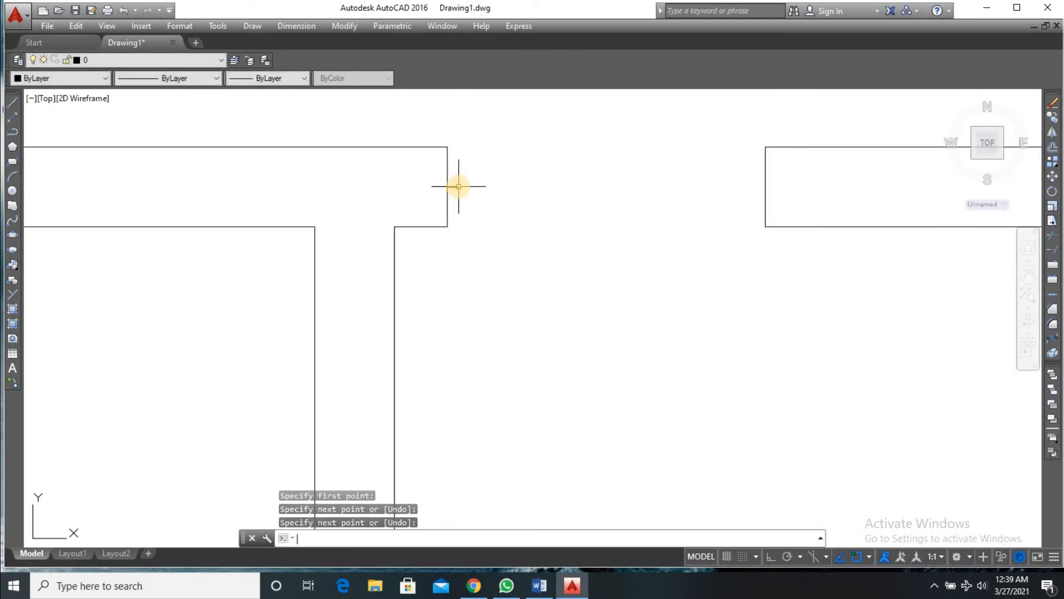
- Offset the stub line on the right room's left door jamb 1" upward and 1" downward
key("o")
key("Return")
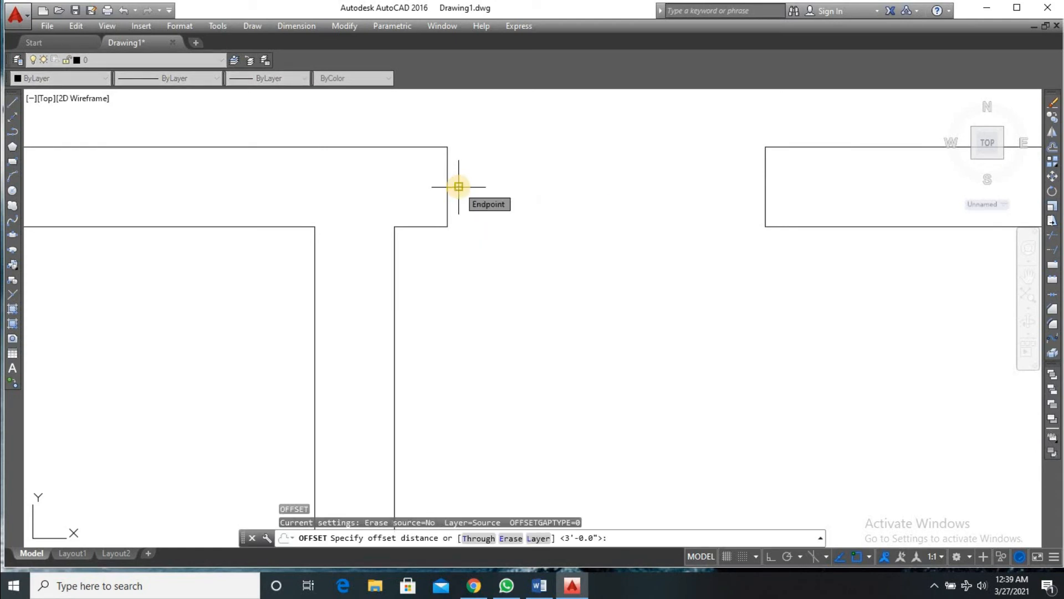
type("1")
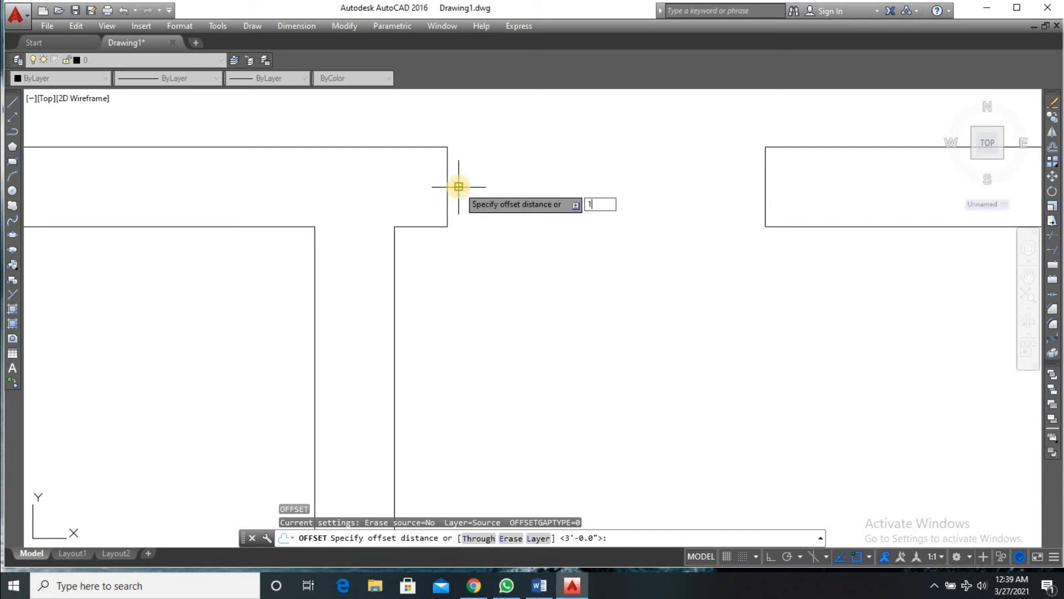
key("Return")
scroll(453, 186, "up", 4)
left_click(453, 185)
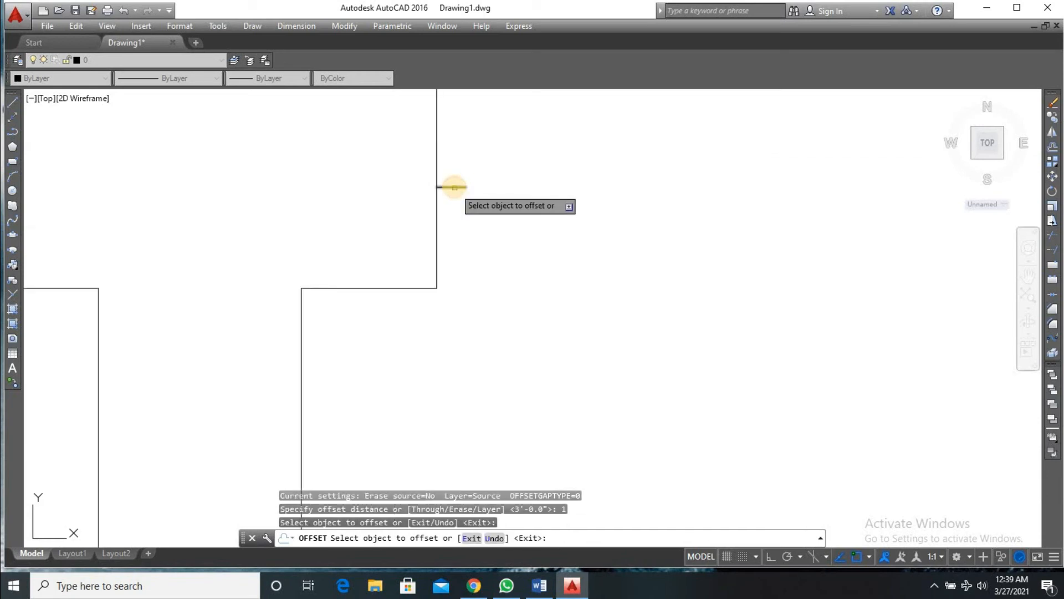
left_click(453, 186)
left_click(458, 175)
left_click(453, 186)
left_click(454, 197)
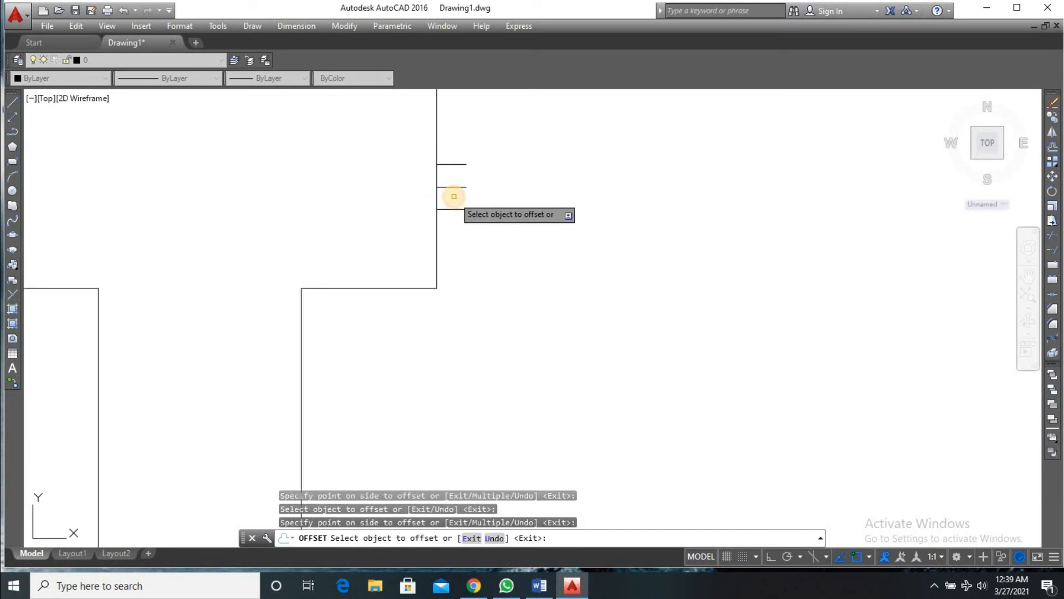
key("Return")
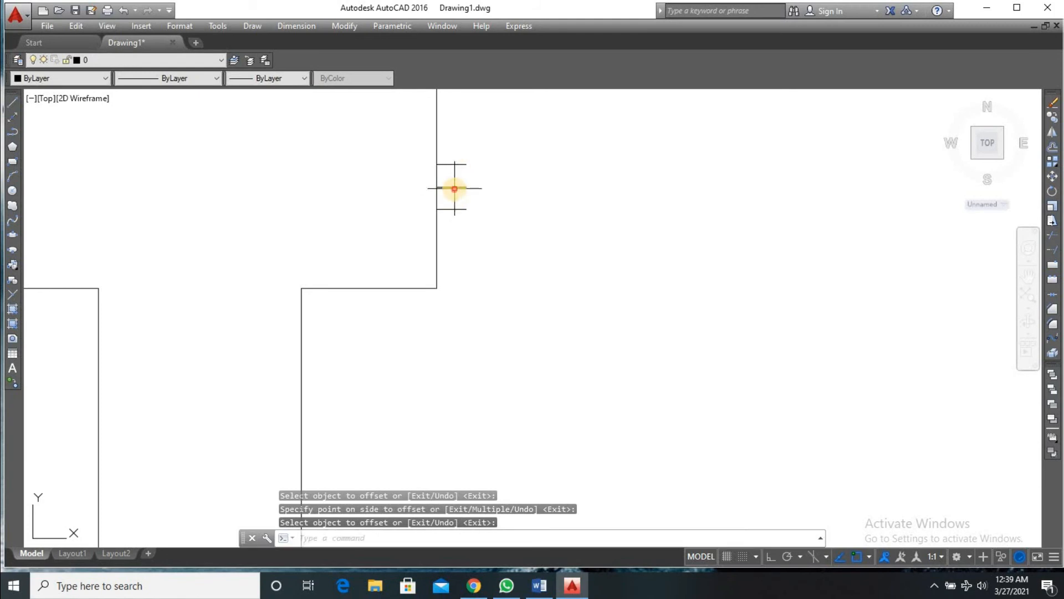
- Delete the original middle stub line between its two offset copies
left_click(455, 188)
left_click(456, 187)
left_click(456, 187)
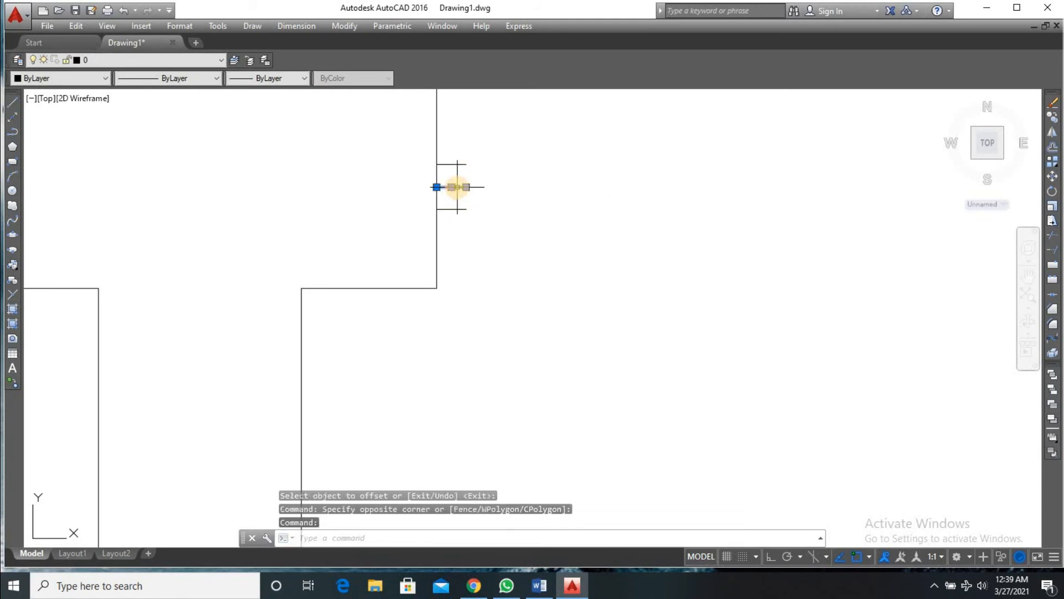
key("Delete")
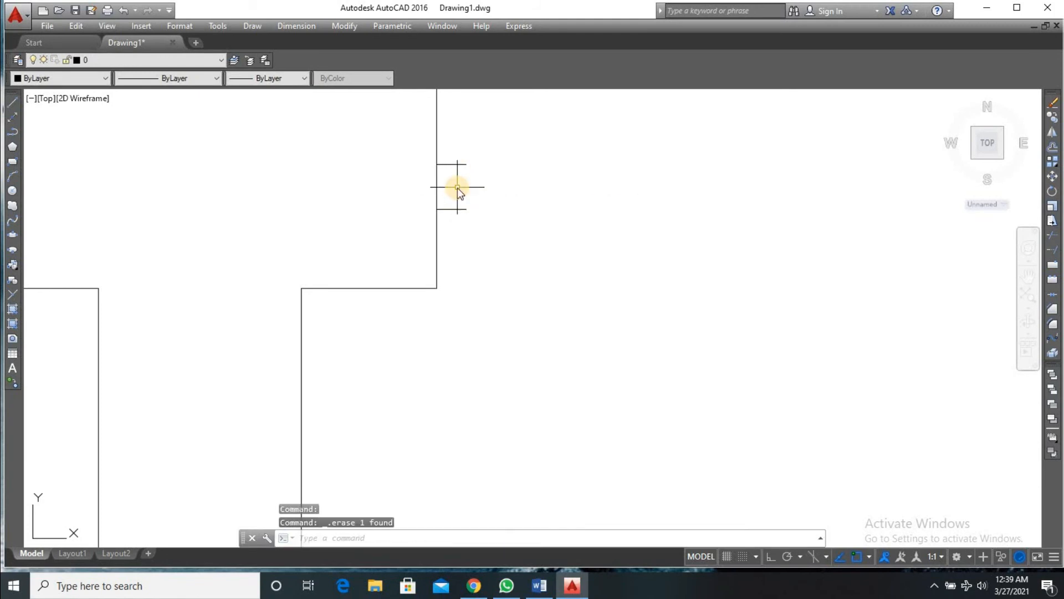
- With Ortho on, draw the door leaf line about 2'-11" straight down from the upper stub's free end
type("l")
key("Return")
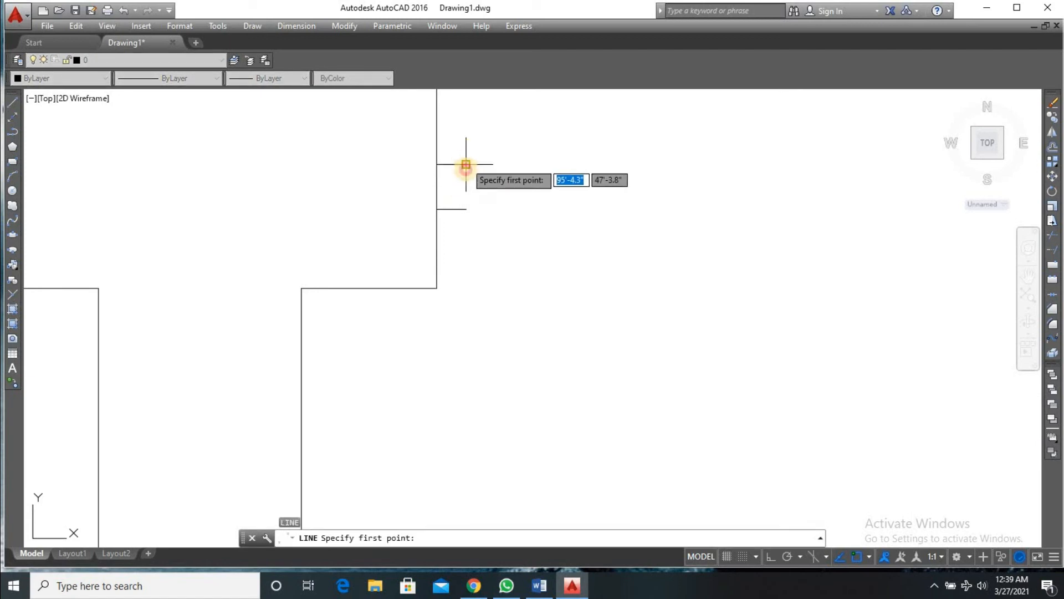
left_click(465, 164)
scroll(463, 255, "down", 5)
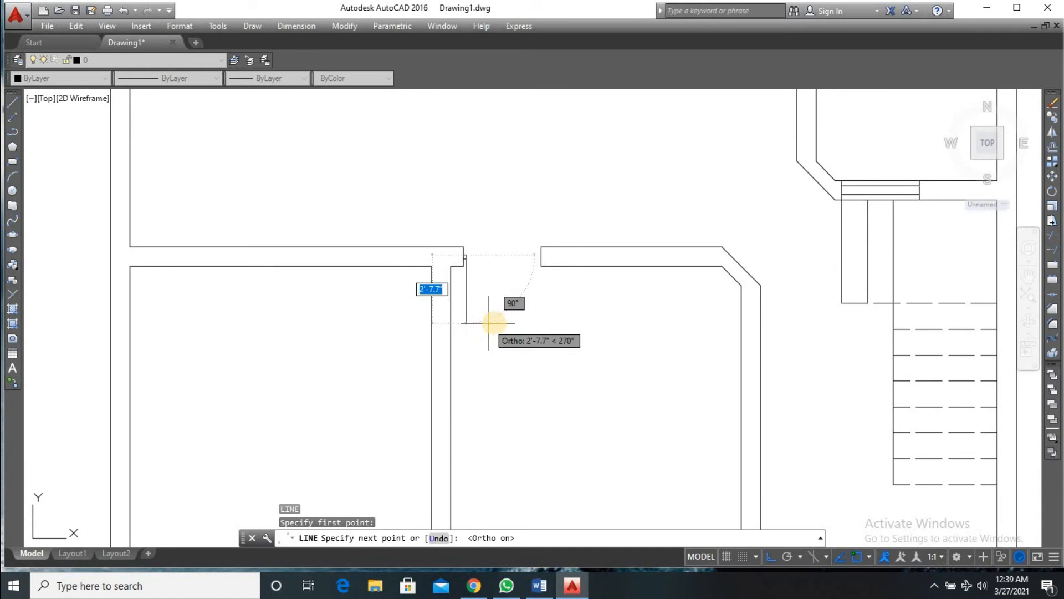
key("F8")
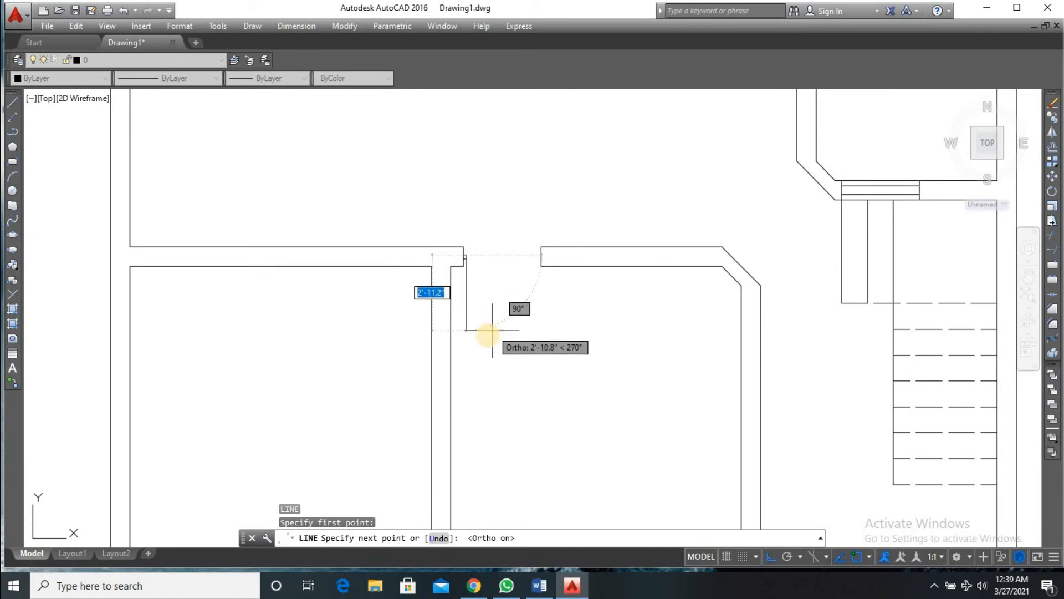
left_click(465, 329)
key("Return")
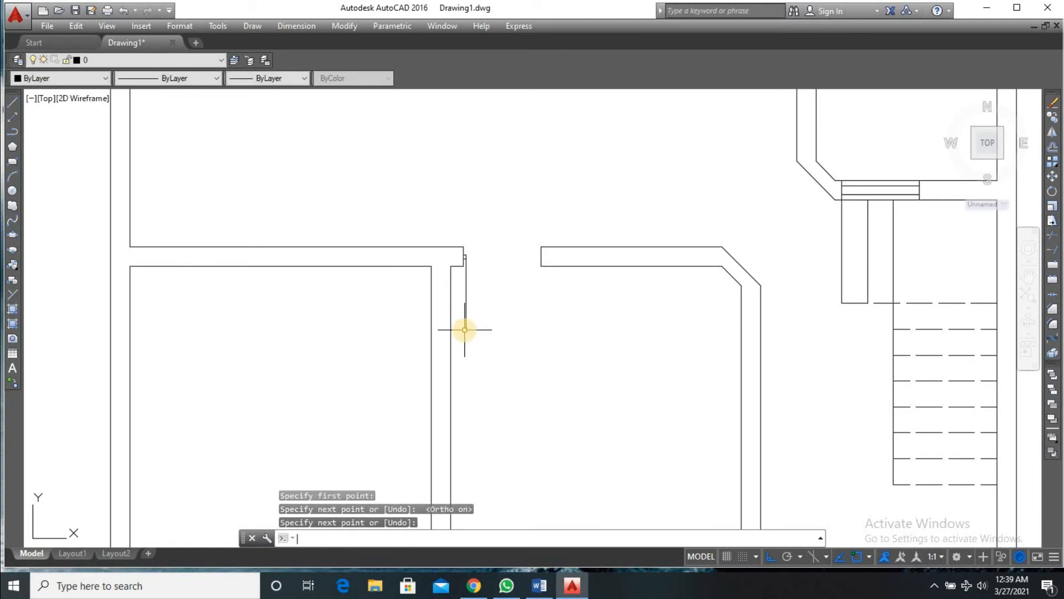
- Draw a horizontal stub line about 1.7" long into the lower central door opening from its right jamb's midpoint
scroll(465, 329, "down", 6)
scroll(493, 451, "up", 4)
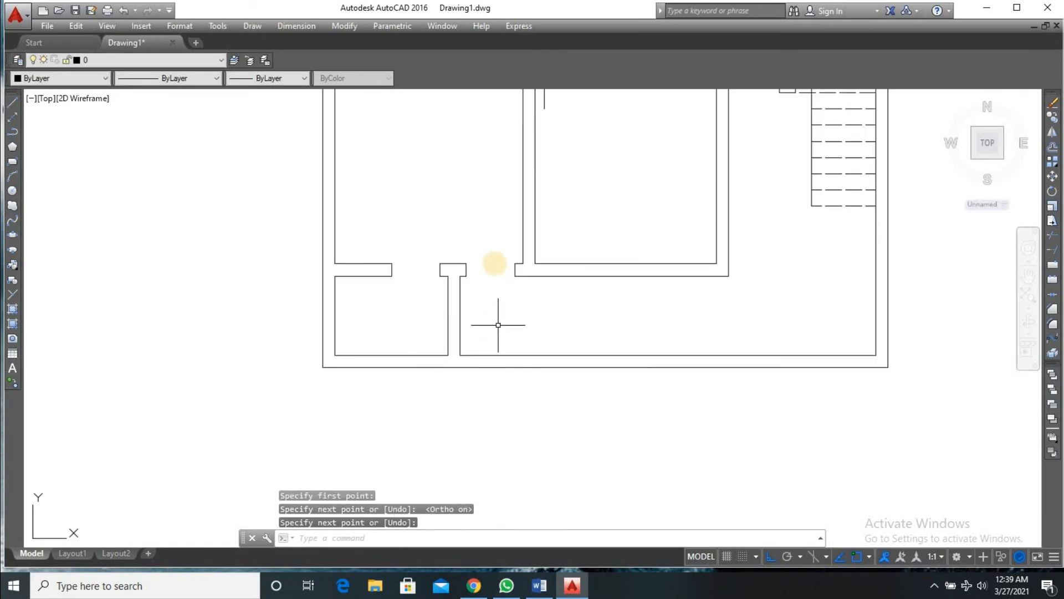
scroll(489, 263, "up", 3)
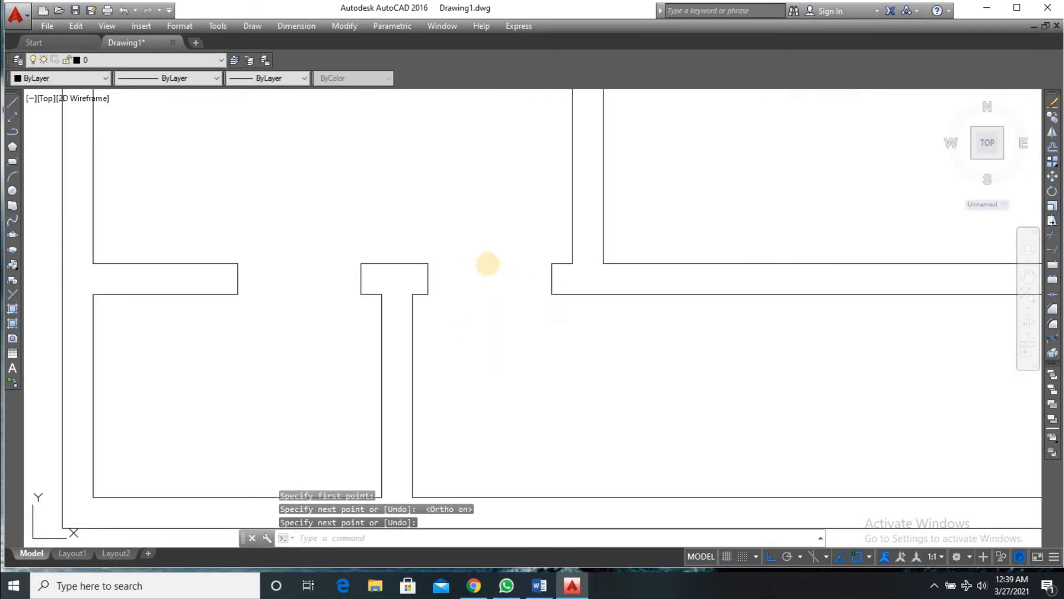
type("l")
key("Return")
scroll(565, 290, "up", 4)
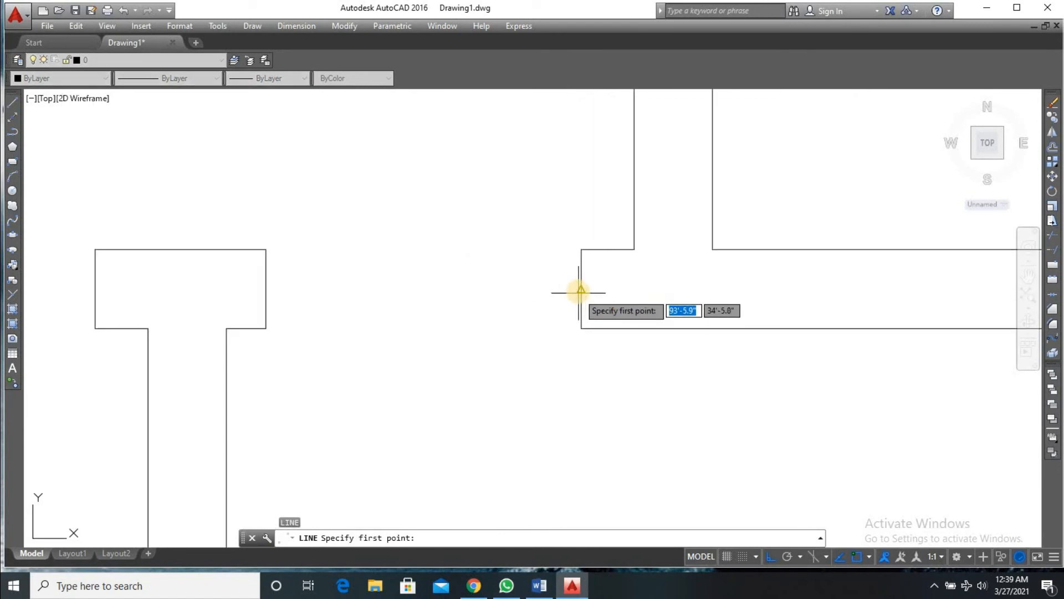
left_click(580, 290)
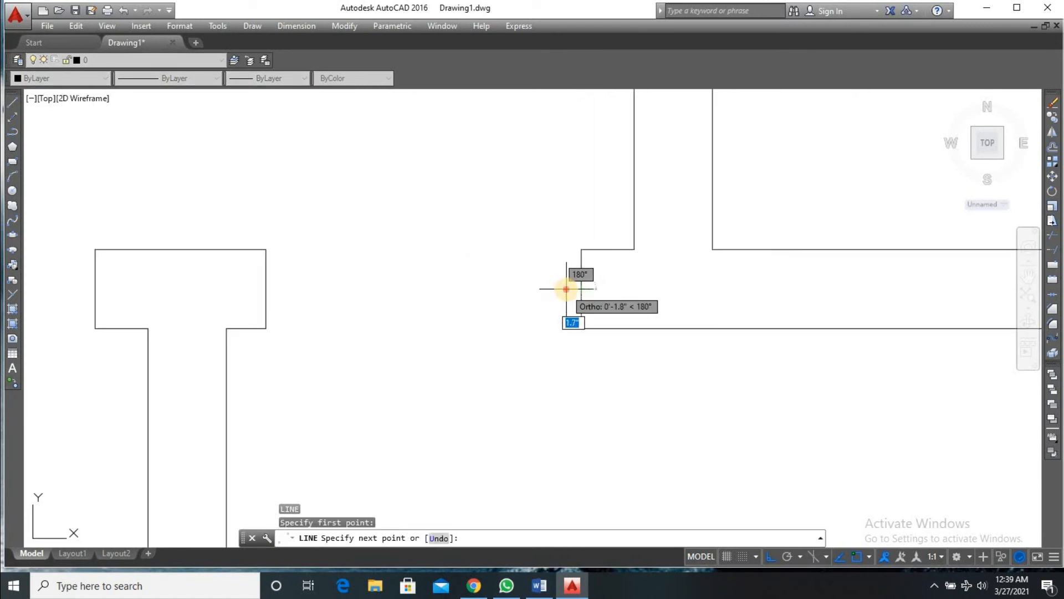
left_click(565, 288)
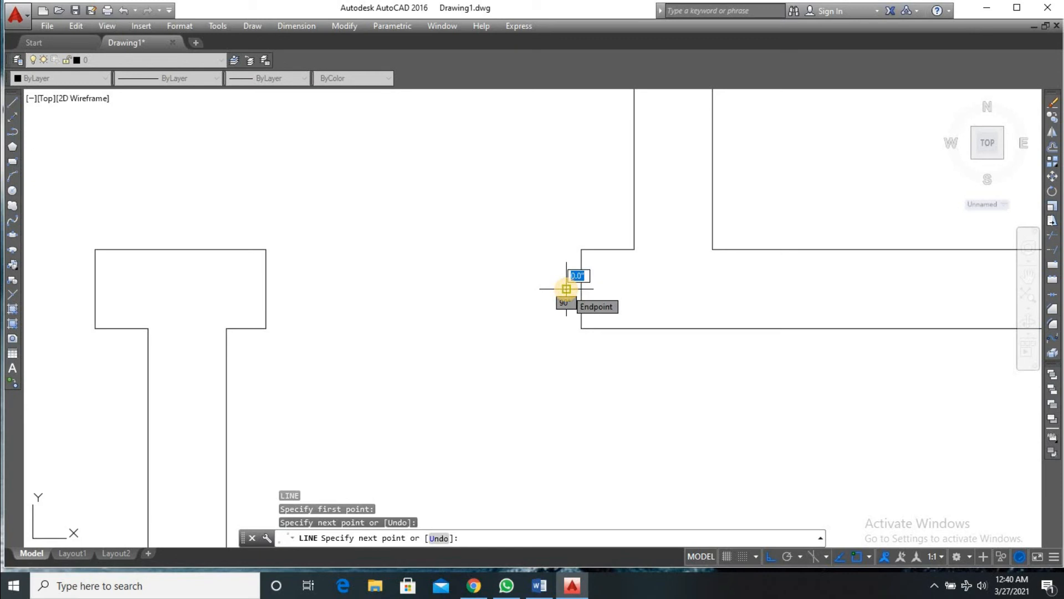
key("Return")
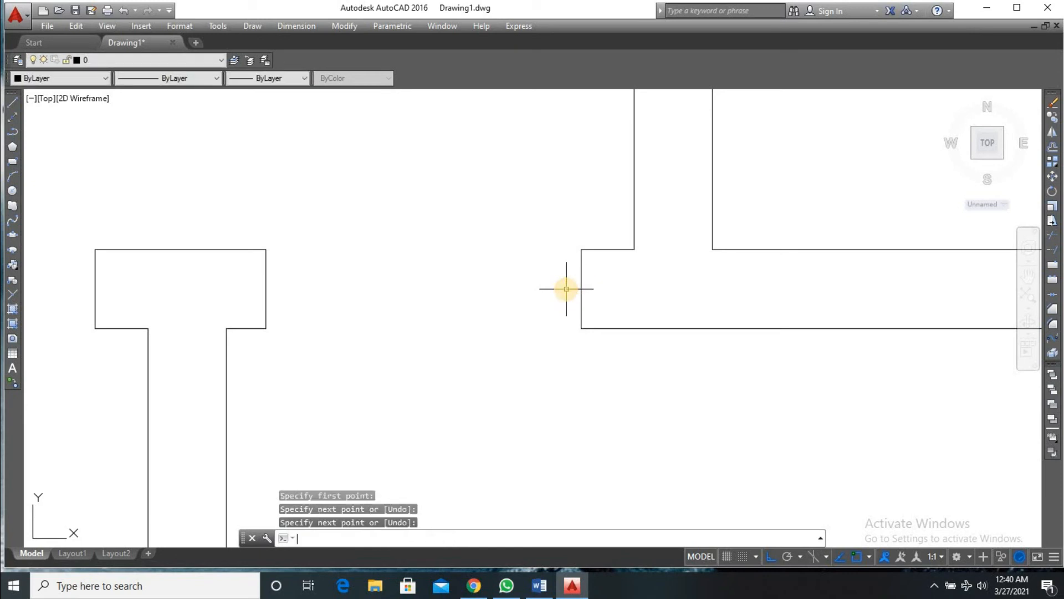
- Offset the right jamb's stub line 1" upward and 1" downward, and delete the original middle line
type("o")
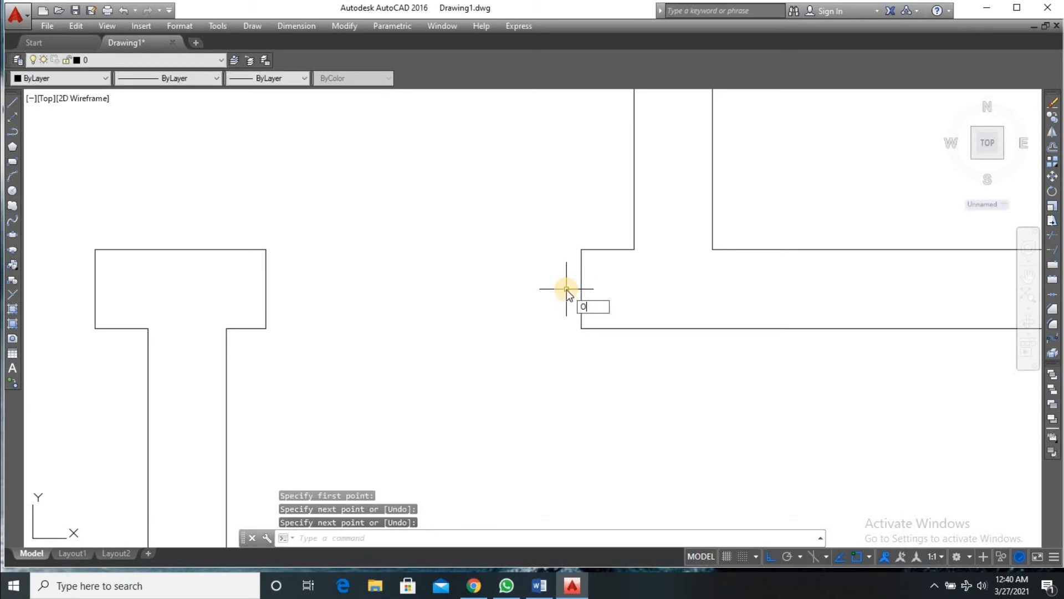
key("Return")
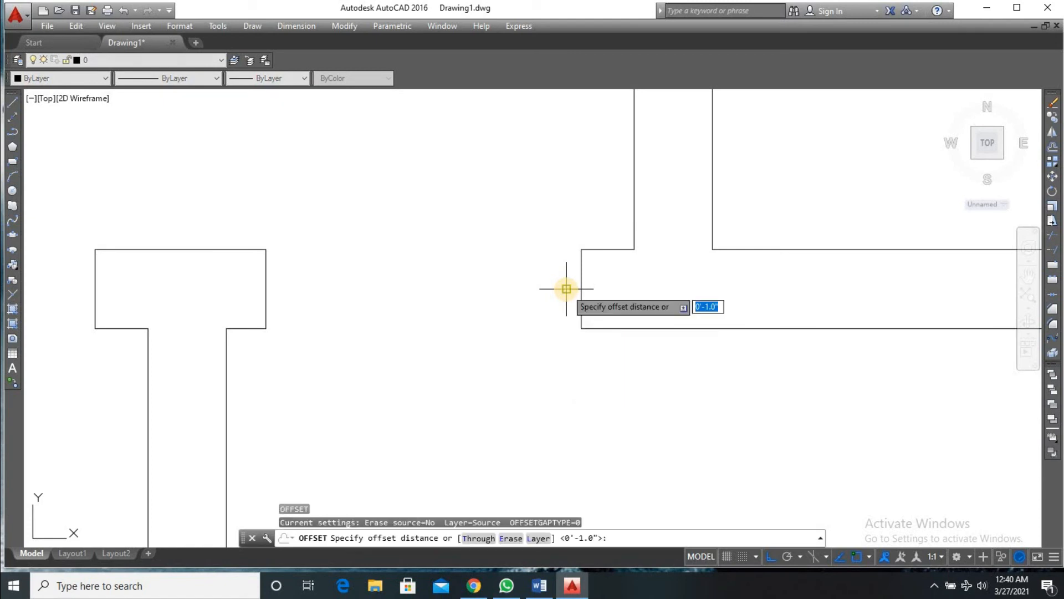
type("1")
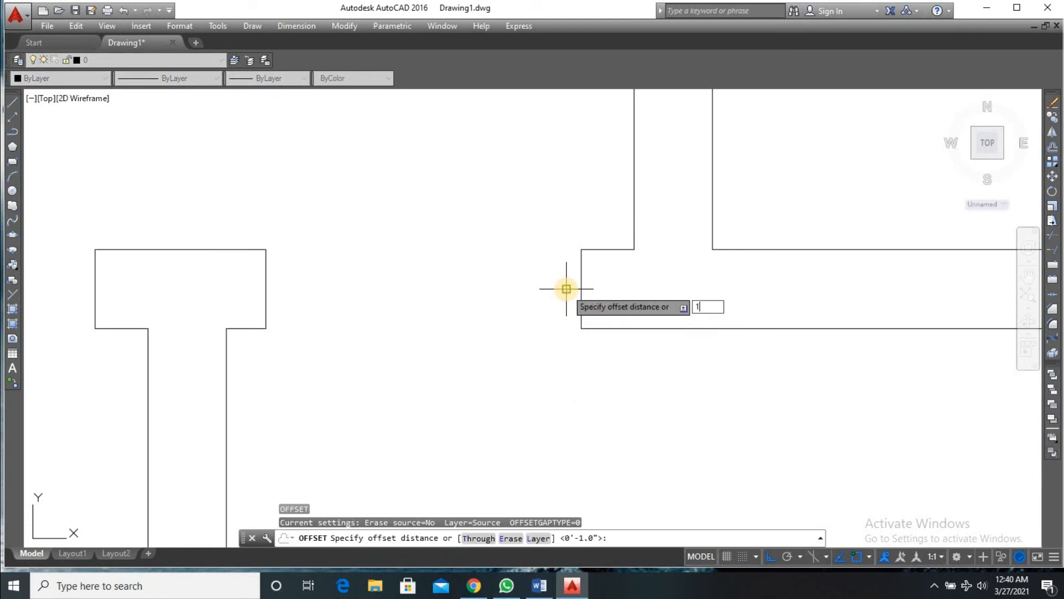
key("Return")
scroll(591, 288, "up", 3)
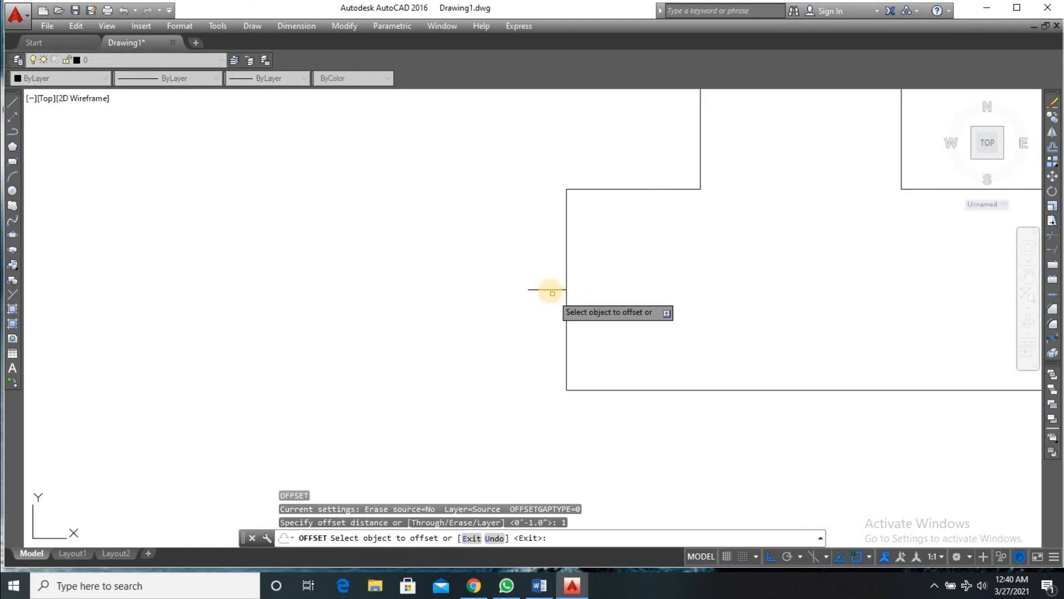
left_click(548, 289)
left_click(544, 278)
left_click(547, 288)
left_click(539, 317)
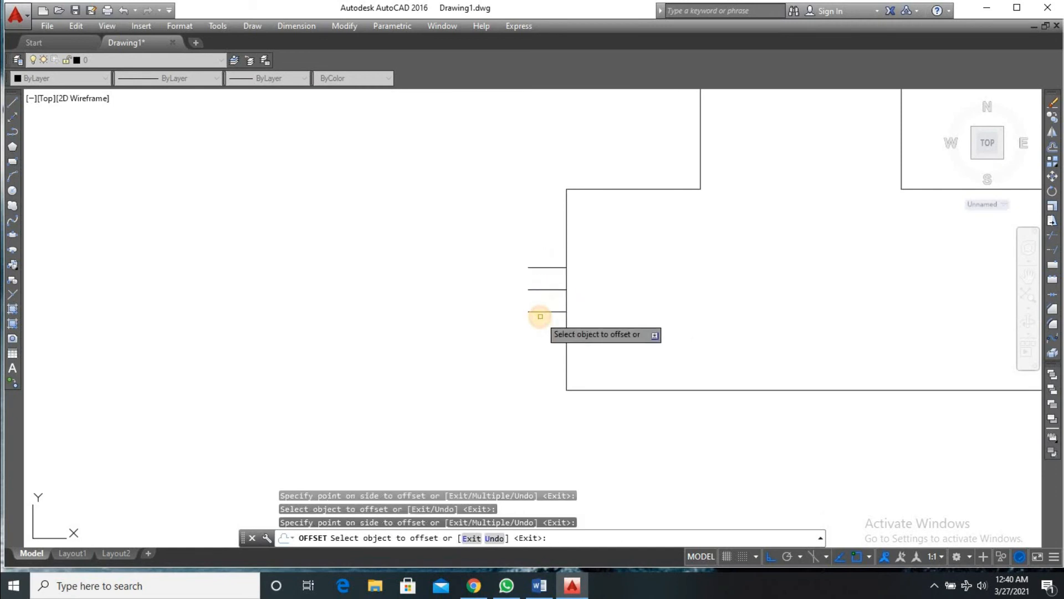
key("Return")
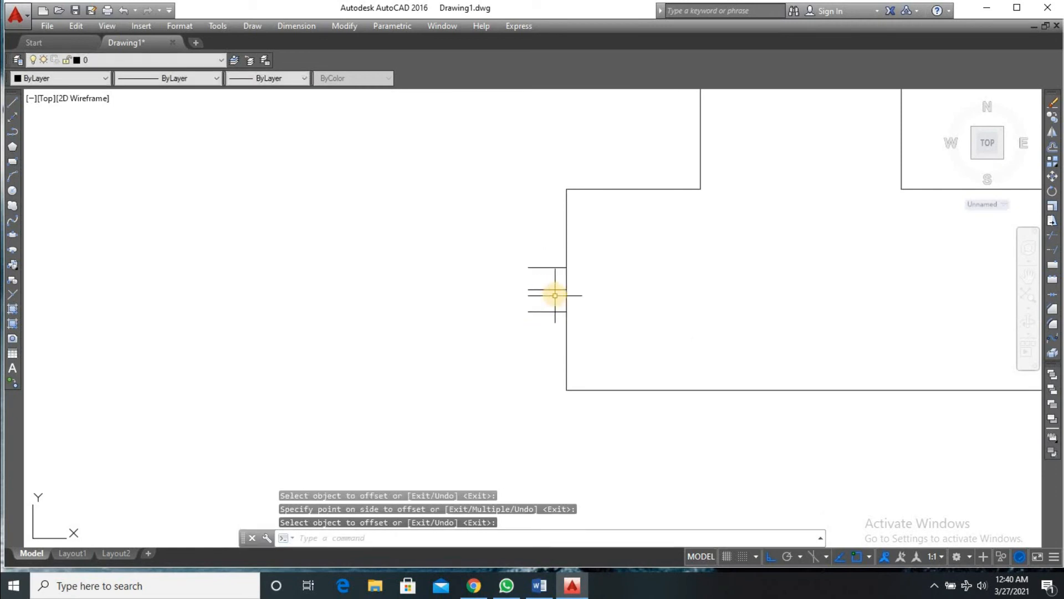
left_click(554, 290)
key("Delete")
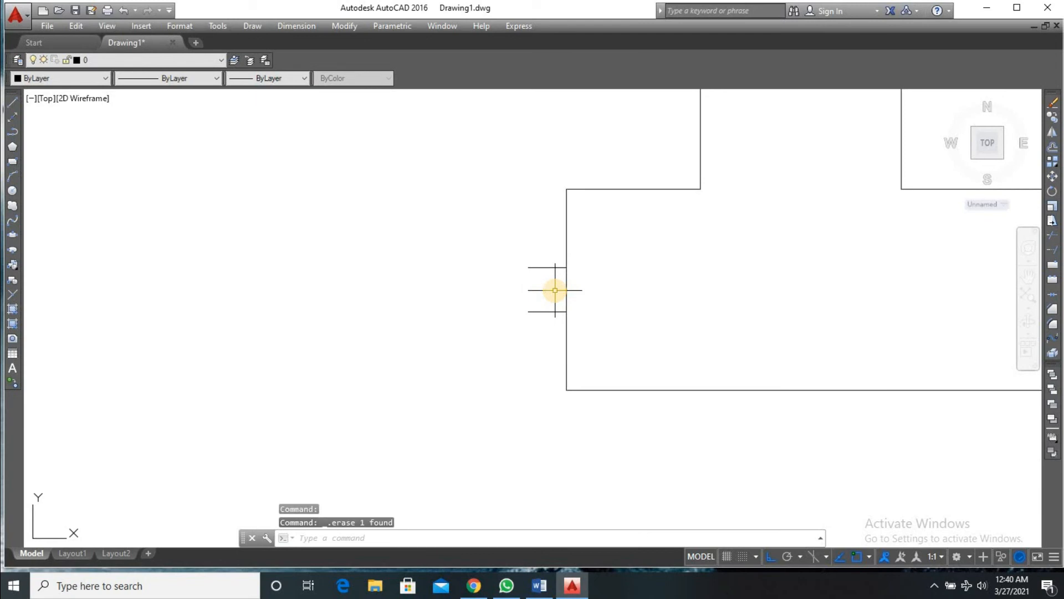
- Draw the door leaf line straight up from the free end of the right jamb's lower stub
type("l")
key("Return")
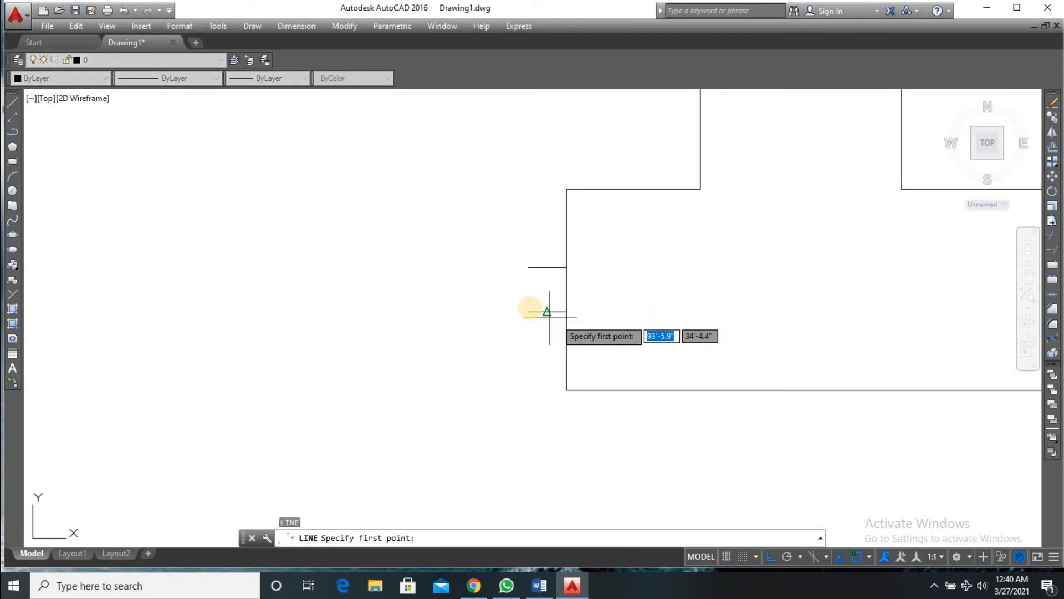
left_click(528, 312)
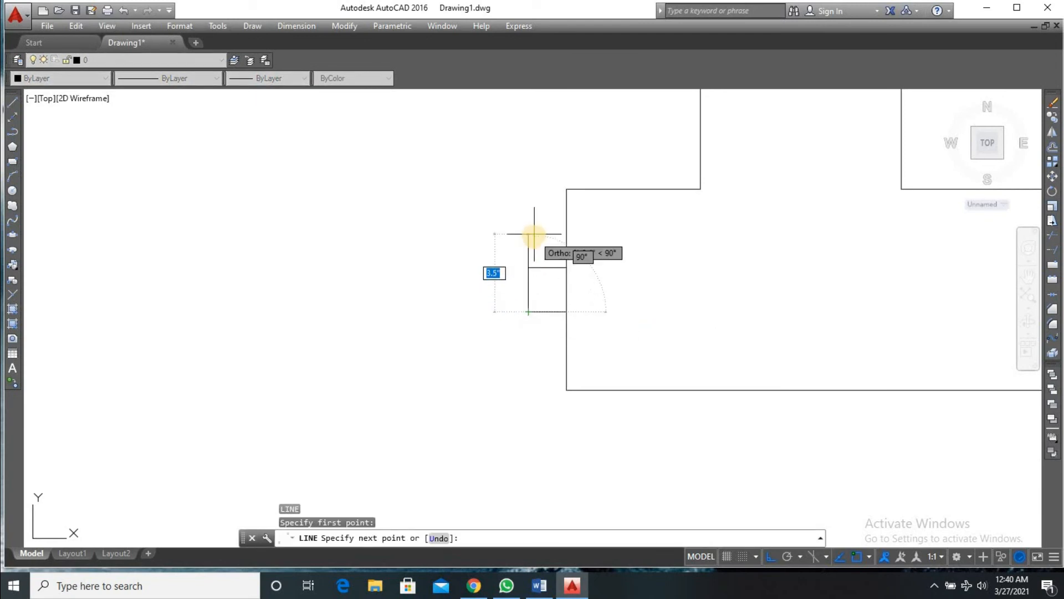
scroll(527, 231, "down", 2)
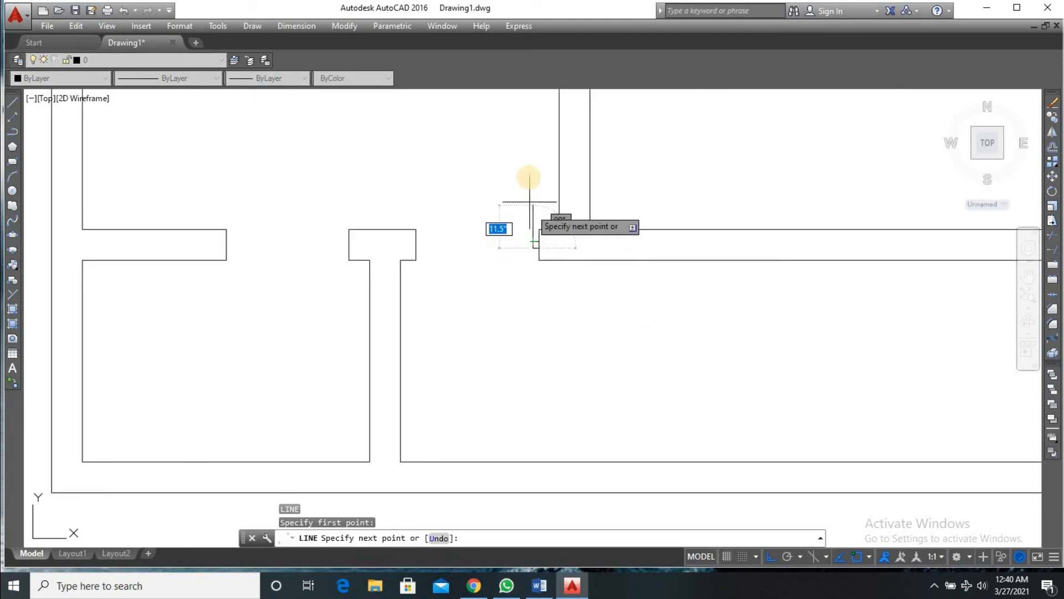
left_click(533, 128)
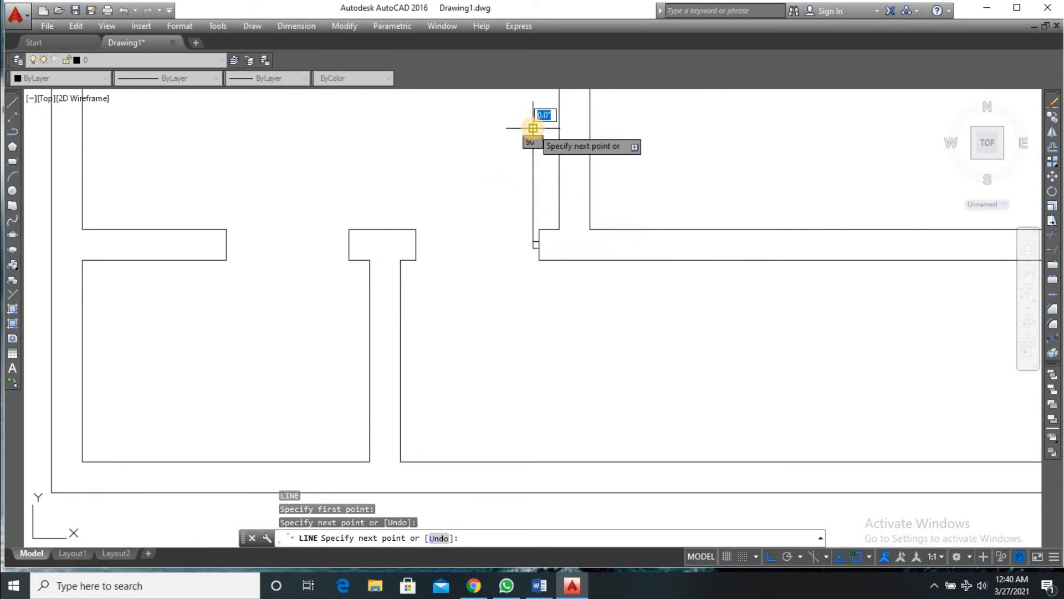
key("Escape")
- Draw a short horizontal stub line into the lower-left room's door opening from its right jamb's midpoint
scroll(276, 264, "up", 2)
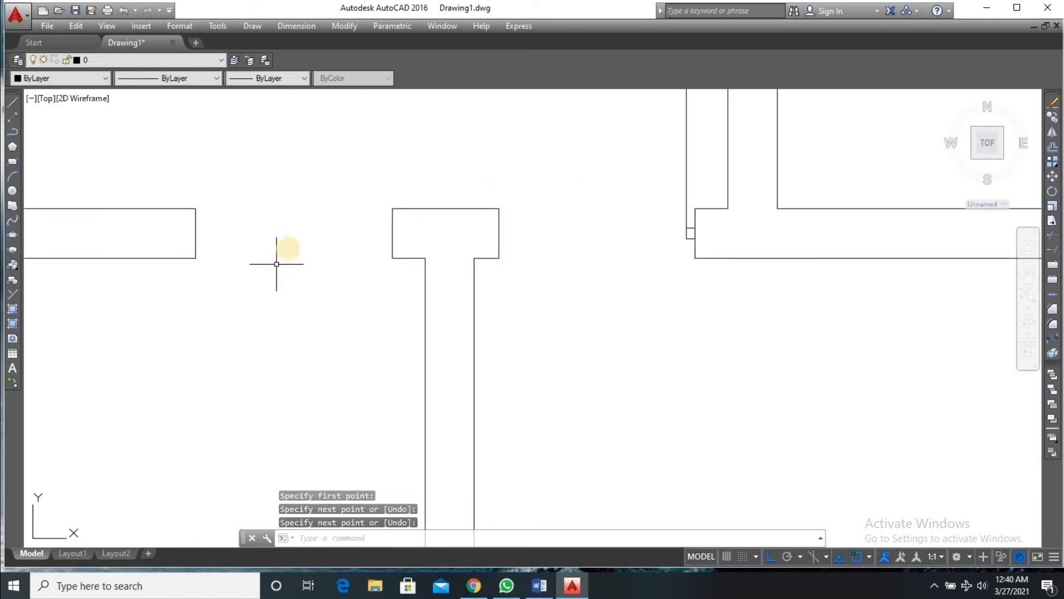
key("Return")
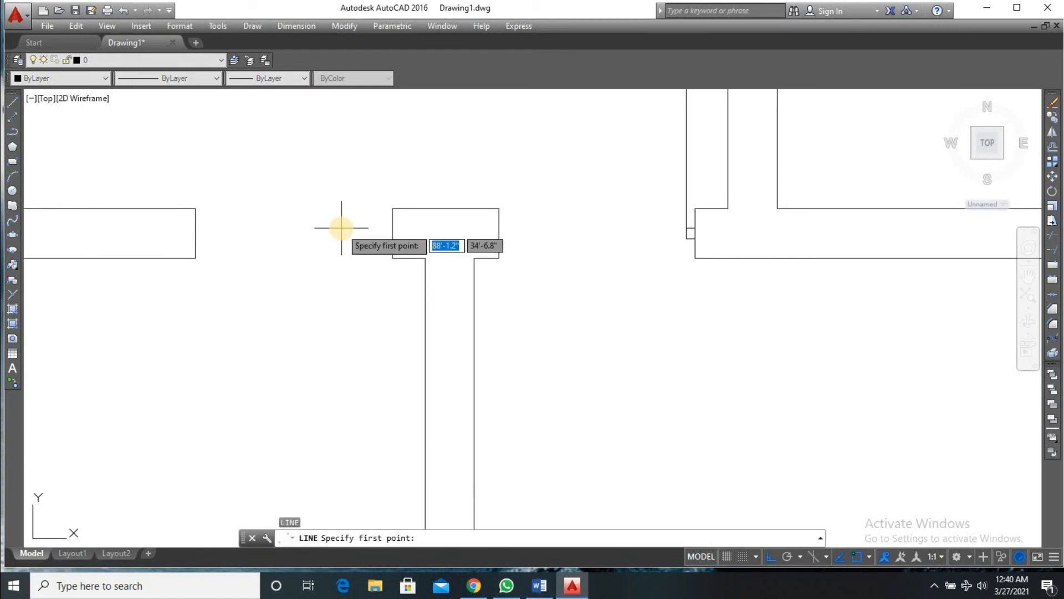
left_click(391, 233)
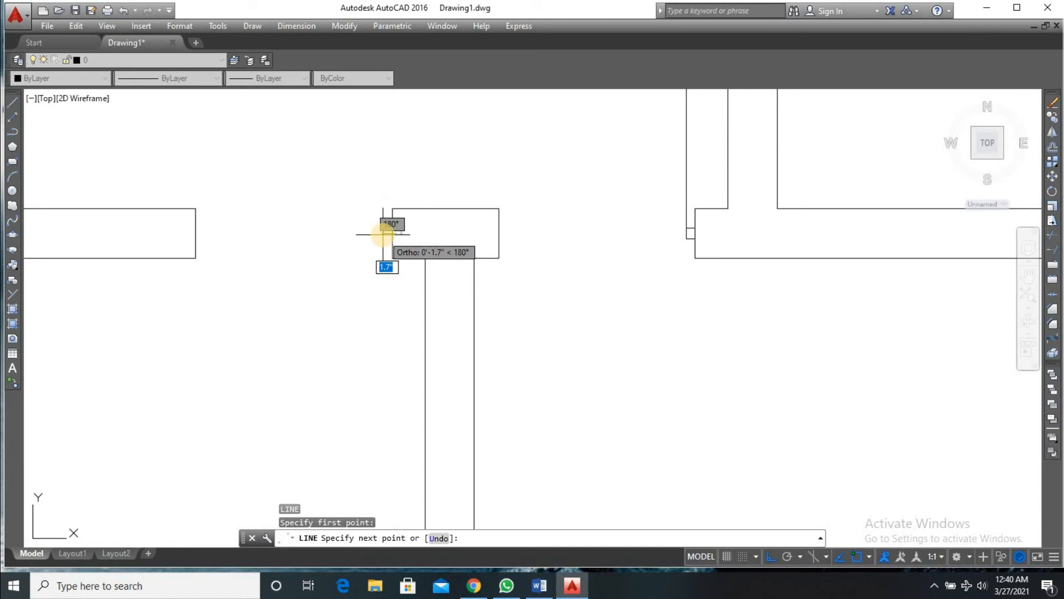
left_click(384, 233)
key("Return")
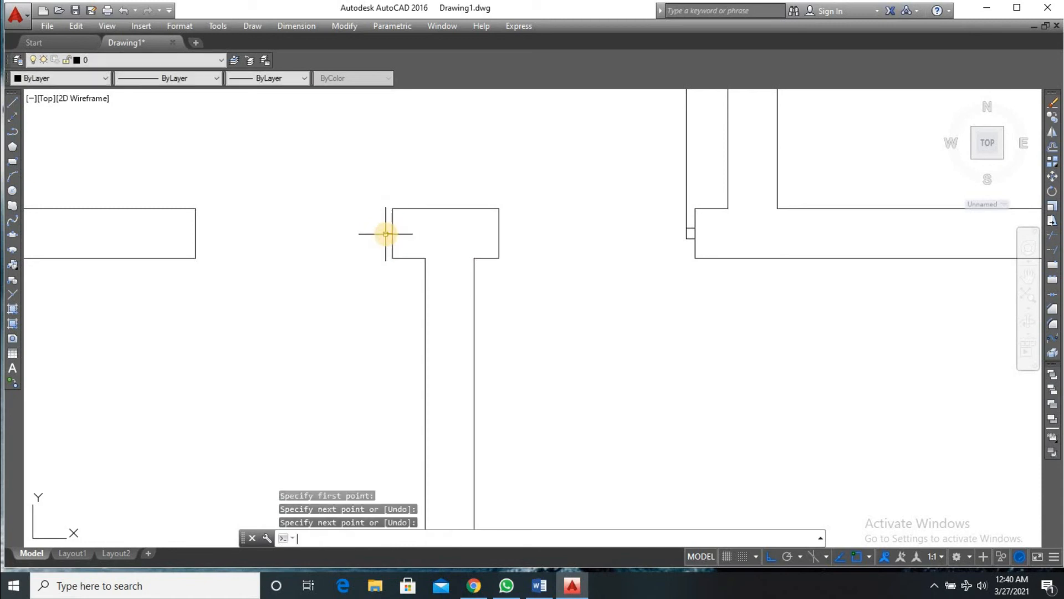
- Offset the lower-left door opening's stub line 1" downward and 1" upward, and delete the original middle line
type("o")
key("Return")
key("Return")
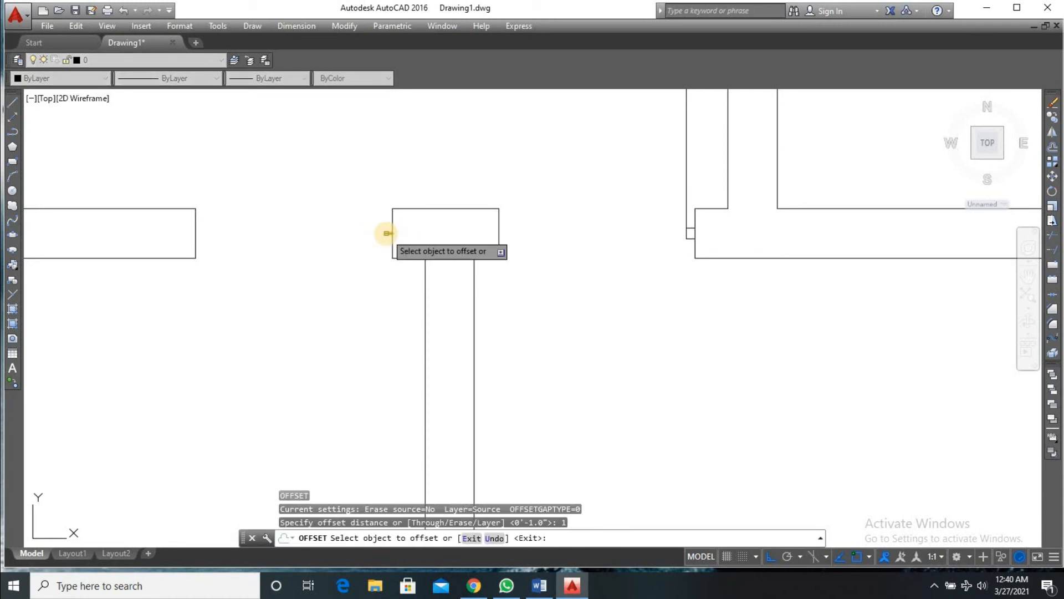
left_click(386, 233)
scroll(387, 216, "up", 3)
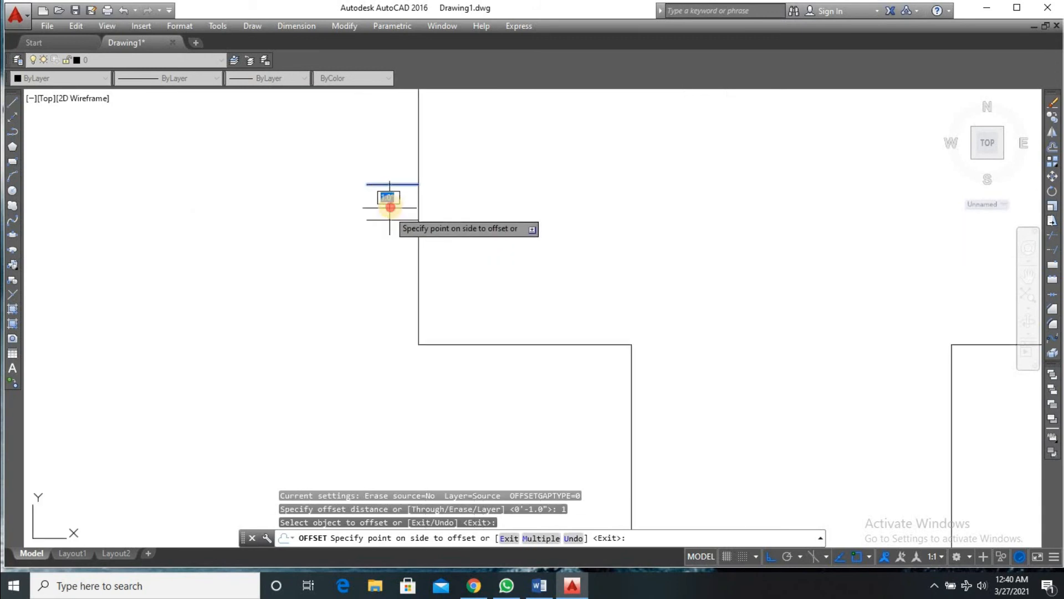
left_click(390, 195)
left_click(390, 184)
left_click(390, 159)
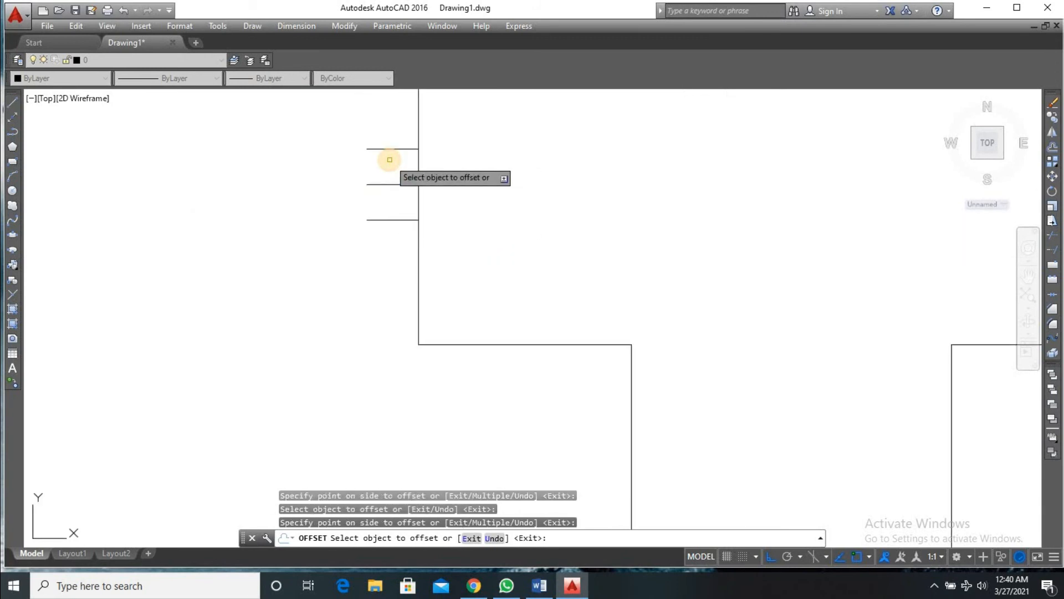
key("Return")
left_click(377, 184)
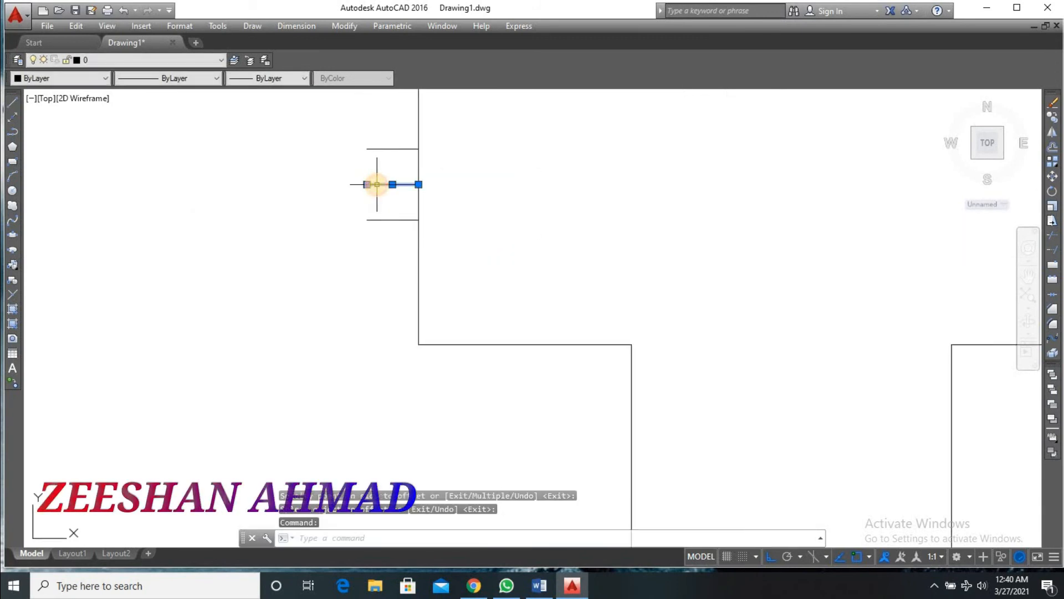
key("Delete")
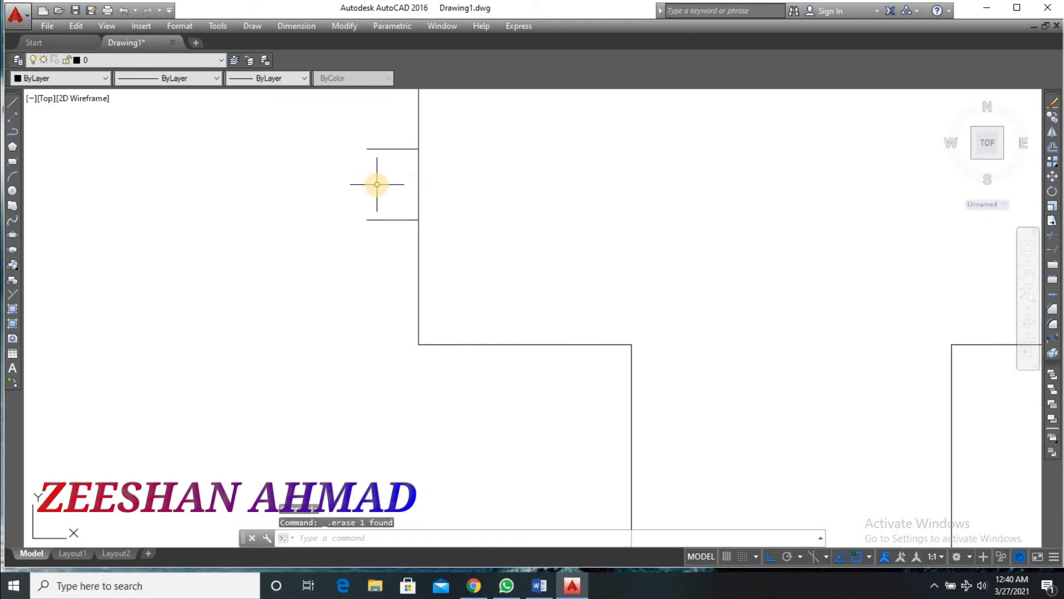
- Draw the lower-left room's door leaf line straight down from the free end of the upper stub
type("L")
key("Return")
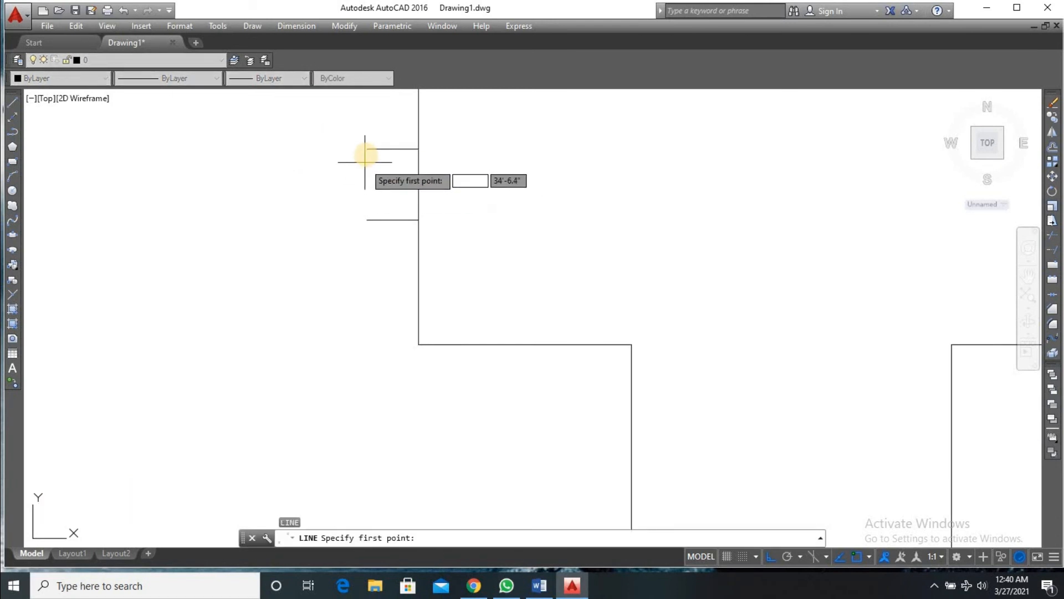
left_click(367, 148)
scroll(361, 288, "up", 5)
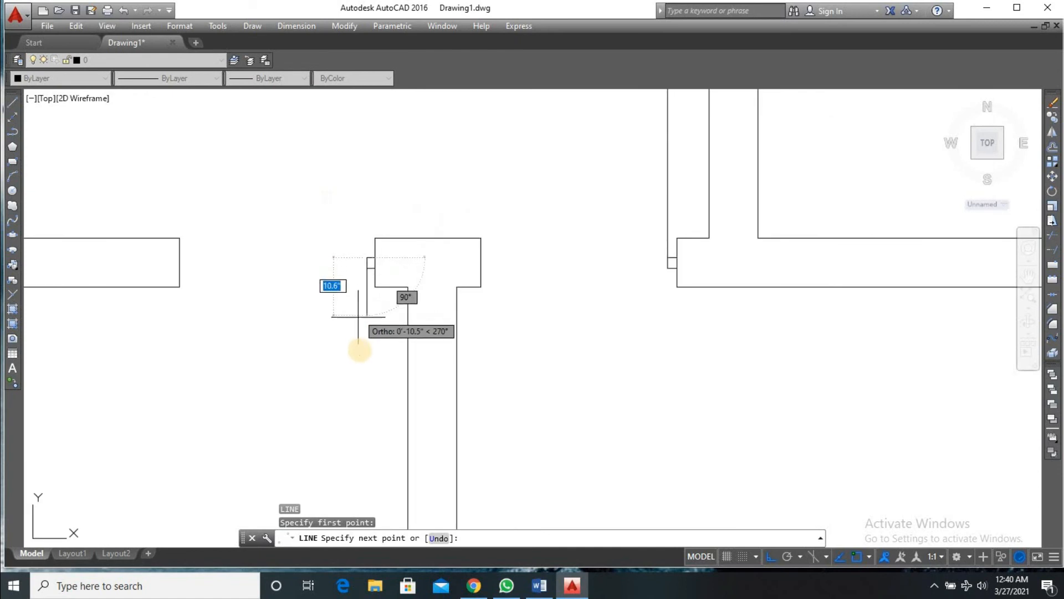
left_click(366, 386)
key("Return")
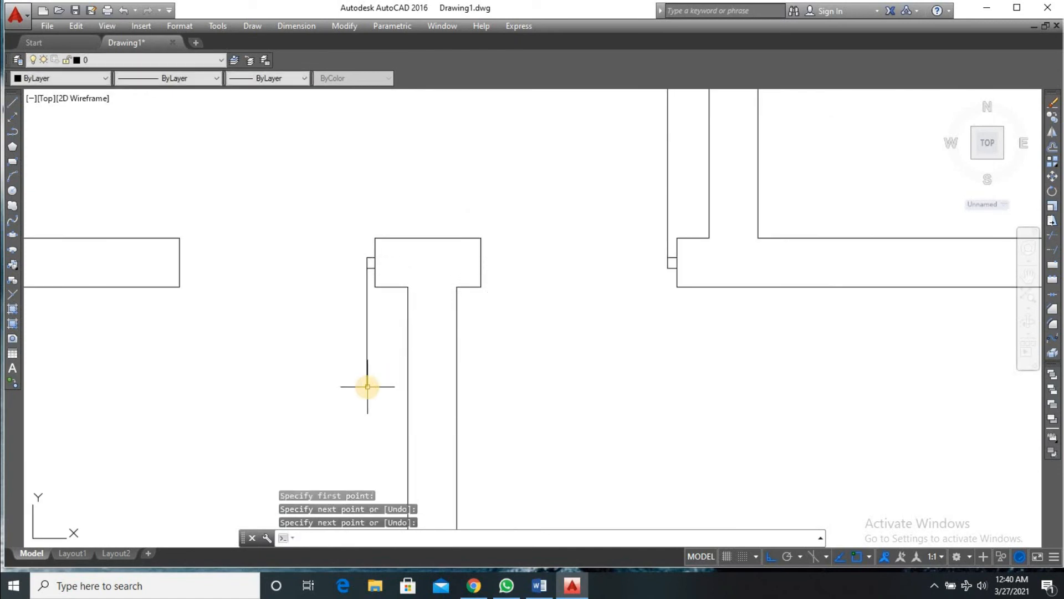
- With Ortho off, draw a three-point swing arc from the lower-left door leaf's end to the left jamb's lower corner
type("ARC")
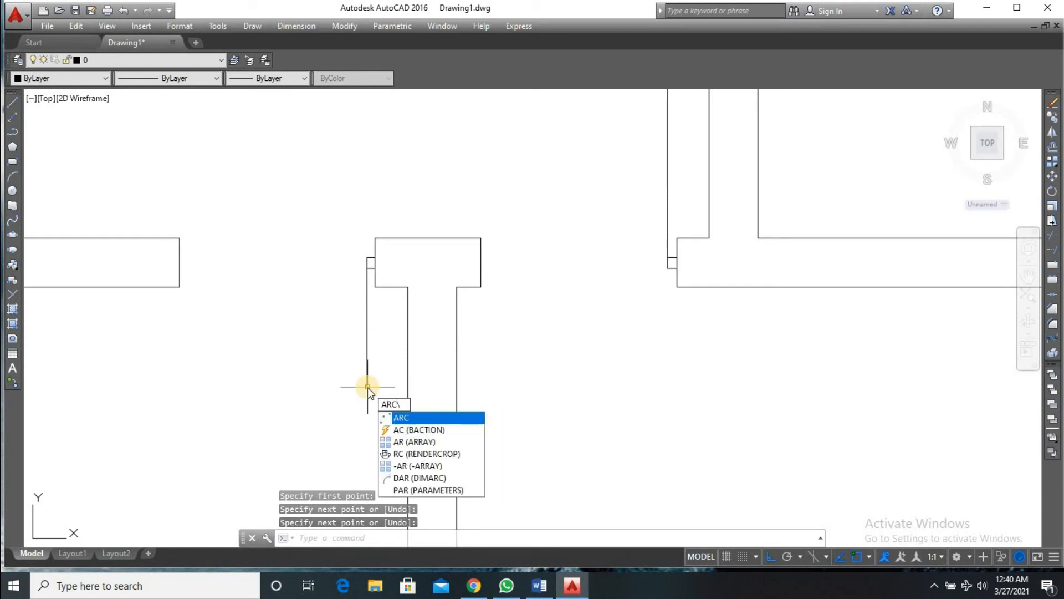
key("Return")
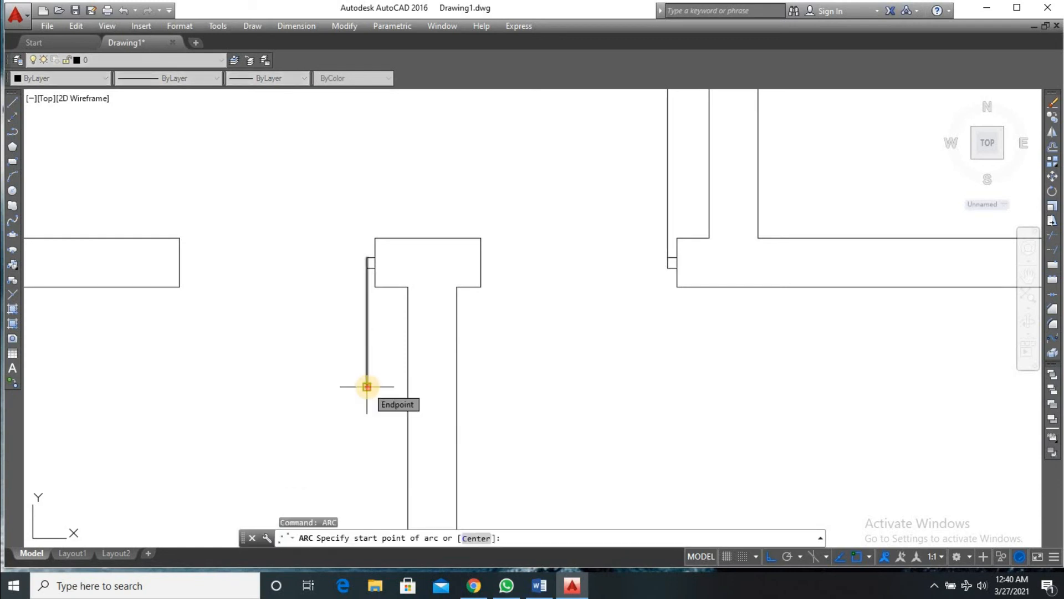
left_click(367, 386)
key("F8")
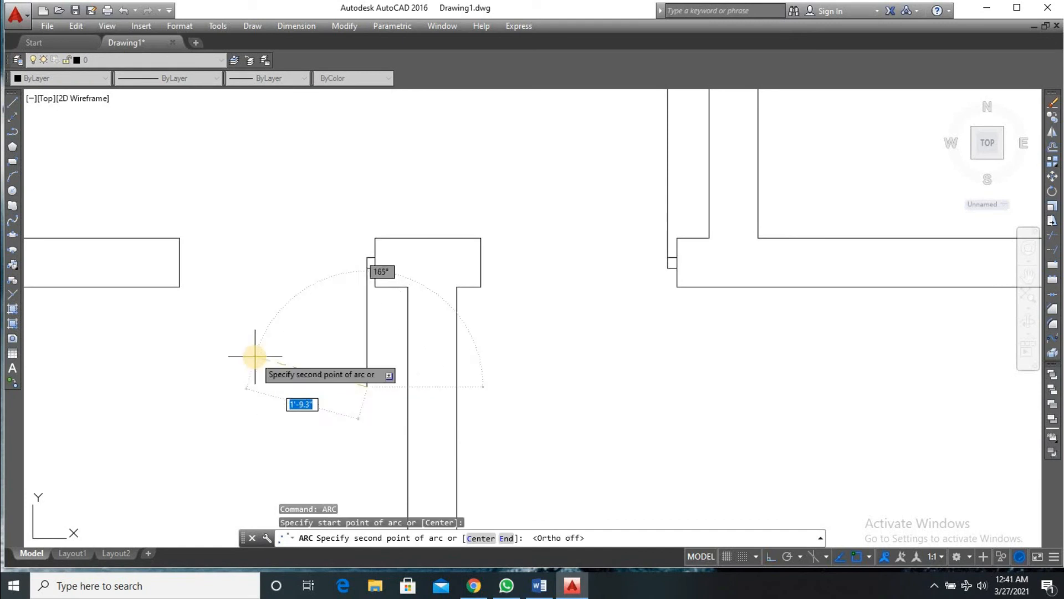
left_click(220, 350)
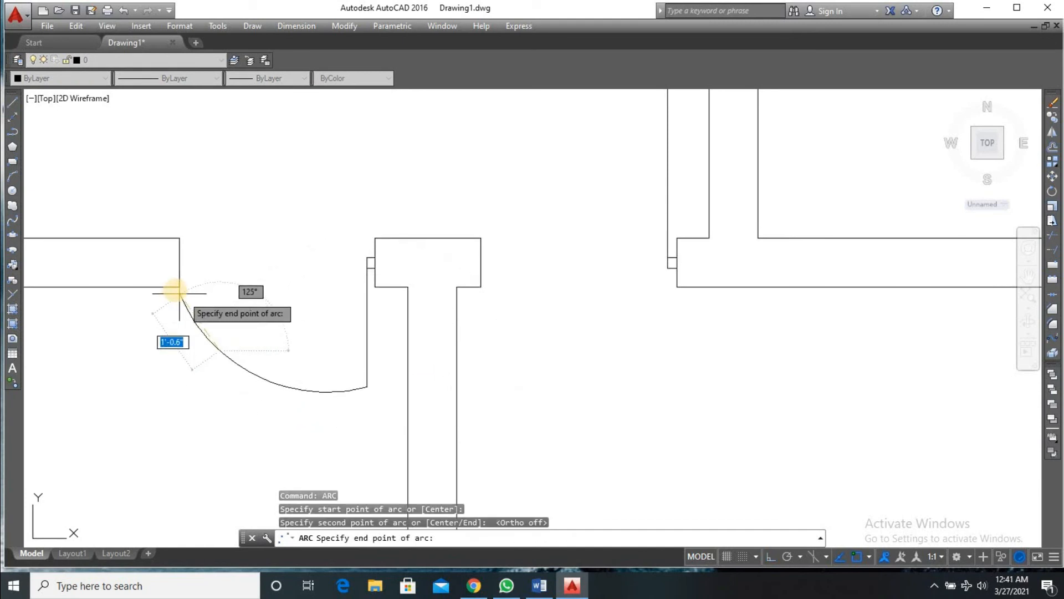
left_click(180, 288)
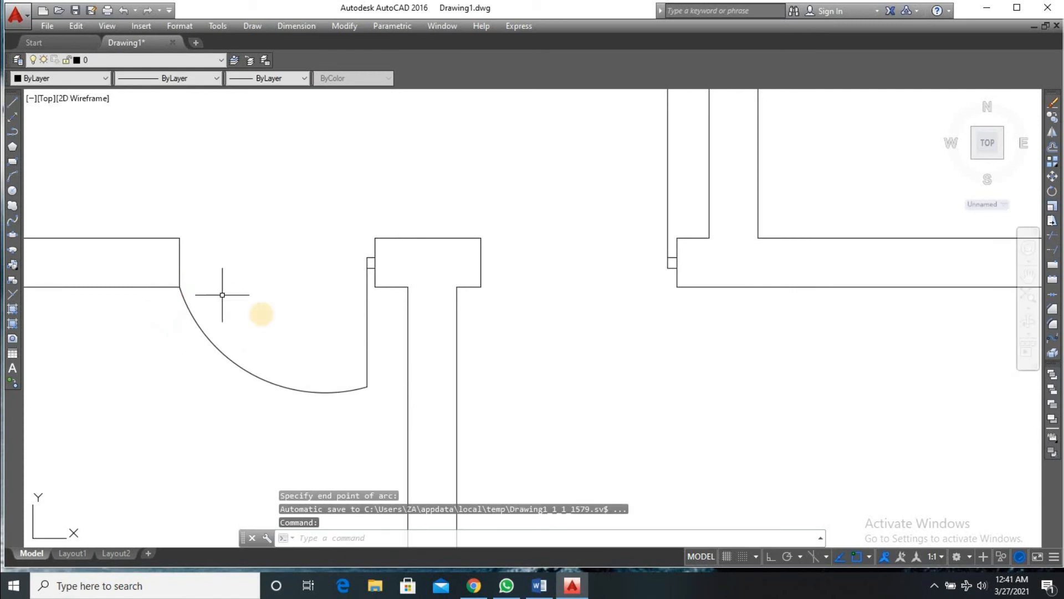
- Draw a three-point swing arc from the upper end of the right-hand lower door's leaf to the opposite jamb's upper corner
key("Return")
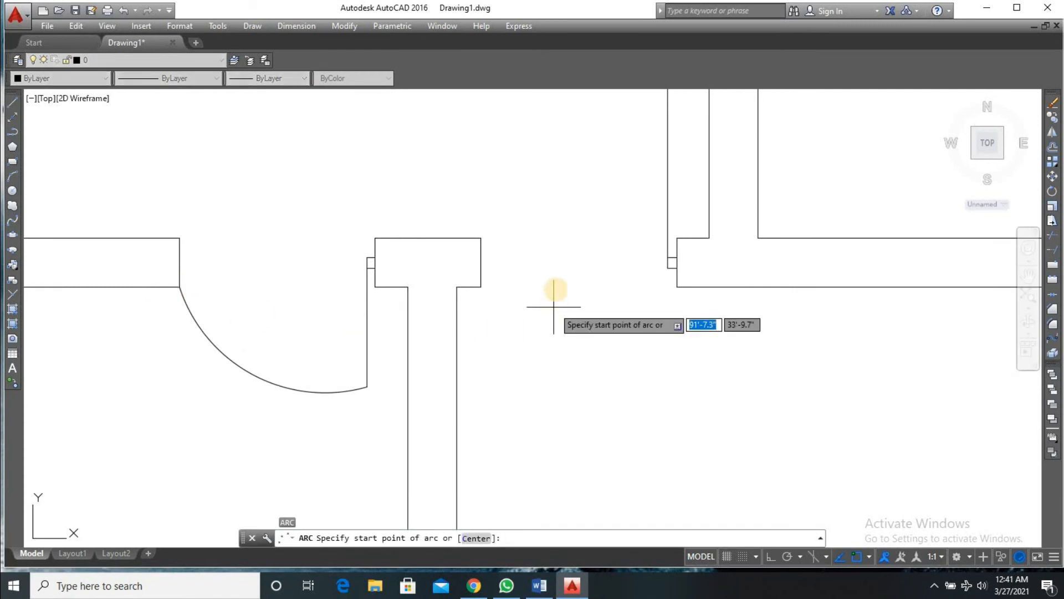
scroll(556, 311, "down", 4)
left_click(596, 226)
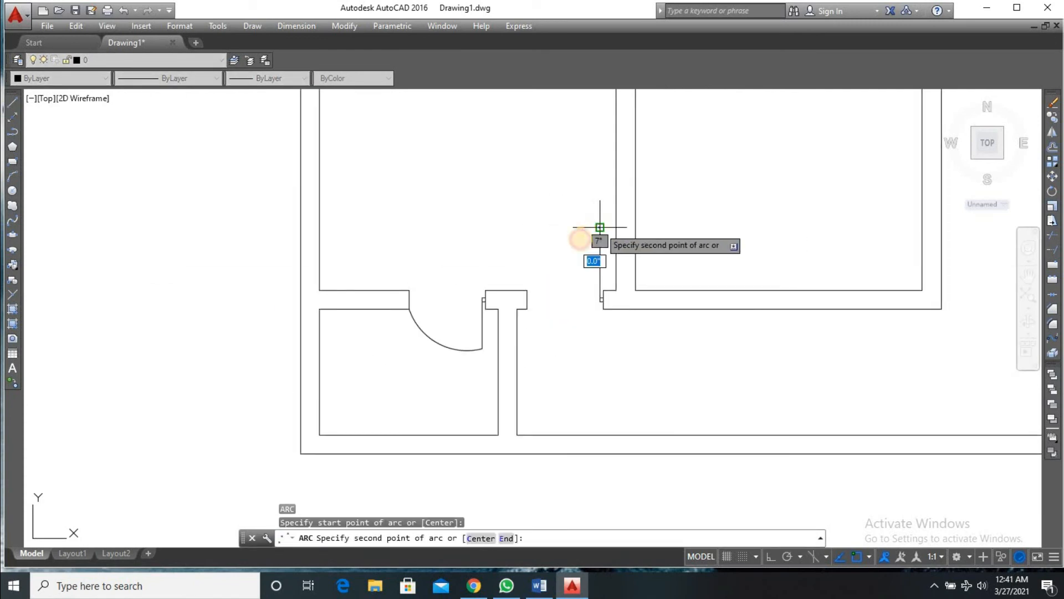
left_click(533, 266)
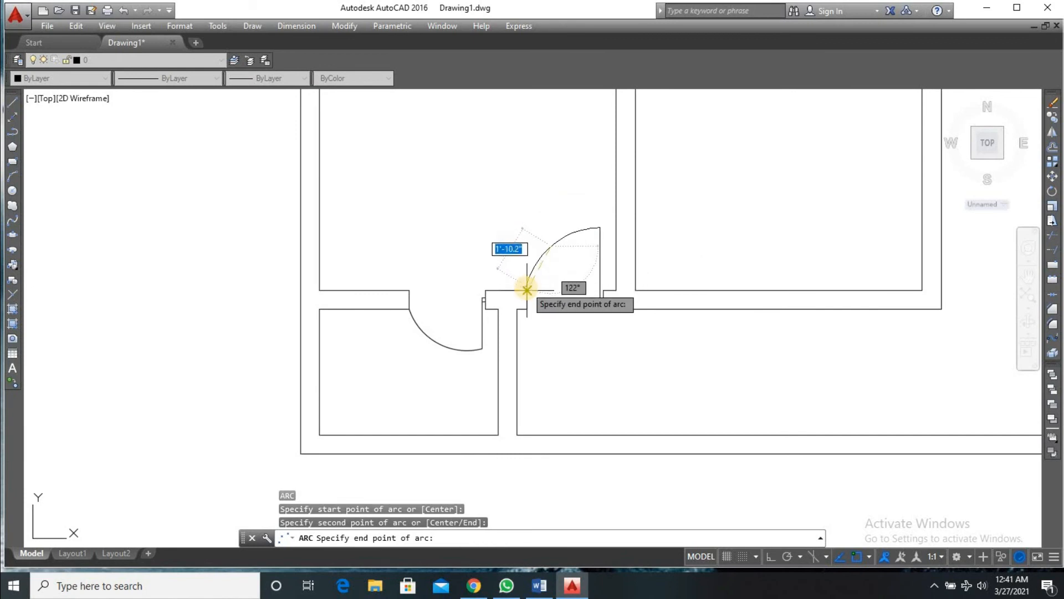
left_click(527, 290)
- Draw a three-point swing arc from the chamfered room's door leaf end to the opposite jamb's lower corner
scroll(665, 248, "down", 2)
scroll(695, 141, "up", 6)
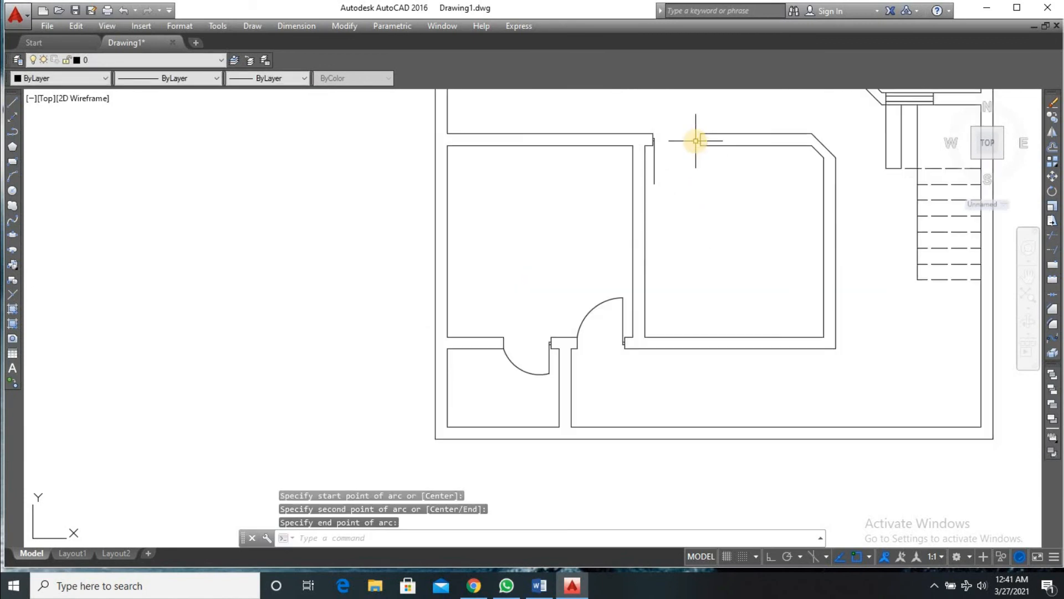
key("Return")
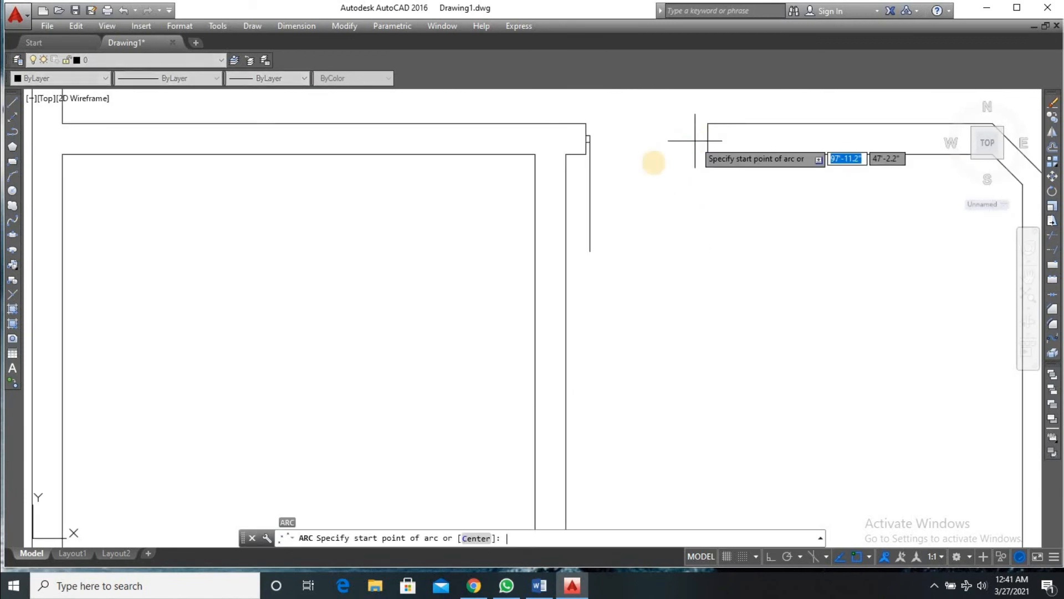
left_click(590, 251)
left_click(680, 221)
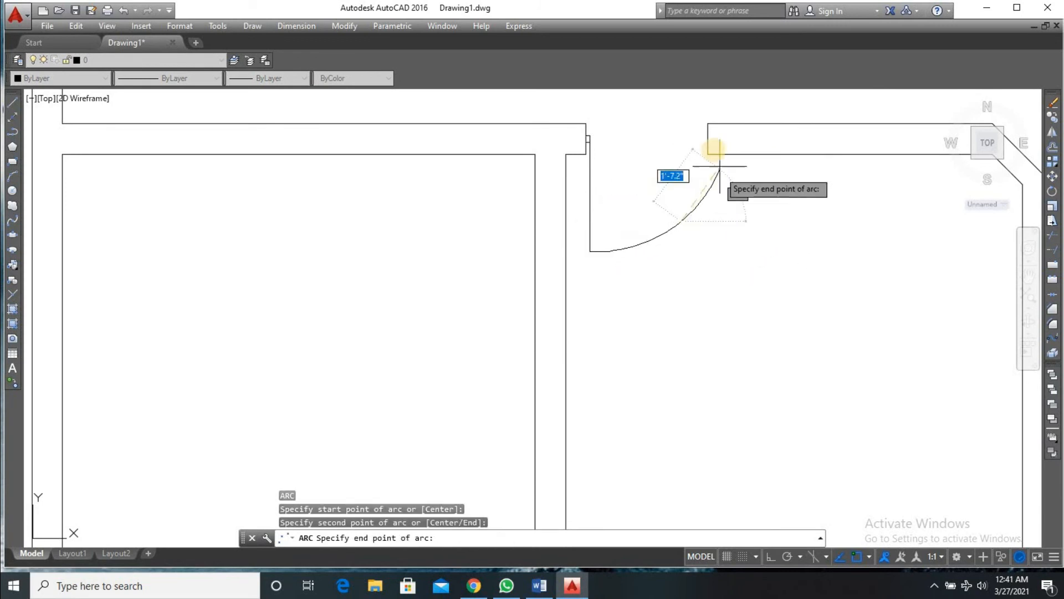
left_click(708, 154)
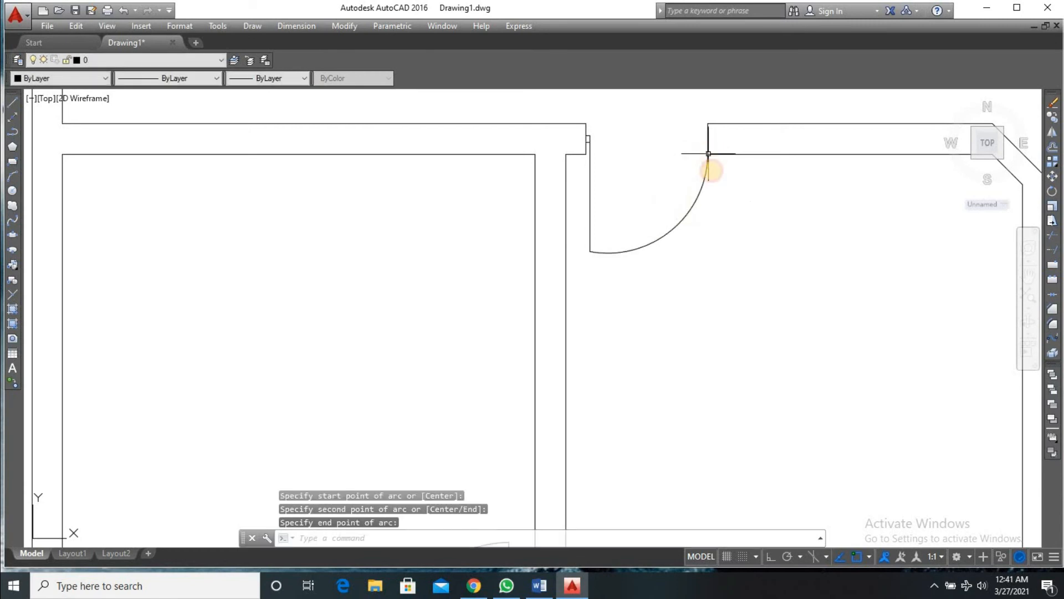
scroll(730, 205, "down", 5)
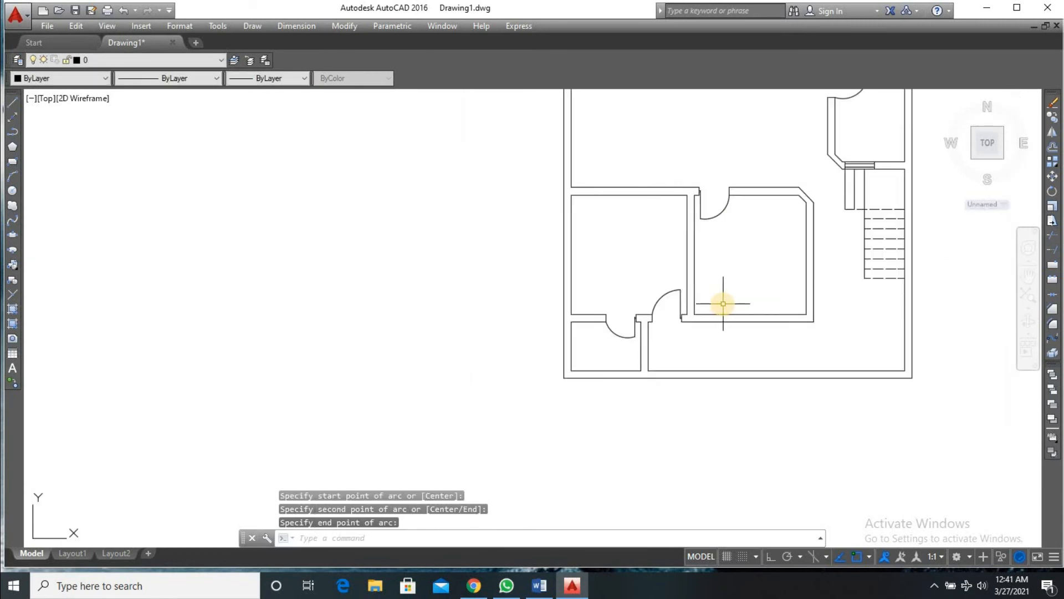
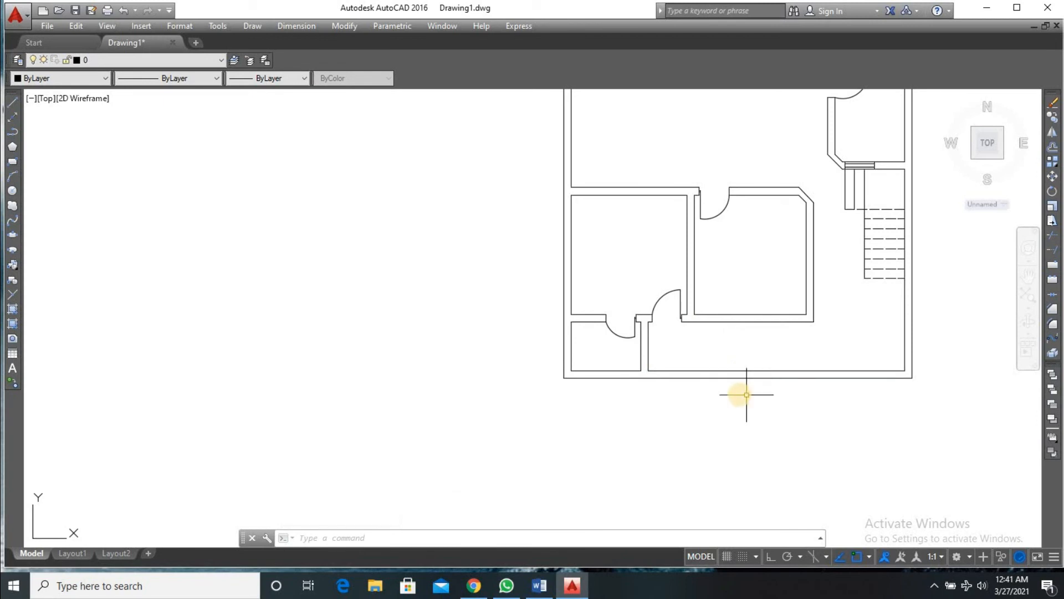
scroll(941, 377, "up", 4)
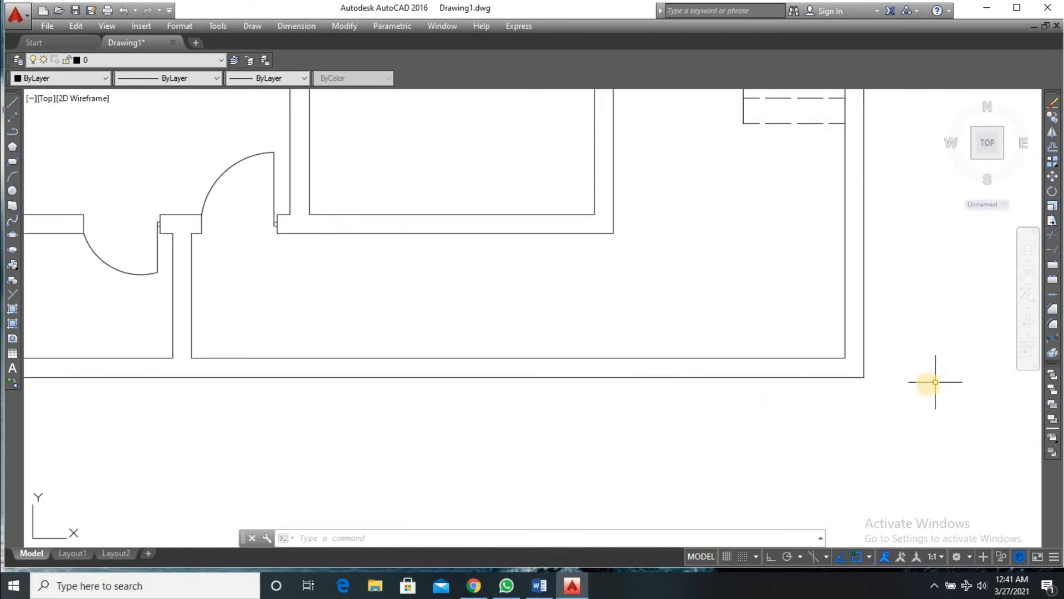
scroll(935, 382, "down", 4)
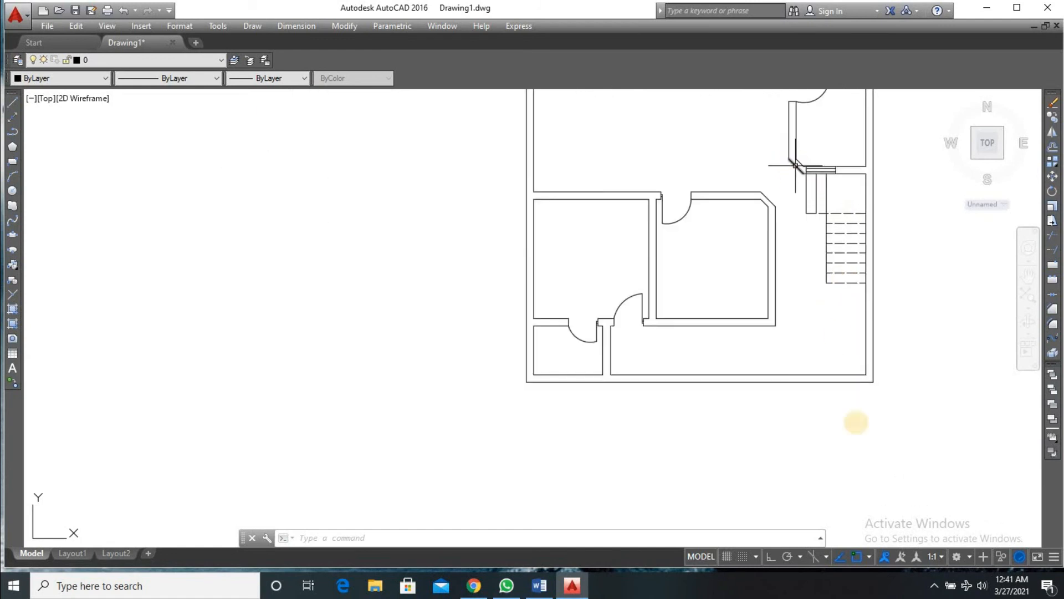
scroll(888, 399, "up", 2)
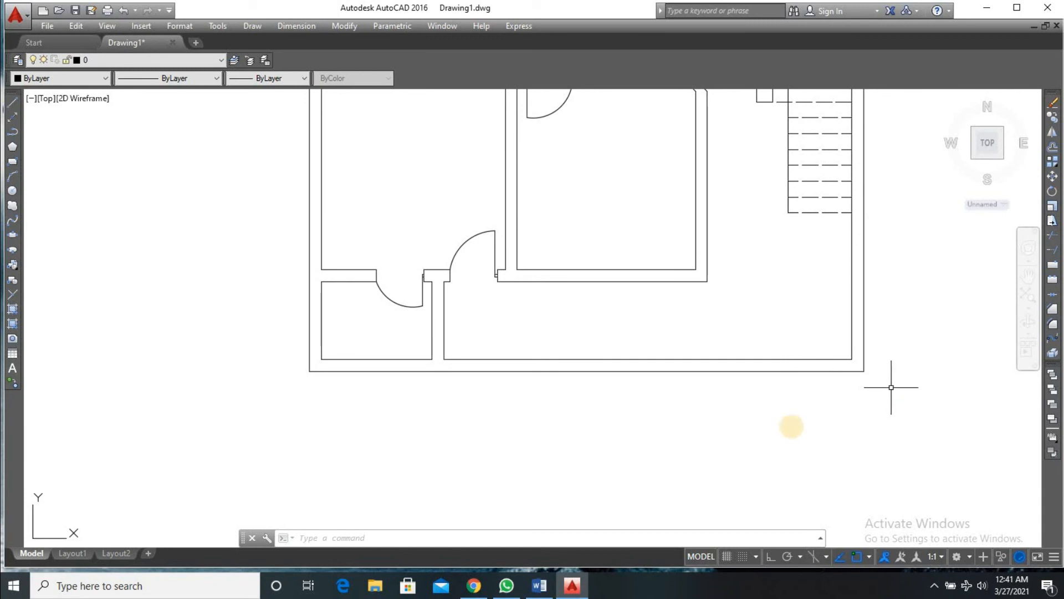
scroll(861, 339, "down", 4)
scroll(816, 221, "up", 4)
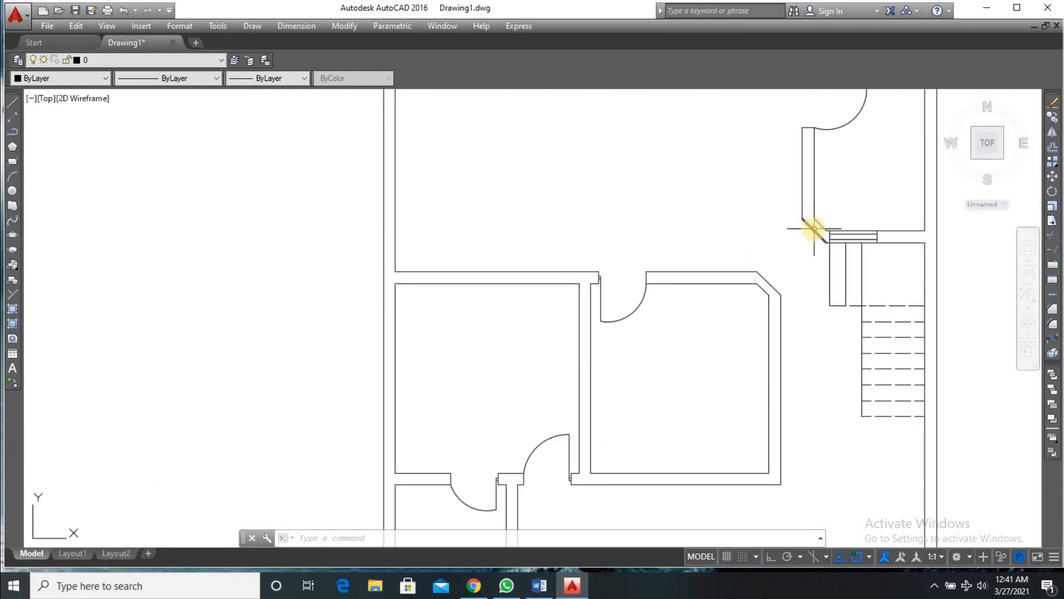
- Copy both outer chamfer lines beside the diagonal opening up along their own direction by one line length, as door leaves
scroll(813, 227, "up", 4)
scroll(826, 186, "down", 2)
scroll(820, 218, "up", 2)
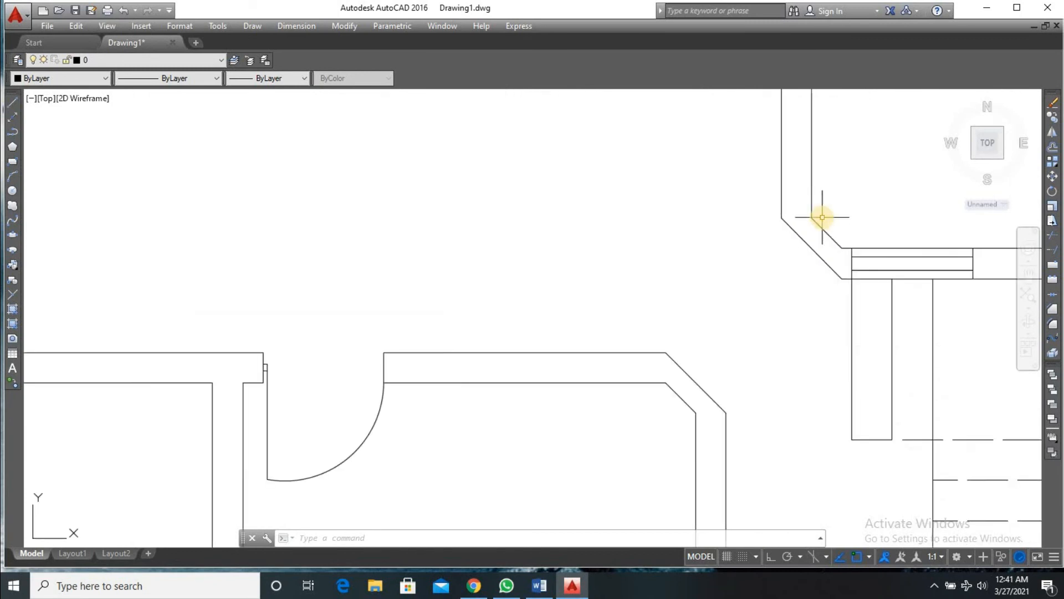
left_click(799, 235)
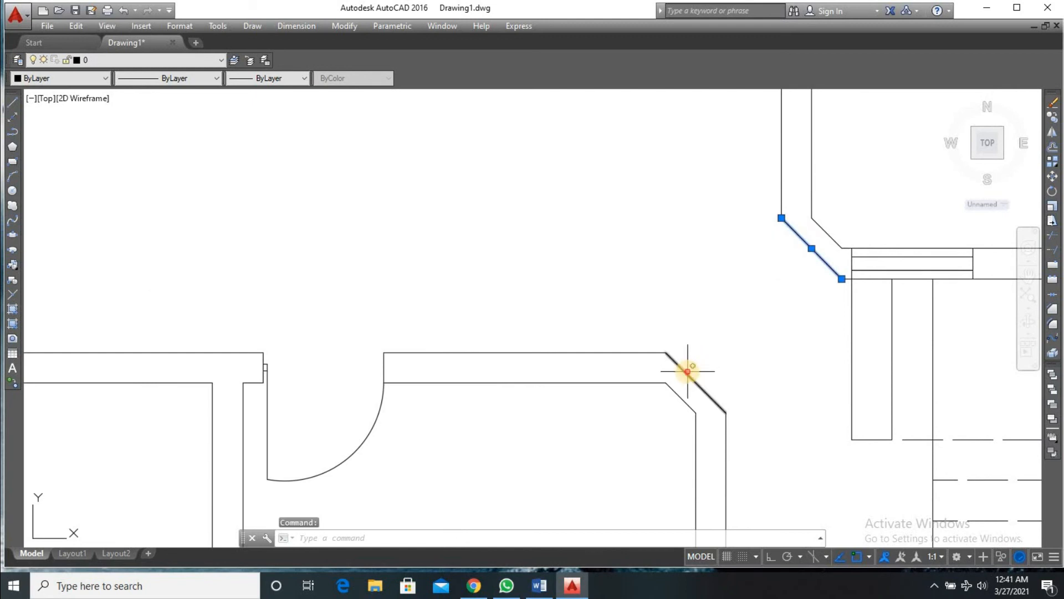
type("o")
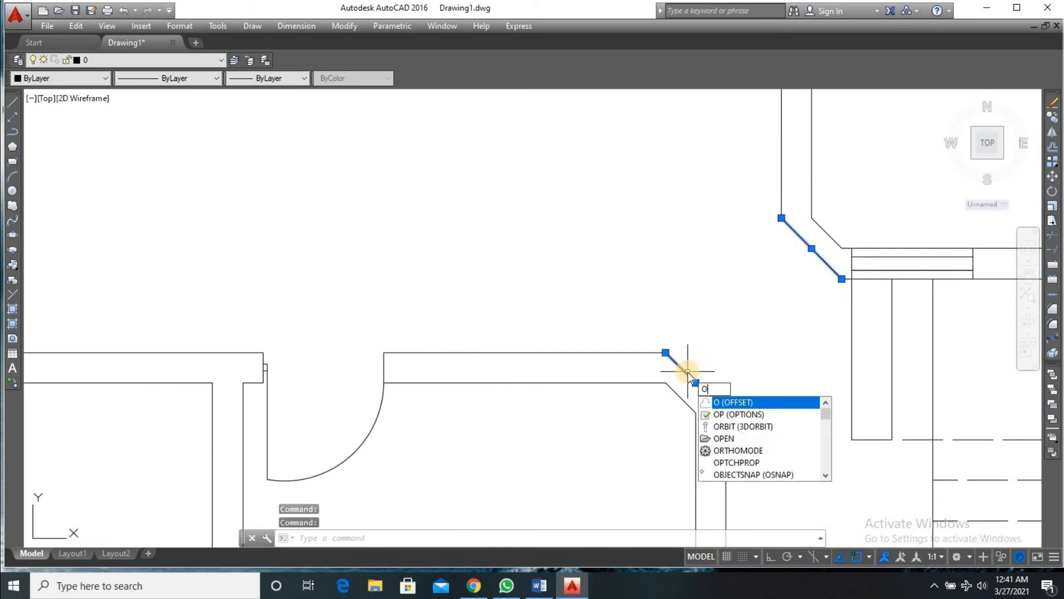
key("BackSpace")
type("co")
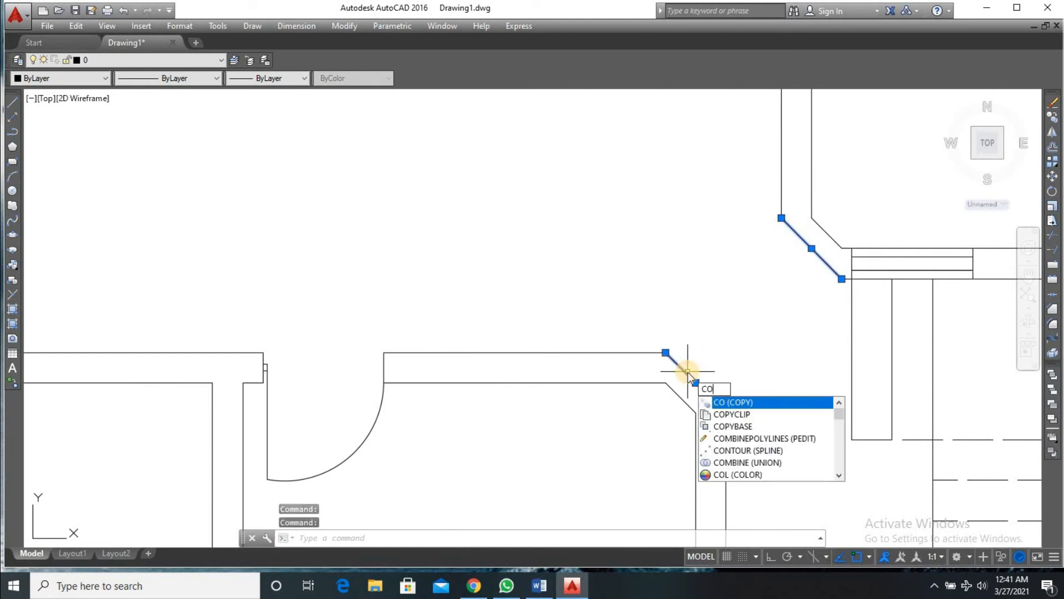
key("Return")
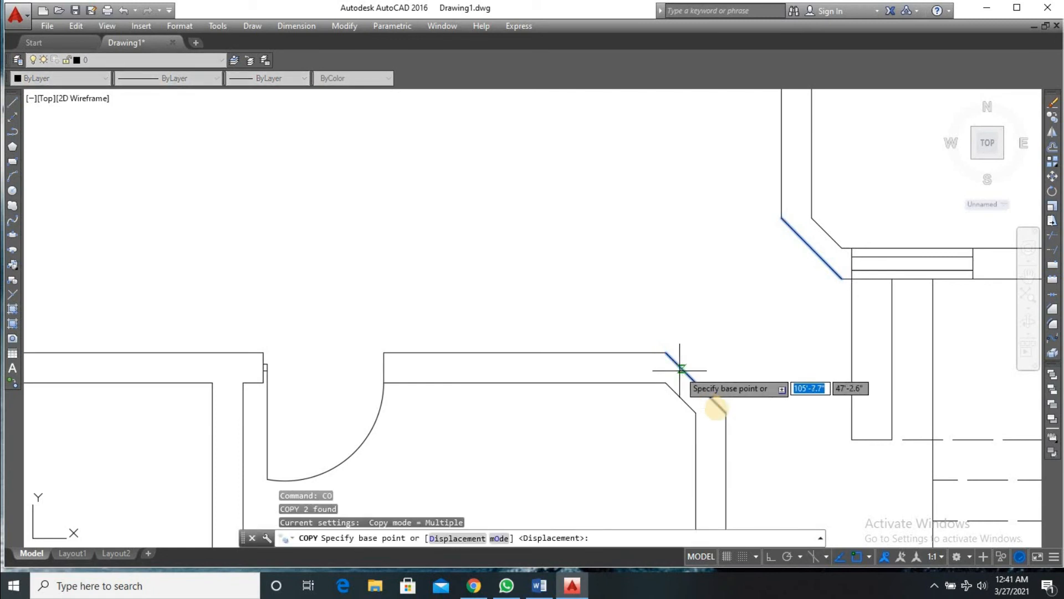
left_click(723, 410)
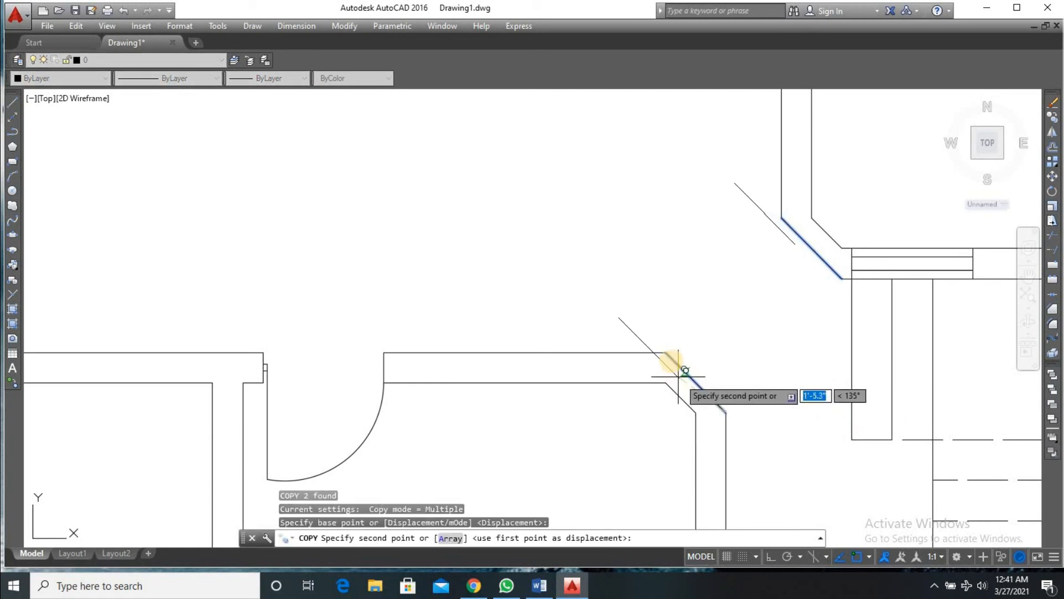
left_click(666, 352)
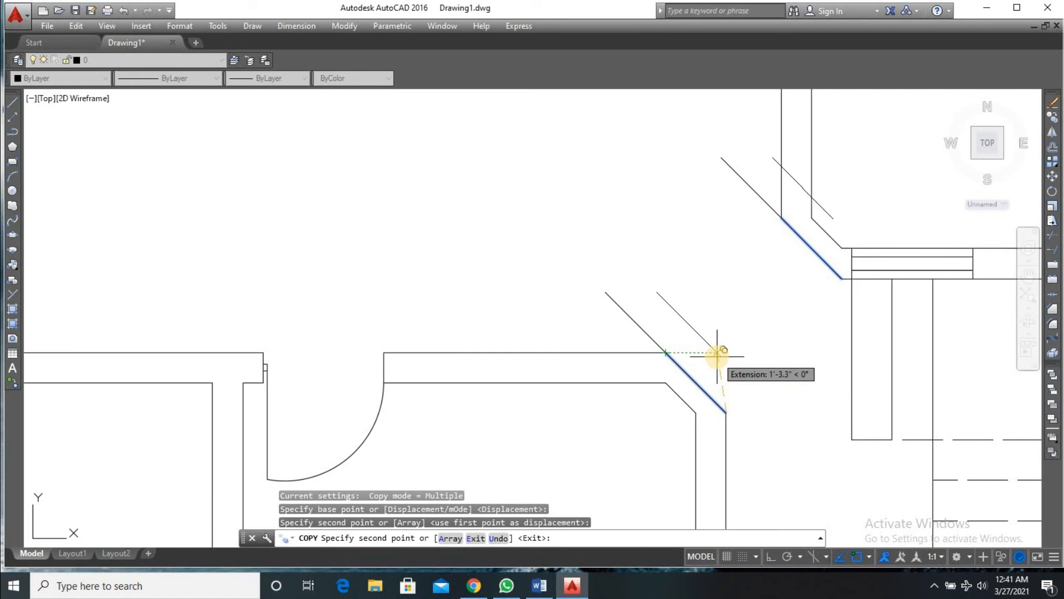
key("Return")
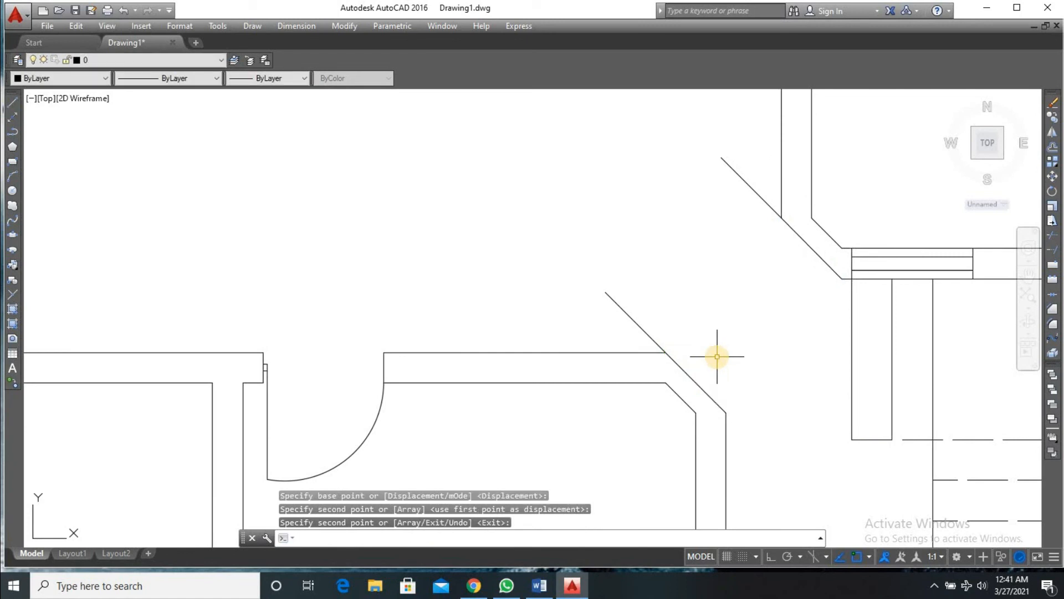
- Draw a line across the diagonal opening, joining the base points of the two copied door leaf lines
type("l")
key("Return")
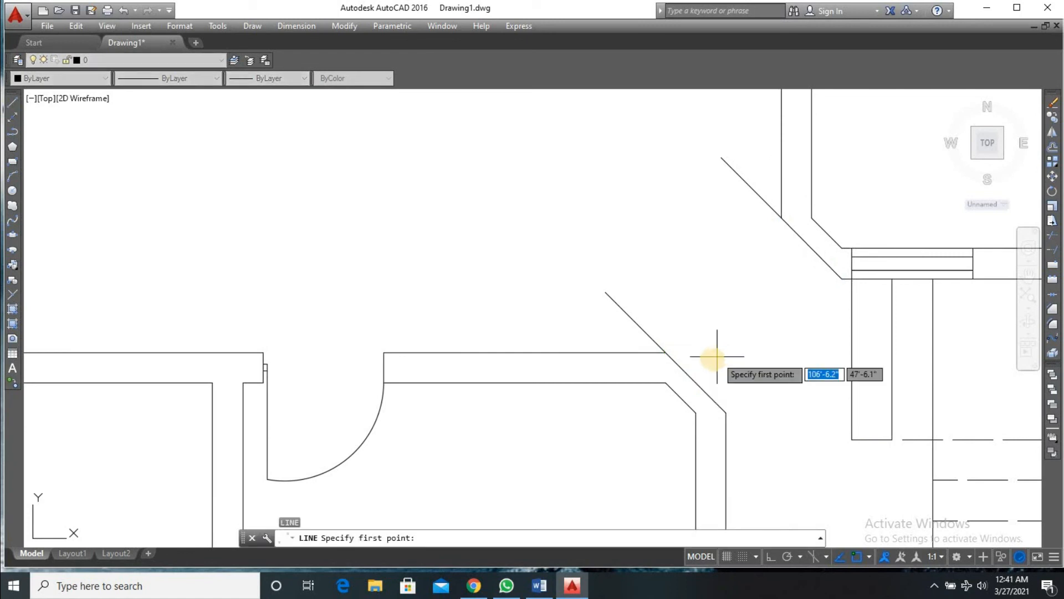
left_click(666, 352)
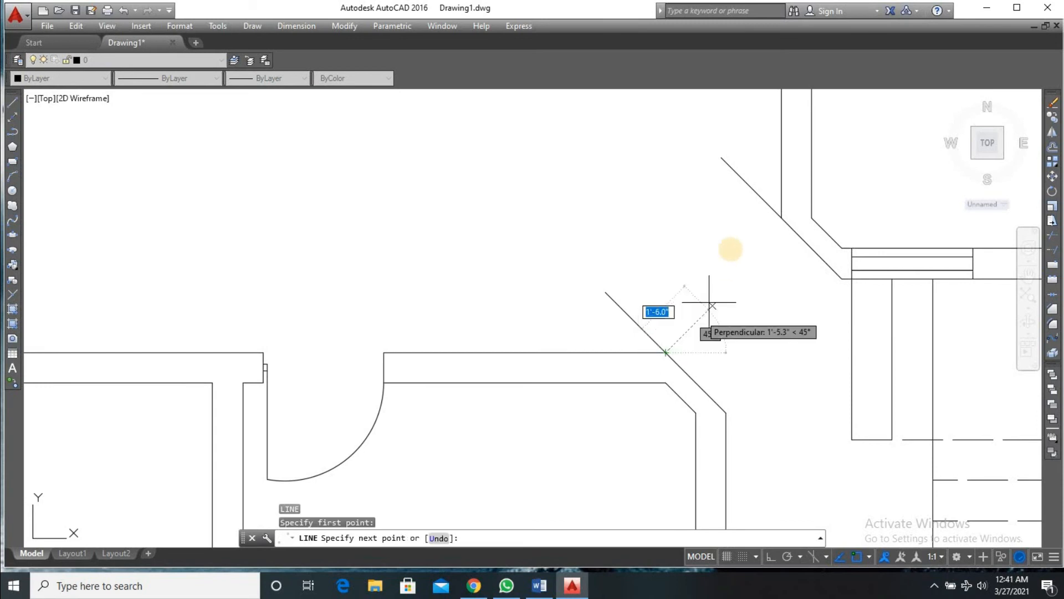
left_click(780, 218)
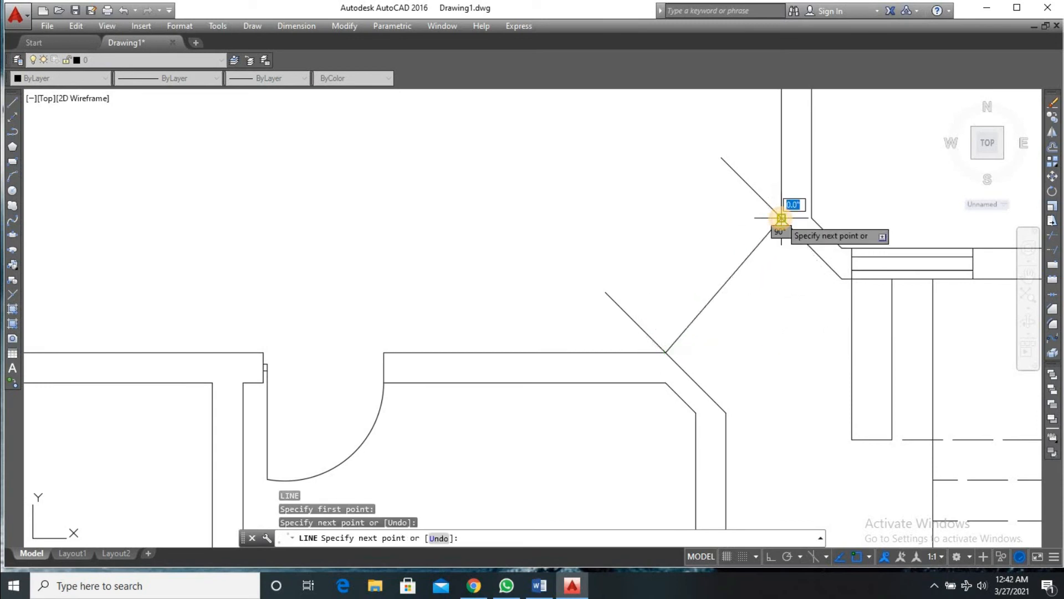
key("Return")
type("arc")
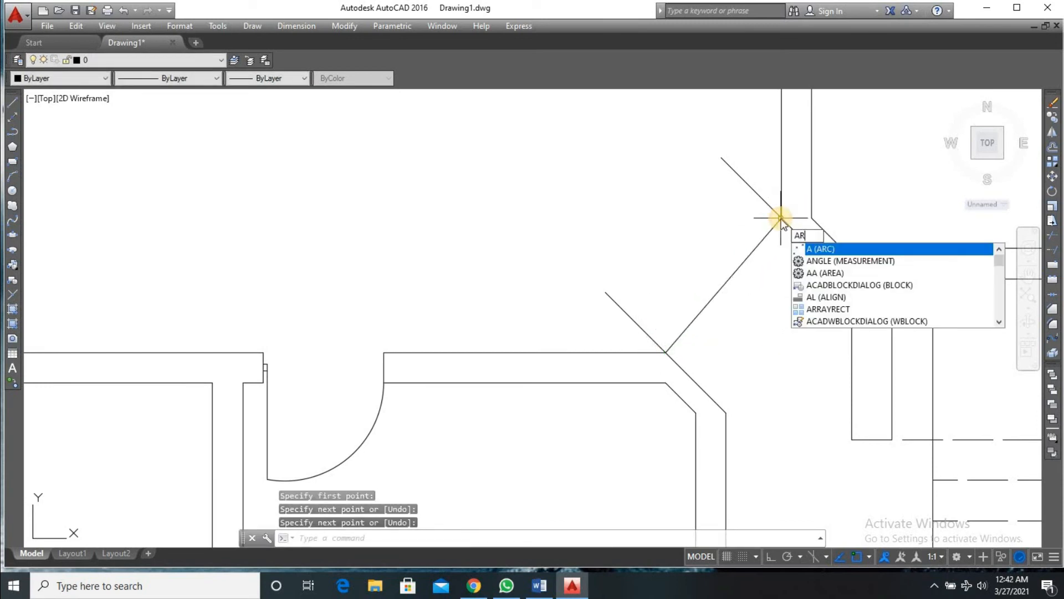
key("Return")
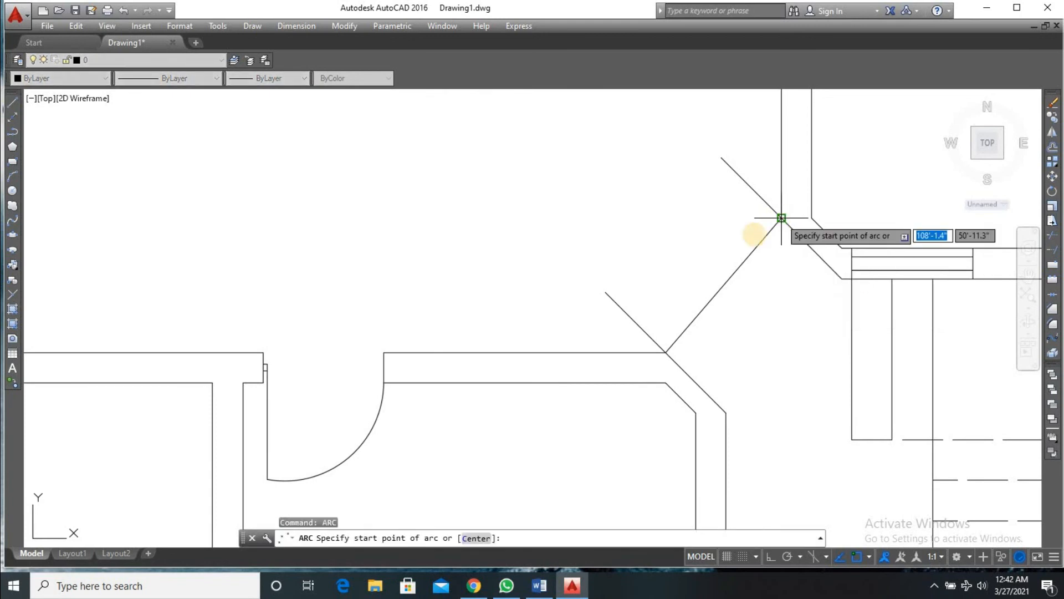
left_click(606, 292)
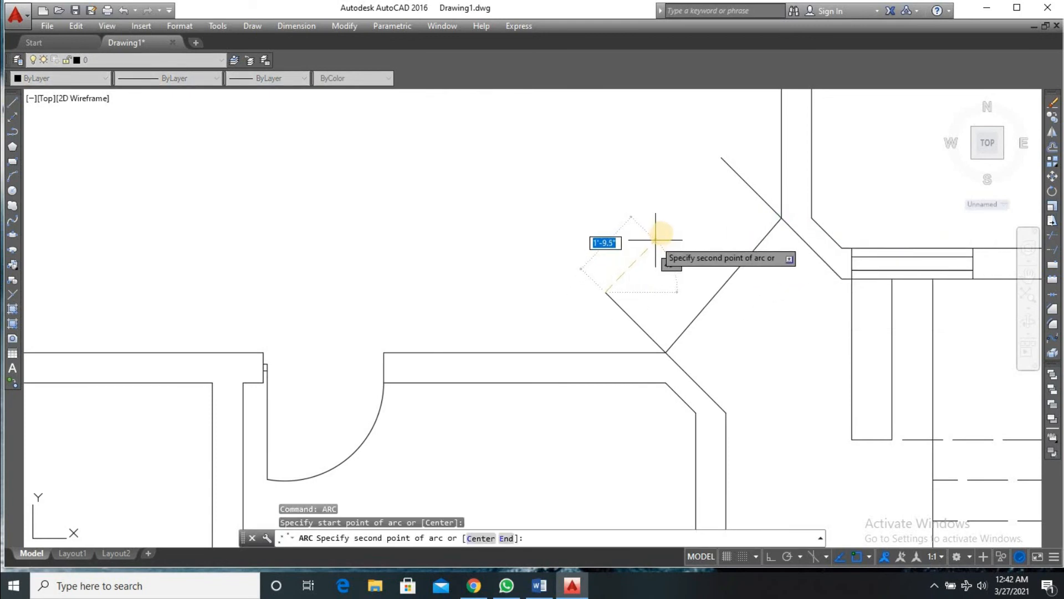
left_click(663, 232)
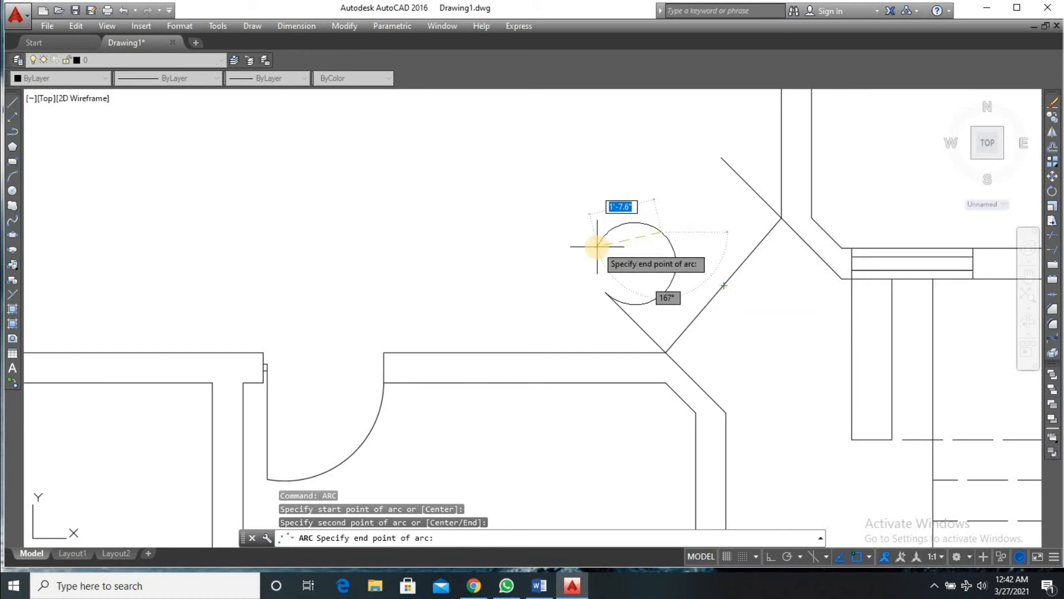
key("Escape")
- Draw a three-point swing arc from the lower door leaf's free end to the midpoint of the line across the diagonal opening
key("Return")
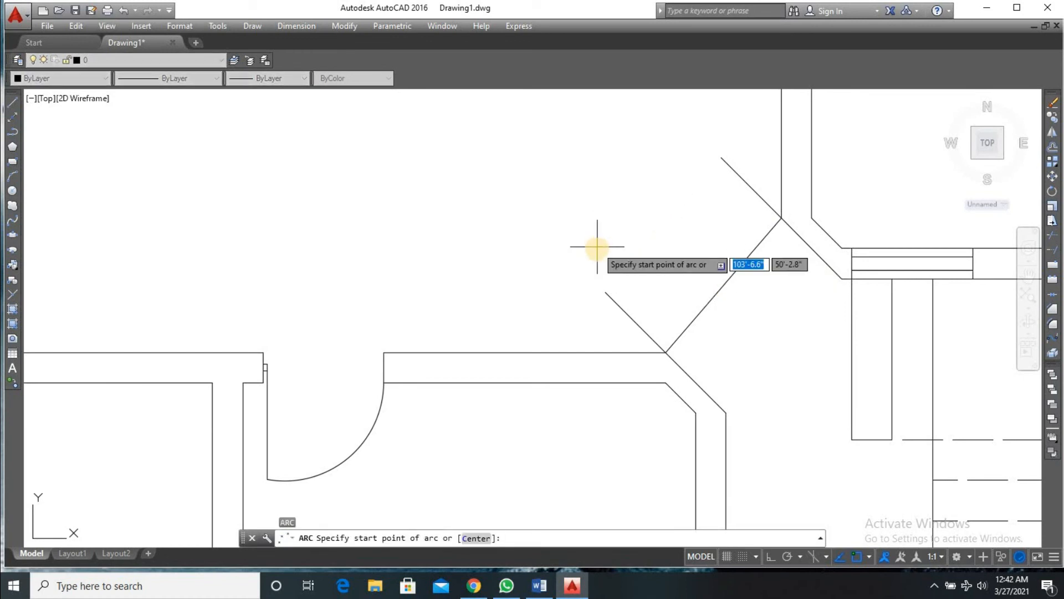
left_click(606, 291)
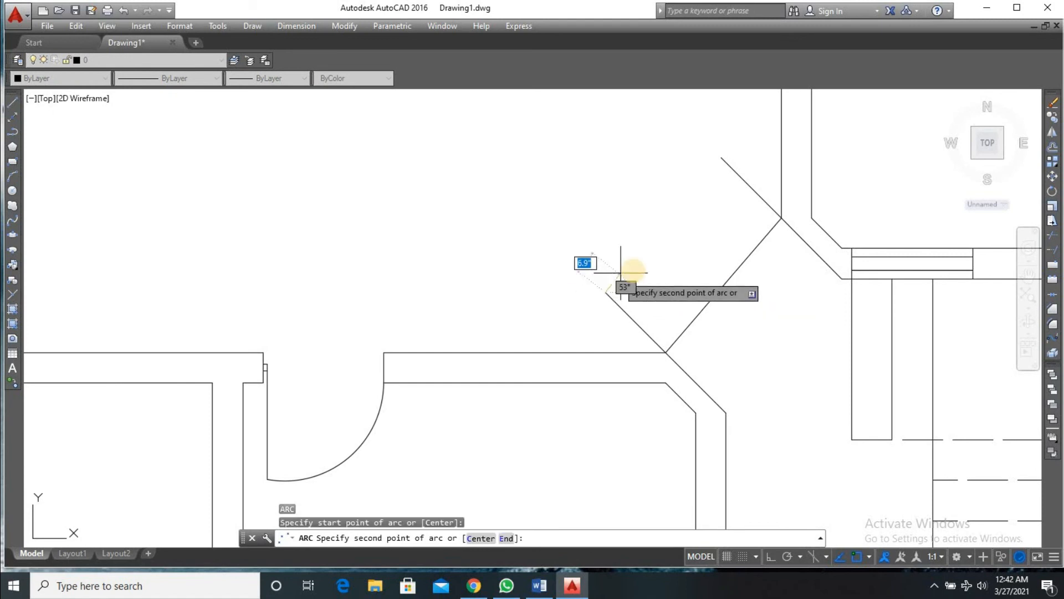
left_click(654, 274)
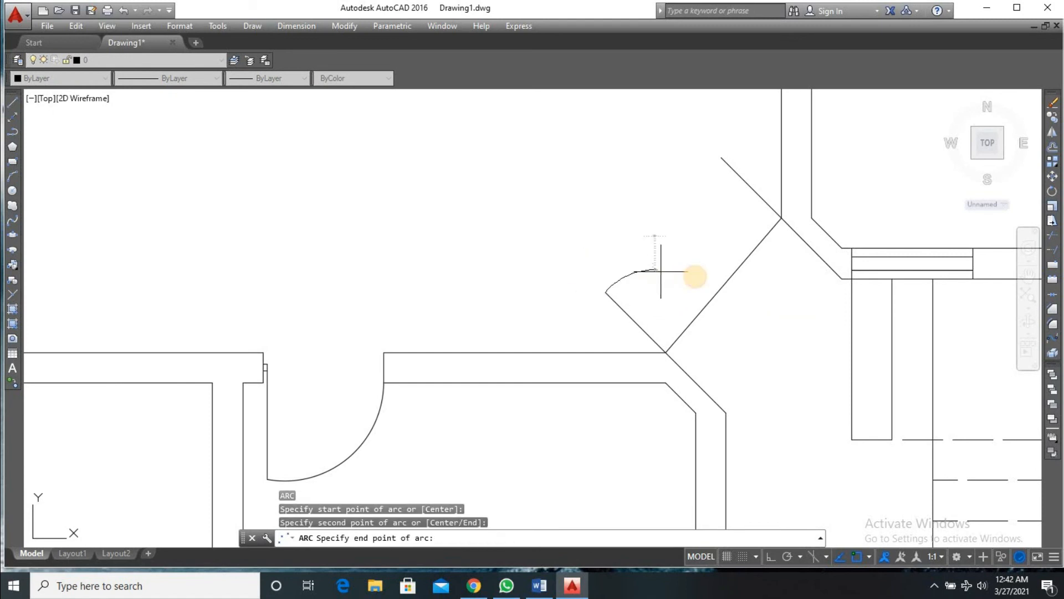
left_click(723, 286)
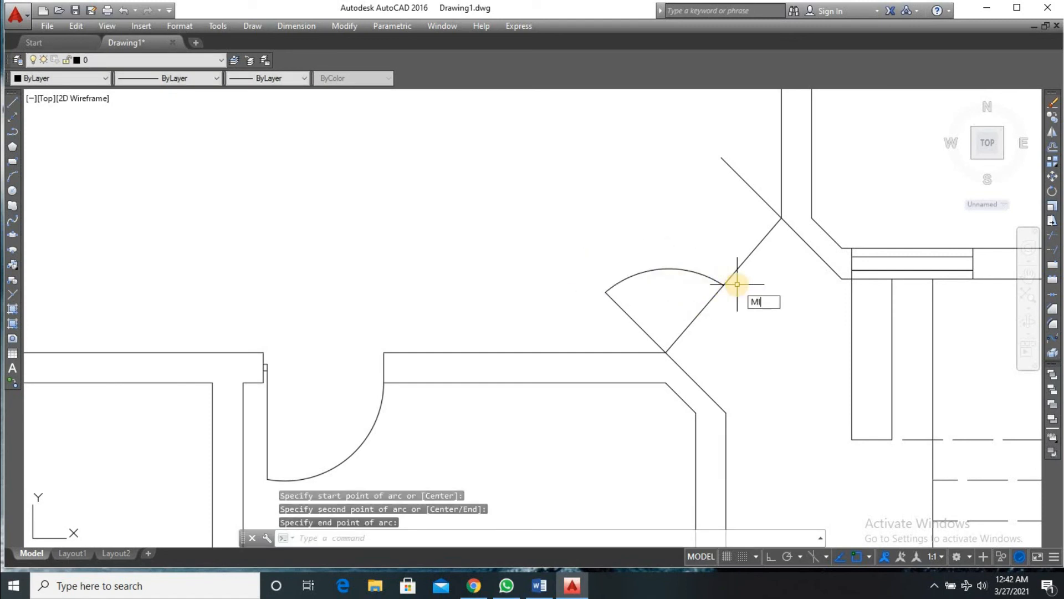
- Mirror the lower leaf's swing arc about a line through its end at the opening's midpoint, keeping the original arc
key("Return")
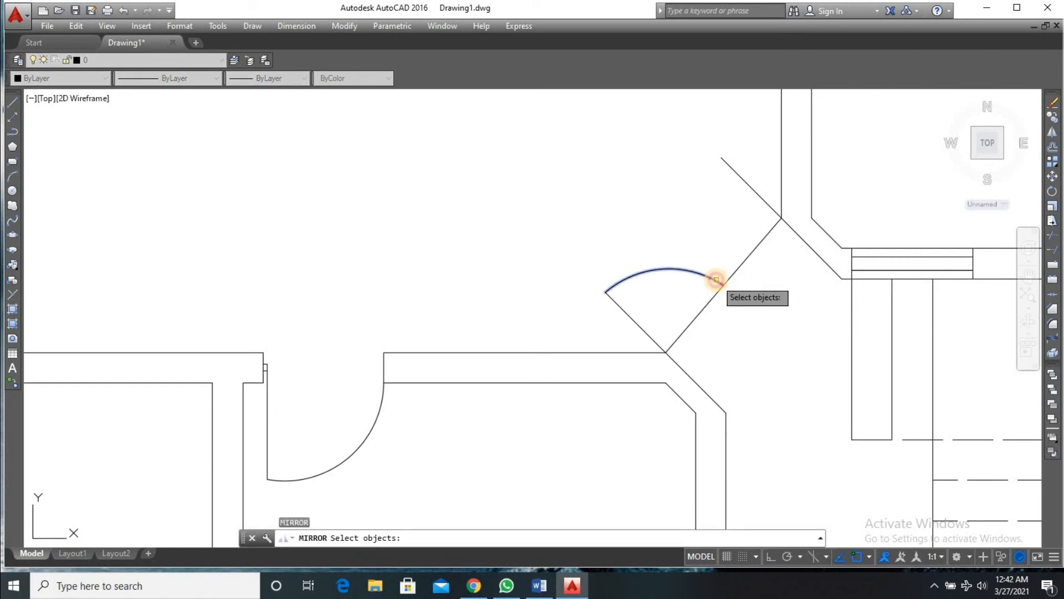
left_click(716, 280)
key("Return")
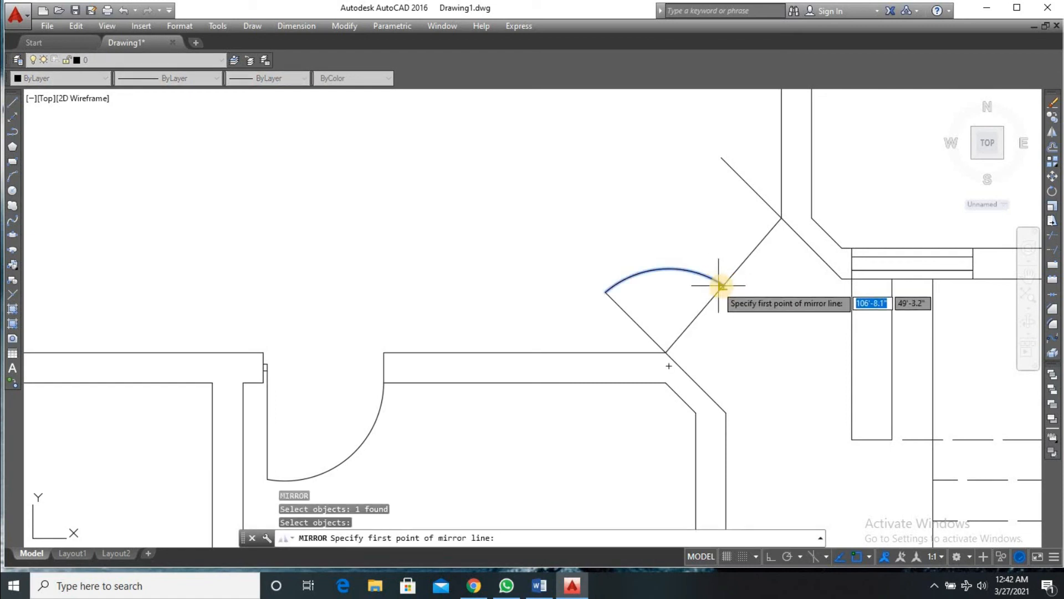
left_click(716, 280)
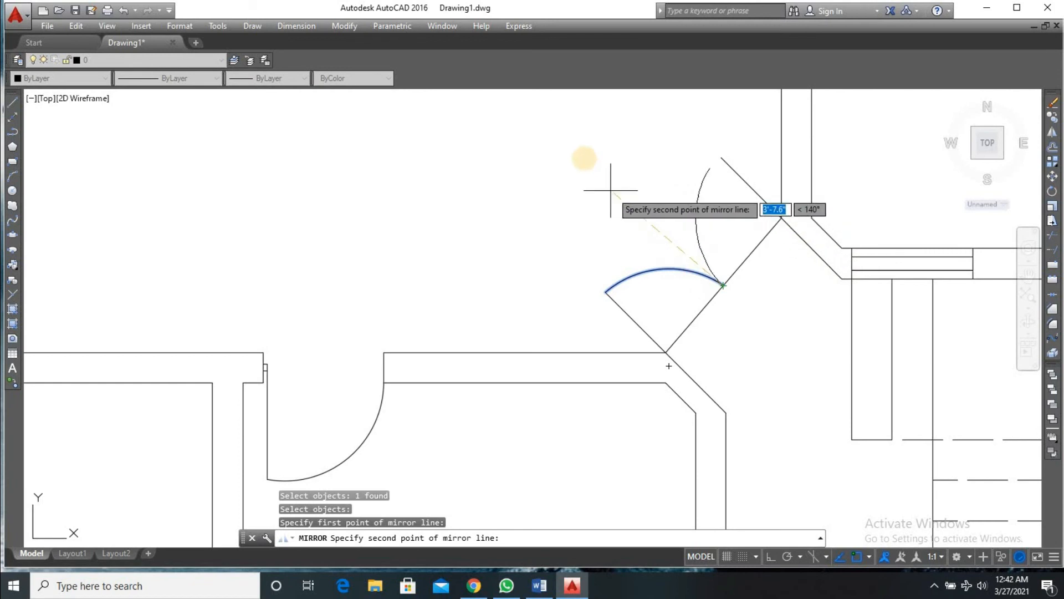
left_click(550, 115)
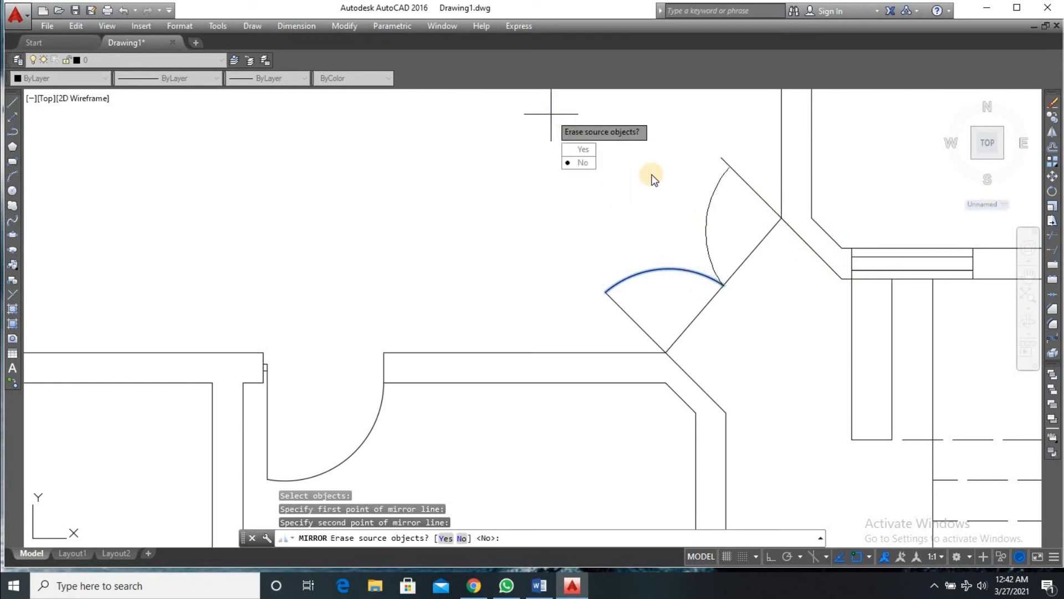
key("Return")
- Extend the mirrored swing arc up to the upper door leaf line
scroll(748, 159, "up", 5)
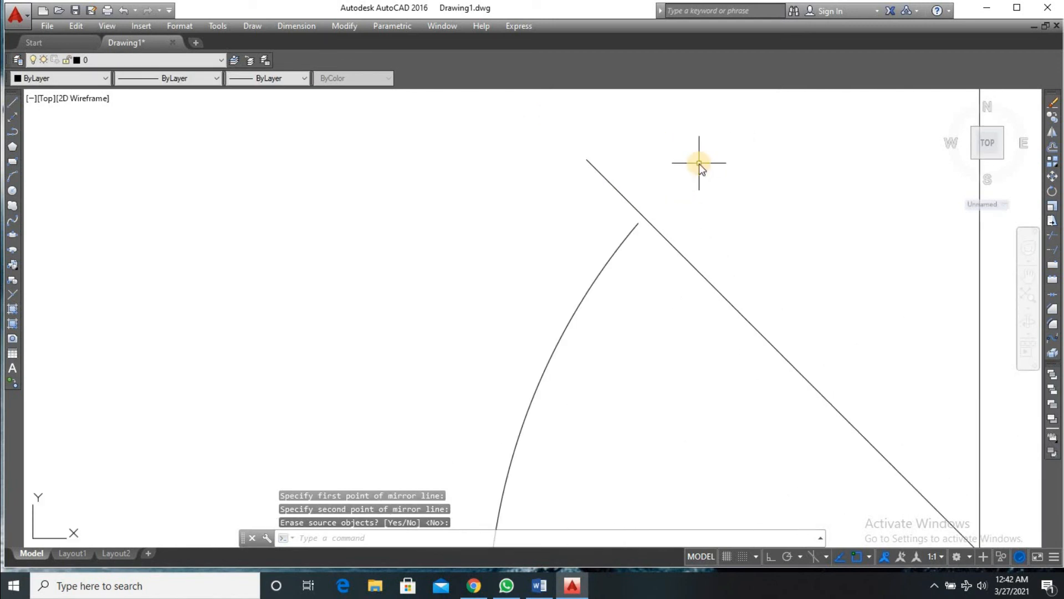
type("ex")
key("Return")
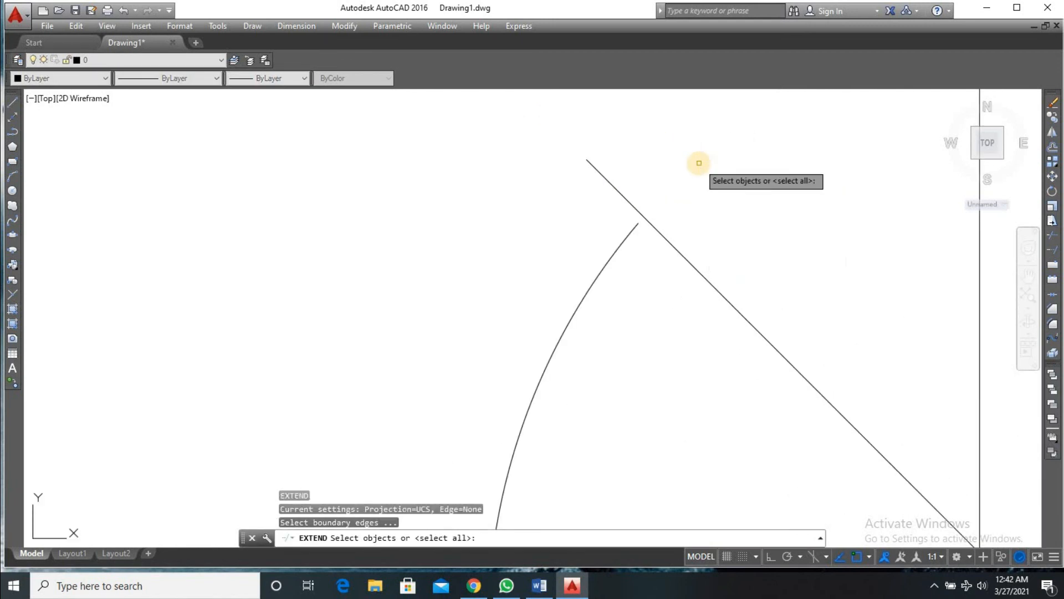
left_click(659, 233)
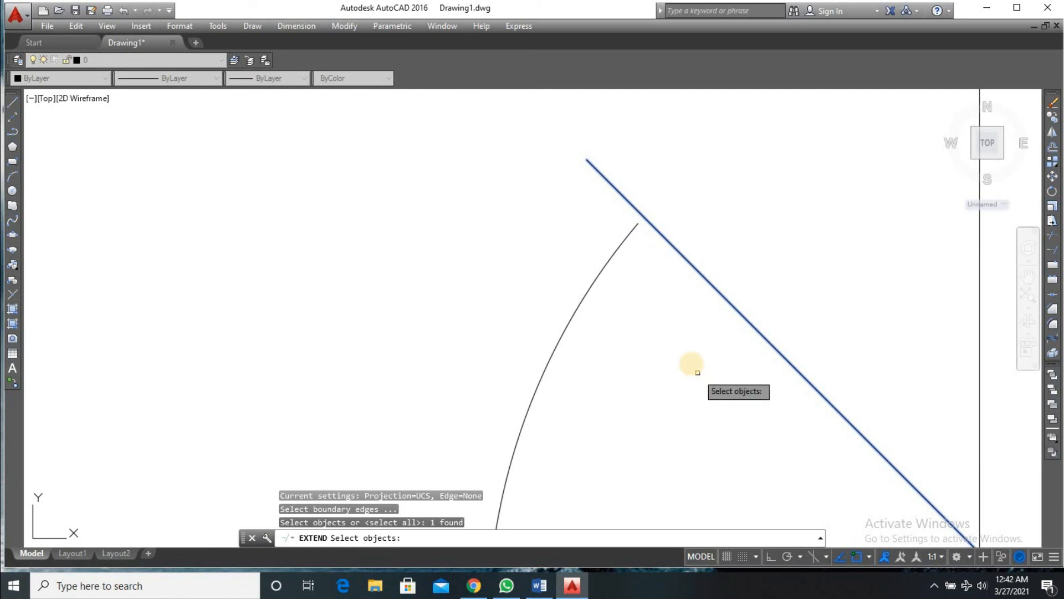
key("Return")
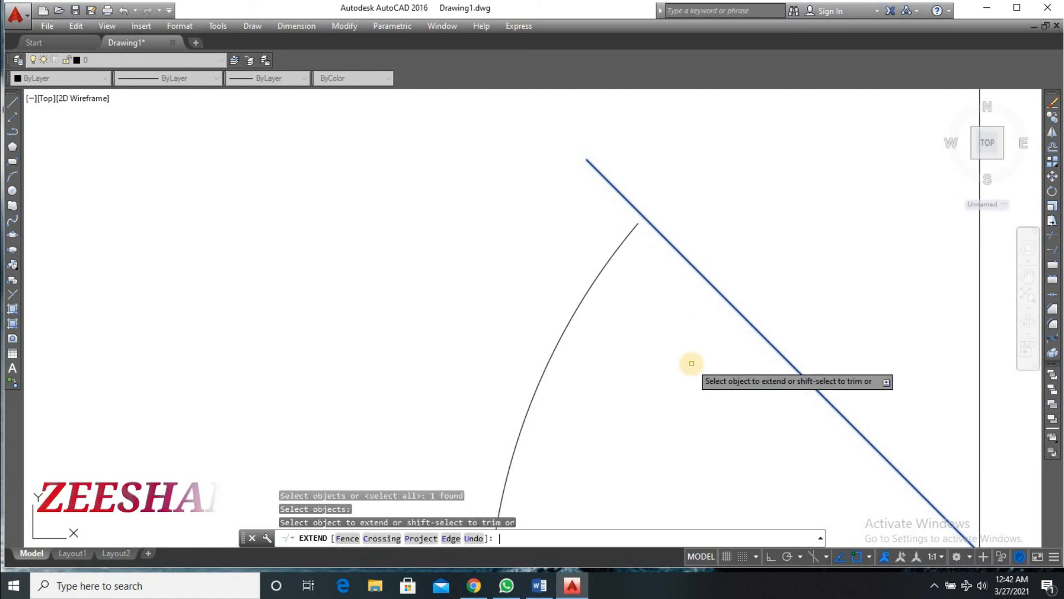
left_click(620, 246)
key("Return")
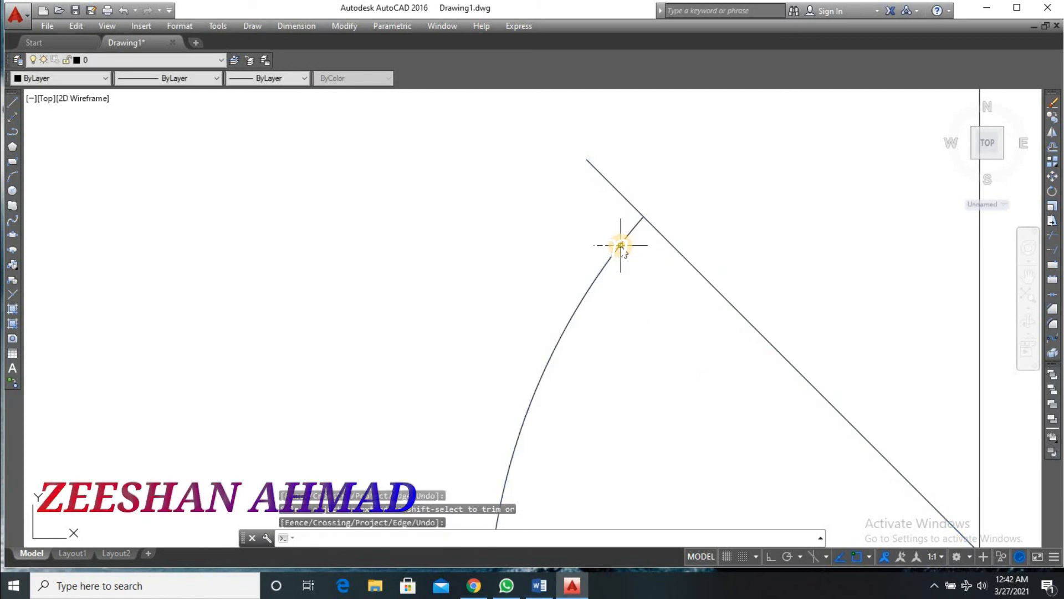
- Trim the end of the upper door leaf that projects past the swing arc
type("tr")
key("Return")
key("Return")
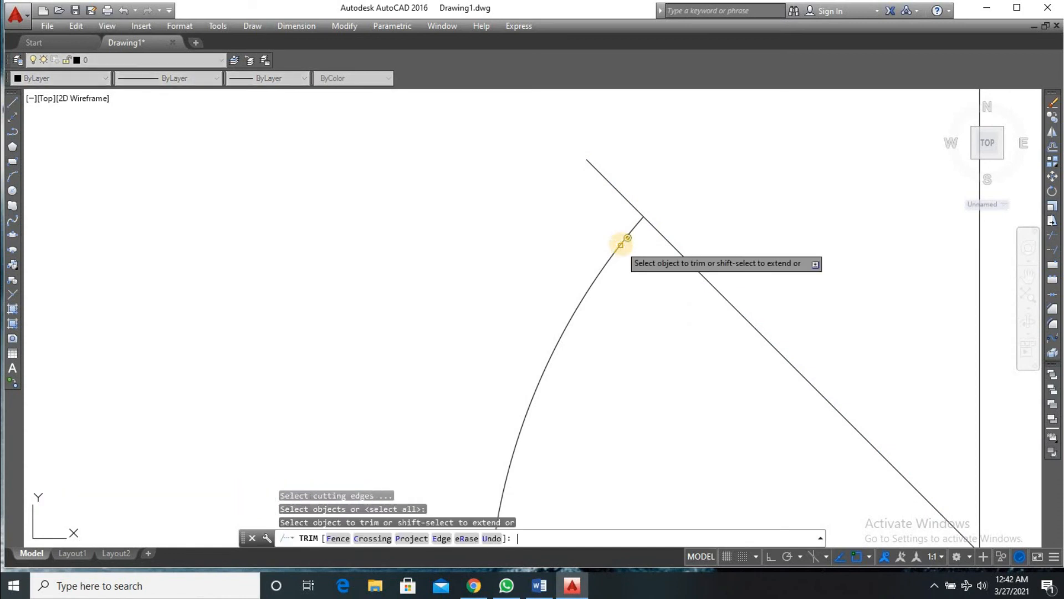
left_click(657, 175)
left_click(586, 204)
- Remove both halves of the line across the diagonal opening, trimming the upper half and erasing the lower one
scroll(613, 231, "down", 4)
scroll(621, 278, "up", 3)
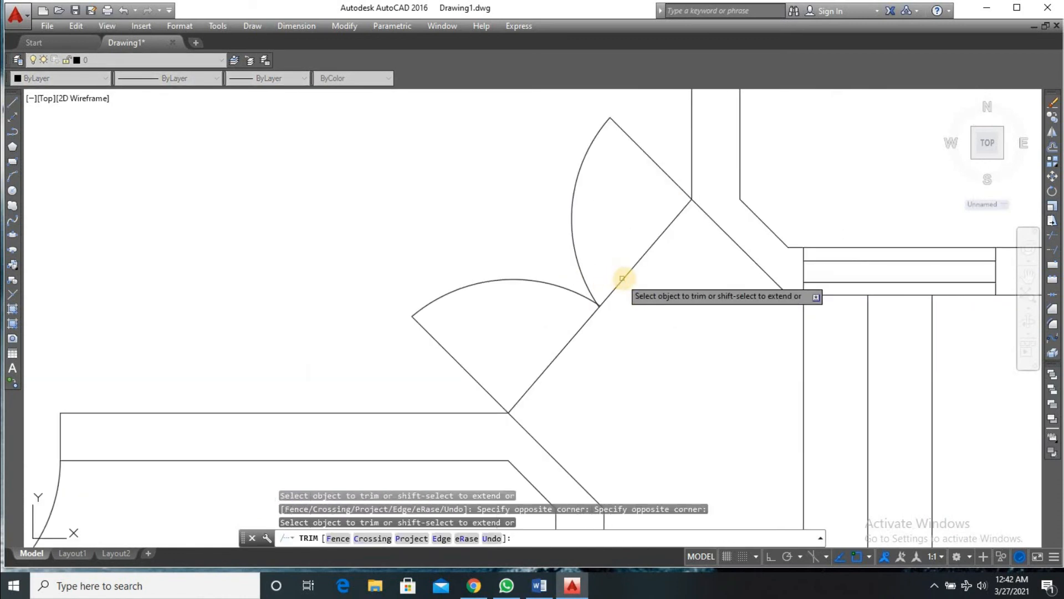
left_click(606, 306)
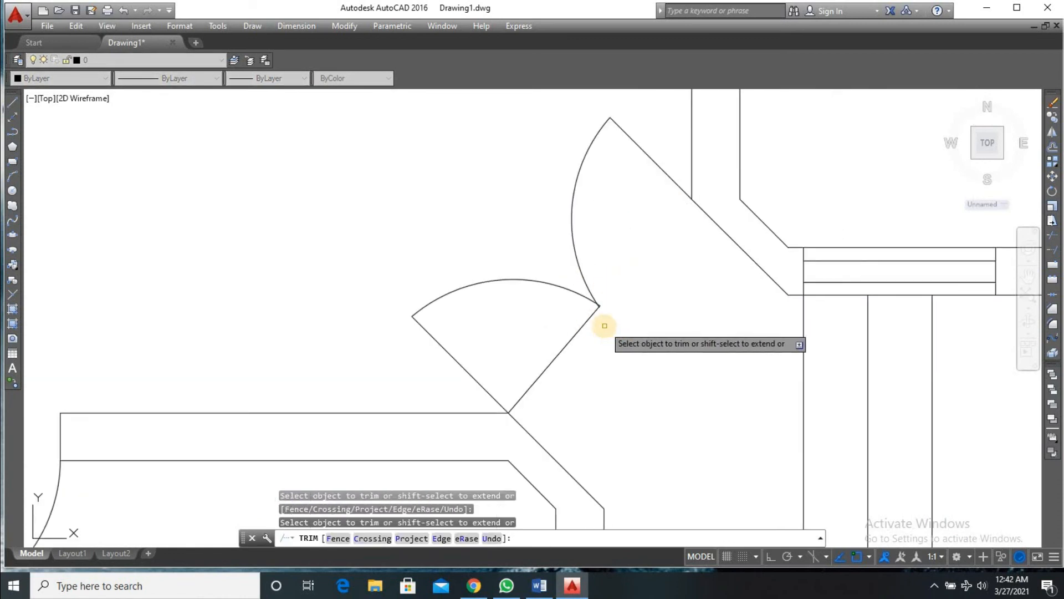
key("Return")
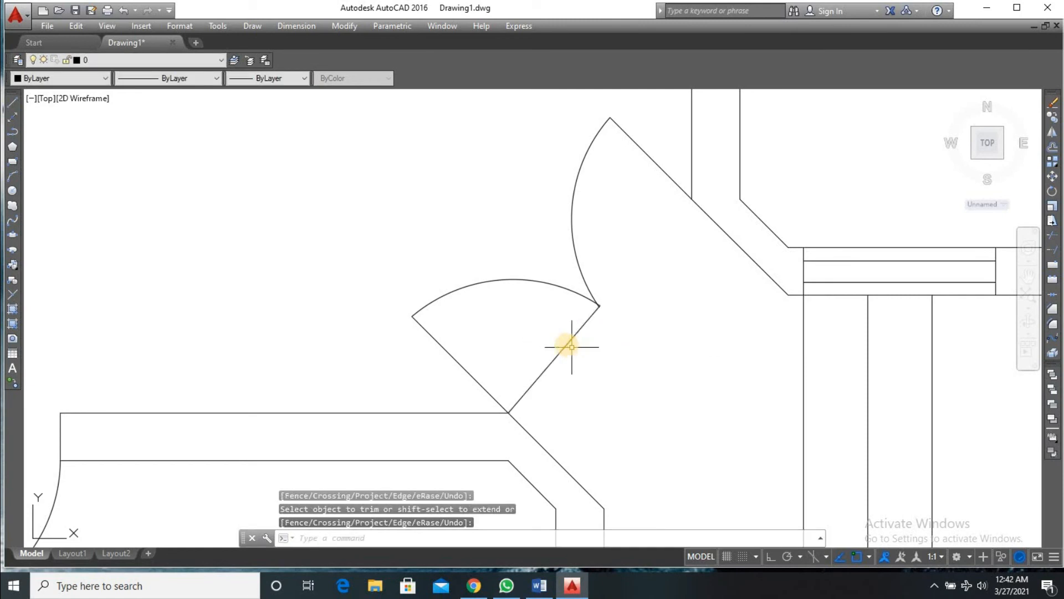
left_click(566, 343)
key("Delete")
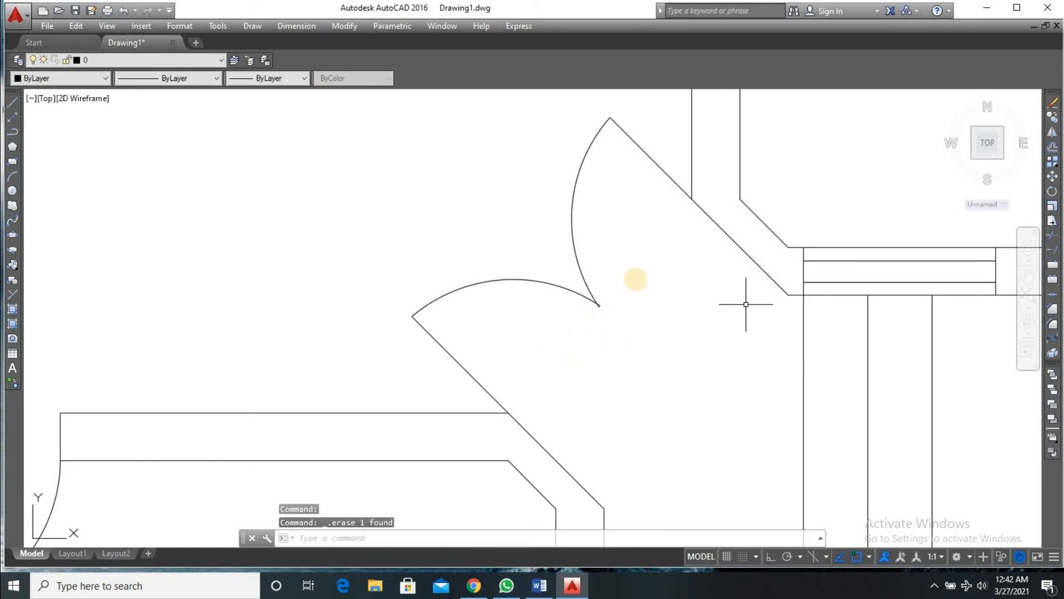
- Trim the overlapping ends of the two swing arcs so they meet at a single point
scroll(560, 290, "up", 6)
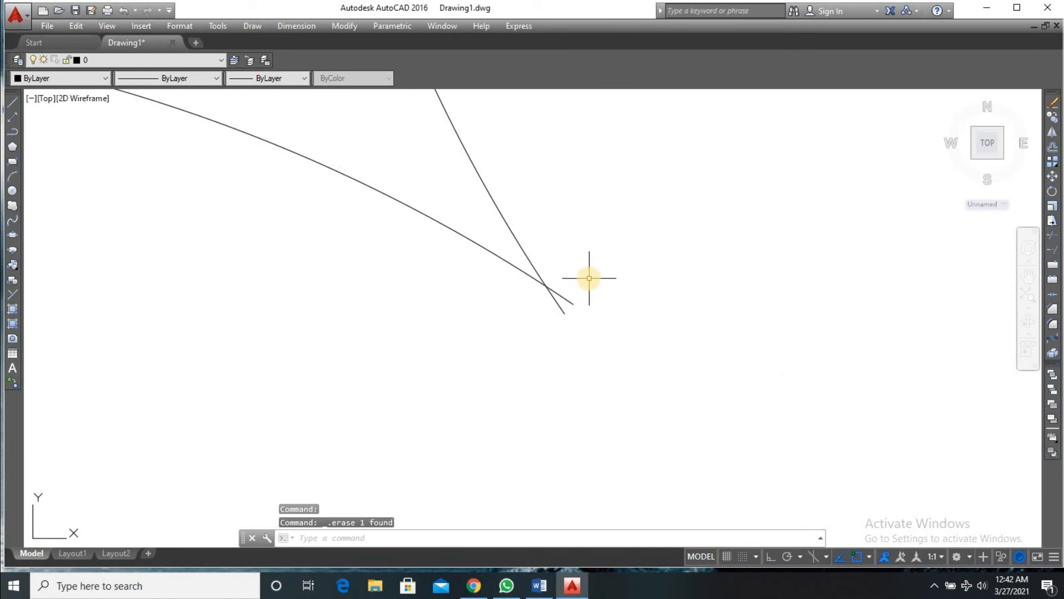
key("Return")
key("Return")
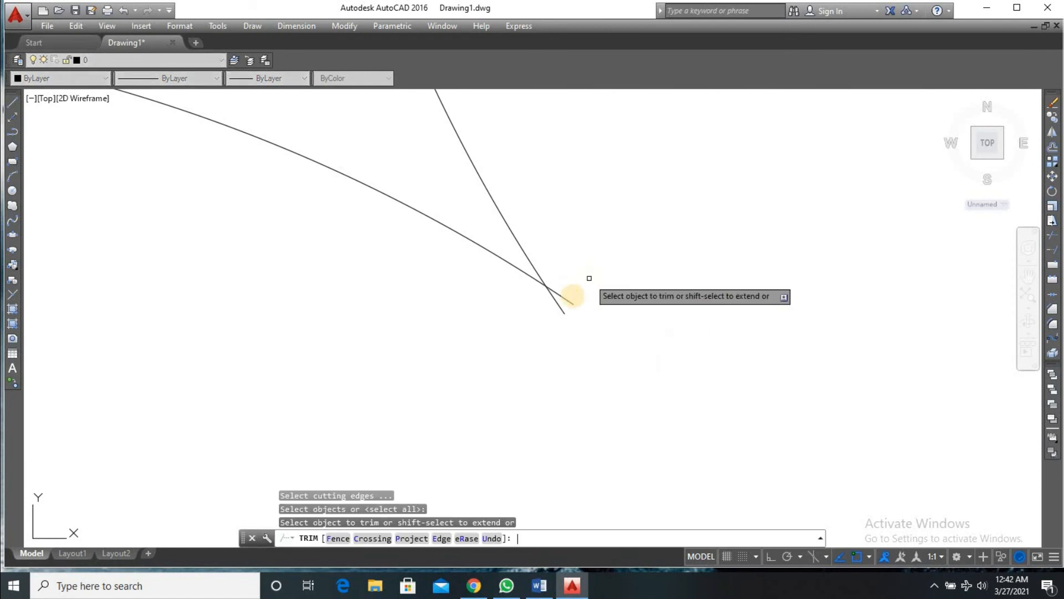
left_click(577, 280)
left_click(562, 326)
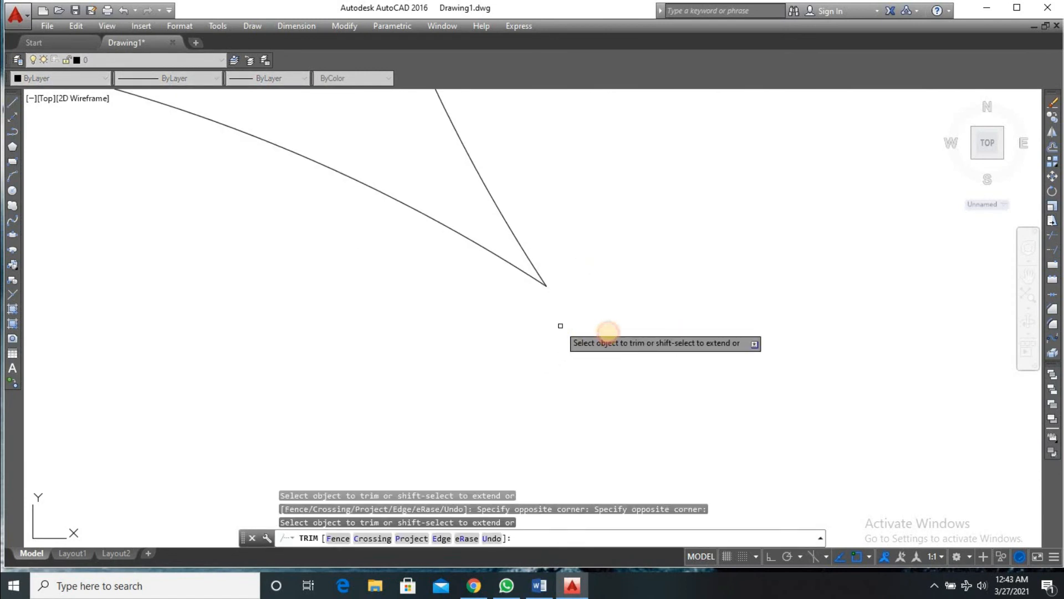
scroll(632, 362, "down", 4)
scroll(643, 374, "down", 3)
scroll(650, 383, "up", 2)
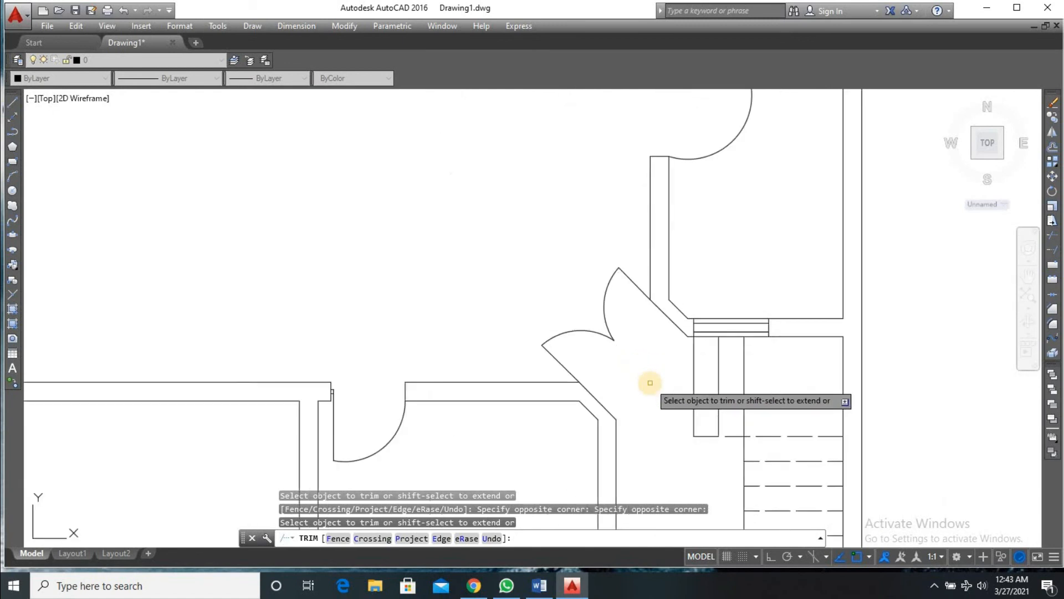
key("Return")
scroll(660, 388, "down", 5)
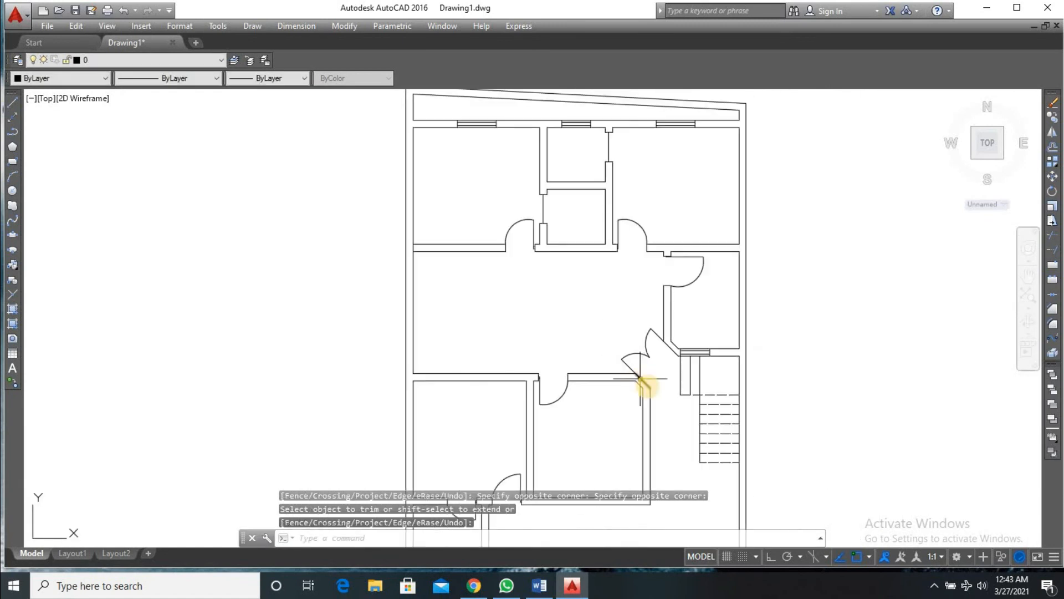
scroll(687, 483, "up", 5)
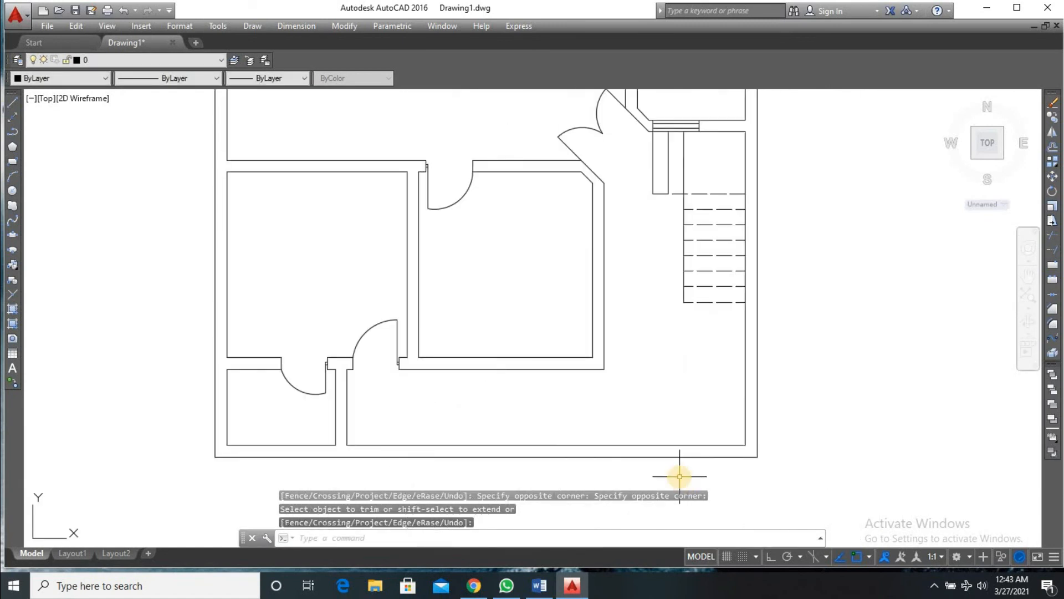
scroll(681, 474, "down", 2)
scroll(680, 476, "up", 2)
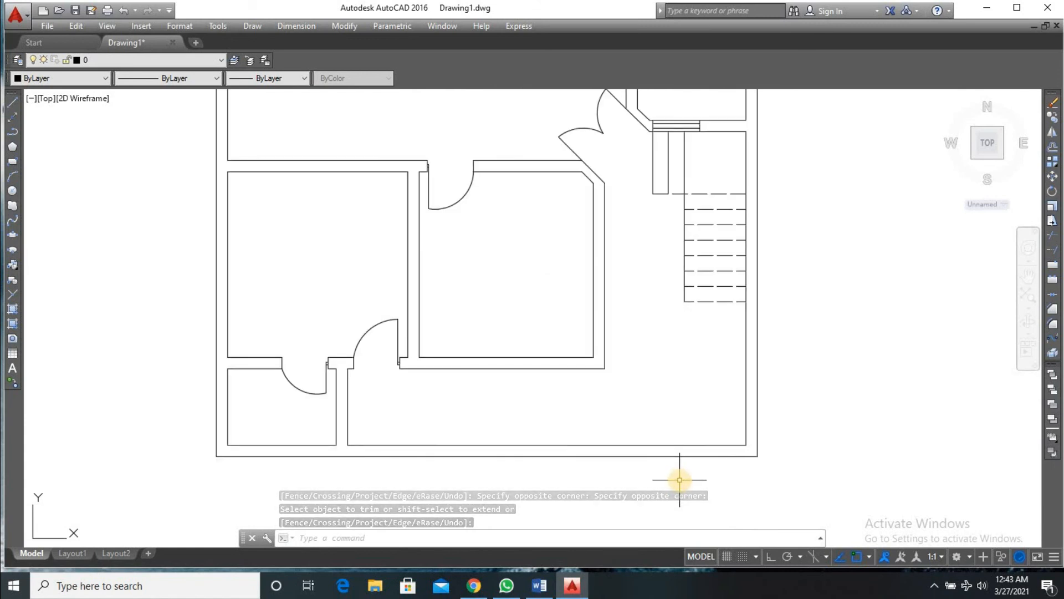
scroll(679, 478, "down", 4)
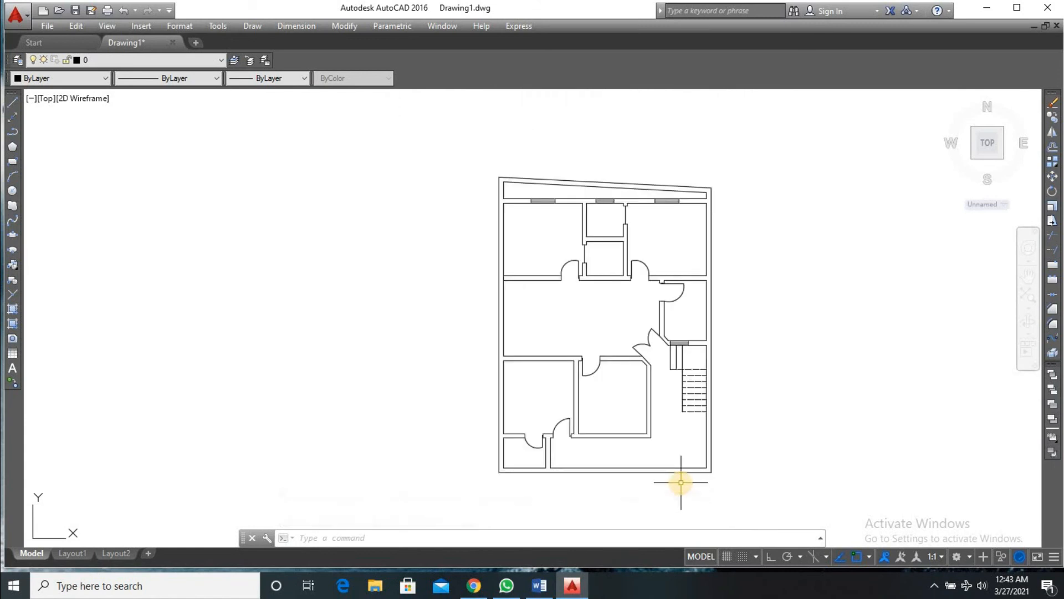
scroll(680, 482, "up", 2)
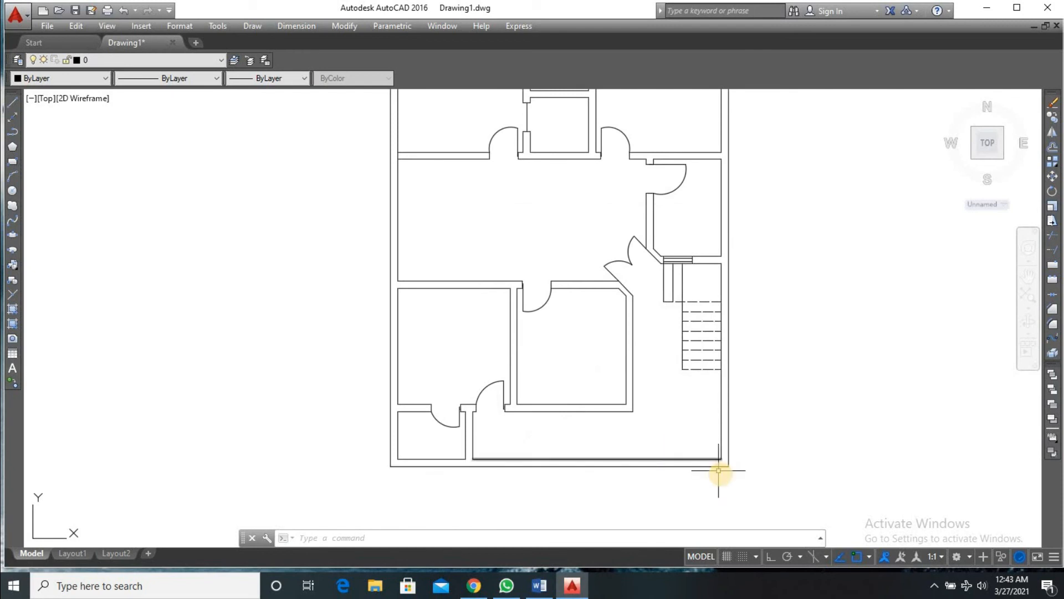
- Draw a 1' by 1' rectangle with its first corner at 1',1'
scroll(715, 471, "up", 4)
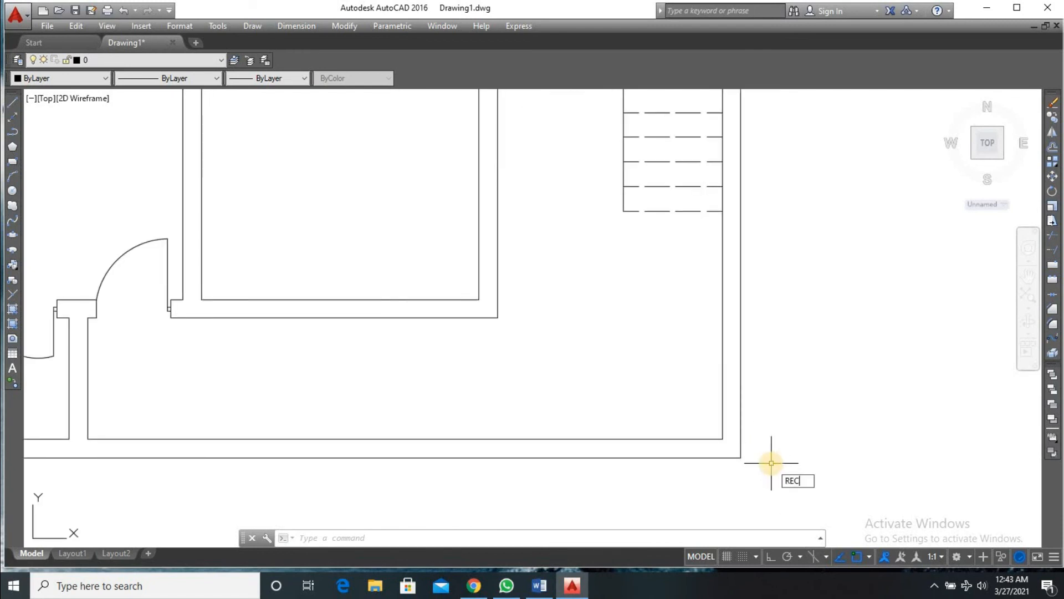
key("Return")
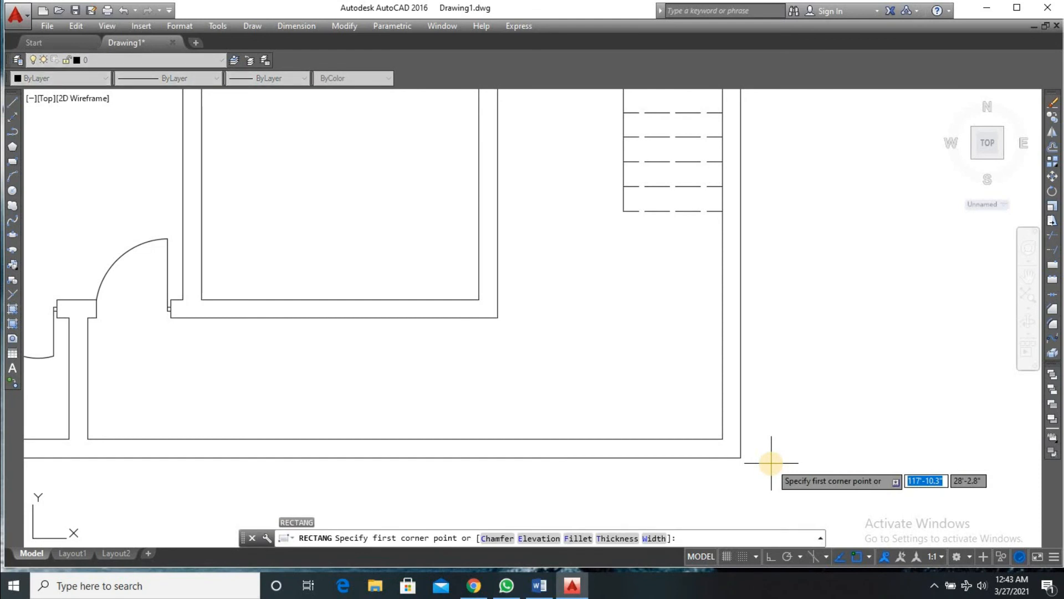
type("1'")
key("Tab")
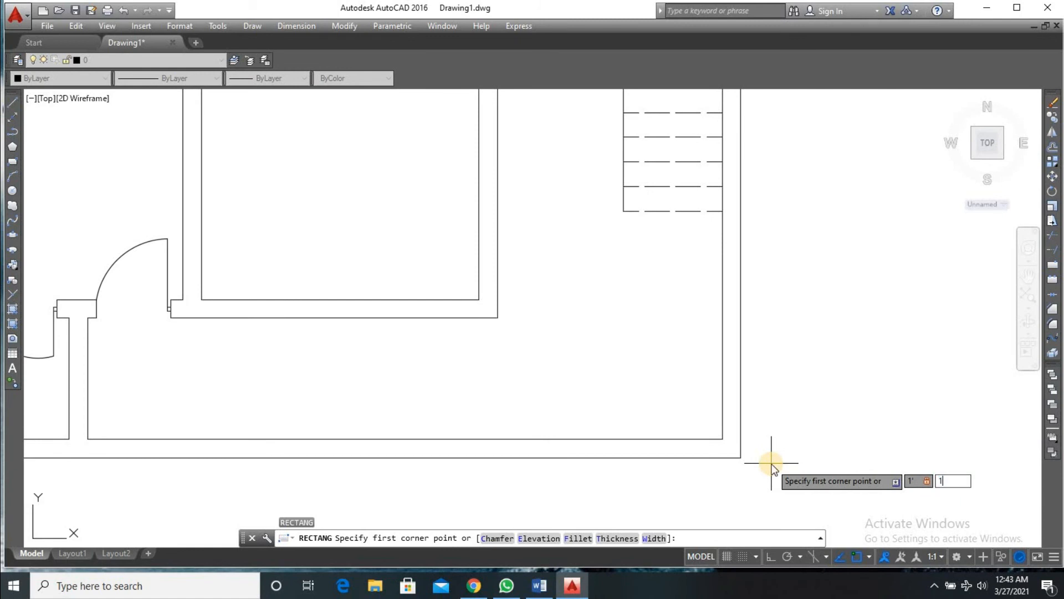
type("1'")
key("Return")
scroll(757, 475, "down", 6)
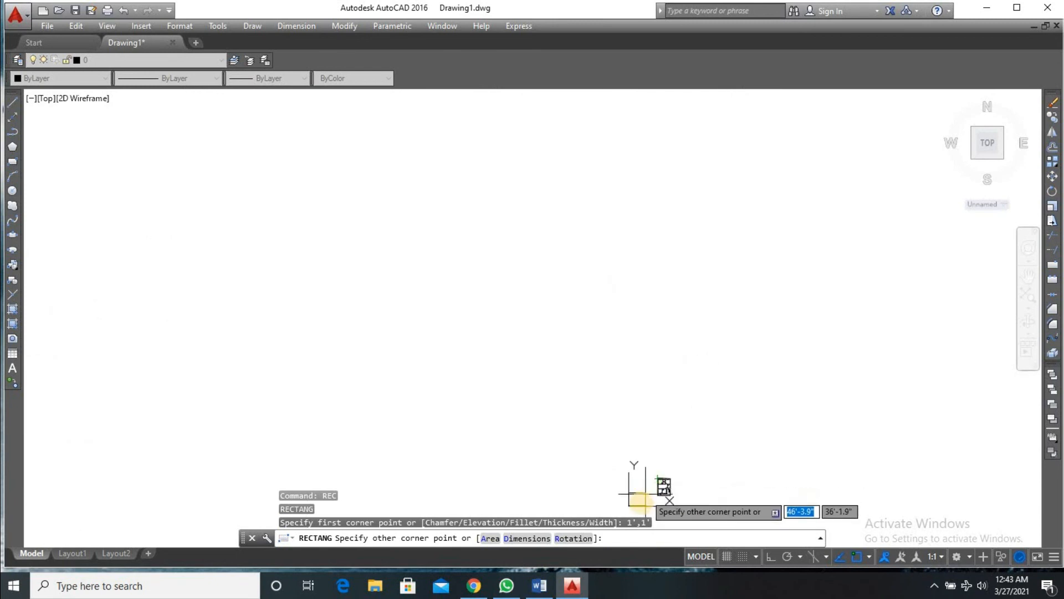
scroll(637, 499, "up", 3)
scroll(626, 496, "down", 3)
scroll(628, 488, "up", 3)
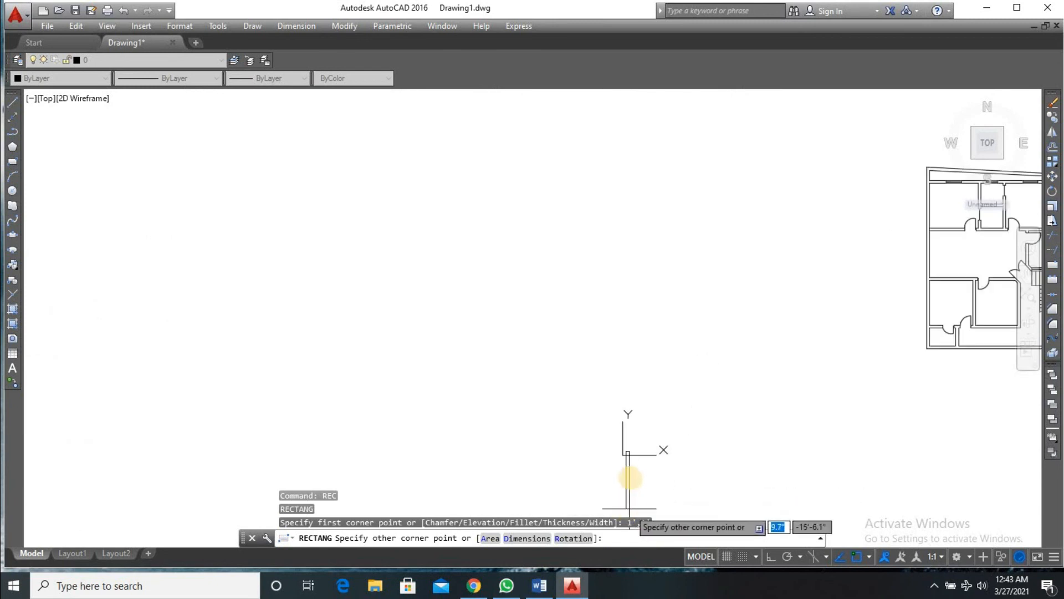
scroll(624, 451, "down", 3)
scroll(606, 435, "up", 5)
scroll(608, 434, "up", 3)
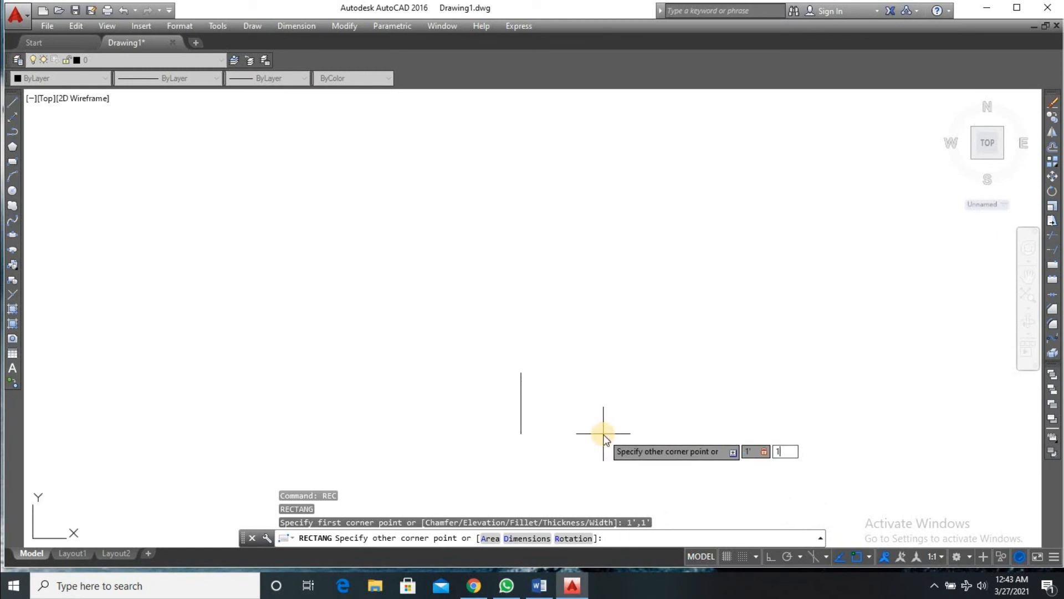
key("Return")
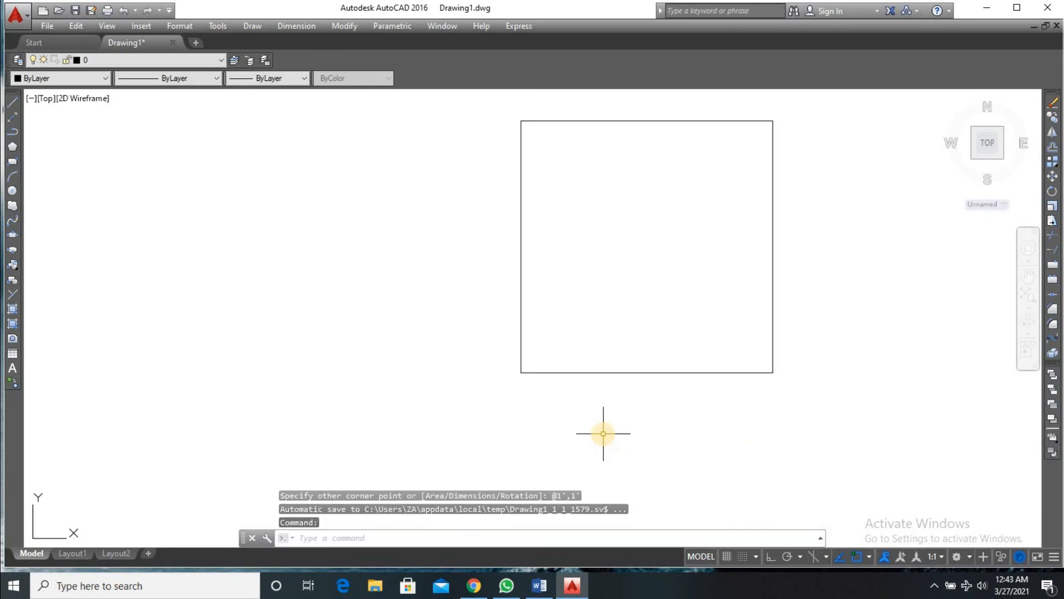
- Move the 1' square by its lower-right corner onto the outer lower-right corner of the floor plan's walls
left_click(768, 370)
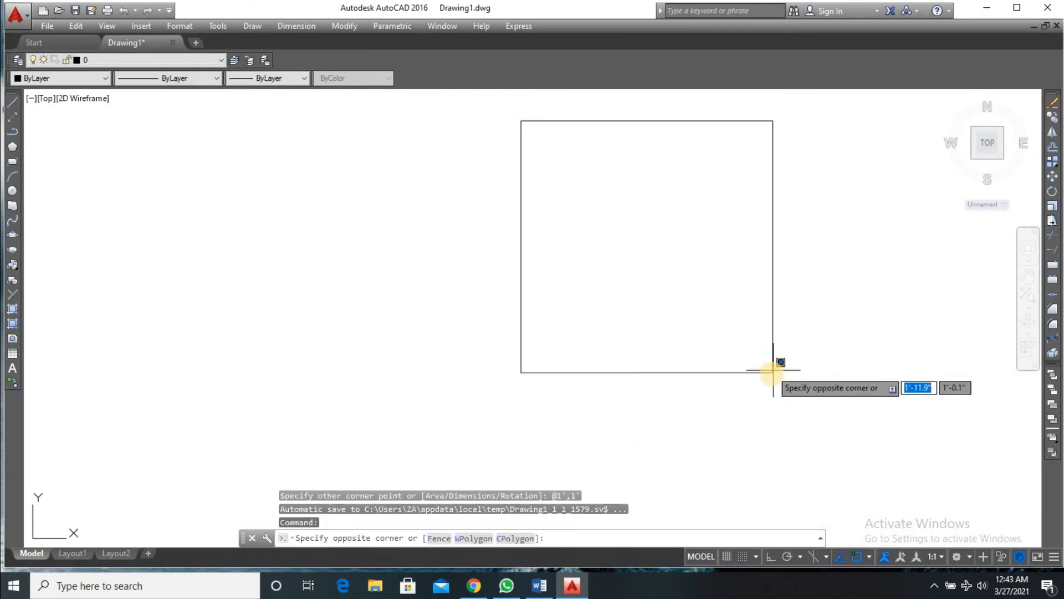
left_click(772, 371)
mouse_move(773, 373)
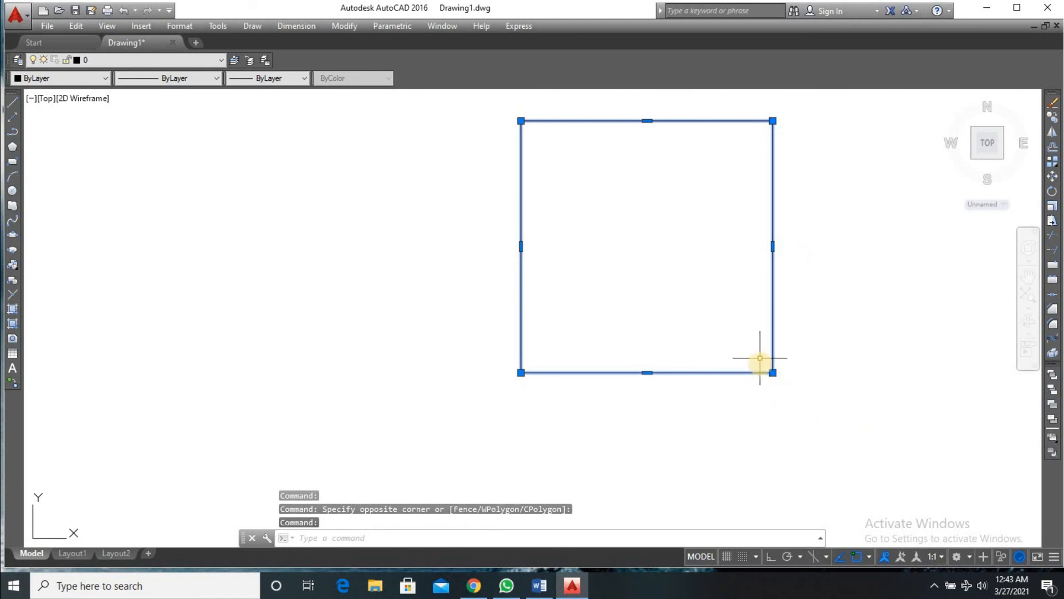
type("M")
key("Return")
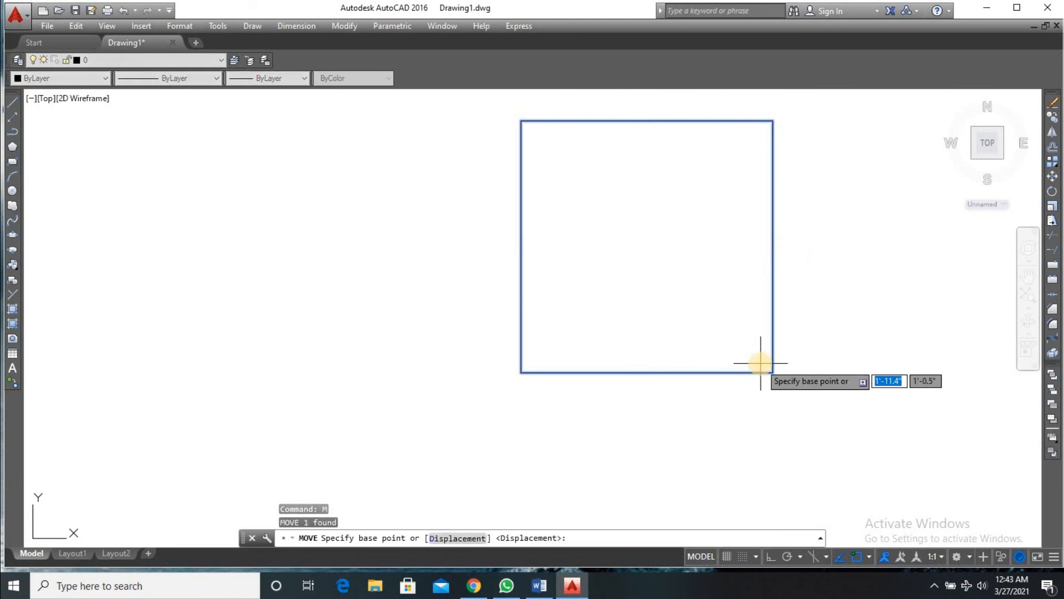
left_click(772, 372)
scroll(853, 408, "down", 5)
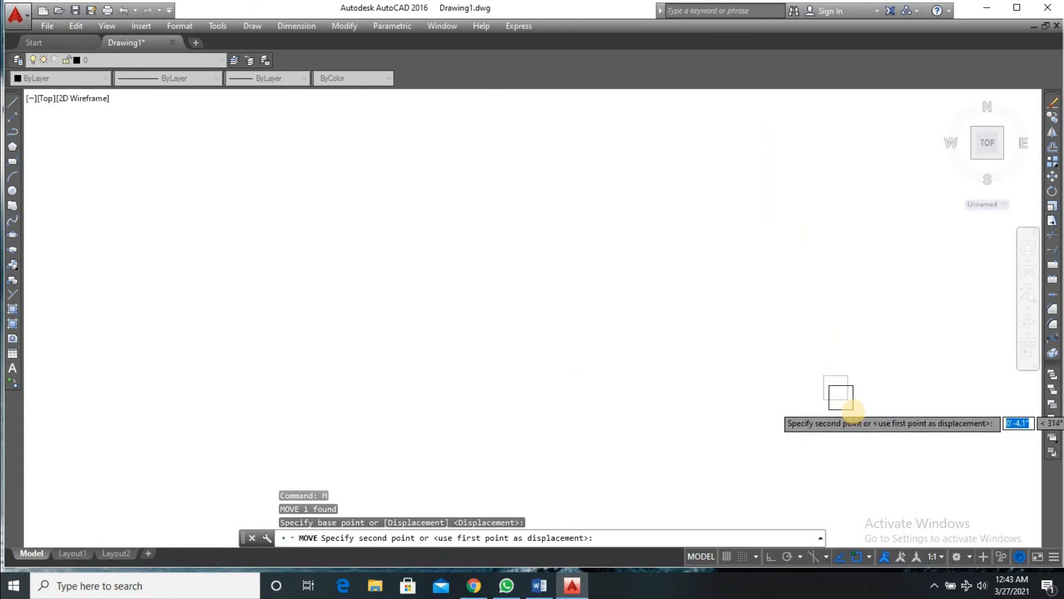
scroll(854, 410, "up", 3)
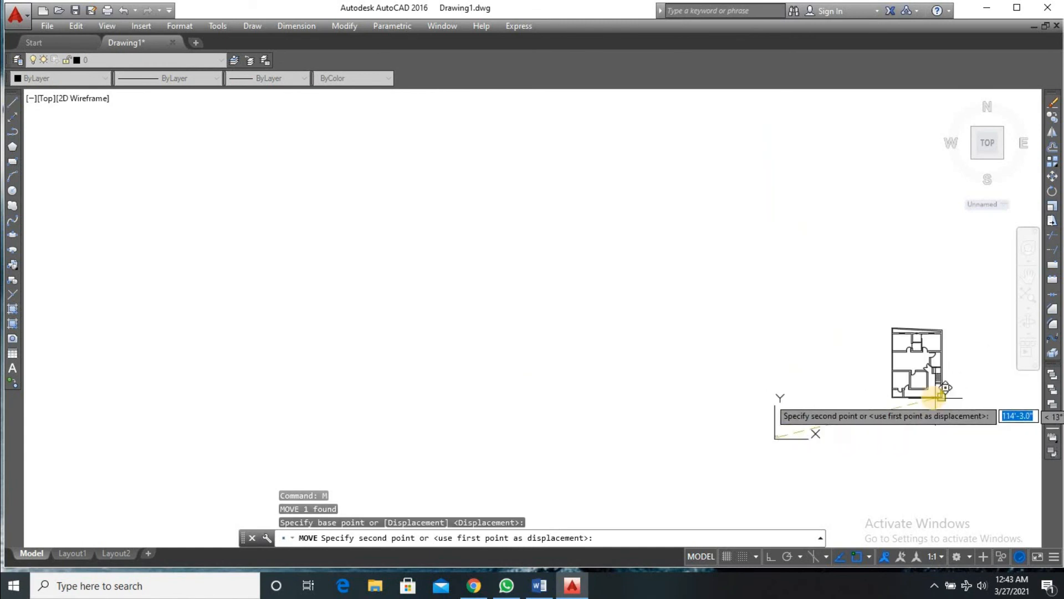
scroll(948, 390, "up", 3)
scroll(989, 392, "up", 2)
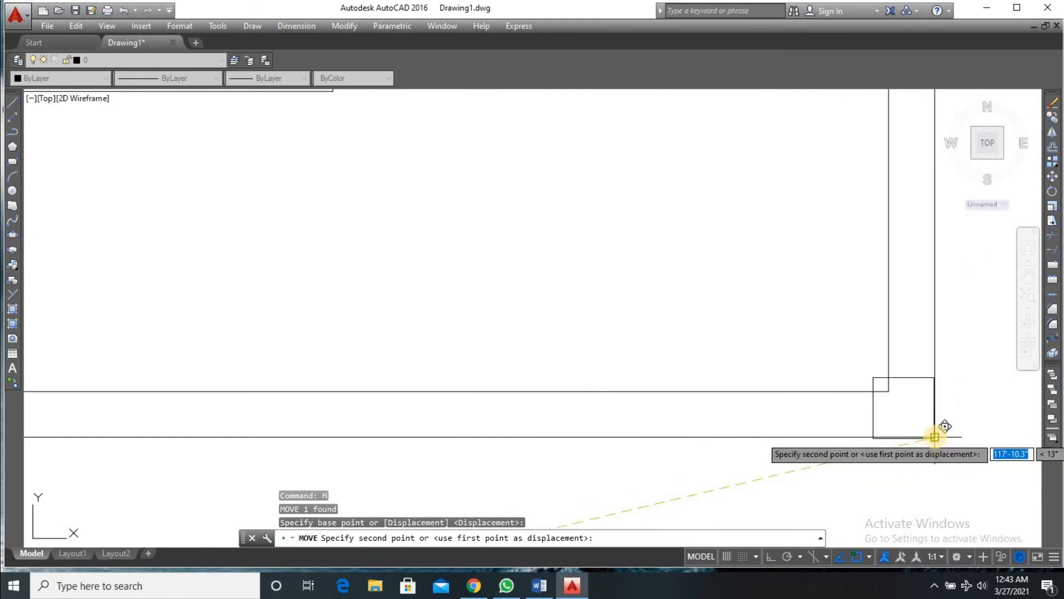
left_click(935, 436)
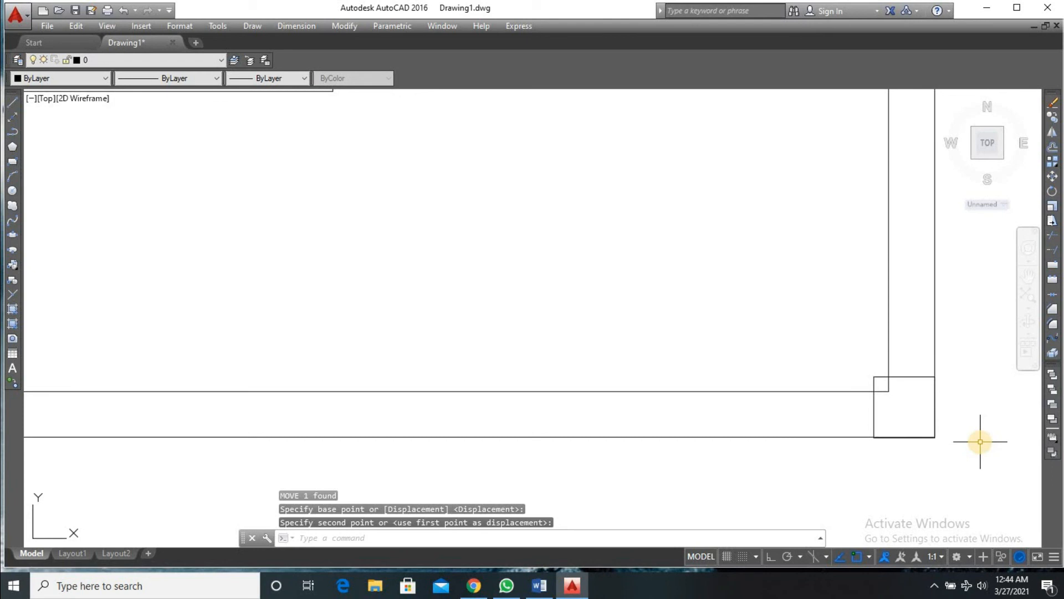
key("Return")
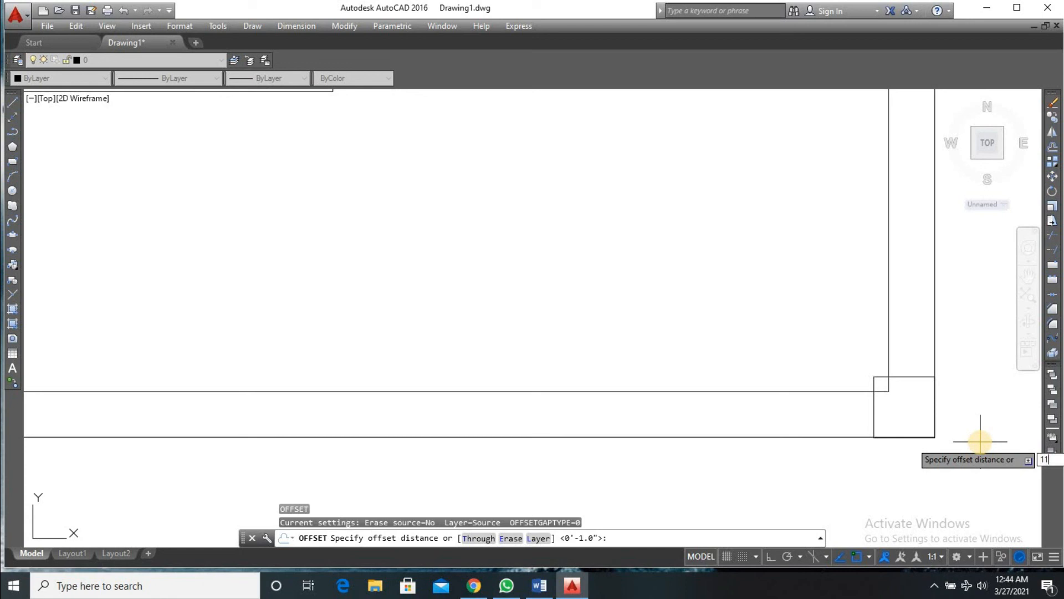
key("Return")
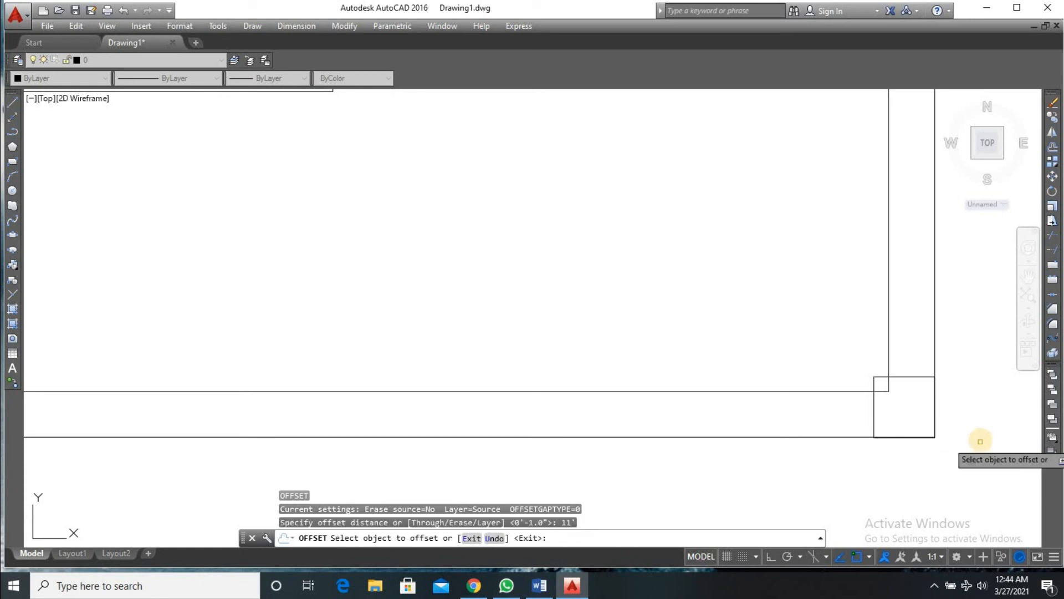
left_click(872, 418)
scroll(702, 416, "down", 3)
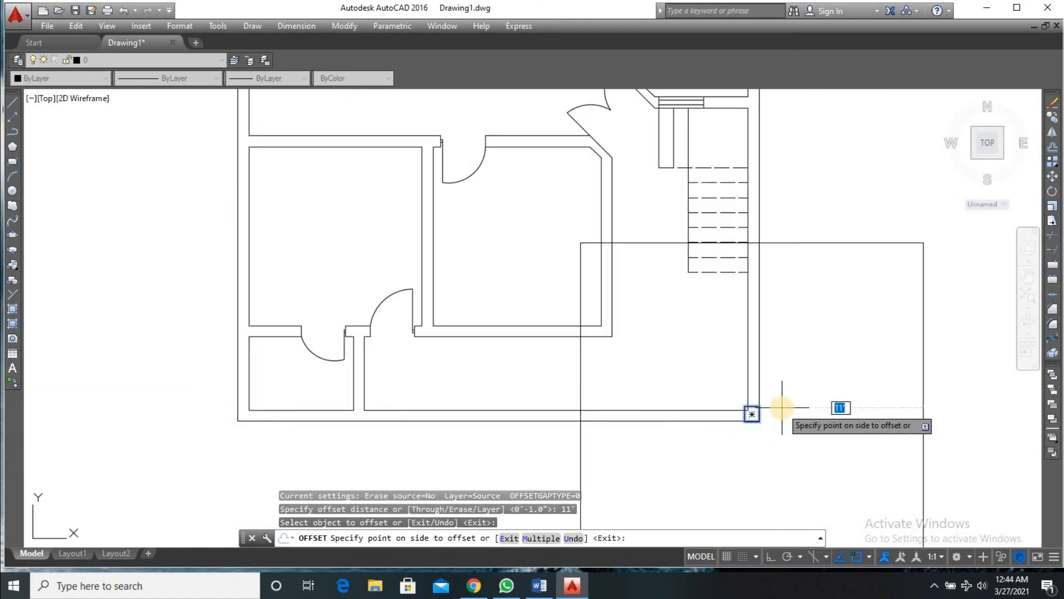
key("Escape")
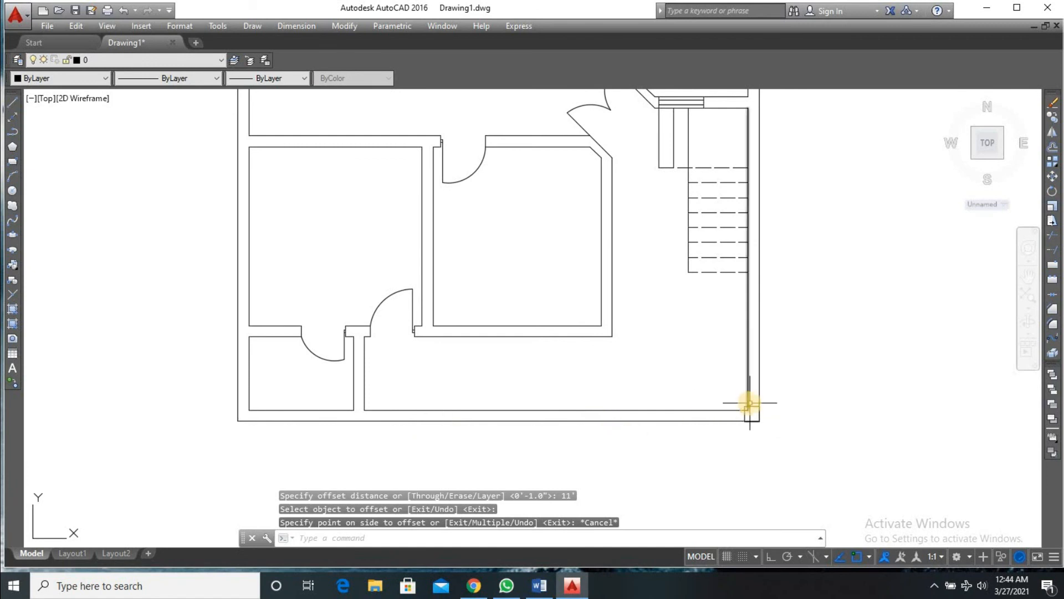
- Explode the square at the plan's lower-right corner into separate lines
scroll(749, 407, "up", 5)
type("EXP")
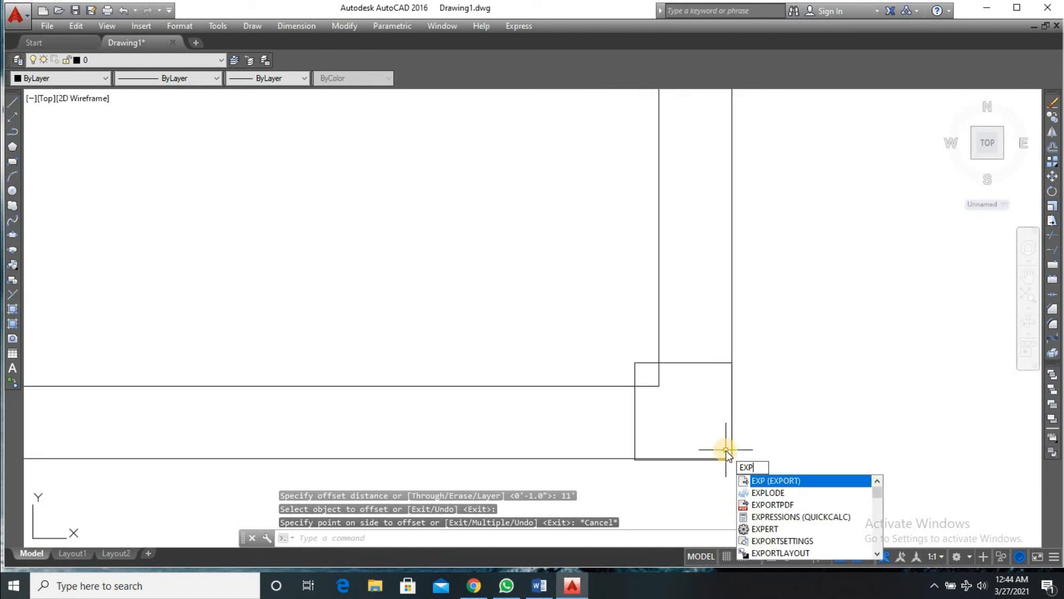
key("Down")
key("Return")
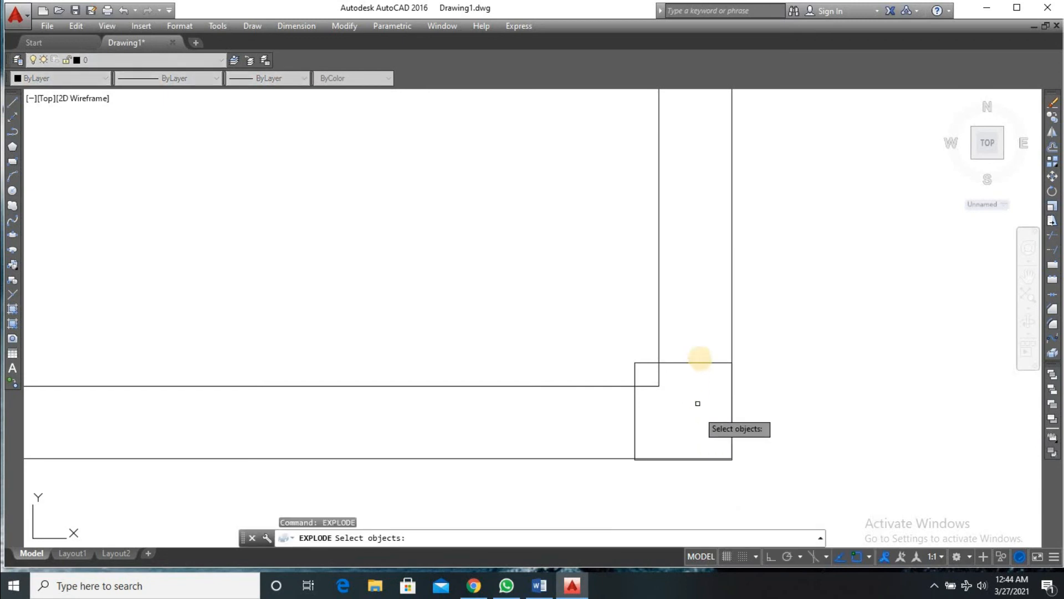
left_click(698, 364)
key("Return")
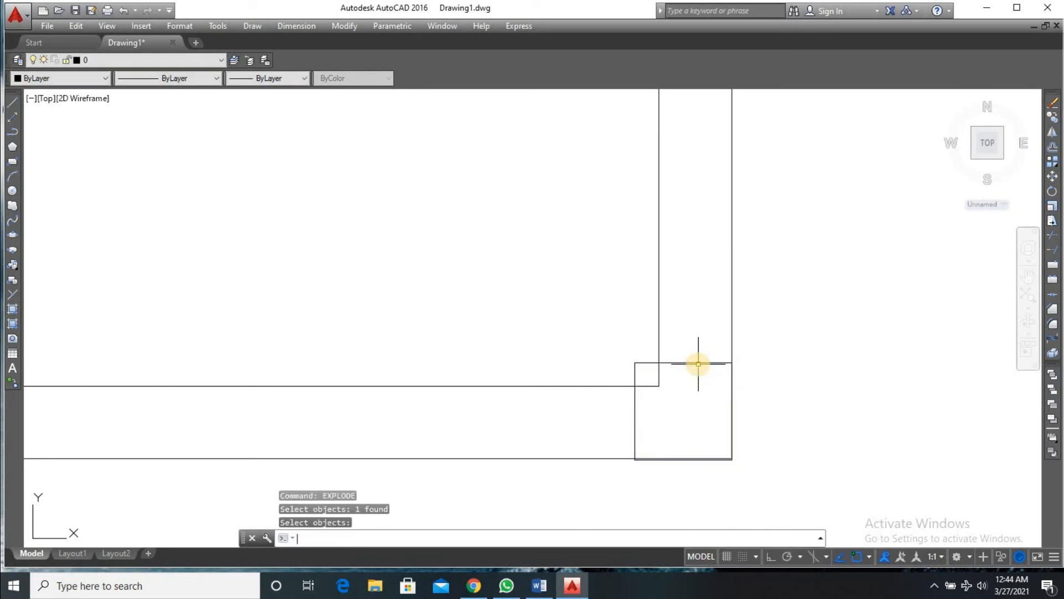
- Offset the corner square's left edge 11' to the left along the bottom wall
type("O")
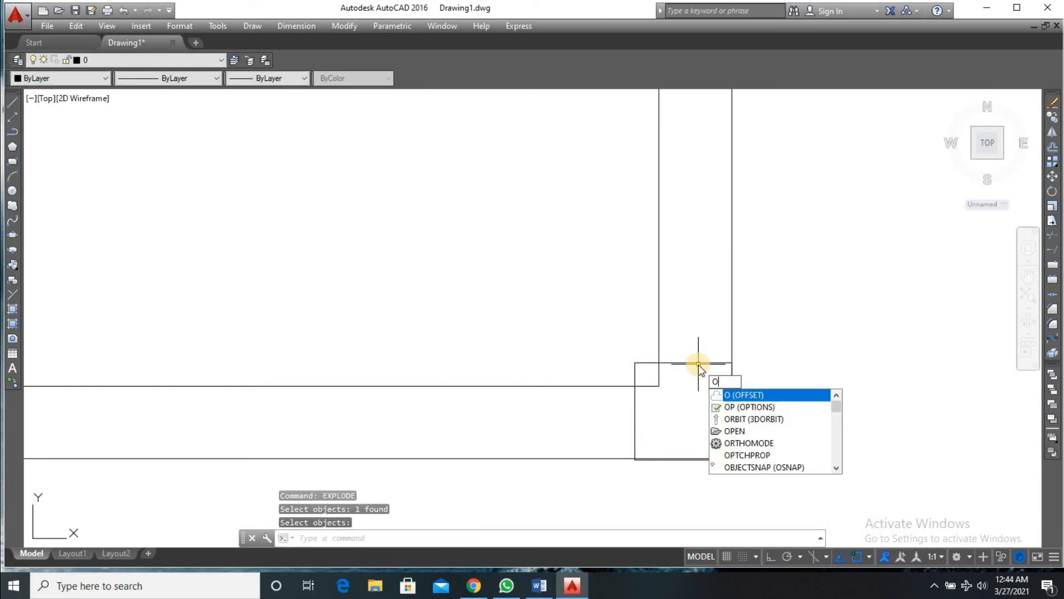
key("Return")
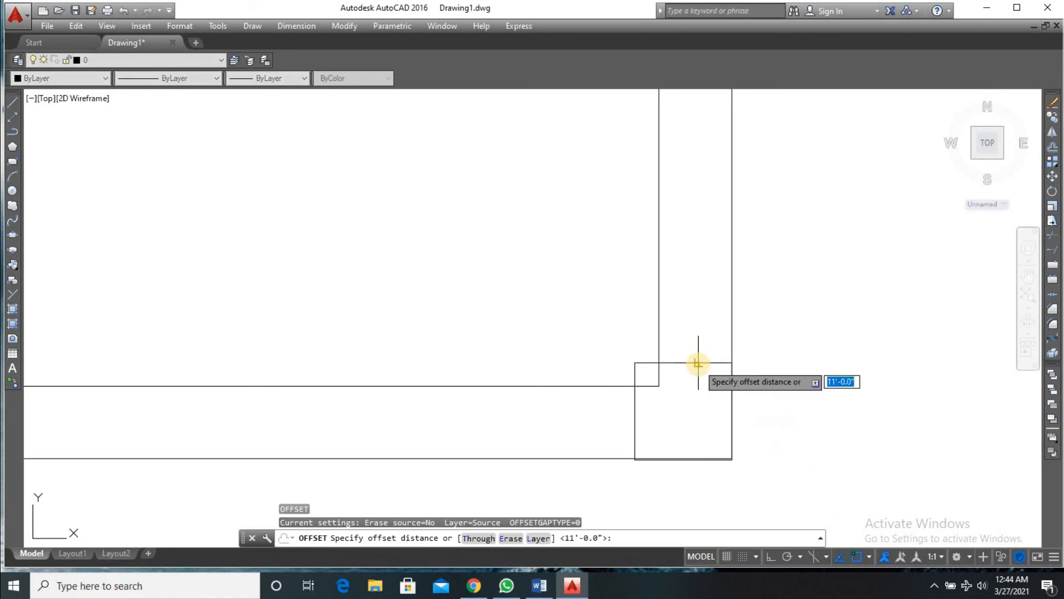
key("Return")
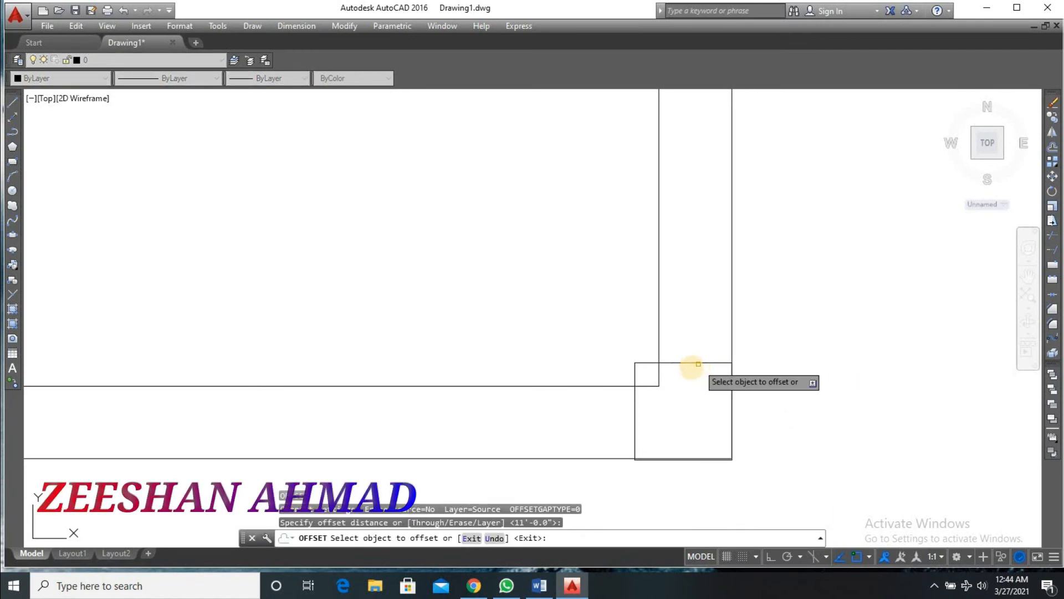
left_click(635, 428)
scroll(496, 415, "down", 2)
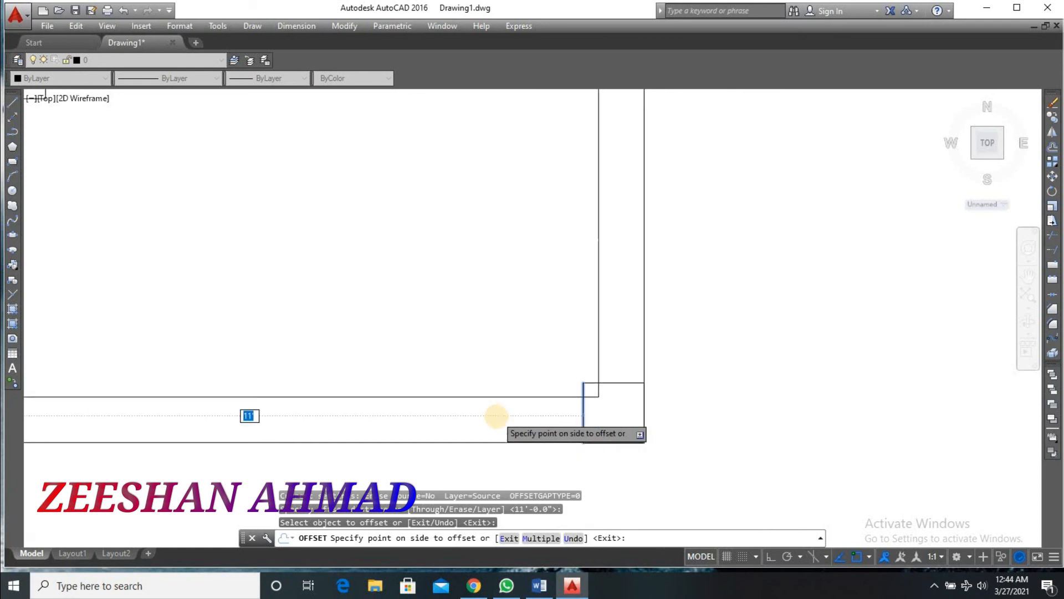
scroll(496, 415, "down", 1)
left_click(481, 413)
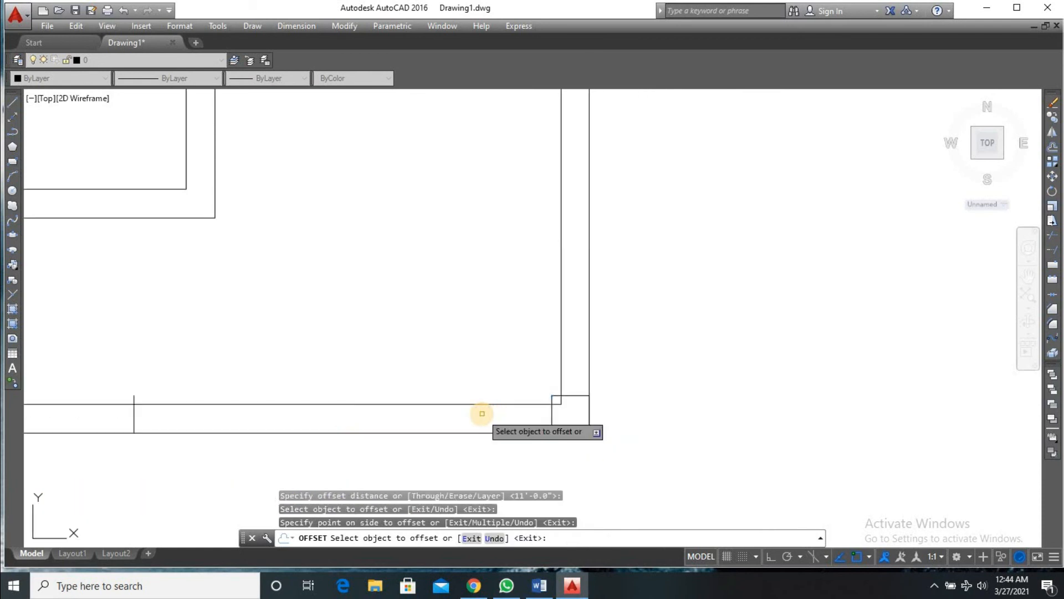
key("Return")
- Trim the ends of the inner vertical and horizontal wall lines that lie inside the corner square
type("TR")
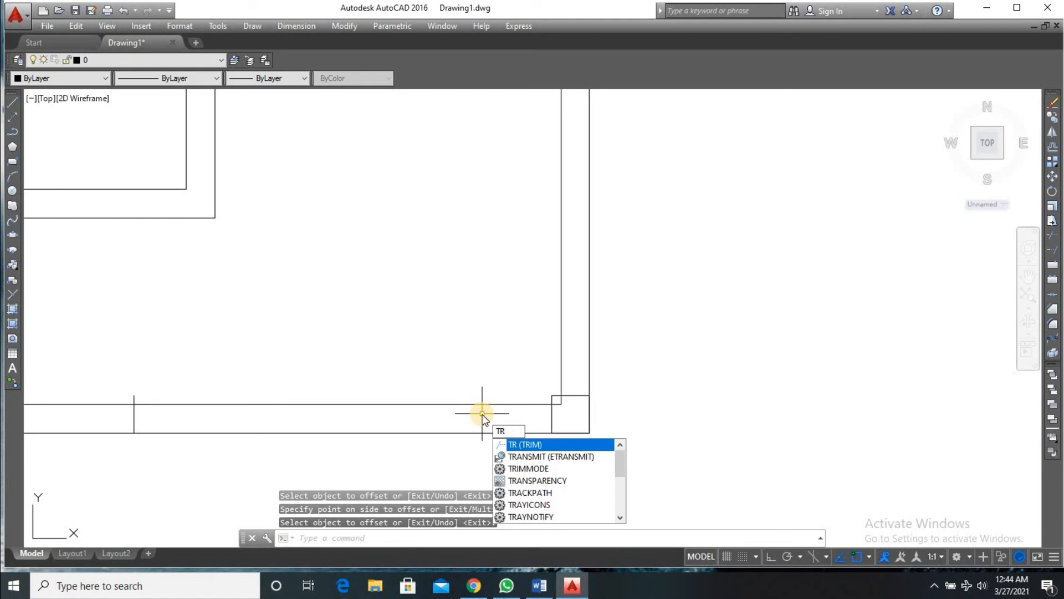
key("Return")
key("Return")
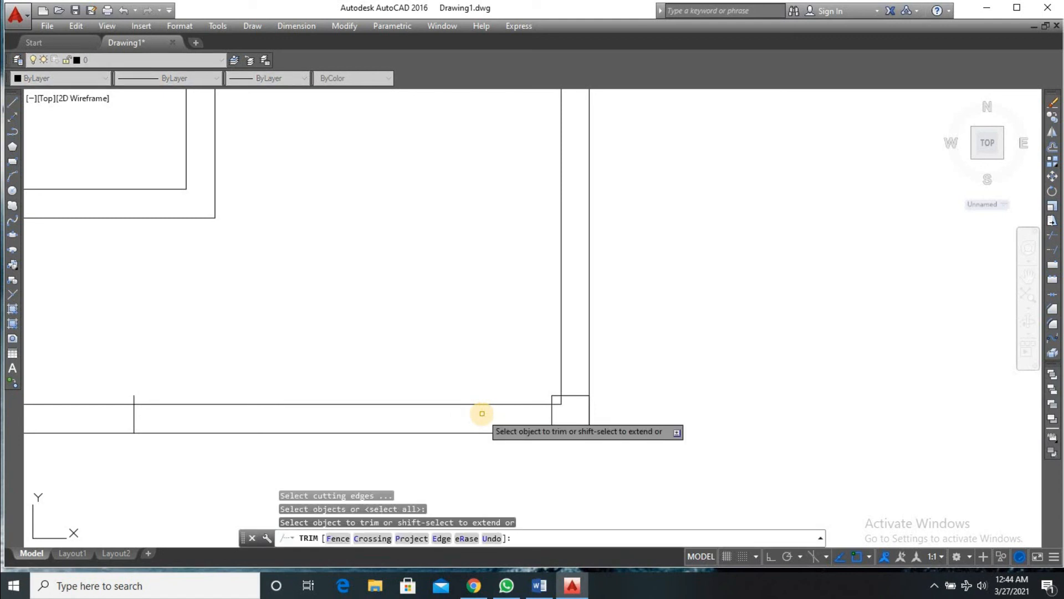
left_click(560, 398)
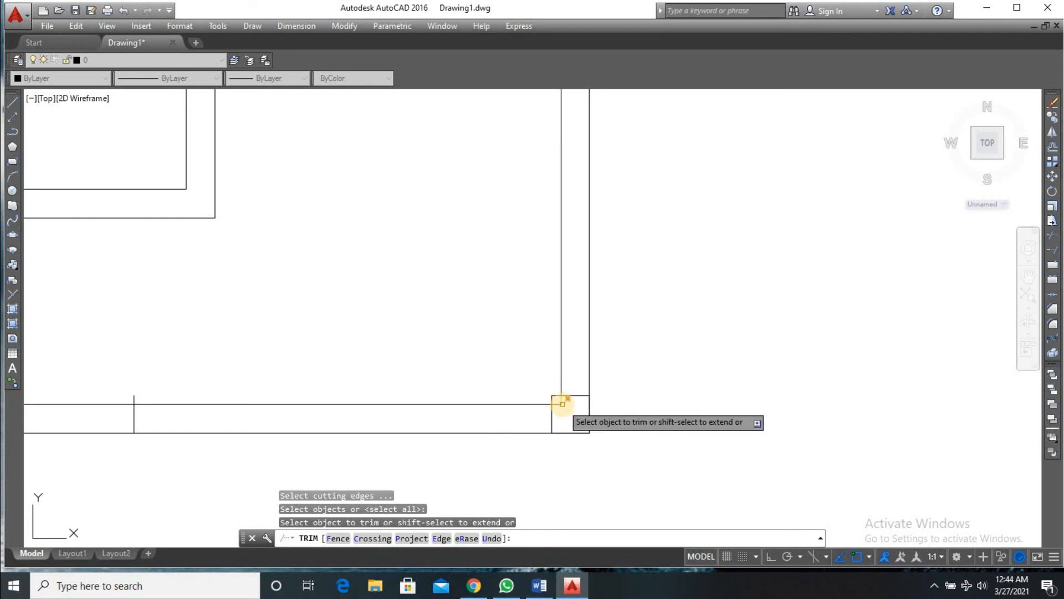
scroll(562, 402, "up", 1)
scroll(562, 405, "down", 1)
scroll(563, 408, "up", 1)
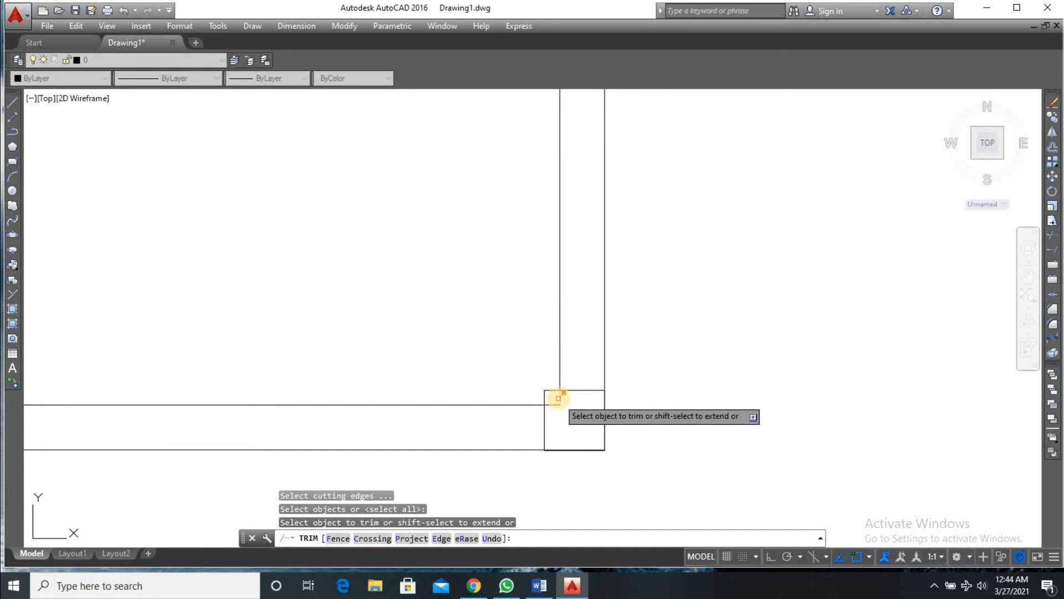
left_click(555, 404)
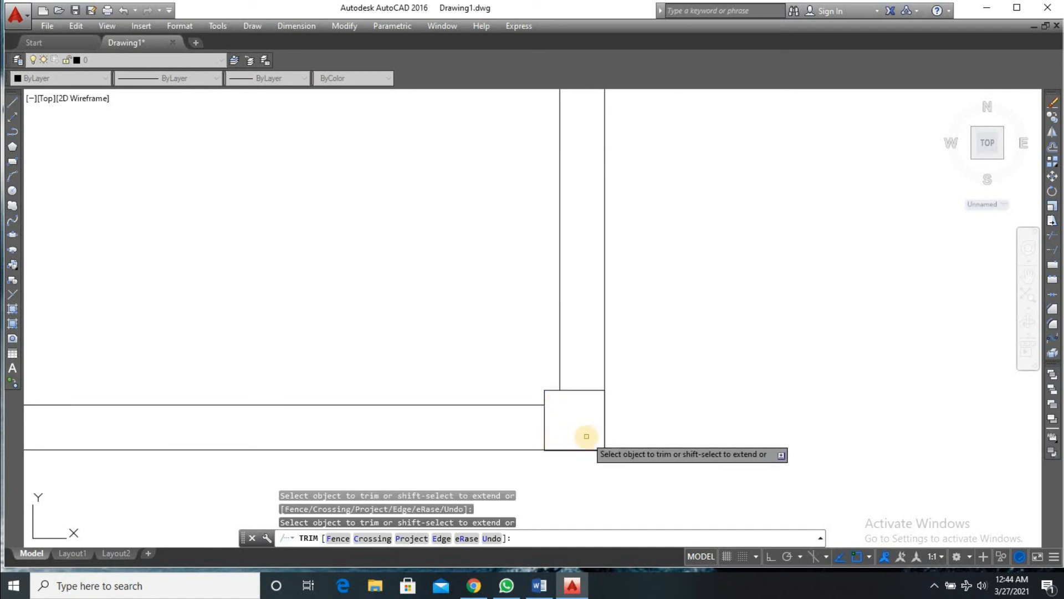
key("Return")
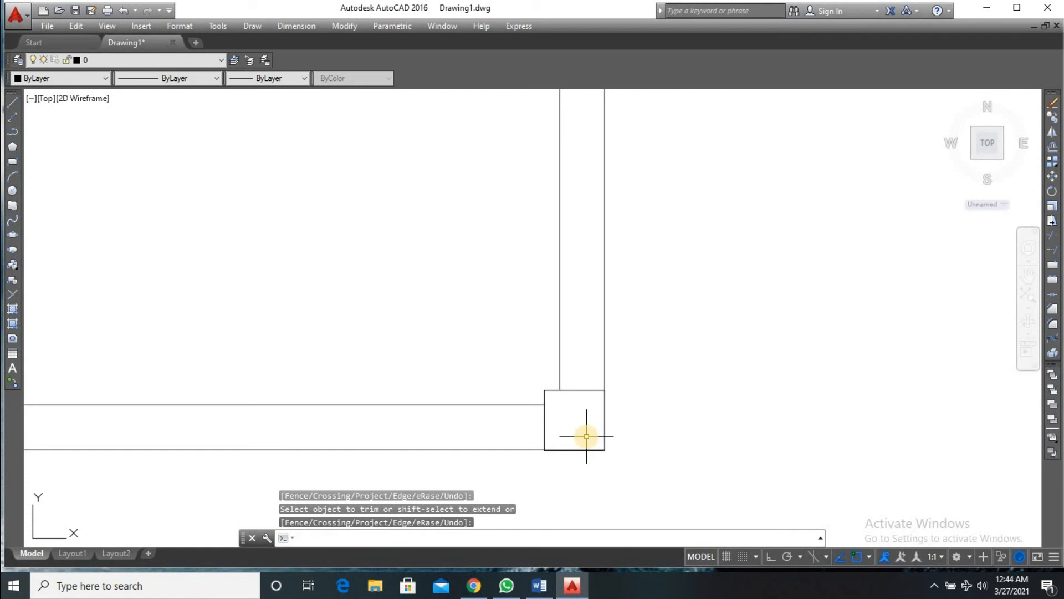
- Copy the corner square's four edges along the bottom wall, placing its lower-right corner at the lower end of the 11' offset line
type("co")
key("Return")
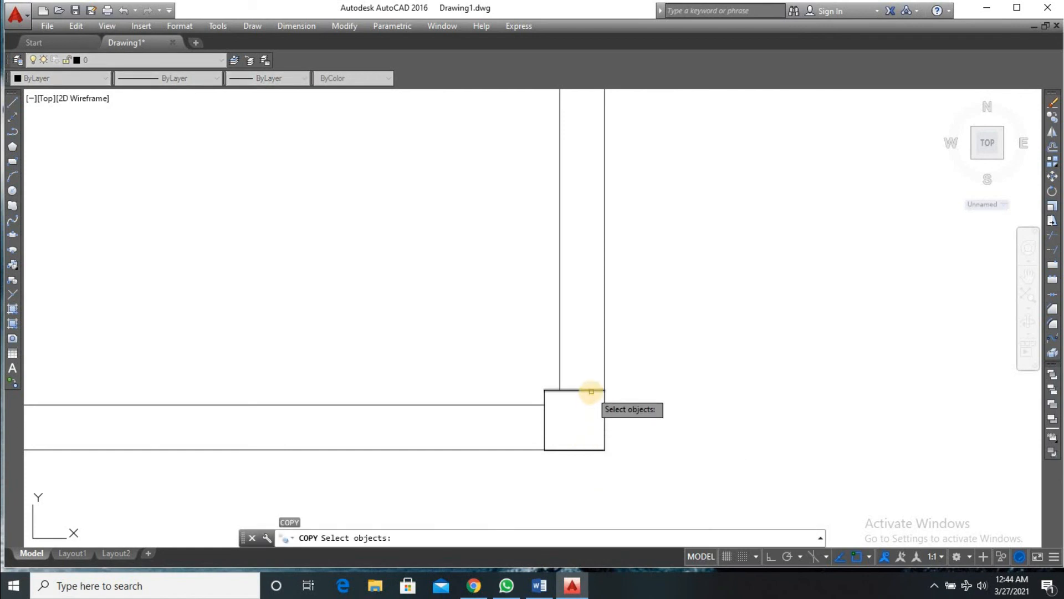
left_click(573, 391)
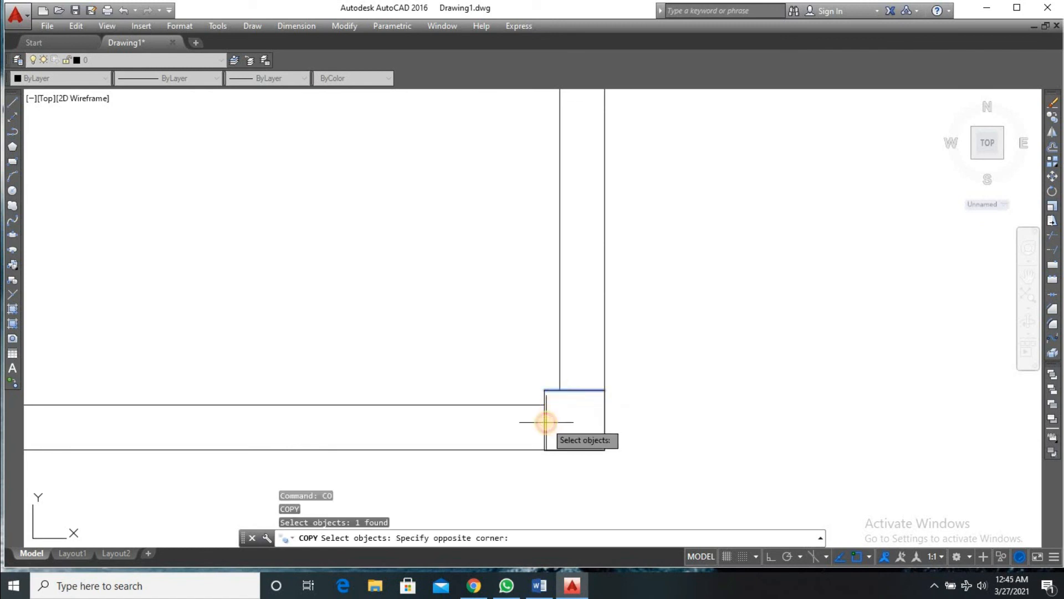
left_click(539, 434)
left_click(595, 449)
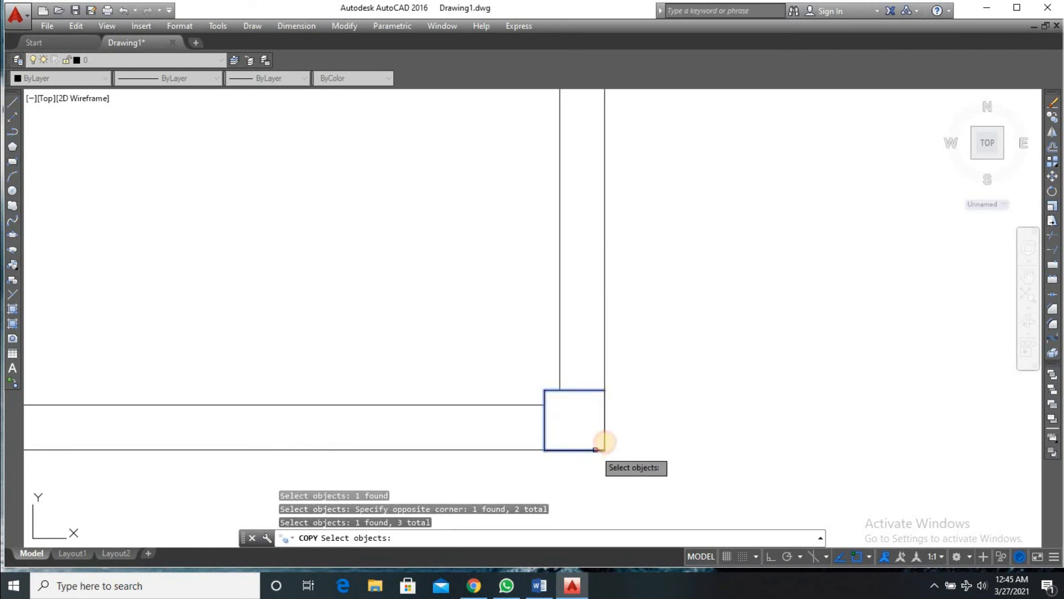
left_click(604, 441)
key("Return")
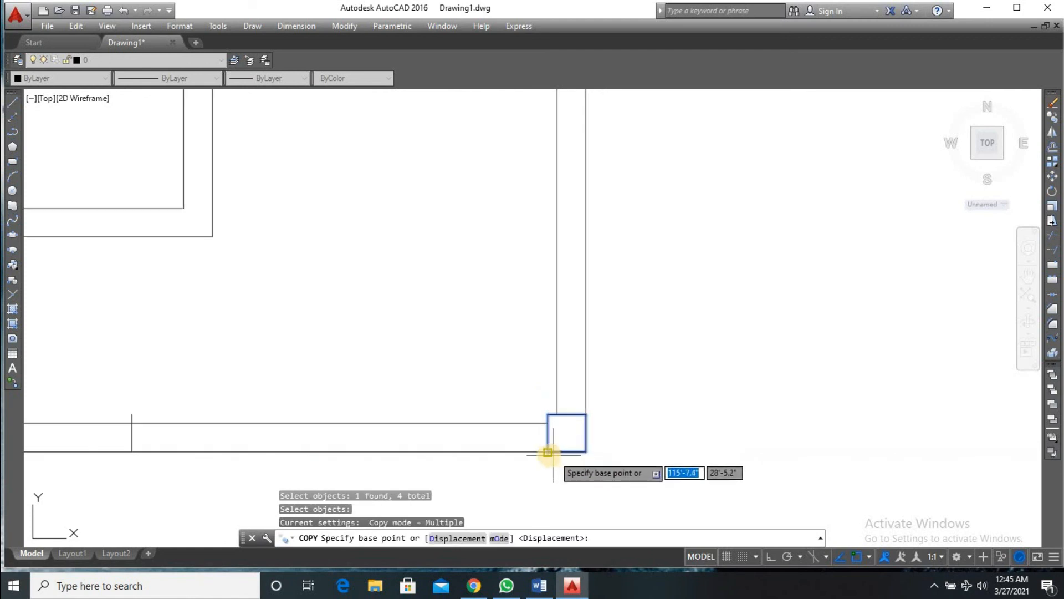
scroll(552, 452, "down", 2)
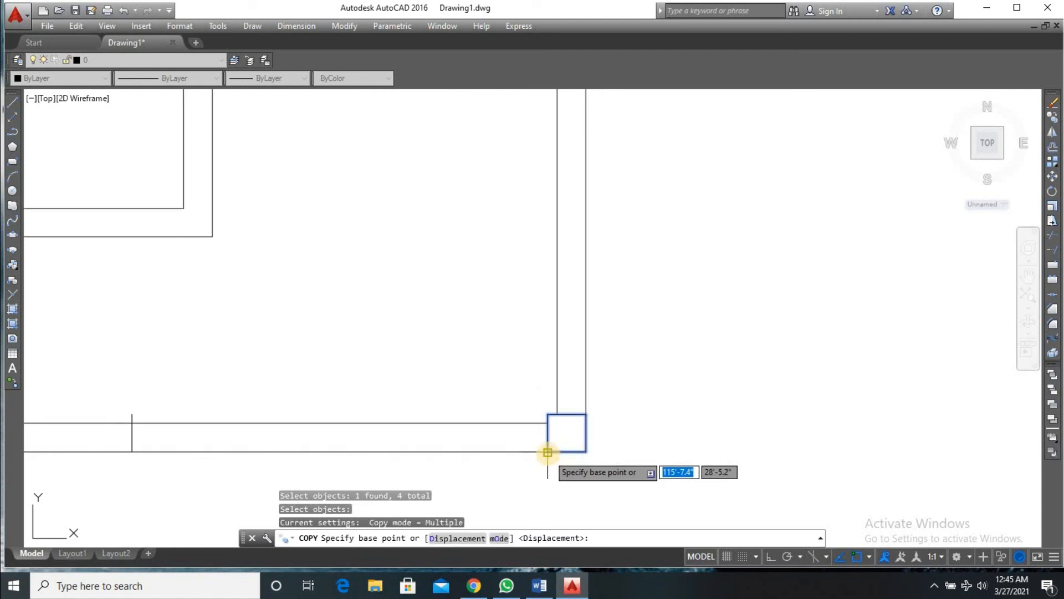
left_click(586, 452)
scroll(382, 441, "down", 2)
scroll(418, 435, "up", 5)
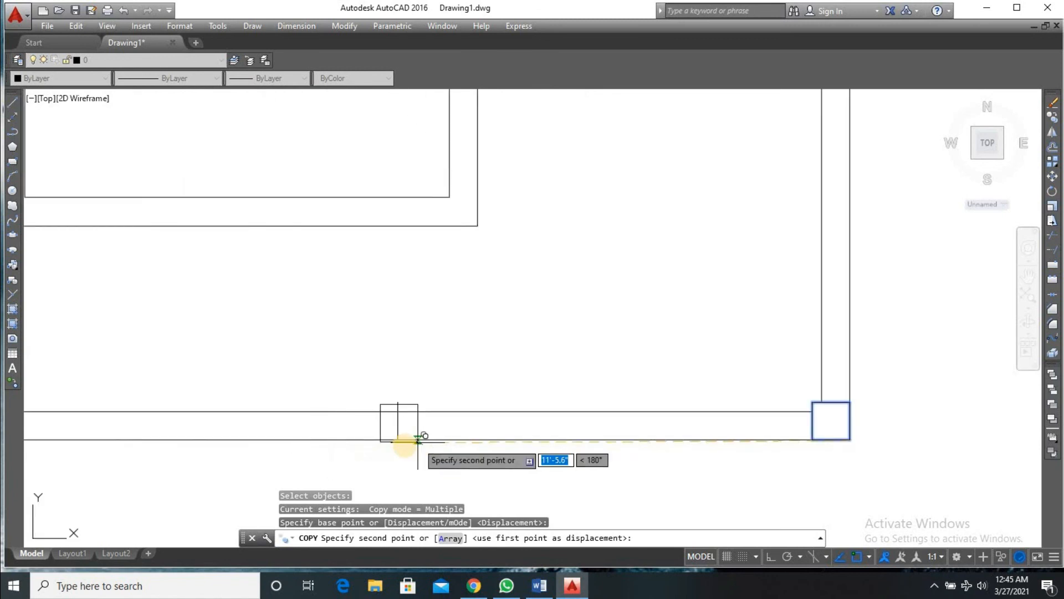
left_click(379, 428)
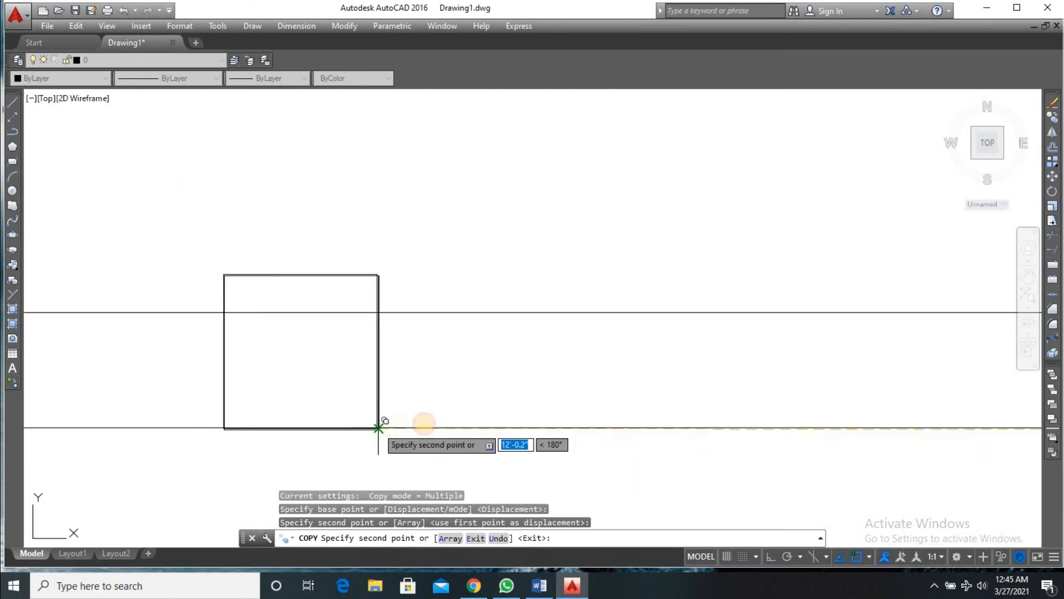
key("Return")
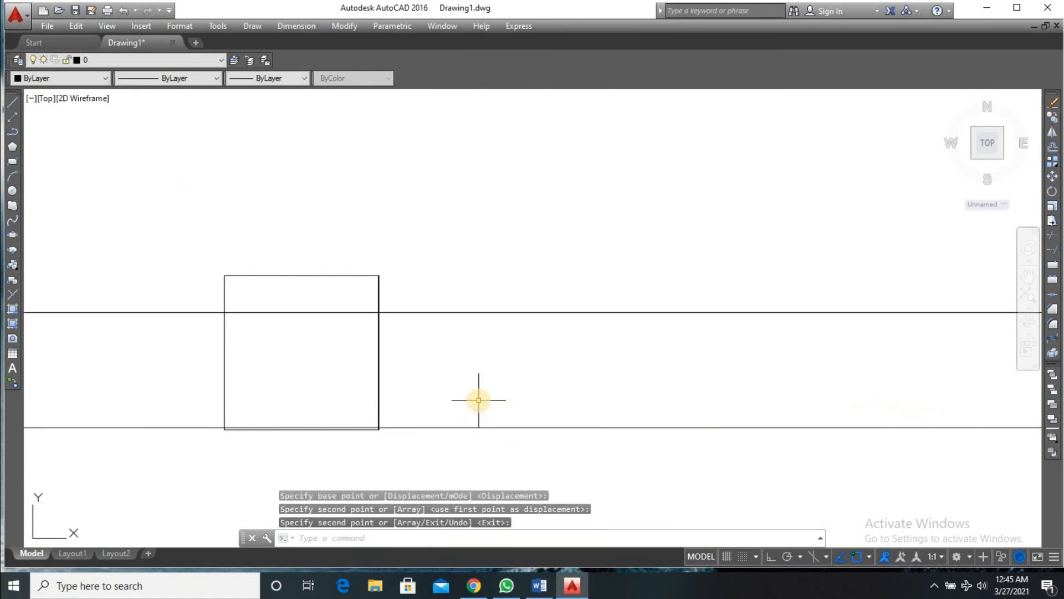
- Trim the bottom wall's inner line where it crosses the copied square
type("TR")
key("Return")
key("Return")
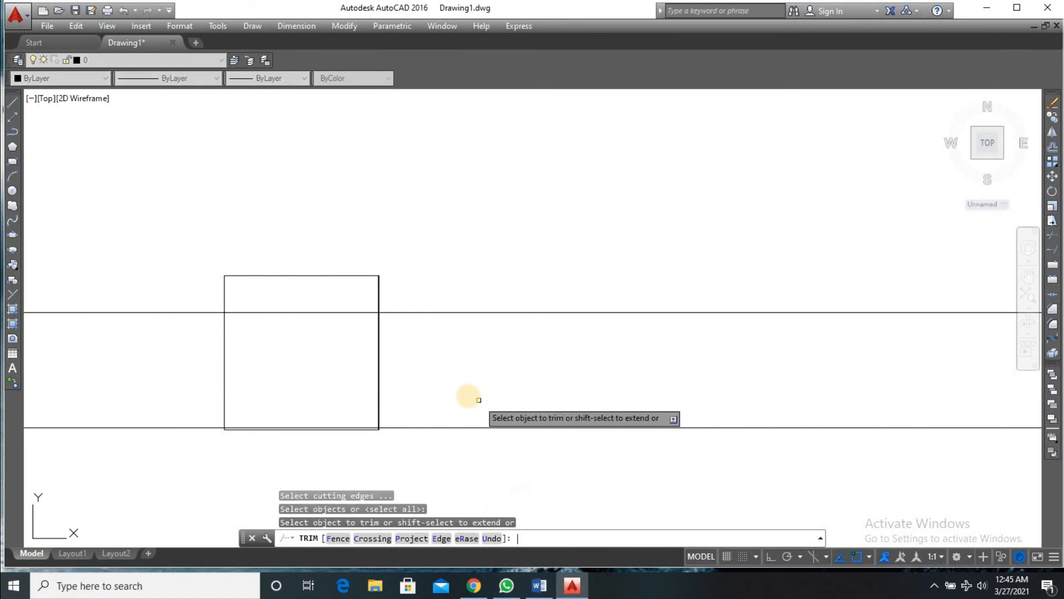
left_click(341, 301)
left_click(314, 326)
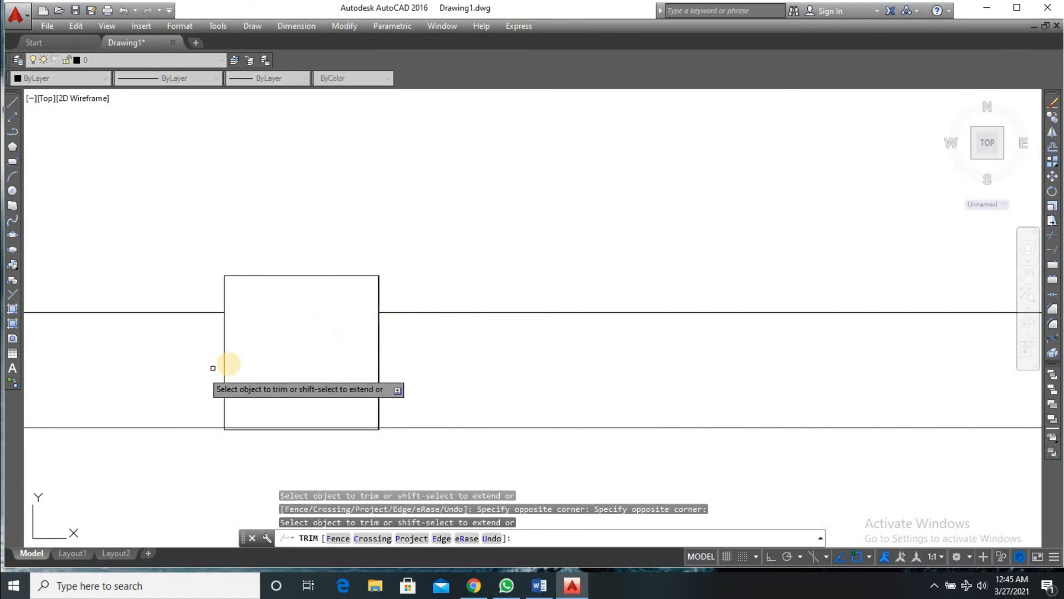
- Trim the copied square's left edge between the bottom wall's lines and the outer wall line crossing the square's base
left_click(206, 365)
left_click(230, 362)
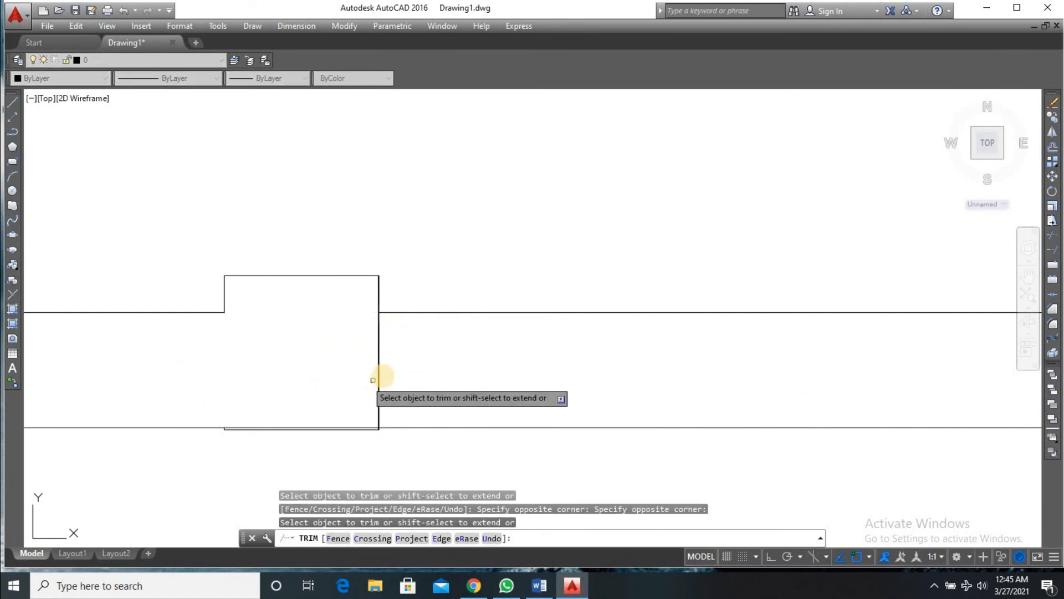
scroll(275, 431, "up", 2)
left_click(274, 429)
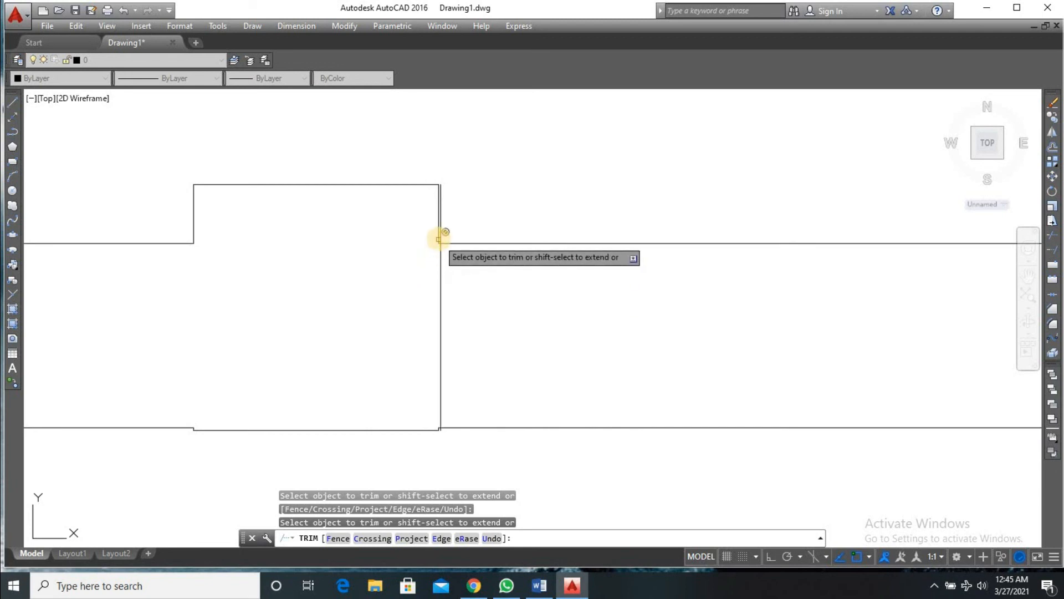
- Trim away both bottom wall lines between the two columns, and clean up the doubled line on the copied column's right edge
left_click(632, 192)
left_click(582, 441)
scroll(447, 439, "up", 5)
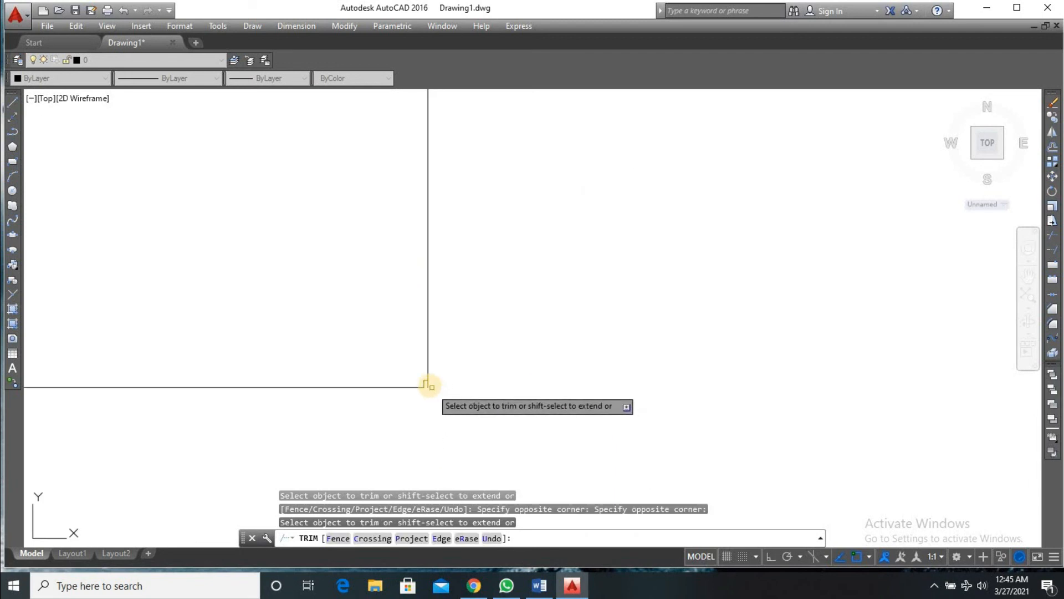
scroll(451, 240, "down", 4)
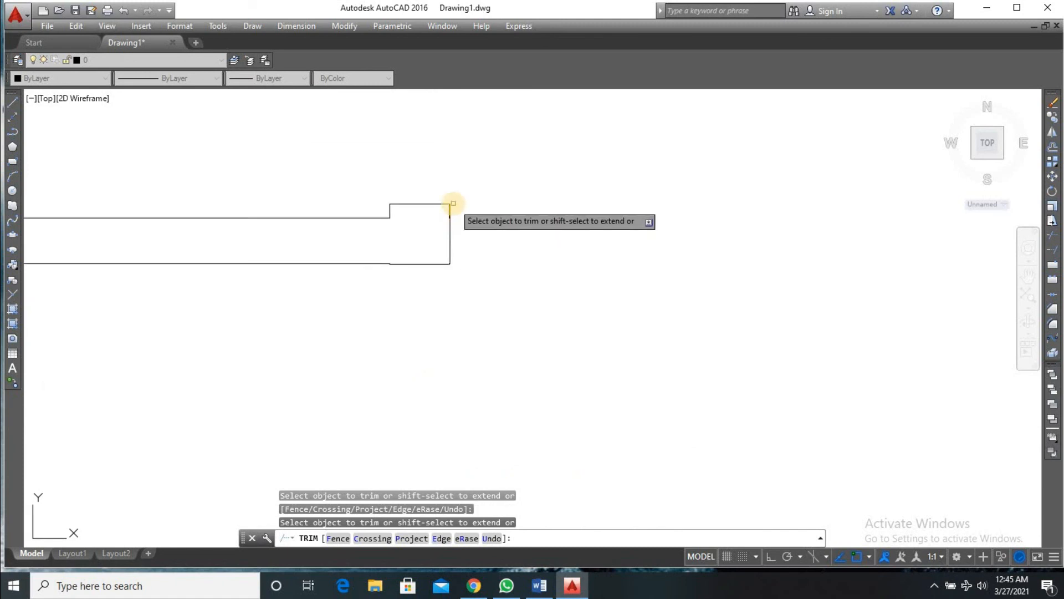
scroll(434, 216, "up", 2)
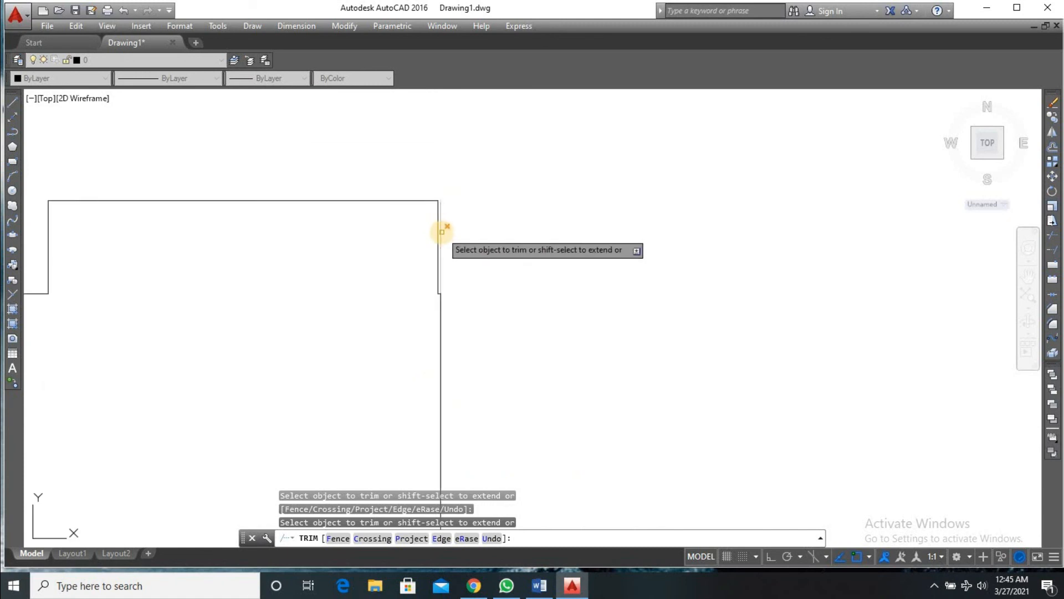
scroll(441, 231, "down", 4)
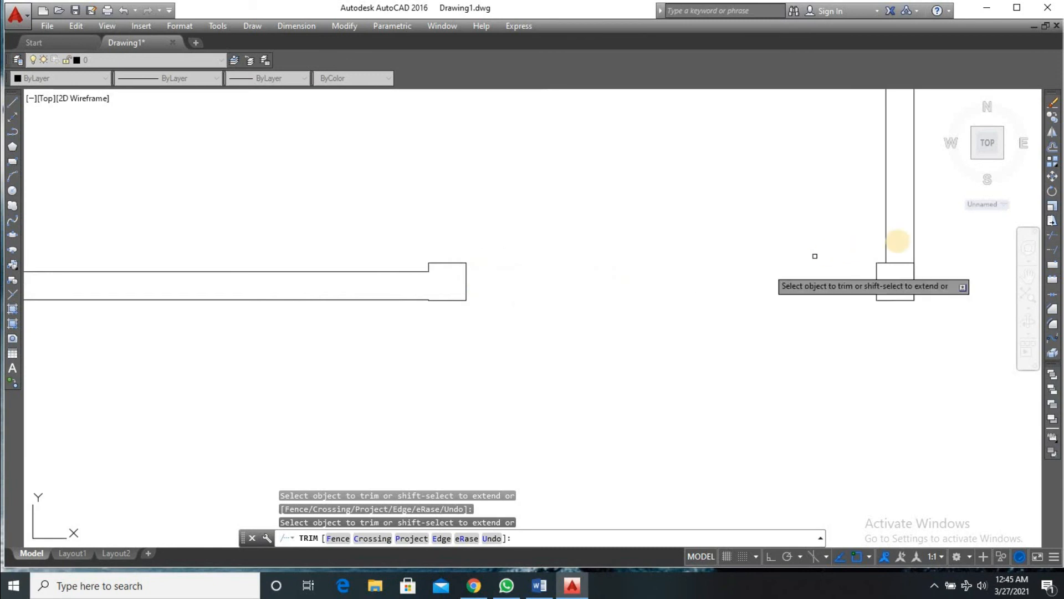
- Trim the corner column's top edge between the two lines of the right vertical wall
scroll(847, 253, "up", 4)
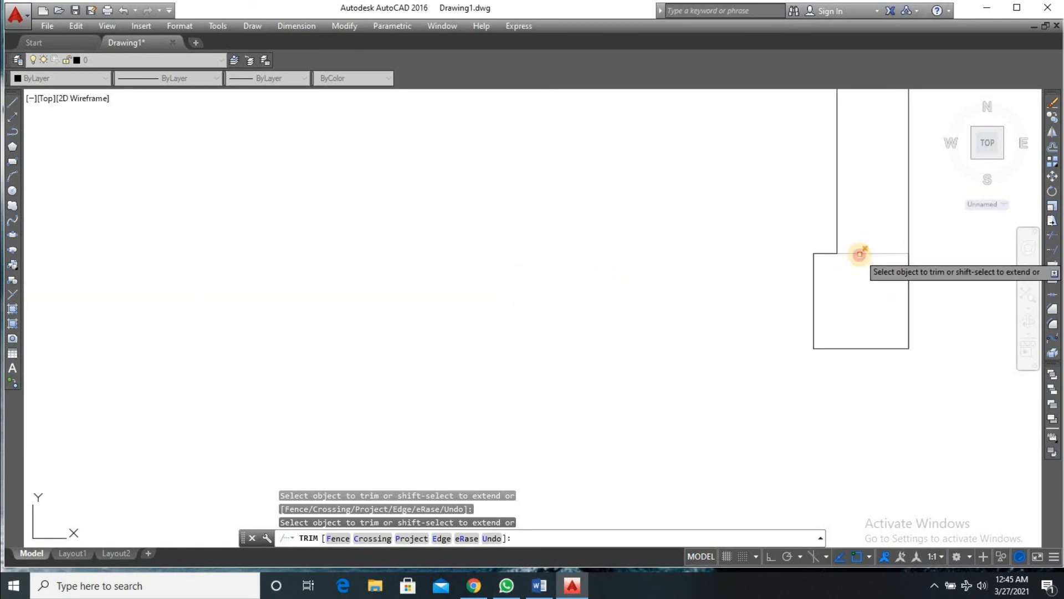
left_click(850, 253)
scroll(863, 302, "down", 4)
scroll(914, 266, "down", 6)
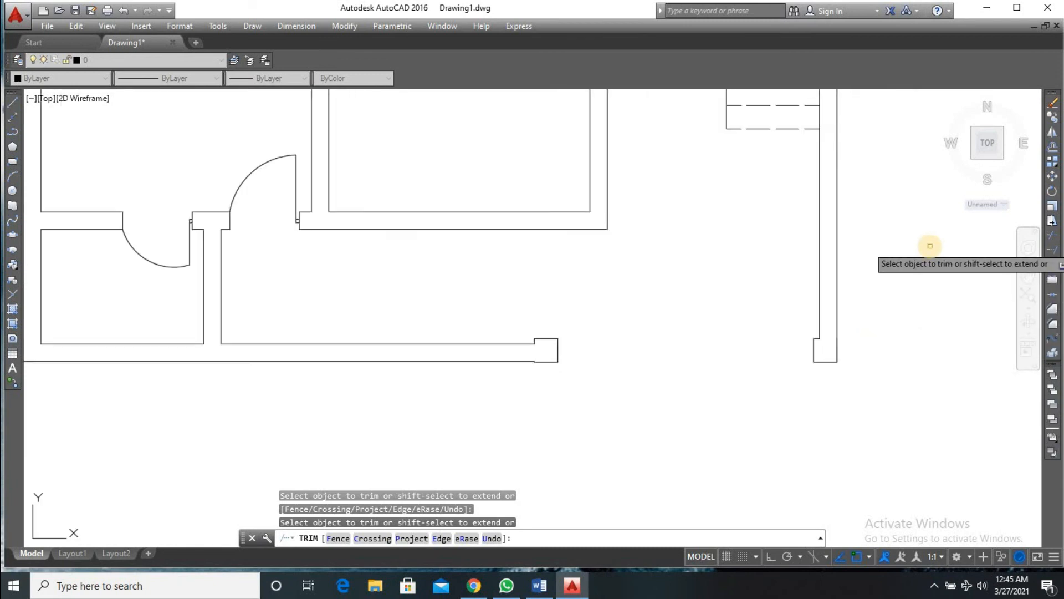
scroll(833, 166, "up", 6)
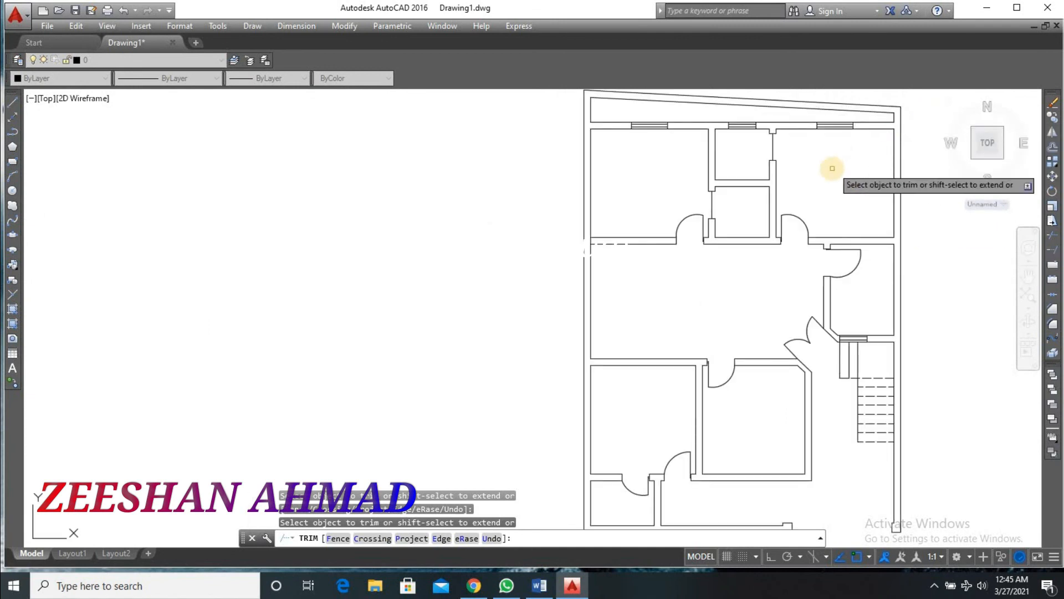
key("Return")
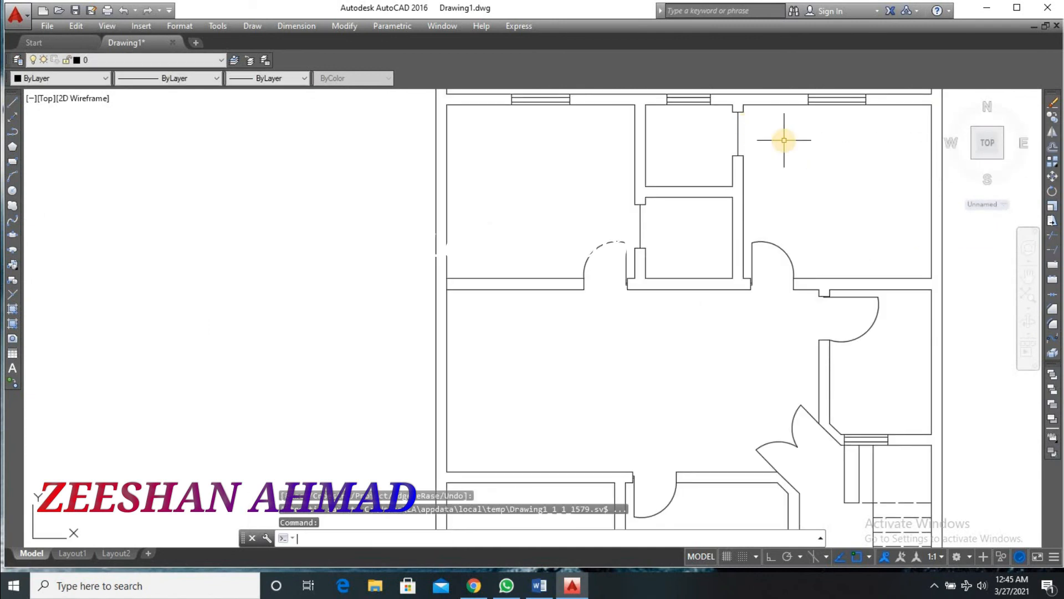
- Set the lineweight of the two vertical lines across the openings of the small central rooms to 0.50 mm
left_click(738, 130)
left_click(639, 225)
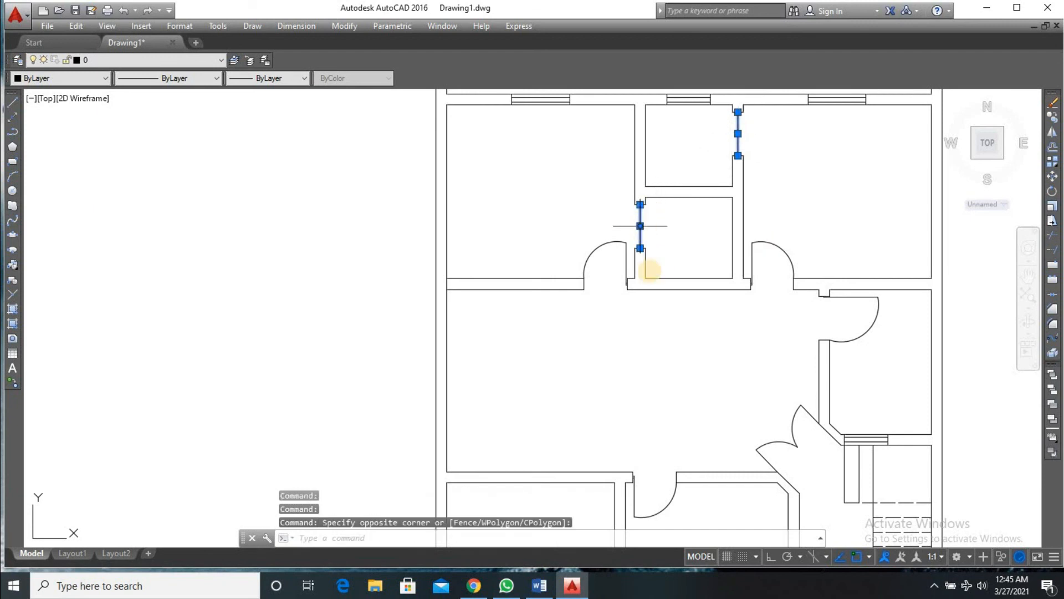
left_click(284, 77)
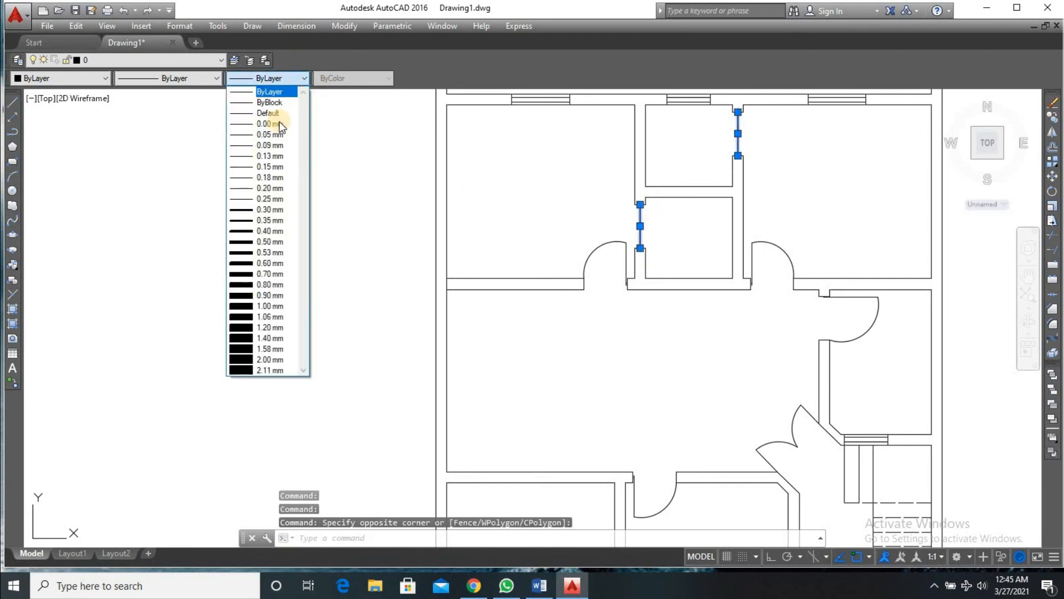
left_click(263, 220)
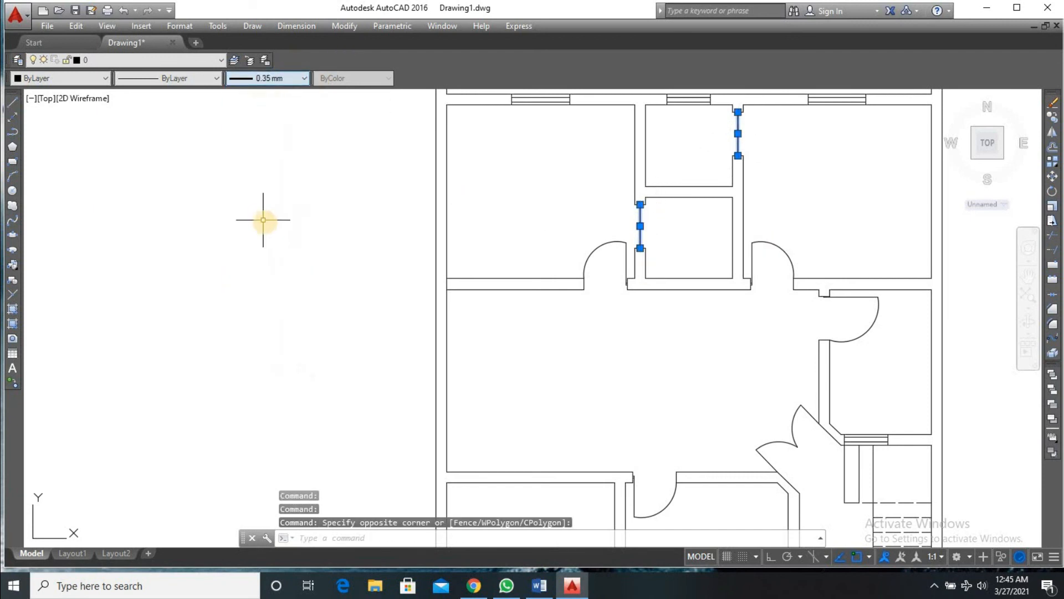
left_click(304, 78)
left_click(258, 253)
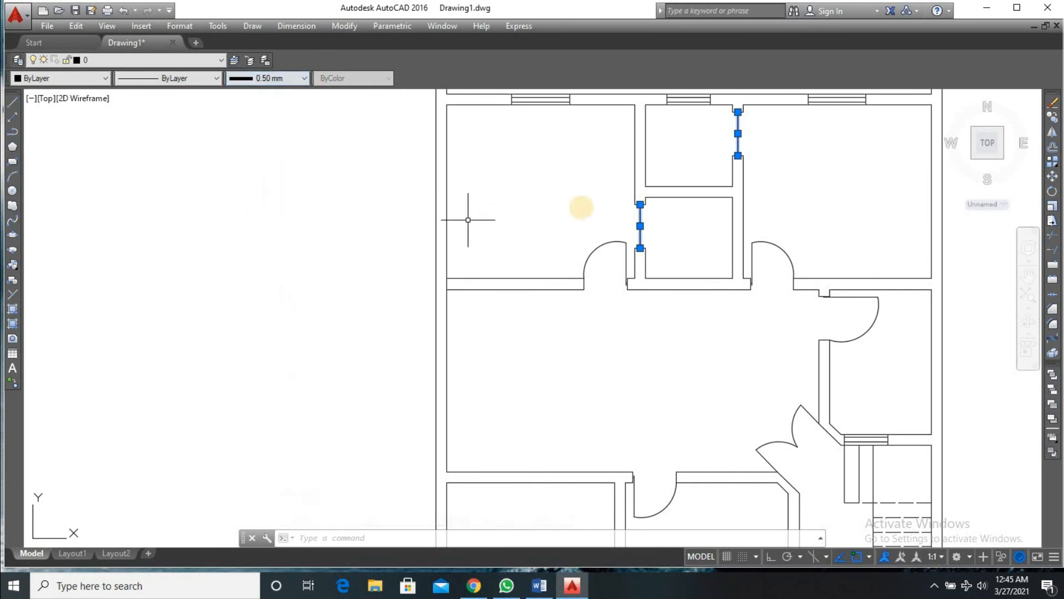
type("tr")
key("Return")
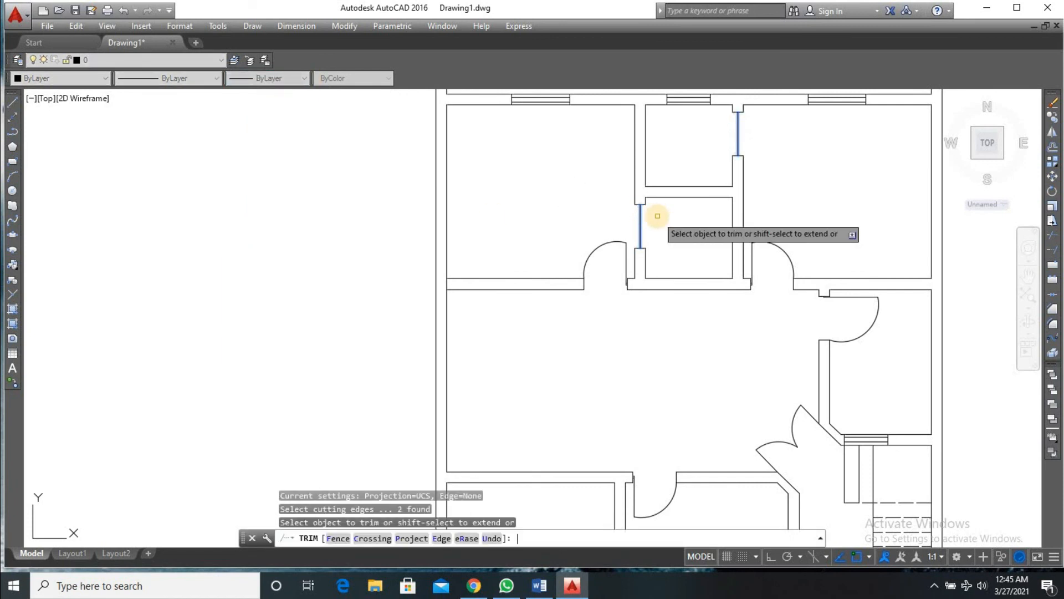
key("Return")
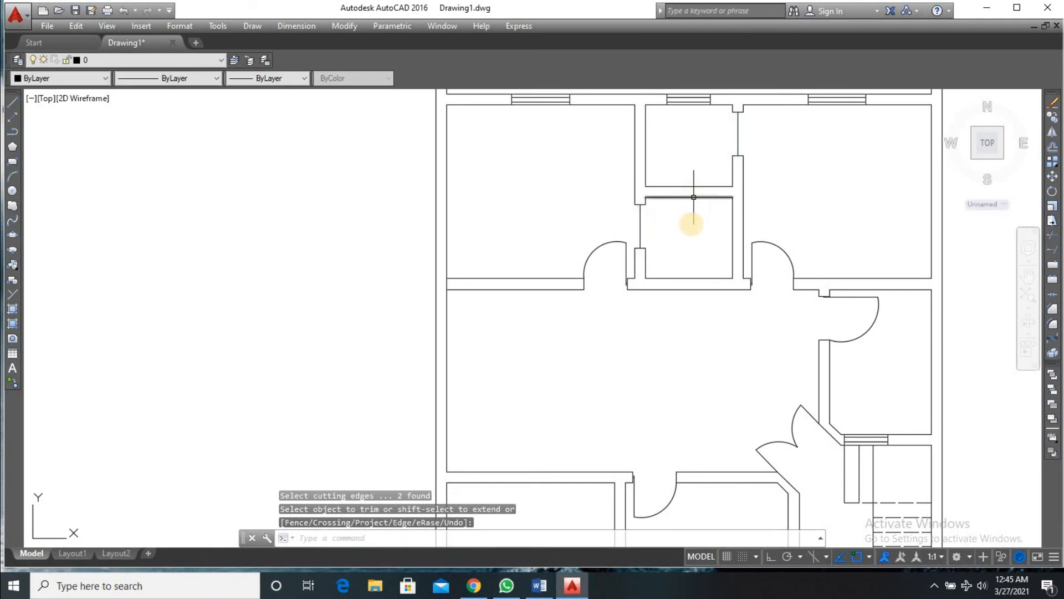
- Draw a line across the bottom wall opening, from the corner column's left edge to the facing edge of the copied column
scroll(689, 221, "down", 5)
scroll(721, 233, "up", 3)
scroll(677, 309, "down", 3)
scroll(683, 381, "up", 4)
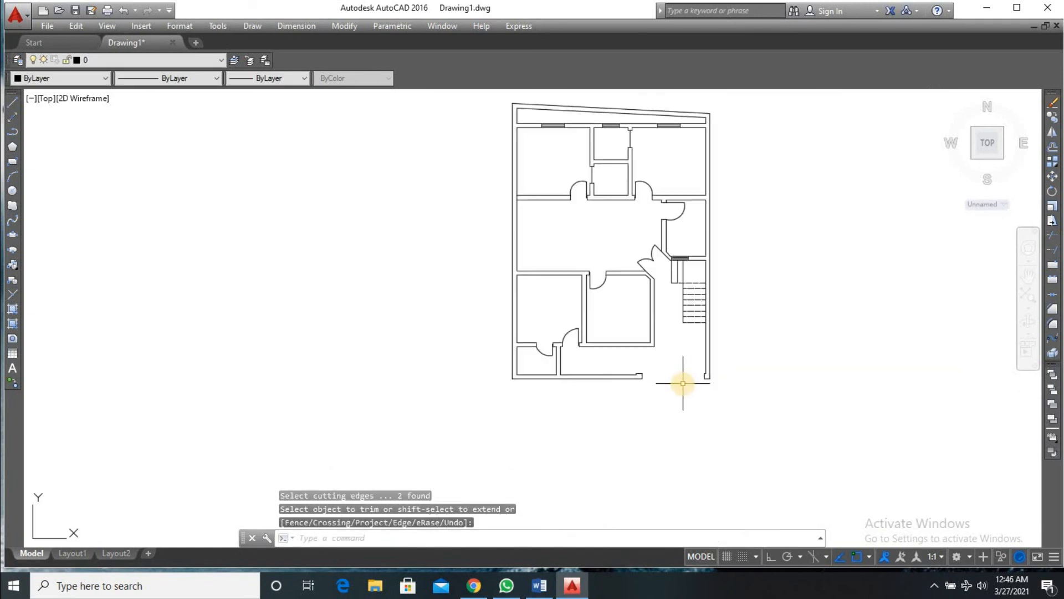
type("l")
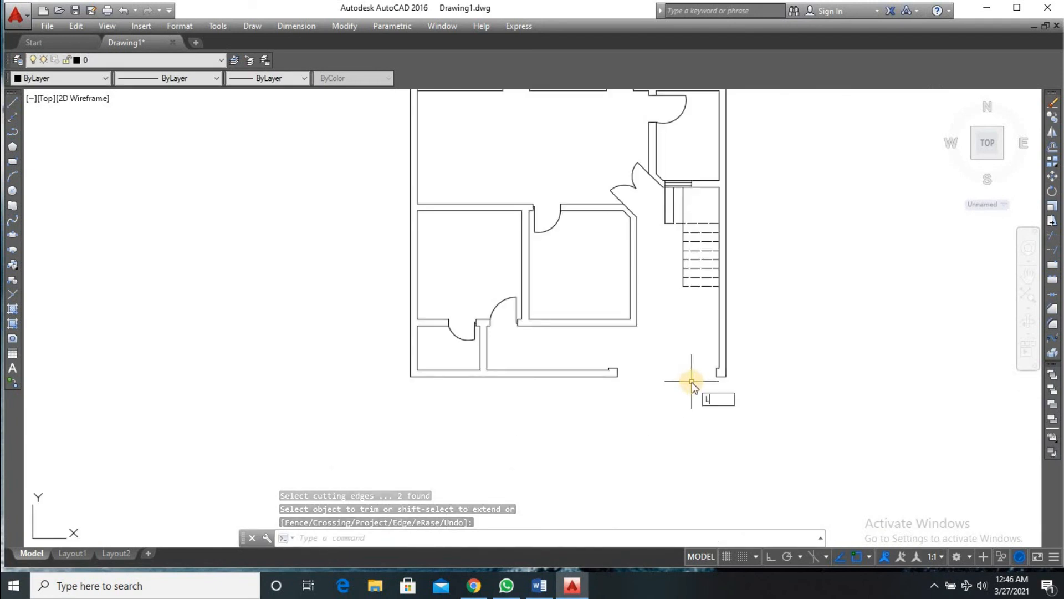
key("Return")
scroll(879, 357, "up", 4)
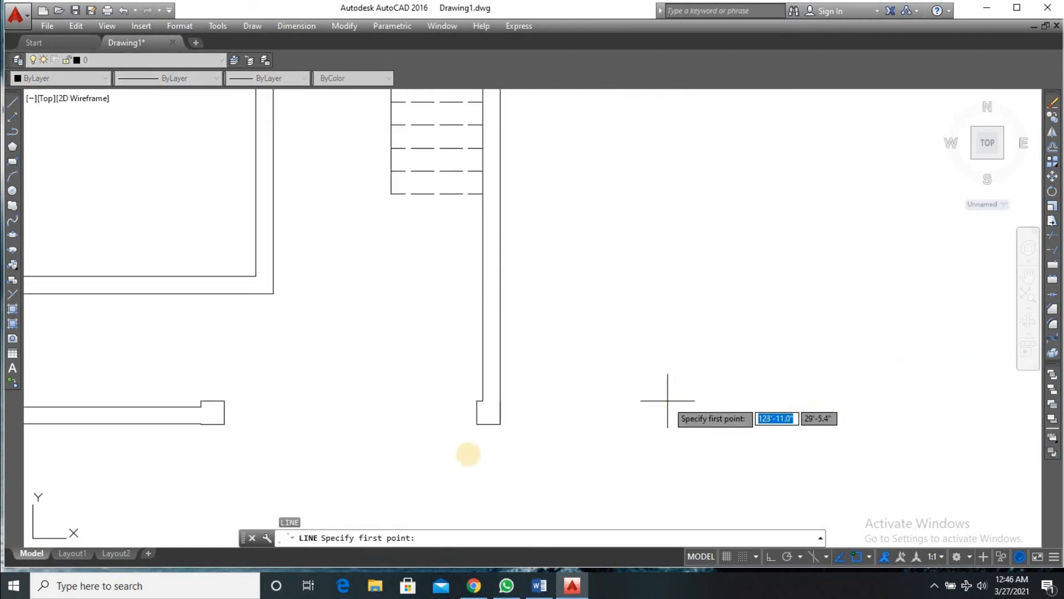
left_click(476, 413)
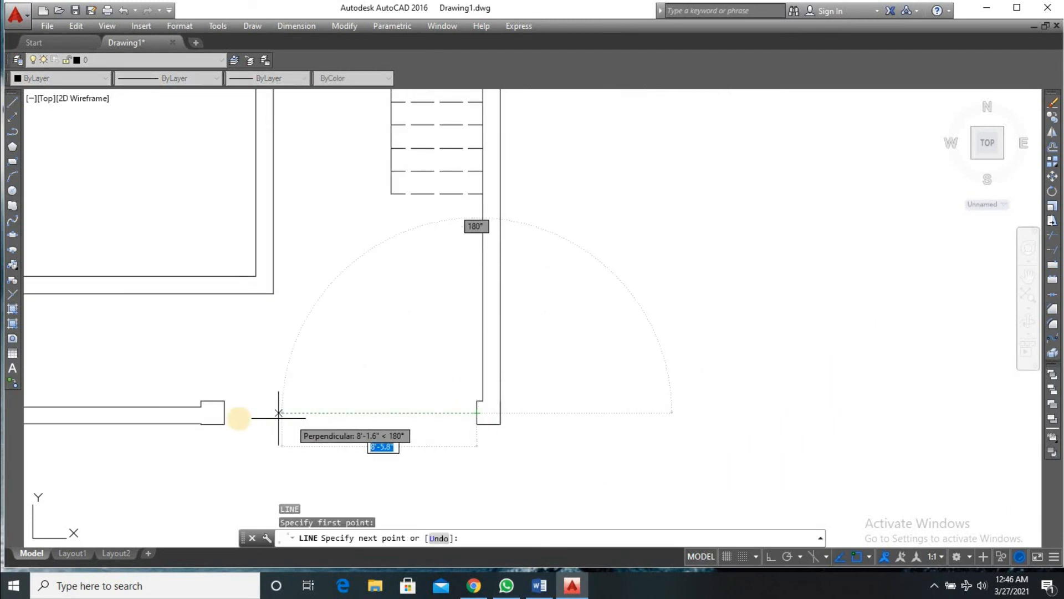
left_click(224, 415)
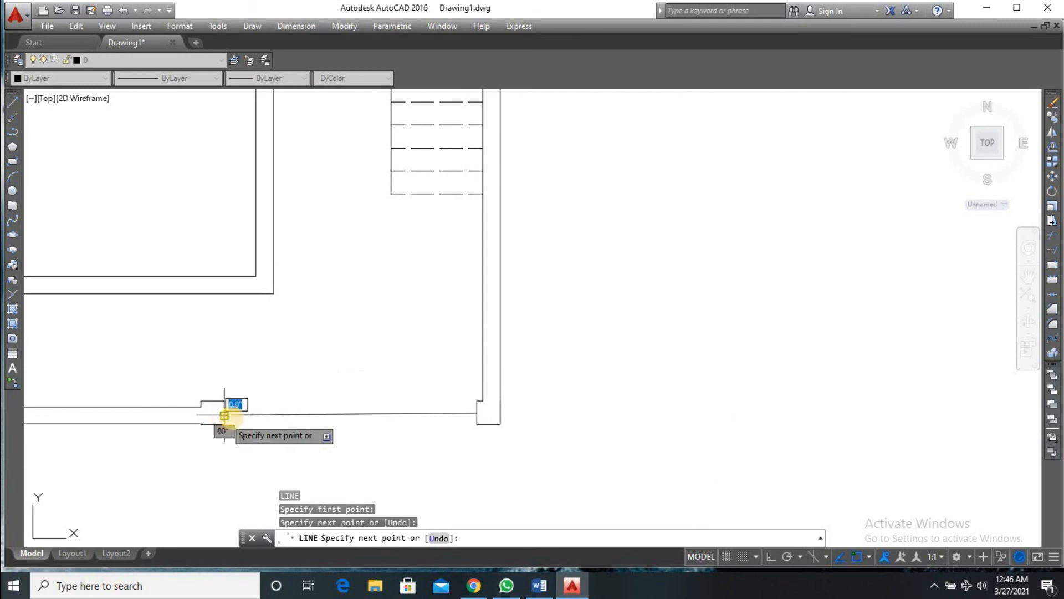
key("Return")
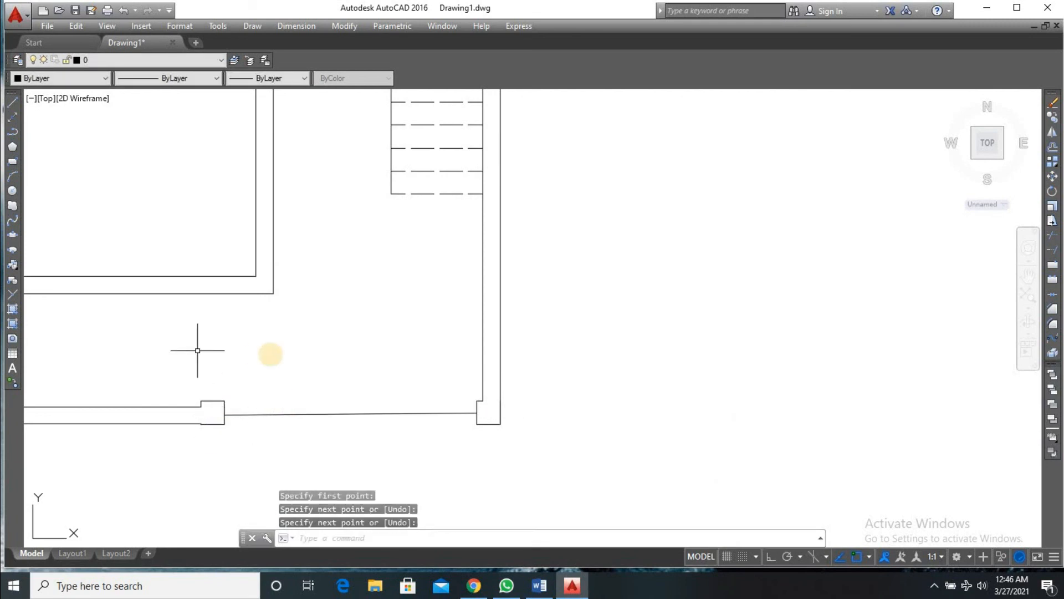
scroll(272, 369, "down", 4)
scroll(127, 350, "down", 4)
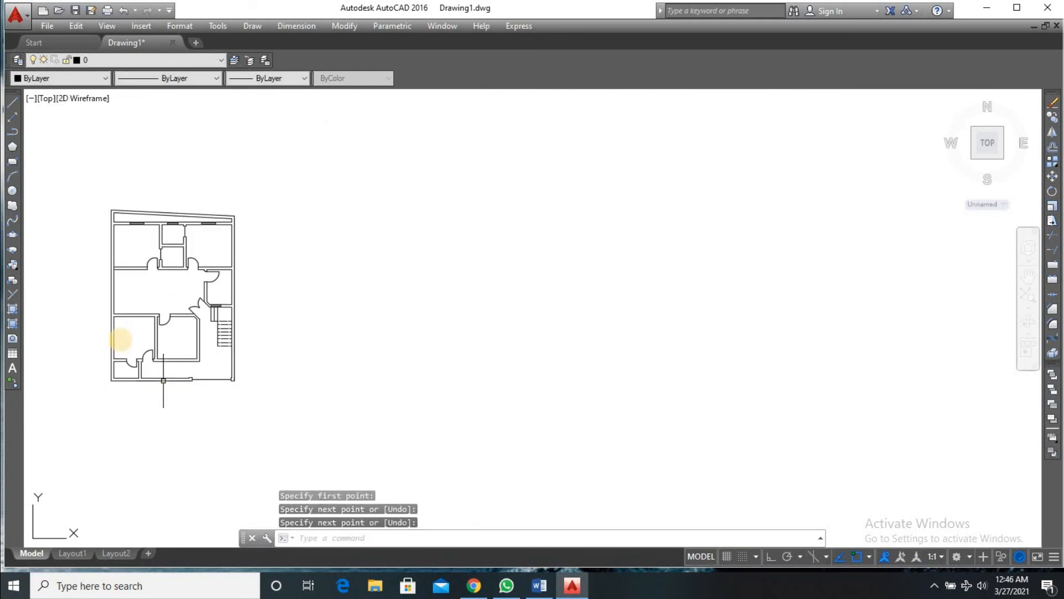
scroll(70, 310, "up", 2)
scroll(70, 305, "up", 2)
scroll(71, 314, "down", 4)
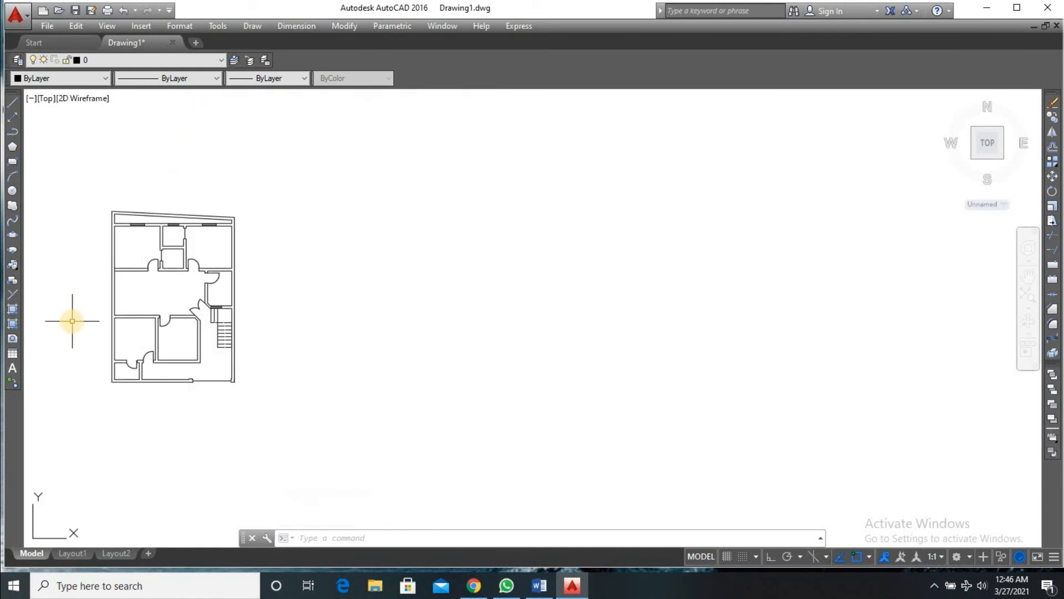
scroll(72, 323, "up", 2)
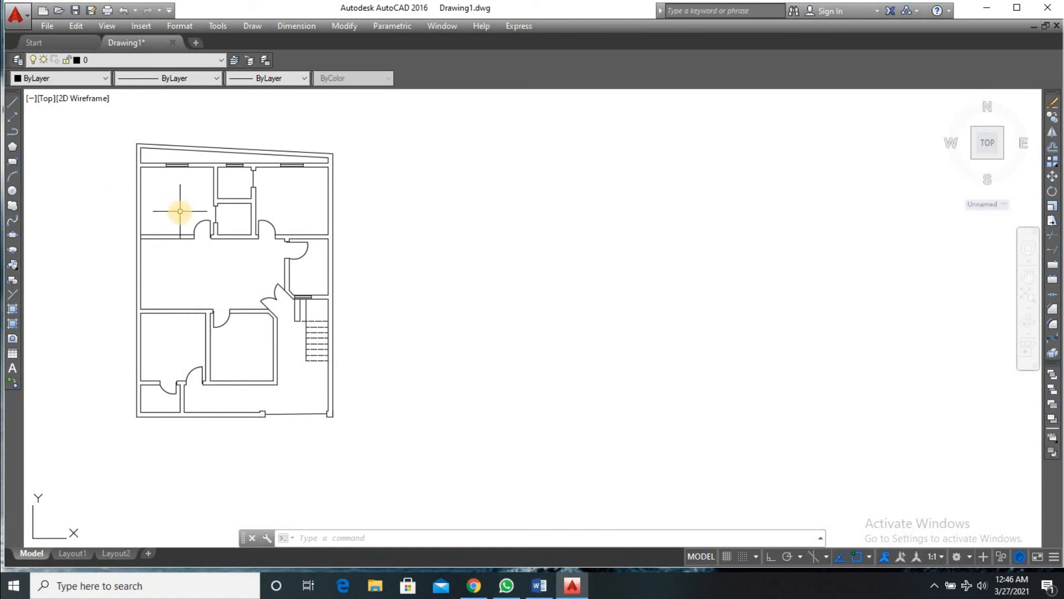
scroll(195, 228, "down", 2)
- Add the multiline text "2' WIDE OPENING" in the strip between the slanted top wall and the wall with the windows
scroll(186, 163, "up", 4)
scroll(148, 225, "up", 2)
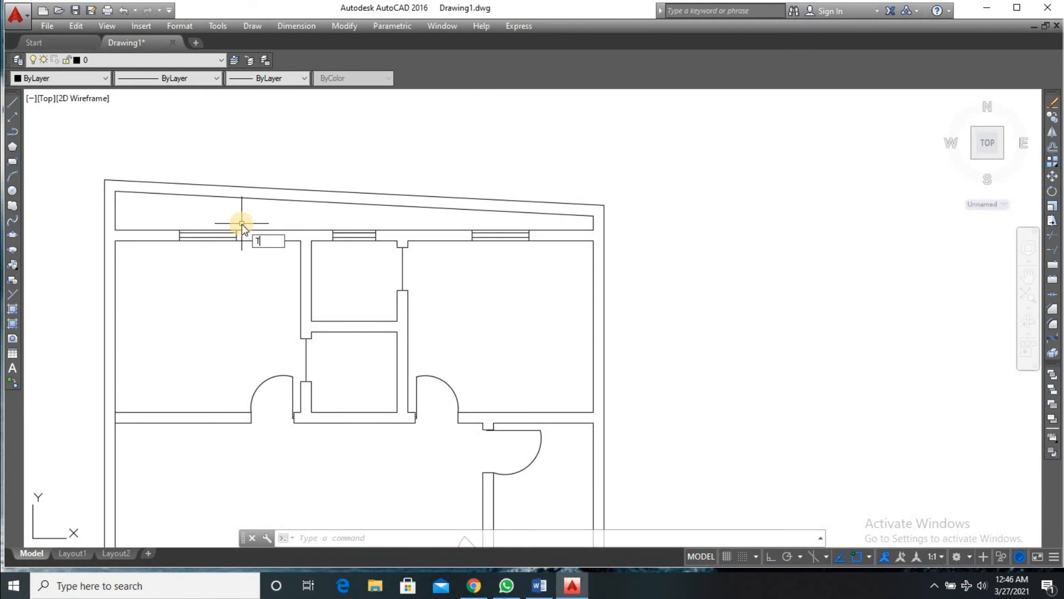
key("Return")
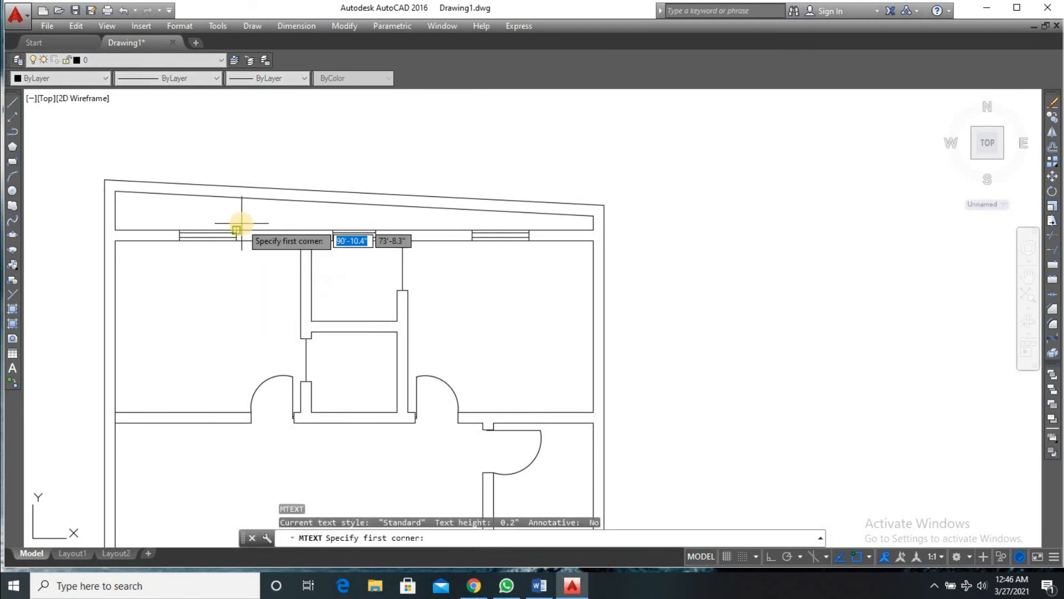
scroll(228, 209, "up", 3)
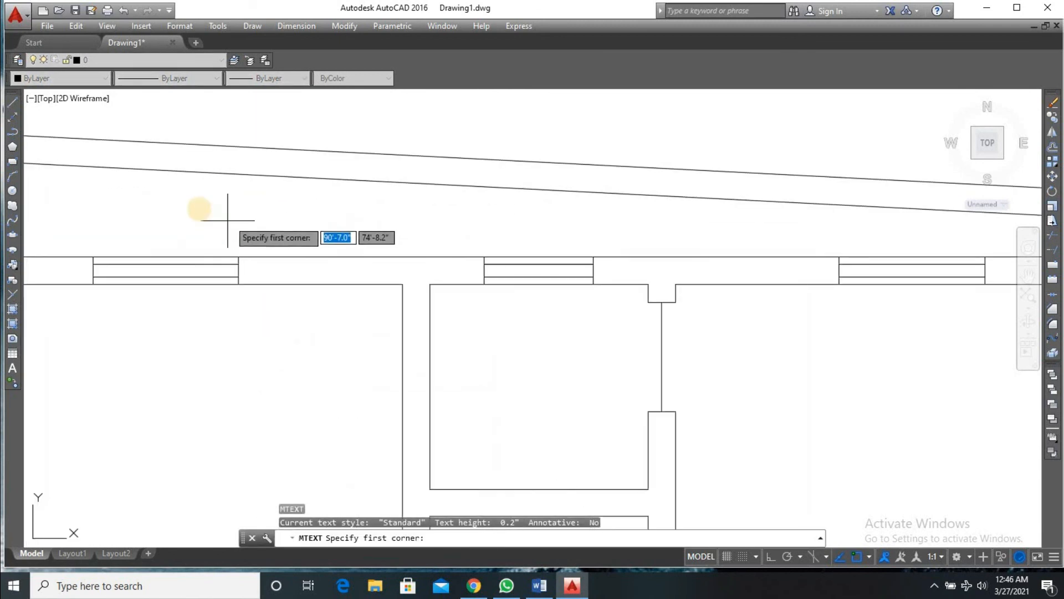
left_click(198, 201)
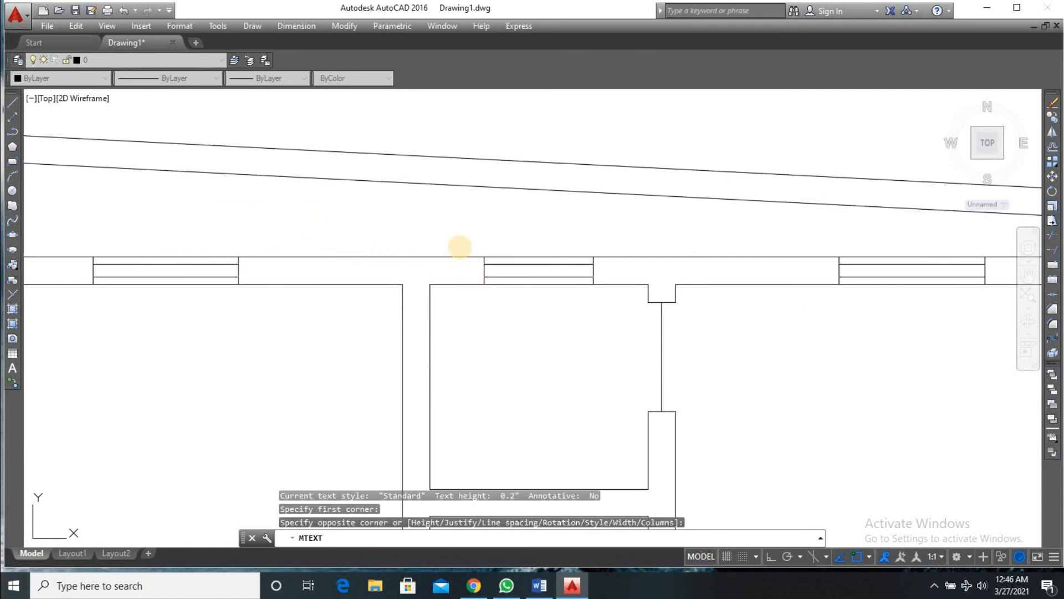
left_click(459, 246)
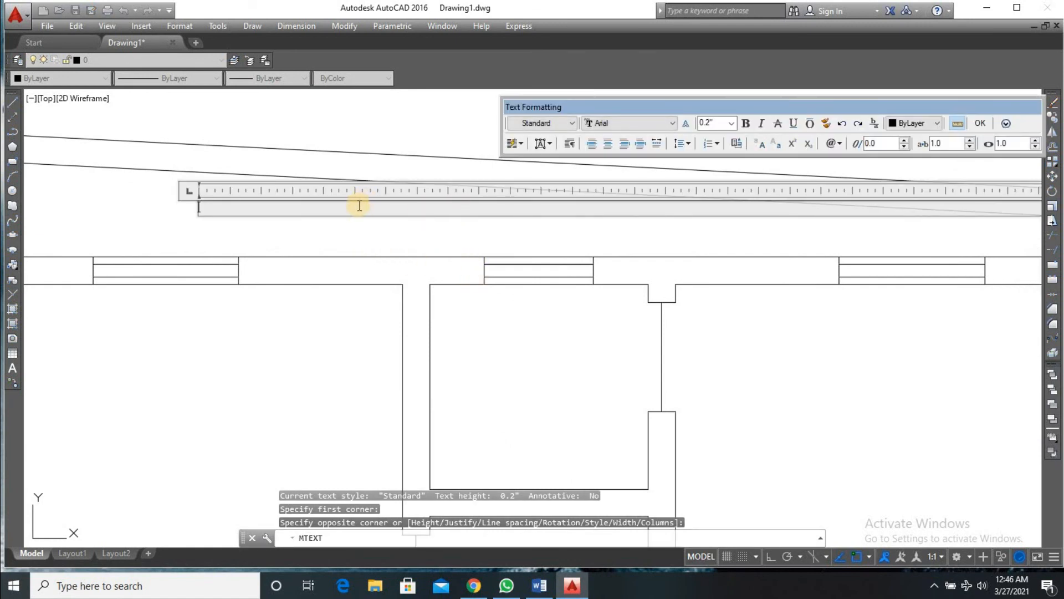
type("2")
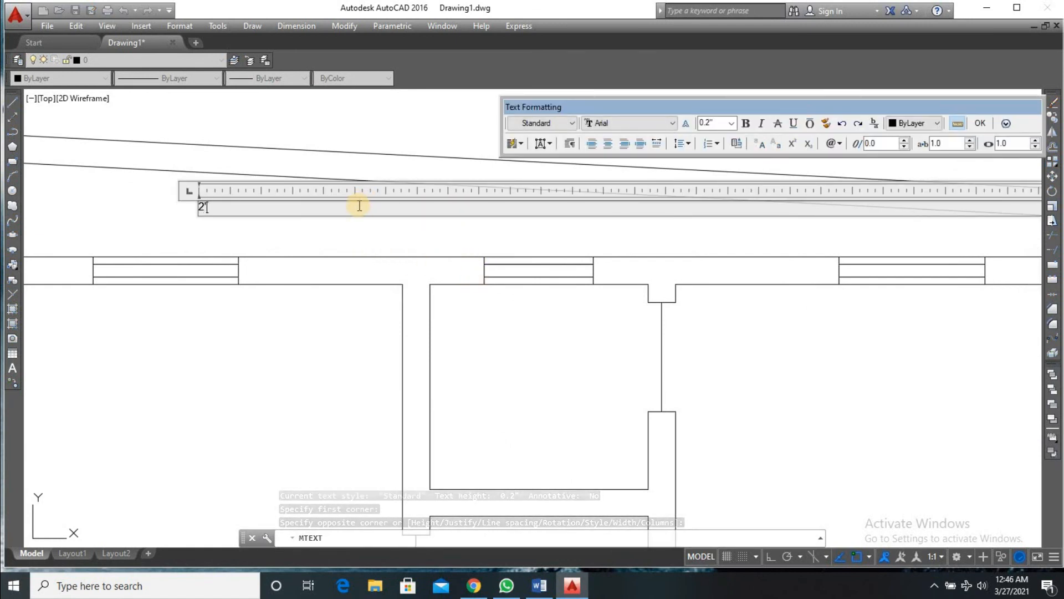
type("' WIDE OPENING")
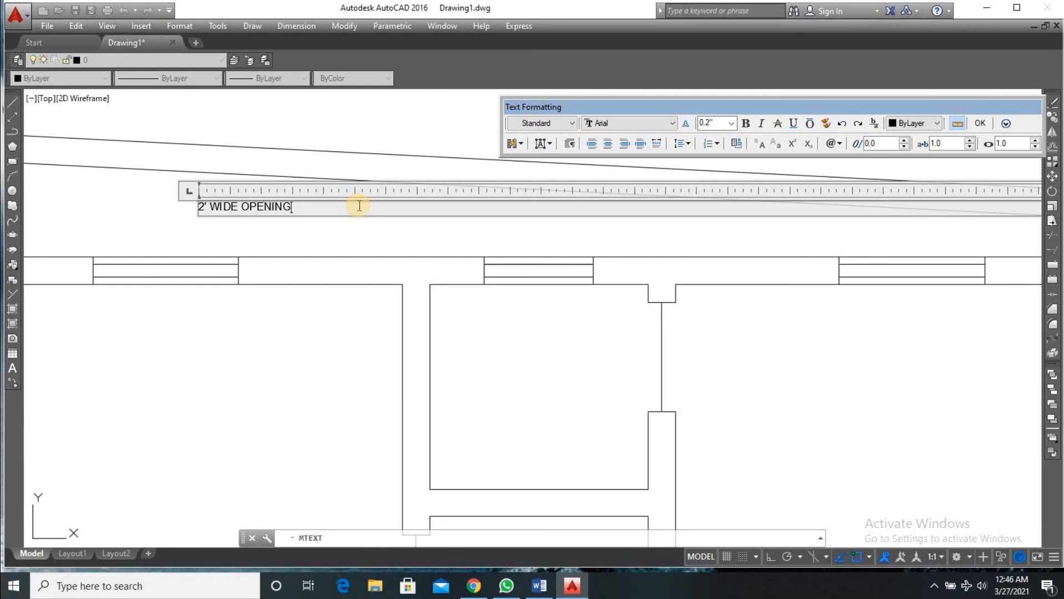
- Make the whole "2' WIDE OPENING" text bold with a text height of 8"
left_click_drag(327, 212, 192, 215)
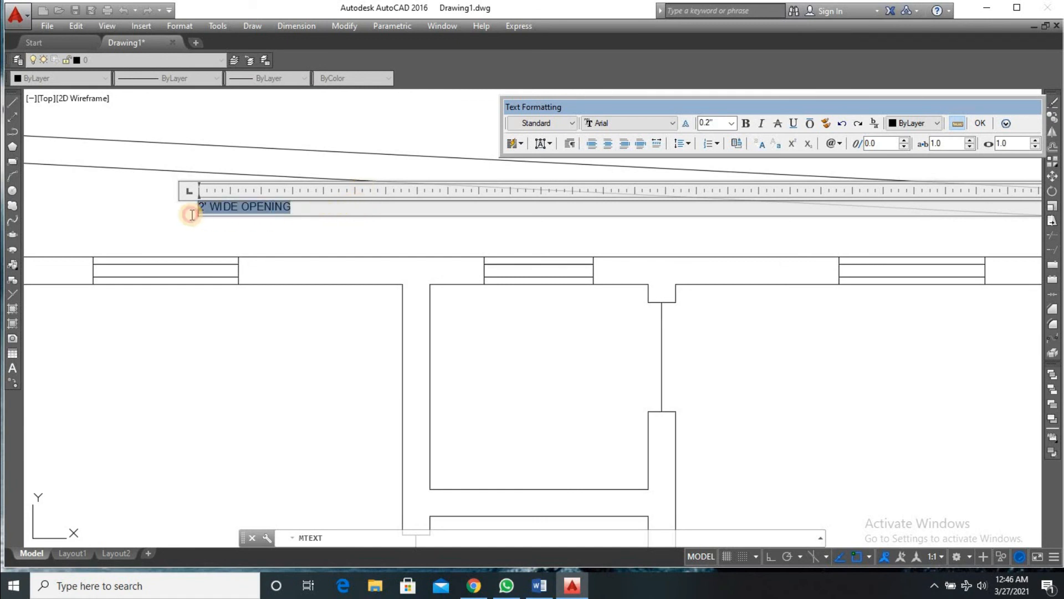
left_click_drag(722, 124, 695, 125)
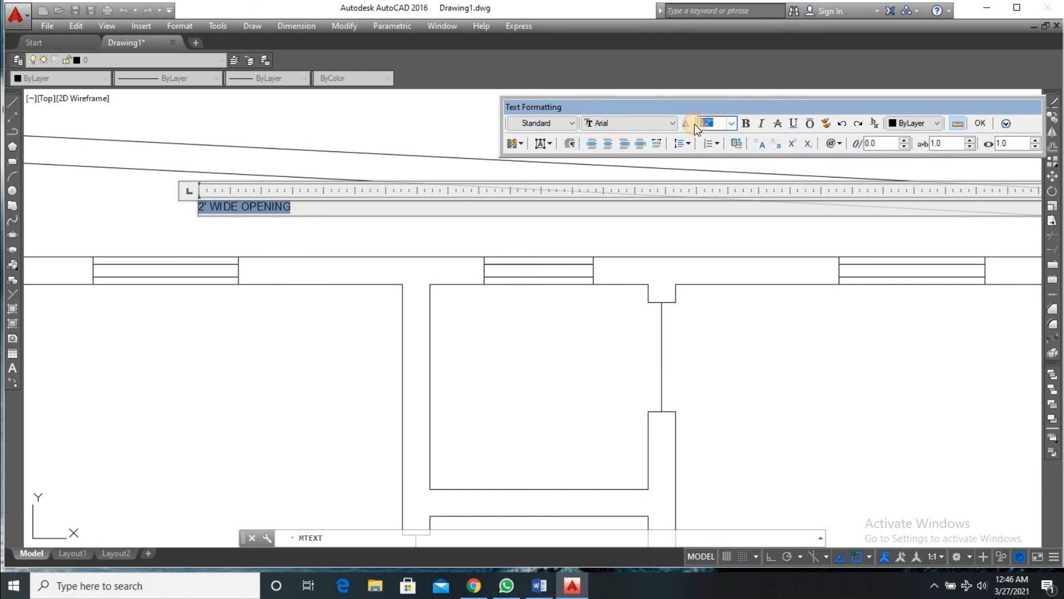
type("8")
left_click(746, 122)
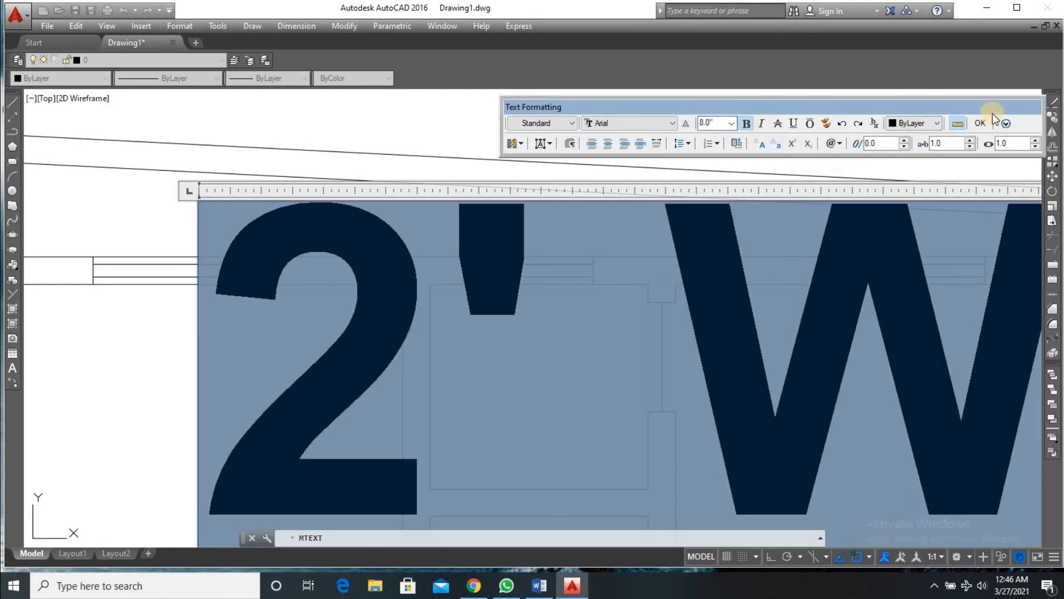
left_click(981, 122)
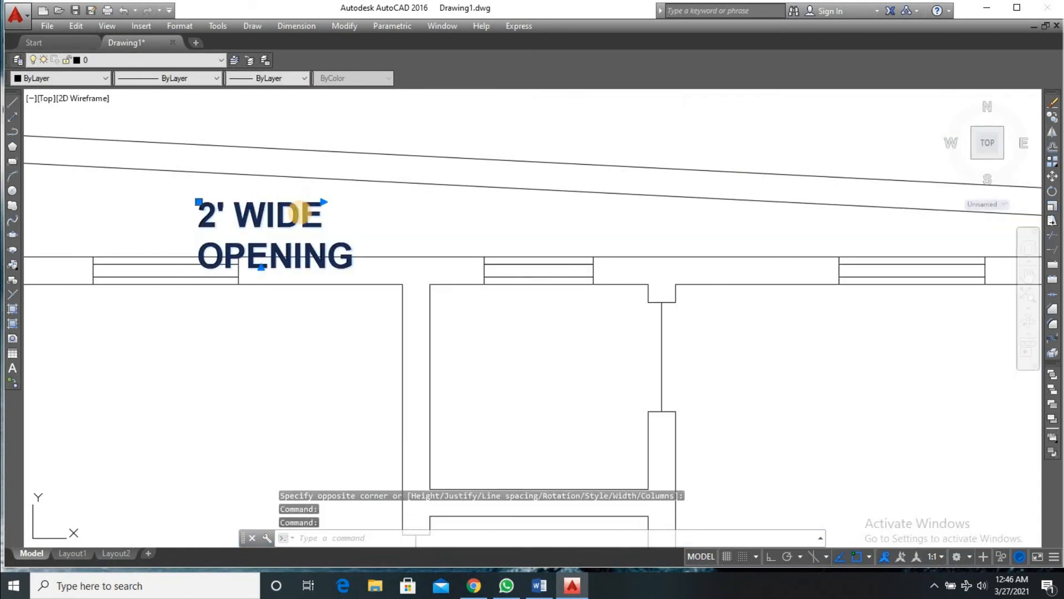
- Widen the "2' WIDE OPENING" text frame to about 8'-0.8" and set the text height to 6"
double_click(300, 209)
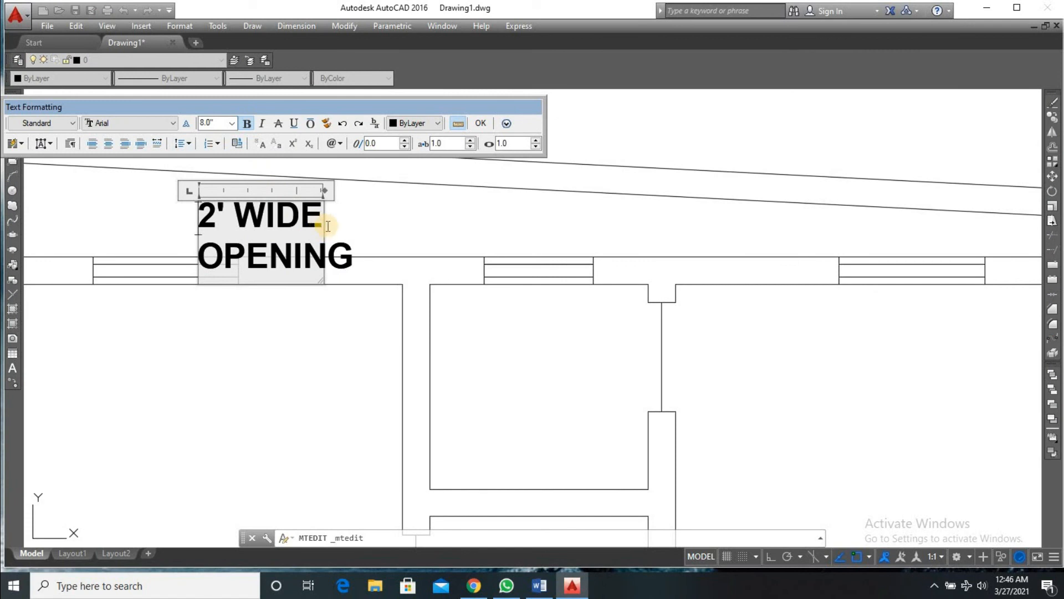
left_click_drag(323, 226, 493, 220)
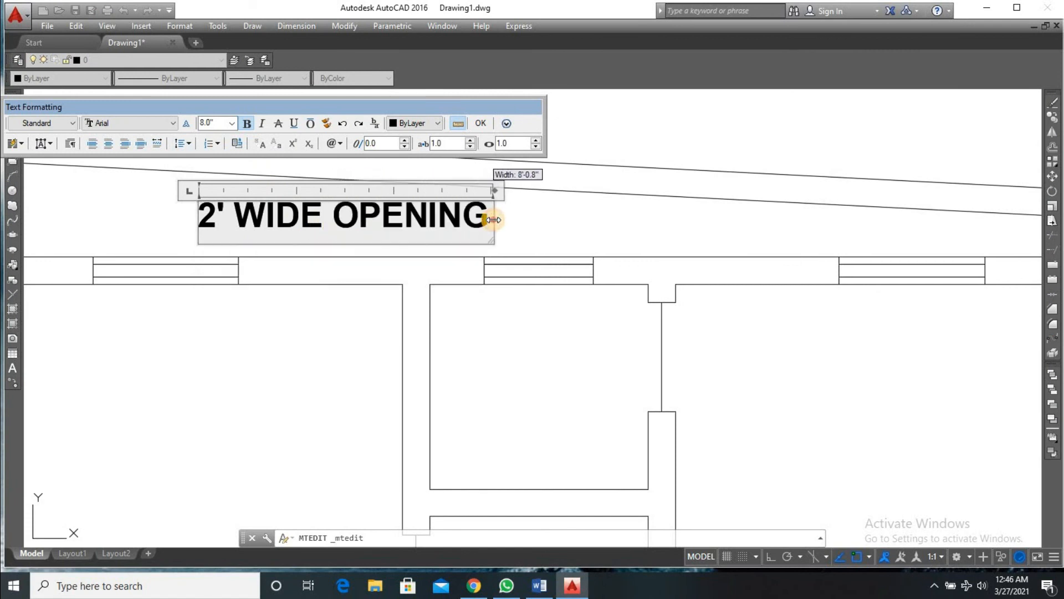
left_click(215, 119)
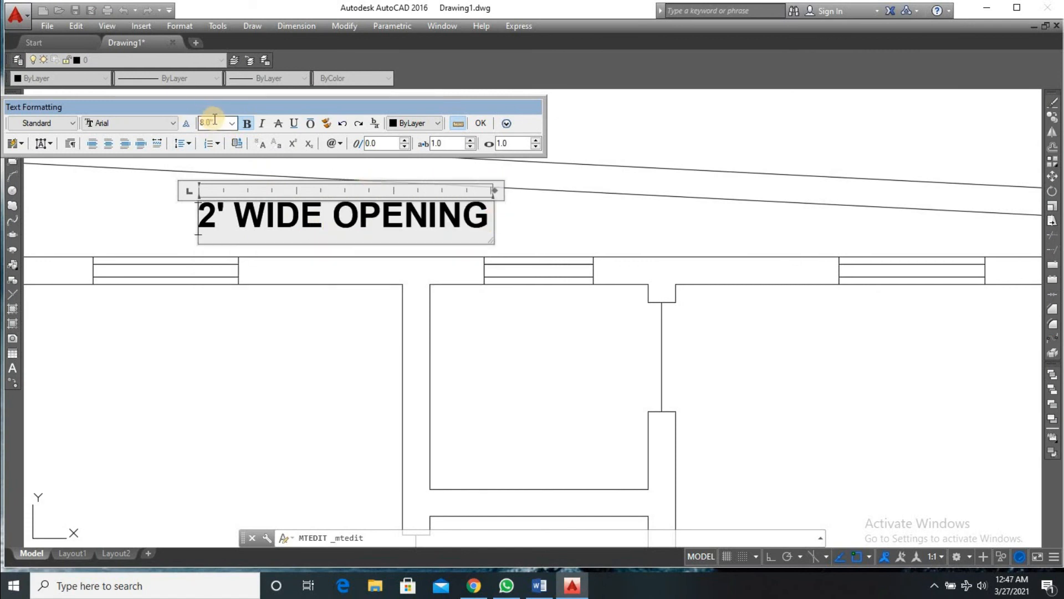
left_click(218, 122)
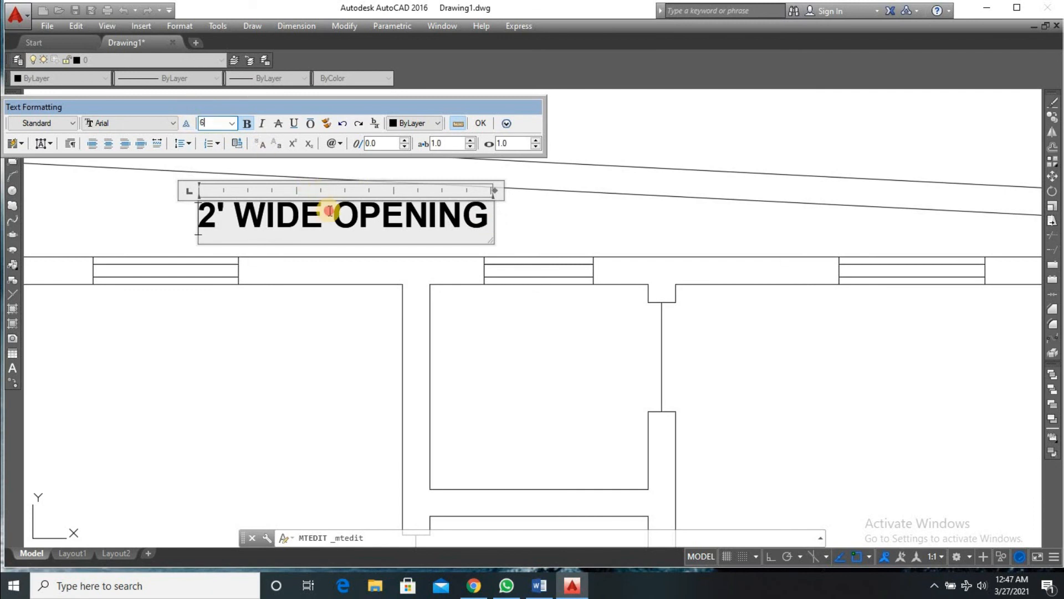
triple_click(307, 217)
left_click(248, 123)
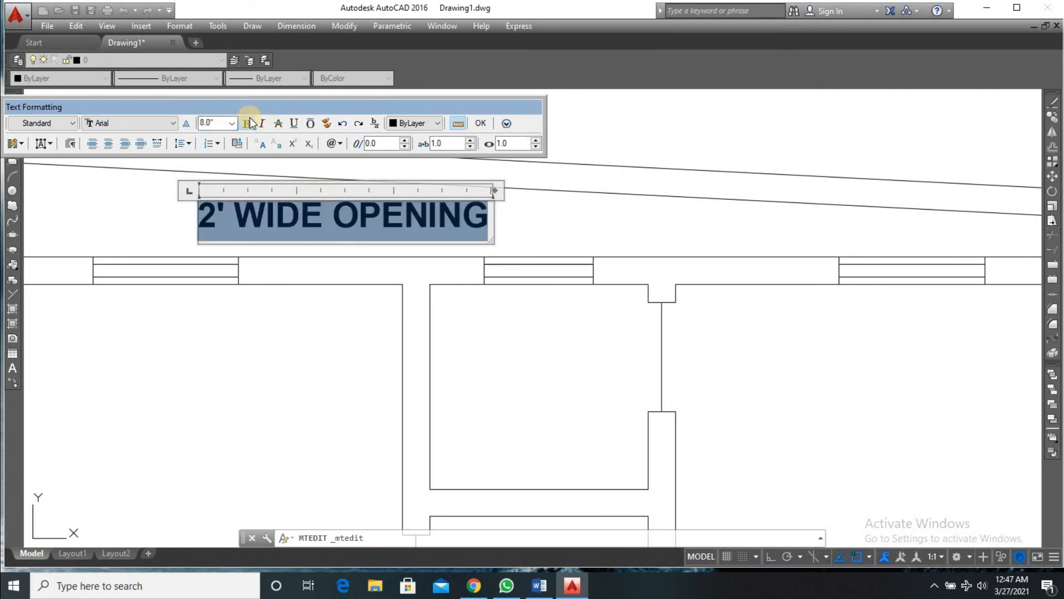
left_click(220, 122)
type("6")
left_click(480, 123)
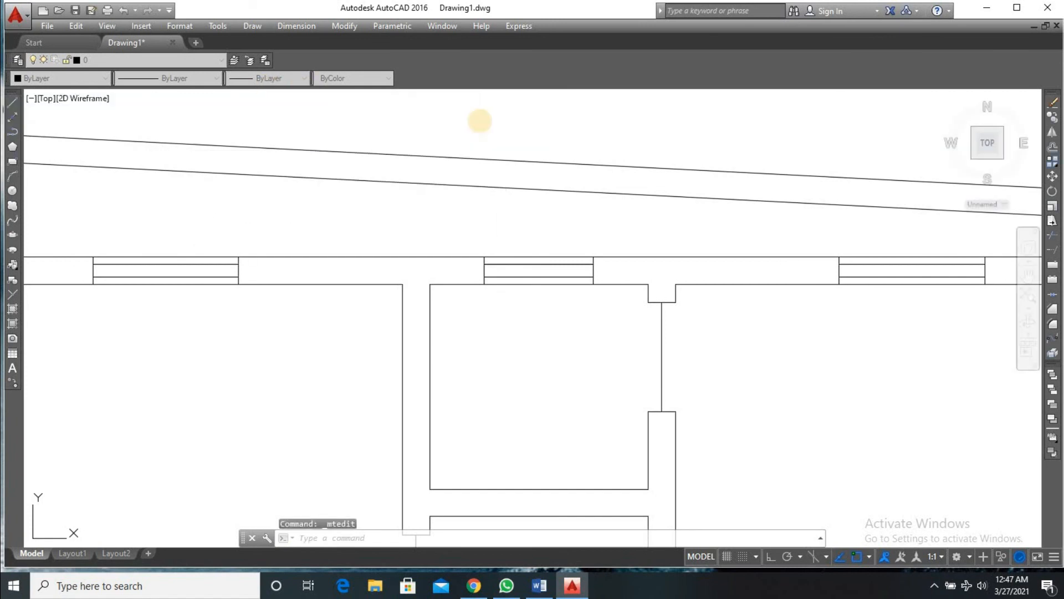
- Add the multiline text "BED ROOM" with "13'9"X13"" on a second line inside the large upper-left room
scroll(383, 222, "down", 8)
scroll(366, 242, "up", 4)
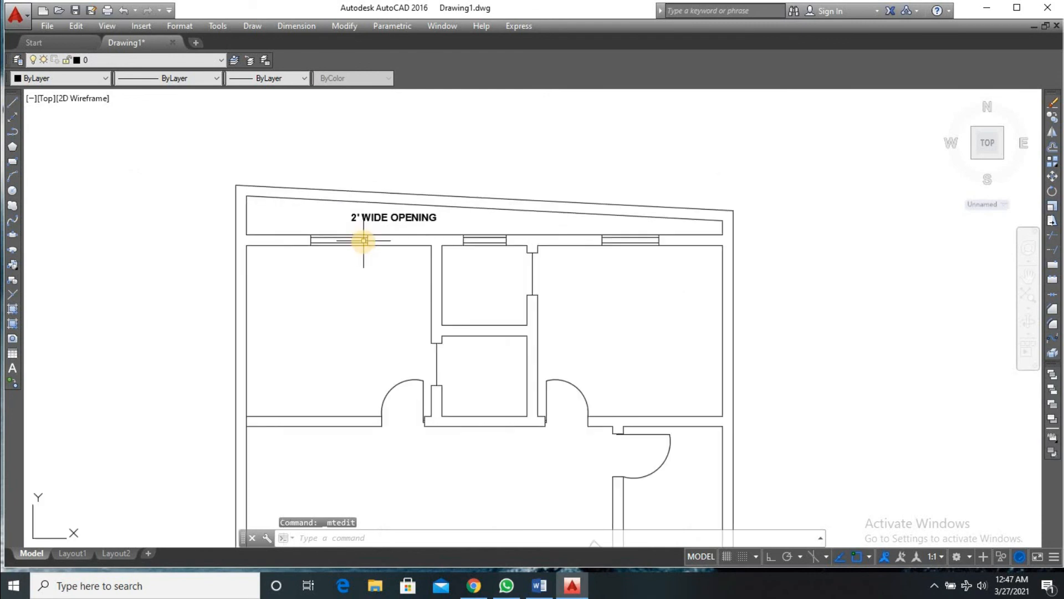
scroll(352, 284, "down", 2)
scroll(343, 313, "up", 2)
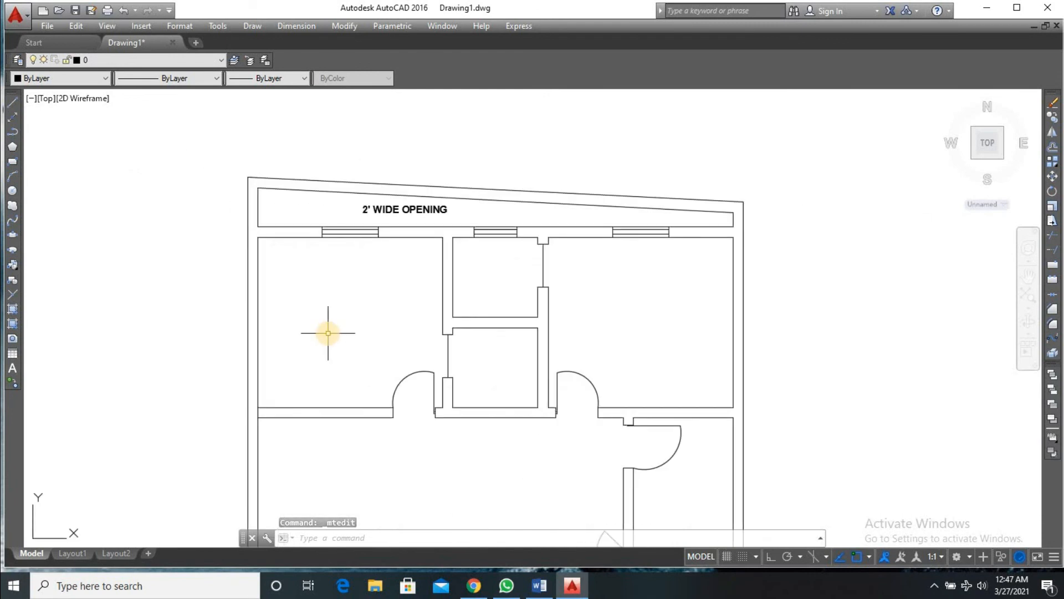
scroll(329, 333, "up", 2)
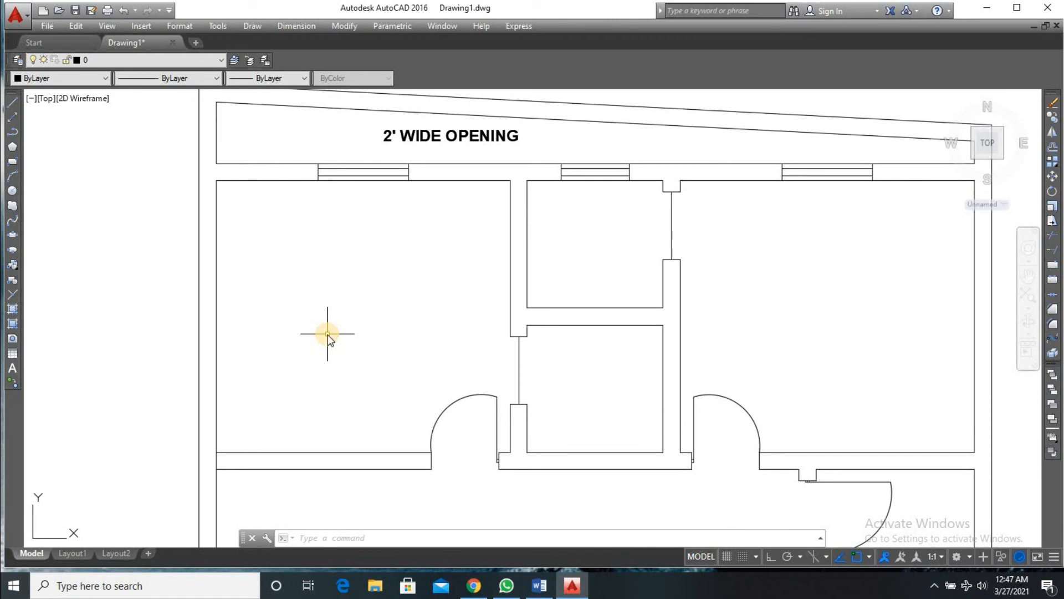
key("Return")
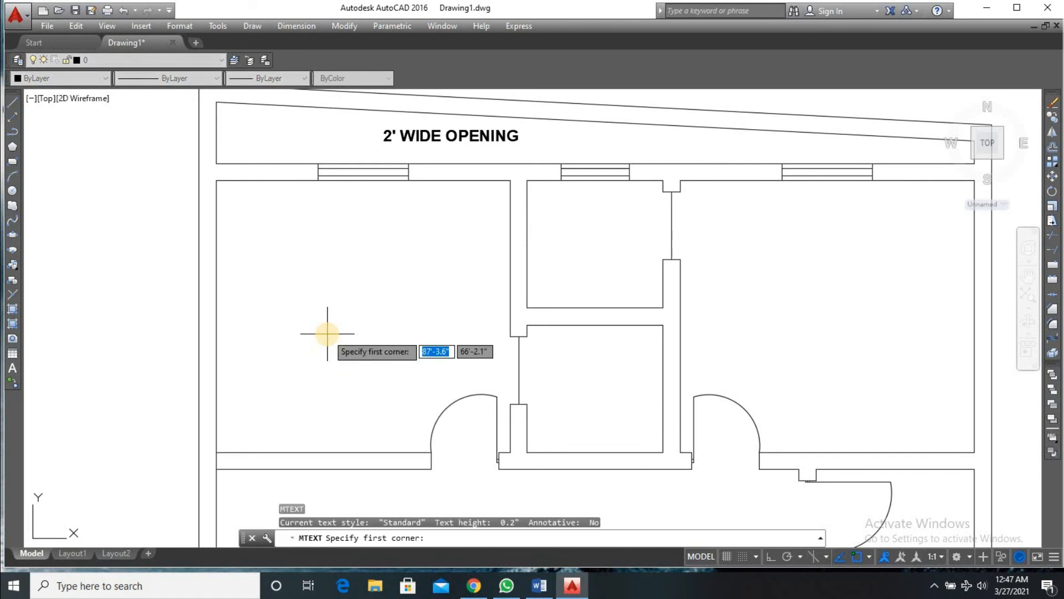
left_click(304, 274)
left_click(414, 343)
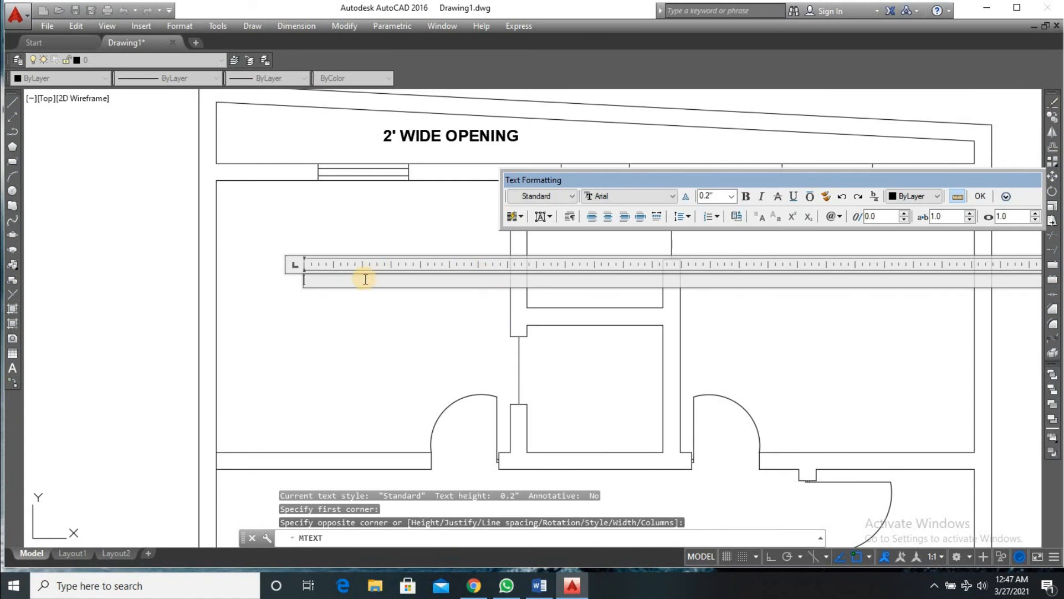
type("BED R")
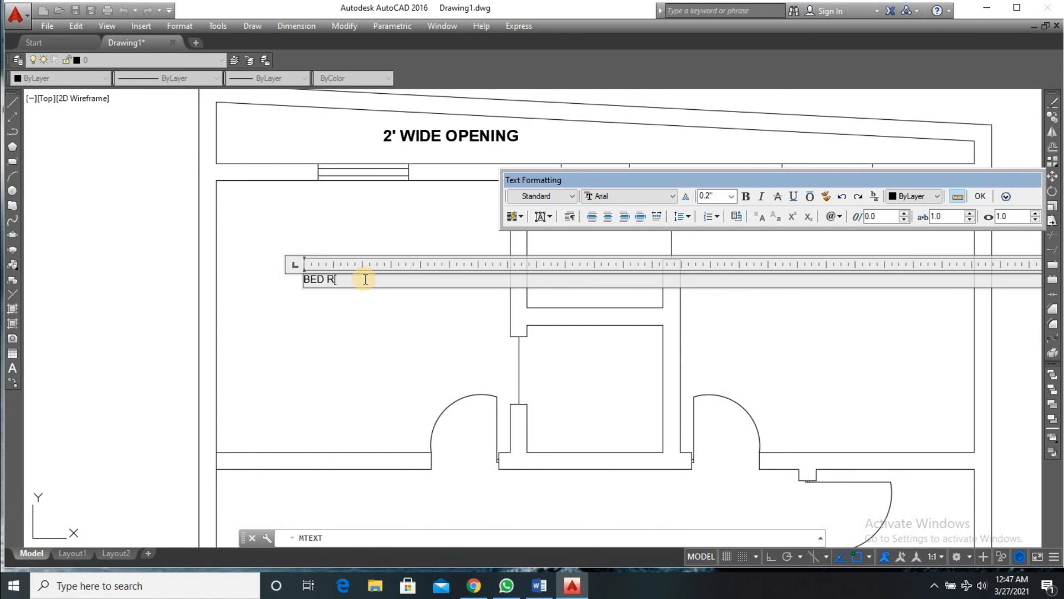
type("OOM")
key("Return")
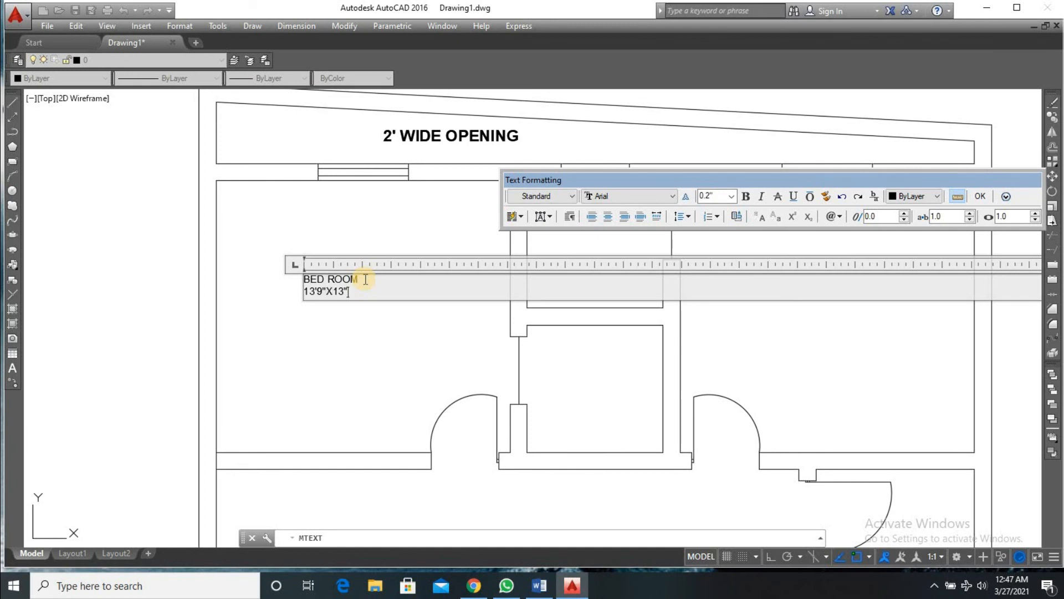
- Format both lines of the bedroom label as bold text with a height of 6"
left_click_drag(355, 294, 295, 266)
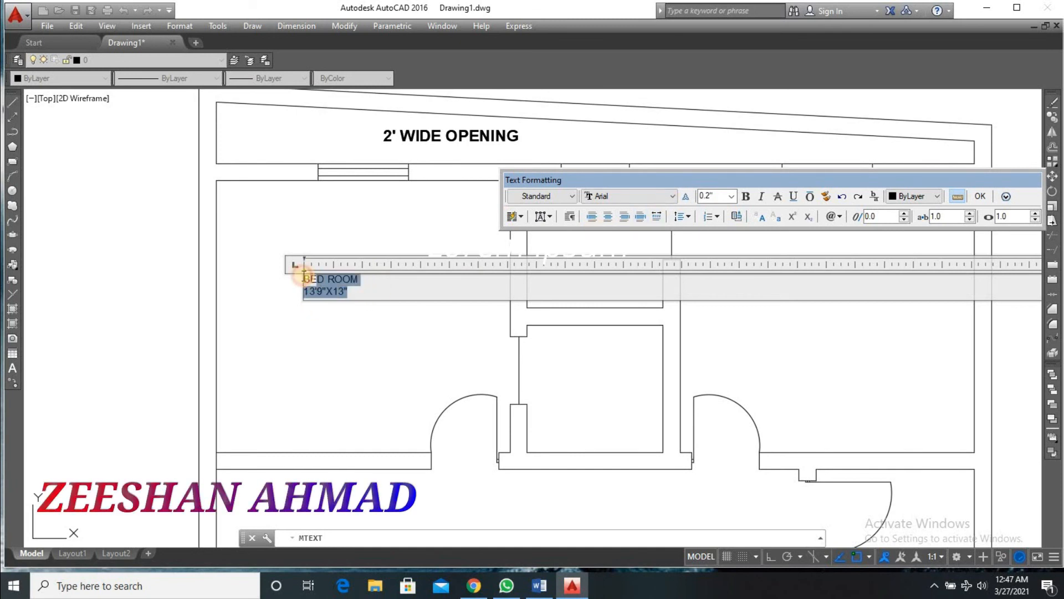
left_click(731, 196)
left_click(733, 204)
left_click(747, 196)
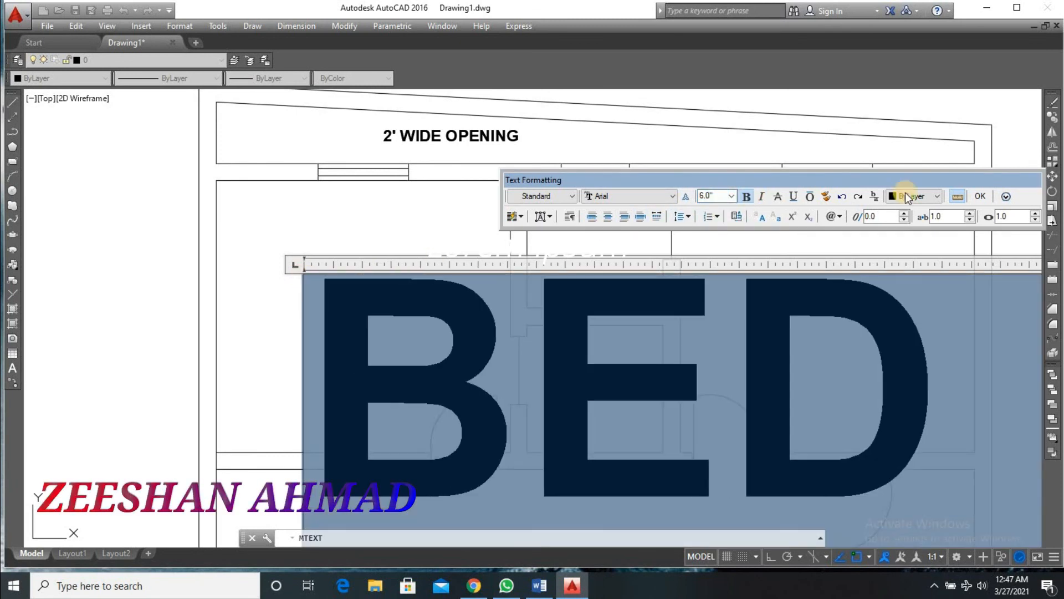
left_click(981, 195)
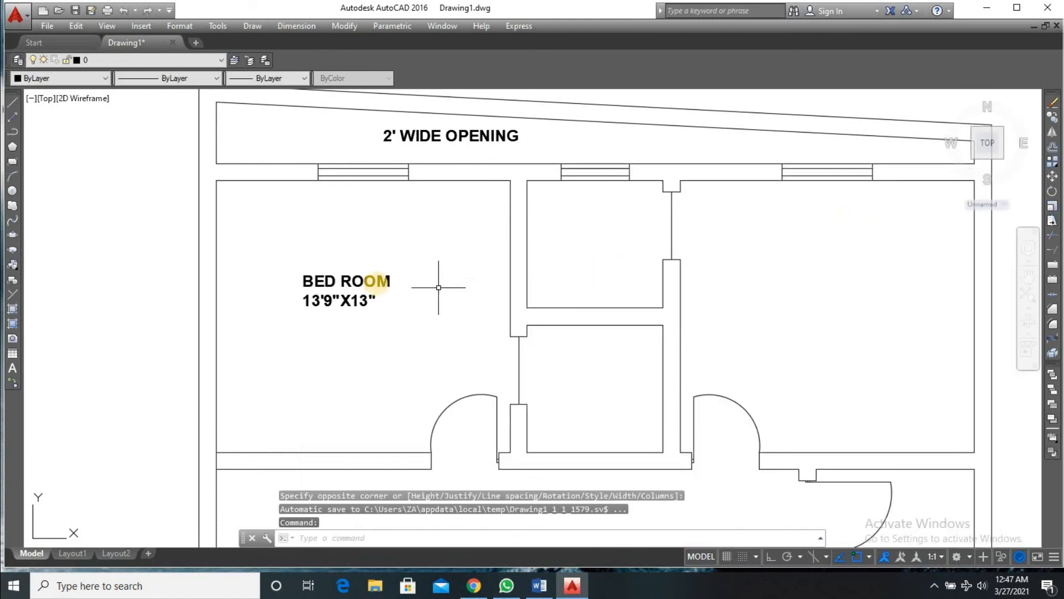
- Copy the bedroom label from the upper-left room into the large upper-right room
type("c")
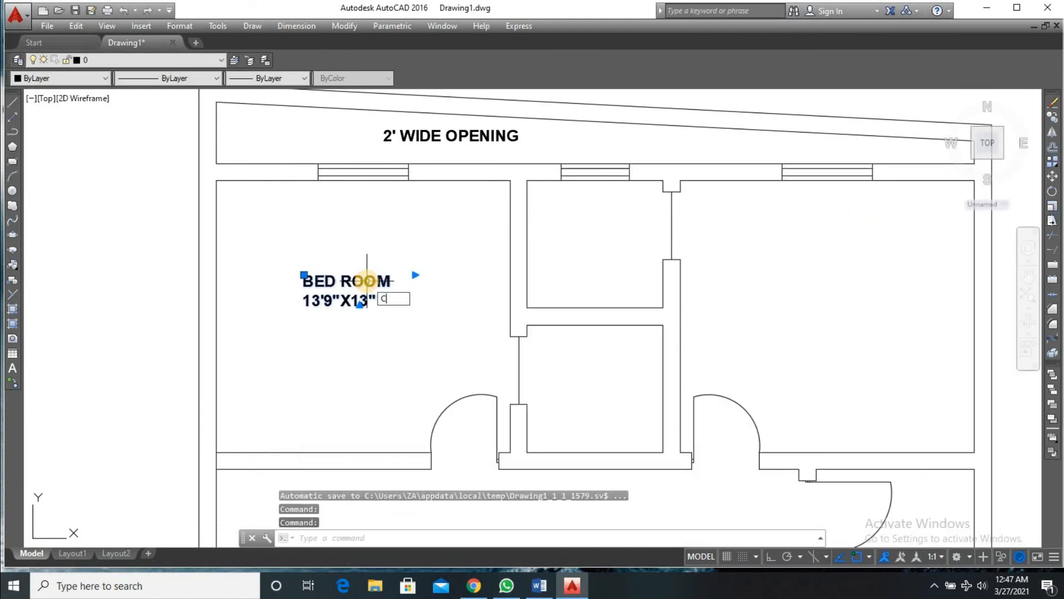
type("o")
key("Return")
left_click(303, 275)
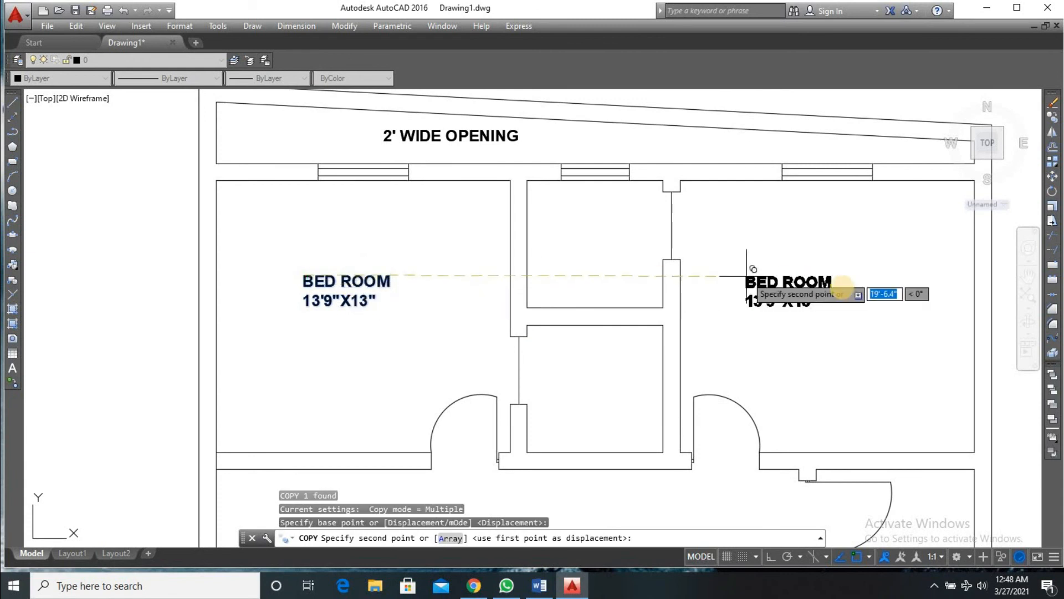
left_click(822, 287)
key("Return")
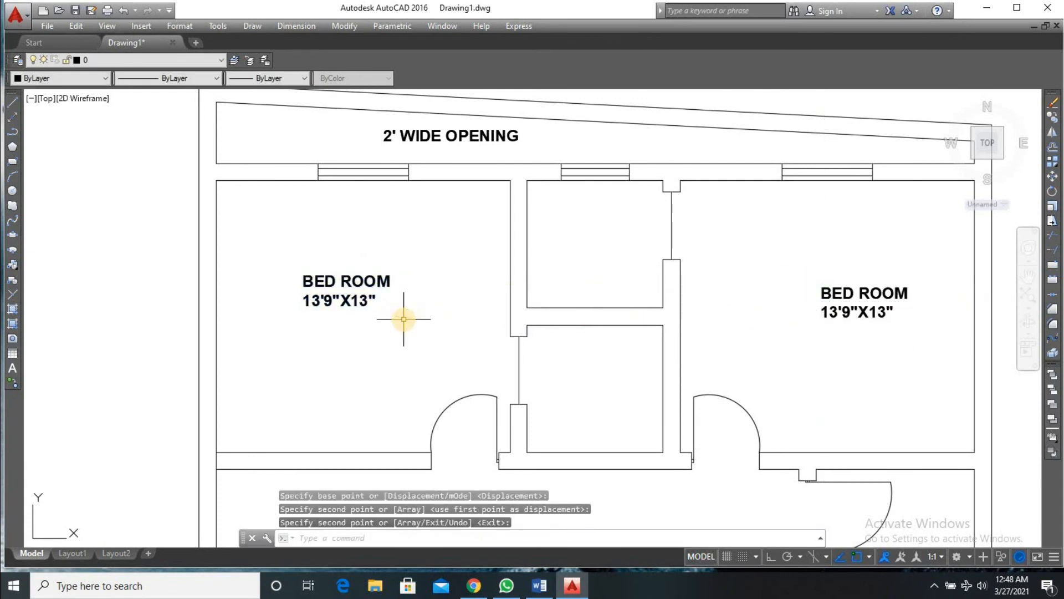
- Look over the whole floor plan, including the labelled bedrooms, staircase and bottom entrance
scroll(756, 280, "down", 6)
scroll(759, 349, "up", 2)
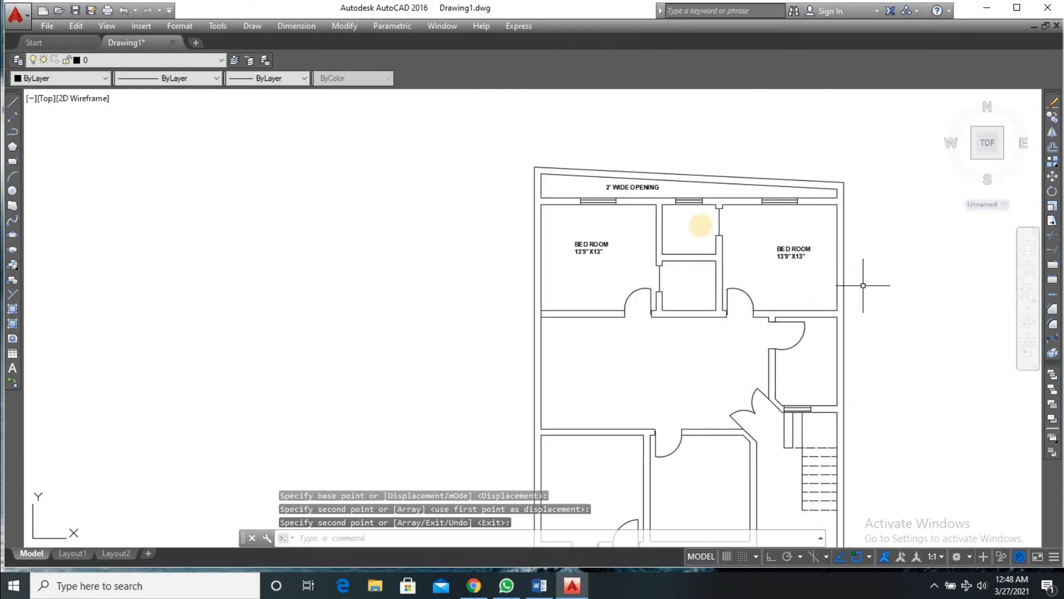
scroll(802, 388, "down", 2)
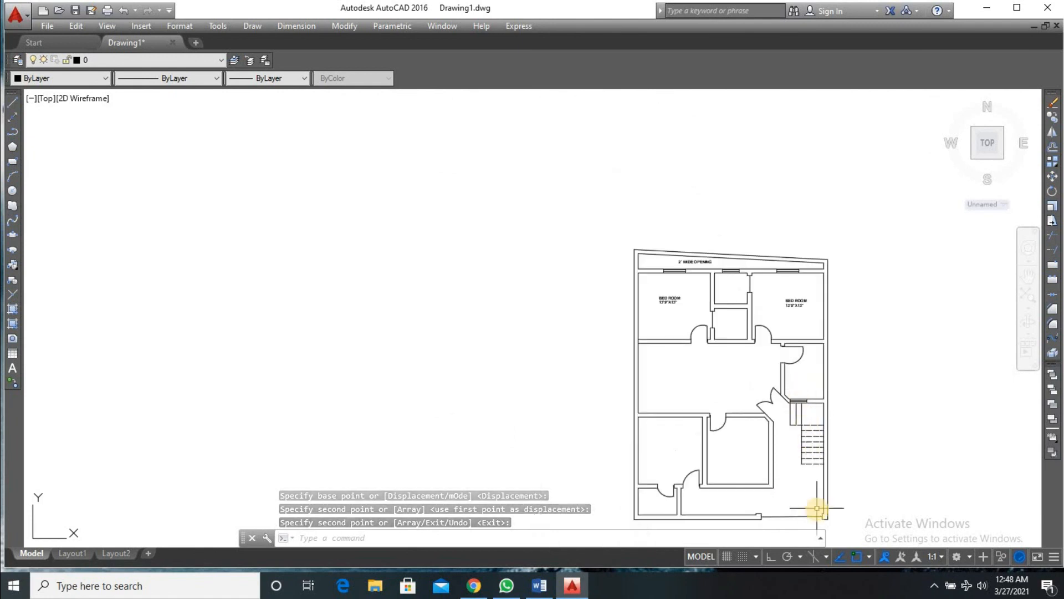
scroll(809, 501, "up", 2)
scroll(741, 266, "down", 3)
scroll(848, 452, "down", 2)
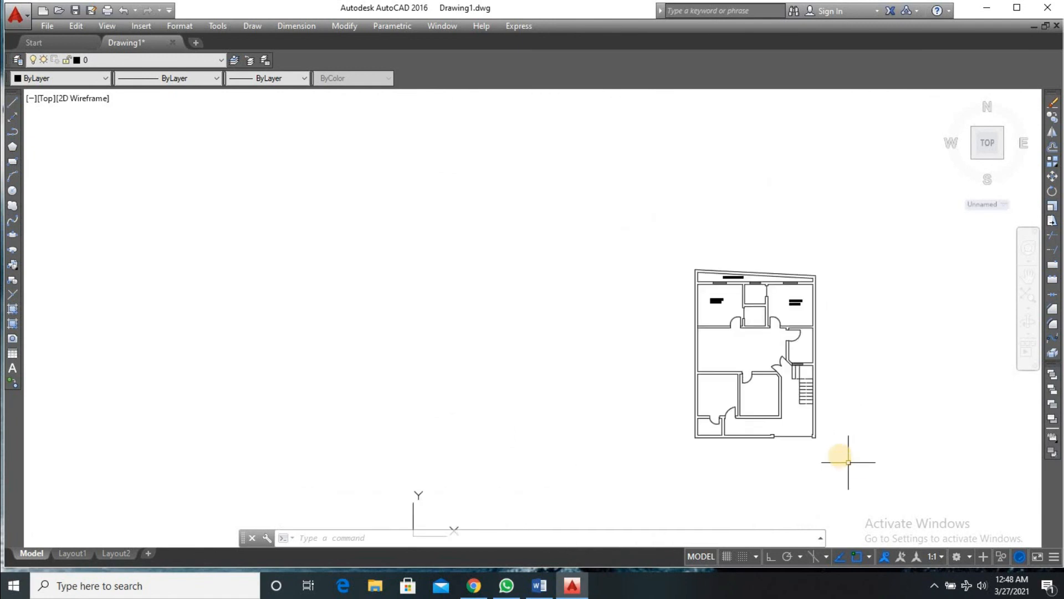
scroll(848, 461, "up", 2)
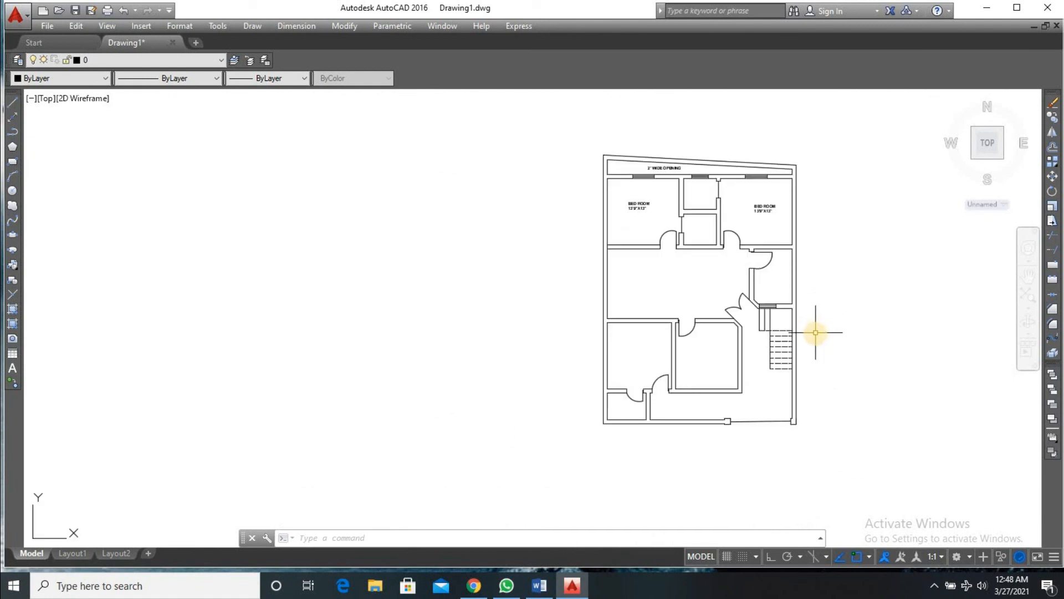
scroll(816, 333, "down", 2)
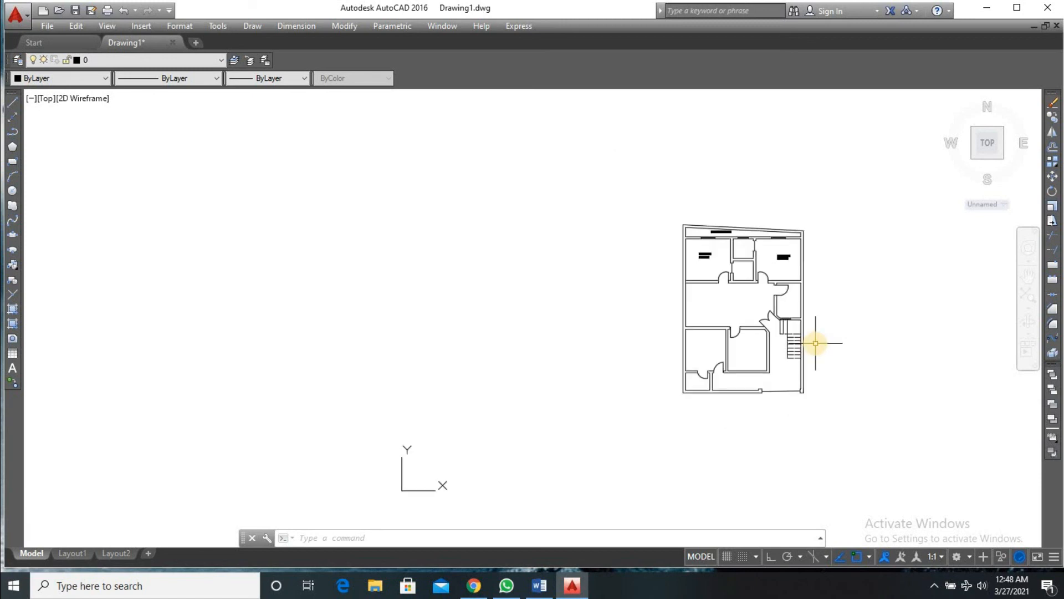
scroll(818, 333, "up", 2)
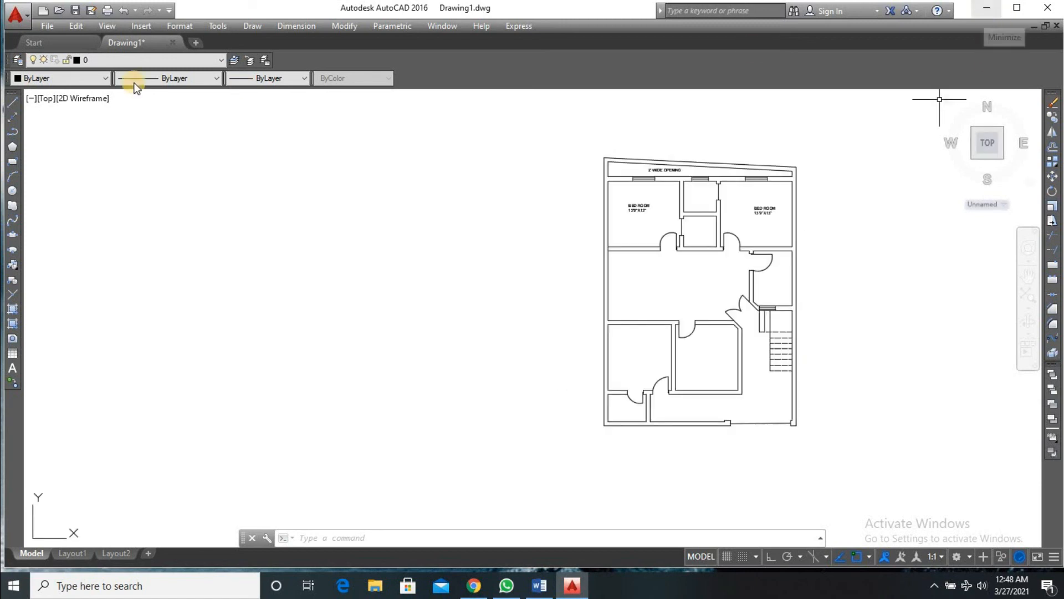
- Save the drawing to the Desktop as Drawing1.dwg in the AutoCAD 2013 Drawing format
left_click(89, 10)
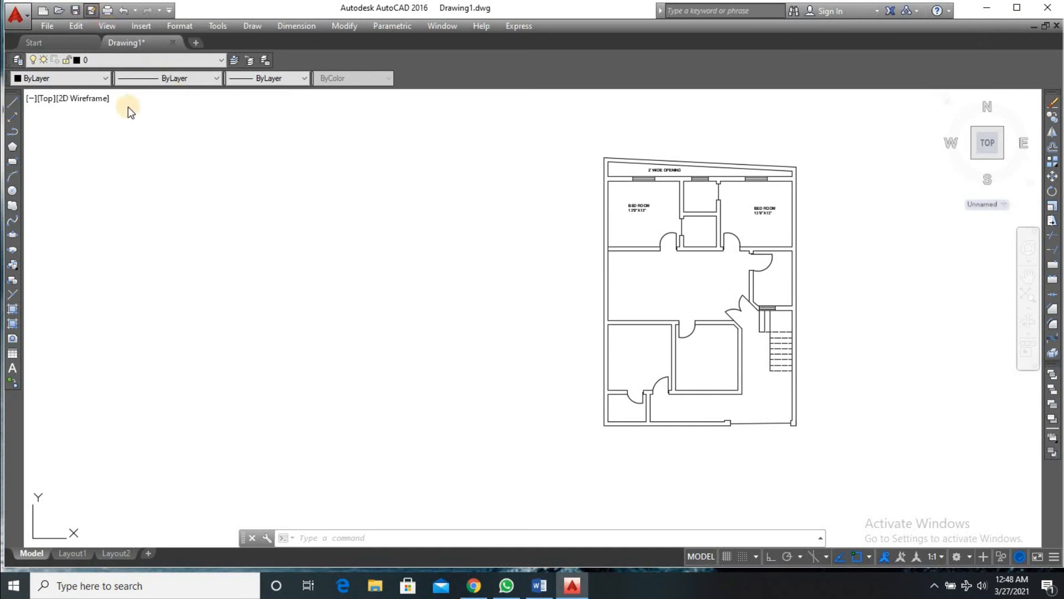
left_click(370, 377)
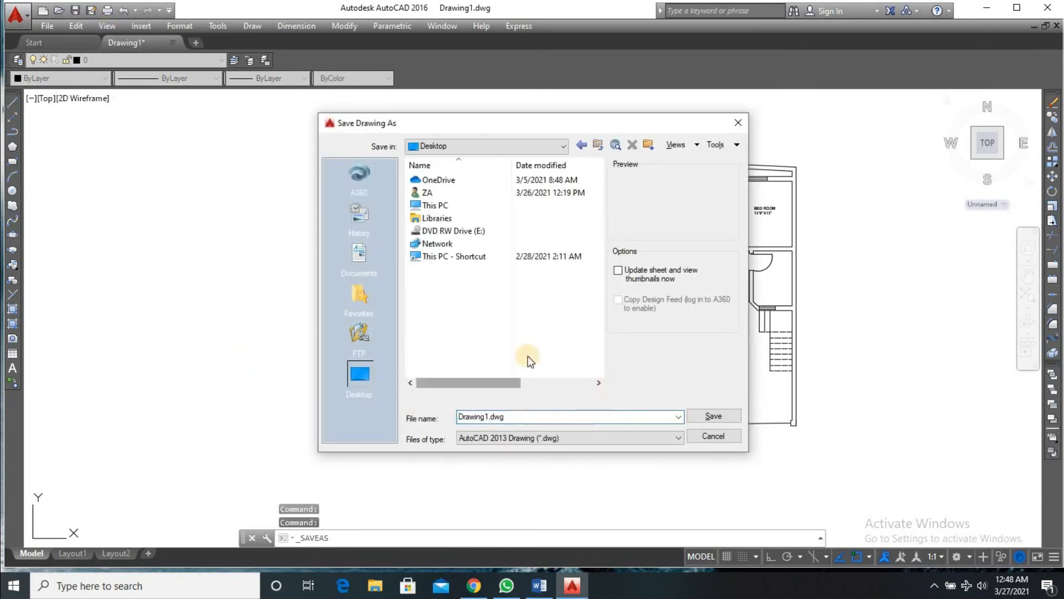
left_click(733, 418)
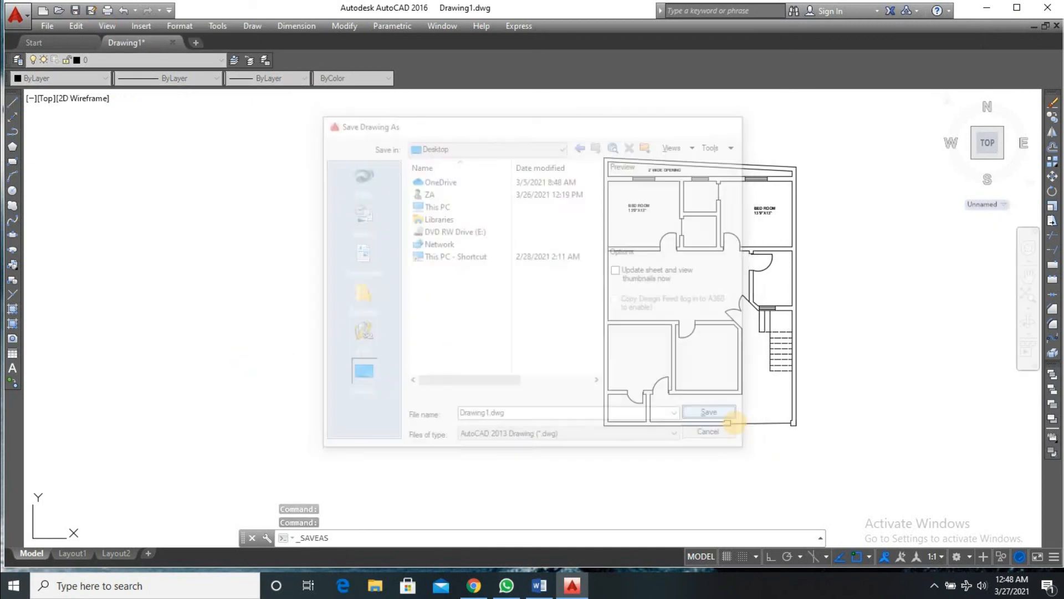
- Save the drawing once more as Drawing1 on the Desktop, over the existing file
left_click(839, 146)
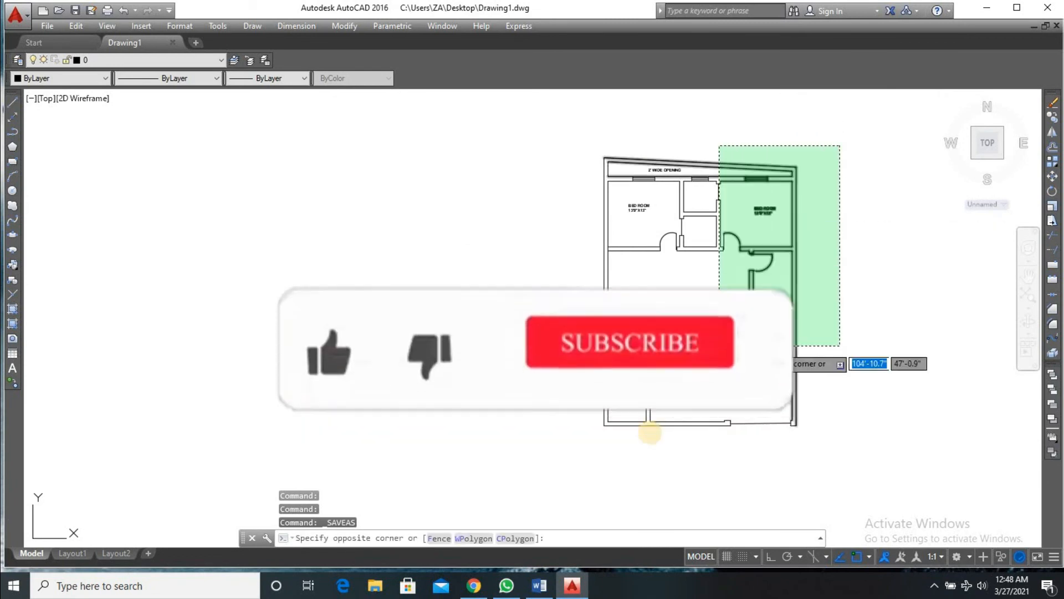
left_click(883, 295)
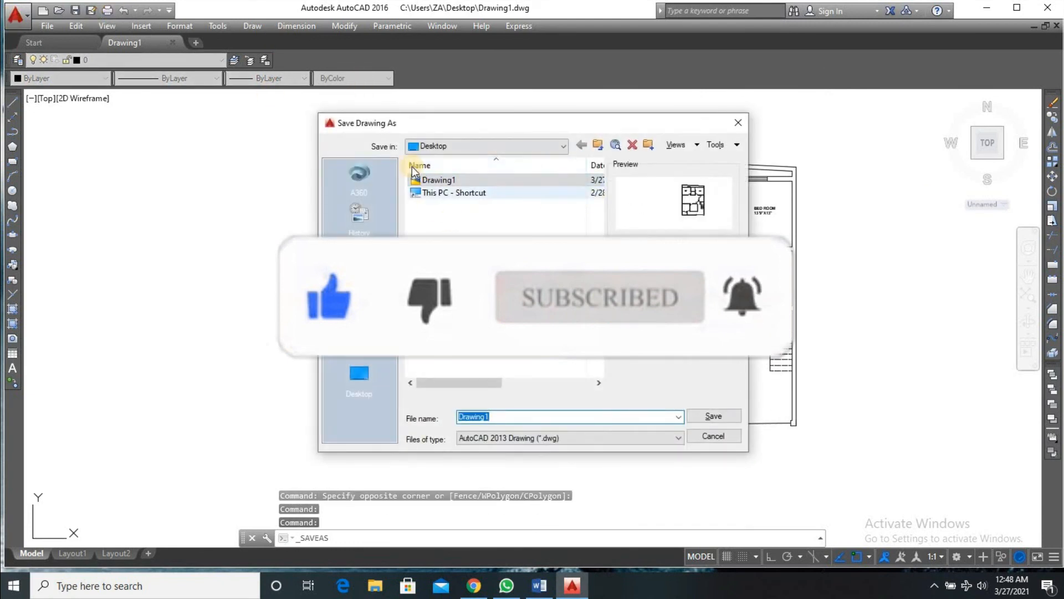
left_click(709, 415)
left_click(516, 316)
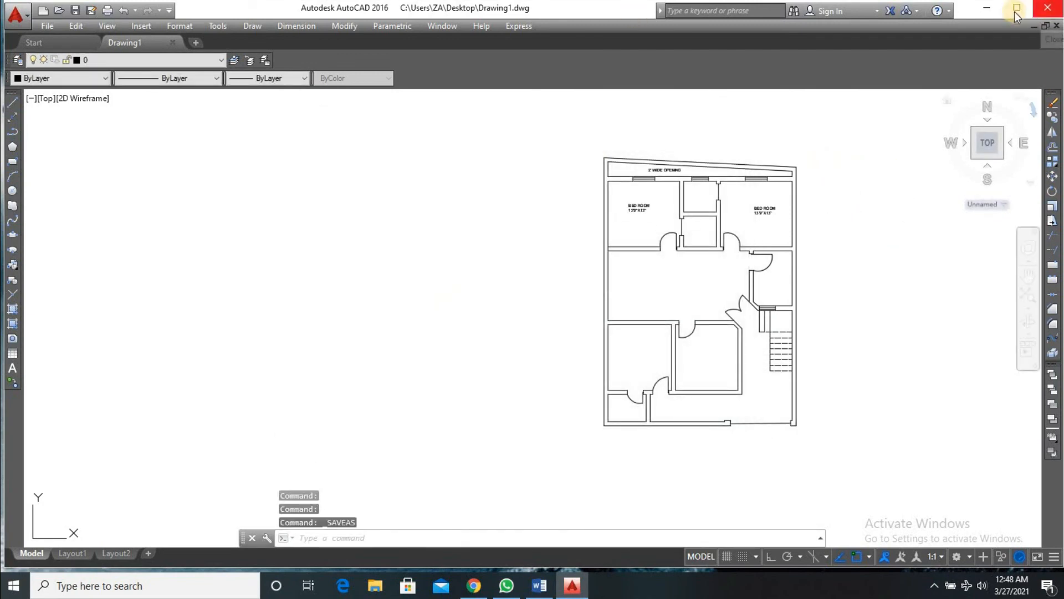
- Close AutoCAD, restart it from the desktop, and open the recent drawing PROJECT 1
left_click(1046, 13)
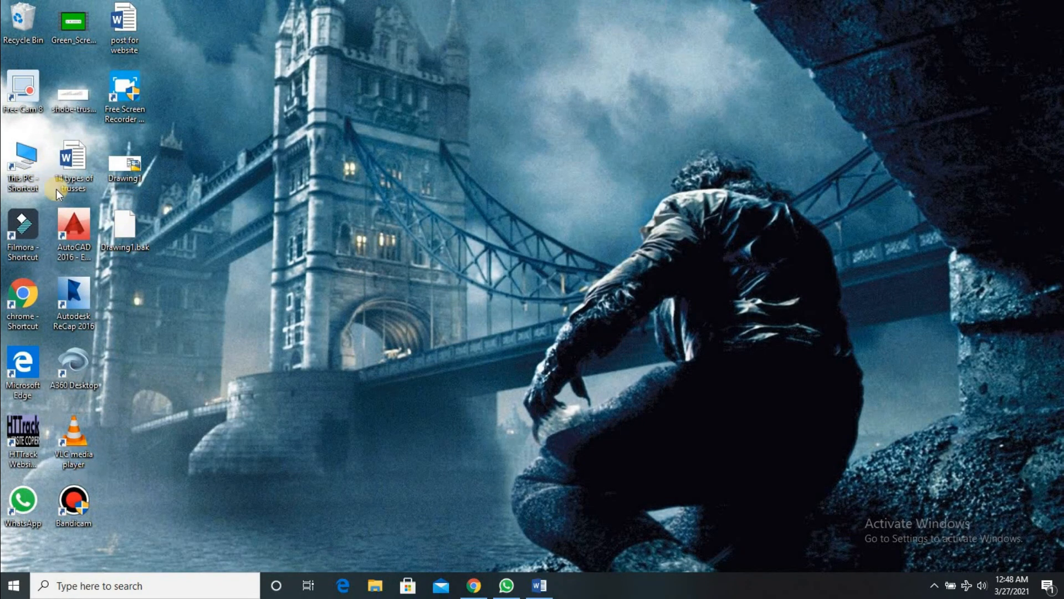
double_click(67, 241)
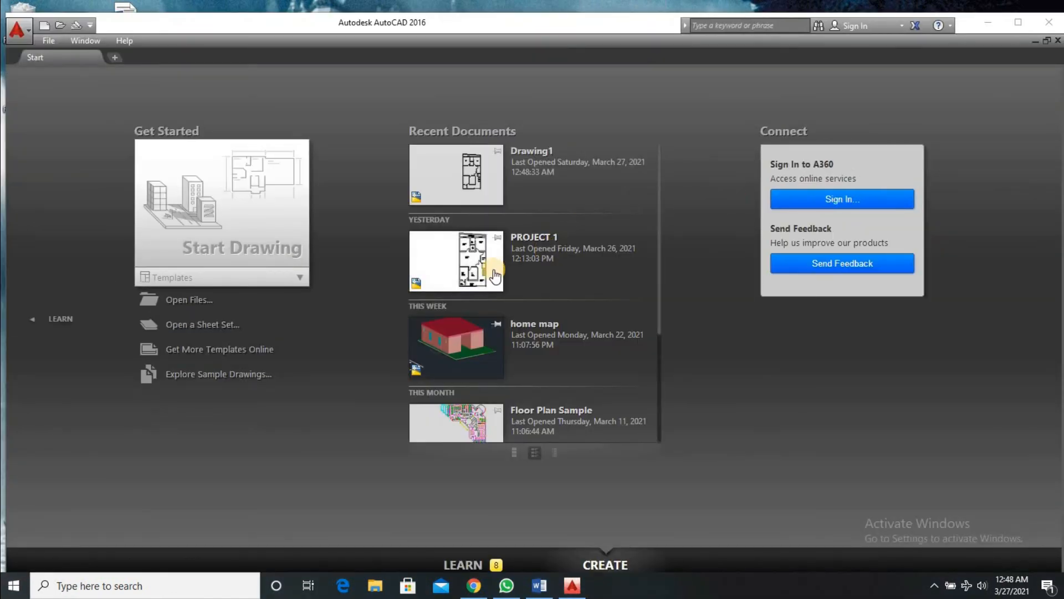
left_click(517, 269)
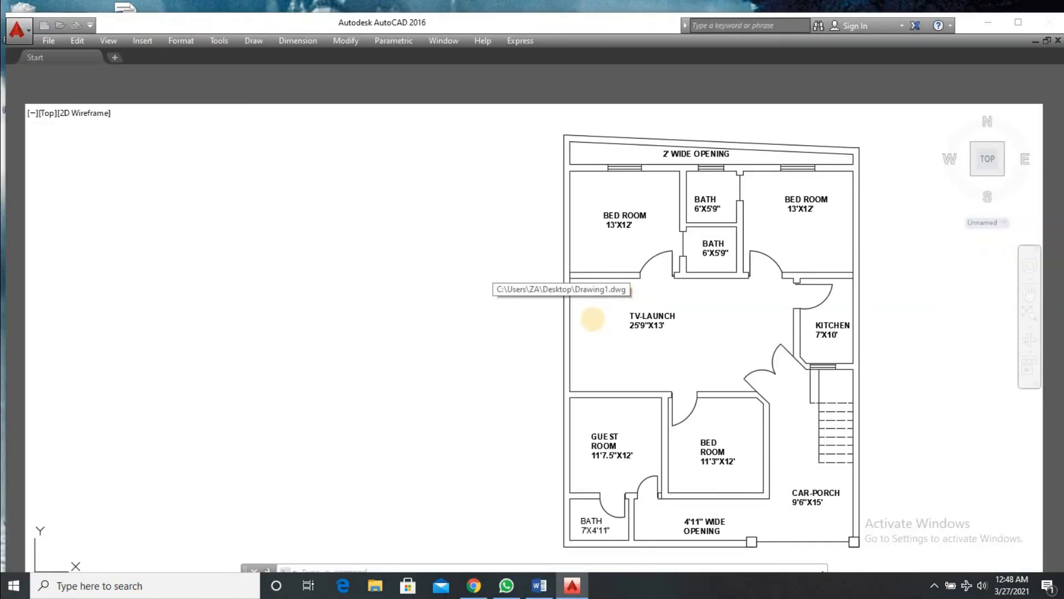
- Examine the fully labelled PROJECT 1 floor plan, checking the room names and sizes, the openings, the staircase and the car porch
scroll(870, 395, "up", 2)
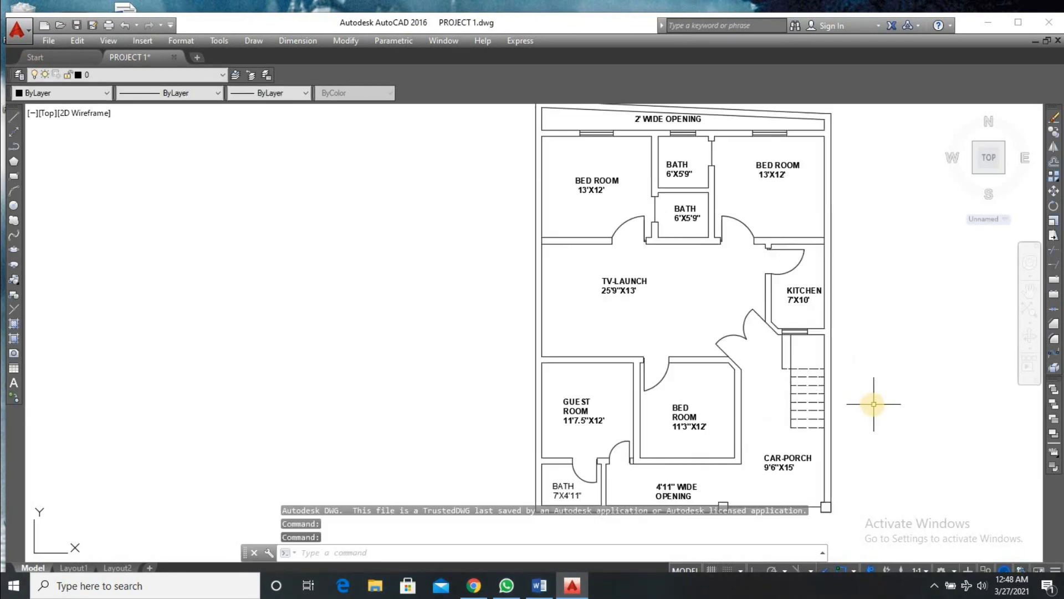
scroll(873, 410, "down", 2)
scroll(826, 443, "up", 4)
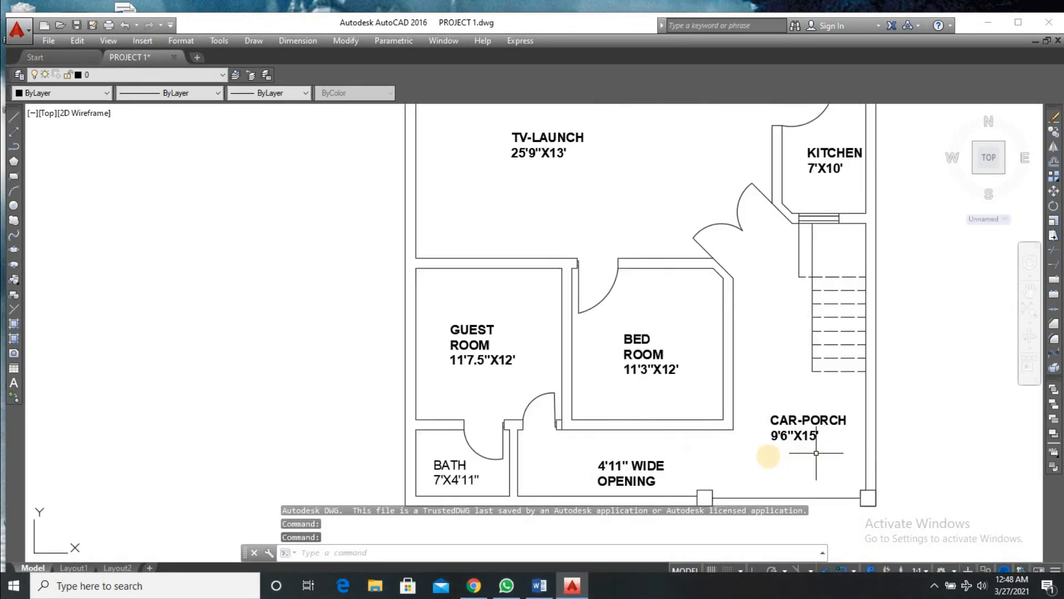
scroll(817, 442, "down", 2)
scroll(703, 466, "up", 2)
scroll(630, 427, "down", 2)
scroll(698, 382, "up", 1)
scroll(684, 356, "down", 1)
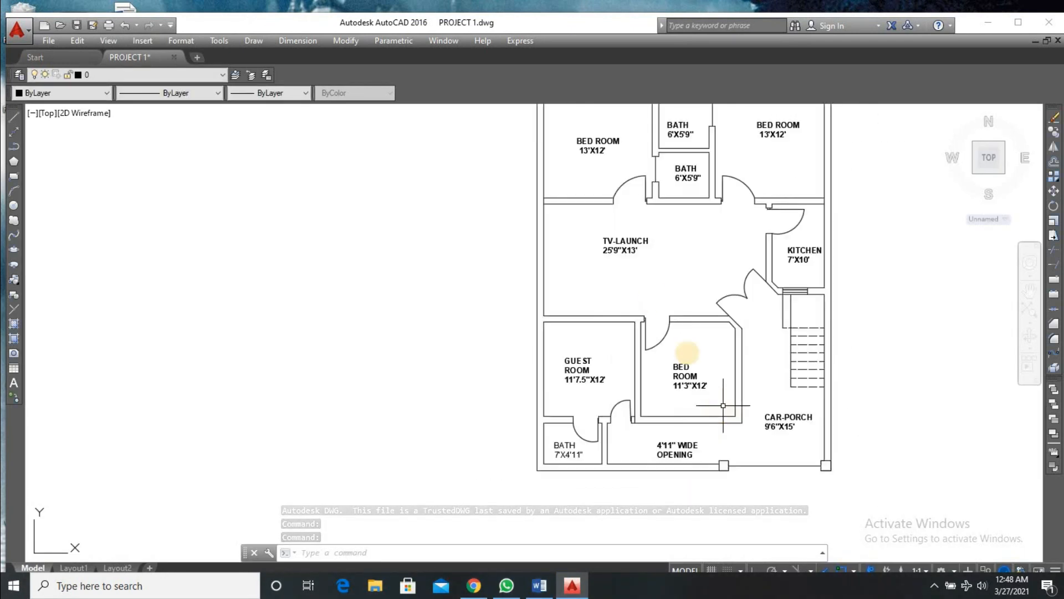
scroll(642, 147, "down", 2)
scroll(641, 125, "up", 4)
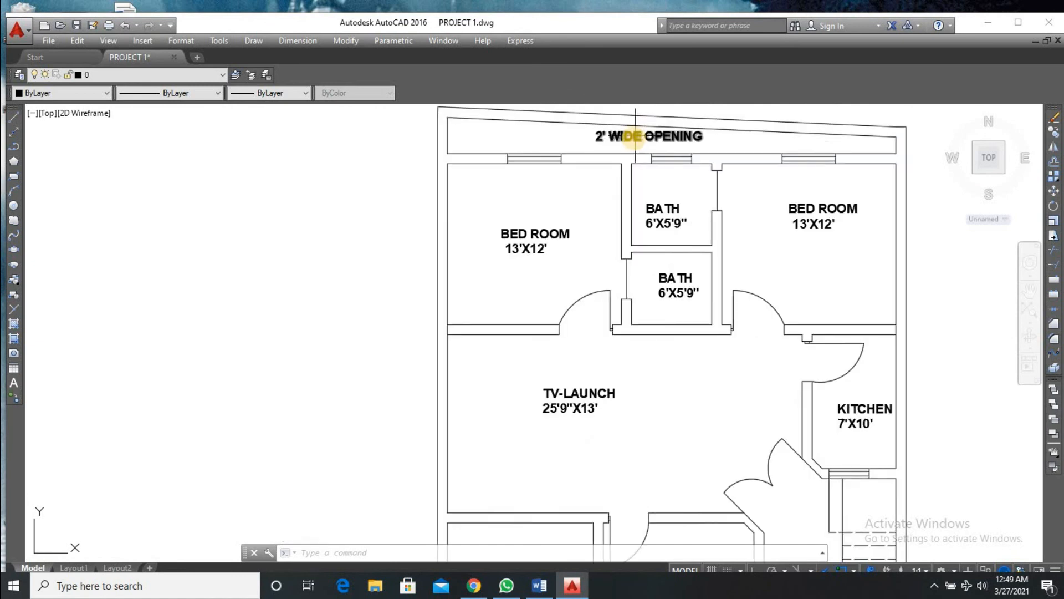
scroll(754, 244, "down", 4)
scroll(782, 331, "up", 2)
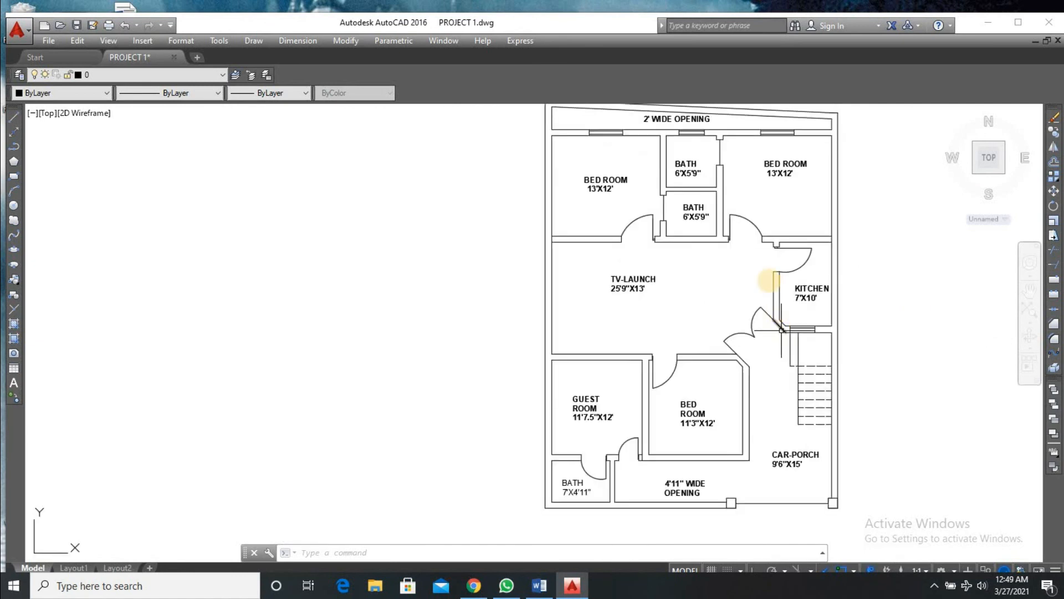
scroll(838, 283, "down", 4)
scroll(853, 319, "up", 4)
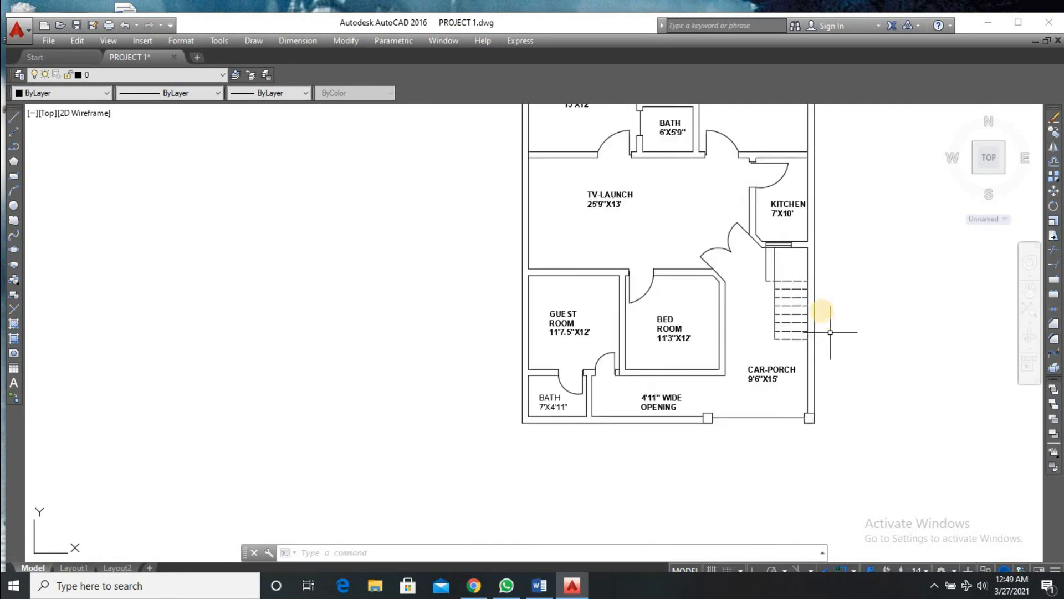
scroll(803, 261, "down", 4)
scroll(792, 233, "up", 2)
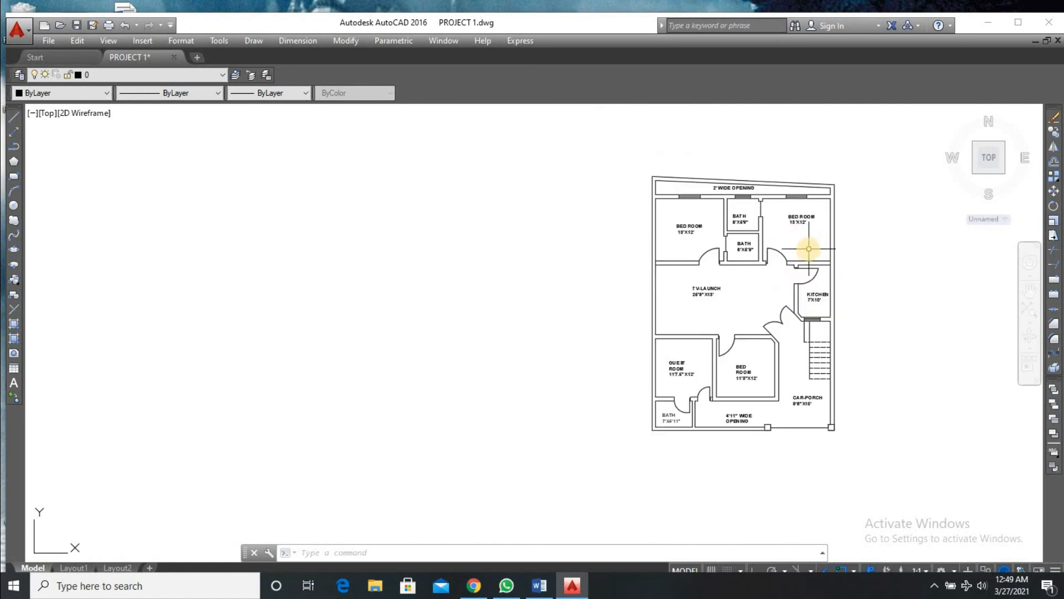